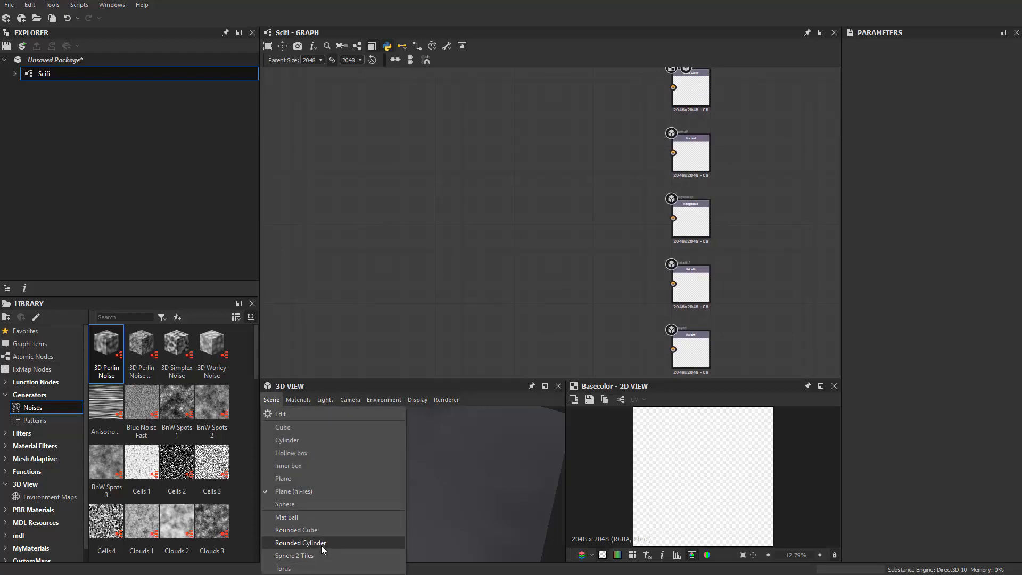
Display a rounded cylinder as the preview mesh in the 3D view.
{"action": "left_click", "coordinate": [301, 543]}
{"action": "mouse_move", "coordinate": [413, 451]}
{"action": "left_mouse_down"}
{"action": "mouse_move", "coordinate": [383, 392]}
{"action": "mouse_move", "coordinate": [402, 477]}
{"action": "mouse_move", "coordinate": [412, 466]}
{"action": "left_mouse_up"}
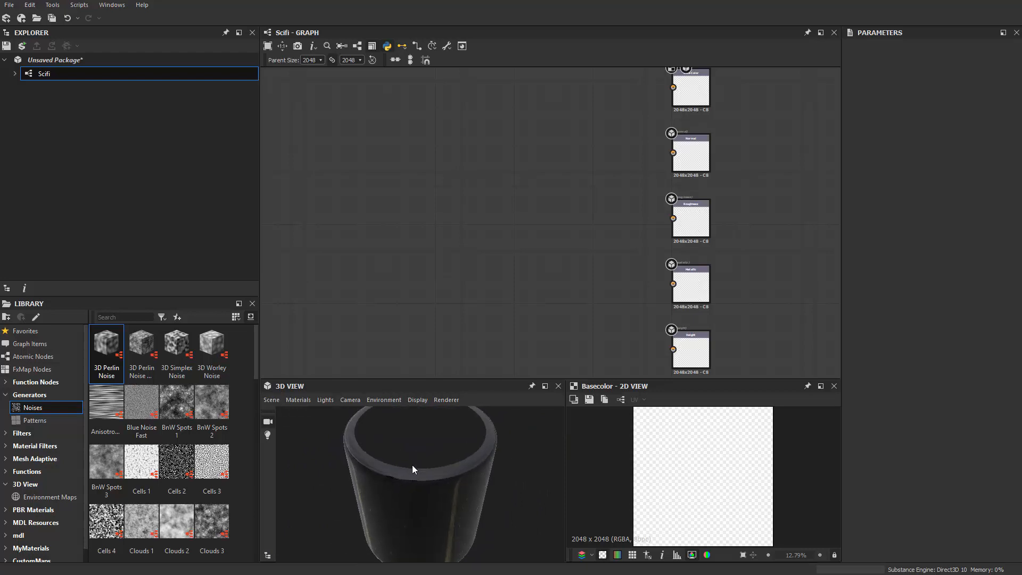
Open the default material's properties for the 3D view and set the height scale to 1.92.
{"action": "left_click", "coordinate": [269, 401]}
{"action": "mouse_move", "coordinate": [299, 400]}
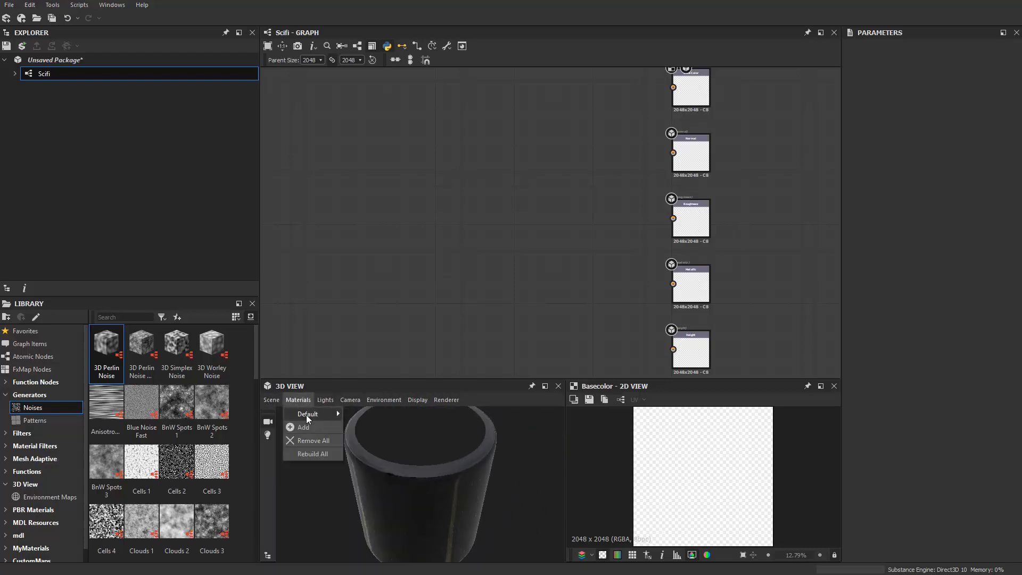
{"action": "mouse_move", "coordinate": [333, 414]}
{"action": "mouse_move", "coordinate": [385, 429]}
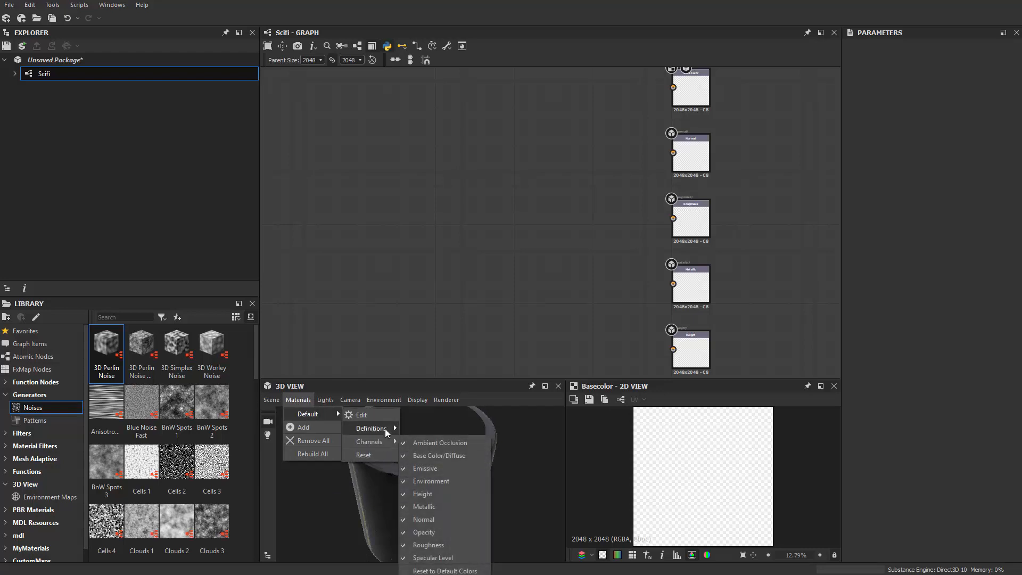
{"action": "mouse_move", "coordinate": [527, 467]}
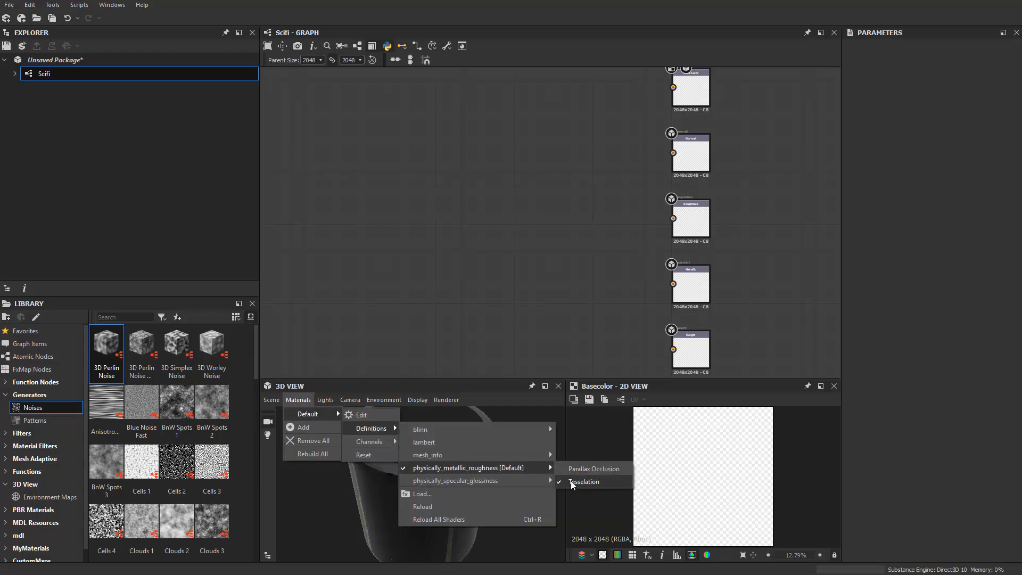
{"action": "left_click", "coordinate": [362, 415]}
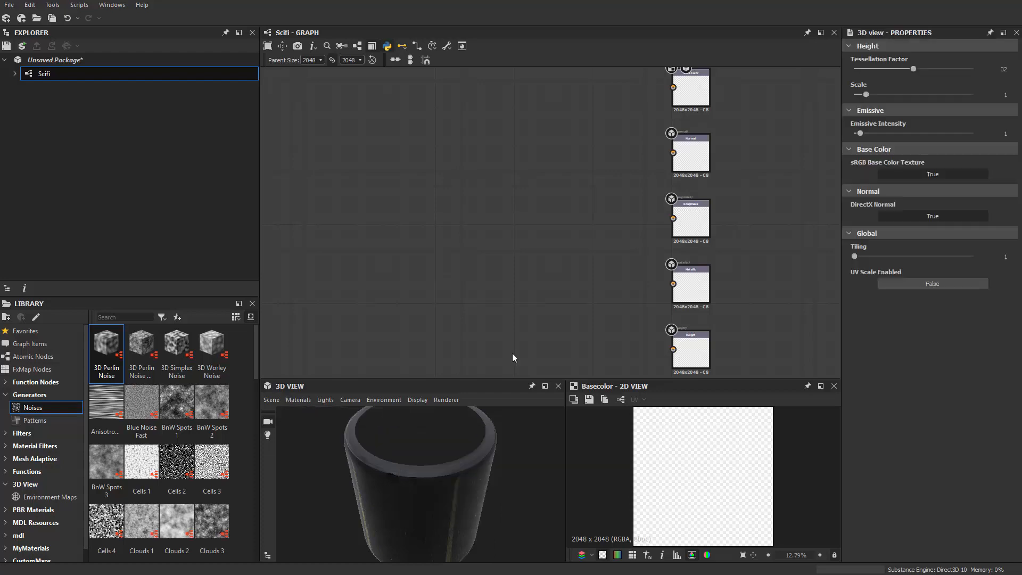
{"action": "left_click_drag", "start_coordinate": [866, 94], "coordinate": [877, 94]}
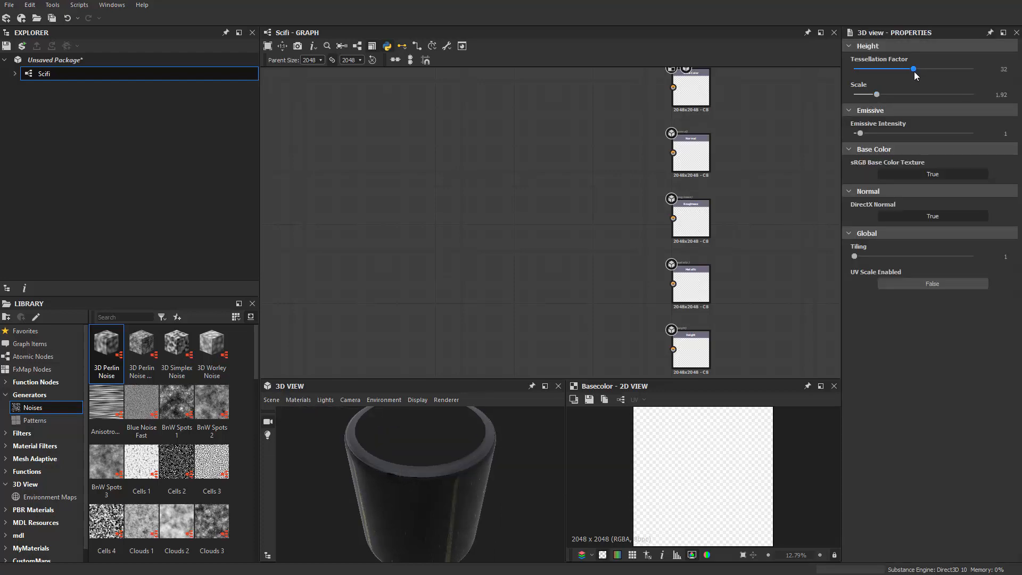
Add a Transformation 2D node to the graph and place it well to the left of the output nodes.
{"action": "middle_click_drag", "start_coordinate": [489, 287], "coordinate": [453, 240]}
{"action": "middle_click_drag", "start_coordinate": [491, 196], "coordinate": [474, 277]}
{"action": "scroll", "coordinate": [509, 236], "scroll_direction": "up", "scroll_amount": 1}
{"action": "scroll", "coordinate": [540, 259], "scroll_direction": "down", "scroll_amount": 2}
{"action": "middle_click_drag", "start_coordinate": [541, 258], "coordinate": [532, 168]}
{"action": "scroll", "coordinate": [533, 168], "scroll_direction": "up", "scroll_amount": 1}
{"action": "scroll", "coordinate": [555, 217], "scroll_direction": "up", "scroll_amount": 2}
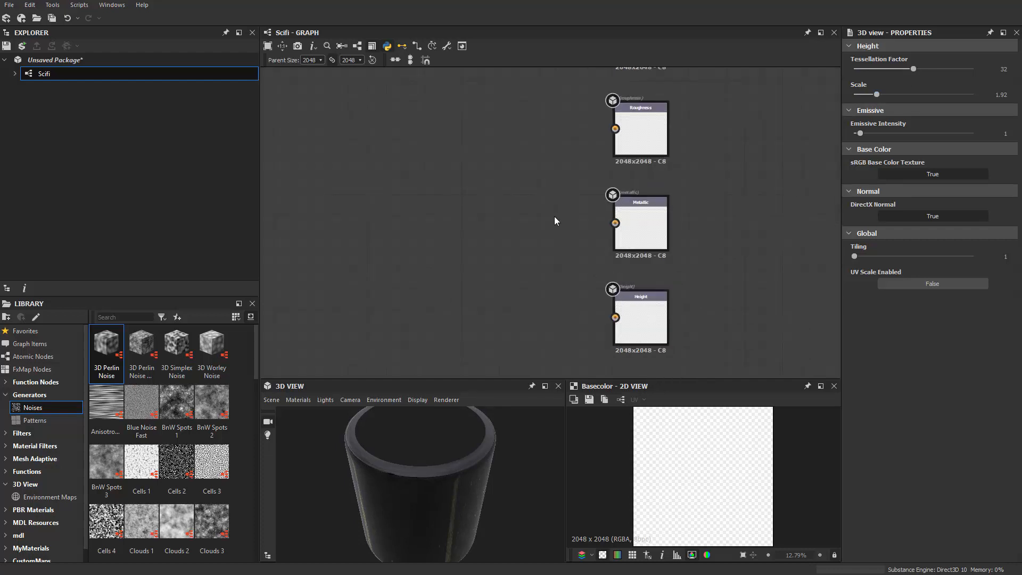
{"action": "scroll", "coordinate": [562, 230], "scroll_direction": "down", "scroll_amount": 2}
{"action": "middle_click_drag", "start_coordinate": [521, 244], "coordinate": [560, 231]}
{"action": "scroll", "coordinate": [561, 231], "scroll_direction": "up", "scroll_amount": 1}
{"action": "middle_click_drag", "start_coordinate": [560, 227], "coordinate": [537, 216]}
{"action": "scroll", "coordinate": [537, 216], "scroll_direction": "up", "scroll_amount": 1}
{"action": "key", "text": "space"}
{"action": "type", "text": "s"}
{"action": "key", "text": "BackSpace"}
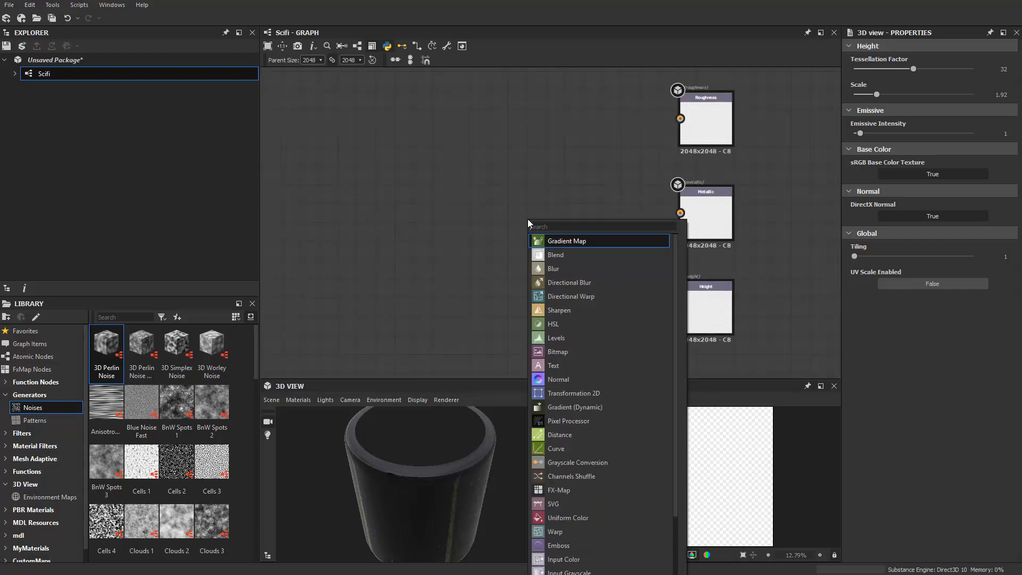
{"action": "type", "text": "tr"}
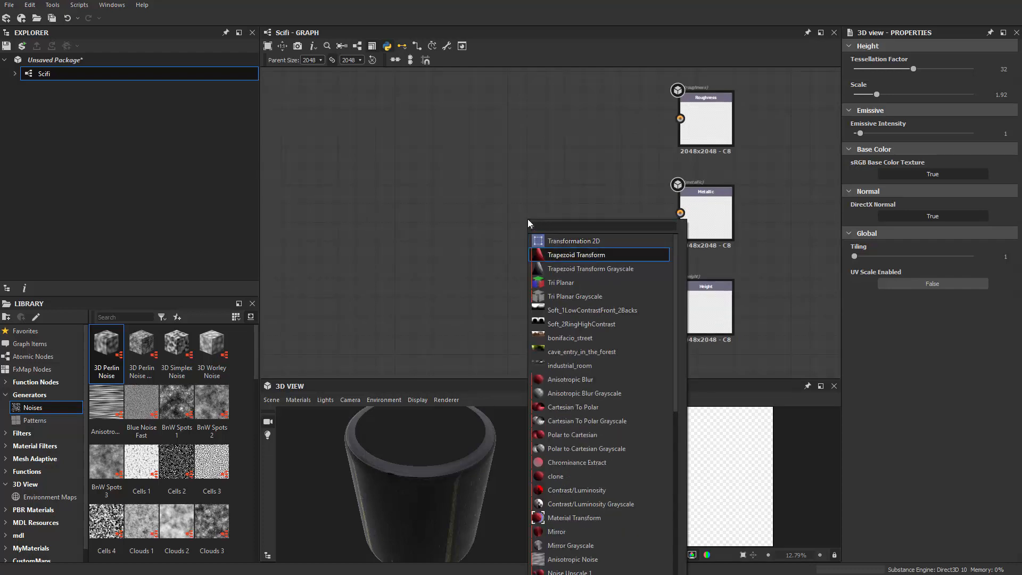
{"action": "key", "text": "Return"}
{"action": "left_click_drag", "start_coordinate": [541, 215], "coordinate": [428, 224]}
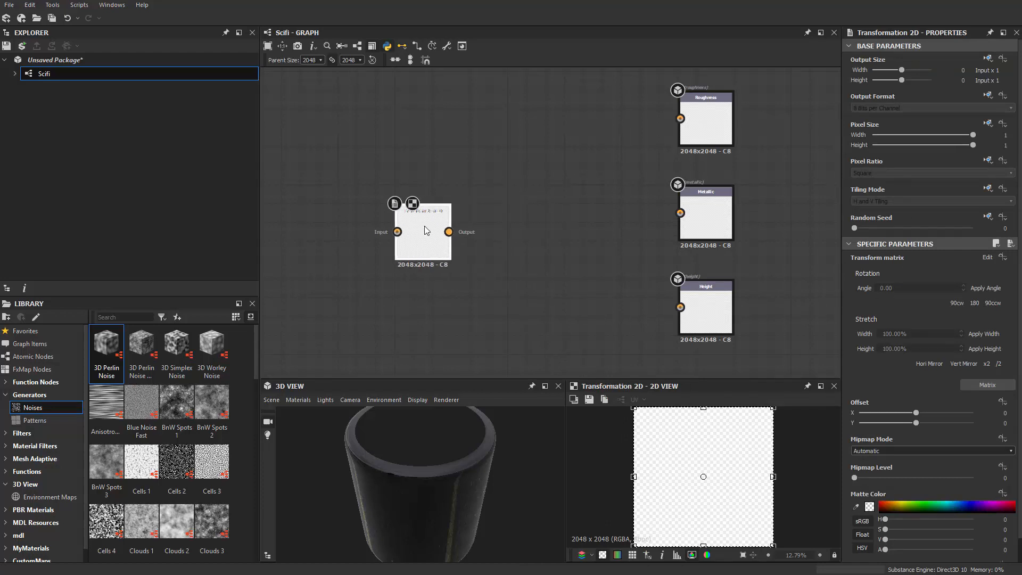
Add an Ambient Occlusion (HBAO) node fed by the Transformation 2D node and place it below and to its right.
{"action": "middle_click_drag", "start_coordinate": [497, 200], "coordinate": [519, 191]}
{"action": "key", "text": "space"}
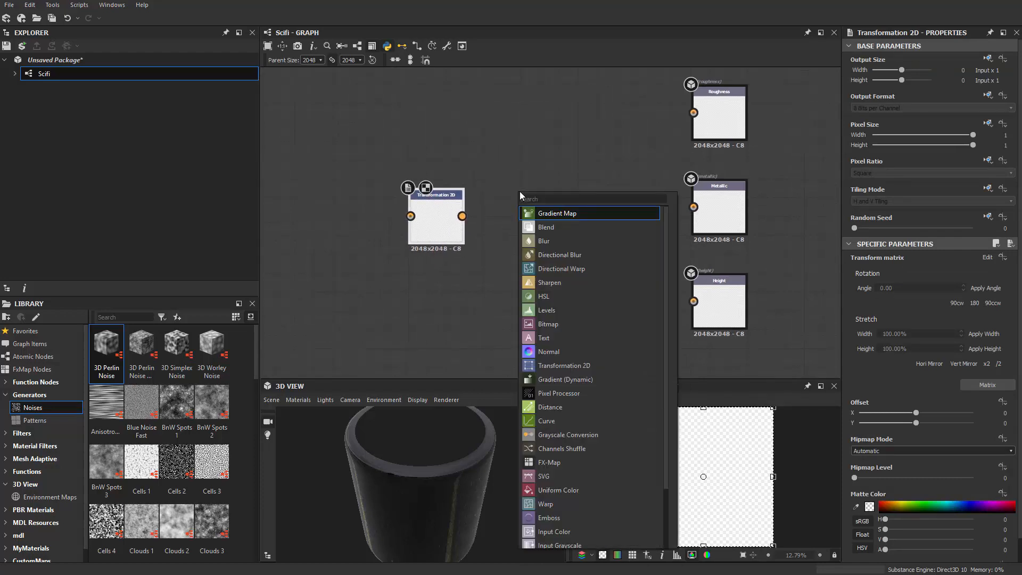
{"action": "type", "text": "amb"}
{"action": "key", "text": "Return"}
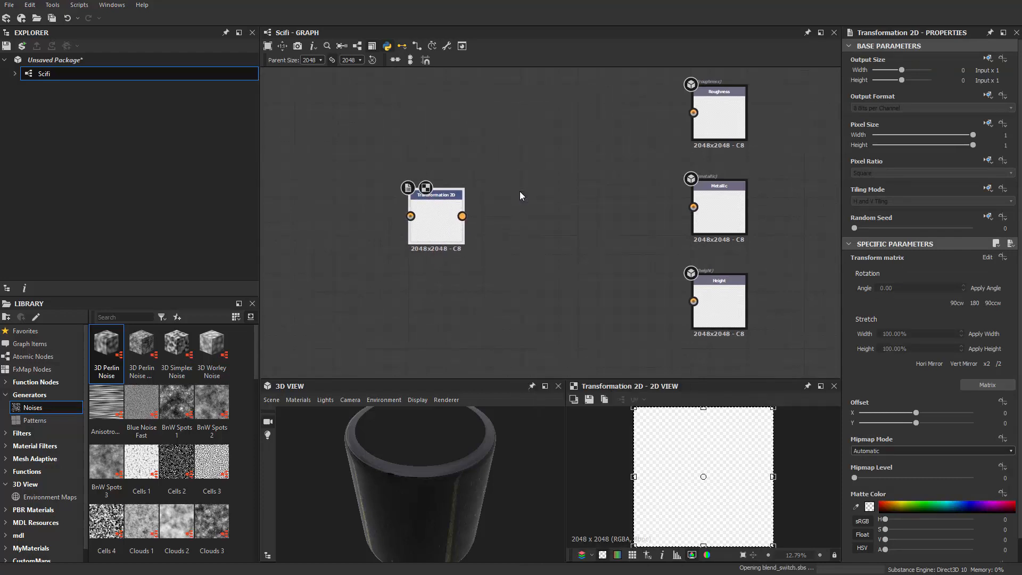
{"action": "left_click_drag", "start_coordinate": [523, 210], "coordinate": [533, 286]}
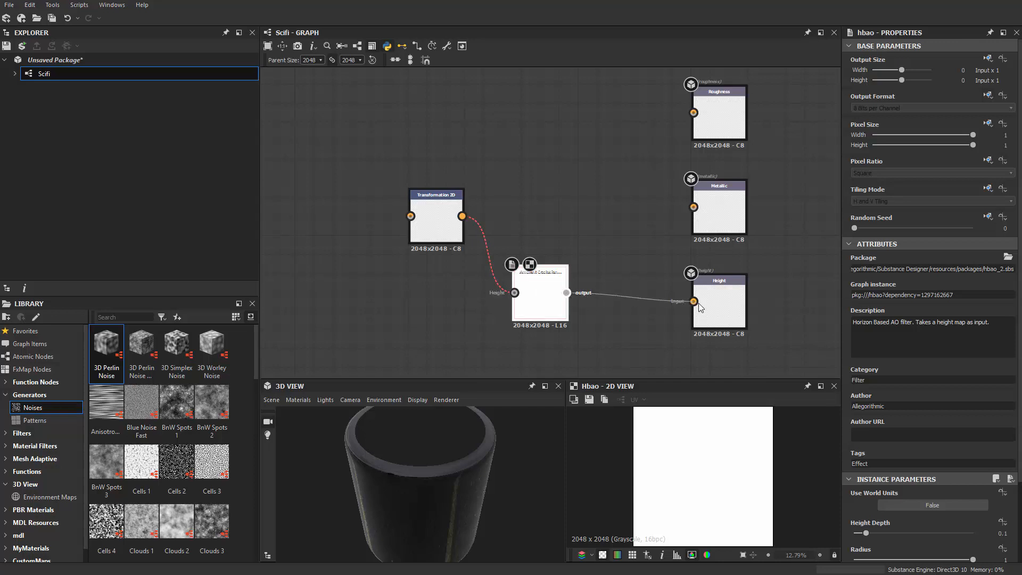
Duplicate the Height output node and place the copy directly below the original.
{"action": "left_click_drag", "start_coordinate": [689, 137], "coordinate": [639, 293]}
{"action": "scroll", "coordinate": [684, 321], "scroll_direction": "up", "scroll_amount": 1}
{"action": "middle_click_drag", "start_coordinate": [686, 322], "coordinate": [590, 212]}
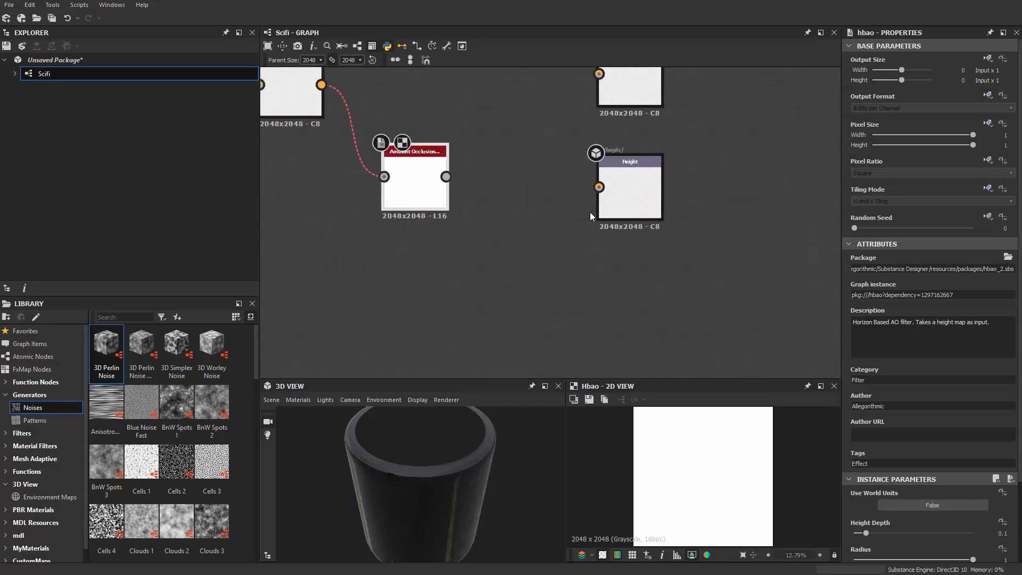
{"action": "left_click", "coordinate": [656, 202]}
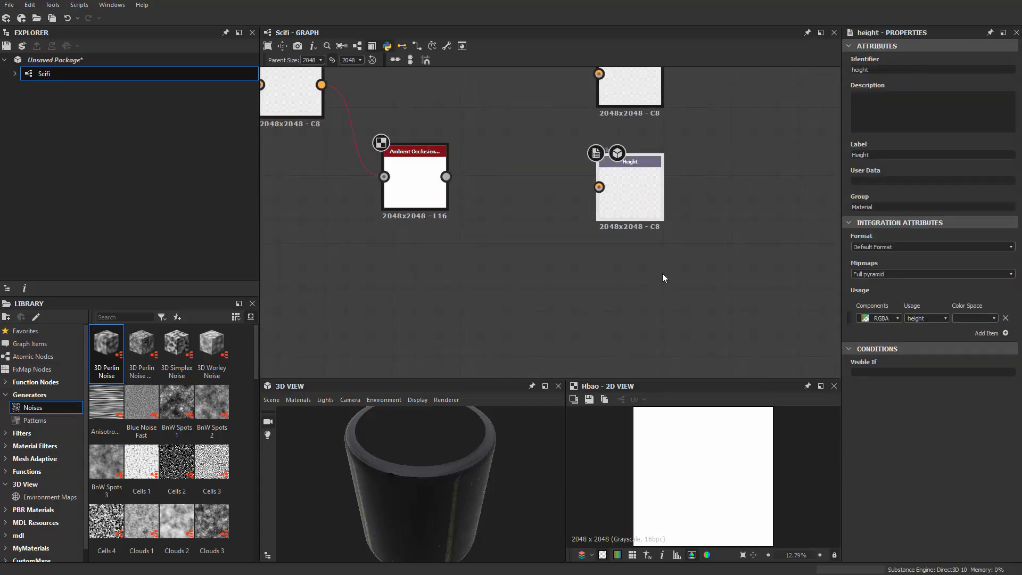
{"action": "key", "text": "ctrl+d"}
{"action": "left_click", "coordinate": [653, 301]}
{"action": "scroll", "coordinate": [646, 319], "scroll_direction": "up", "scroll_amount": 1}
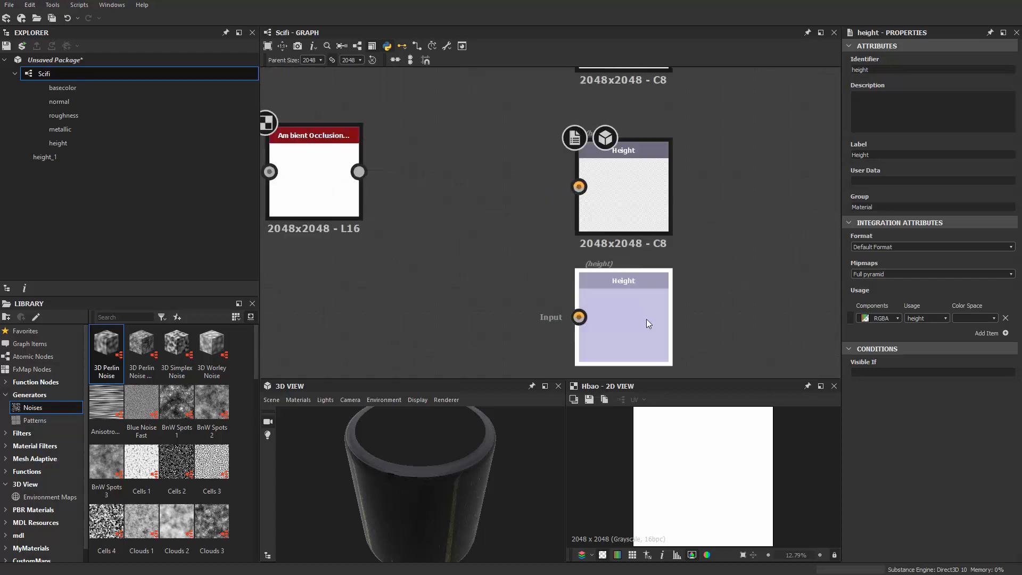
Set the duplicated output's identifier, label and usage to ambientOcclusion.
{"action": "left_click", "coordinate": [647, 318]}
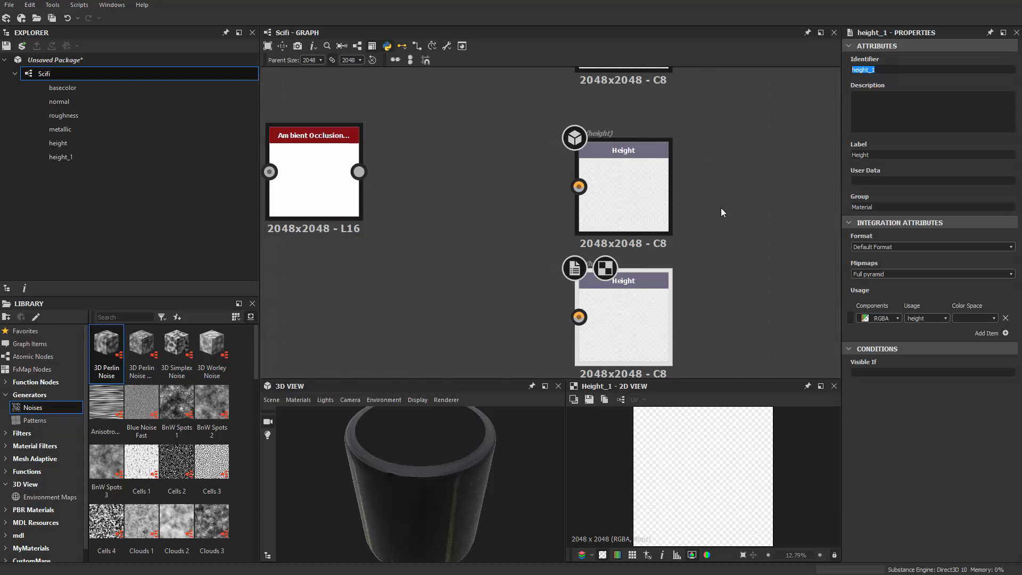
{"action": "left_click", "coordinate": [945, 319]}
{"action": "left_click", "coordinate": [927, 362]}
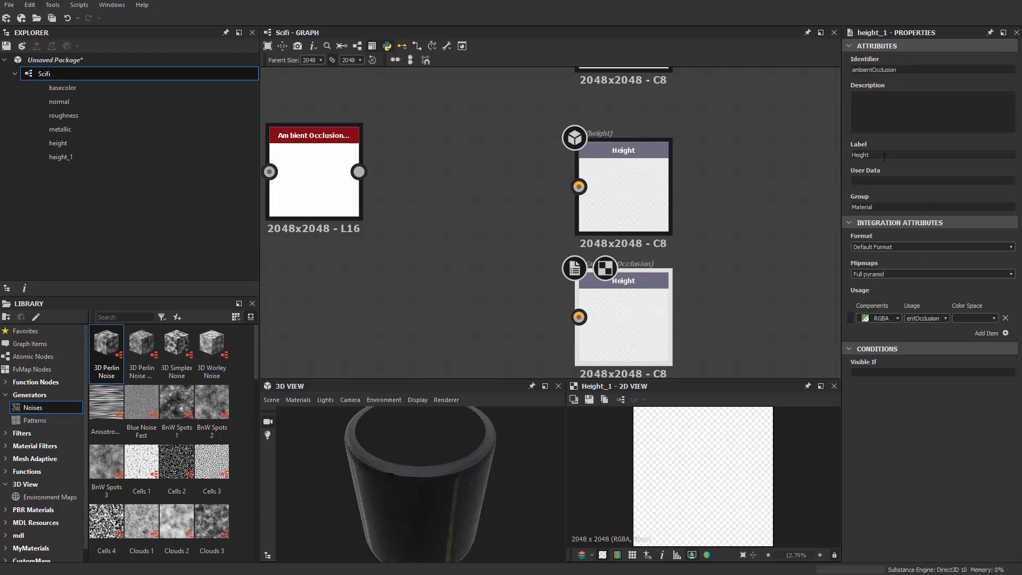
Connect the Ambient Occlusion node to the ambientOcclusion output and line the node up with it.
{"action": "middle_click_drag", "start_coordinate": [472, 339], "coordinate": [517, 331]}
{"action": "left_click_drag", "start_coordinate": [388, 181], "coordinate": [623, 307]}
{"action": "left_click", "coordinate": [356, 240]}
{"action": "left_click_drag", "start_coordinate": [356, 240], "coordinate": [407, 319]}
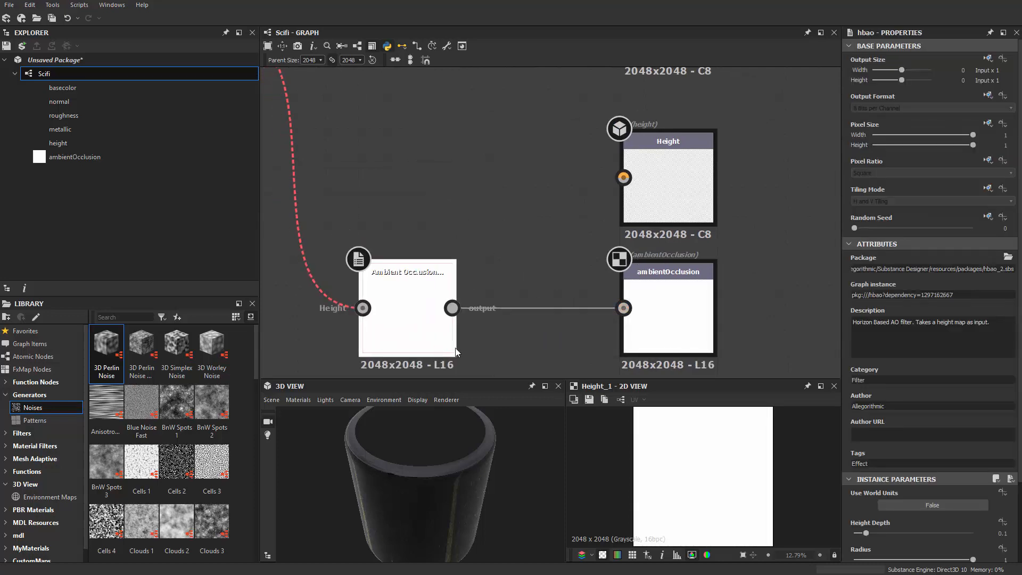
{"action": "middle_click_drag", "start_coordinate": [607, 352], "coordinate": [606, 296]}
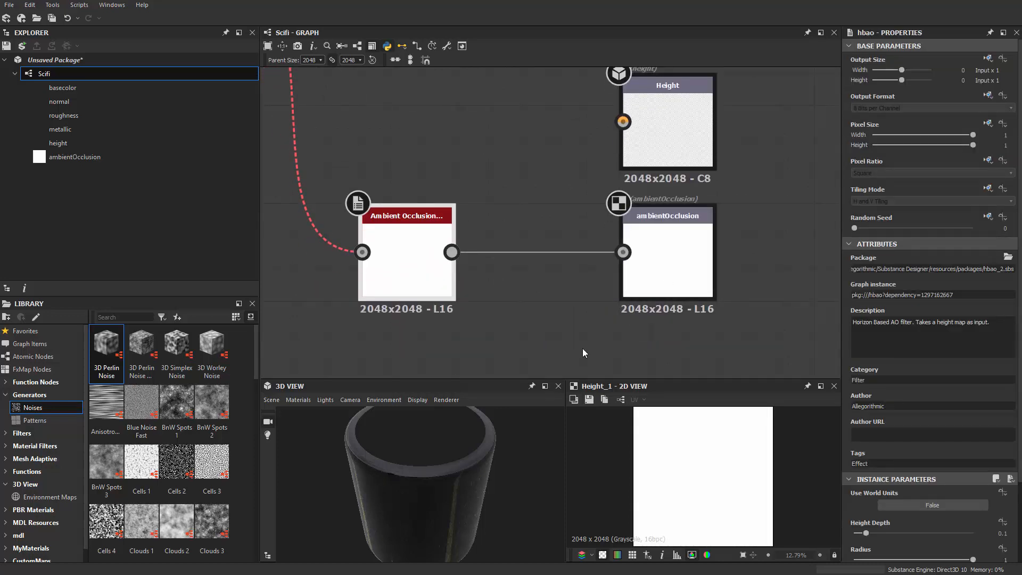
Assign the ambientOcclusion output to the Ambient Occlusion channel of the 3D preview material.
{"action": "left_click_drag", "start_coordinate": [663, 268], "coordinate": [460, 480]}
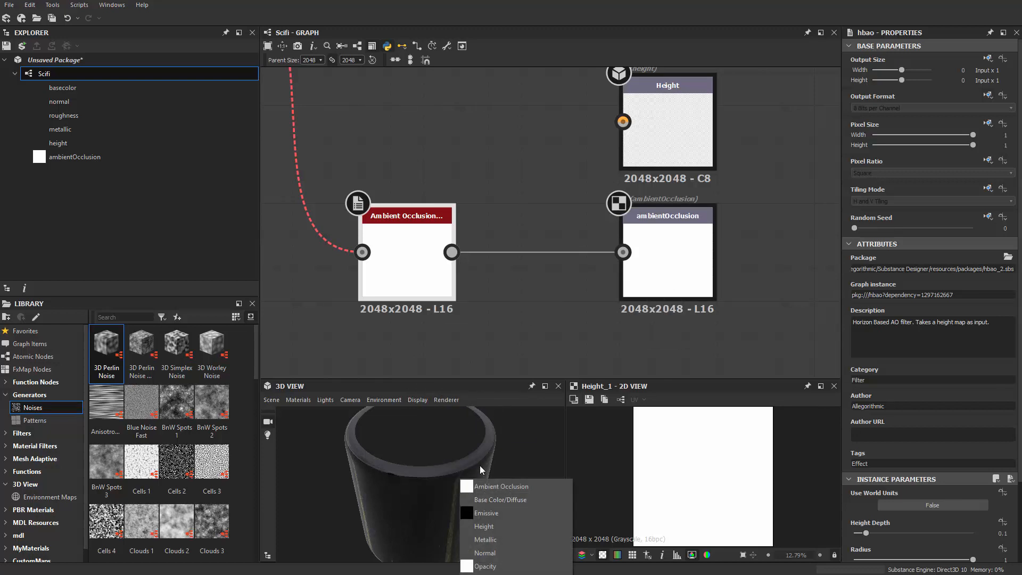
{"action": "left_click", "coordinate": [506, 484]}
{"action": "scroll", "coordinate": [541, 318], "scroll_direction": "down", "scroll_amount": 3}
{"action": "middle_click_drag", "start_coordinate": [524, 238], "coordinate": [495, 184]}
{"action": "scroll", "coordinate": [495, 183], "scroll_direction": "up", "scroll_amount": 2}
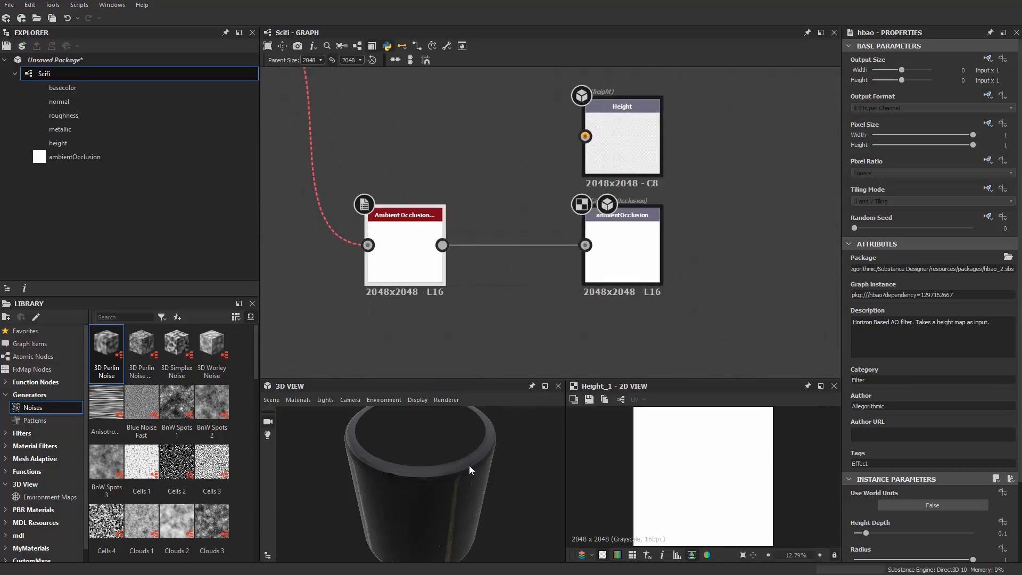
Connect the Transformation 2D node's output to the Height output node.
{"action": "mouse_move", "coordinate": [469, 470]}
{"action": "left_mouse_down"}
{"action": "mouse_move", "coordinate": [401, 430]}
{"action": "mouse_move", "coordinate": [465, 471]}
{"action": "left_mouse_up"}
{"action": "scroll", "coordinate": [477, 214], "scroll_direction": "down", "scroll_amount": 3}
{"action": "middle_click_drag", "start_coordinate": [477, 215], "coordinate": [474, 240]}
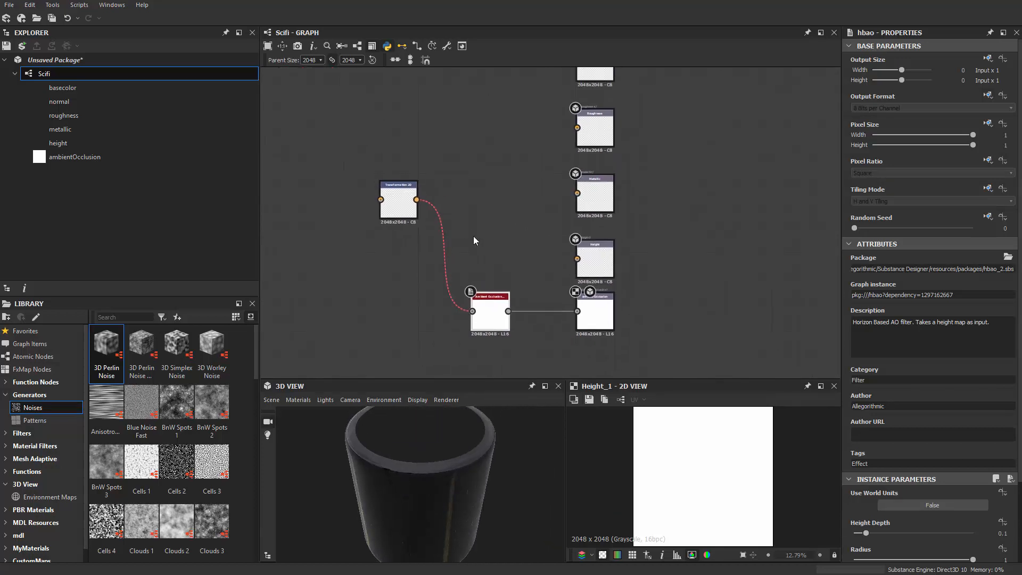
{"action": "scroll", "coordinate": [504, 214], "scroll_direction": "down", "scroll_amount": 2}
{"action": "left_click", "coordinate": [433, 169]}
{"action": "scroll", "coordinate": [433, 201], "scroll_direction": "up", "scroll_amount": 5}
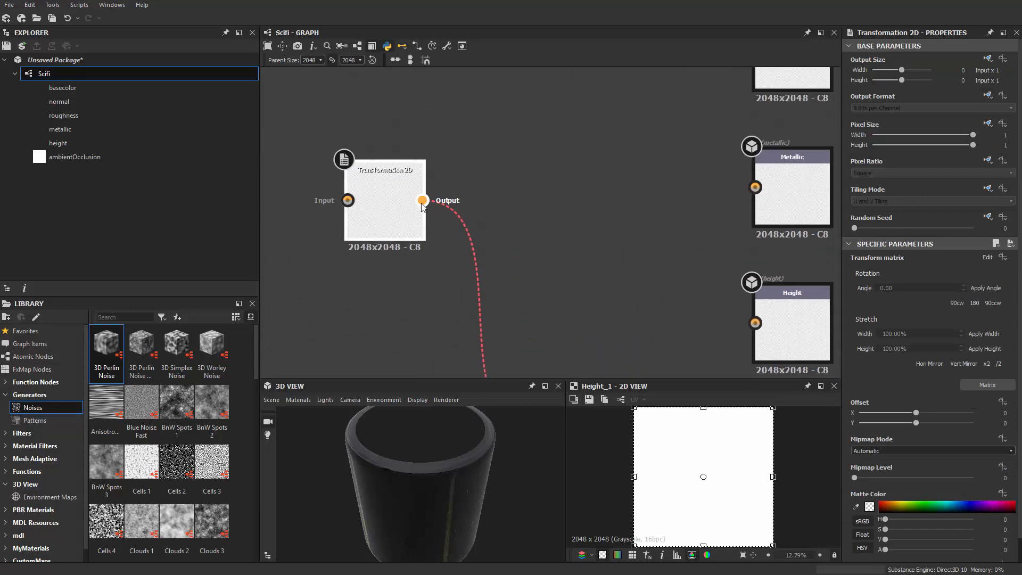
{"action": "left_click_drag", "start_coordinate": [608, 205], "coordinate": [529, 198]}
Add a Normal node above the Transformation 2D node, fed by the Transformation 2D output.
{"action": "scroll", "coordinate": [545, 284], "scroll_direction": "down", "scroll_amount": 2}
{"action": "type", "text": "normal"}
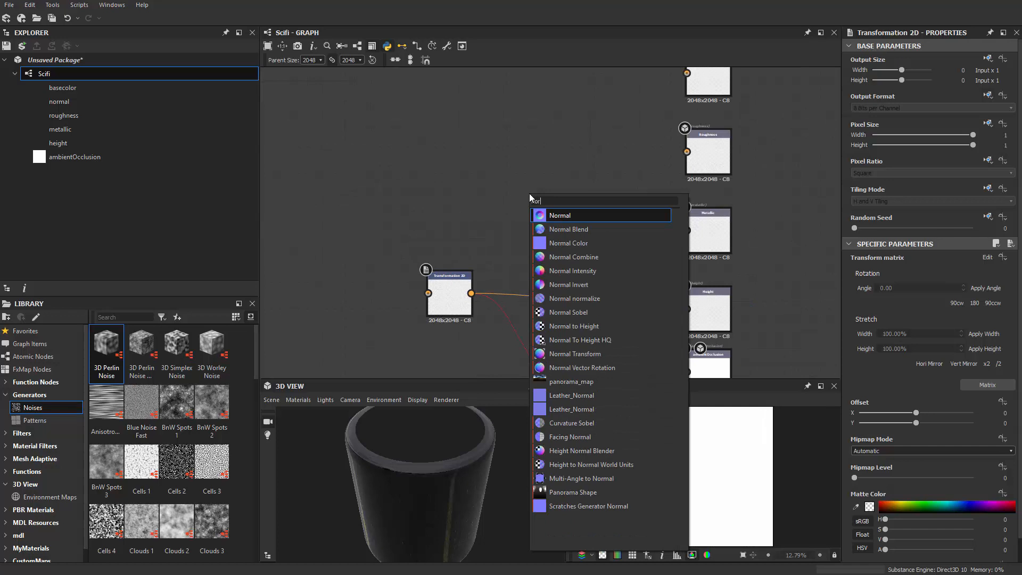
{"action": "key", "text": "Return"}
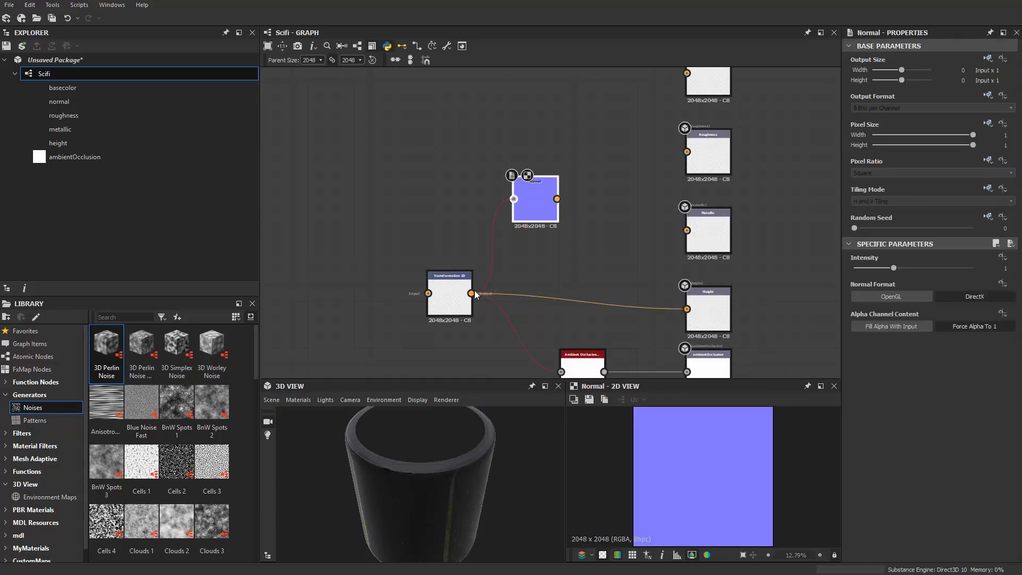
Connect the new Normal node to the graph's Normal output node.
{"action": "scroll", "coordinate": [631, 200], "scroll_direction": "up", "scroll_amount": 2}
{"action": "middle_click_drag", "start_coordinate": [631, 200], "coordinate": [606, 293]}
{"action": "scroll", "coordinate": [606, 292], "scroll_direction": "down", "scroll_amount": 2}
{"action": "middle_click_drag", "start_coordinate": [670, 93], "coordinate": [659, 198]}
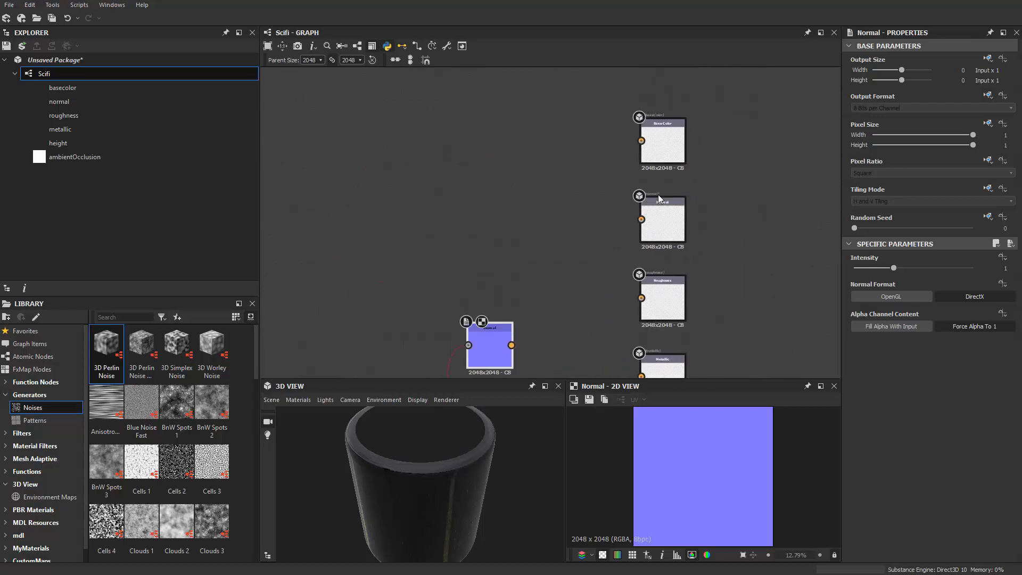
{"action": "left_click_drag", "start_coordinate": [505, 359], "coordinate": [508, 345]}
{"action": "middle_click_drag", "start_coordinate": [579, 299], "coordinate": [568, 183]}
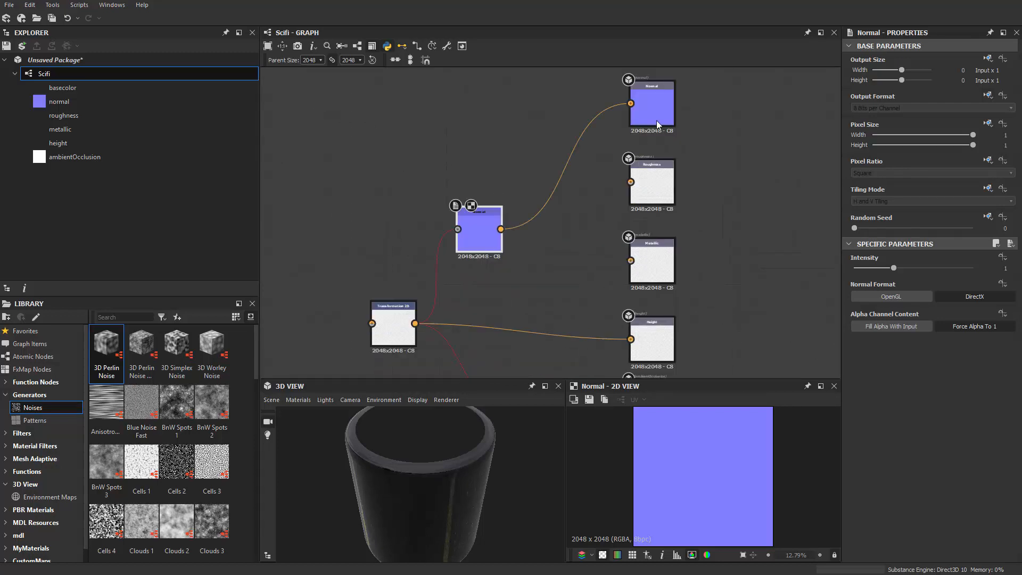
Rearrange the output nodes so Normal sits directly above Height, with Roughness and Metallic moved higher up.
{"action": "left_click_drag", "start_coordinate": [658, 116], "coordinate": [642, 303]}
{"action": "left_click", "coordinate": [659, 256]}
{"action": "left_click", "coordinate": [662, 204]}
{"action": "left_click_drag", "start_coordinate": [664, 259], "coordinate": [643, 176]}
{"action": "scroll", "coordinate": [635, 175], "scroll_direction": "down", "scroll_amount": 3}
{"action": "scroll", "coordinate": [621, 227], "scroll_direction": "up", "scroll_amount": 1}
{"action": "middle_click_drag", "start_coordinate": [621, 226], "coordinate": [611, 145]}
{"action": "left_click_drag", "start_coordinate": [618, 156], "coordinate": [629, 133]}
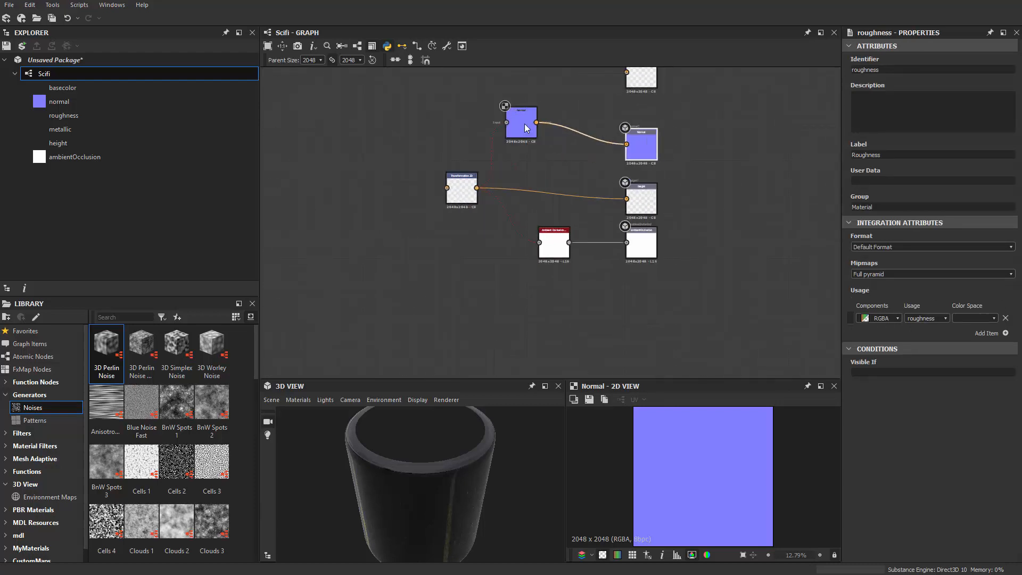
Align the Normal, Ambient Occlusion and Transformation 2D nodes with the output nodes they feed.
{"action": "left_click_drag", "start_coordinate": [519, 120], "coordinate": [542, 142]}
{"action": "left_click_drag", "start_coordinate": [557, 245], "coordinate": [546, 245]}
{"action": "left_click_drag", "start_coordinate": [462, 190], "coordinate": [466, 201]}
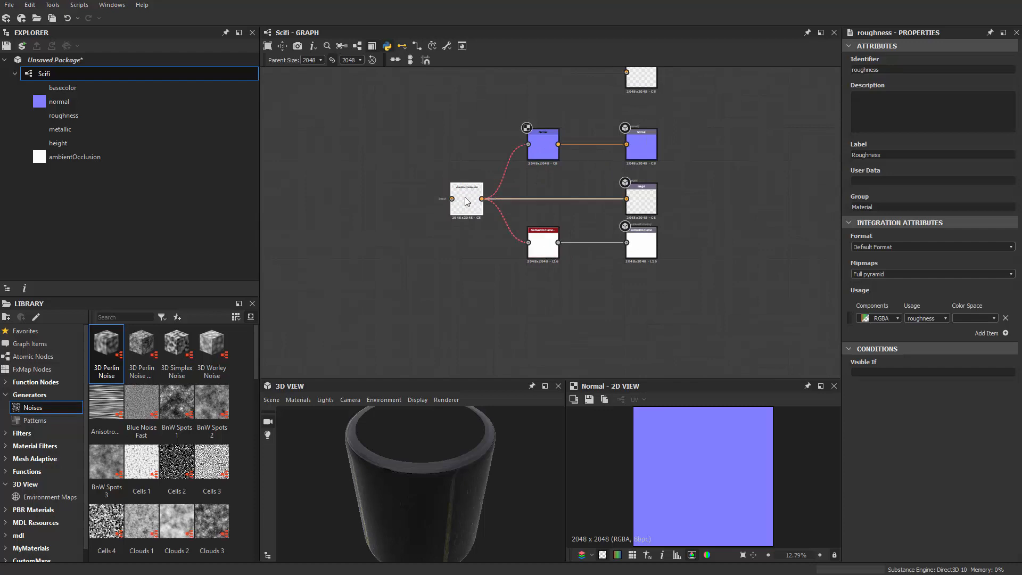
Add a Shape node to the left of the Transformation 2D node.
{"action": "scroll", "coordinate": [393, 173], "scroll_direction": "up", "scroll_amount": 2}
{"action": "middle_click_drag", "start_coordinate": [391, 173], "coordinate": [438, 159]}
{"action": "scroll", "coordinate": [436, 167], "scroll_direction": "up", "scroll_amount": 1}
{"action": "key", "text": "space"}
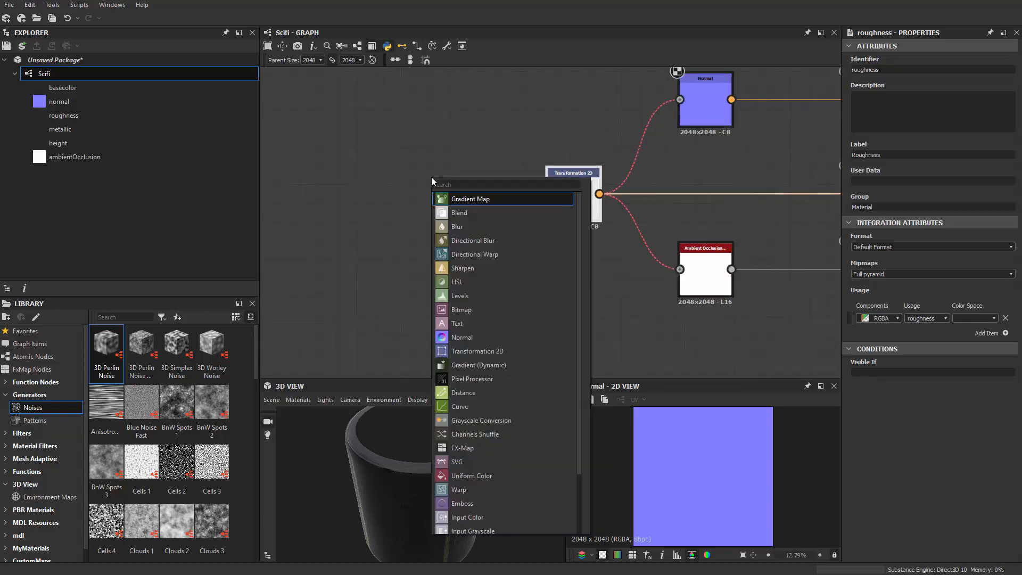
{"action": "type", "text": "shape"}
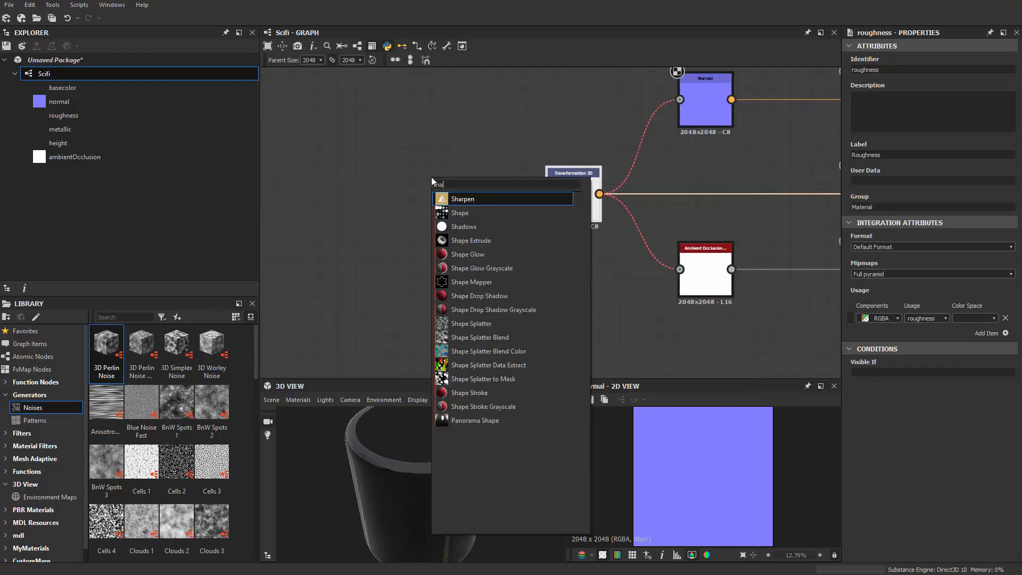
{"action": "key", "text": "Return"}
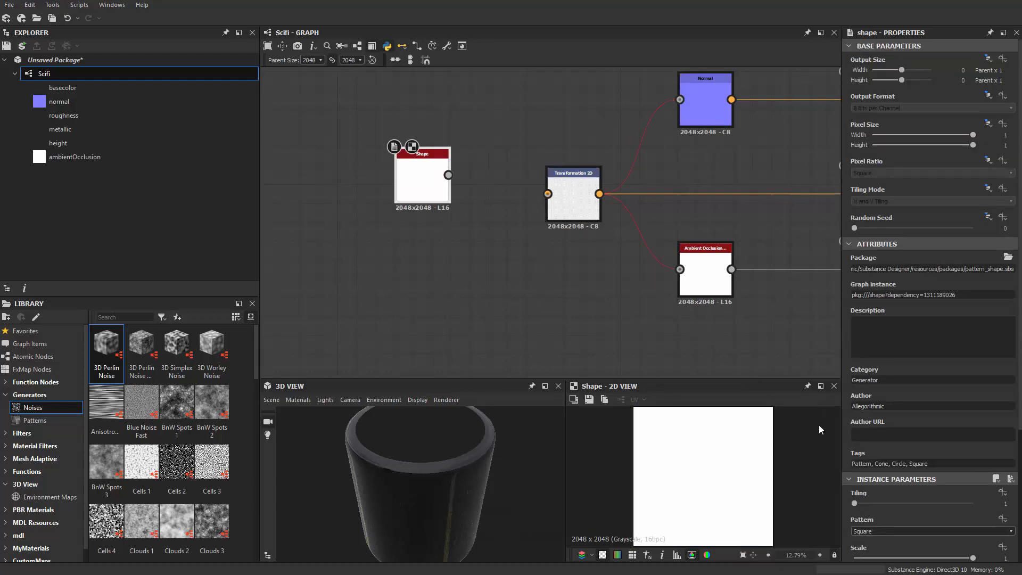
Set the Shape node's scale to 0.71 and connect it to the Transformation 2D input.
{"action": "scroll", "coordinate": [885, 515], "scroll_direction": "down", "scroll_amount": 2}
{"action": "left_click_drag", "start_coordinate": [960, 495], "coordinate": [939, 494]}
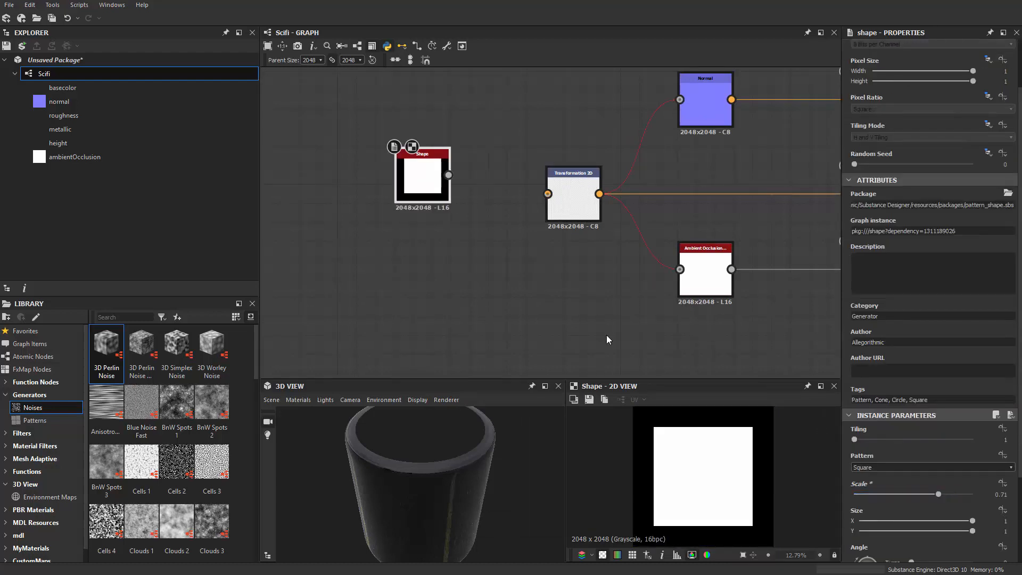
{"action": "left_click_drag", "start_coordinate": [586, 217], "coordinate": [584, 215]}
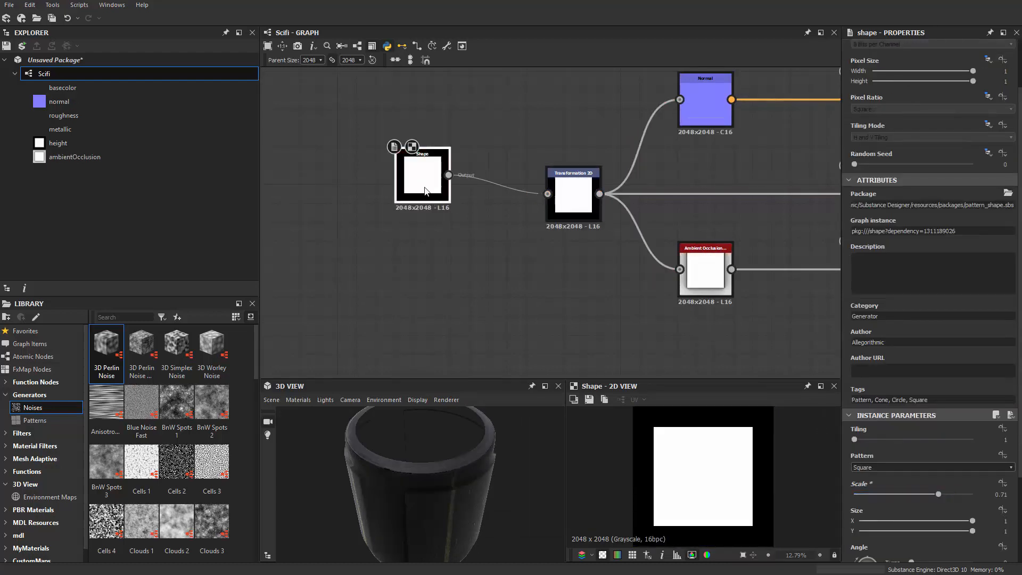
Move the Shape node down so it lines up with the Transformation 2D node.
{"action": "left_click_drag", "start_coordinate": [425, 186], "coordinate": [425, 205]}
{"action": "left_click_drag", "start_coordinate": [479, 474], "coordinate": [403, 491]}
Add three Uniform Color nodes in a column to the left of the Base Color, Roughness and Metallic output nodes.
{"action": "scroll", "coordinate": [522, 319], "scroll_direction": "down", "scroll_amount": 3}
{"action": "middle_click_drag", "start_coordinate": [632, 238], "coordinate": [595, 341]}
{"action": "scroll", "coordinate": [644, 210], "scroll_direction": "up", "scroll_amount": 2}
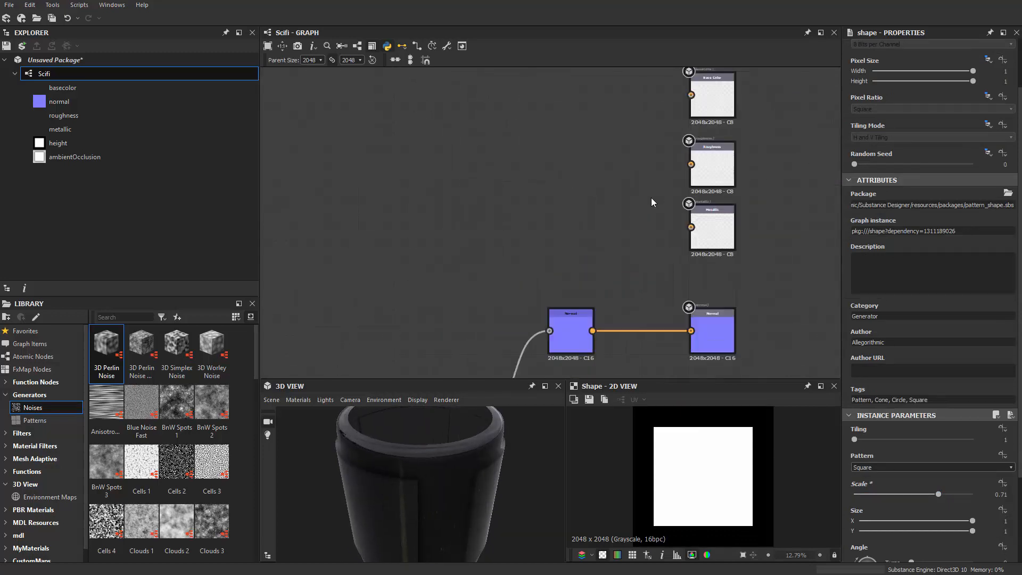
{"action": "left_click", "coordinate": [717, 104]}
{"action": "middle_click_drag", "start_coordinate": [706, 157], "coordinate": [703, 198]}
{"action": "scroll", "coordinate": [704, 197], "scroll_direction": "up", "scroll_amount": 1}
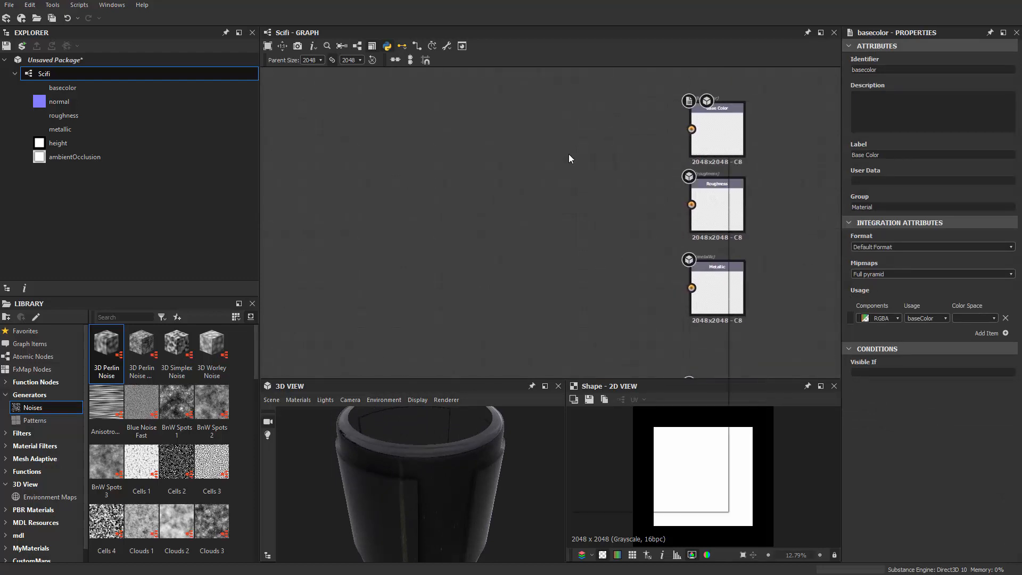
{"action": "key", "text": "space"}
{"action": "type", "text": "uni"}
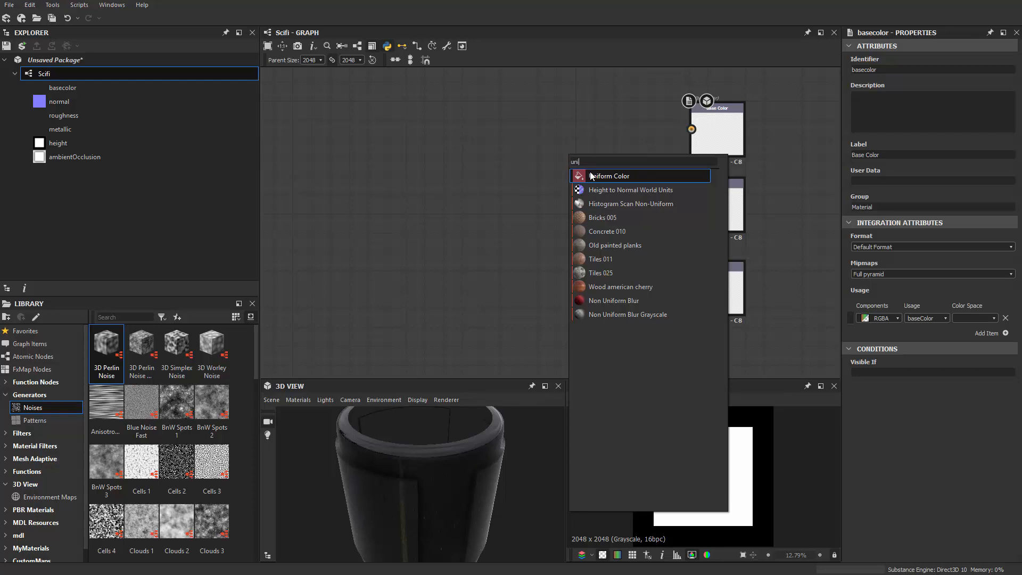
{"action": "key", "text": "Return"}
{"action": "key", "text": "ctrl+d"}
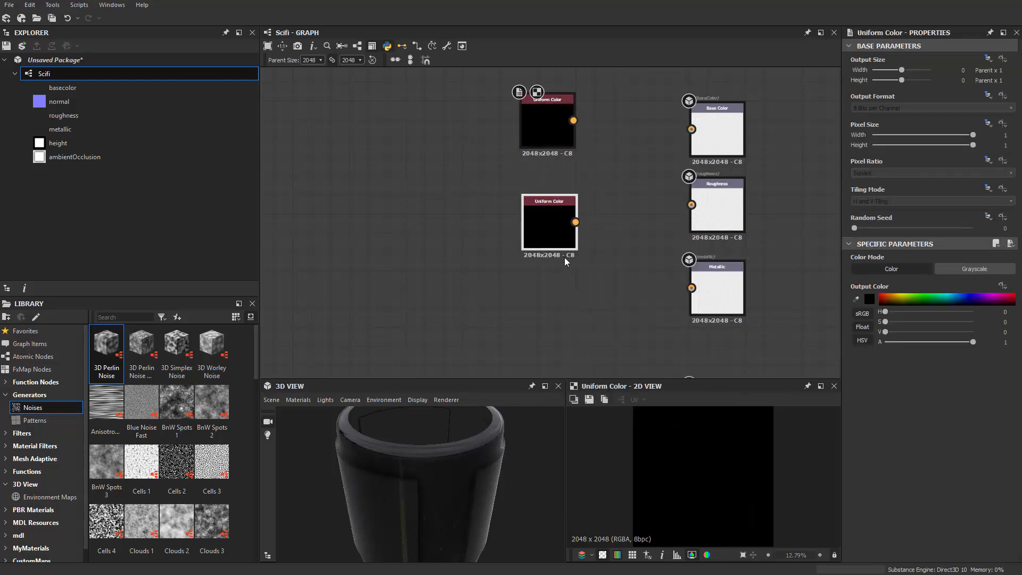
{"action": "key", "text": "ctrl+d"}
{"action": "left_click_drag", "start_coordinate": [580, 318], "coordinate": [551, 338]}
Connect the three Uniform Color nodes to Base Color, Roughness and Metallic, switching the Roughness and Metallic ones to Grayscale.
{"action": "scroll", "coordinate": [652, 150], "scroll_direction": "up", "scroll_amount": 1}
{"action": "left_click_drag", "start_coordinate": [557, 114], "coordinate": [698, 124]}
{"action": "left_click", "coordinate": [537, 242]}
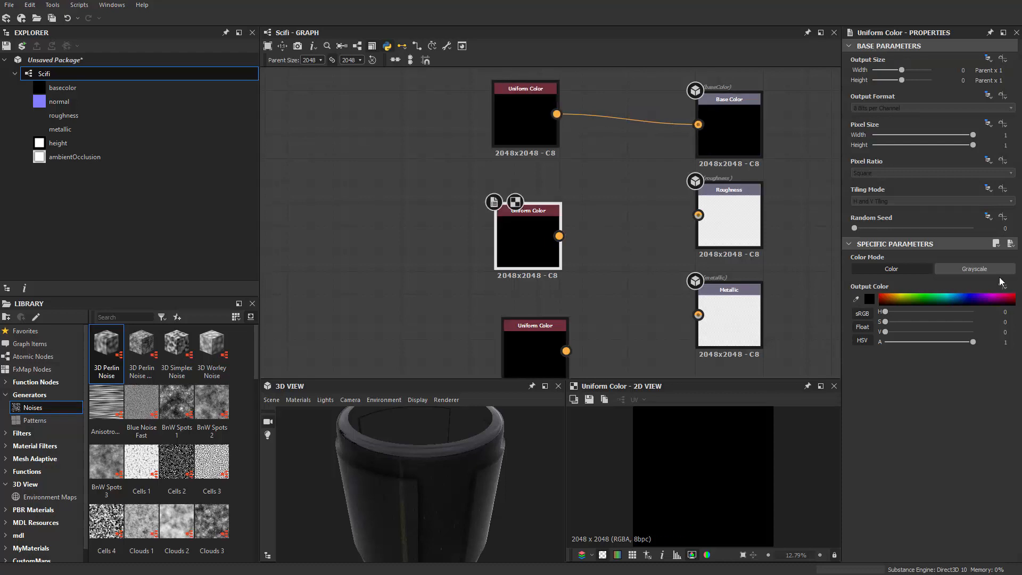
{"action": "left_click", "coordinate": [990, 270]}
{"action": "middle_click_drag", "start_coordinate": [542, 258], "coordinate": [561, 214]}
{"action": "left_click", "coordinate": [557, 315]}
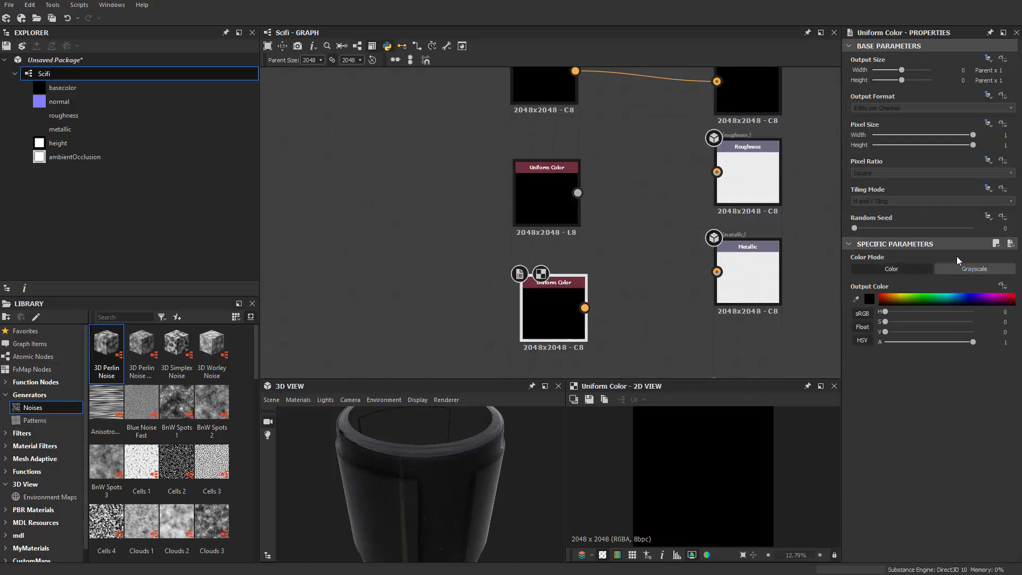
{"action": "left_click", "coordinate": [961, 269]}
{"action": "left_click_drag", "start_coordinate": [578, 193], "coordinate": [718, 172]}
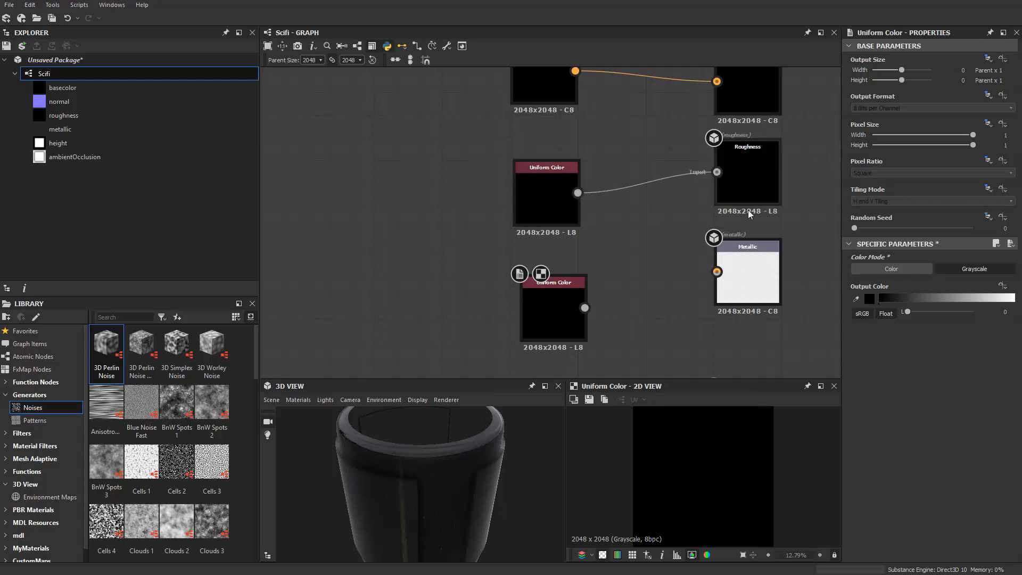
{"action": "left_click_drag", "start_coordinate": [588, 316], "coordinate": [585, 309]}
Set the Uniform Color feeding Base Color to a neutral mid gray with V at about 0.53.
{"action": "middle_click_drag", "start_coordinate": [629, 260], "coordinate": [633, 307]}
{"action": "double_click", "coordinate": [532, 128]}
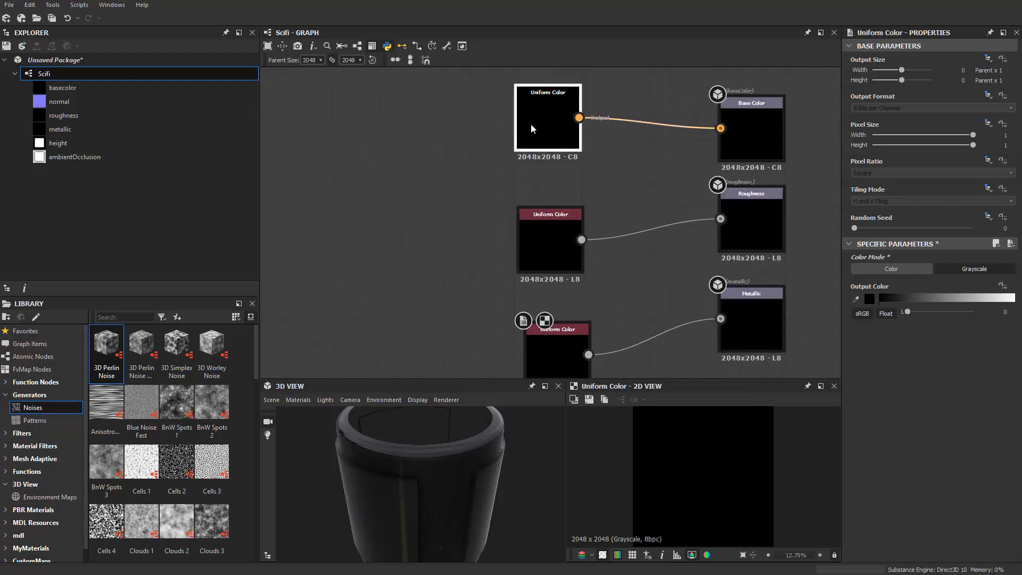
{"action": "left_click", "coordinate": [870, 300]}
{"action": "left_click_drag", "start_coordinate": [542, 269], "coordinate": [495, 248]}
{"action": "left_click", "coordinate": [766, 190]}
Set the Uniform Color feeding Roughness to about 0.19 and the one feeding Metallic to a light gray.
{"action": "double_click", "coordinate": [536, 236]}
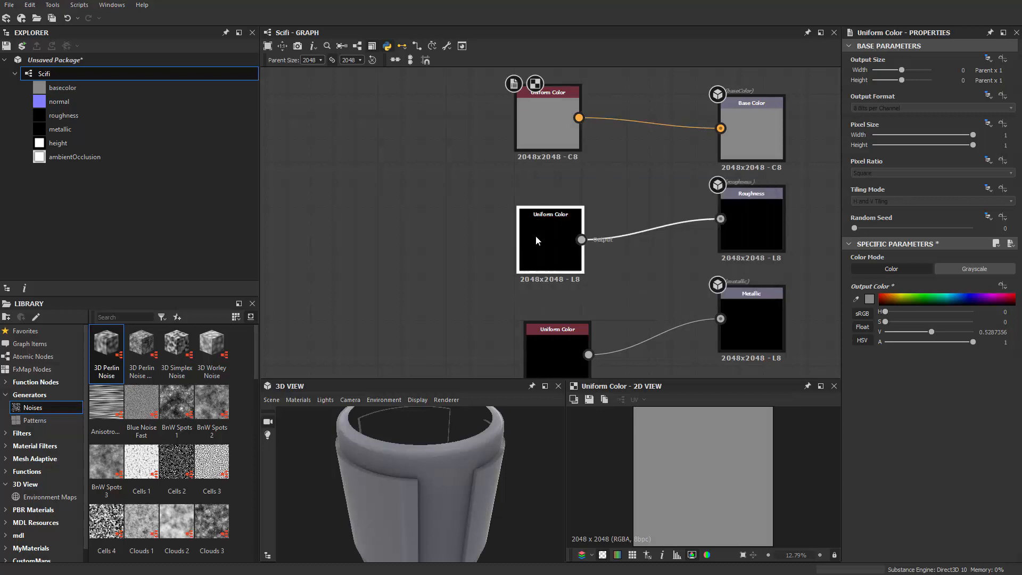
{"action": "left_click_drag", "start_coordinate": [910, 312], "coordinate": [920, 313]}
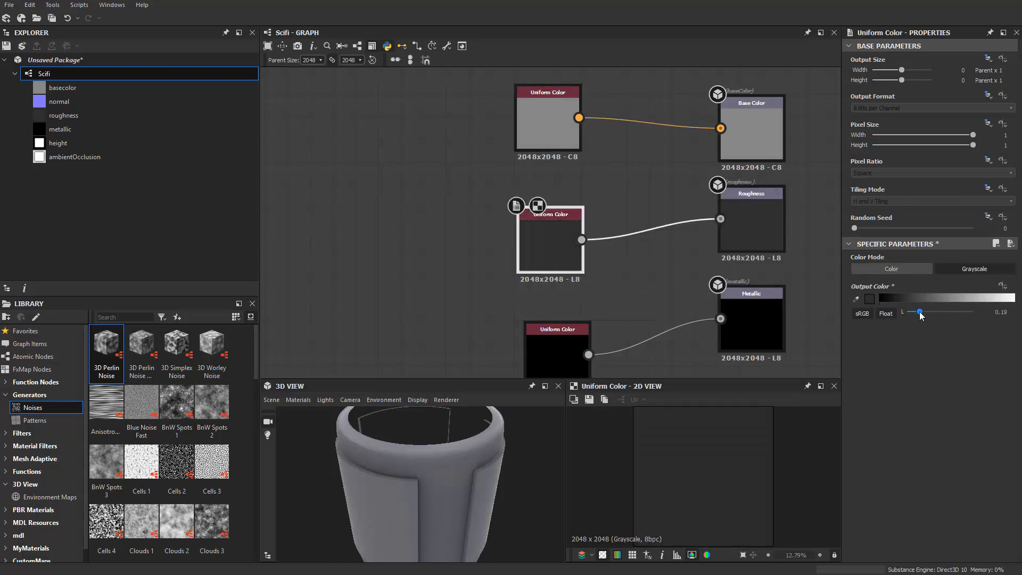
{"action": "middle_click_drag", "start_coordinate": [604, 276], "coordinate": [595, 190]}
{"action": "double_click", "coordinate": [546, 271]}
{"action": "left_click_drag", "start_coordinate": [907, 312], "coordinate": [957, 312]}
{"action": "left_click_drag", "start_coordinate": [541, 469], "coordinate": [469, 453]}
{"action": "left_click_drag", "start_coordinate": [958, 312], "coordinate": [964, 312]}
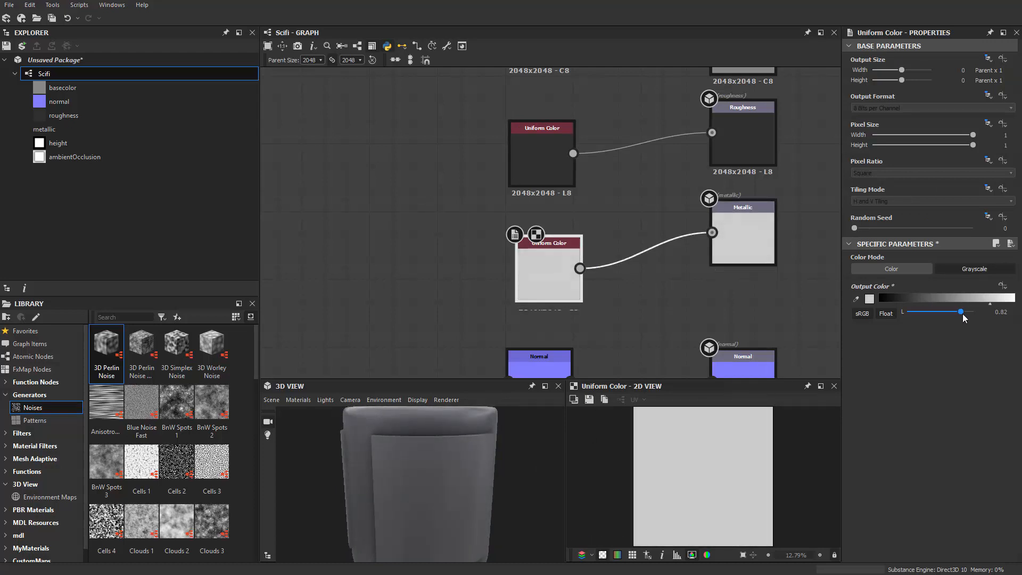
Lower the Roughness Uniform Color's value to 0.07, checking the reflections on the 3D preview.
{"action": "left_click_drag", "start_coordinate": [354, 415], "coordinate": [458, 447]}
{"action": "left_click", "coordinate": [550, 166]}
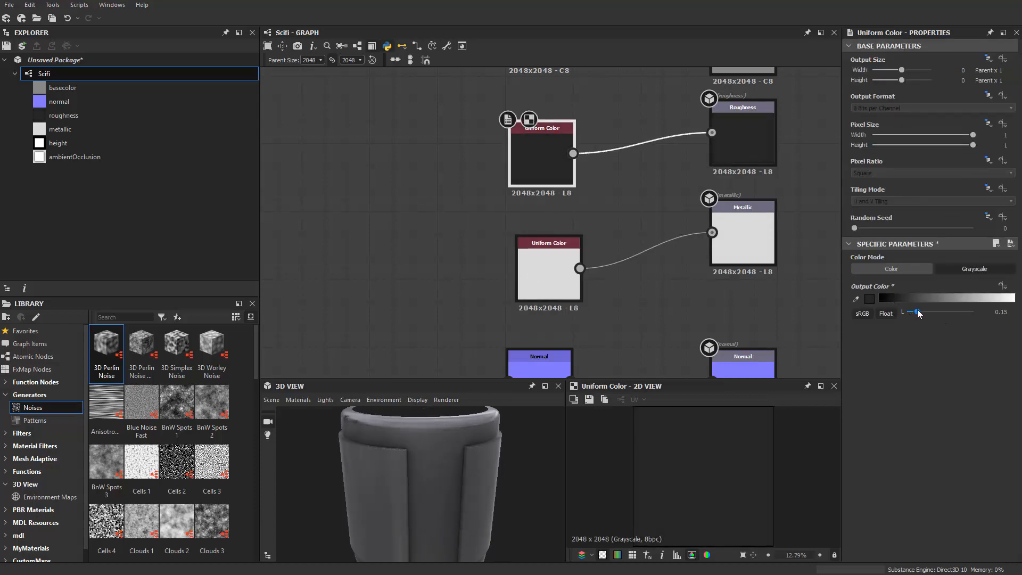
{"action": "left_click_drag", "start_coordinate": [921, 313], "coordinate": [914, 313]}
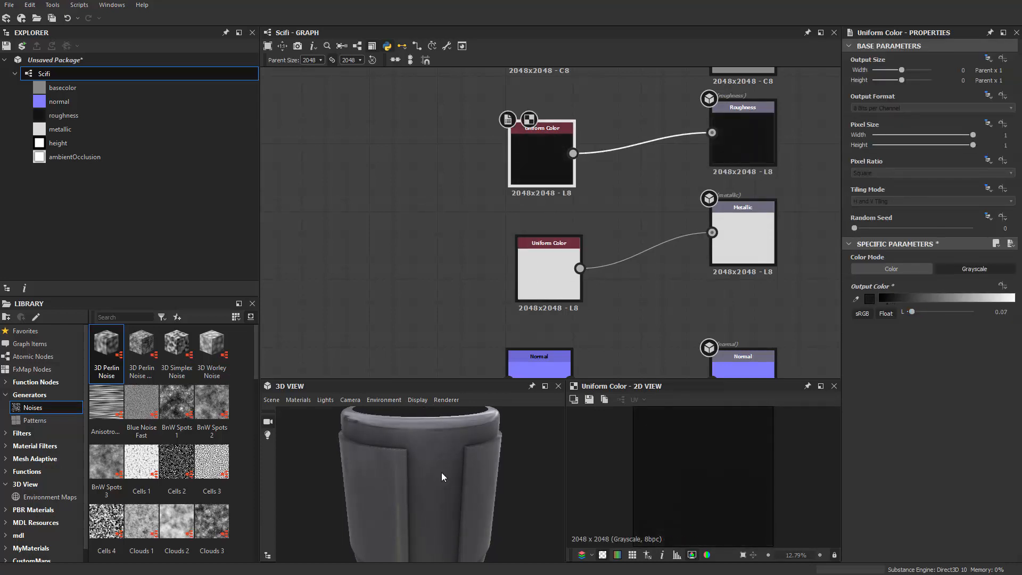
{"action": "left_click_drag", "start_coordinate": [442, 473], "coordinate": [499, 480]}
Add a Polygon 1 node to the left of the Shape node.
{"action": "scroll", "coordinate": [452, 495], "scroll_direction": "down", "scroll_amount": 3}
{"action": "middle_click_drag", "start_coordinate": [459, 263], "coordinate": [418, 367]}
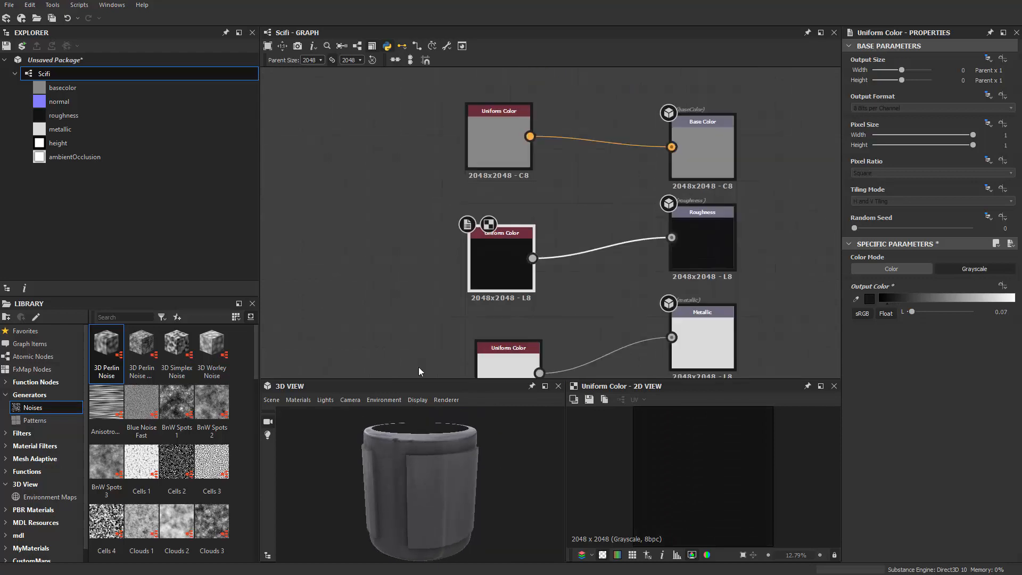
{"action": "middle_click_drag", "start_coordinate": [383, 258], "coordinate": [581, 126]}
{"action": "scroll", "coordinate": [446, 187], "scroll_direction": "down", "scroll_amount": 6}
{"action": "scroll", "coordinate": [413, 258], "scroll_direction": "up", "scroll_amount": 5}
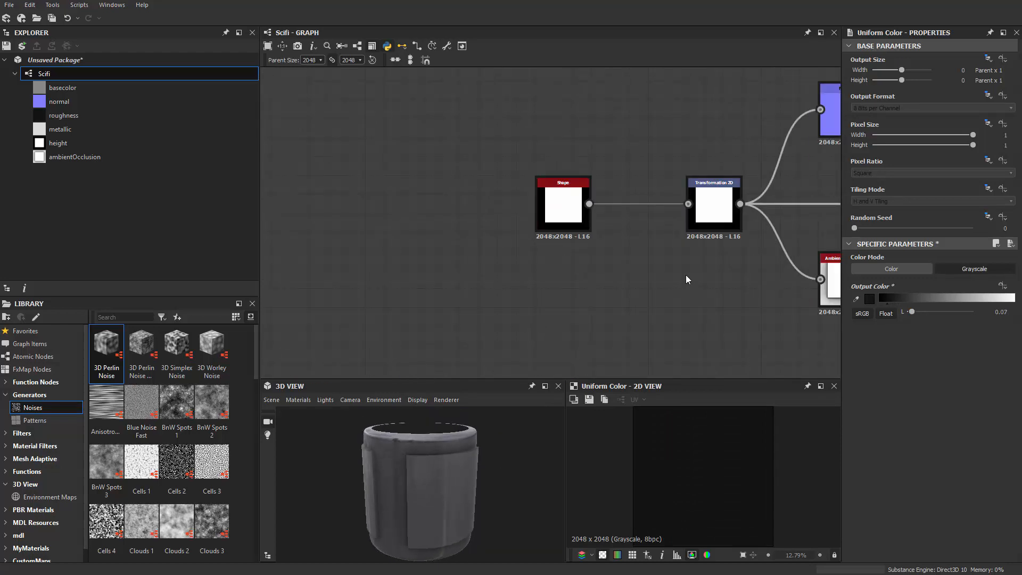
{"action": "middle_click_drag", "start_coordinate": [713, 286], "coordinate": [664, 298]}
{"action": "scroll", "coordinate": [639, 288], "scroll_direction": "down", "scroll_amount": 2}
{"action": "middle_click_drag", "start_coordinate": [457, 278], "coordinate": [458, 305]}
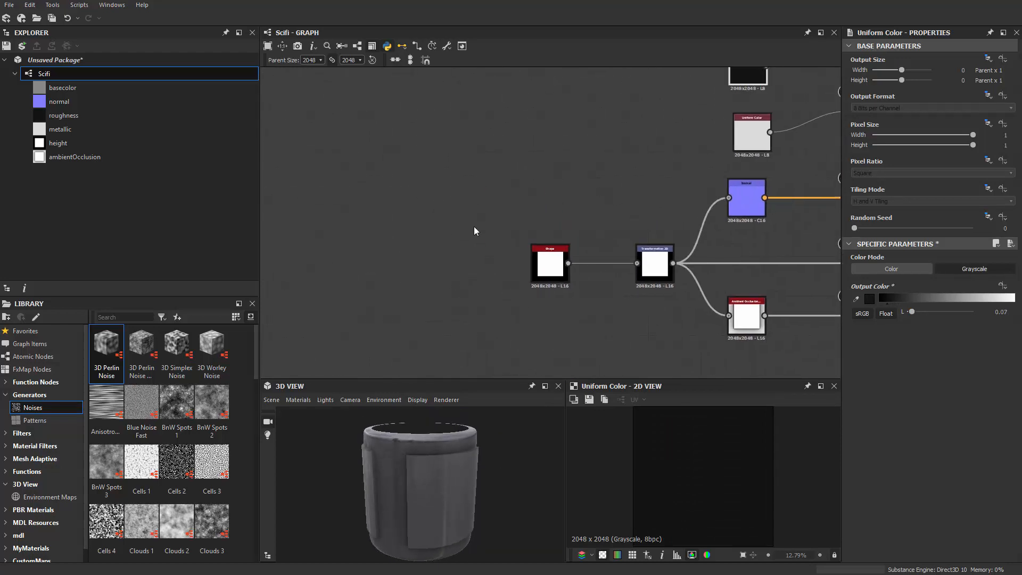
{"action": "middle_click_drag", "start_coordinate": [529, 218], "coordinate": [602, 196]}
{"action": "scroll", "coordinate": [405, 227], "scroll_direction": "up", "scroll_amount": 1}
{"action": "middle_click_drag", "start_coordinate": [415, 220], "coordinate": [428, 217]}
{"action": "key", "text": "space"}
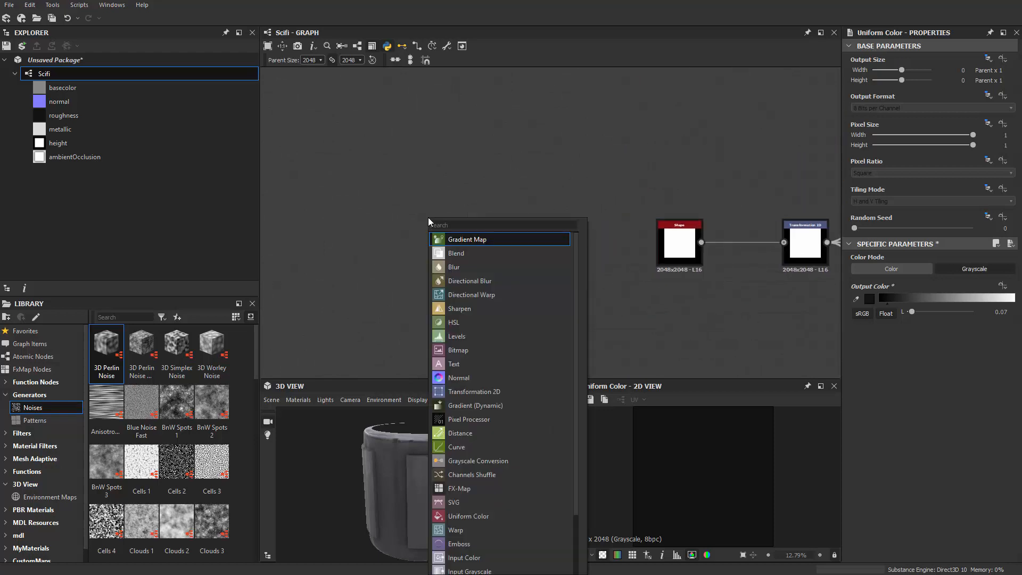
{"action": "type", "text": "po"}
{"action": "key", "text": "Down"}
{"action": "key", "text": "Down"}
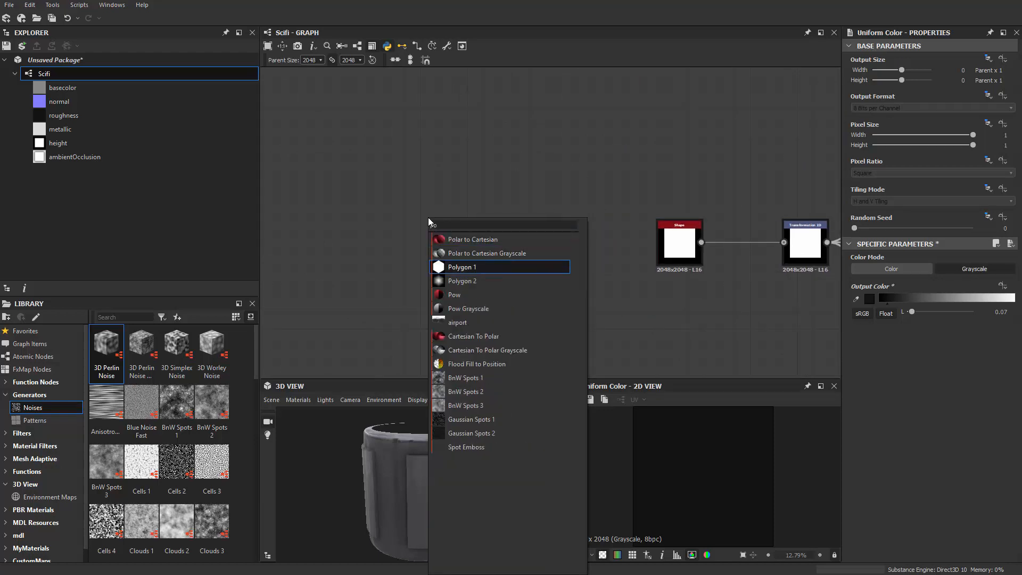
{"action": "key", "text": "Return"}
{"action": "left_click_drag", "start_coordinate": [430, 222], "coordinate": [573, 287]}
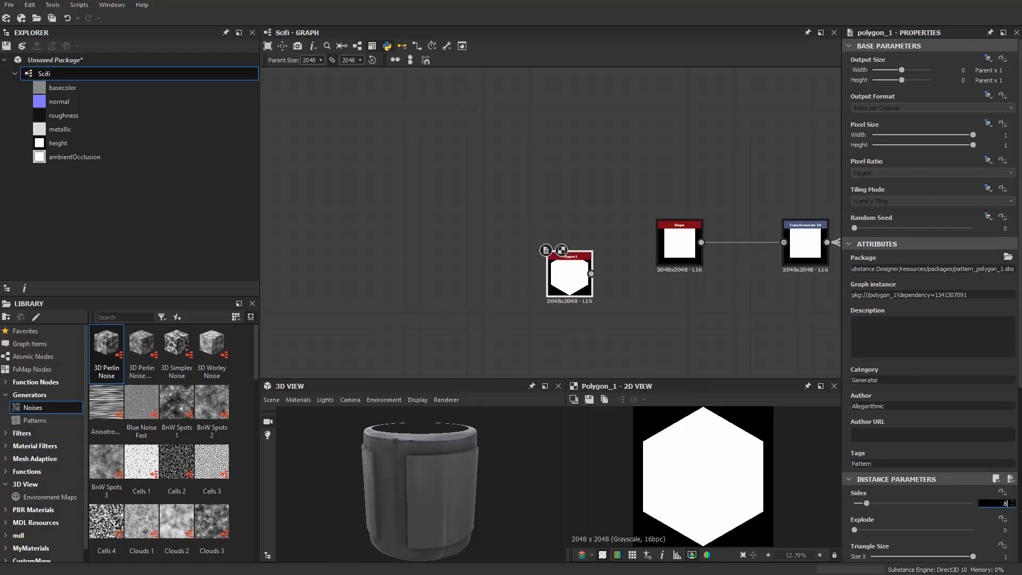
Set the Polygon 1 node's sides to 8 and move the node further away from the Shape node.
{"action": "type", "text": "8"}
{"action": "key", "text": "Return"}
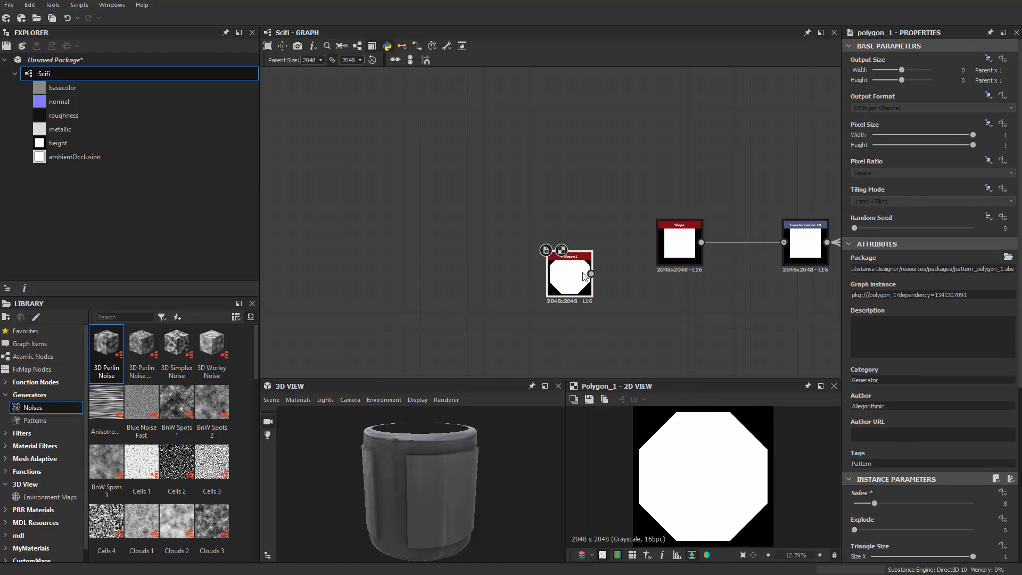
{"action": "left_click_drag", "start_coordinate": [573, 279], "coordinate": [347, 229]}
Add a Transformation 2D node fed by Polygon 1 and place it beside that node.
{"action": "scroll", "coordinate": [408, 219], "scroll_direction": "up", "scroll_amount": 2}
{"action": "middle_click_drag", "start_coordinate": [408, 219], "coordinate": [501, 213]}
{"action": "key", "text": "space"}
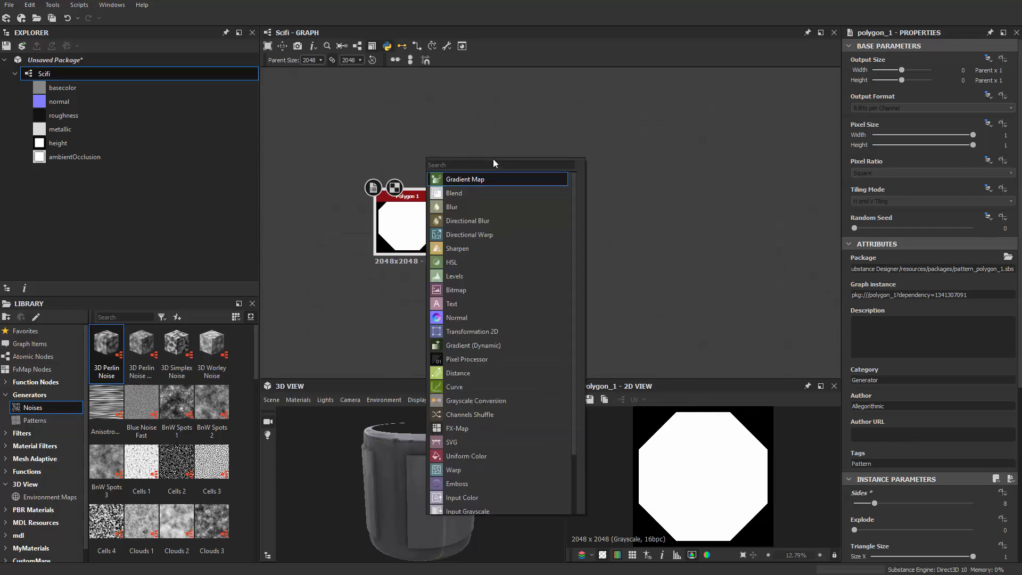
{"action": "type", "text": "tr"}
{"action": "left_click", "coordinate": [488, 181]}
{"action": "left_click_drag", "start_coordinate": [528, 251], "coordinate": [515, 235]}
{"action": "left_click", "coordinate": [565, 164]}
{"action": "middle_click_drag", "start_coordinate": [572, 144], "coordinate": [605, 131]}
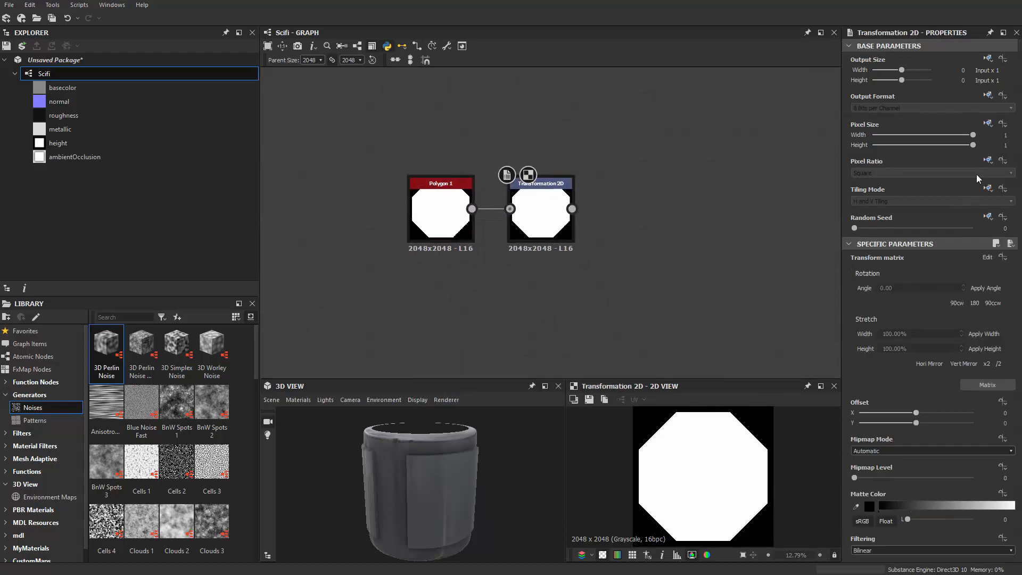
Make the new Transformation 2D node's tiling mode absolute and set it to No Tiling.
{"action": "left_click", "coordinate": [988, 189]}
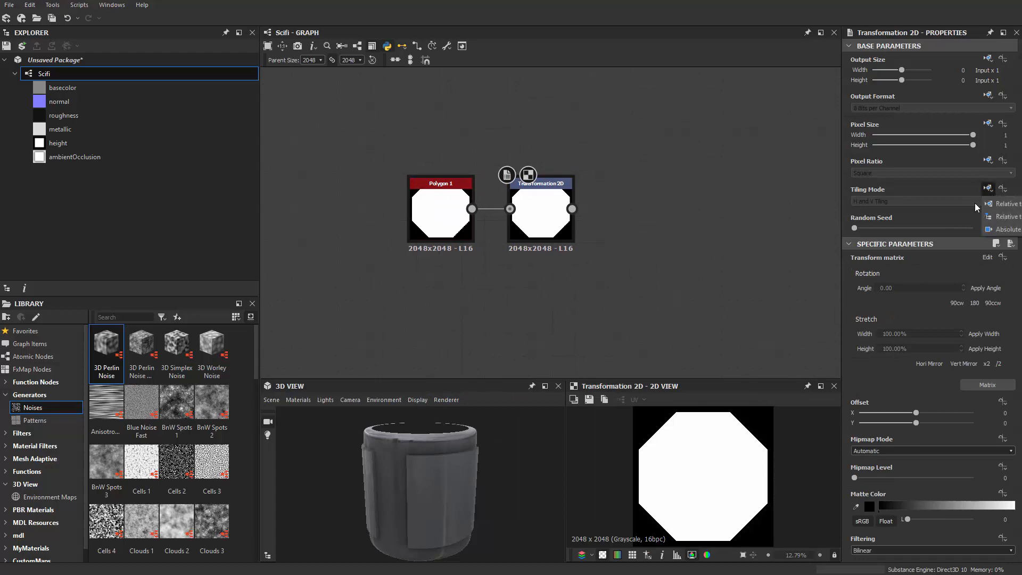
{"action": "left_click", "coordinate": [1001, 229]}
{"action": "left_click", "coordinate": [871, 201]}
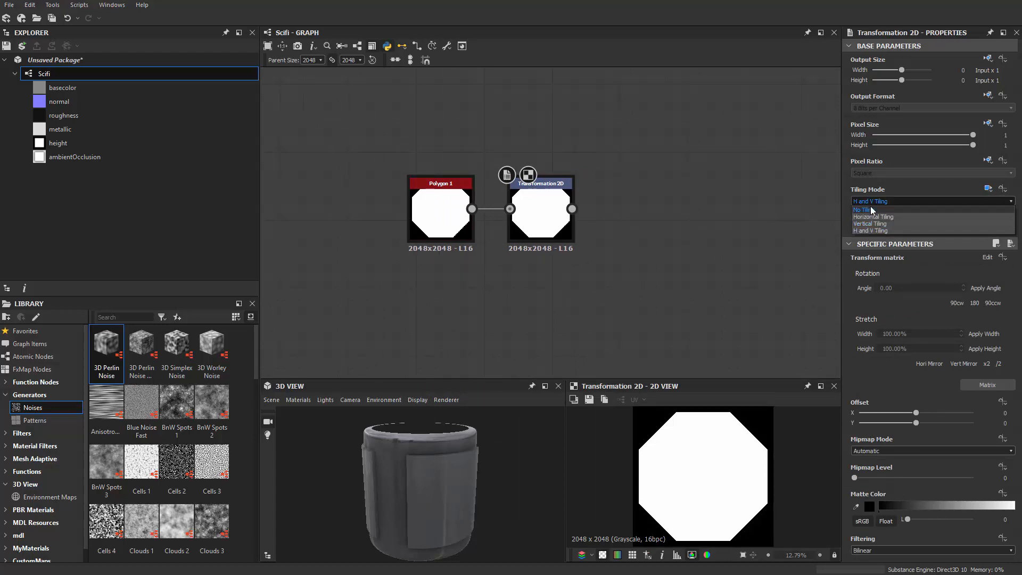
{"action": "left_click", "coordinate": [854, 210]}
Scale the octagon down in the new Transformation 2D node and shift it sideways to an X offset of about 0.16.
{"action": "middle_click_drag", "start_coordinate": [607, 215], "coordinate": [524, 200]}
{"action": "left_click", "coordinate": [464, 198]}
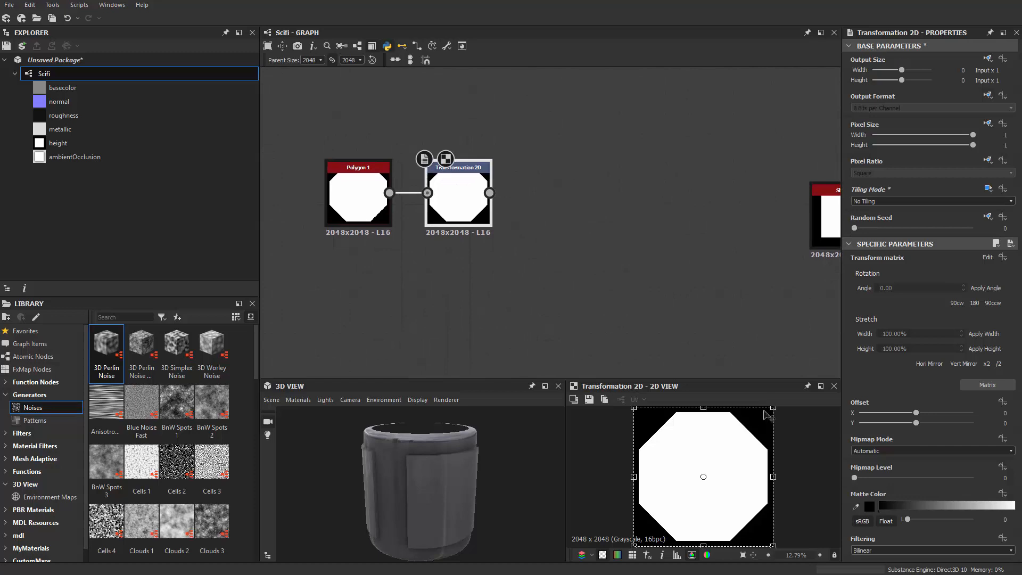
{"action": "scroll", "coordinate": [766, 423], "scroll_direction": "down", "scroll_amount": 3}
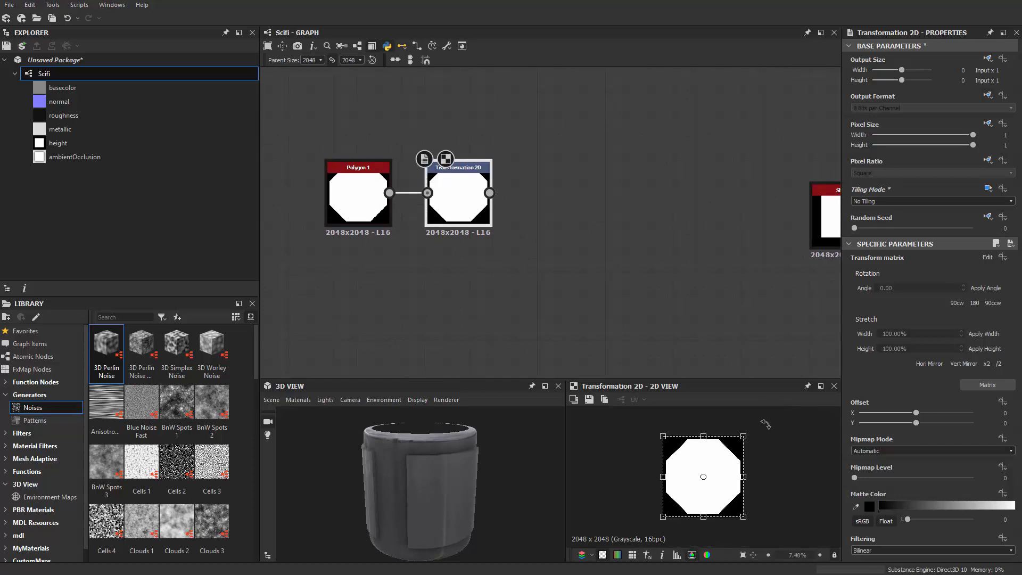
{"action": "mouse_move", "coordinate": [744, 437]}
{"action": "left_mouse_down"}
{"action": "mouse_move", "coordinate": [702, 473]}
{"action": "mouse_move", "coordinate": [726, 445]}
{"action": "left_mouse_up"}
{"action": "scroll", "coordinate": [717, 472], "scroll_direction": "up", "scroll_amount": 4}
{"action": "scroll", "coordinate": [720, 451], "scroll_direction": "down", "scroll_amount": 3}
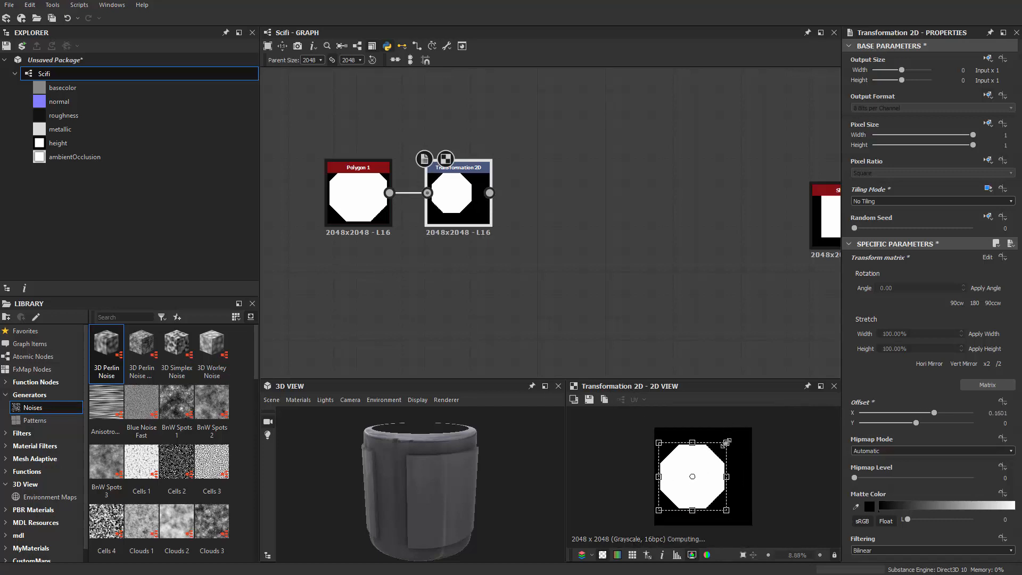
{"action": "left_click", "coordinate": [602, 281]}
Add an unconnected Symmetry Slice node near the octagon's Transformation 2D node.
{"action": "scroll", "coordinate": [575, 242], "scroll_direction": "up", "scroll_amount": 1}
{"action": "middle_click_drag", "start_coordinate": [557, 143], "coordinate": [558, 204]}
{"action": "key", "text": "space"}
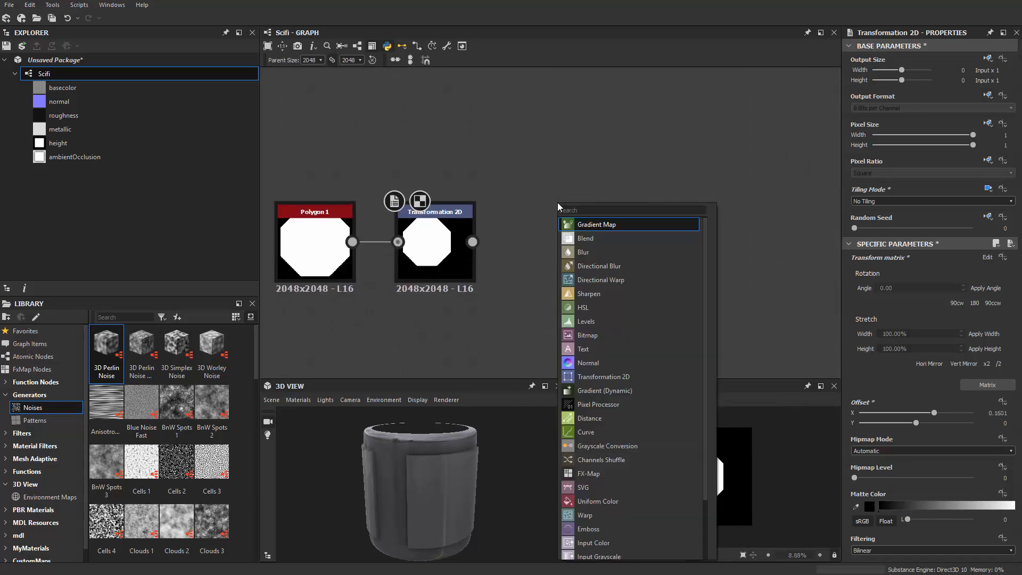
{"action": "type", "text": "sy"}
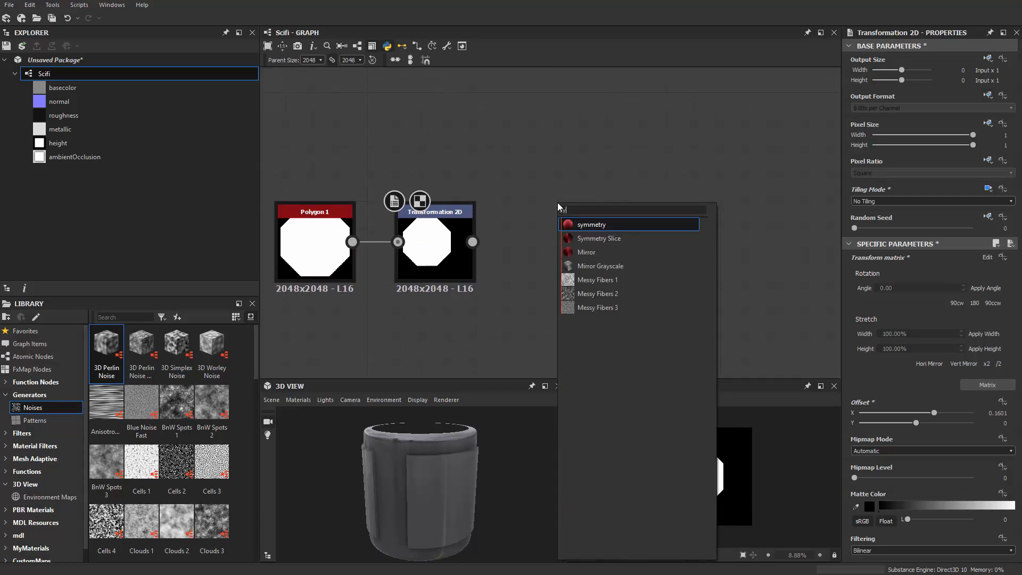
{"action": "left_click", "coordinate": [605, 240]}
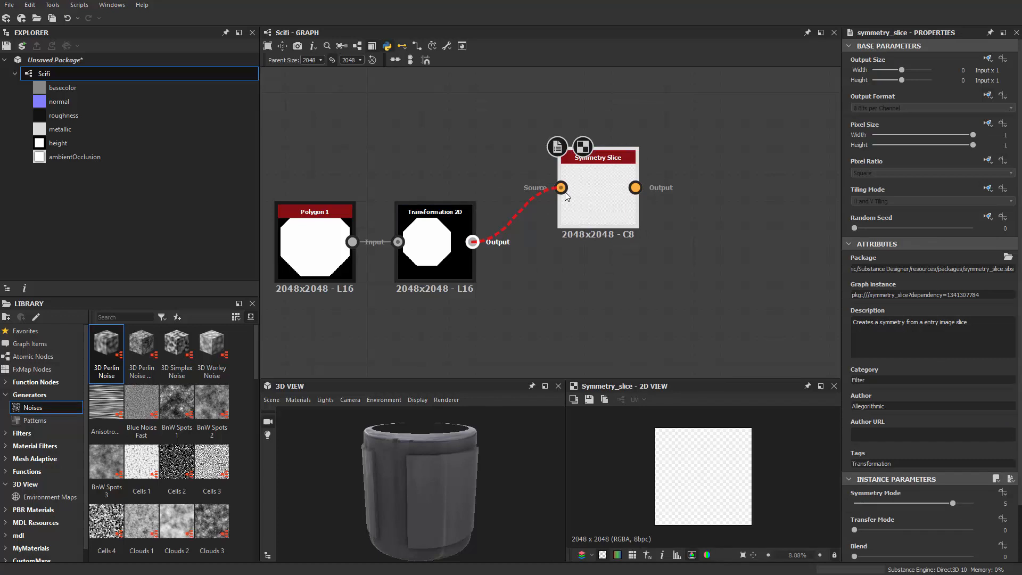
{"action": "left_click_drag", "start_coordinate": [567, 197], "coordinate": [562, 188]}
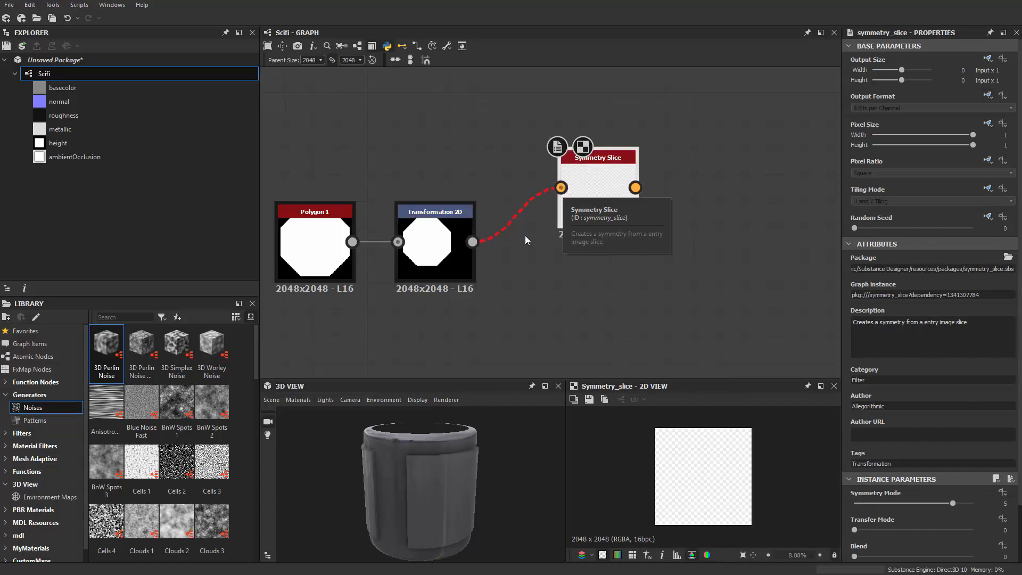
{"action": "middle_click_drag", "start_coordinate": [540, 208], "coordinate": [536, 207]}
{"action": "left_click", "coordinate": [523, 203]}
{"action": "key", "text": "Delete"}
Insert a Gradient Map node between the octagon's Transformation 2D and the Symmetry Slice node, and dock it to Symmetry Slice.
{"action": "left_click_drag", "start_coordinate": [592, 205], "coordinate": [620, 178]}
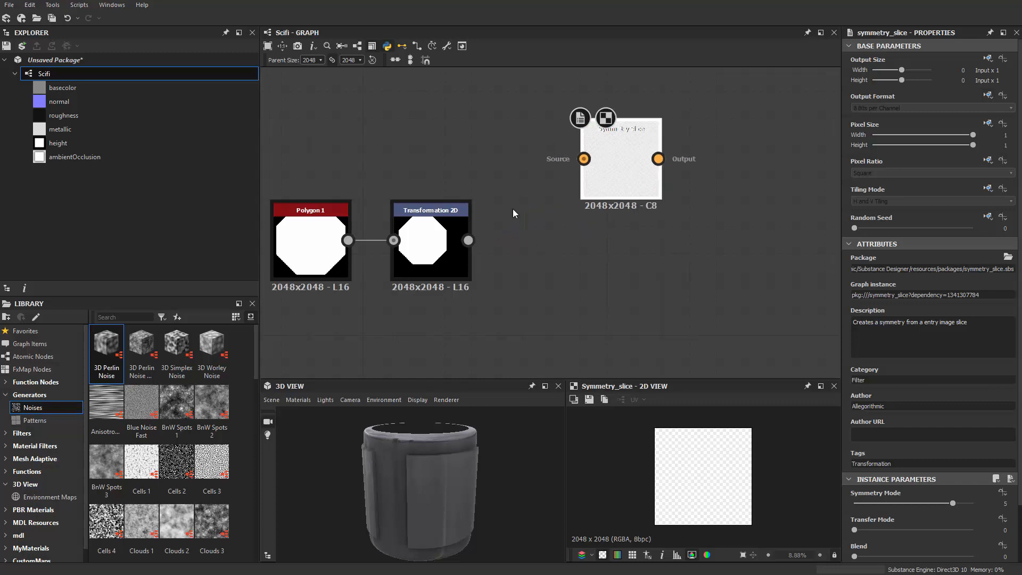
{"action": "left_click", "coordinate": [511, 209]}
{"action": "key", "text": "space"}
{"action": "key", "text": "Return"}
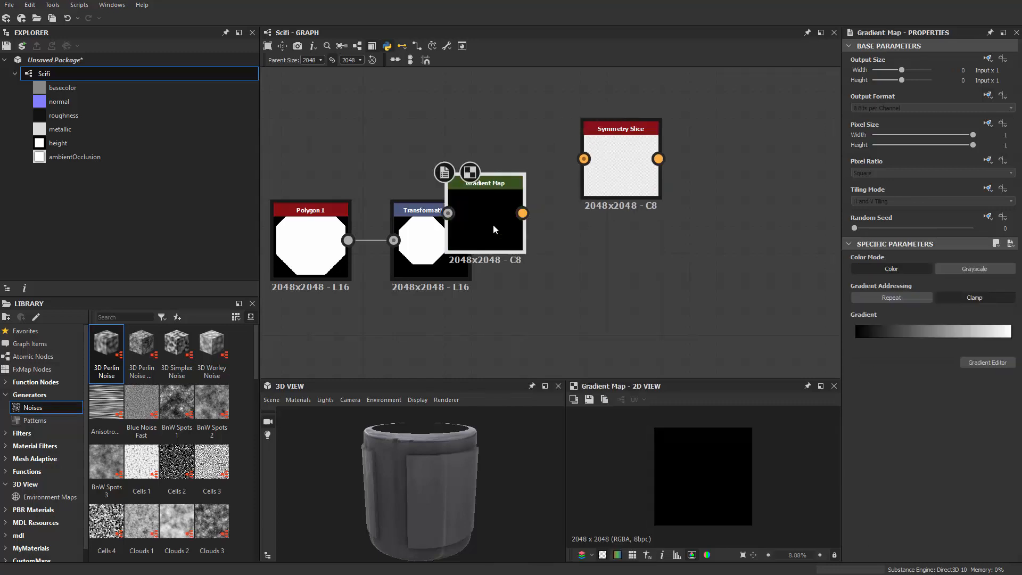
{"action": "left_click_drag", "start_coordinate": [510, 235], "coordinate": [640, 185]}
{"action": "left_click_drag", "start_coordinate": [556, 220], "coordinate": [563, 134]}
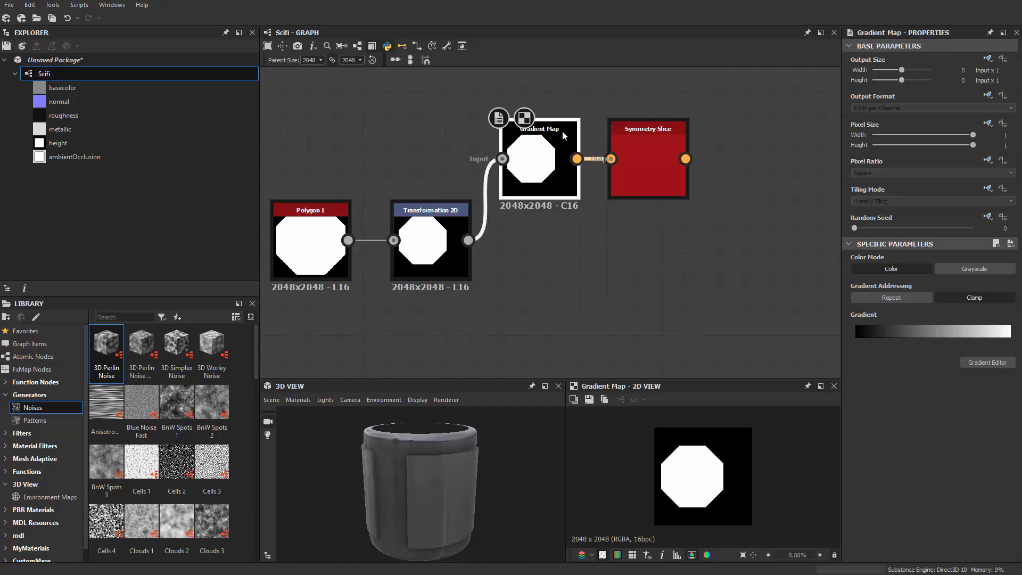
{"action": "key", "text": "d"}
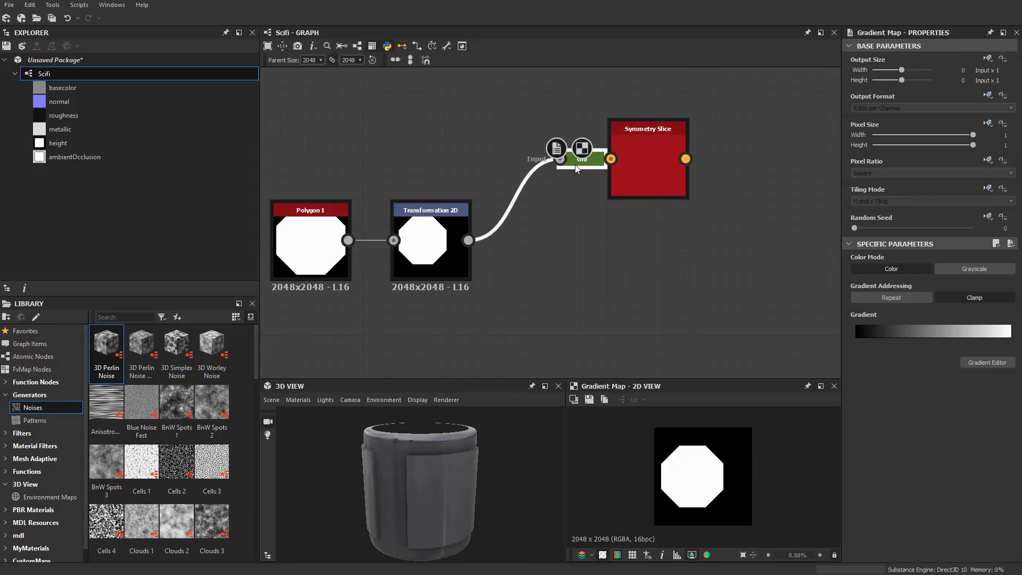
Move the Symmetry Slice node with its docked Gradient Map above the Transformation 2D node and preview its output in the 2D view.
{"action": "scroll", "coordinate": [556, 165], "scroll_direction": "up", "scroll_amount": 3}
{"action": "scroll", "coordinate": [681, 197], "scroll_direction": "down", "scroll_amount": 3}
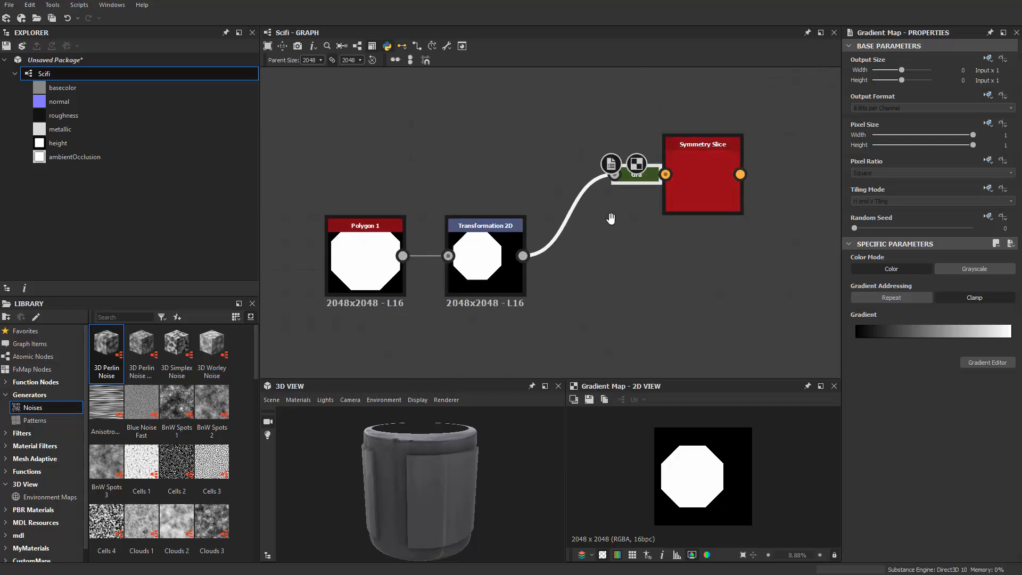
{"action": "middle_click_drag", "start_coordinate": [611, 218], "coordinate": [569, 223]}
{"action": "left_click_drag", "start_coordinate": [654, 188], "coordinate": [601, 146]}
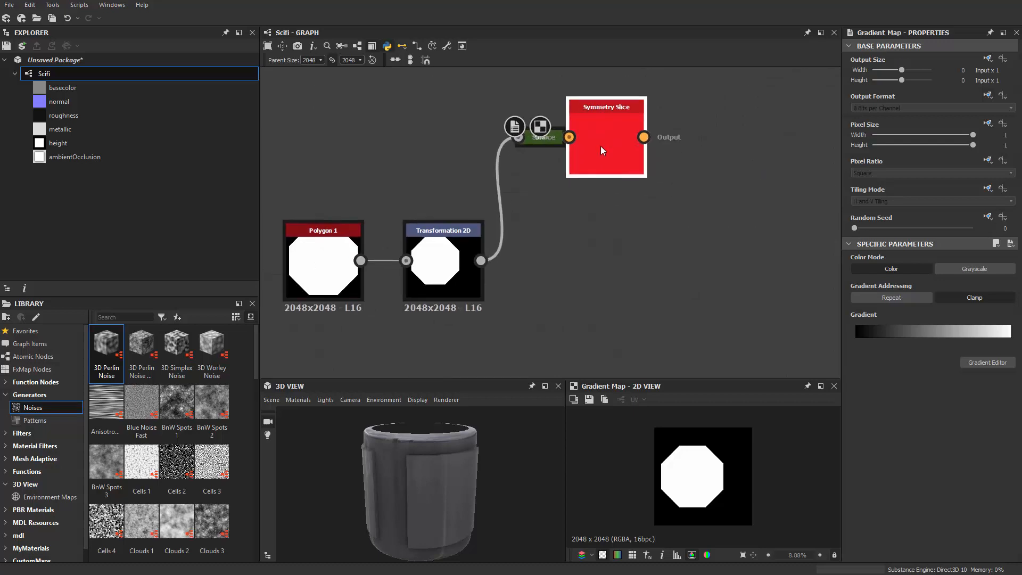
{"action": "scroll", "coordinate": [384, 184], "scroll_direction": "down", "scroll_amount": 2}
{"action": "scroll", "coordinate": [399, 168], "scroll_direction": "up", "scroll_amount": 2}
{"action": "double_click", "coordinate": [399, 169]}
{"action": "middle_click_drag", "start_coordinate": [400, 169], "coordinate": [523, 170]}
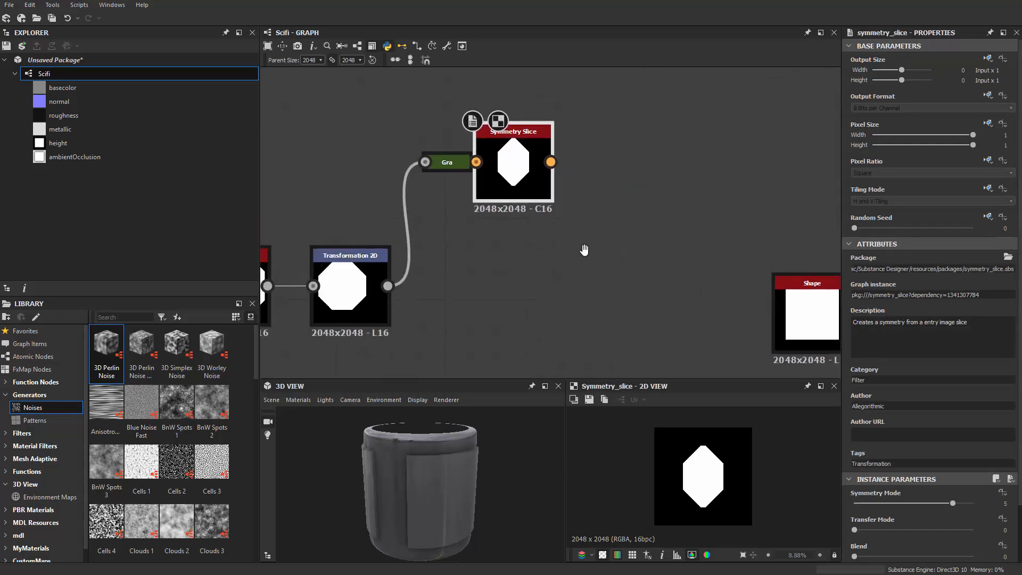
Set the Symmetry Slice node's Symmetry Mode to 3 and check the stretched octagon in the 2D view.
{"action": "scroll", "coordinate": [515, 170], "scroll_direction": "up", "scroll_amount": 1}
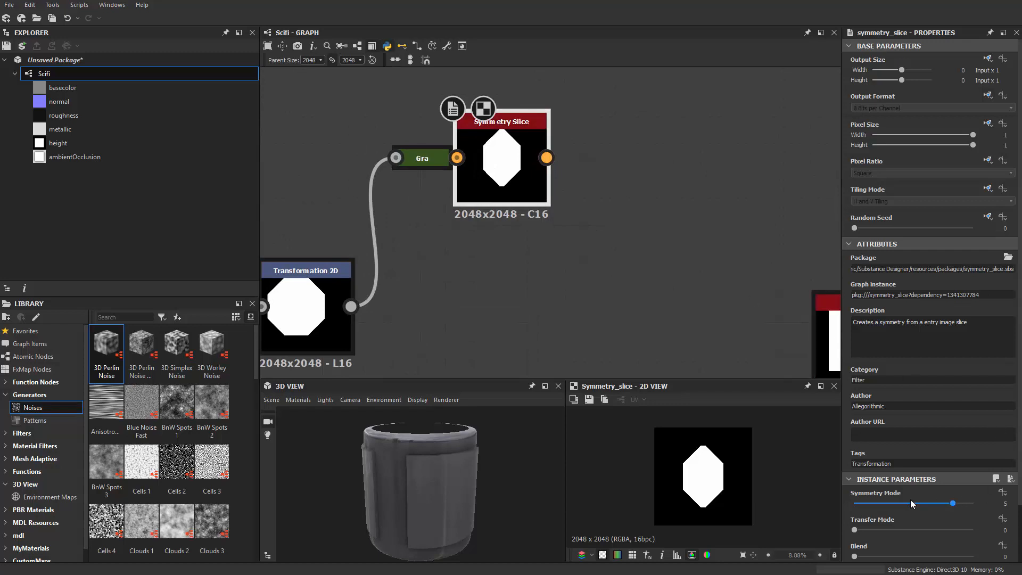
{"action": "left_click_drag", "start_coordinate": [955, 507], "coordinate": [914, 503]}
{"action": "scroll", "coordinate": [709, 481], "scroll_direction": "up", "scroll_amount": 2}
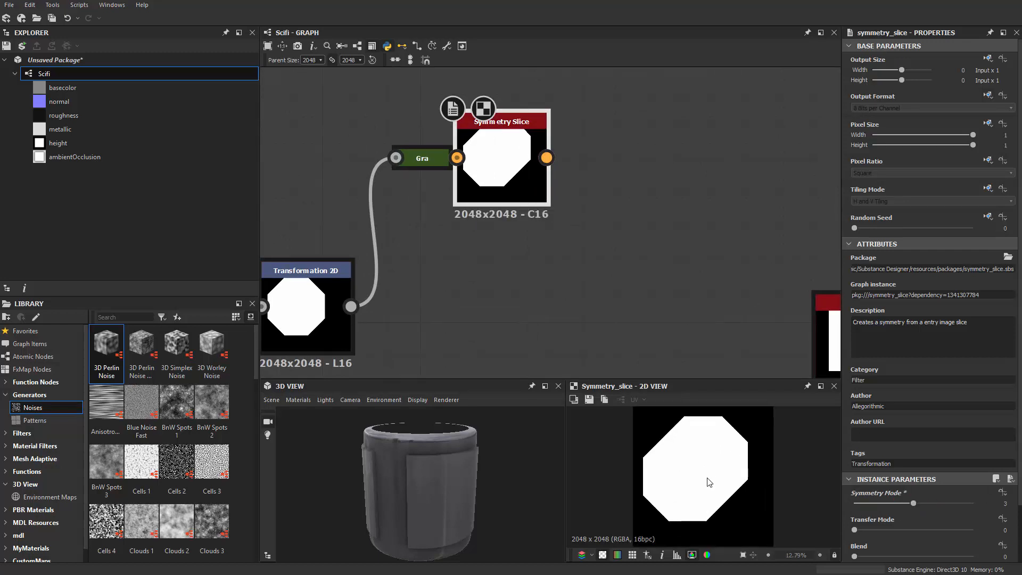
{"action": "scroll", "coordinate": [692, 496], "scroll_direction": "down", "scroll_amount": 3}
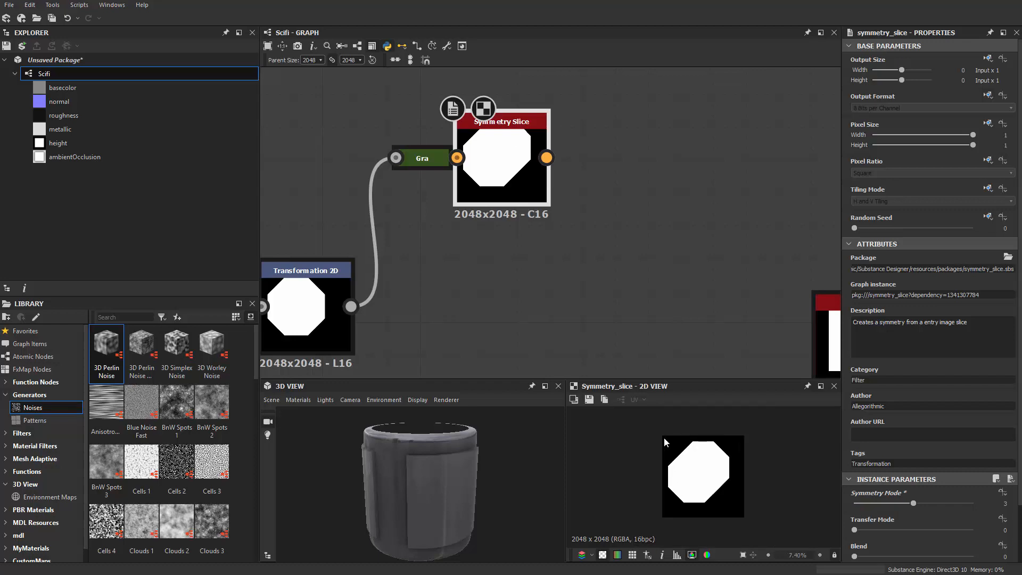
{"action": "scroll", "coordinate": [730, 504], "scroll_direction": "up", "scroll_amount": 2}
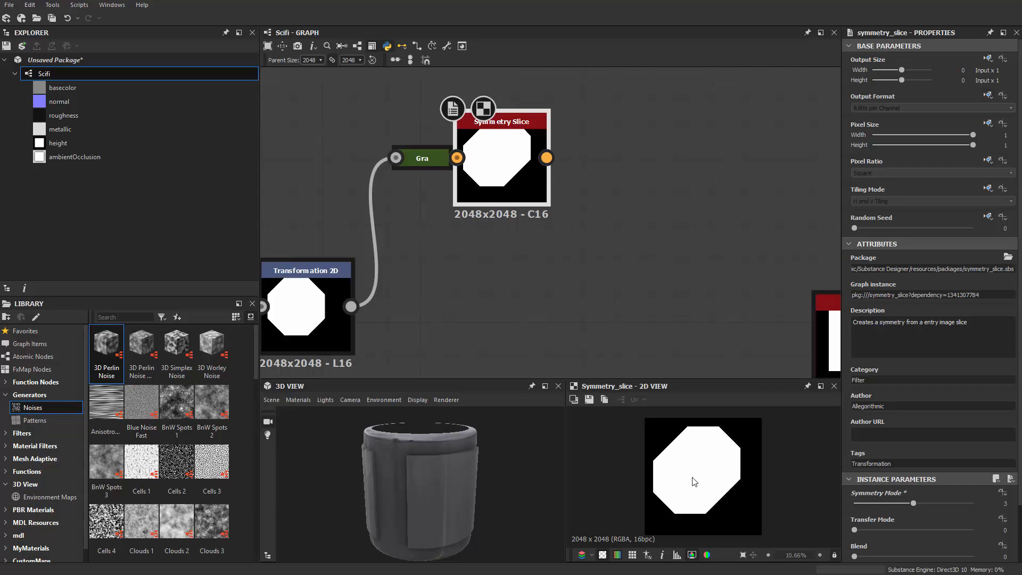
{"action": "scroll", "coordinate": [638, 426], "scroll_direction": "down", "scroll_amount": 1}
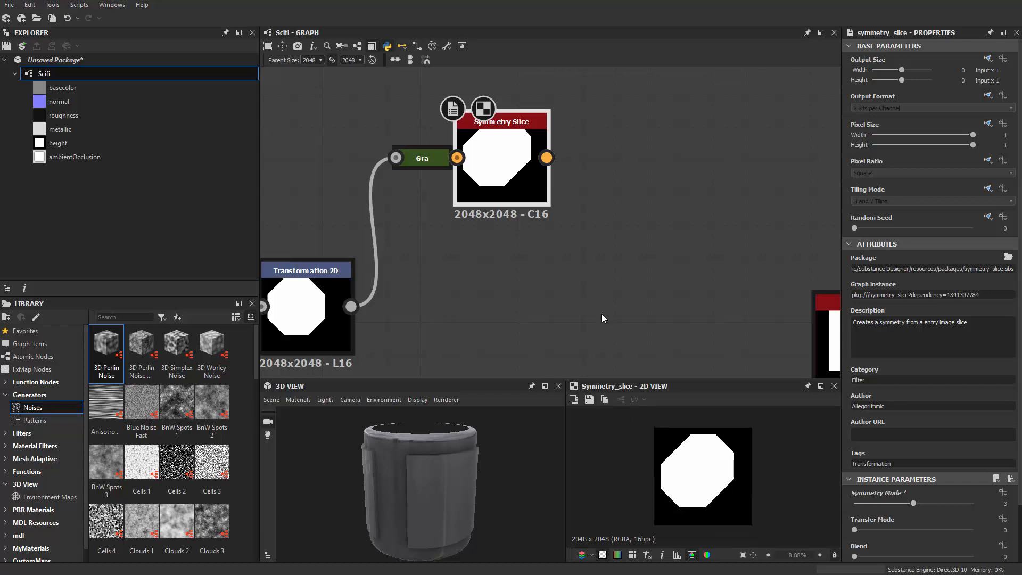
Line up the Polygon 1, Transformation 2D and Symmetry Slice nodes in one compact horizontal row.
{"action": "middle_click_drag", "start_coordinate": [601, 314], "coordinate": [714, 285]}
{"action": "scroll", "coordinate": [714, 285], "scroll_direction": "down", "scroll_amount": 2}
{"action": "left_click_drag", "start_coordinate": [351, 216], "coordinate": [509, 327]}
{"action": "left_click_drag", "start_coordinate": [496, 290], "coordinate": [339, 267]}
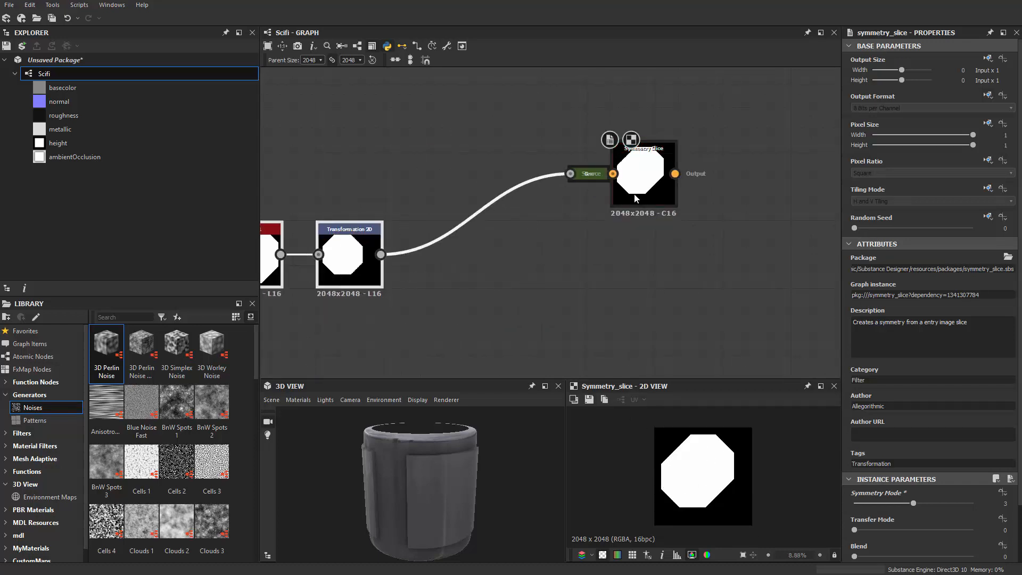
{"action": "left_click_drag", "start_coordinate": [635, 195], "coordinate": [477, 275]}
{"action": "middle_click_drag", "start_coordinate": [411, 331], "coordinate": [577, 288]}
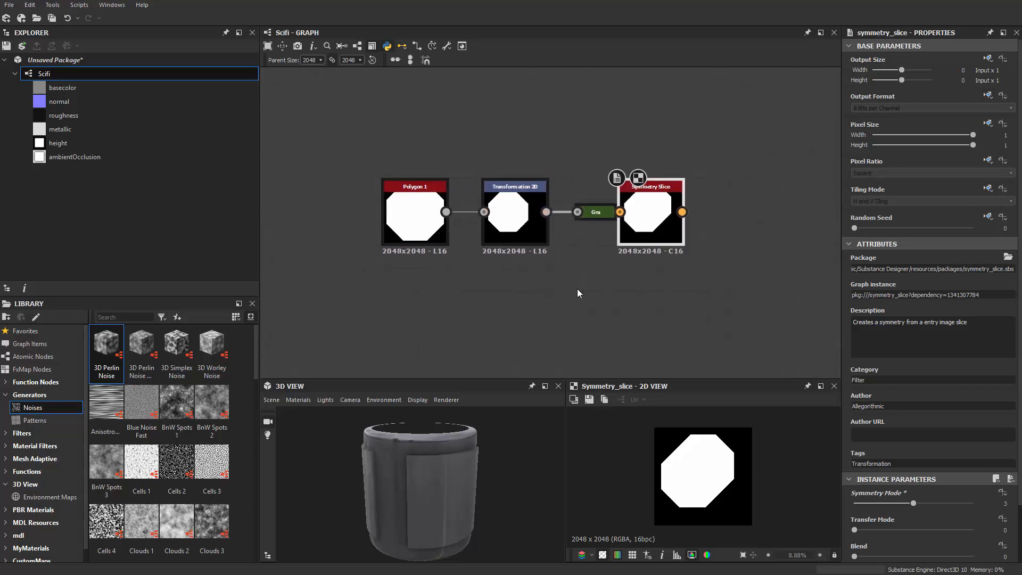
{"action": "left_click_drag", "start_coordinate": [653, 238], "coordinate": [631, 238]}
Add a Tile Sampler node and place it beyond the Symmetry Slice node with free space between them.
{"action": "middle_click_drag", "start_coordinate": [701, 268], "coordinate": [570, 288]}
{"action": "scroll", "coordinate": [614, 173], "scroll_direction": "down", "scroll_amount": 1}
{"action": "middle_click_drag", "start_coordinate": [614, 172], "coordinate": [604, 150]}
{"action": "scroll", "coordinate": [599, 176], "scroll_direction": "up", "scroll_amount": 1}
{"action": "key", "text": "space"}
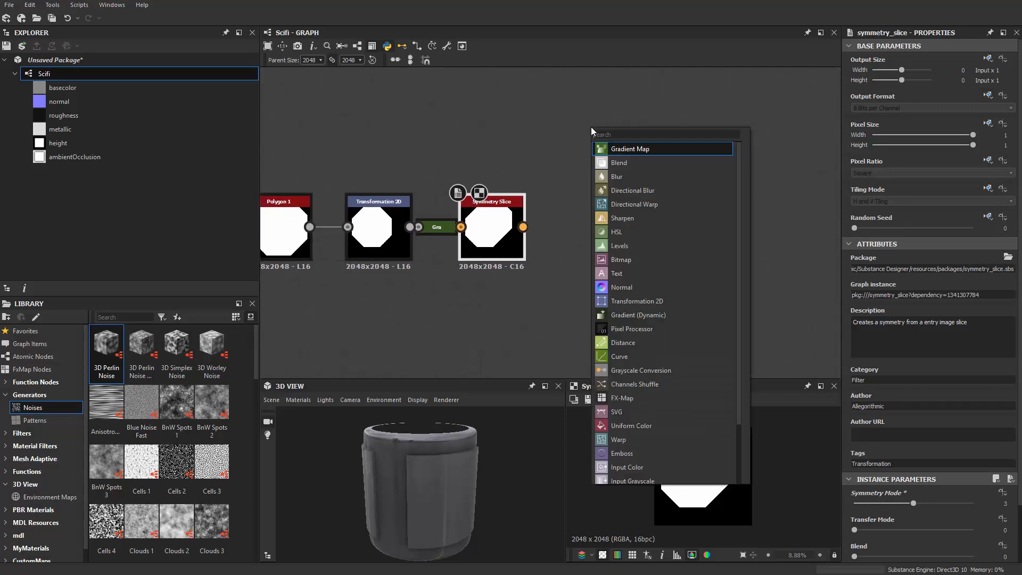
{"action": "type", "text": "ti"}
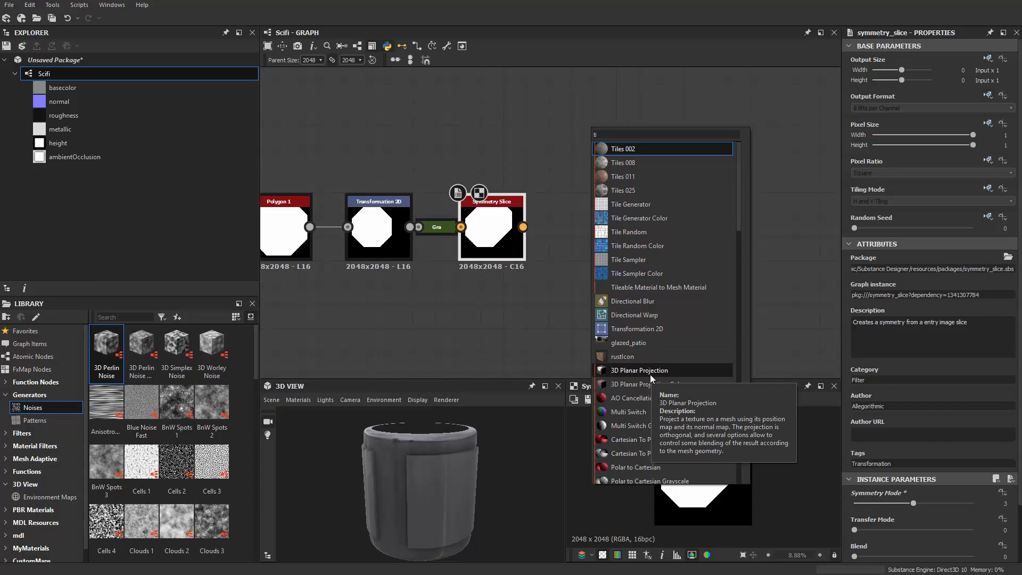
{"action": "type", "text": "le sa"}
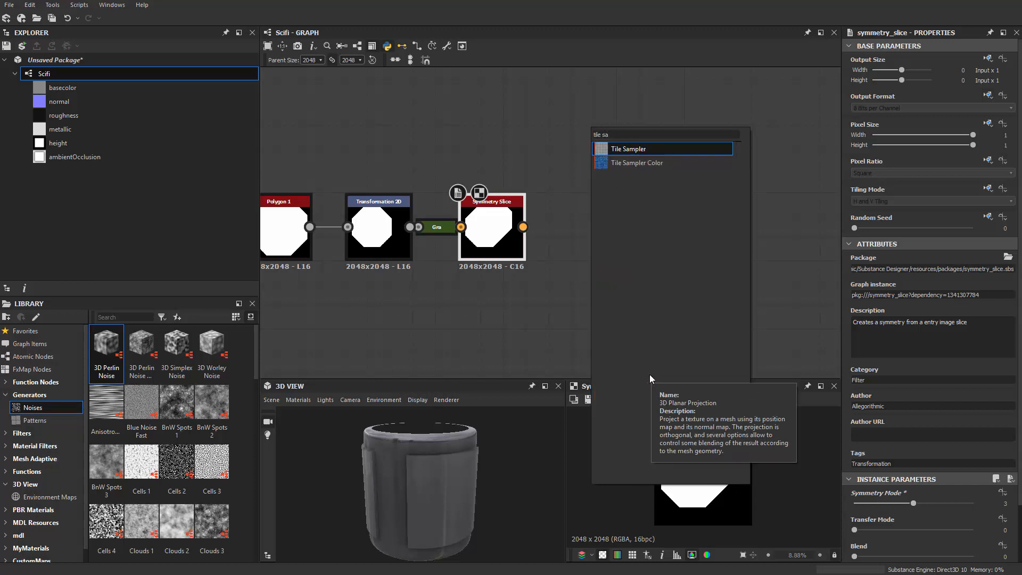
{"action": "key", "text": "Return"}
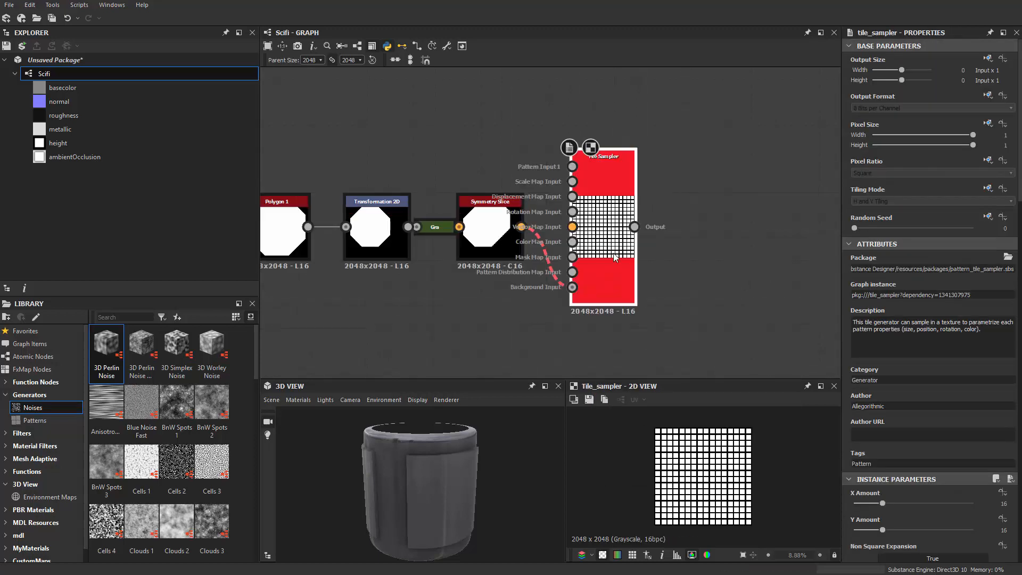
{"action": "scroll", "coordinate": [615, 254], "scroll_direction": "up", "scroll_amount": 1}
{"action": "left_click_drag", "start_coordinate": [615, 254], "coordinate": [685, 240]}
{"action": "left_click", "coordinate": [578, 277]}
{"action": "scroll", "coordinate": [533, 142], "scroll_direction": "up", "scroll_amount": 1}
Add a Grayscale Conversion node after Symmetry Slice and connect its output to the Tile Sampler's Pattern Input 1.
{"action": "left_click", "coordinate": [445, 238]}
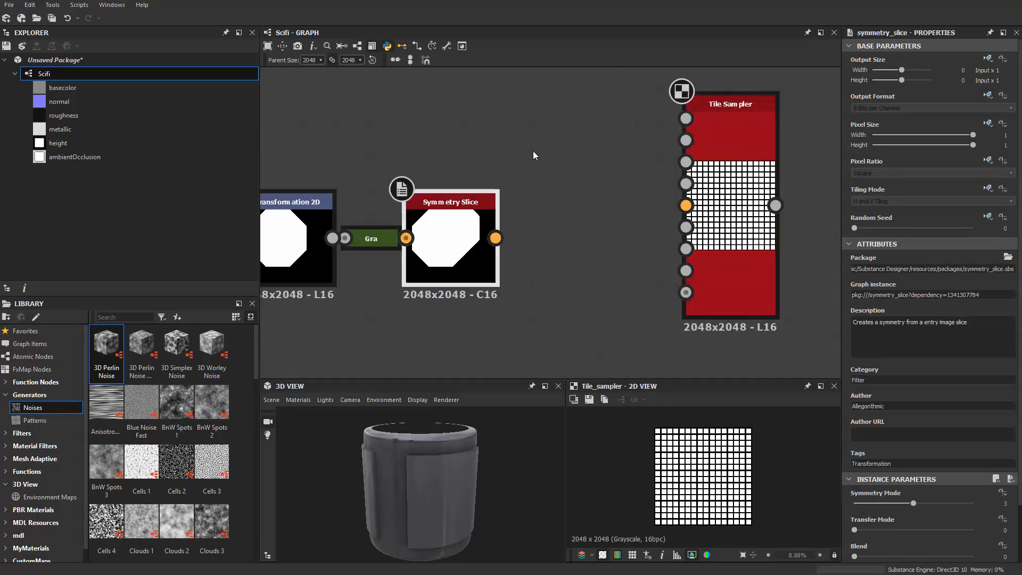
{"action": "key", "text": "space"}
{"action": "type", "text": "g"}
{"action": "left_click", "coordinate": [586, 210]}
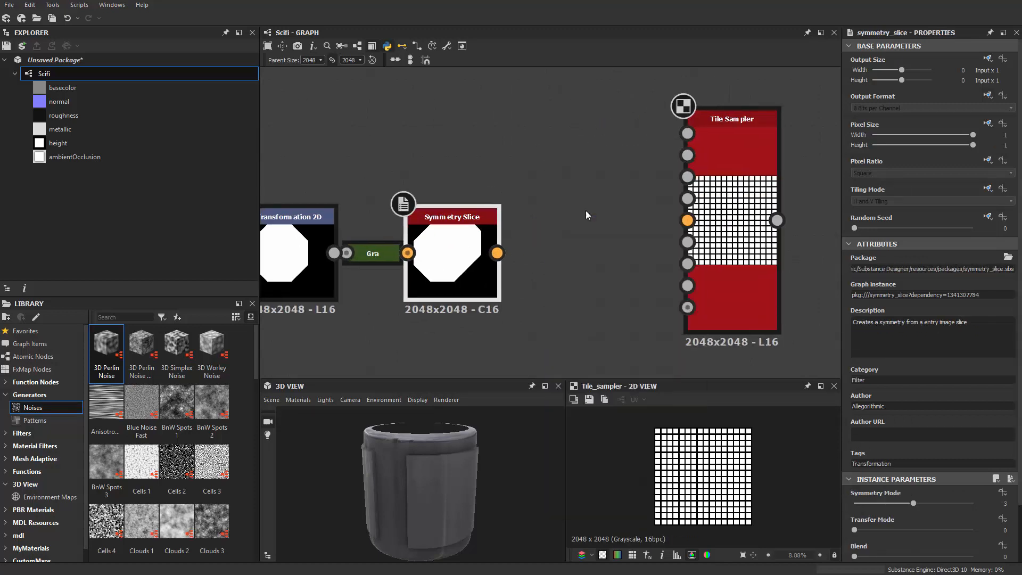
{"action": "mouse_move", "coordinate": [618, 253]}
{"action": "left_mouse_down"}
{"action": "mouse_move", "coordinate": [591, 187]}
{"action": "mouse_move", "coordinate": [685, 135]}
{"action": "left_mouse_up"}
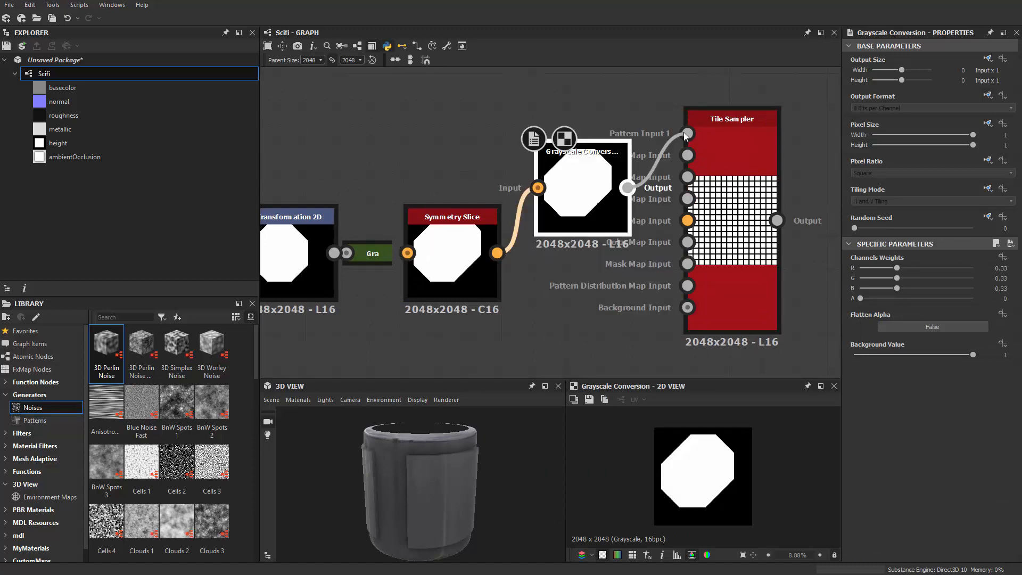
Dock the Grayscale Conversion node to the Tile Sampler and reposition the Tile Sampler beside the Symmetry Slice node.
{"action": "left_click_drag", "start_coordinate": [611, 203], "coordinate": [640, 163]}
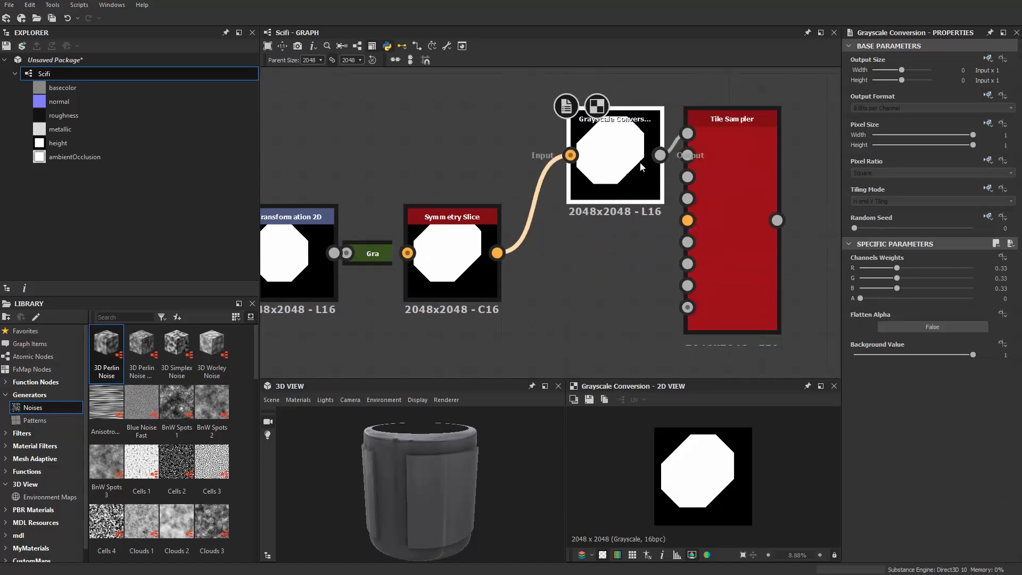
{"action": "key", "text": "d"}
{"action": "left_click_drag", "start_coordinate": [733, 169], "coordinate": [633, 234]}
{"action": "middle_click_drag", "start_coordinate": [630, 232], "coordinate": [672, 180]}
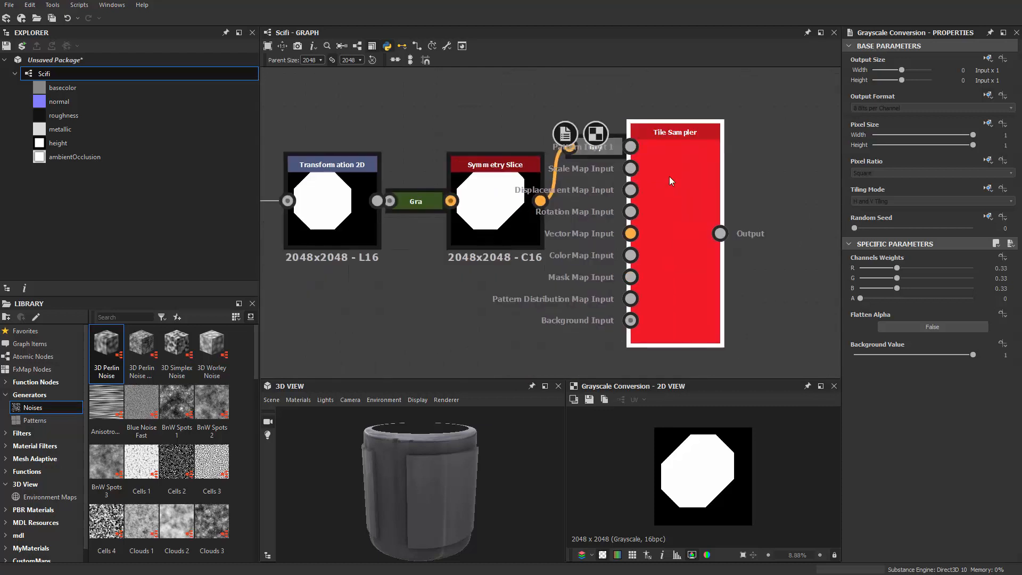
{"action": "left_click", "coordinate": [508, 216]}
{"action": "left_click_drag", "start_coordinate": [688, 211], "coordinate": [703, 210]}
{"action": "middle_click_drag", "start_coordinate": [697, 224], "coordinate": [503, 164]}
{"action": "left_click_drag", "start_coordinate": [503, 166], "coordinate": [569, 168]}
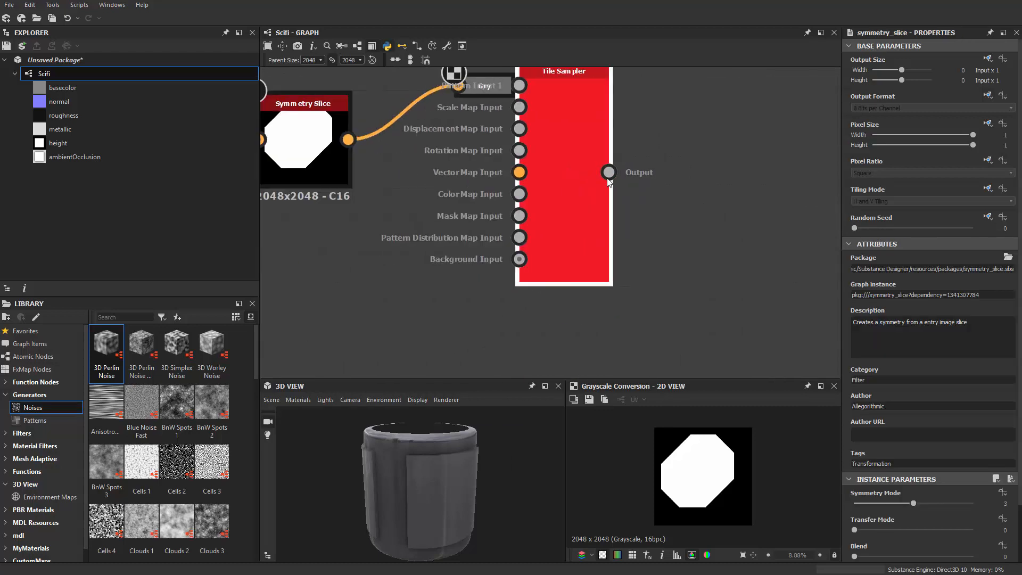
Set the Tile Sampler's Pattern parameter to Pattern Input.
{"action": "scroll", "coordinate": [707, 290], "scroll_direction": "down", "scroll_amount": 1}
{"action": "mouse_move", "coordinate": [711, 255]}
{"action": "middle_mouse_down"}
{"action": "mouse_move", "coordinate": [708, 290]}
{"action": "mouse_move", "coordinate": [709, 238]}
{"action": "middle_mouse_up"}
{"action": "scroll", "coordinate": [913, 482], "scroll_direction": "down", "scroll_amount": 2}
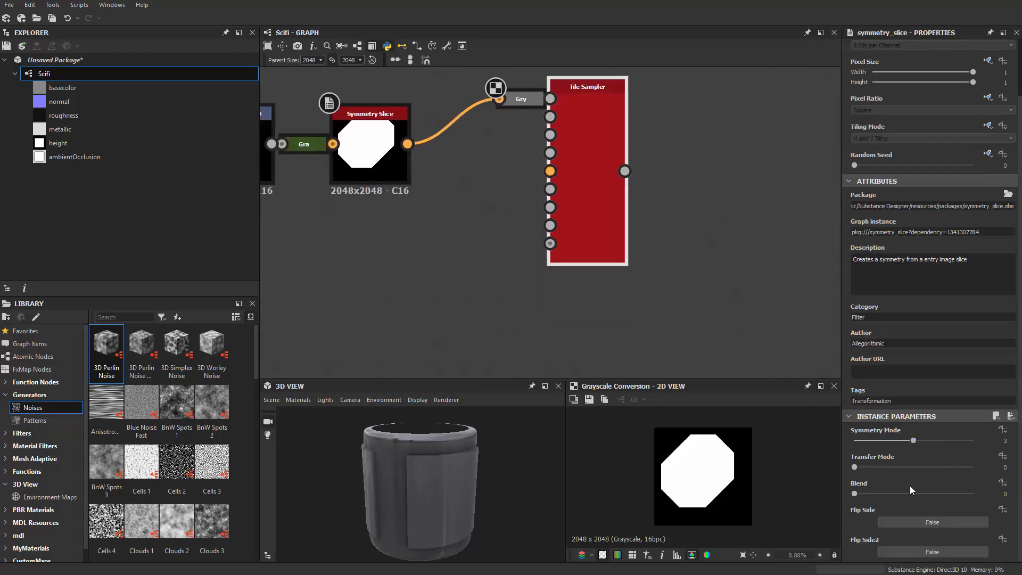
{"action": "left_click", "coordinate": [561, 174]}
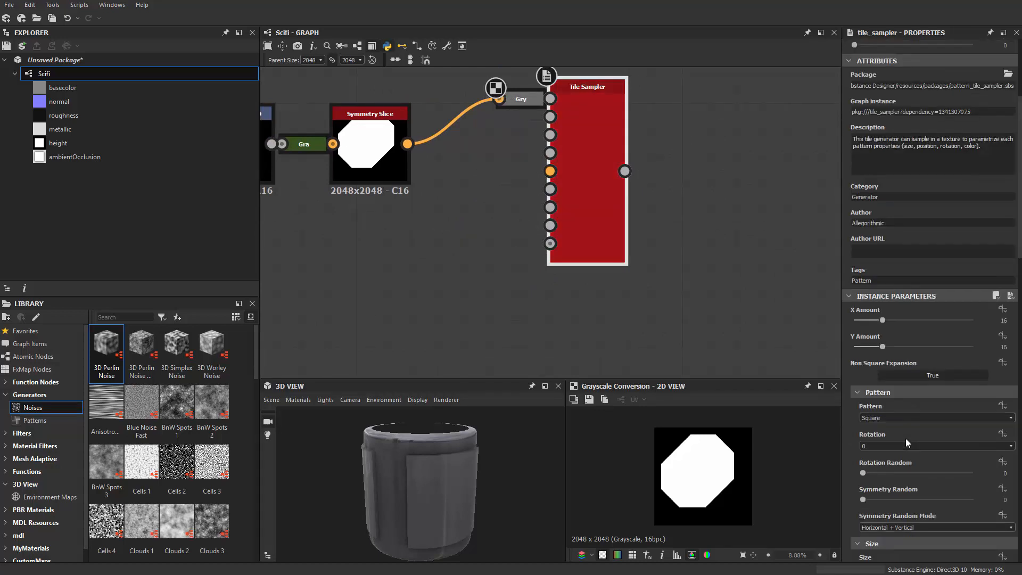
{"action": "left_click", "coordinate": [892, 418]}
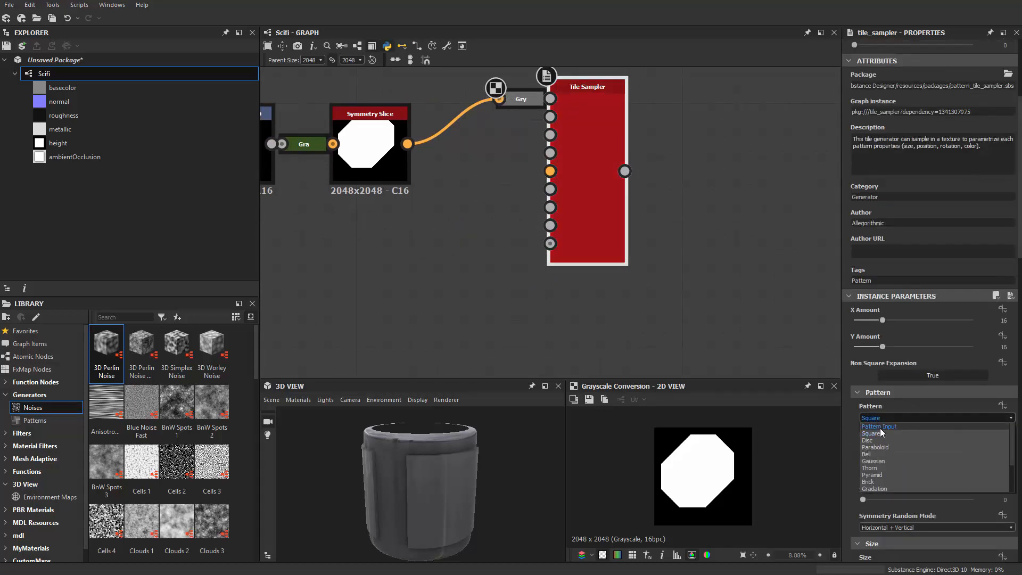
{"action": "left_click", "coordinate": [879, 427]}
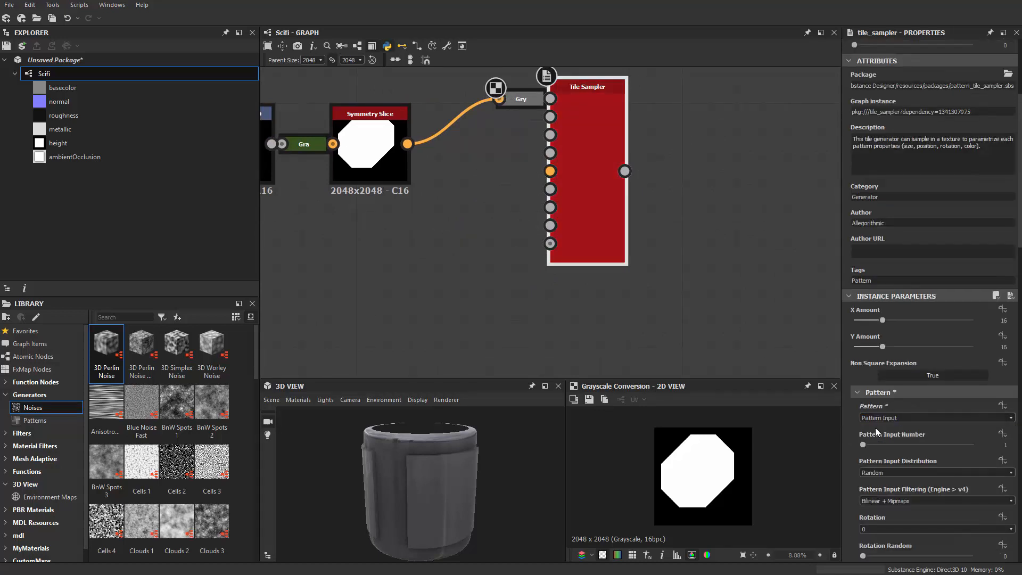
Show the Tile Sampler's output in the 2D view and examine the repeated octagon pattern and its node chain.
{"action": "scroll", "coordinate": [523, 161], "scroll_direction": "up", "scroll_amount": 2}
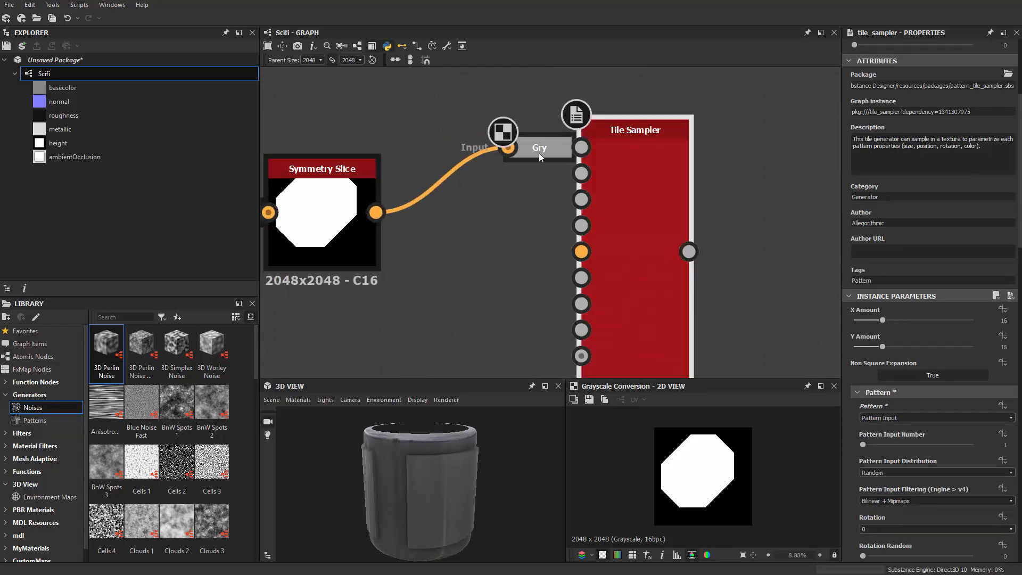
{"action": "scroll", "coordinate": [538, 149], "scroll_direction": "up", "scroll_amount": 2}
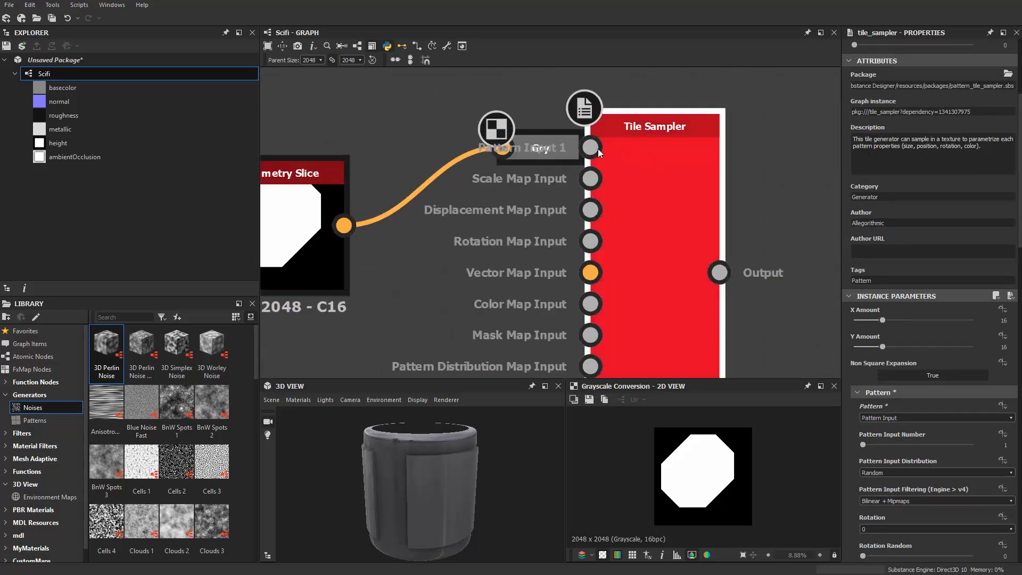
{"action": "scroll", "coordinate": [487, 283], "scroll_direction": "down", "scroll_amount": 3}
{"action": "scroll", "coordinate": [610, 287], "scroll_direction": "up", "scroll_amount": 3}
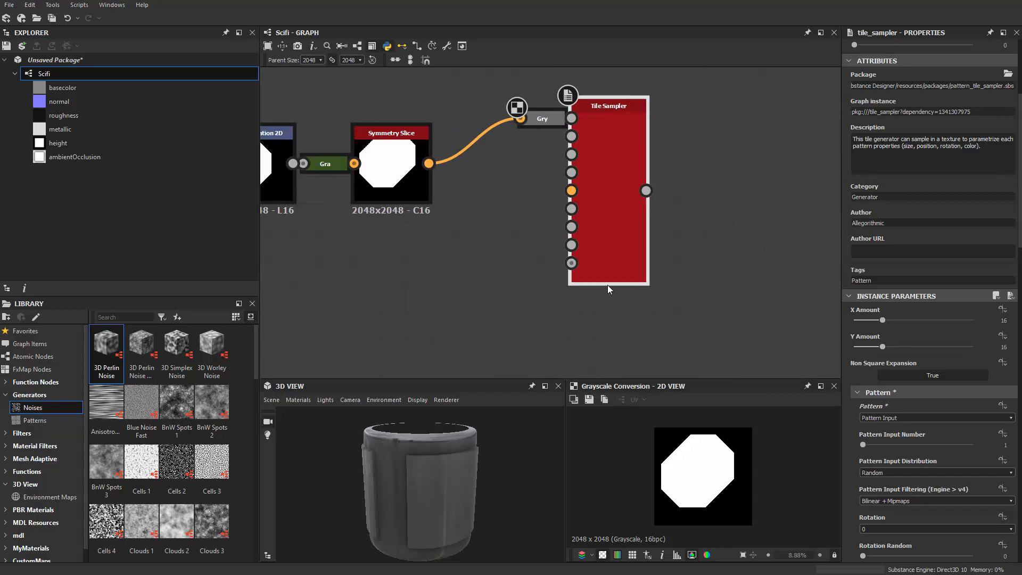
{"action": "double_click", "coordinate": [618, 226]}
{"action": "scroll", "coordinate": [699, 453], "scroll_direction": "up", "scroll_amount": 4}
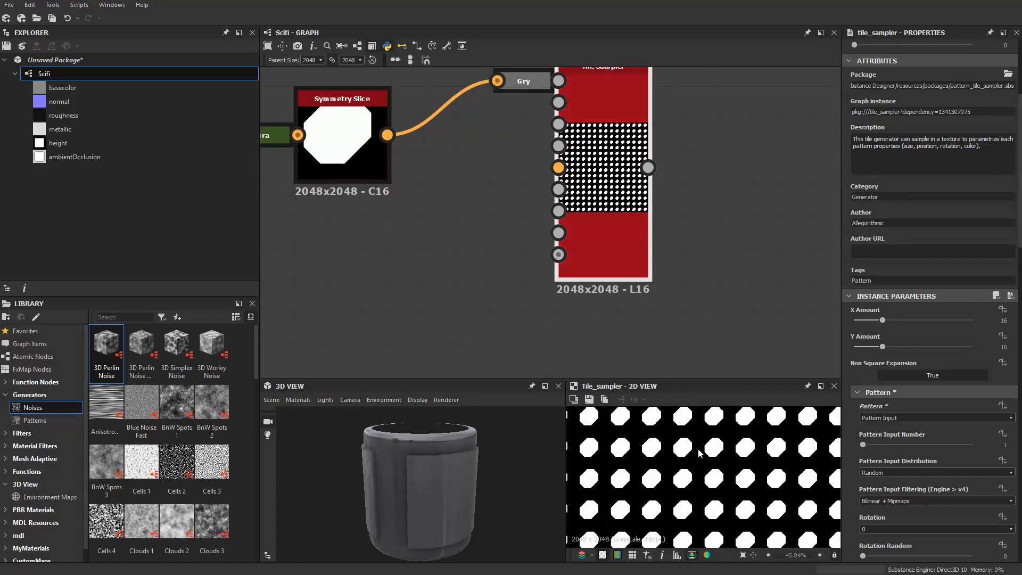
{"action": "scroll", "coordinate": [736, 478], "scroll_direction": "down", "scroll_amount": 4}
{"action": "scroll", "coordinate": [722, 322], "scroll_direction": "down", "scroll_amount": 3}
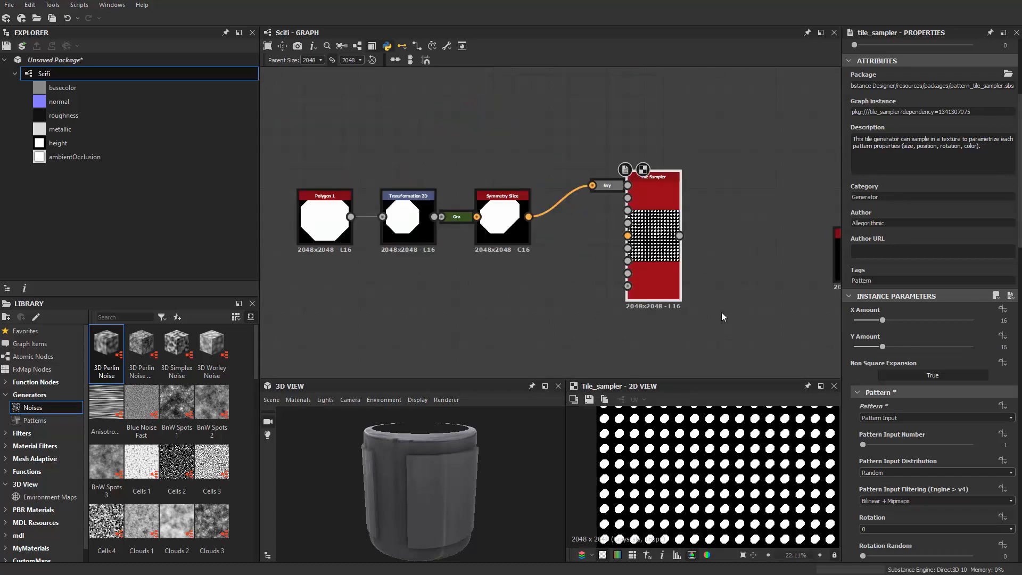
{"action": "scroll", "coordinate": [721, 312], "scroll_direction": "up", "scroll_amount": 3}
{"action": "scroll", "coordinate": [944, 497], "scroll_direction": "down", "scroll_amount": 3}
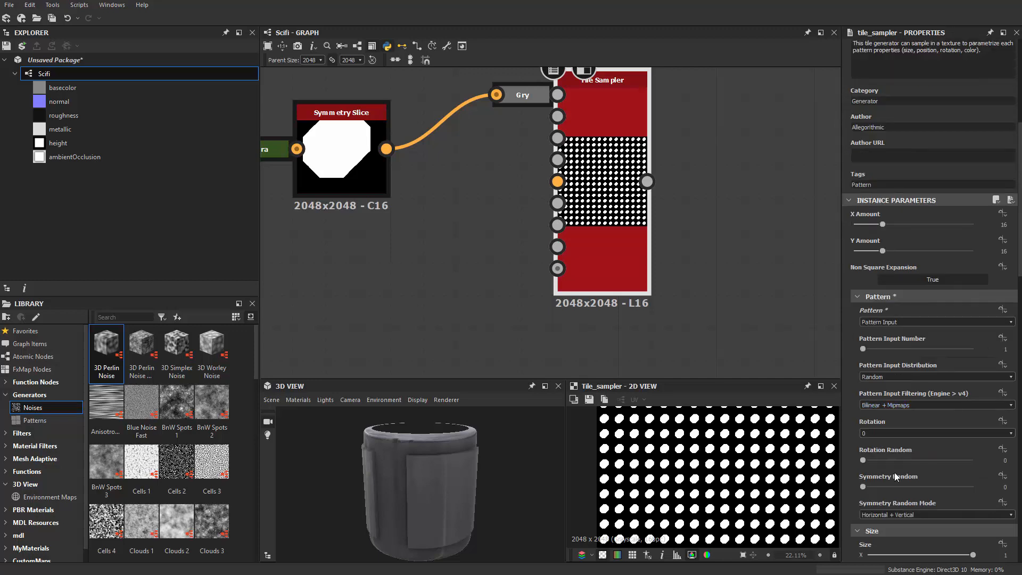
Set the Tile Sampler's X Amount and Y Amount to 4 and its Scale to about 1.54.
{"action": "scroll", "coordinate": [921, 430], "scroll_direction": "up", "scroll_amount": 2}
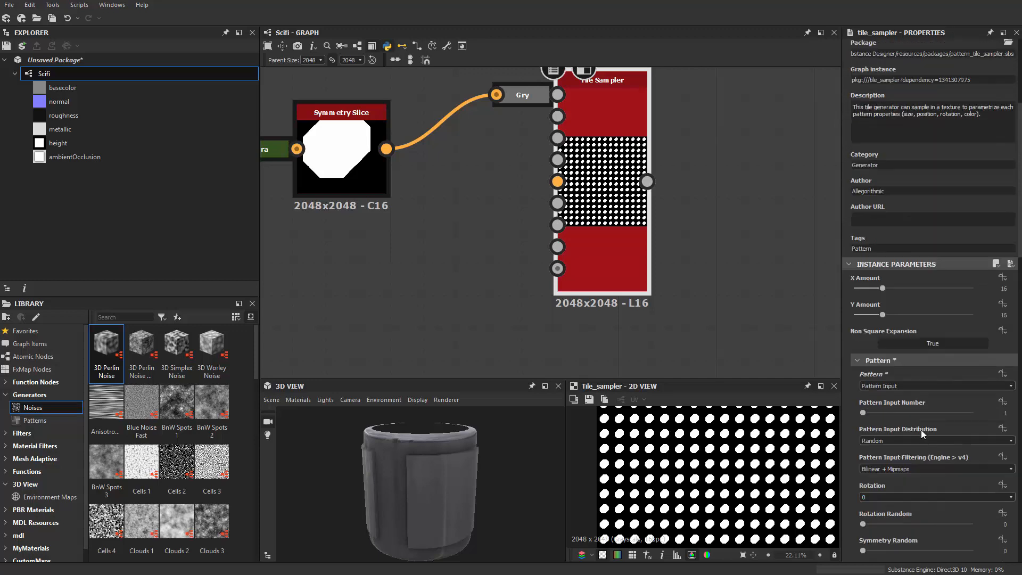
{"action": "mouse_move", "coordinate": [871, 289]}
{"action": "left_mouse_down"}
{"action": "mouse_move", "coordinate": [863, 288]}
{"action": "mouse_move", "coordinate": [871, 316]}
{"action": "mouse_move", "coordinate": [860, 315]}
{"action": "mouse_move", "coordinate": [860, 289]}
{"action": "left_mouse_up"}
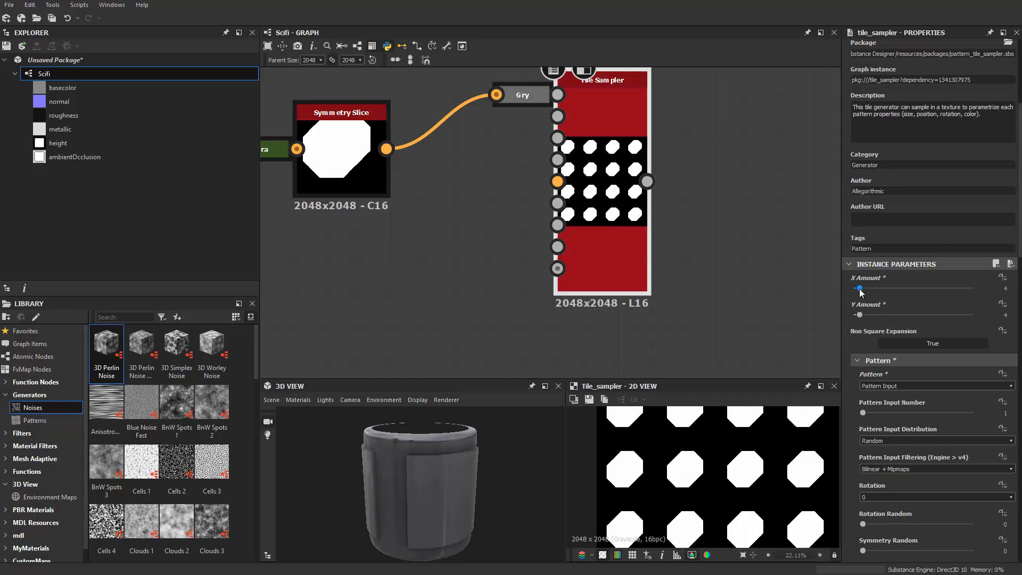
{"action": "scroll", "coordinate": [894, 457], "scroll_direction": "down", "scroll_amount": 6}
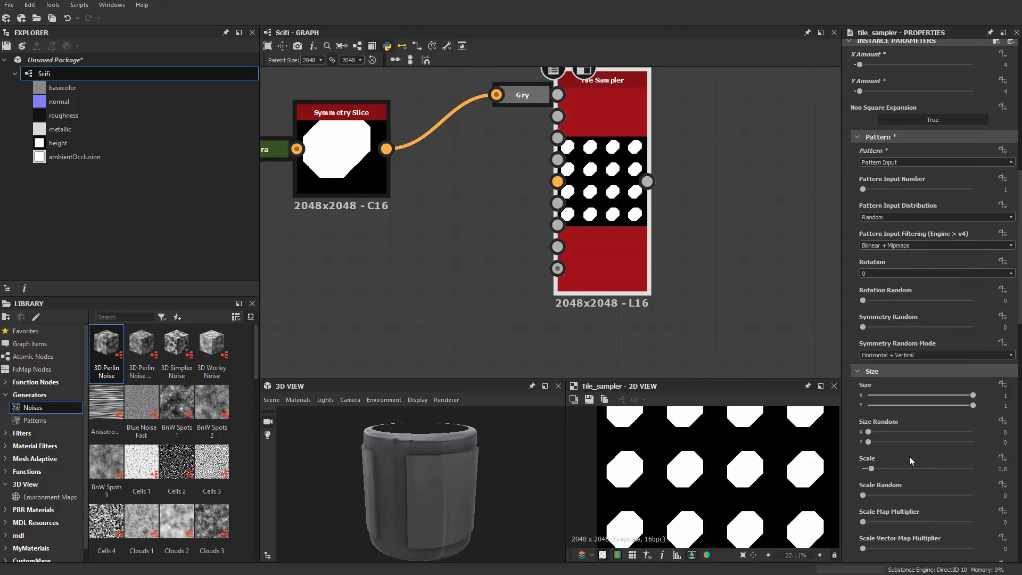
{"action": "mouse_move", "coordinate": [871, 469]}
{"action": "left_mouse_down"}
{"action": "mouse_move", "coordinate": [906, 469]}
{"action": "mouse_move", "coordinate": [880, 471]}
{"action": "left_mouse_up"}
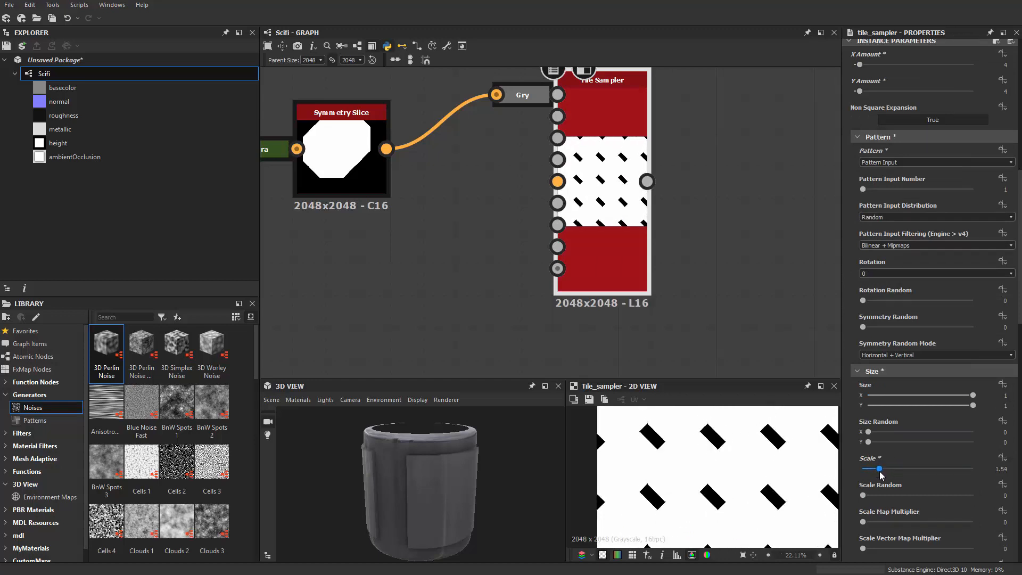
Set the Tile Sampler's Color Random to about 0.75.
{"action": "scroll", "coordinate": [906, 488], "scroll_direction": "down", "scroll_amount": 6}
{"action": "scroll", "coordinate": [907, 503], "scroll_direction": "down", "scroll_amount": 11}
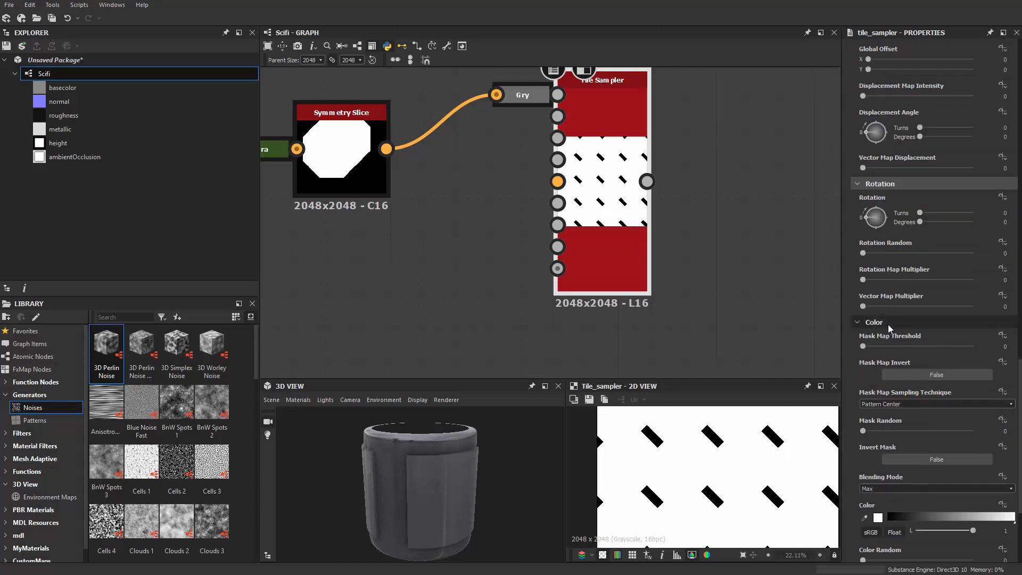
{"action": "scroll", "coordinate": [884, 480], "scroll_direction": "down", "scroll_amount": 2}
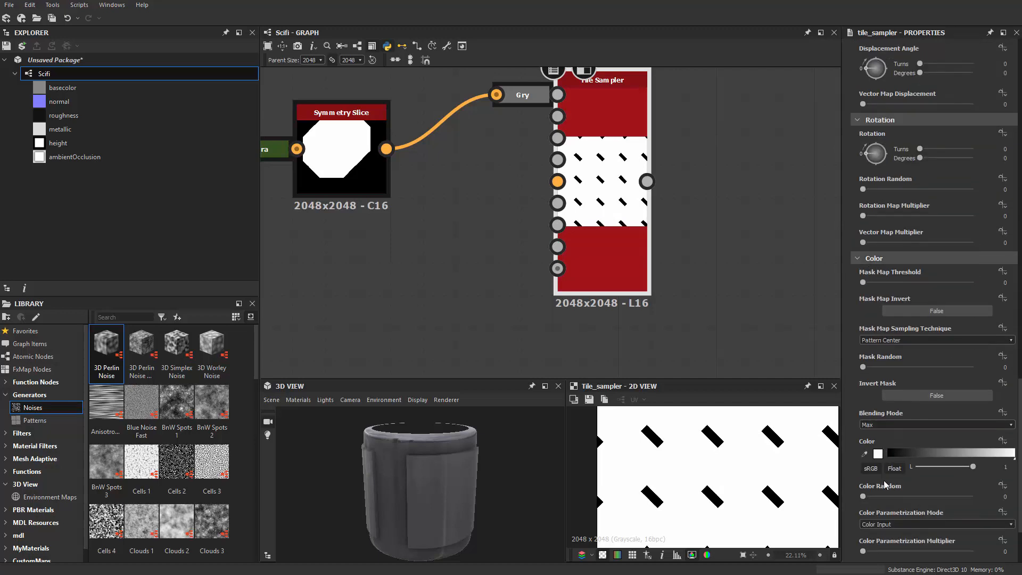
{"action": "left_click_drag", "start_coordinate": [863, 497], "coordinate": [946, 502]}
{"action": "scroll", "coordinate": [735, 285], "scroll_direction": "down", "scroll_amount": 2}
{"action": "scroll", "coordinate": [671, 266], "scroll_direction": "up", "scroll_amount": 1}
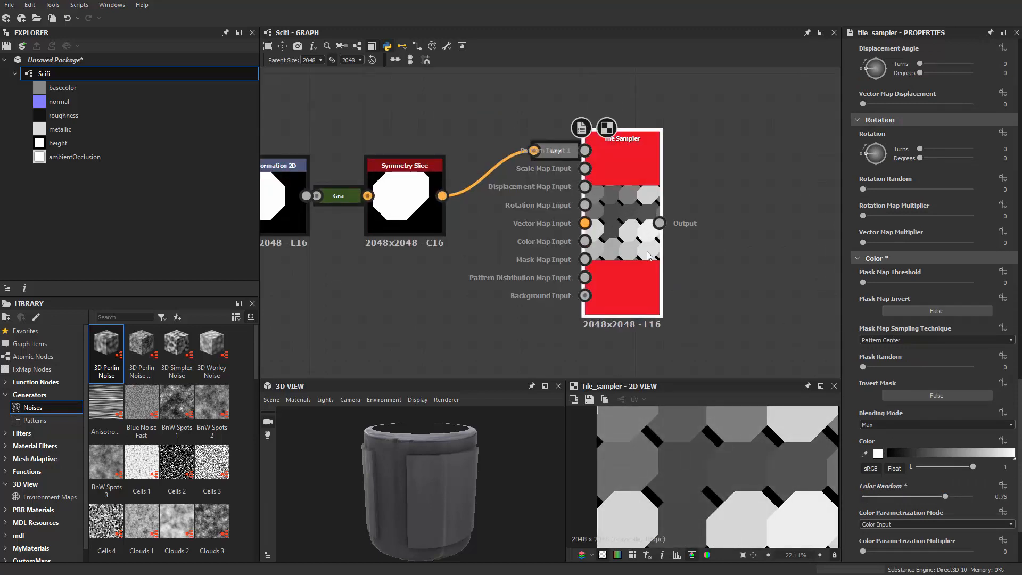
Set the Tile Sampler's Position Random to about 1.97.
{"action": "scroll", "coordinate": [912, 377], "scroll_direction": "up", "scroll_amount": 8}
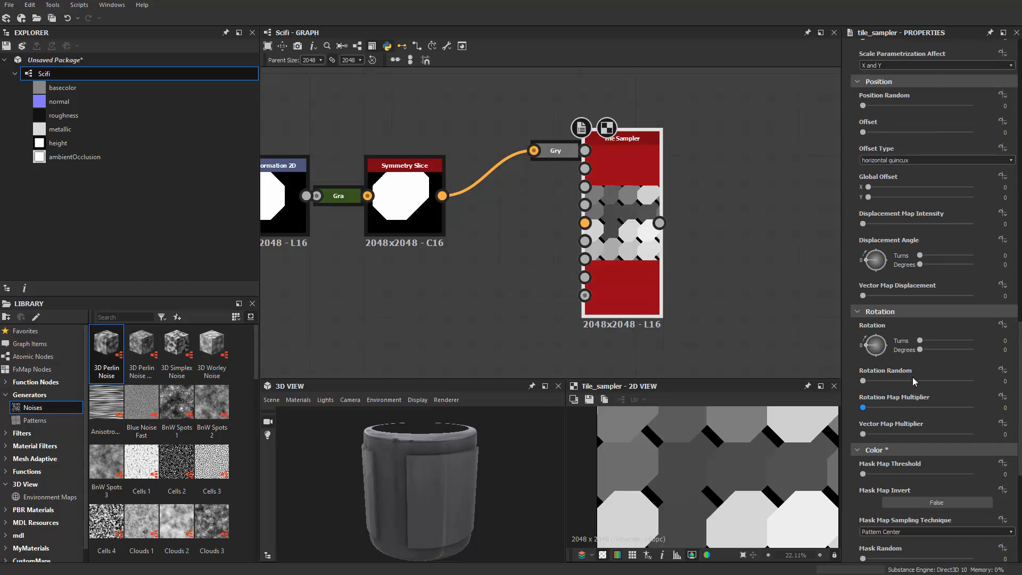
{"action": "scroll", "coordinate": [912, 360], "scroll_direction": "up", "scroll_amount": 6}
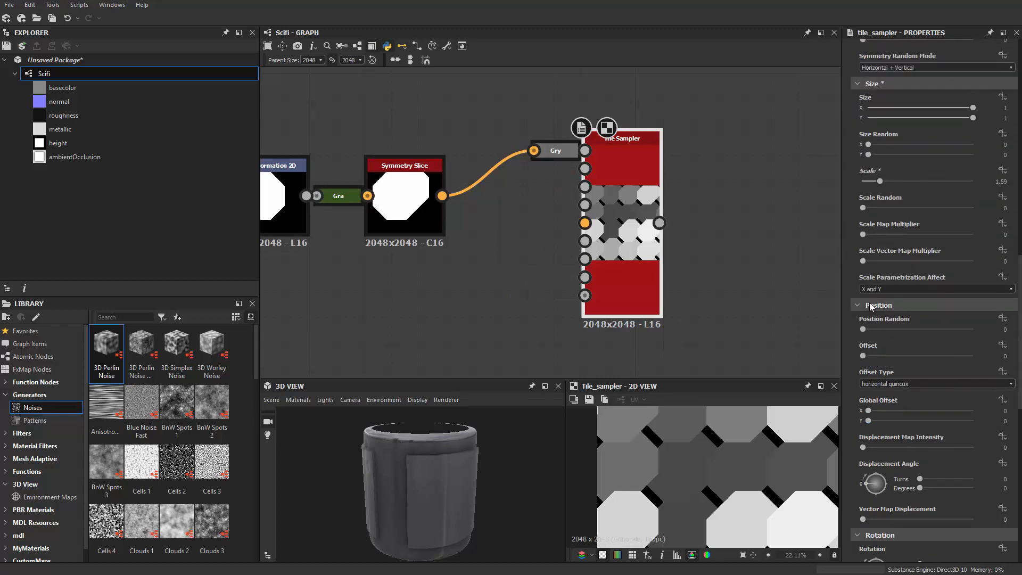
{"action": "left_click_drag", "start_coordinate": [863, 362], "coordinate": [884, 361]}
{"action": "scroll", "coordinate": [723, 315], "scroll_direction": "down", "scroll_amount": 2}
{"action": "scroll", "coordinate": [751, 449], "scroll_direction": "down", "scroll_amount": 3}
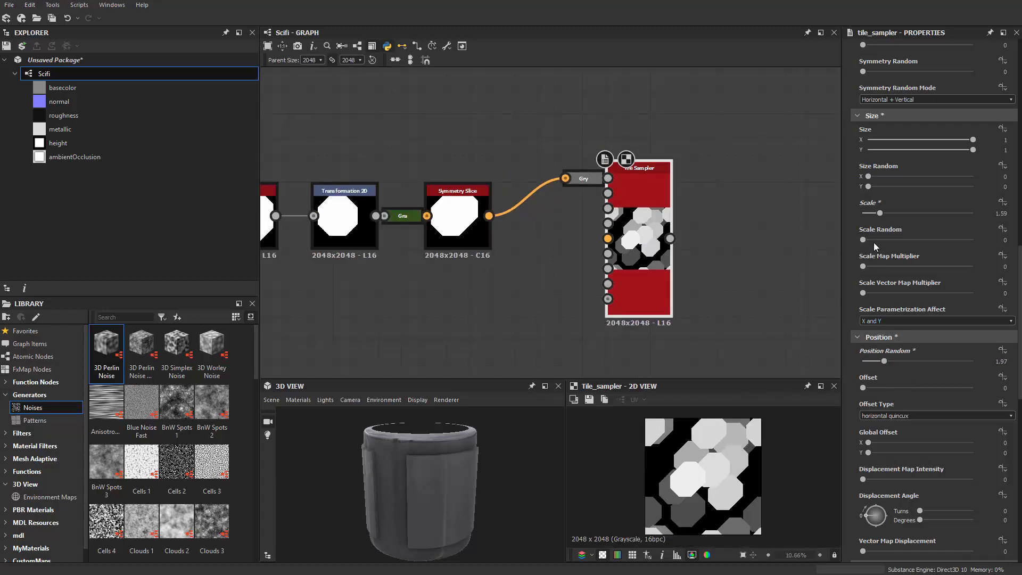
Set the Tile Sampler's Scale to about 3.03 and its Scale Random to about 0.35.
{"action": "left_click_drag", "start_coordinate": [879, 213], "coordinate": [896, 213]}
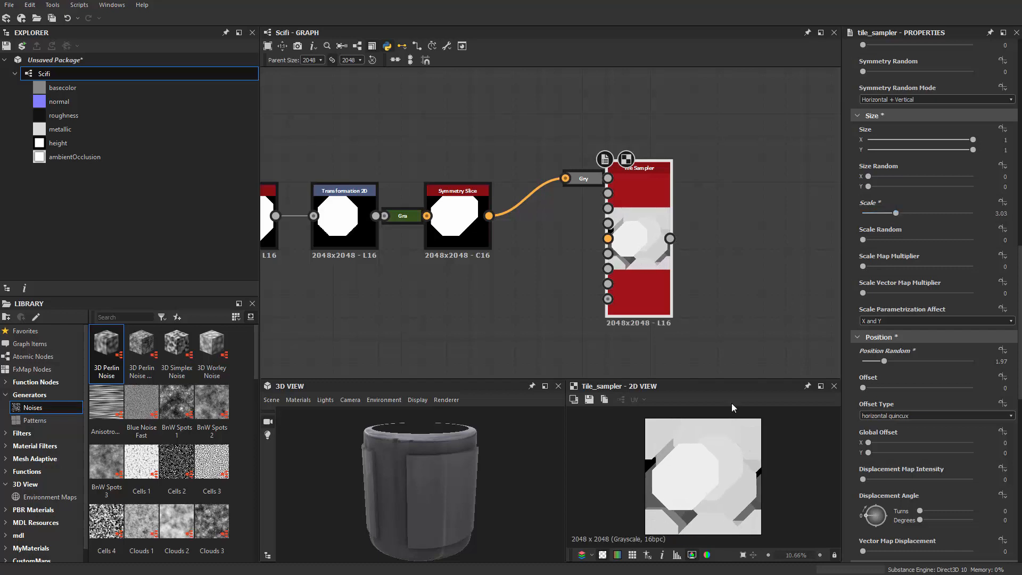
{"action": "scroll", "coordinate": [676, 462], "scroll_direction": "up", "scroll_amount": 3}
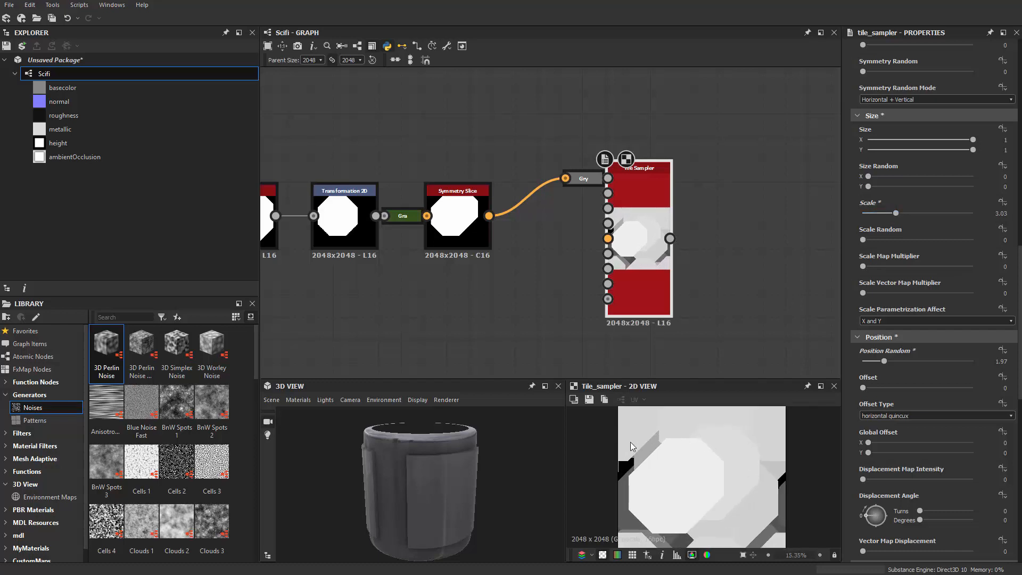
{"action": "scroll", "coordinate": [693, 498], "scroll_direction": "down", "scroll_amount": 1}
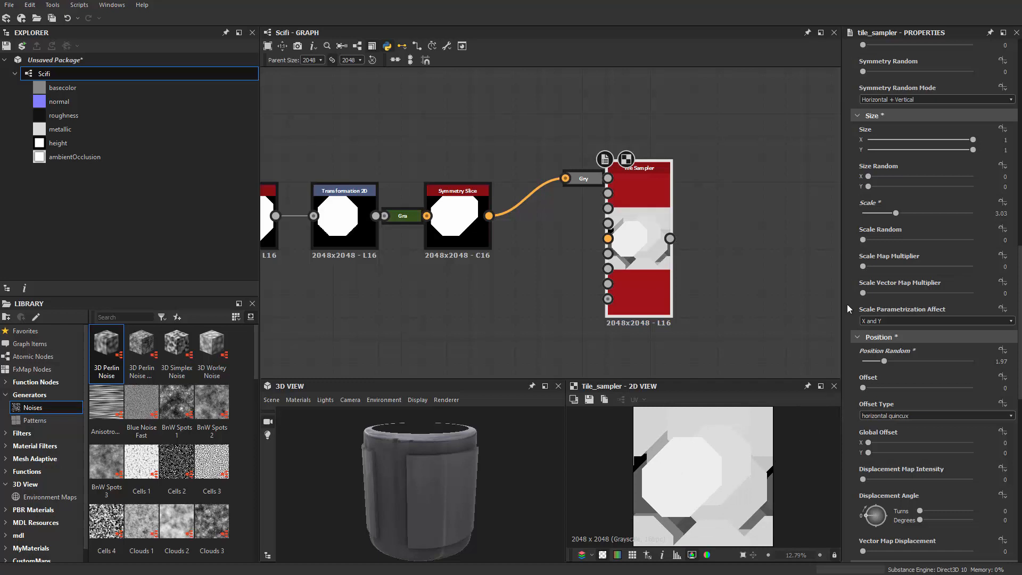
{"action": "left_click_drag", "start_coordinate": [863, 240], "coordinate": [902, 244]}
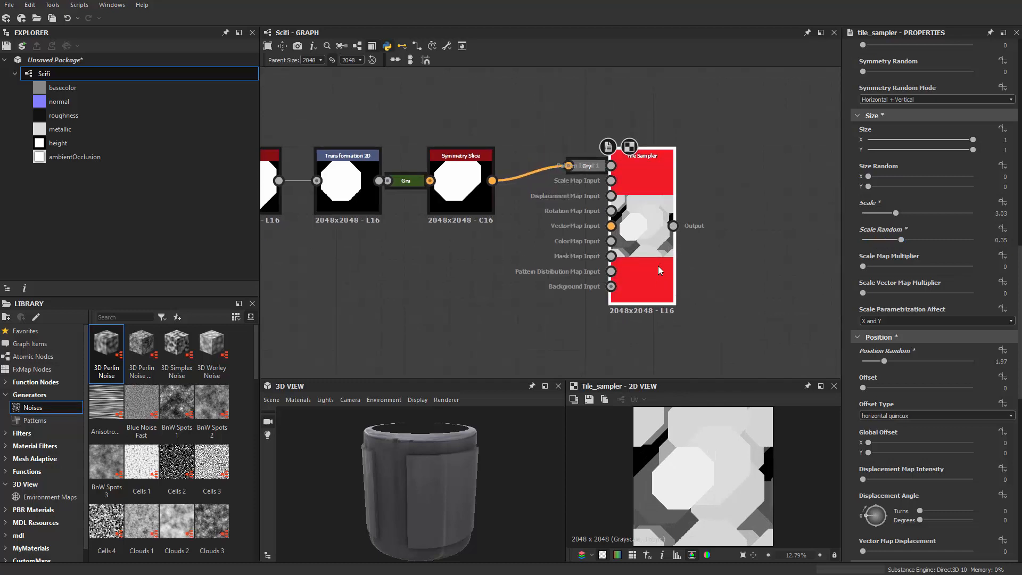
Add an Edge Detect node fed by the Tile Sampler's output.
{"action": "middle_click_drag", "start_coordinate": [688, 255], "coordinate": [658, 279]}
{"action": "scroll", "coordinate": [632, 207], "scroll_direction": "up", "scroll_amount": 1}
{"action": "key", "text": "space"}
{"action": "type", "text": "d"}
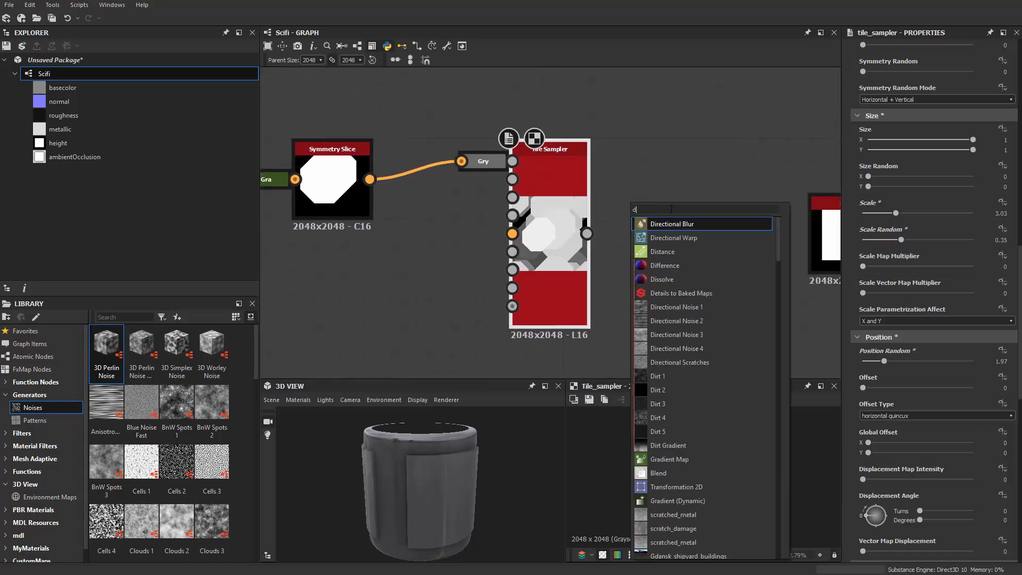
{"action": "key", "text": "BackSpace"}
{"action": "type", "text": "ed"}
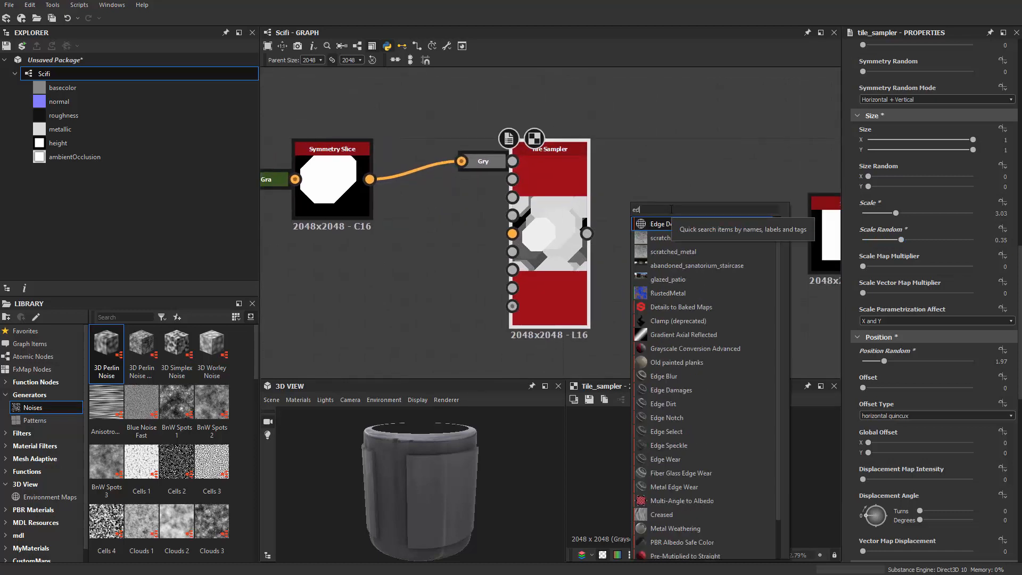
{"action": "left_click", "coordinate": [650, 224]}
{"action": "scroll", "coordinate": [549, 230], "scroll_direction": "down", "scroll_amount": 4}
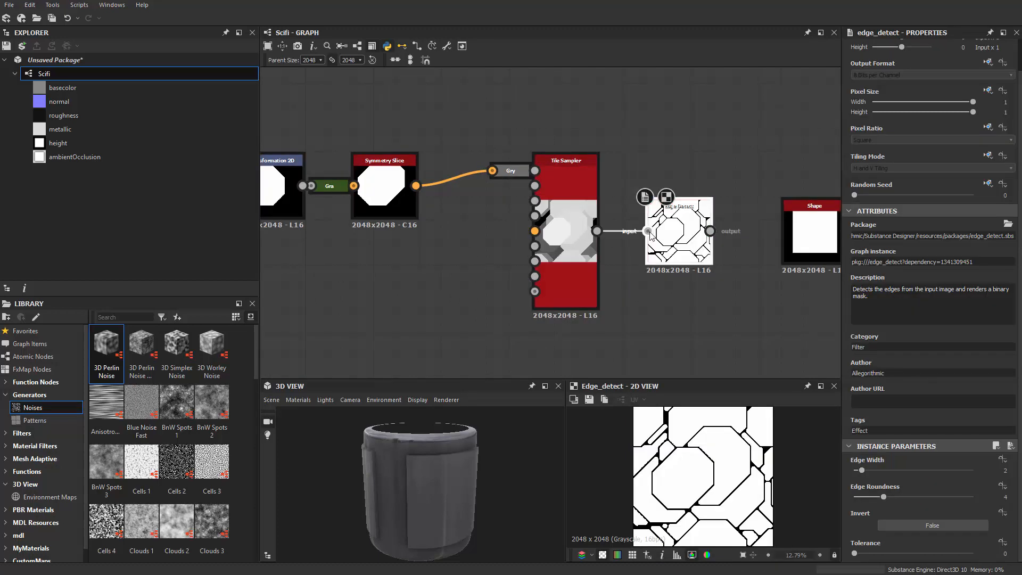
Move the octagon pattern's node chain, from the Polygon through the Tile Sampler, away from the Shape node to free up space.
{"action": "middle_click_drag", "start_coordinate": [436, 268], "coordinate": [570, 256]}
{"action": "left_click_drag", "start_coordinate": [391, 127], "coordinate": [682, 292]}
{"action": "left_click_drag", "start_coordinate": [686, 242], "coordinate": [594, 242]}
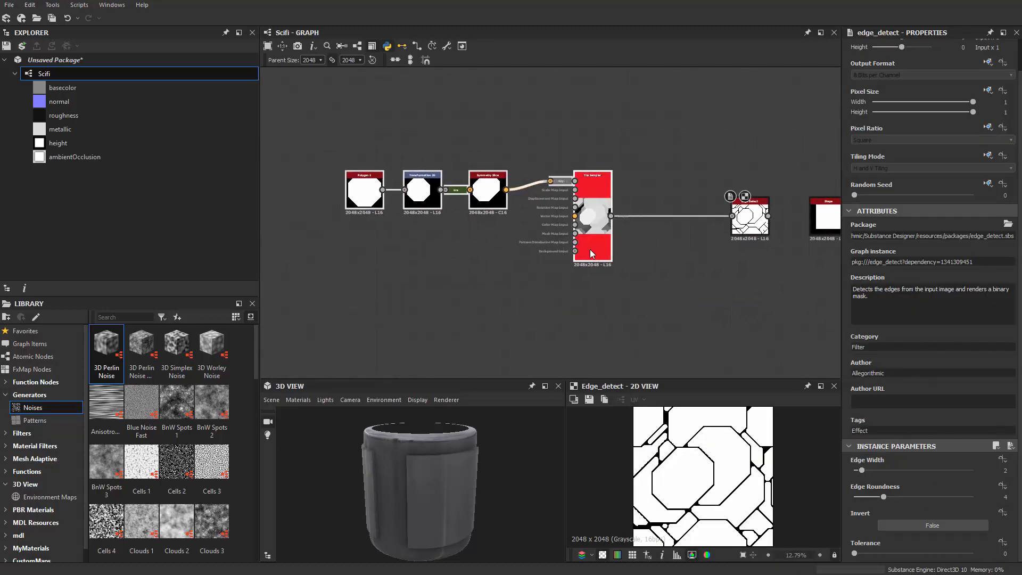
Set the Edge Detect node's Edge Width to about 5.15 and check the pattern in the 2D view.
{"action": "scroll", "coordinate": [676, 282], "scroll_direction": "up", "scroll_amount": 2}
{"action": "scroll", "coordinate": [730, 174], "scroll_direction": "up", "scroll_amount": 5}
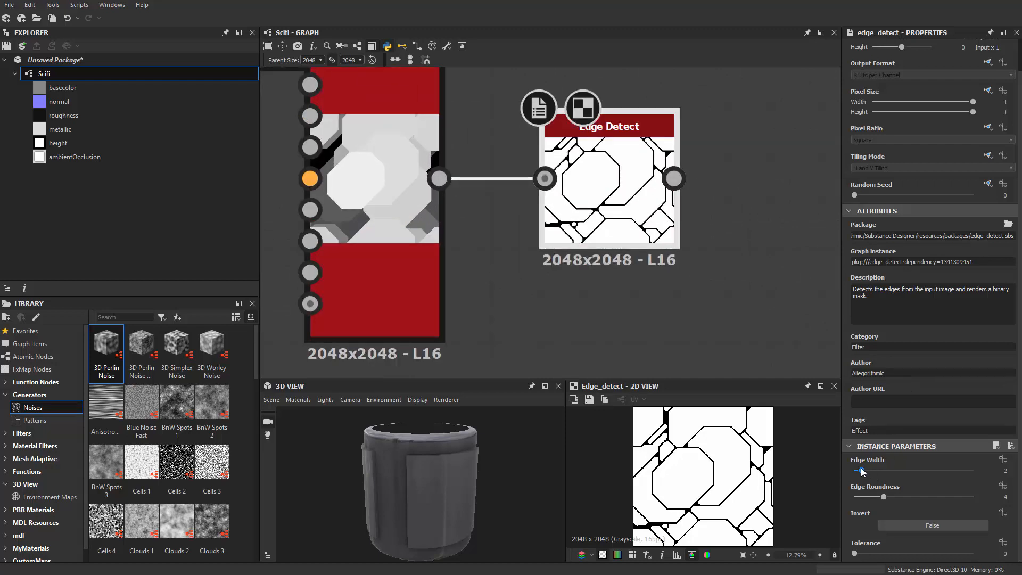
{"action": "left_click_drag", "start_coordinate": [863, 470], "coordinate": [886, 471]}
{"action": "scroll", "coordinate": [680, 467], "scroll_direction": "up", "scroll_amount": 1}
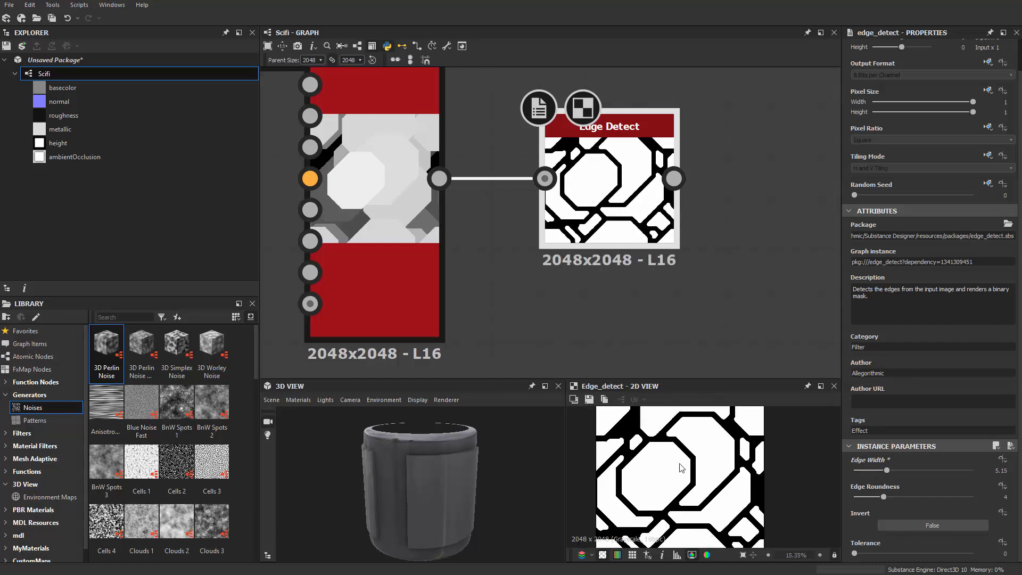
{"action": "scroll", "coordinate": [675, 461], "scroll_direction": "down", "scroll_amount": 1}
Connect the Edge Detect output to the Transformation 2D input in place of the Shape node, and delete the Shape node.
{"action": "scroll", "coordinate": [649, 290], "scroll_direction": "down", "scroll_amount": 5}
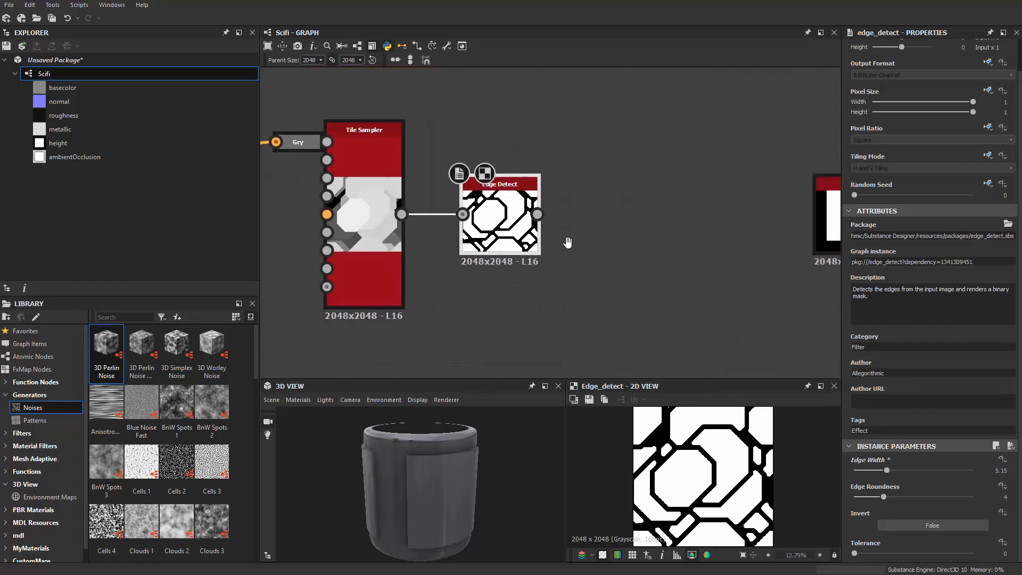
{"action": "scroll", "coordinate": [489, 222], "scroll_direction": "down", "scroll_amount": 2}
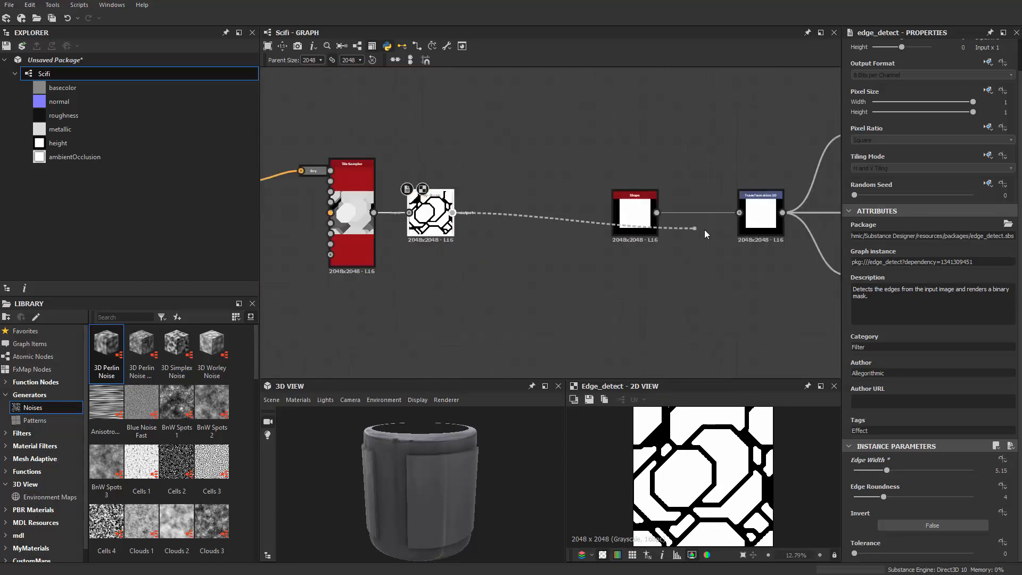
{"action": "left_click_drag", "start_coordinate": [706, 235], "coordinate": [744, 214]}
{"action": "left_click_drag", "start_coordinate": [630, 243], "coordinate": [614, 196]}
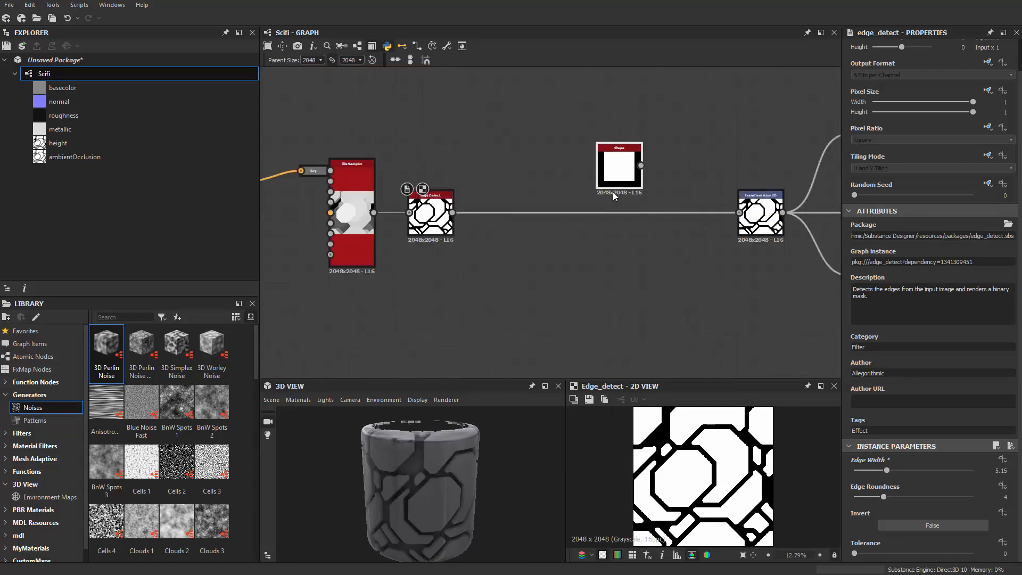
{"action": "key", "text": "Delete"}
{"action": "scroll", "coordinate": [422, 487], "scroll_direction": "up", "scroll_amount": 4}
{"action": "left_click_drag", "start_coordinate": [430, 498], "coordinate": [415, 426]}
{"action": "scroll", "coordinate": [507, 489], "scroll_direction": "down", "scroll_amount": 3}
{"action": "scroll", "coordinate": [507, 486], "scroll_direction": "down", "scroll_amount": 3}
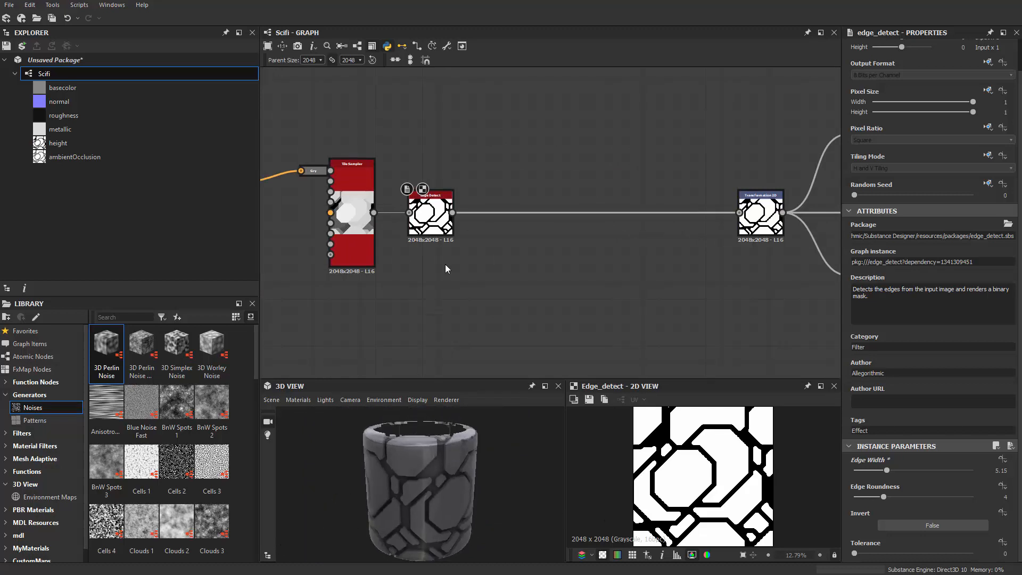
Set the Edge Detect node's Edge Width to about 4.82 and check the panel gaps on the 3D cylinder.
{"action": "scroll", "coordinate": [520, 224], "scroll_direction": "up", "scroll_amount": 4}
{"action": "scroll", "coordinate": [536, 241], "scroll_direction": "down", "scroll_amount": 2}
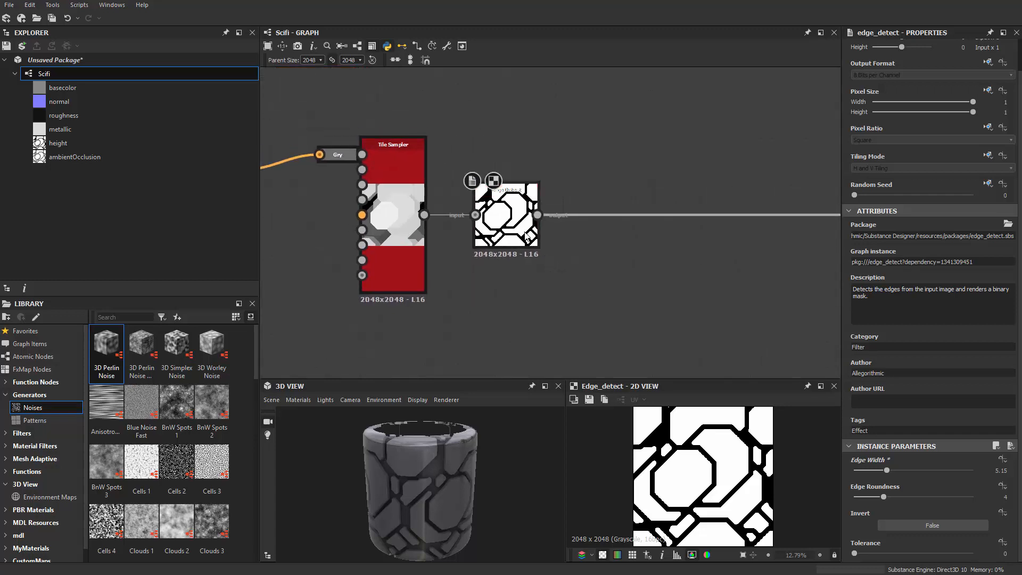
{"action": "scroll", "coordinate": [526, 236], "scroll_direction": "up", "scroll_amount": 5}
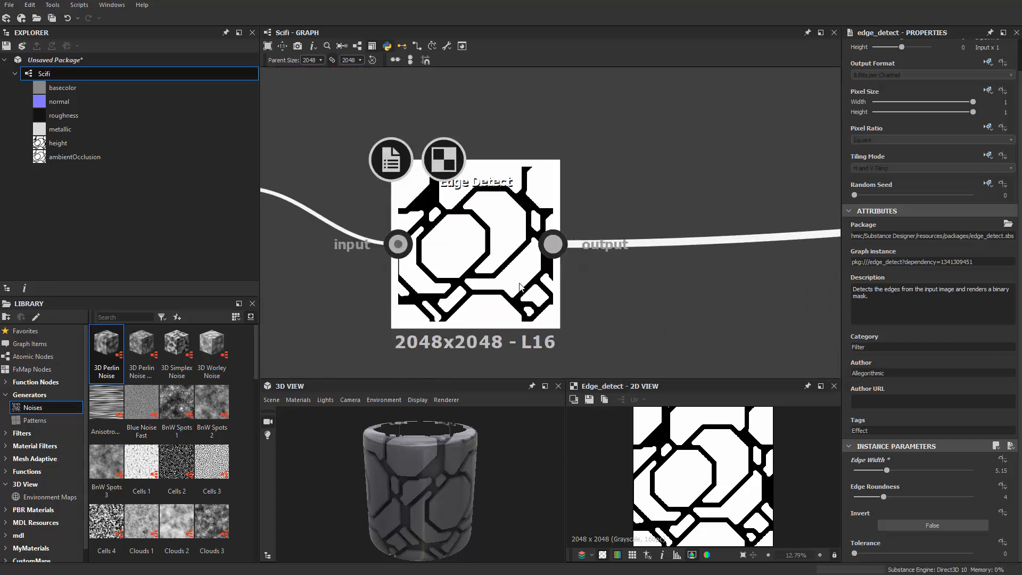
{"action": "left_click_drag", "start_coordinate": [887, 470], "coordinate": [885, 471]}
{"action": "scroll", "coordinate": [417, 473], "scroll_direction": "up", "scroll_amount": 5}
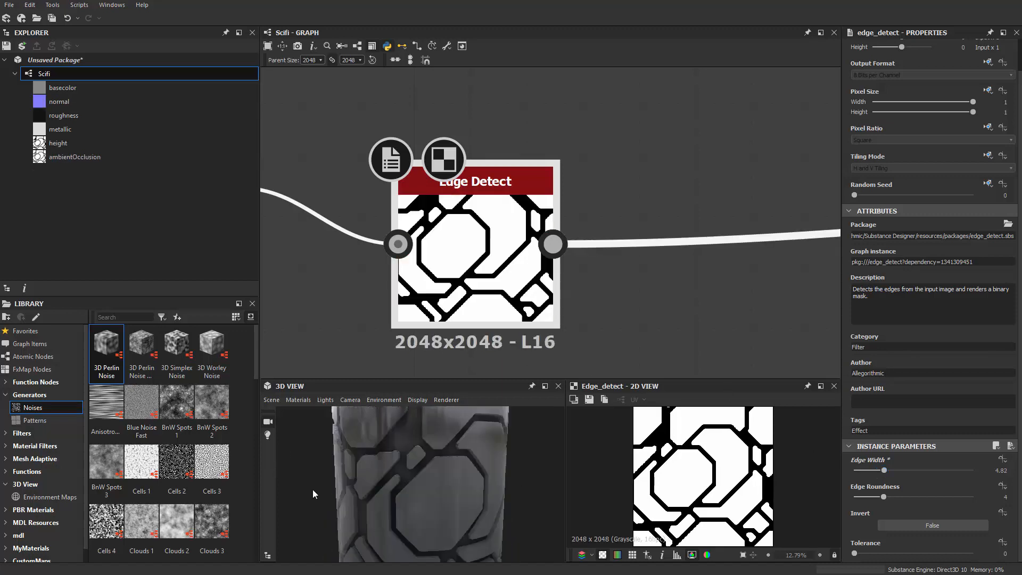
{"action": "scroll", "coordinate": [414, 484], "scroll_direction": "down", "scroll_amount": 2}
{"action": "left_click_drag", "start_coordinate": [312, 490], "coordinate": [426, 471]}
{"action": "scroll", "coordinate": [417, 471], "scroll_direction": "down", "scroll_amount": 2}
Reposition the Edge Detect node slightly closer to the Tile Sampler.
{"action": "middle_click_drag", "start_coordinate": [450, 276], "coordinate": [532, 279]}
{"action": "scroll", "coordinate": [532, 279], "scroll_direction": "down", "scroll_amount": 2}
{"action": "middle_click_drag", "start_coordinate": [460, 295], "coordinate": [592, 270]}
{"action": "left_click", "coordinate": [477, 284]}
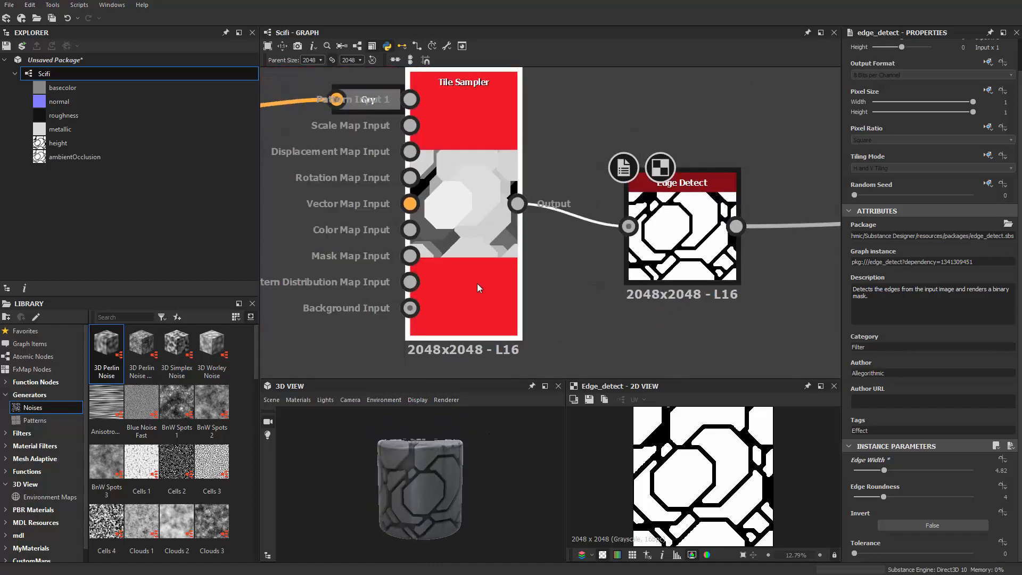
{"action": "scroll", "coordinate": [520, 284], "scroll_direction": "down", "scroll_amount": 3}
{"action": "left_click_drag", "start_coordinate": [622, 264], "coordinate": [609, 265]}
{"action": "middle_click_drag", "start_coordinate": [652, 161], "coordinate": [590, 193]}
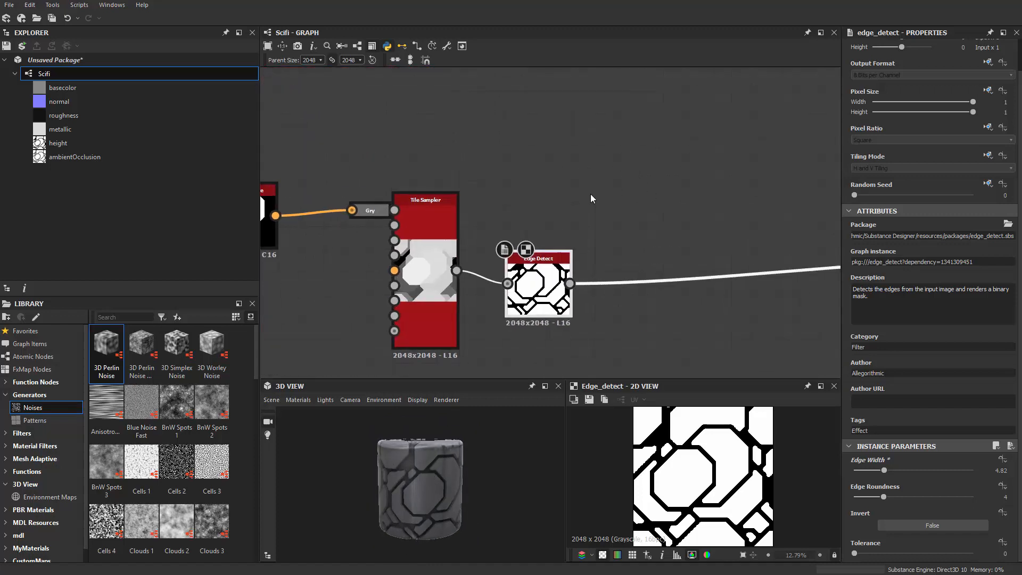
Add a Flood Fill node fed by the Edge Detect output and place it above the Edge Detect node.
{"action": "scroll", "coordinate": [586, 193], "scroll_direction": "up", "scroll_amount": 3}
{"action": "key", "text": "space"}
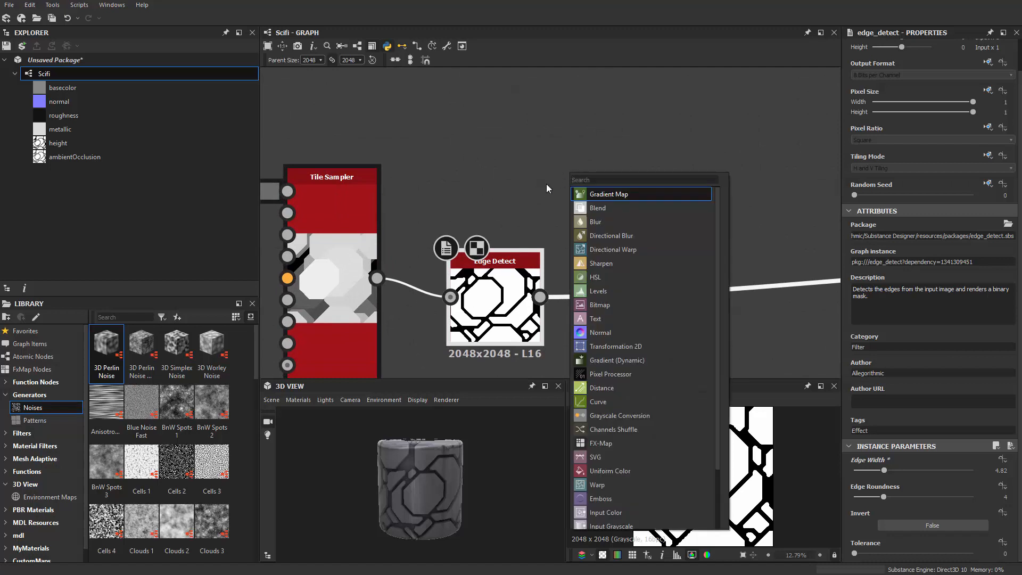
{"action": "middle_click_drag", "start_coordinate": [528, 180], "coordinate": [518, 167]}
{"action": "key", "text": "space"}
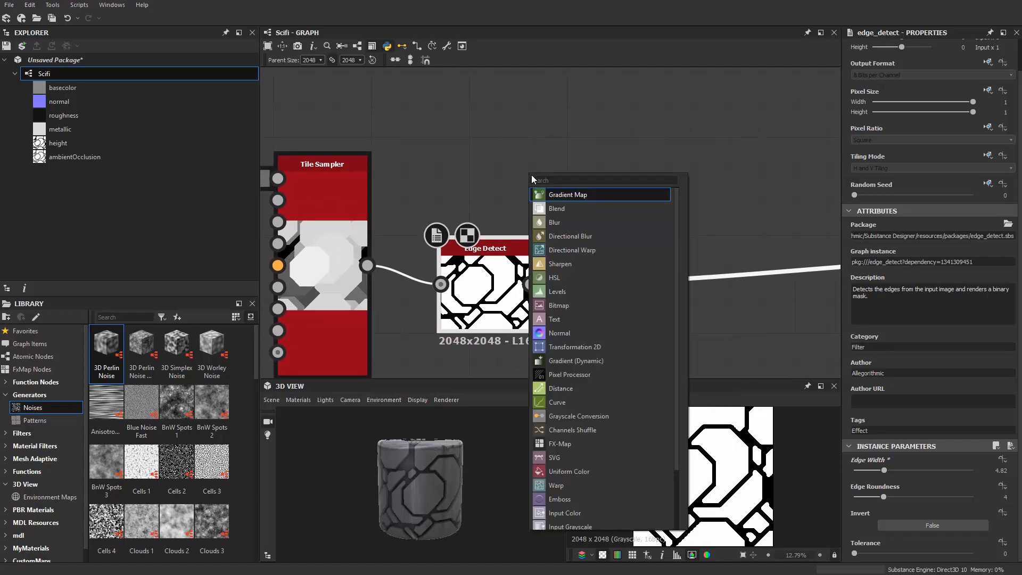
{"action": "type", "text": "floo"}
{"action": "key", "text": "Return"}
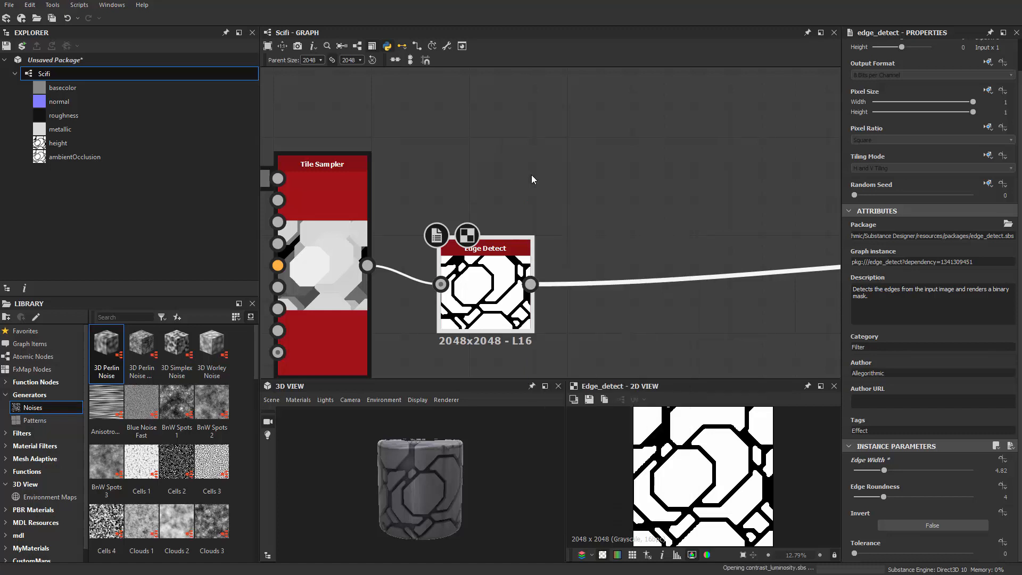
{"action": "scroll", "coordinate": [628, 306], "scroll_direction": "down", "scroll_amount": 3}
{"action": "middle_click_drag", "start_coordinate": [628, 306], "coordinate": [566, 279]}
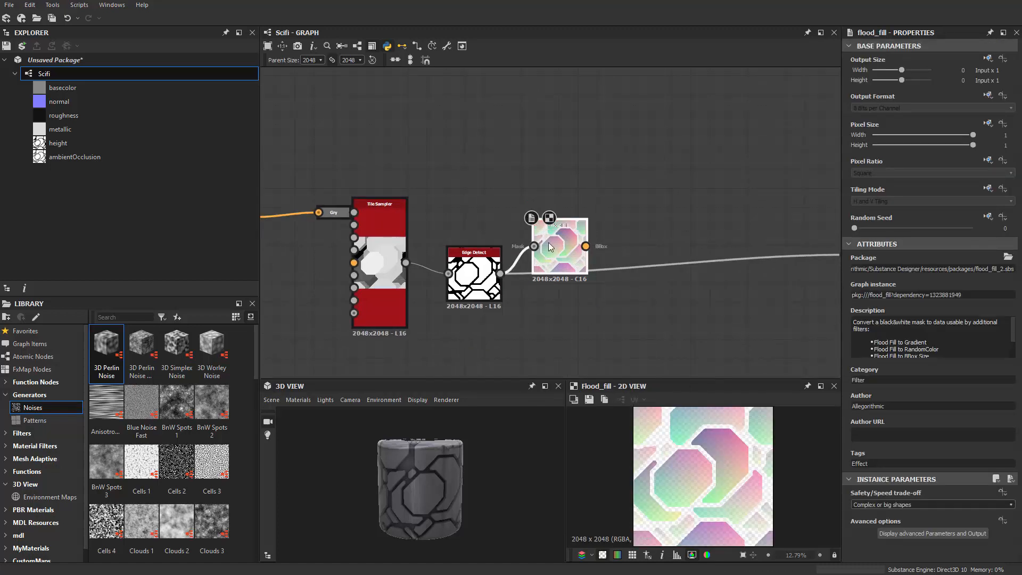
{"action": "scroll", "coordinate": [540, 183], "scroll_direction": "up", "scroll_amount": 5}
{"action": "scroll", "coordinate": [559, 219], "scroll_direction": "down", "scroll_amount": 2}
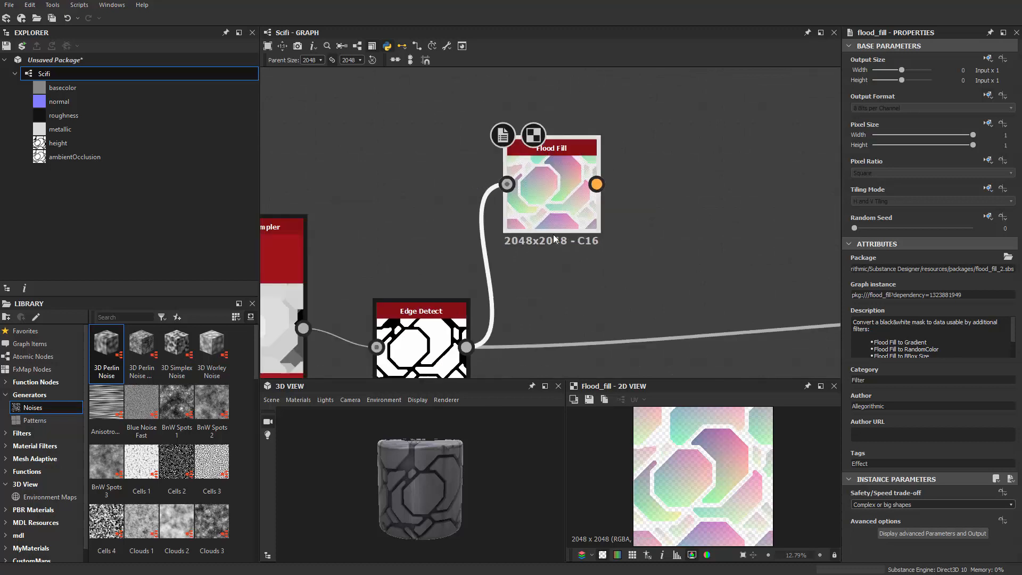
Compare the Edge Detect mask with the Flood Fill node's per-shape output in the graph.
{"action": "middle_click_drag", "start_coordinate": [547, 238], "coordinate": [555, 200]}
{"action": "scroll", "coordinate": [536, 198], "scroll_direction": "up", "scroll_amount": 2}
{"action": "middle_click_drag", "start_coordinate": [556, 155], "coordinate": [618, 53]}
{"action": "scroll", "coordinate": [458, 248], "scroll_direction": "up", "scroll_amount": 2}
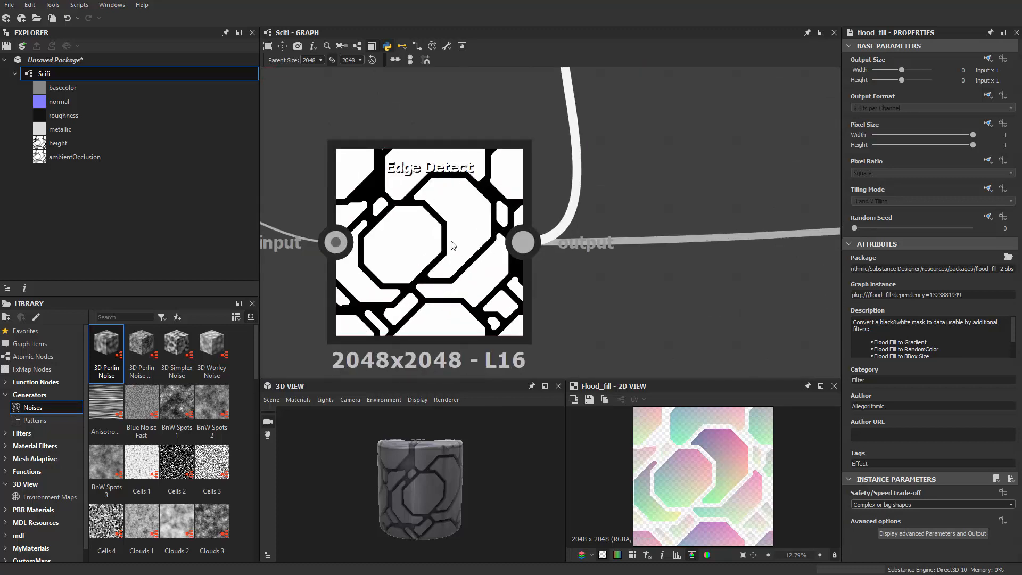
{"action": "middle_click_drag", "start_coordinate": [610, 290], "coordinate": [495, 566]}
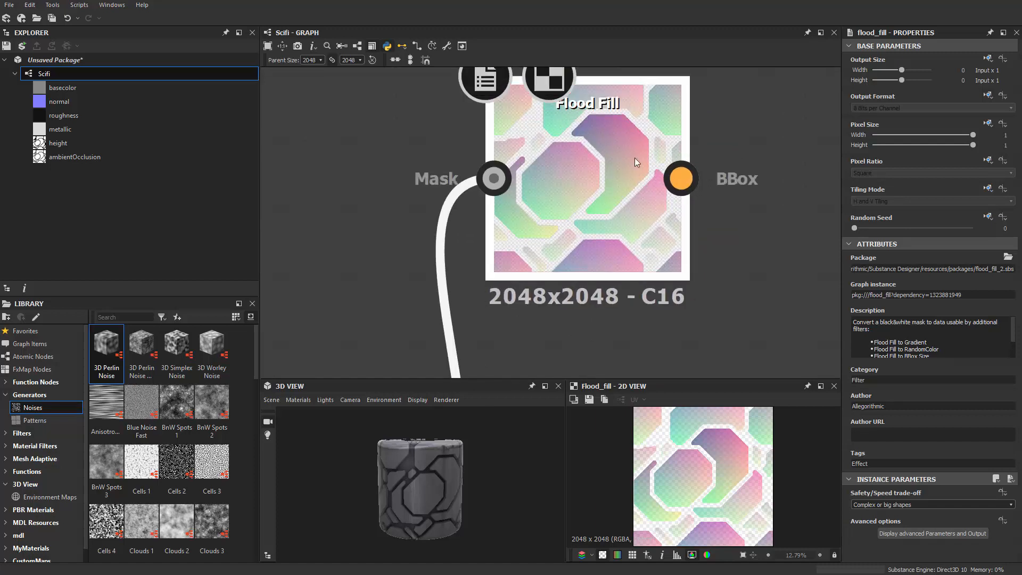
{"action": "scroll", "coordinate": [634, 160], "scroll_direction": "down", "scroll_amount": 2}
{"action": "scroll", "coordinate": [652, 236], "scroll_direction": "down", "scroll_amount": 2}
{"action": "middle_click_drag", "start_coordinate": [655, 239], "coordinate": [536, 196]}
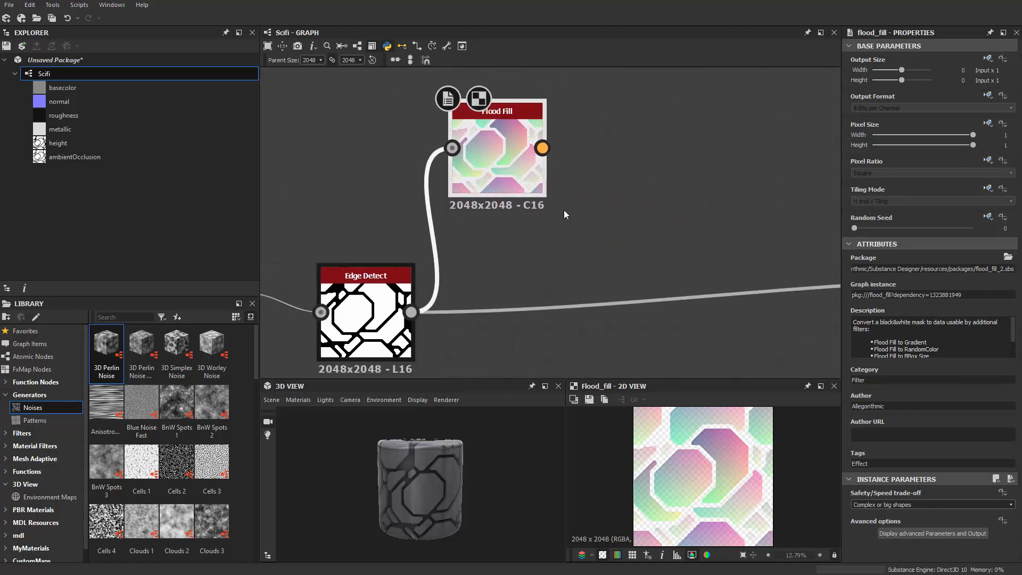
Add a Flood Fill to Random Grayscale node fed by the Flood Fill output and place it beside the Flood Fill node.
{"action": "mouse_move", "coordinate": [587, 171]}
{"action": "middle_mouse_down"}
{"action": "mouse_move", "coordinate": [608, 164]}
{"action": "mouse_move", "coordinate": [587, 184]}
{"action": "middle_mouse_up"}
{"action": "key", "text": "space"}
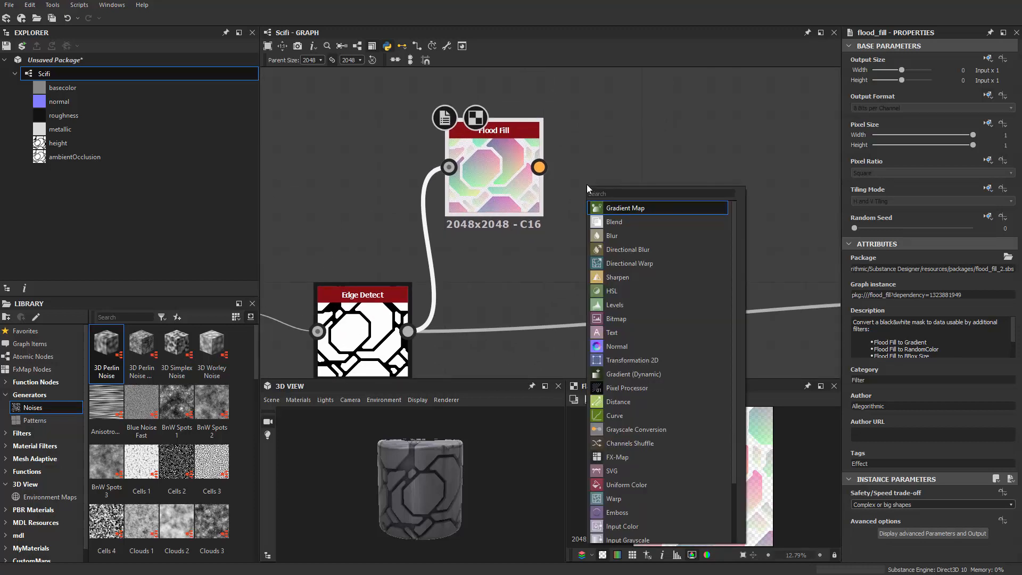
{"action": "type", "text": "f"}
{"action": "type", "text": "floo"}
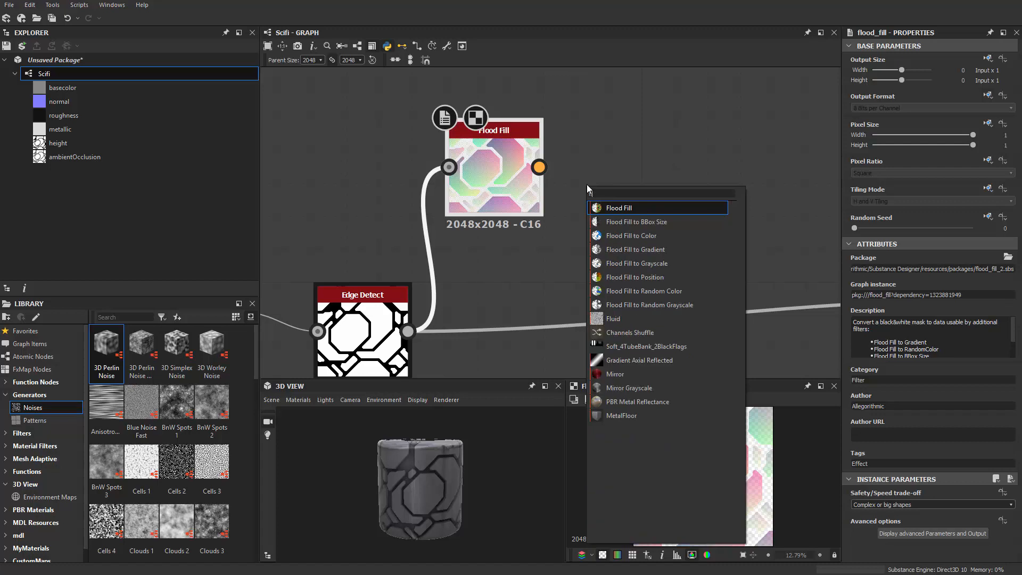
{"action": "left_click", "coordinate": [666, 306]}
{"action": "left_click_drag", "start_coordinate": [653, 195], "coordinate": [621, 195]}
{"action": "scroll", "coordinate": [570, 256], "scroll_direction": "down", "scroll_amount": 1}
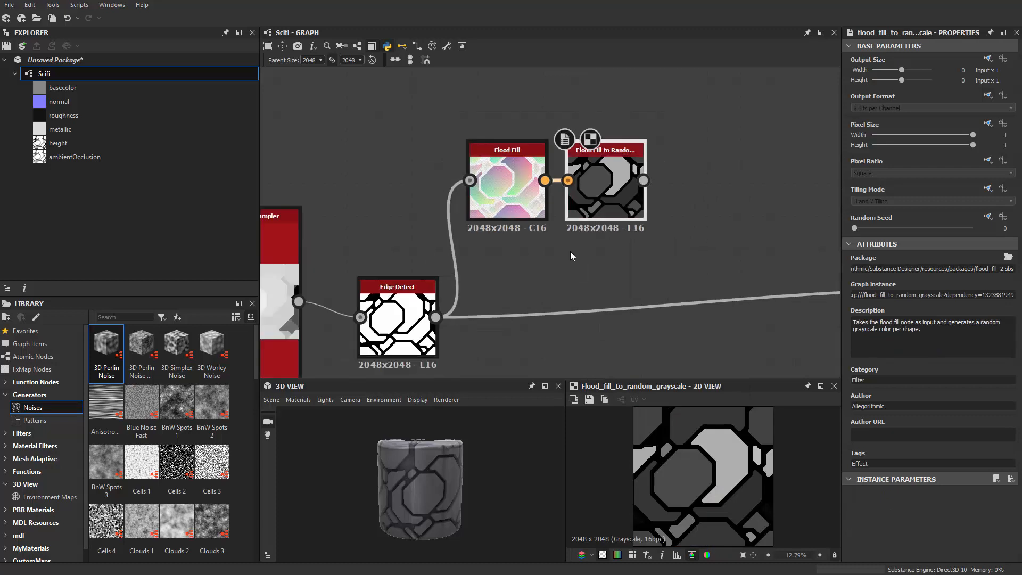
Add a Histogram Scan node after Flood Fill to Random Grayscale, with Position at about 0.77 and Contrast at 1.
{"action": "middle_click_drag", "start_coordinate": [625, 256], "coordinate": [543, 237]}
{"action": "middle_click_drag", "start_coordinate": [656, 151], "coordinate": [612, 183]}
{"action": "key", "text": "space"}
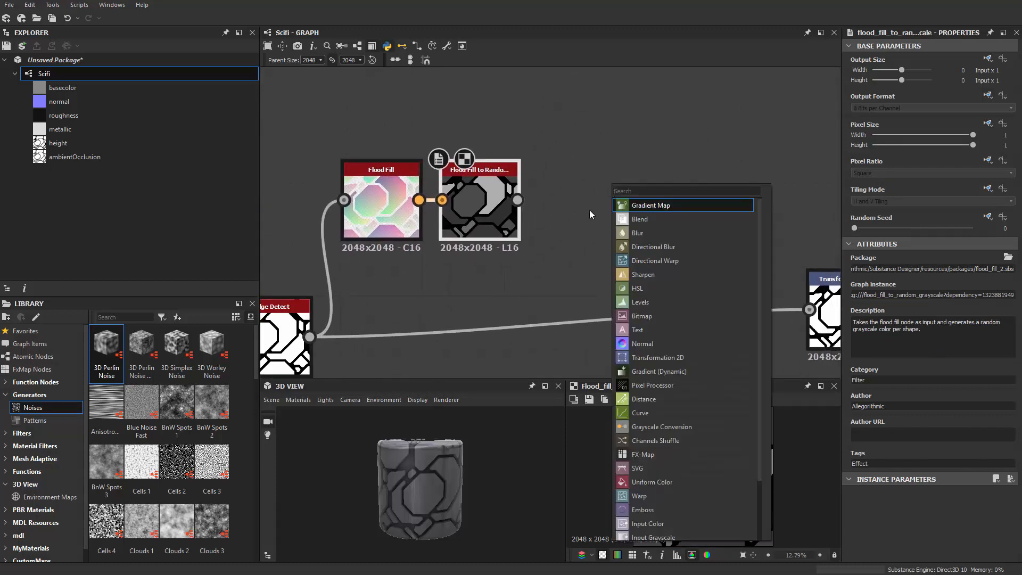
{"action": "type", "text": "hist"}
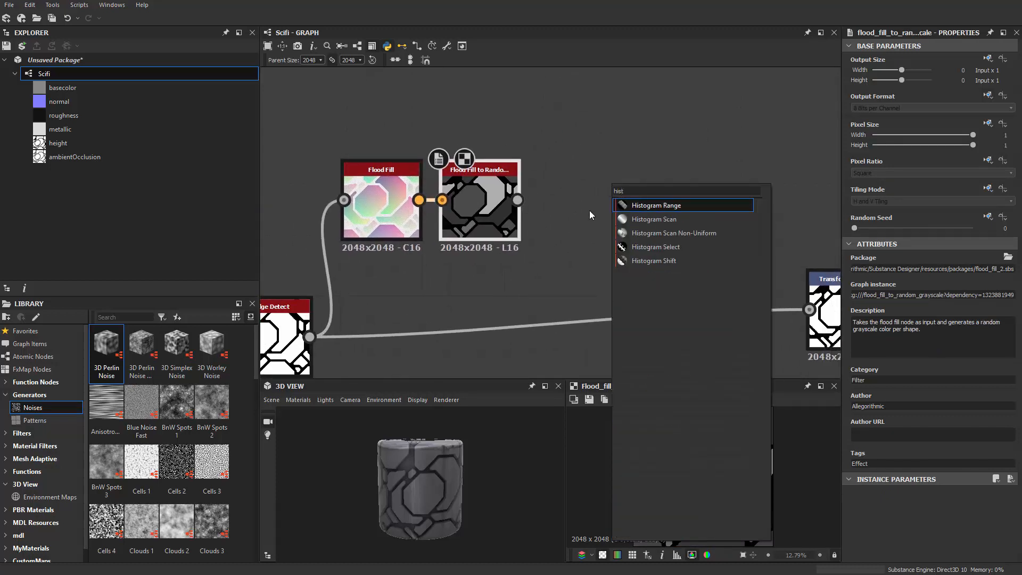
{"action": "left_click", "coordinate": [678, 219]}
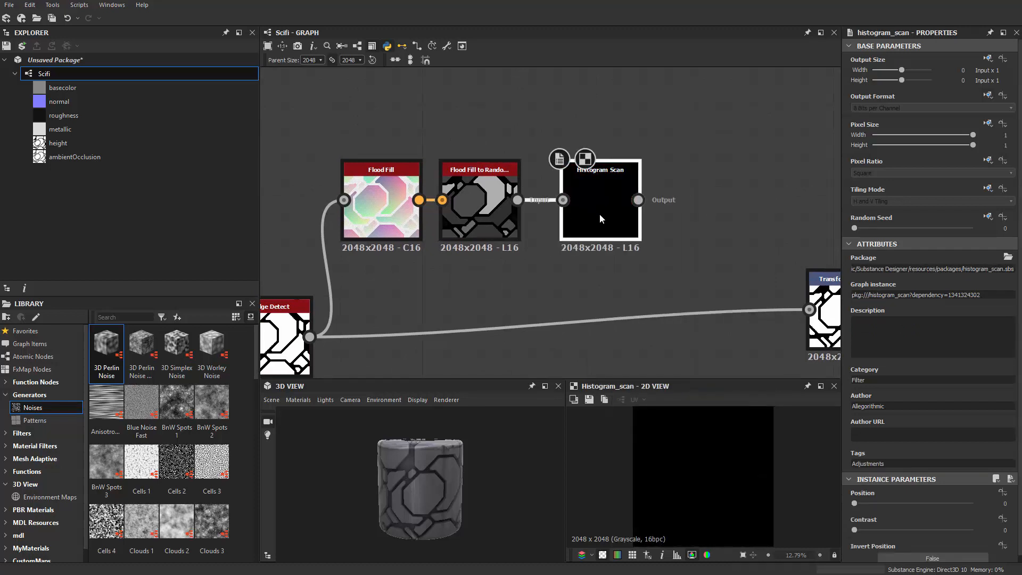
{"action": "left_click_drag", "start_coordinate": [866, 505], "coordinate": [950, 506]}
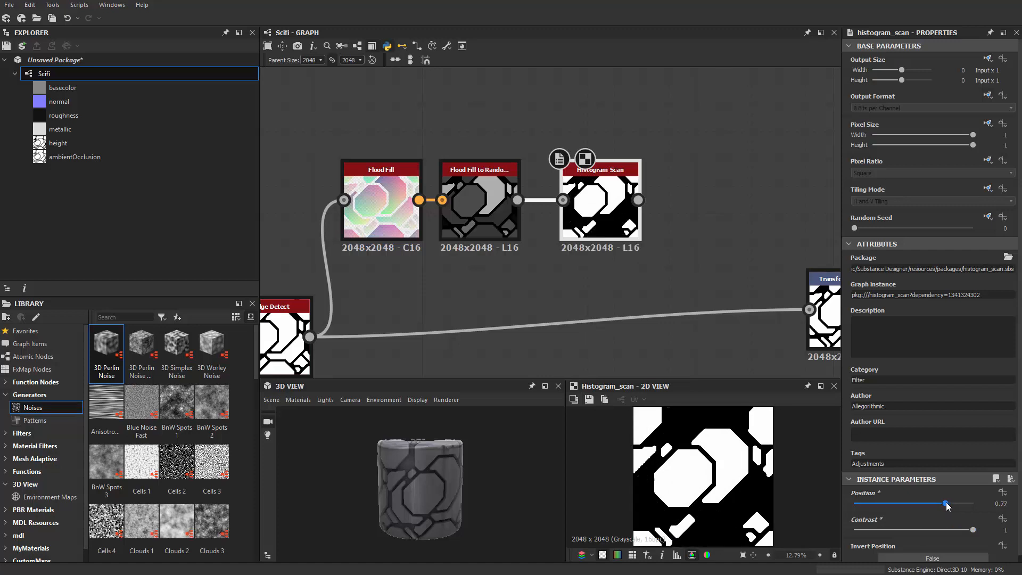
Connect the Histogram Scan output to the Transformation 2D input and check the resulting relief on the 3D cylinder.
{"action": "middle_click_drag", "start_coordinate": [679, 235], "coordinate": [655, 162]}
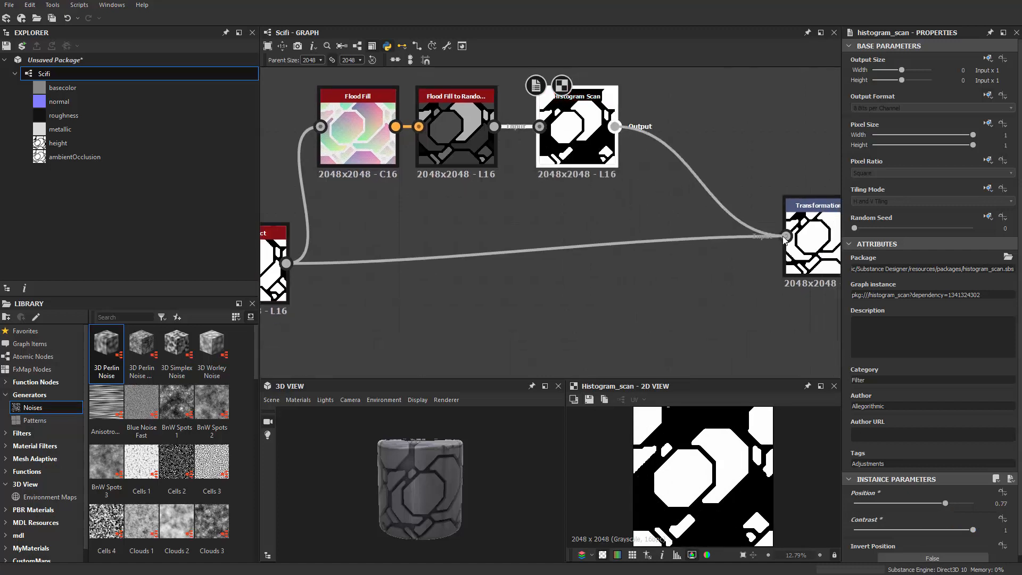
{"action": "left_click_drag", "start_coordinate": [784, 239], "coordinate": [786, 236]}
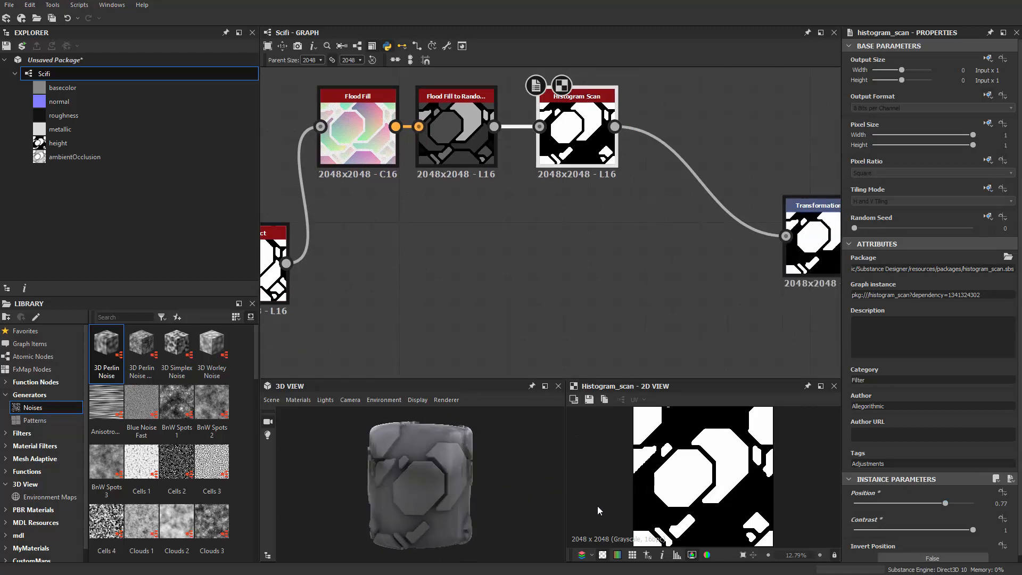
{"action": "scroll", "coordinate": [623, 269], "scroll_direction": "up", "scroll_amount": 3}
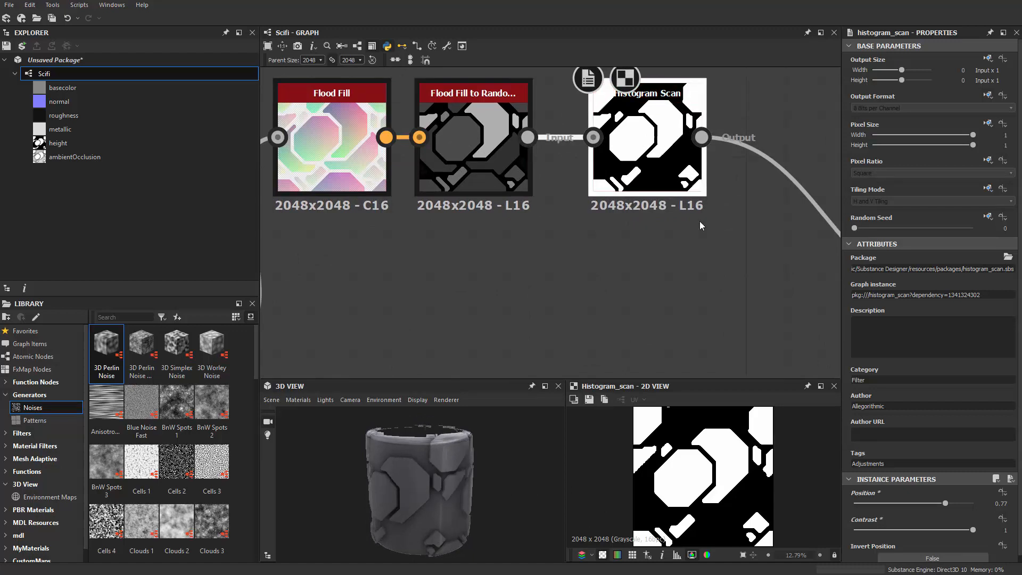
Tune the Histogram Scan to Position 0.77 and Contrast 0.75, checking the panel height variation on the 3D cylinder.
{"action": "mouse_move", "coordinate": [946, 504]}
{"action": "left_mouse_down"}
{"action": "mouse_move", "coordinate": [907, 505]}
{"action": "mouse_move", "coordinate": [965, 509]}
{"action": "left_mouse_up"}
{"action": "middle_click_drag", "start_coordinate": [620, 230], "coordinate": [620, 248]}
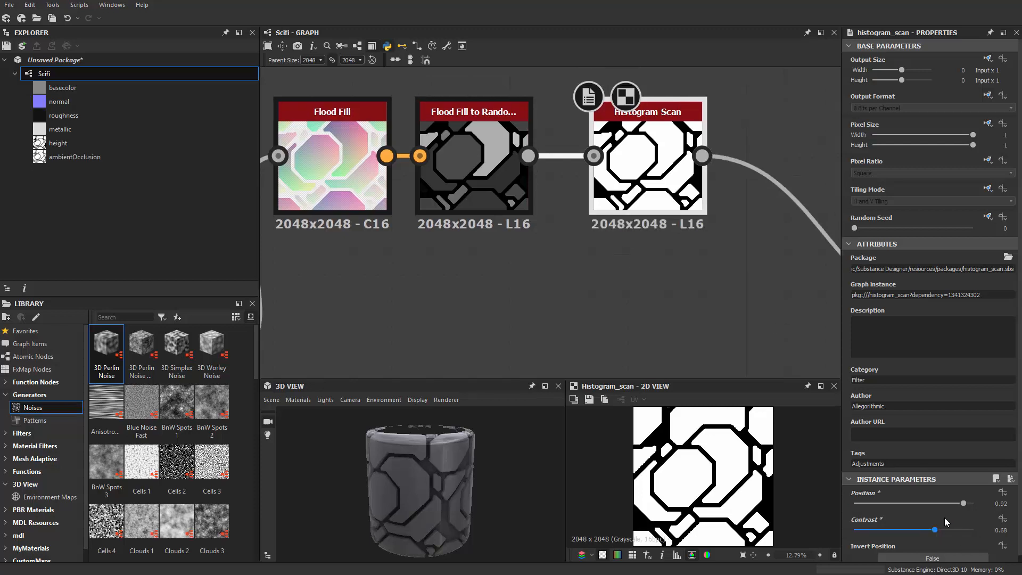
{"action": "left_click_drag", "start_coordinate": [965, 506], "coordinate": [951, 510]}
{"action": "mouse_move", "coordinate": [451, 493]}
{"action": "left_mouse_down"}
{"action": "mouse_move", "coordinate": [462, 445]}
{"action": "mouse_move", "coordinate": [438, 401]}
{"action": "mouse_move", "coordinate": [388, 499]}
{"action": "mouse_move", "coordinate": [447, 519]}
{"action": "mouse_move", "coordinate": [450, 484]}
{"action": "mouse_move", "coordinate": [446, 496]}
{"action": "left_mouse_up"}
{"action": "scroll", "coordinate": [564, 299], "scroll_direction": "down", "scroll_amount": 3}
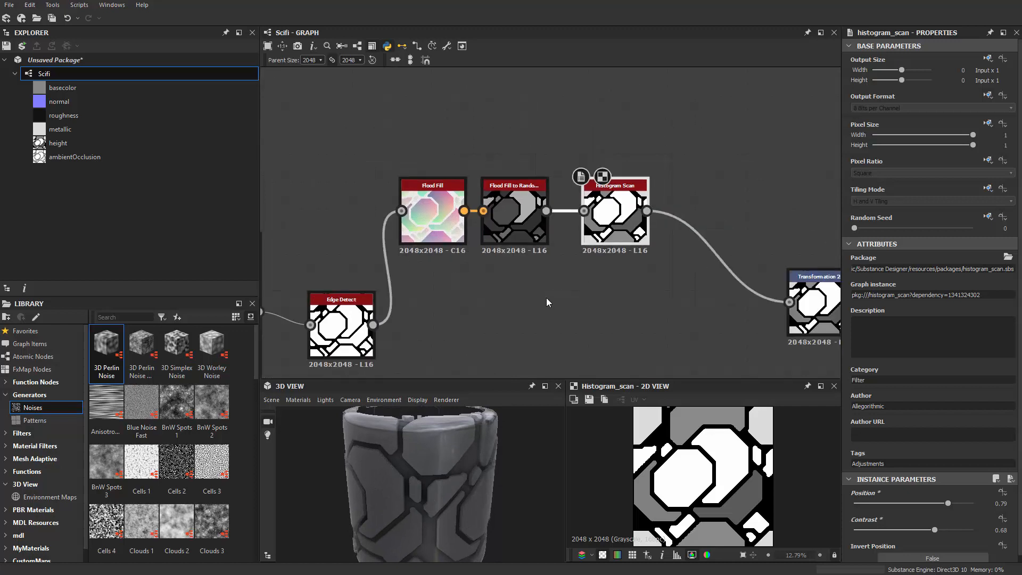
{"action": "middle_click_drag", "start_coordinate": [546, 299], "coordinate": [574, 238]}
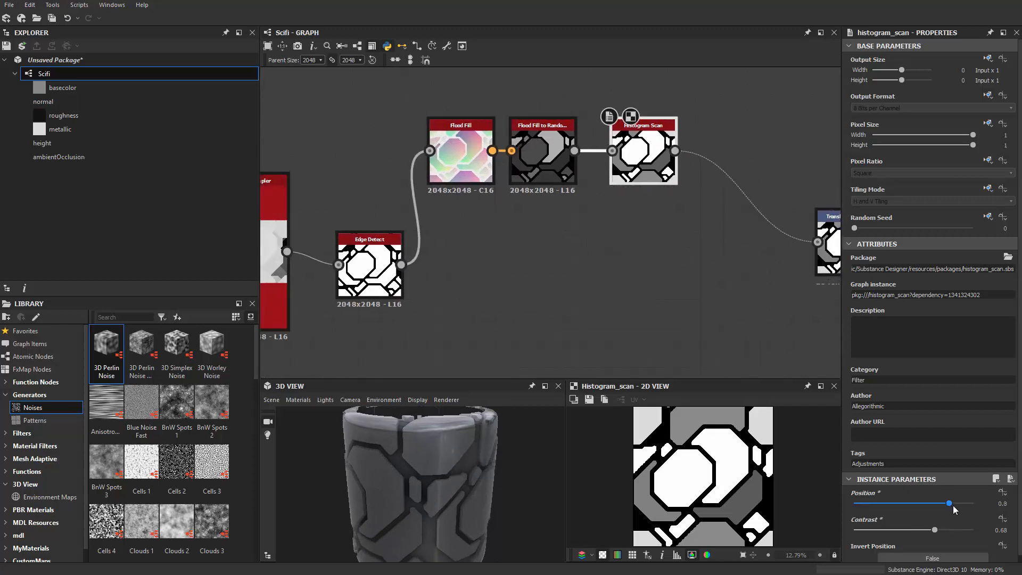
{"action": "mouse_move", "coordinate": [954, 510]}
{"action": "left_mouse_down"}
{"action": "mouse_move", "coordinate": [964, 510]}
{"action": "mouse_move", "coordinate": [944, 507]}
{"action": "left_mouse_up"}
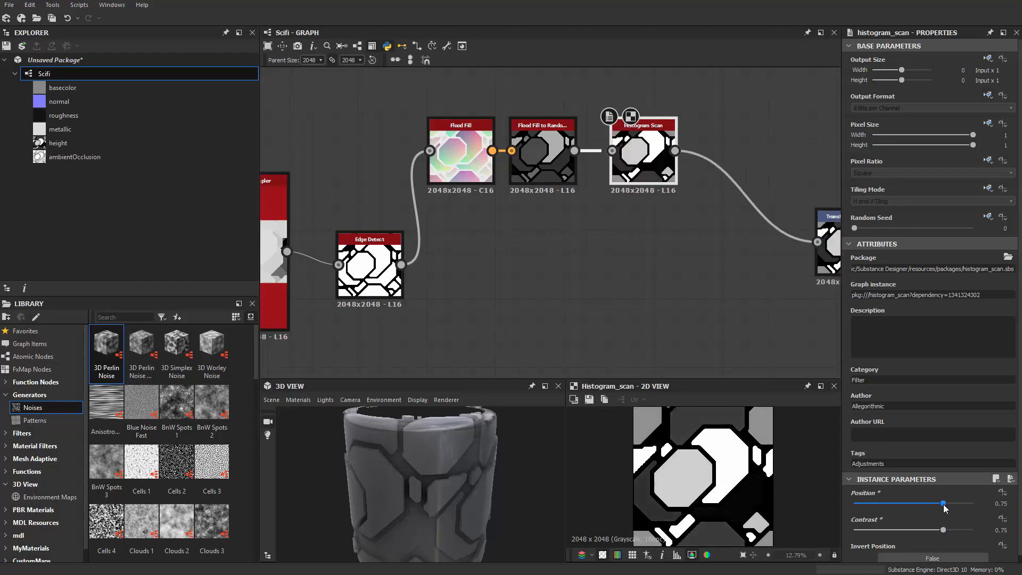
{"action": "left_click_drag", "start_coordinate": [946, 507], "coordinate": [947, 507]}
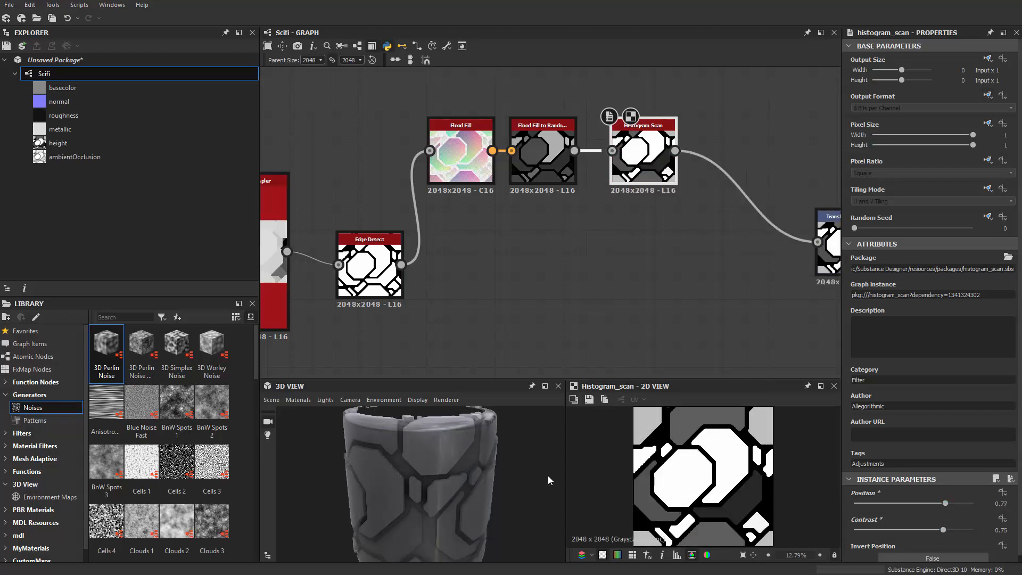
{"action": "middle_click_drag", "start_coordinate": [406, 505], "coordinate": [426, 452]}
{"action": "left_click_drag", "start_coordinate": [426, 452], "coordinate": [406, 462]}
Move the node chain up to the Histogram Scan farther away from Transformation 2D to free up graph space.
{"action": "middle_click_drag", "start_coordinate": [607, 240], "coordinate": [565, 276]}
{"action": "scroll", "coordinate": [565, 257], "scroll_direction": "down", "scroll_amount": 1}
{"action": "middle_click_drag", "start_coordinate": [435, 288], "coordinate": [485, 288]}
{"action": "left_click", "coordinate": [463, 283]}
{"action": "left_click_drag", "start_coordinate": [530, 117], "coordinate": [690, 272]}
{"action": "left_click_drag", "start_coordinate": [684, 183], "coordinate": [645, 184]}
{"action": "scroll", "coordinate": [659, 231], "scroll_direction": "down", "scroll_amount": 3}
{"action": "middle_click_drag", "start_coordinate": [662, 221], "coordinate": [755, 176]}
{"action": "left_click_drag", "start_coordinate": [326, 96], "coordinate": [748, 270]}
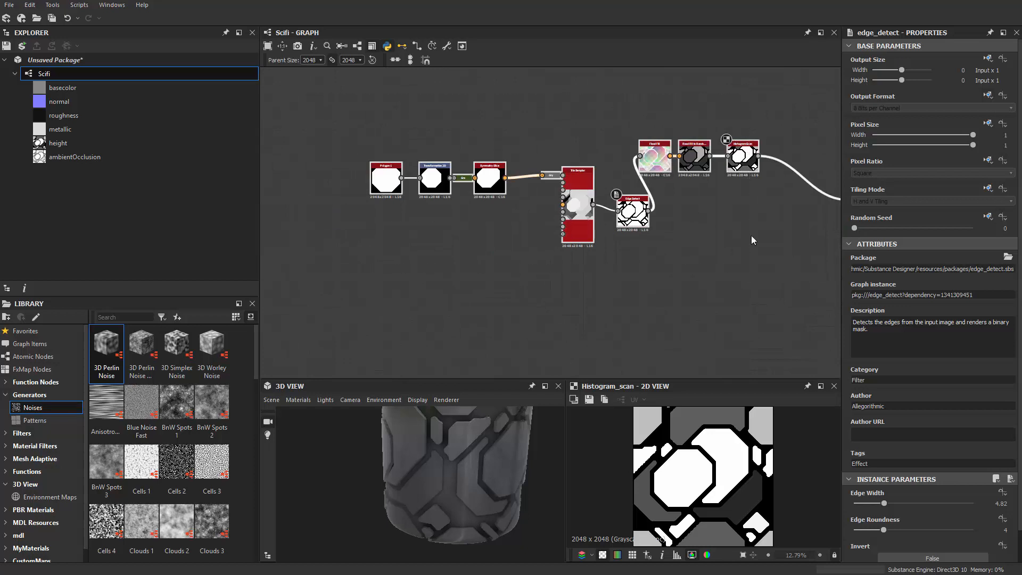
{"action": "left_click_drag", "start_coordinate": [743, 157], "coordinate": [606, 157]}
{"action": "scroll", "coordinate": [769, 511], "scroll_direction": "up", "scroll_amount": 2}
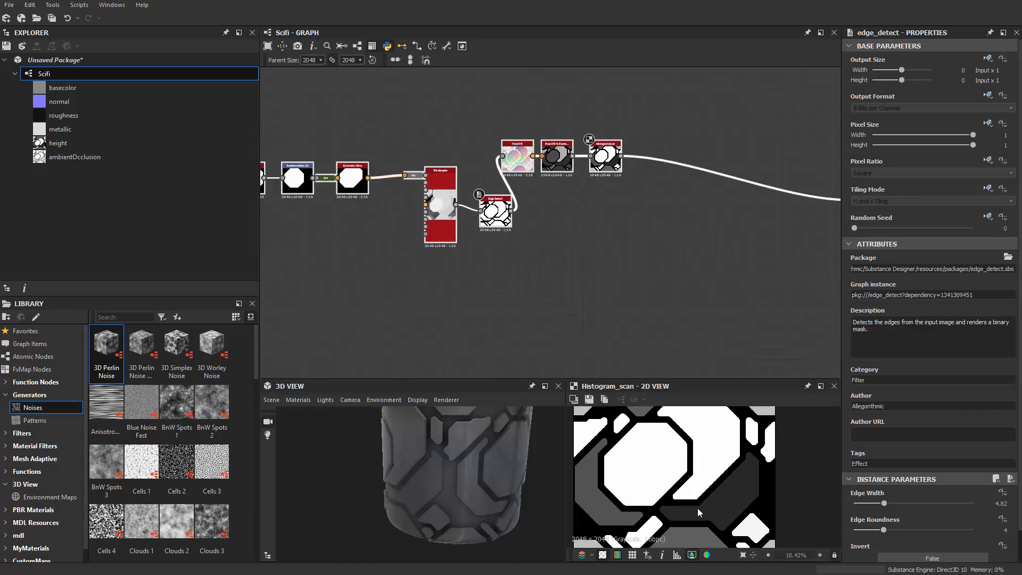
{"action": "scroll", "coordinate": [759, 493], "scroll_direction": "down", "scroll_amount": 1}
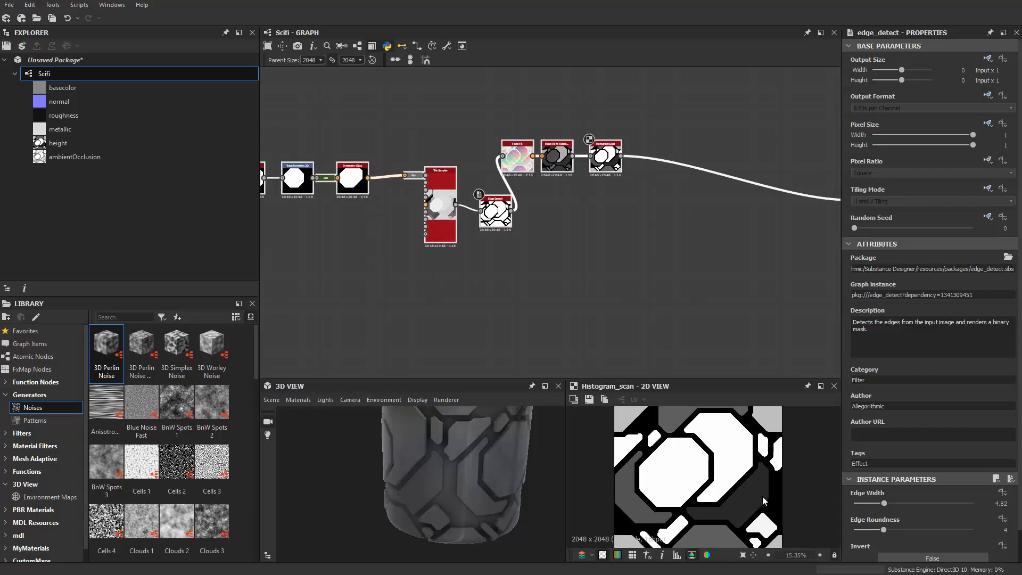
Add a second Histogram Scan fed by the first one, setting Position to 0.72 and Contrast to about 0.95.
{"action": "scroll", "coordinate": [676, 290], "scroll_direction": "up", "scroll_amount": 2}
{"action": "key", "text": "space"}
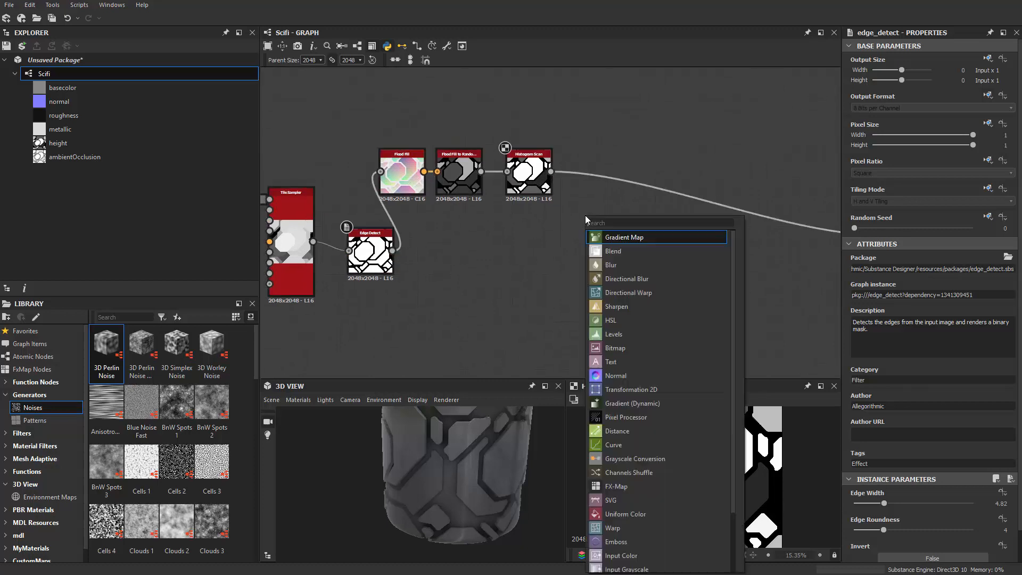
{"action": "type", "text": "hist"}
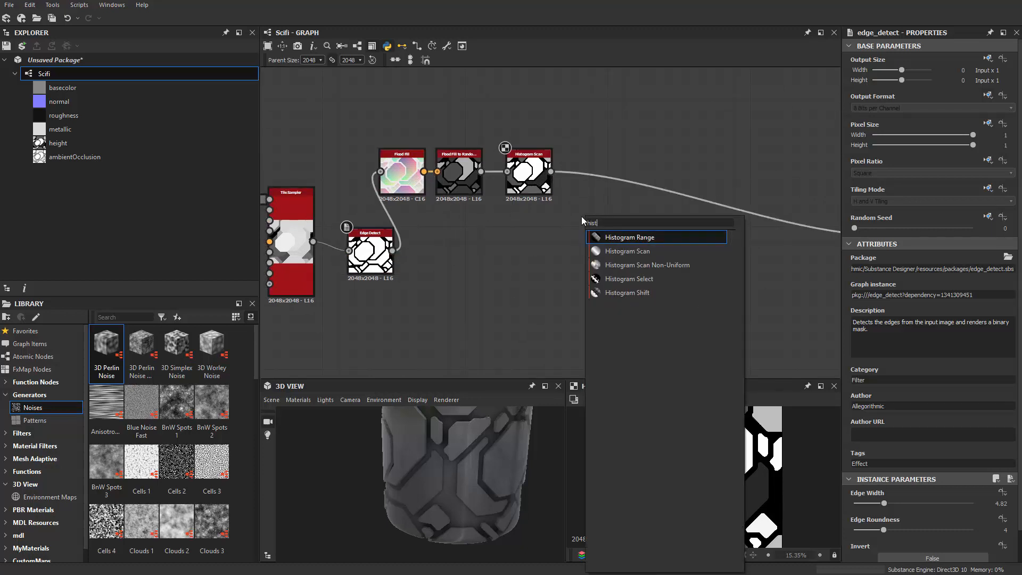
{"action": "left_click", "coordinate": [613, 252]}
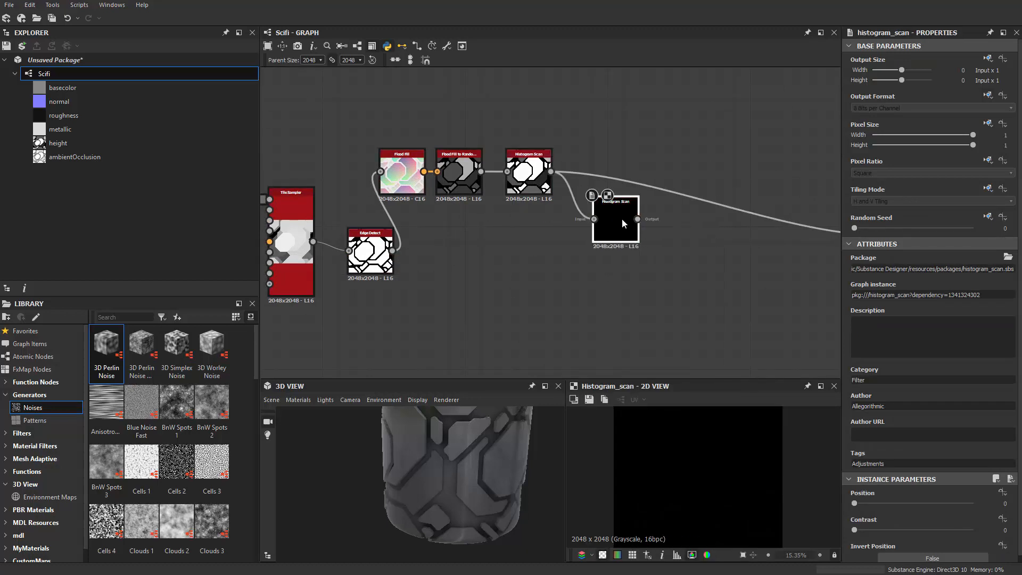
{"action": "left_click_drag", "start_coordinate": [622, 218], "coordinate": [638, 219]}
{"action": "left_click_drag", "start_coordinate": [855, 503], "coordinate": [867, 532]}
{"action": "left_click_drag", "start_coordinate": [939, 510], "coordinate": [941, 510]}
{"action": "left_click_drag", "start_coordinate": [855, 530], "coordinate": [968, 534]}
Set the second Histogram Scan's Contrast to 1 and connect its output to the Transformation 2D input.
{"action": "left_click_drag", "start_coordinate": [513, 468], "coordinate": [465, 469]}
{"action": "right_click_drag", "start_coordinate": [465, 468], "coordinate": [456, 481]}
{"action": "left_click_drag", "start_coordinate": [456, 481], "coordinate": [393, 466]}
{"action": "right_click_drag", "start_coordinate": [393, 465], "coordinate": [435, 472]}
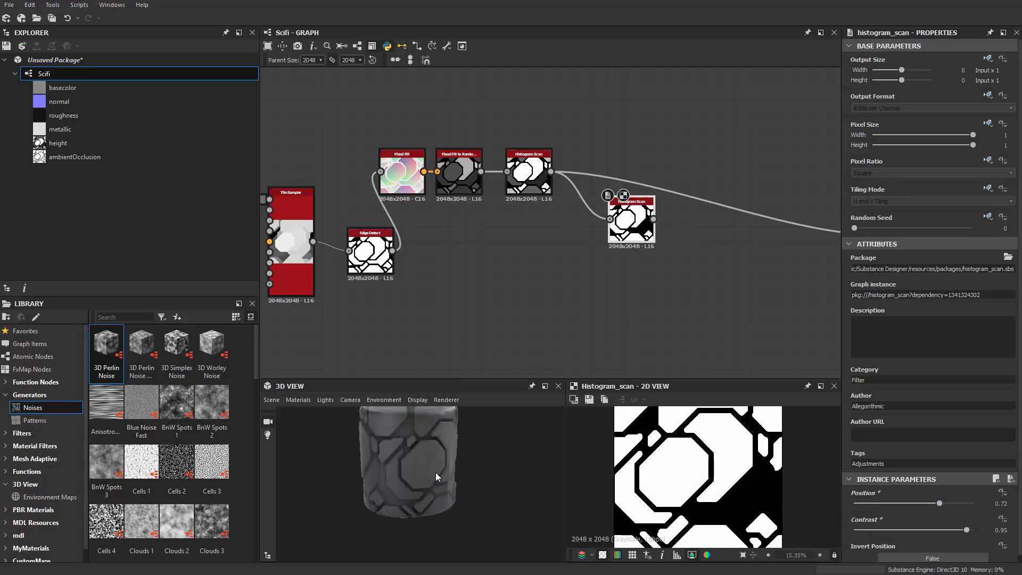
{"action": "left_click_drag", "start_coordinate": [435, 472], "coordinate": [330, 460]}
{"action": "right_click_drag", "start_coordinate": [331, 460], "coordinate": [404, 469]}
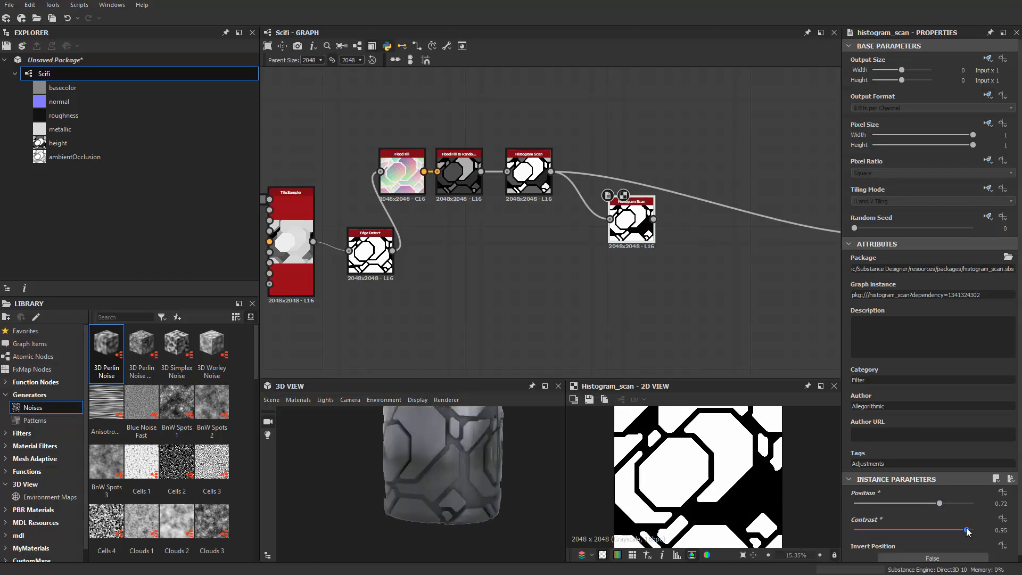
{"action": "middle_click_drag", "start_coordinate": [707, 310], "coordinate": [550, 291]}
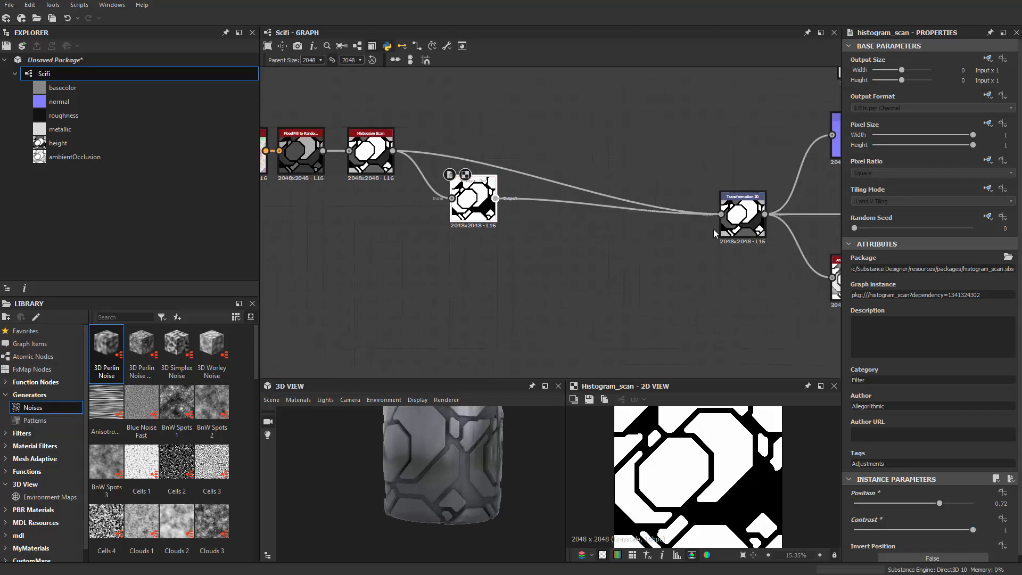
{"action": "left_click_drag", "start_coordinate": [714, 229], "coordinate": [717, 223]}
Inspect the raised panels on the 3D cylinder and shift the second Histogram Scan node slightly down in the graph.
{"action": "middle_click_drag", "start_coordinate": [553, 277], "coordinate": [651, 287]}
{"action": "left_click_drag", "start_coordinate": [410, 485], "coordinate": [482, 488]}
{"action": "right_click_drag", "start_coordinate": [482, 487], "coordinate": [429, 500]}
{"action": "left_click_drag", "start_coordinate": [430, 500], "coordinate": [464, 493]}
{"action": "middle_click_drag", "start_coordinate": [526, 300], "coordinate": [537, 290]}
{"action": "left_click_drag", "start_coordinate": [596, 226], "coordinate": [595, 250]}
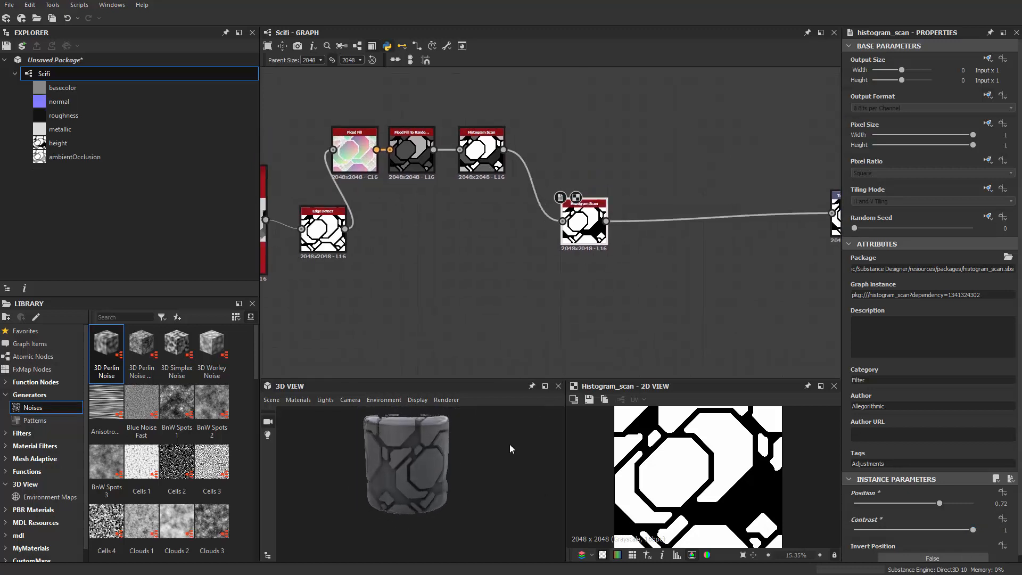
{"action": "middle_click_drag", "start_coordinate": [536, 304], "coordinate": [499, 281]}
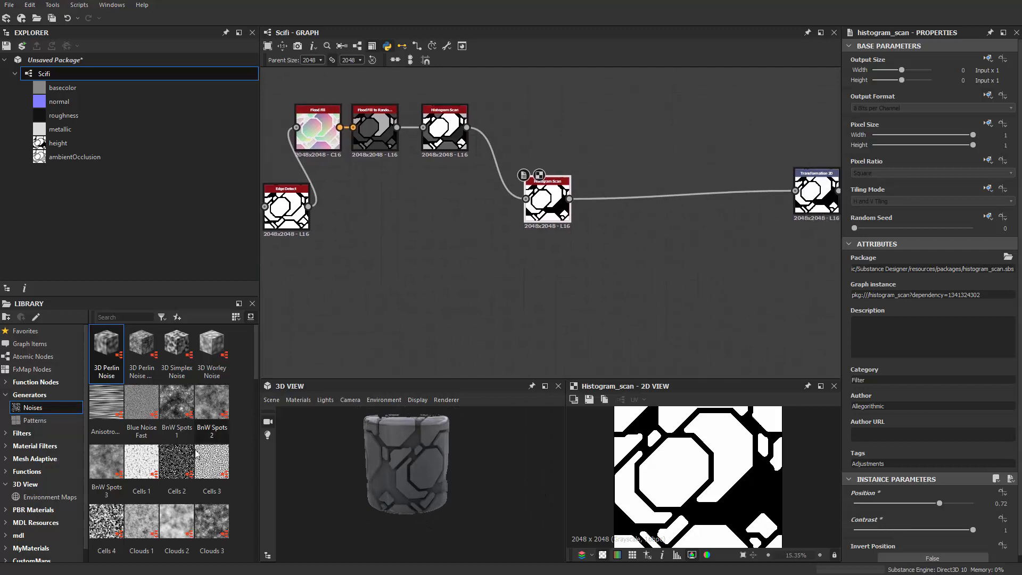
{"action": "left_click", "coordinate": [35, 421]}
{"action": "scroll", "coordinate": [167, 447], "scroll_direction": "down", "scroll_amount": 10}
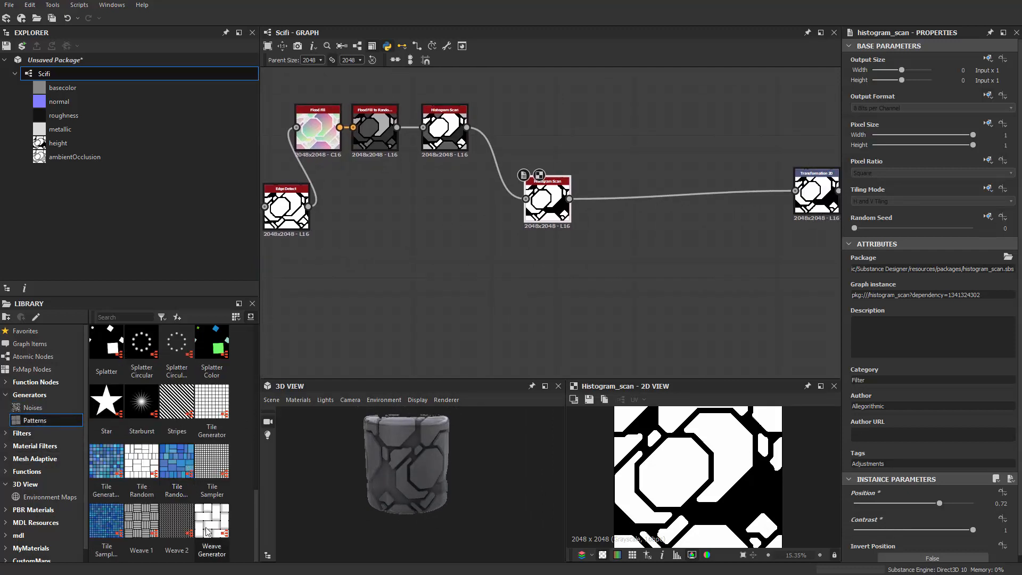
{"action": "left_click_drag", "start_coordinate": [344, 352], "coordinate": [457, 304]}
{"action": "scroll", "coordinate": [495, 306], "scroll_direction": "up", "scroll_amount": 2}
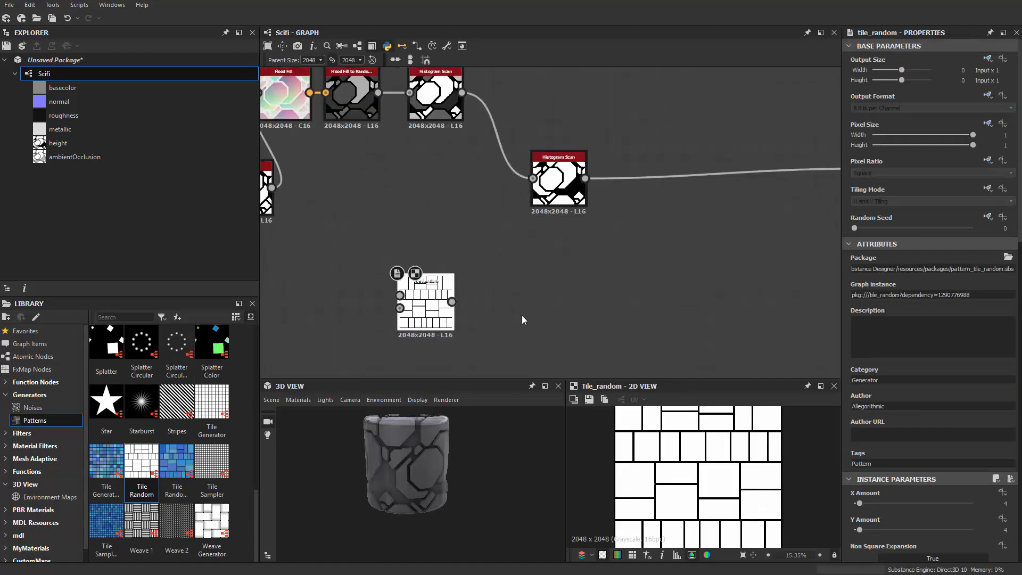
{"action": "scroll", "coordinate": [523, 320], "scroll_direction": "down", "scroll_amount": 2}
{"action": "left_click_drag", "start_coordinate": [481, 305], "coordinate": [432, 338]}
{"action": "middle_click_drag", "start_coordinate": [474, 237], "coordinate": [611, 212]}
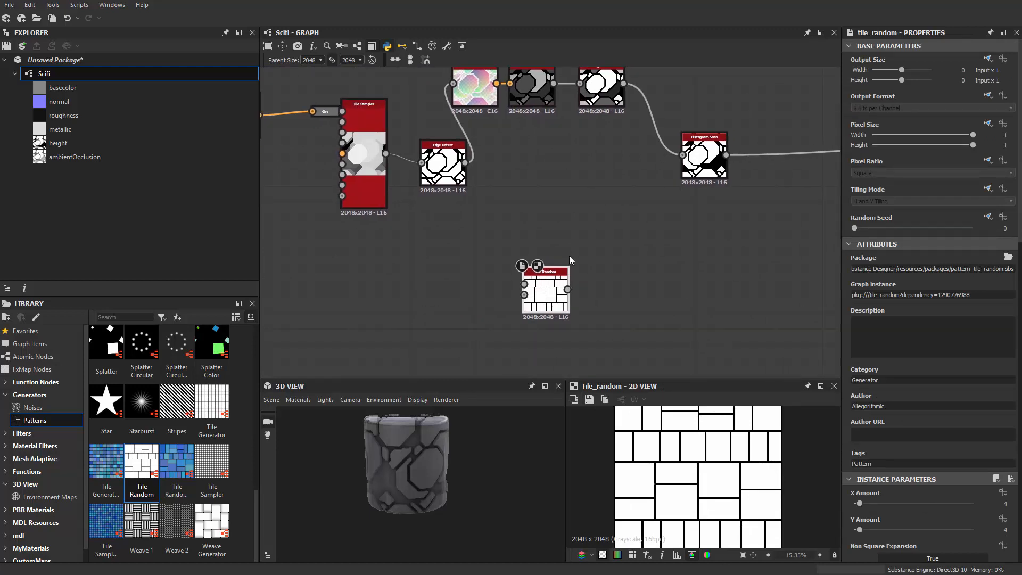
{"action": "scroll", "coordinate": [546, 302], "scroll_direction": "up", "scroll_amount": 2}
{"action": "key", "text": "Delete"}
Nudge the Edge Detect node up and add a Transformation 2D node fed by its output, placed below and to its right.
{"action": "middle_click_drag", "start_coordinate": [422, 192], "coordinate": [446, 197]}
{"action": "left_click_drag", "start_coordinate": [445, 153], "coordinate": [436, 134]}
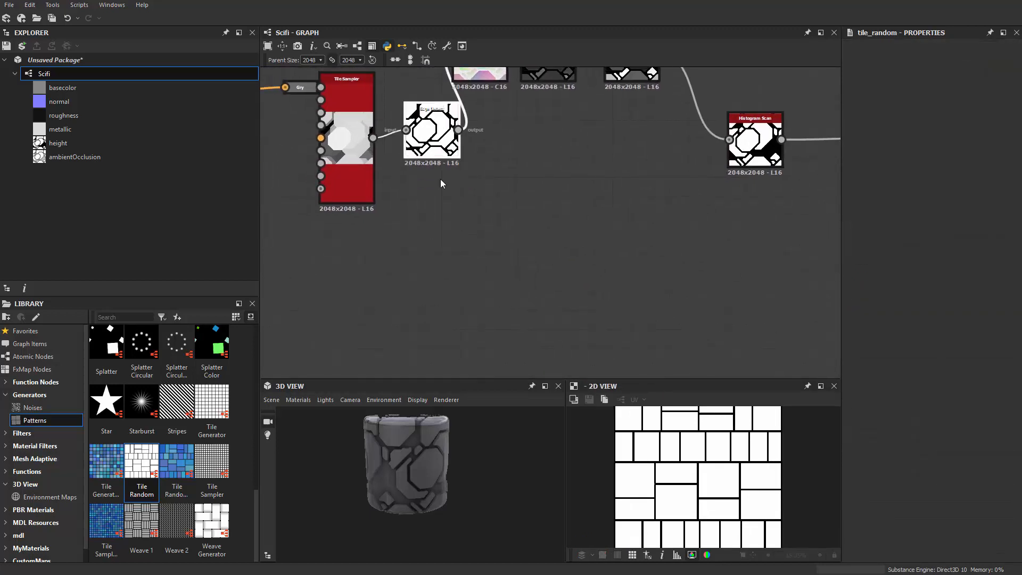
{"action": "left_click", "coordinate": [459, 224]}
{"action": "key", "text": "space"}
{"action": "type", "text": "trans"}
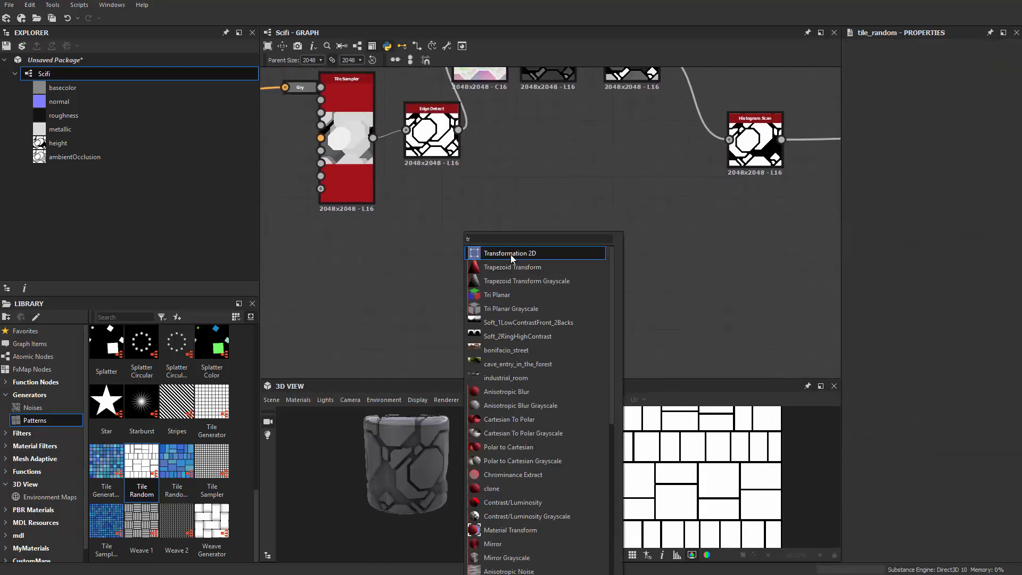
{"action": "key", "text": "Return"}
{"action": "left_click_drag", "start_coordinate": [477, 196], "coordinate": [486, 223]}
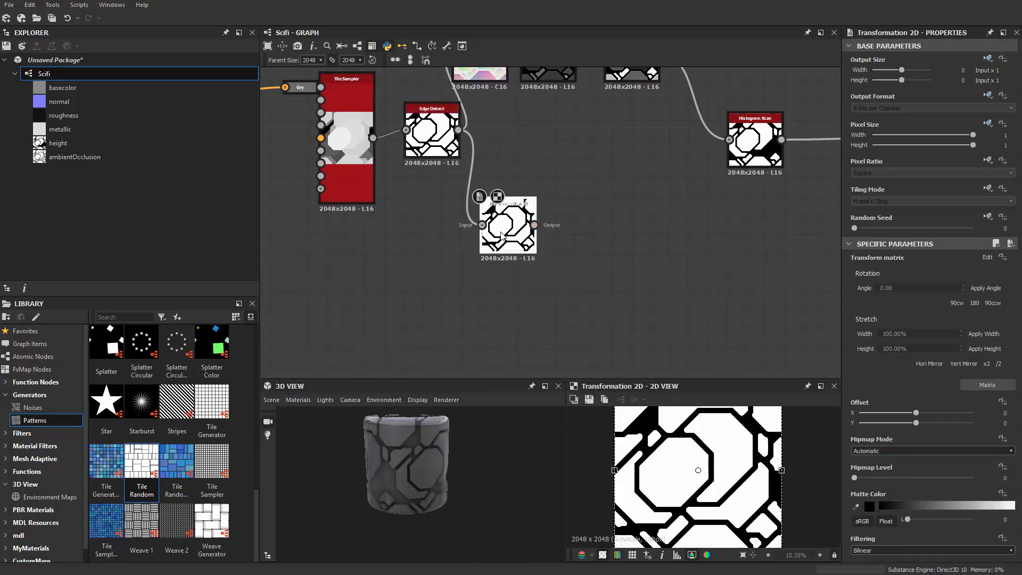
{"action": "middle_click_drag", "start_coordinate": [501, 226], "coordinate": [530, 236]}
{"action": "left_click_drag", "start_coordinate": [532, 237], "coordinate": [589, 237]}
{"action": "middle_click_drag", "start_coordinate": [528, 242], "coordinate": [506, 258]}
Add a second Edge Detect node below the first, fed by the Tile Sampler output and placed before the new Transformation 2D.
{"action": "key", "text": "space"}
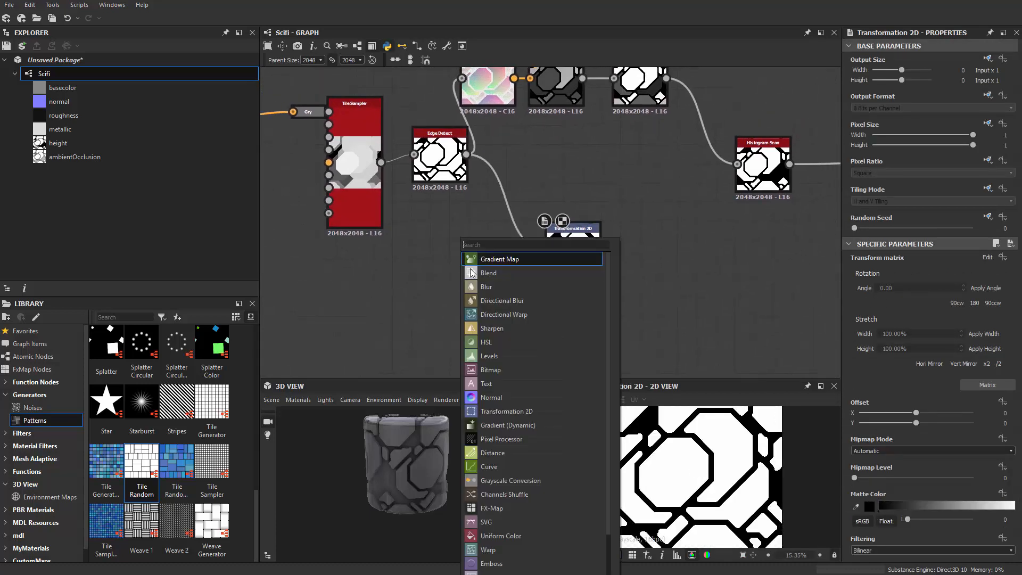
{"action": "type", "text": "edge"}
{"action": "key", "text": "Return"}
{"action": "left_click_drag", "start_coordinate": [466, 251], "coordinate": [475, 271]}
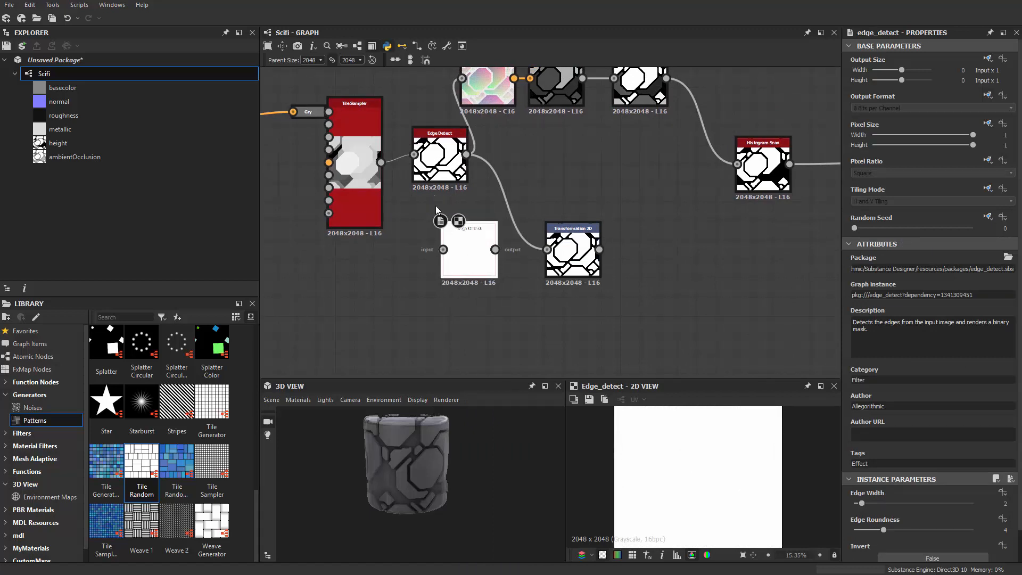
{"action": "left_click_drag", "start_coordinate": [382, 162], "coordinate": [443, 250]}
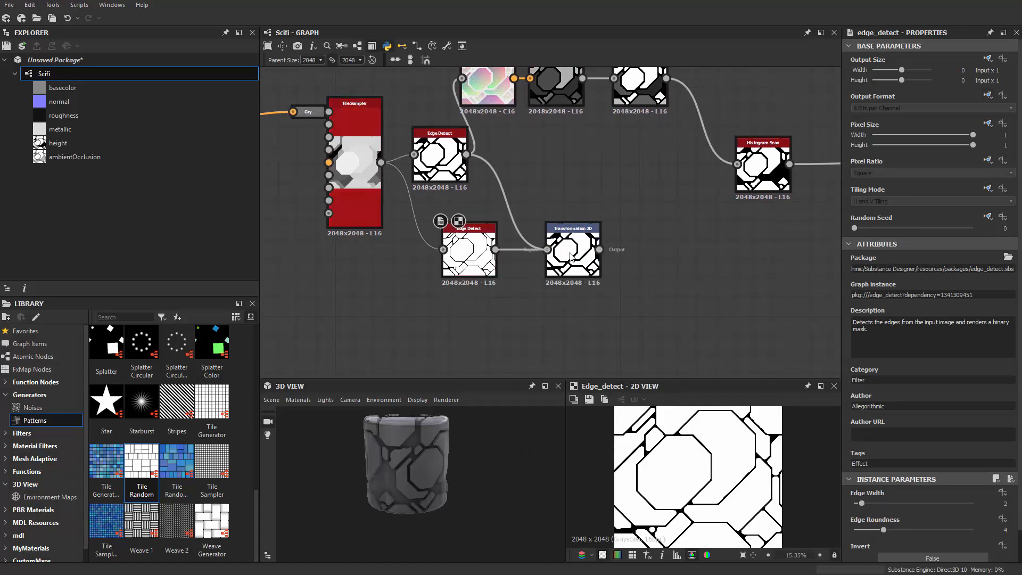
Scale the new Transformation 2D's pattern to roughly half size so it repeats, and place the node beneath the second Histogram Scan.
{"action": "middle_click_drag", "start_coordinate": [574, 267], "coordinate": [519, 245]}
{"action": "left_click", "coordinate": [519, 243]}
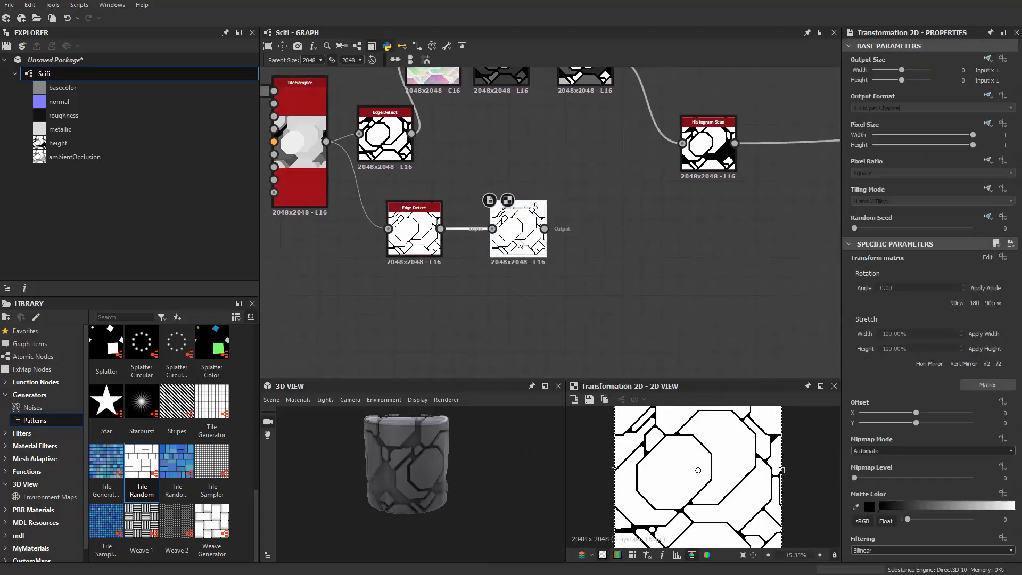
{"action": "scroll", "coordinate": [745, 475], "scroll_direction": "down", "scroll_amount": 3}
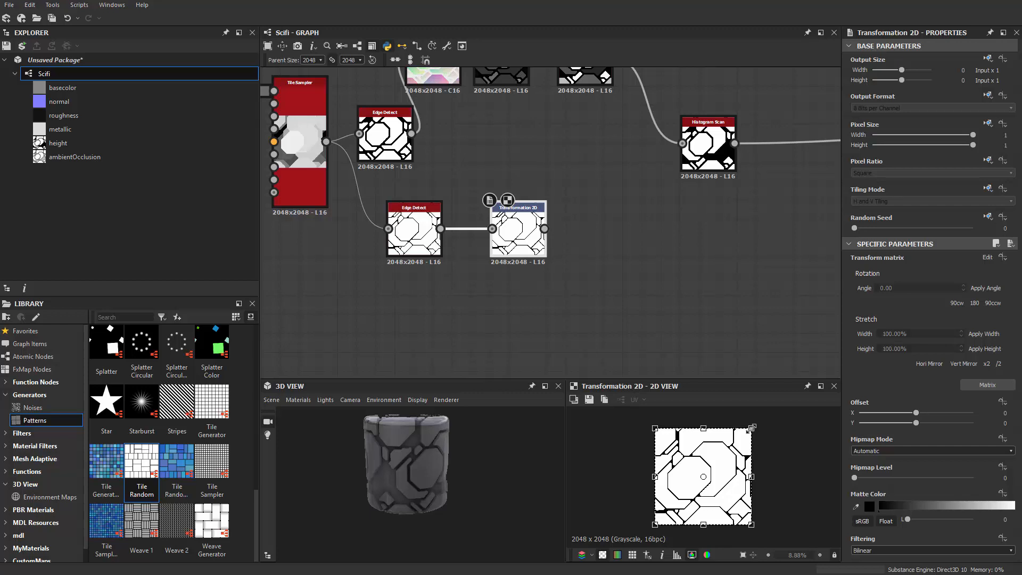
{"action": "left_click_drag", "start_coordinate": [751, 430], "coordinate": [702, 456]}
{"action": "middle_click_drag", "start_coordinate": [624, 322], "coordinate": [564, 338]}
{"action": "left_click_drag", "start_coordinate": [469, 243], "coordinate": [660, 243]}
{"action": "scroll", "coordinate": [660, 243], "scroll_direction": "up", "scroll_amount": 2}
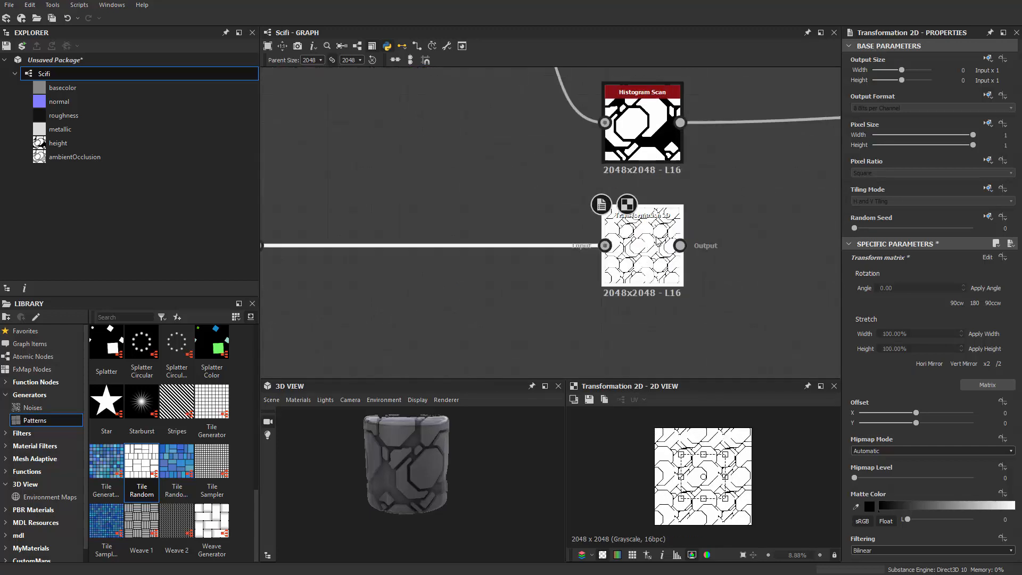
Add a Height Blend node with the second Histogram Scan feeding Height Top and the new Transformation 2D feeding Height Bottom.
{"action": "middle_click_drag", "start_coordinate": [658, 243], "coordinate": [517, 242]}
{"action": "key", "text": "space"}
{"action": "type", "text": "b"}
{"action": "key", "text": "BackSpace"}
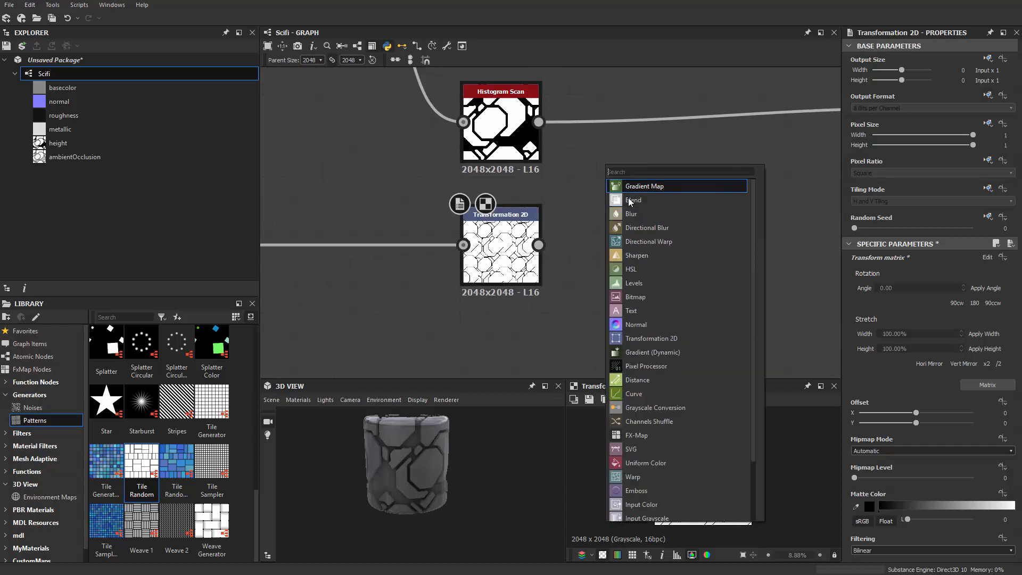
{"action": "type", "text": "heig"}
{"action": "key", "text": "Return"}
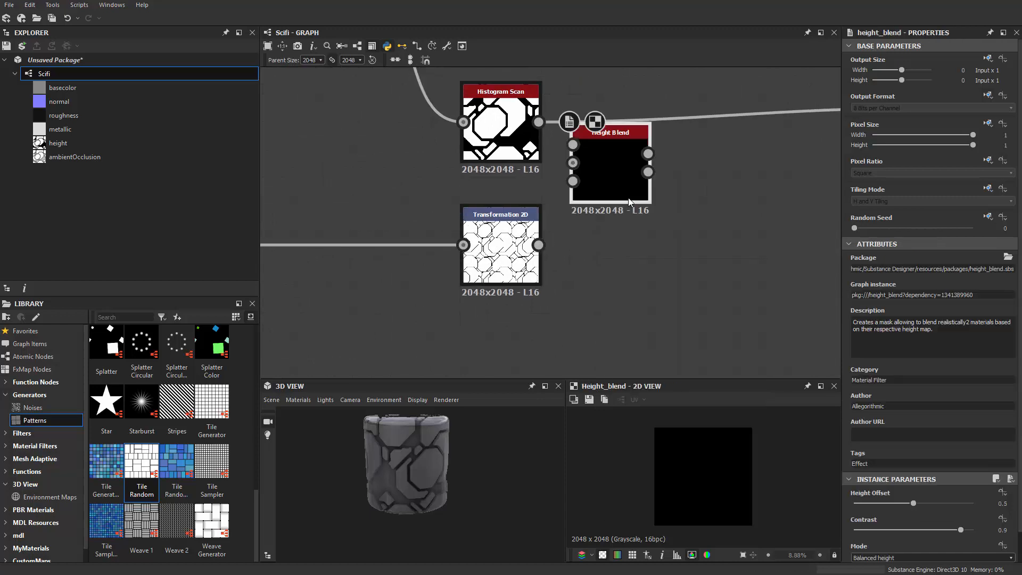
{"action": "left_click_drag", "start_coordinate": [513, 221], "coordinate": [513, 223]}
{"action": "left_click_drag", "start_coordinate": [539, 122], "coordinate": [613, 172]}
Feed the Blended Height output into the downstream Transformation 2D and set the Height Blend's Height Offset to 0.69.
{"action": "scroll", "coordinate": [754, 202], "scroll_direction": "down", "scroll_amount": 2}
{"action": "middle_click_drag", "start_coordinate": [754, 202], "coordinate": [490, 256]}
{"action": "scroll", "coordinate": [464, 240], "scroll_direction": "up", "scroll_amount": 2}
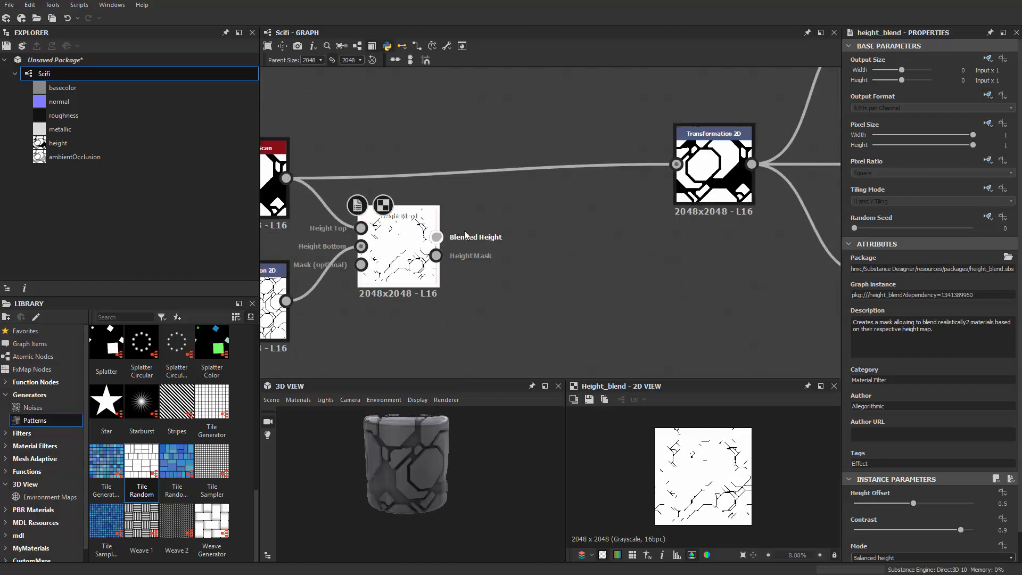
{"action": "middle_click_drag", "start_coordinate": [477, 295], "coordinate": [587, 260]}
{"action": "left_click_drag", "start_coordinate": [912, 503], "coordinate": [936, 503]}
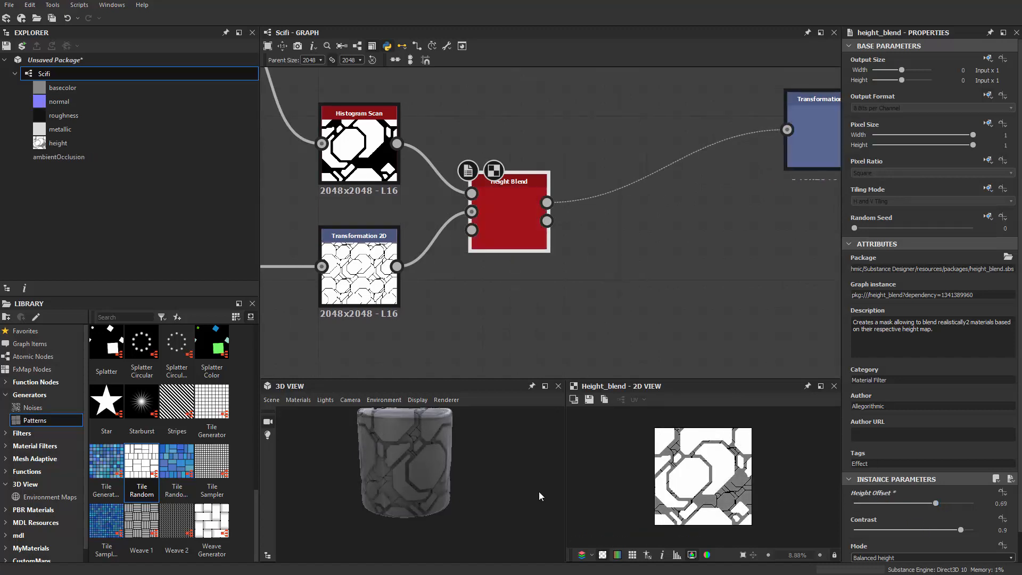
{"action": "scroll", "coordinate": [413, 466], "scroll_direction": "up", "scroll_amount": 10}
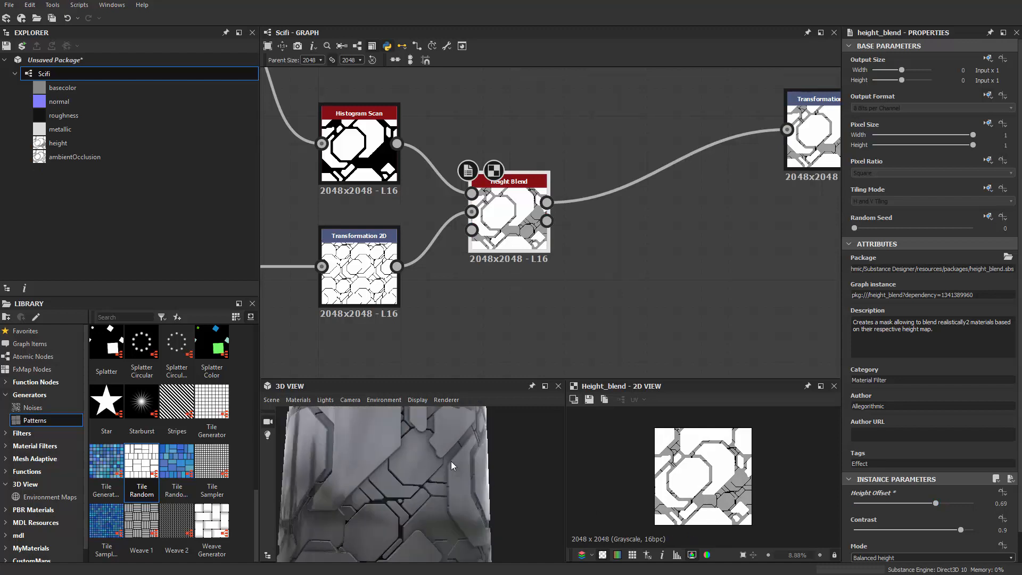
{"action": "left_click_drag", "start_coordinate": [452, 462], "coordinate": [461, 489]}
Set the Edge Roundness of the lower Edge Detect node to 1.36.
{"action": "middle_click_drag", "start_coordinate": [325, 313], "coordinate": [578, 286]}
{"action": "scroll", "coordinate": [578, 286], "scroll_direction": "up", "scroll_amount": 5}
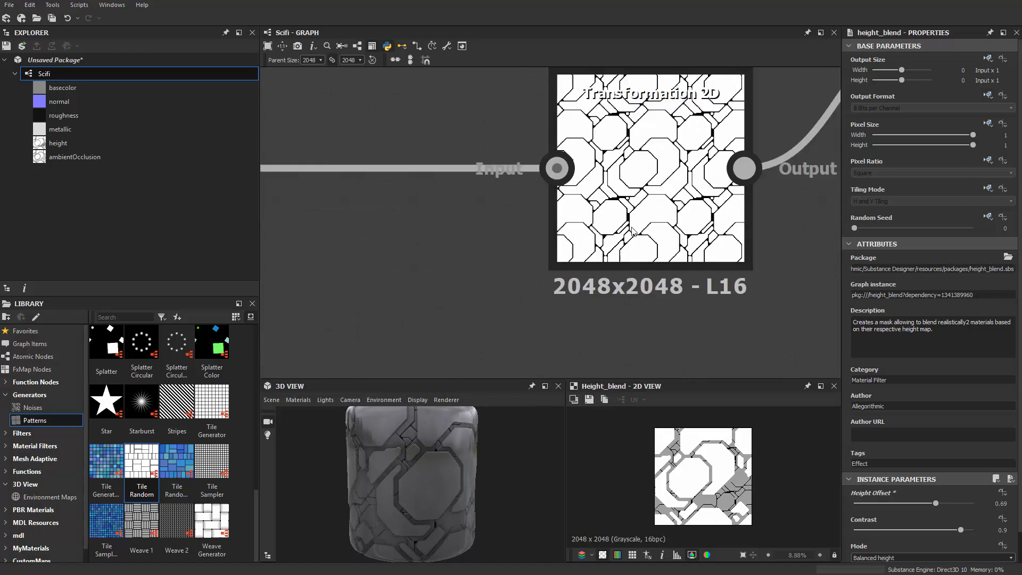
{"action": "scroll", "coordinate": [632, 231], "scroll_direction": "down", "scroll_amount": 3}
{"action": "middle_click_drag", "start_coordinate": [453, 288], "coordinate": [904, 316]}
{"action": "middle_click_drag", "start_coordinate": [536, 301], "coordinate": [570, 372]}
{"action": "middle_click_drag", "start_coordinate": [712, 297], "coordinate": [634, 341]}
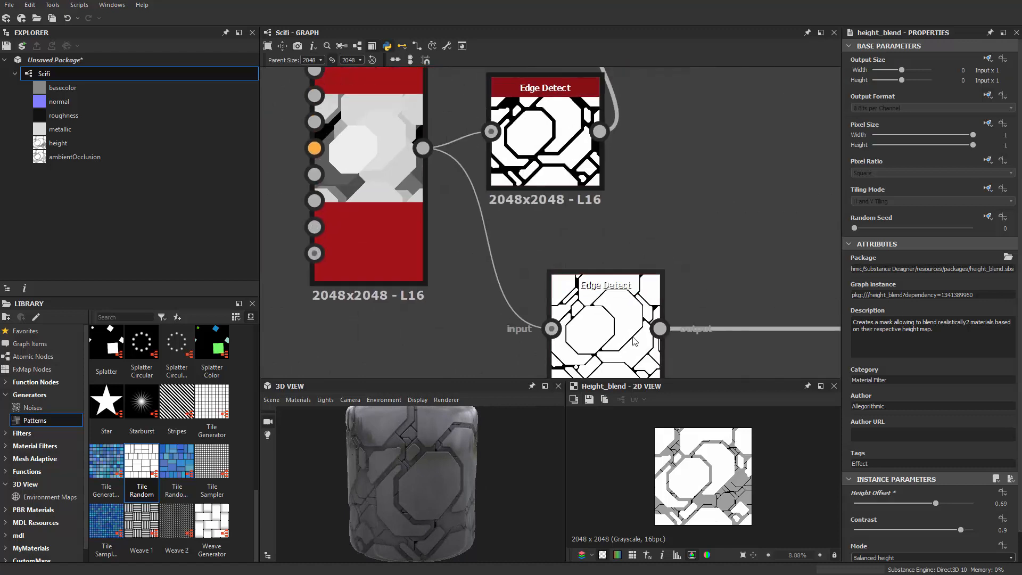
{"action": "left_click", "coordinate": [634, 341]}
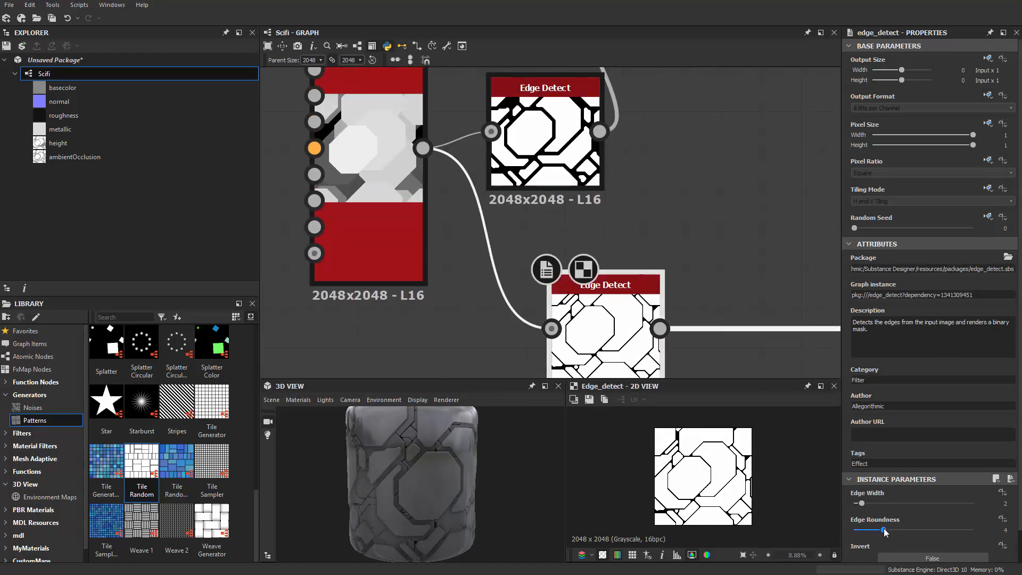
{"action": "left_click_drag", "start_coordinate": [883, 530], "coordinate": [866, 534]}
Inspect the blended panels on the cylinder and enlarge the 3D and 2D views by shrinking the graph area.
{"action": "scroll", "coordinate": [462, 491], "scroll_direction": "up", "scroll_amount": 5}
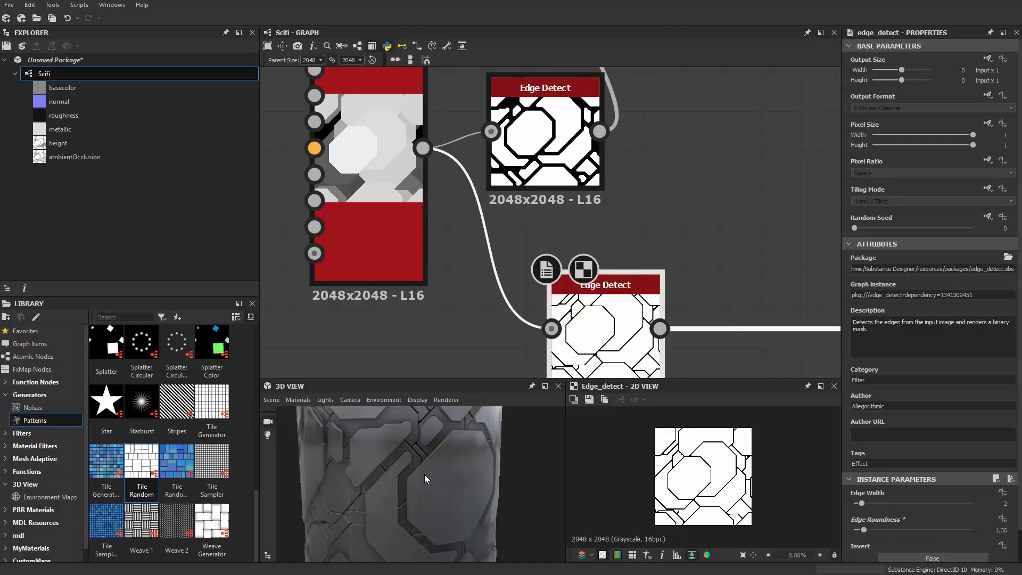
{"action": "left_click_drag", "start_coordinate": [465, 505], "coordinate": [367, 504]}
{"action": "scroll", "coordinate": [384, 504], "scroll_direction": "down", "scroll_amount": 6}
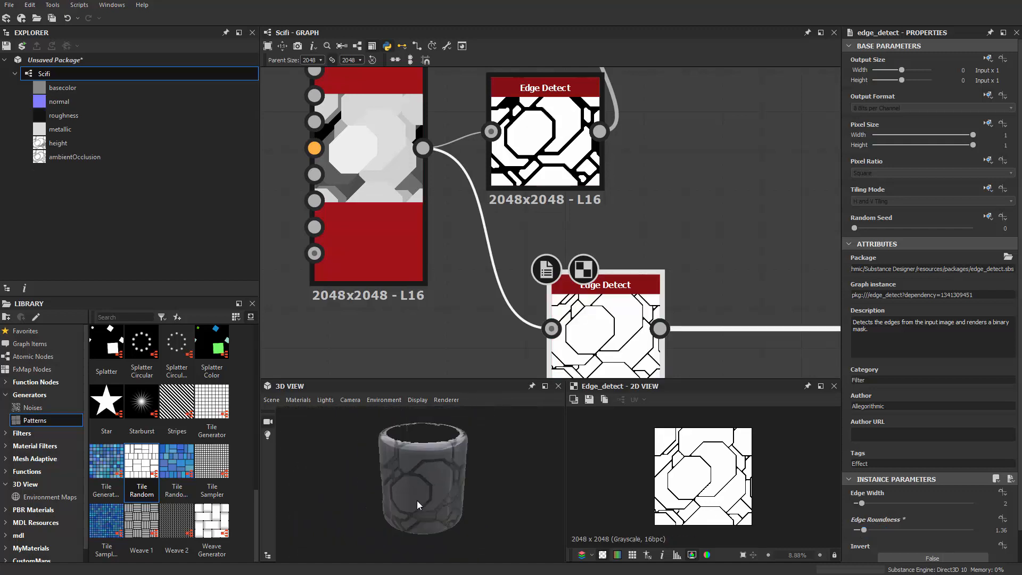
{"action": "left_click_drag", "start_coordinate": [448, 477], "coordinate": [446, 420]}
{"action": "left_click_drag", "start_coordinate": [453, 380], "coordinate": [454, 286]}
{"action": "left_click_drag", "start_coordinate": [556, 436], "coordinate": [503, 469]}
Examine the node chain from Flood Fill through Height Blend and the panel detail on the cylinder.
{"action": "scroll", "coordinate": [674, 208], "scroll_direction": "down", "scroll_amount": 5}
{"action": "middle_click_drag", "start_coordinate": [706, 190], "coordinate": [541, 180]}
{"action": "scroll", "coordinate": [580, 184], "scroll_direction": "down", "scroll_amount": 3}
{"action": "middle_click_drag", "start_coordinate": [674, 189], "coordinate": [512, 194]}
{"action": "scroll", "coordinate": [511, 190], "scroll_direction": "up", "scroll_amount": 2}
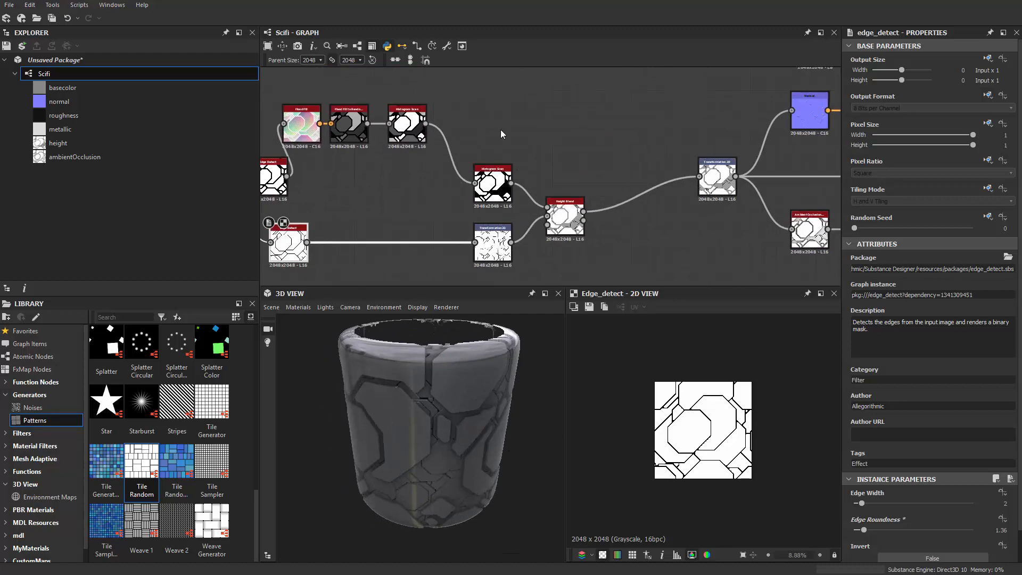
{"action": "middle_click_drag", "start_coordinate": [493, 130], "coordinate": [599, 171]}
{"action": "scroll", "coordinate": [602, 190], "scroll_direction": "up", "scroll_amount": 2}
{"action": "middle_click_drag", "start_coordinate": [524, 213], "coordinate": [456, 138]}
{"action": "scroll", "coordinate": [553, 179], "scroll_direction": "up", "scroll_amount": 5}
{"action": "scroll", "coordinate": [560, 182], "scroll_direction": "down", "scroll_amount": 4}
{"action": "scroll", "coordinate": [455, 396], "scroll_direction": "up", "scroll_amount": 1}
{"action": "scroll", "coordinate": [455, 396], "scroll_direction": "up", "scroll_amount": 1}
{"action": "left_click_drag", "start_coordinate": [455, 395], "coordinate": [460, 330]}
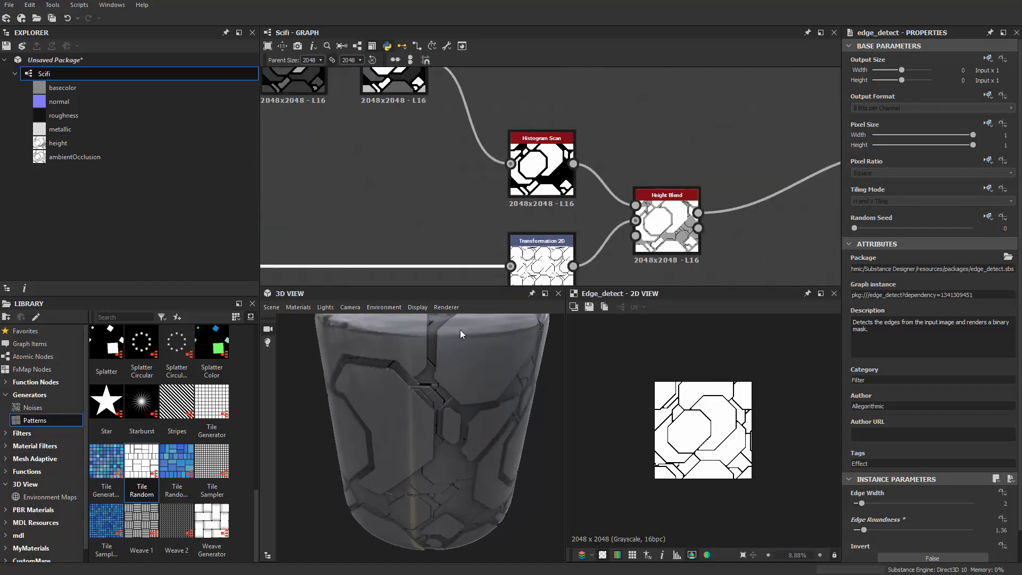
{"action": "scroll", "coordinate": [580, 213], "scroll_direction": "down", "scroll_amount": 1}
Move the second Histogram Scan up in line with the first one, directly after it.
{"action": "middle_click_drag", "start_coordinate": [581, 204], "coordinate": [574, 236]}
{"action": "left_click_drag", "start_coordinate": [555, 216], "coordinate": [498, 149]}
{"action": "middle_click_drag", "start_coordinate": [564, 138], "coordinate": [571, 183]}
{"action": "left_click_drag", "start_coordinate": [516, 190], "coordinate": [534, 170]}
{"action": "middle_click_drag", "start_coordinate": [534, 169], "coordinate": [520, 210]}
Add an Edge Detect node fed by the second Histogram Scan and set its Edge Width to 7.56.
{"action": "key", "text": "space"}
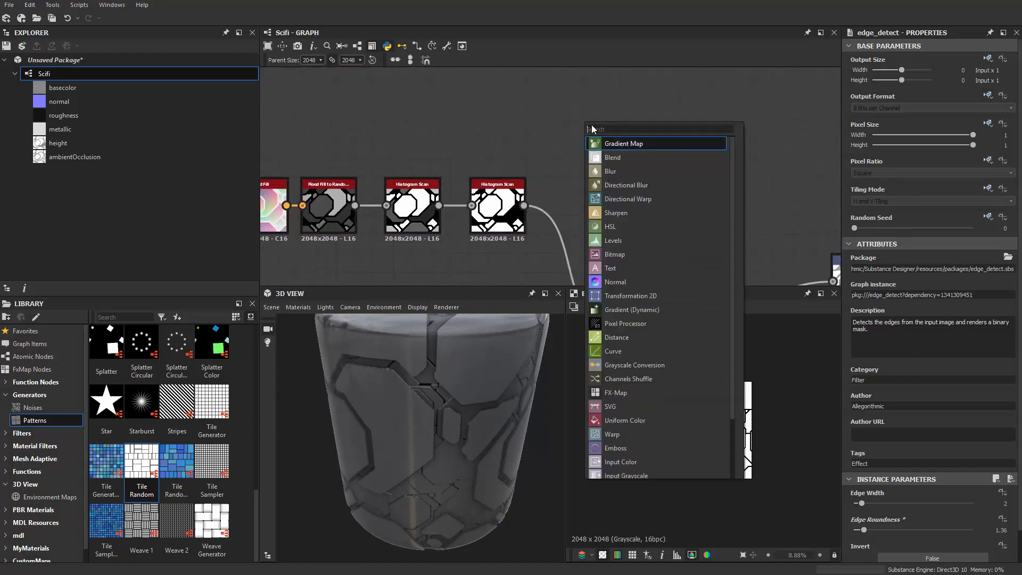
{"action": "type", "text": "ed"}
{"action": "left_click", "coordinate": [642, 148]}
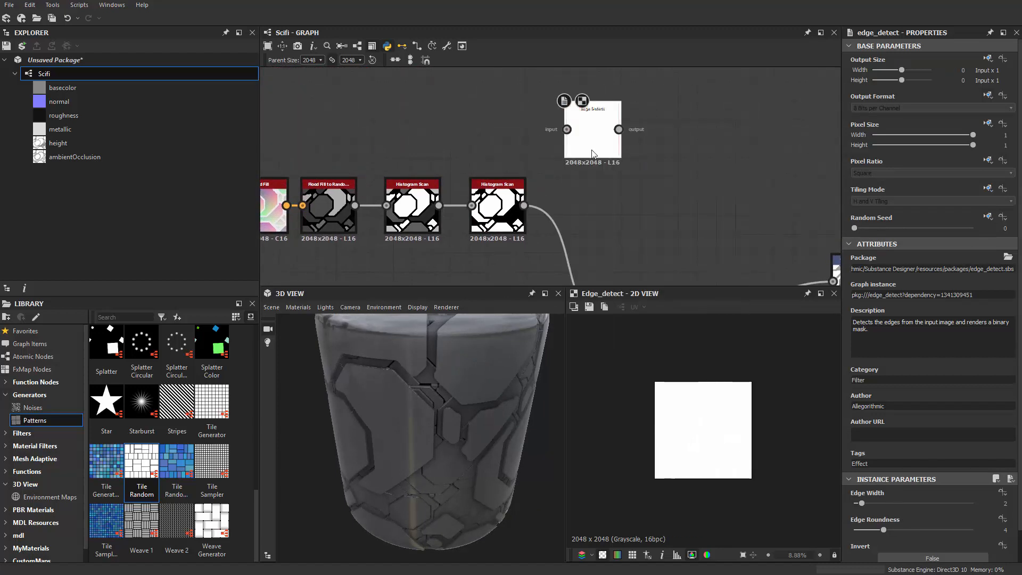
{"action": "left_click_drag", "start_coordinate": [584, 146], "coordinate": [522, 208]}
{"action": "middle_click_drag", "start_coordinate": [619, 199], "coordinate": [581, 195]}
{"action": "left_click_drag", "start_coordinate": [609, 143], "coordinate": [572, 172]}
{"action": "scroll", "coordinate": [572, 172], "scroll_direction": "up", "scroll_amount": 4}
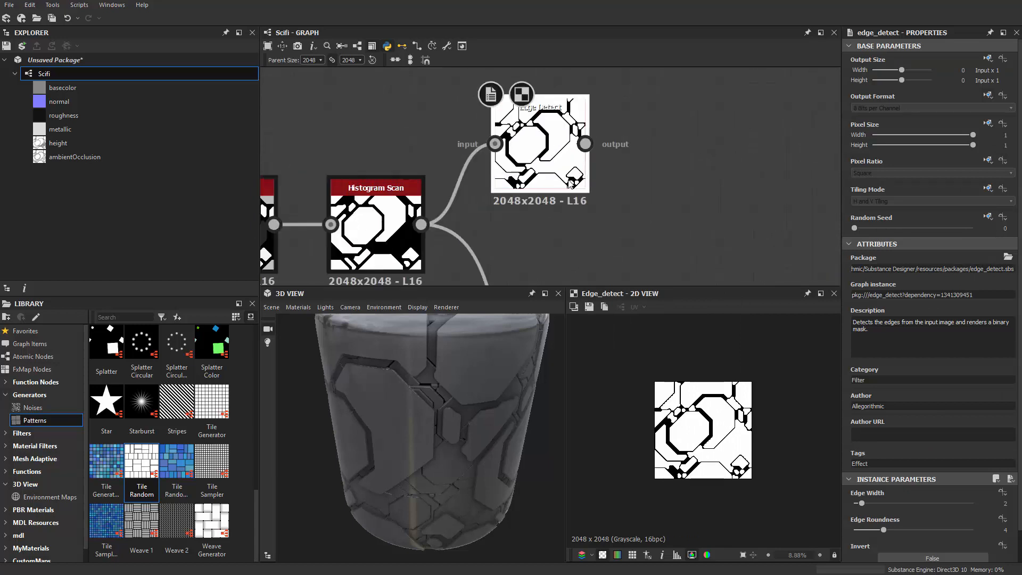
{"action": "left_click_drag", "start_coordinate": [862, 503], "coordinate": [908, 510]}
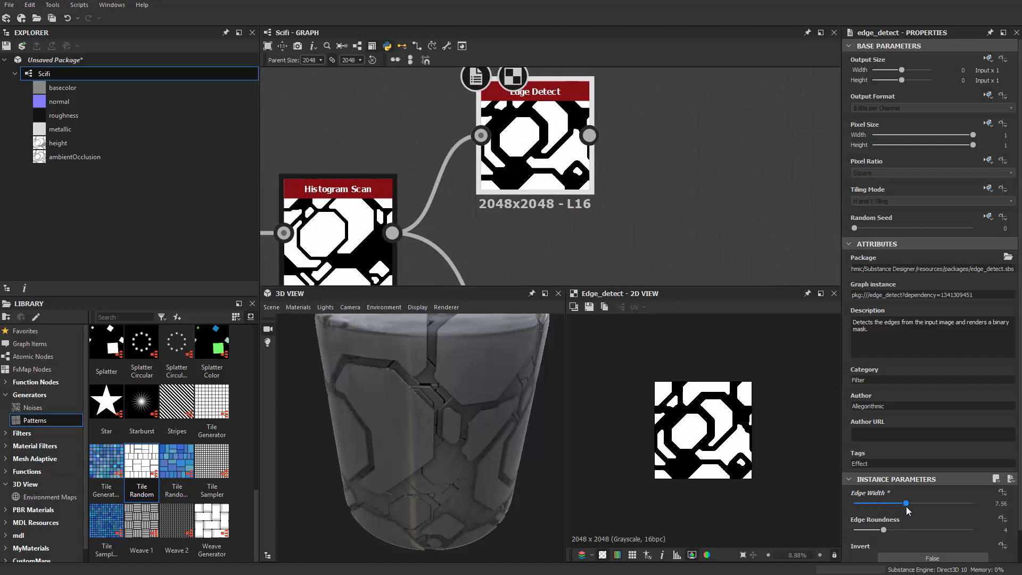
Add a Multiply Blend node with the new Edge Detect as foreground and the second Histogram Scan as background.
{"action": "scroll", "coordinate": [613, 195], "scroll_direction": "down", "scroll_amount": 2}
{"action": "middle_click_drag", "start_coordinate": [614, 187], "coordinate": [637, 141]}
{"action": "scroll", "coordinate": [638, 139], "scroll_direction": "up", "scroll_amount": 1}
{"action": "middle_click_drag", "start_coordinate": [581, 177], "coordinate": [568, 194]}
{"action": "key", "text": "space"}
{"action": "left_click", "coordinate": [656, 233]}
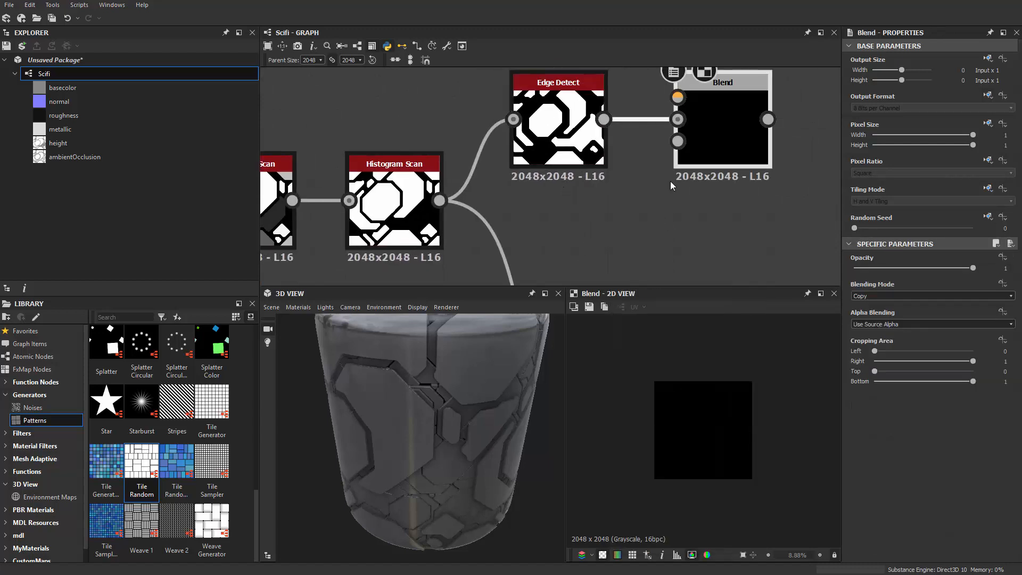
{"action": "left_click_drag", "start_coordinate": [672, 176], "coordinate": [639, 256]}
{"action": "left_click_drag", "start_coordinate": [440, 201], "coordinate": [643, 201]}
{"action": "left_click_drag", "start_coordinate": [604, 120], "coordinate": [644, 179]}
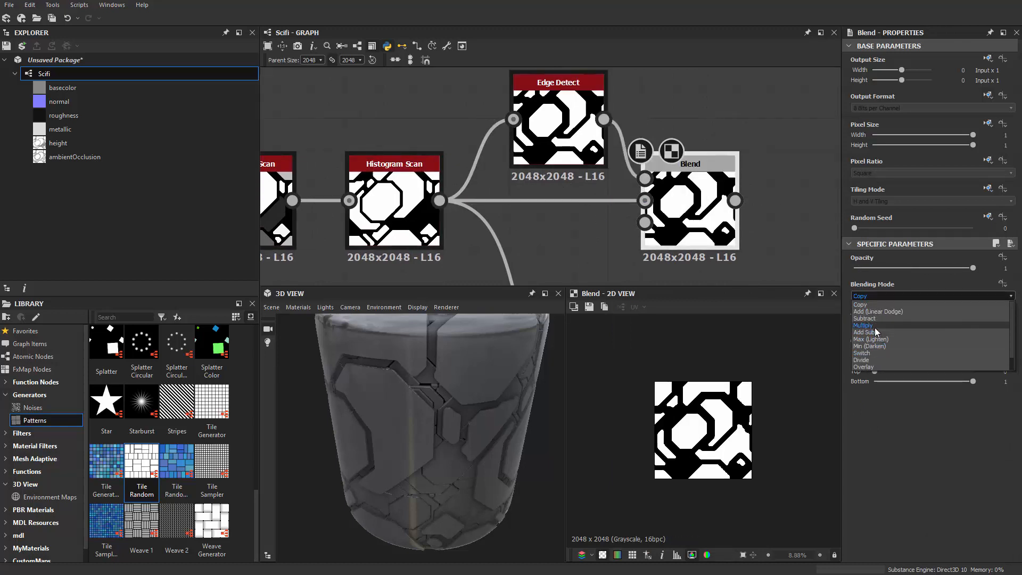
{"action": "left_click", "coordinate": [864, 326]}
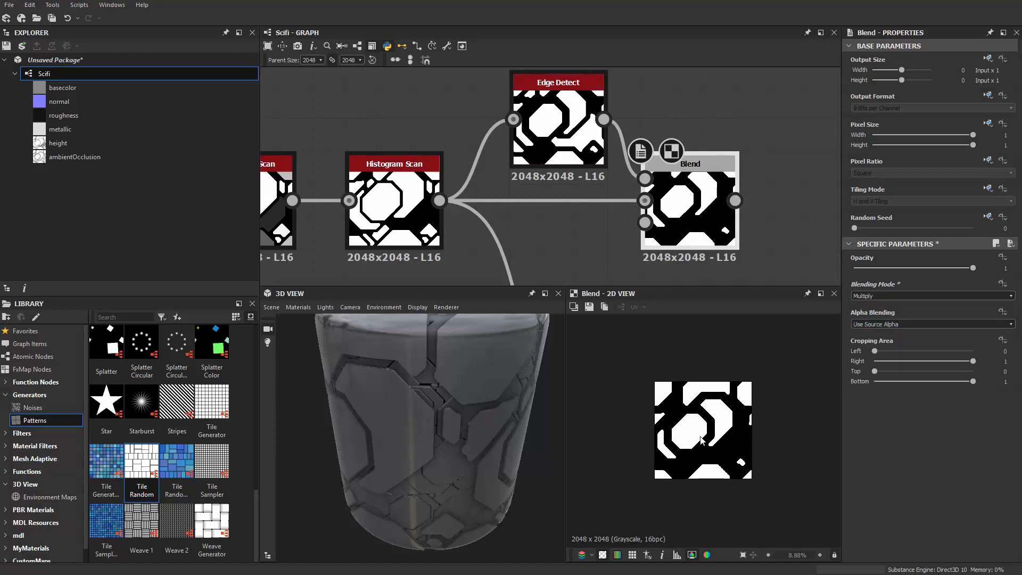
Examine the multiplied panel mask and the settings of the Edge Detect node feeding it.
{"action": "scroll", "coordinate": [704, 338], "scroll_direction": "up", "scroll_amount": 1}
{"action": "scroll", "coordinate": [545, 155], "scroll_direction": "down", "scroll_amount": 1}
{"action": "middle_click_drag", "start_coordinate": [549, 188], "coordinate": [553, 209]}
{"action": "scroll", "coordinate": [556, 200], "scroll_direction": "up", "scroll_amount": 2}
{"action": "left_click", "coordinate": [562, 150]}
{"action": "middle_click_drag", "start_coordinate": [613, 196], "coordinate": [610, 127]}
{"action": "scroll", "coordinate": [586, 209], "scroll_direction": "down", "scroll_amount": 1}
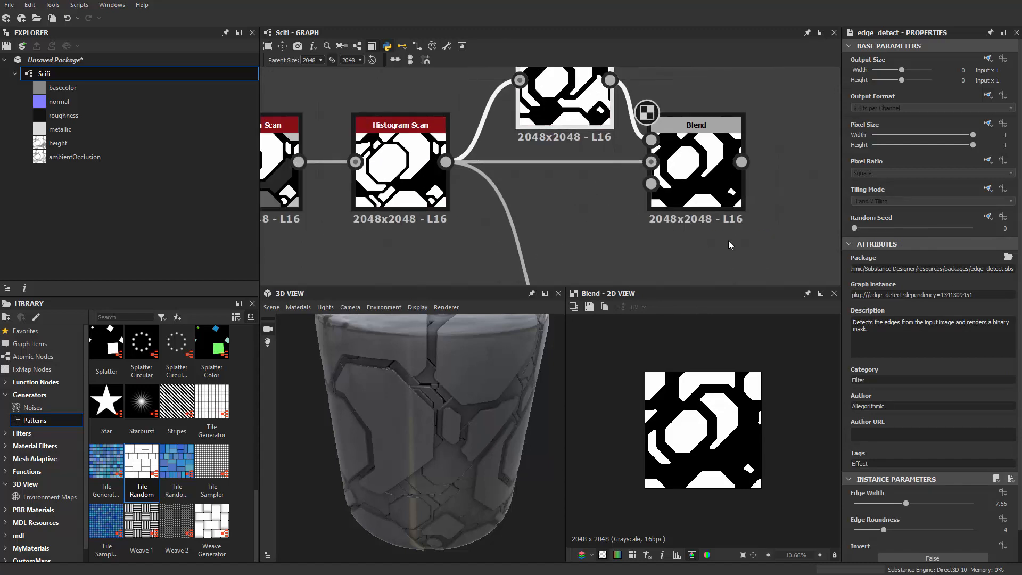
Add a second Height Blend combining the Blend as Height Top and the first Height Blend as Height Bottom, feeding the downstream Transformation 2D.
{"action": "scroll", "coordinate": [671, 263], "scroll_direction": "down", "scroll_amount": 3}
{"action": "middle_click_drag", "start_coordinate": [709, 255], "coordinate": [551, 170]}
{"action": "scroll", "coordinate": [557, 162], "scroll_direction": "up", "scroll_amount": 1}
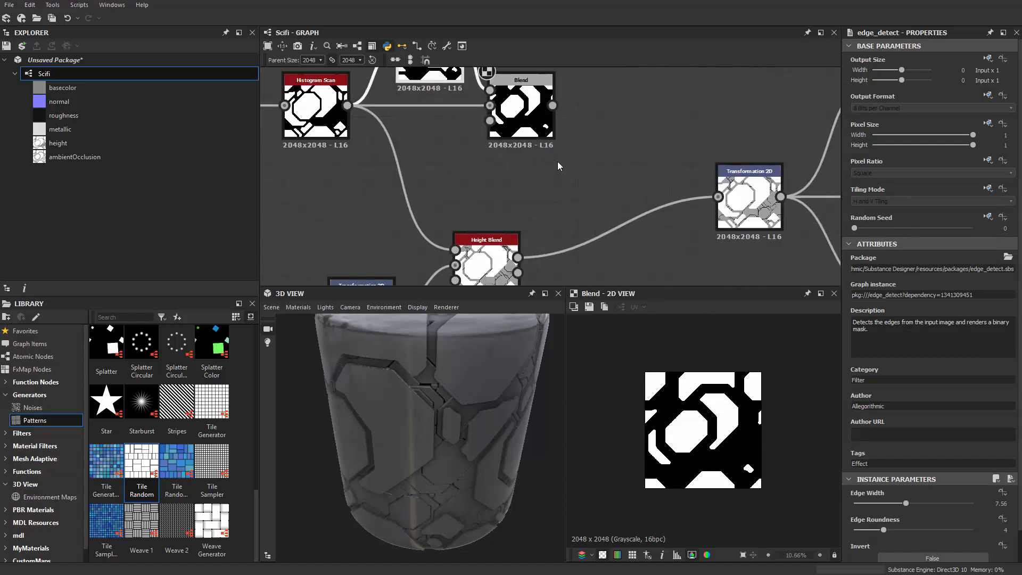
{"action": "key", "text": "space"}
{"action": "key", "text": "Escape"}
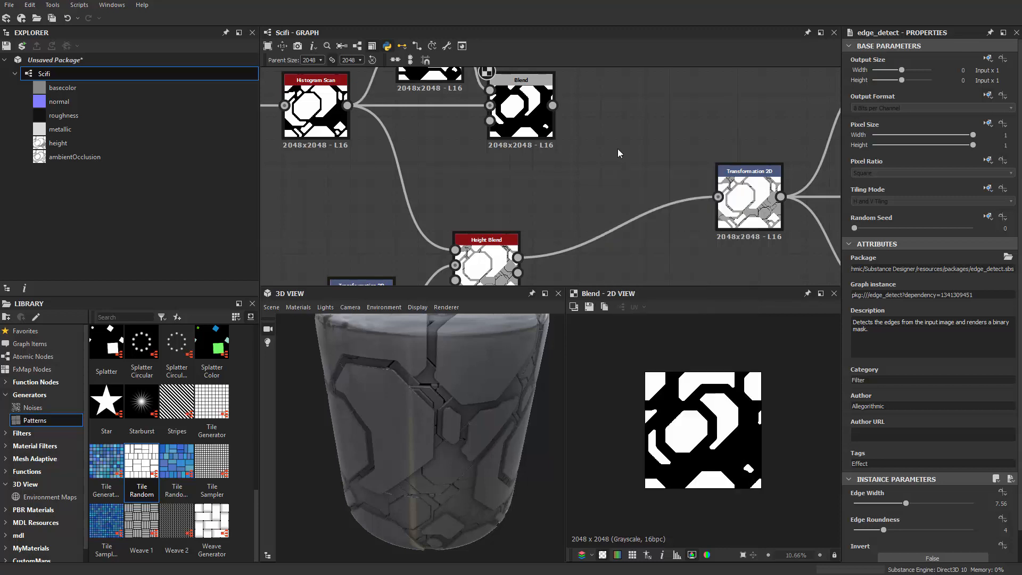
{"action": "key", "text": "space"}
{"action": "type", "text": "he"}
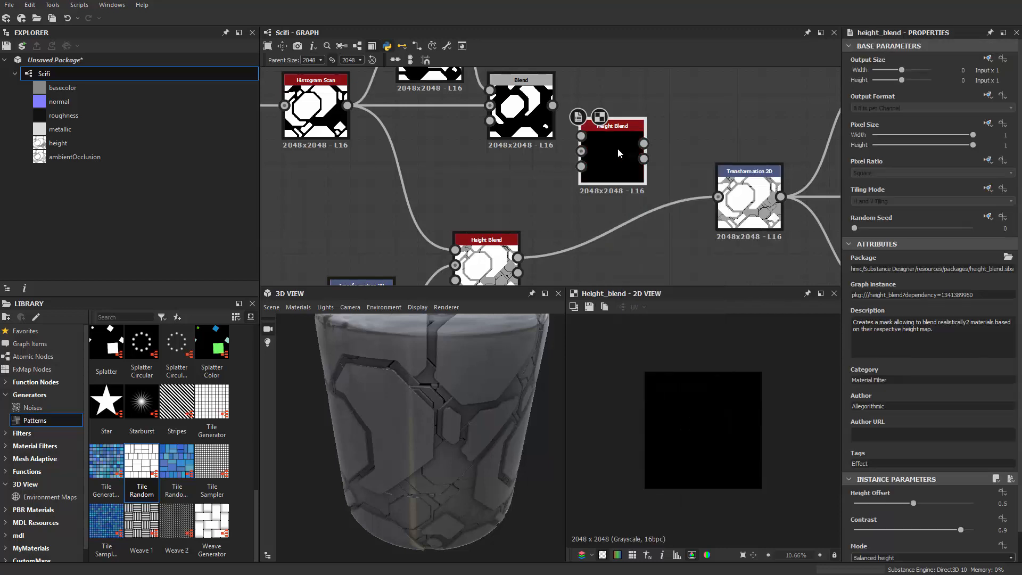
{"action": "left_click_drag", "start_coordinate": [553, 105], "coordinate": [518, 258]}
{"action": "left_click_drag", "start_coordinate": [759, 198], "coordinate": [756, 199]}
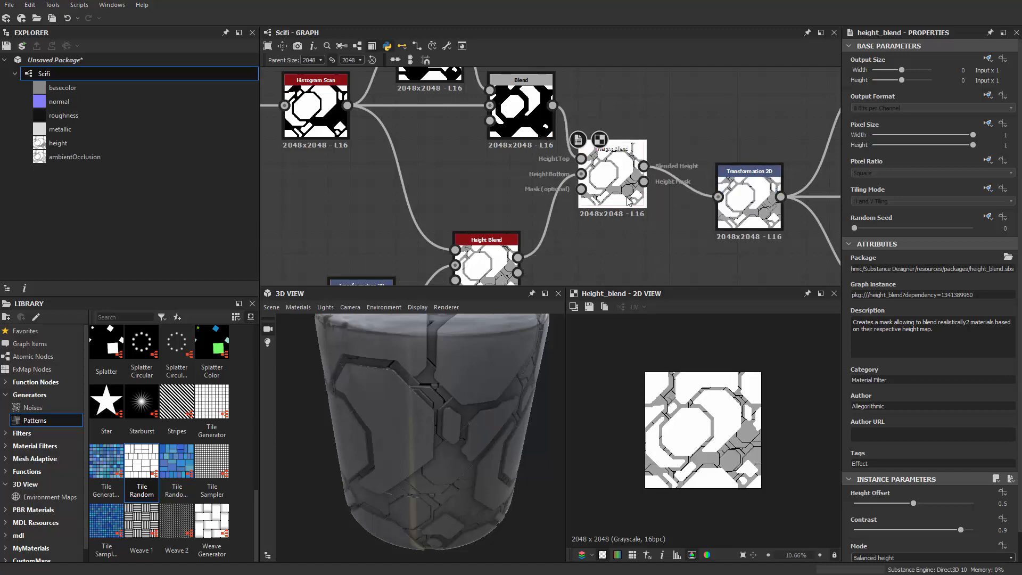
Set the second Height Blend's Height Offset to 0.69 and check the layered panels on the cylinder.
{"action": "left_click_drag", "start_coordinate": [919, 507], "coordinate": [937, 505]}
{"action": "left_click_drag", "start_coordinate": [442, 456], "coordinate": [492, 447]}
{"action": "scroll", "coordinate": [423, 420], "scroll_direction": "down", "scroll_amount": 4}
{"action": "scroll", "coordinate": [410, 471], "scroll_direction": "down", "scroll_amount": 3}
{"action": "scroll", "coordinate": [407, 466], "scroll_direction": "up", "scroll_amount": 5}
{"action": "scroll", "coordinate": [492, 446], "scroll_direction": "down", "scroll_amount": 1}
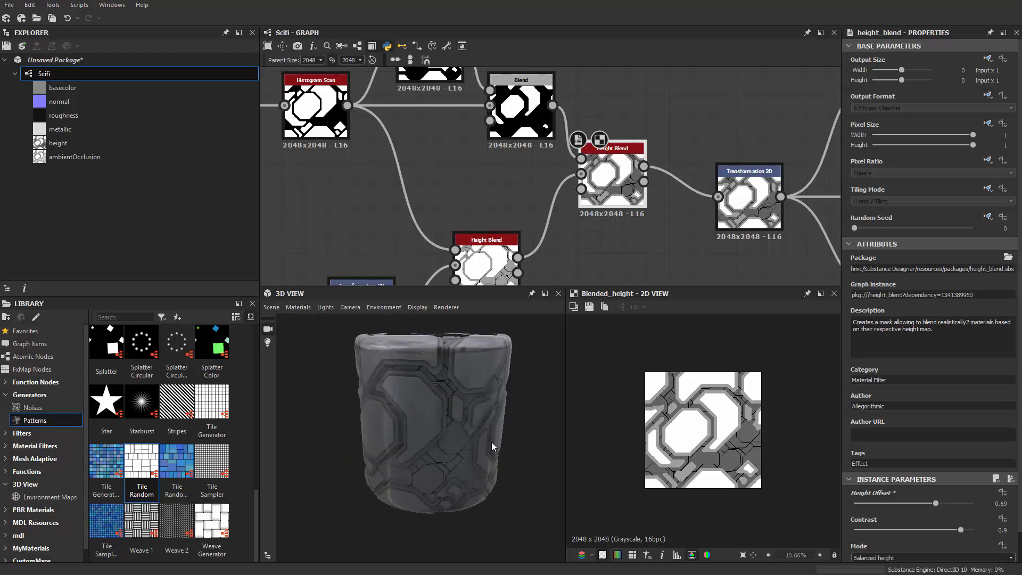
Increase the Height Depth of the Ambient Occlusion node slightly.
{"action": "middle_click_drag", "start_coordinate": [790, 114], "coordinate": [483, 297]}
{"action": "middle_click_drag", "start_coordinate": [610, 174], "coordinate": [602, 215]}
{"action": "scroll", "coordinate": [601, 218], "scroll_direction": "down", "scroll_amount": 2}
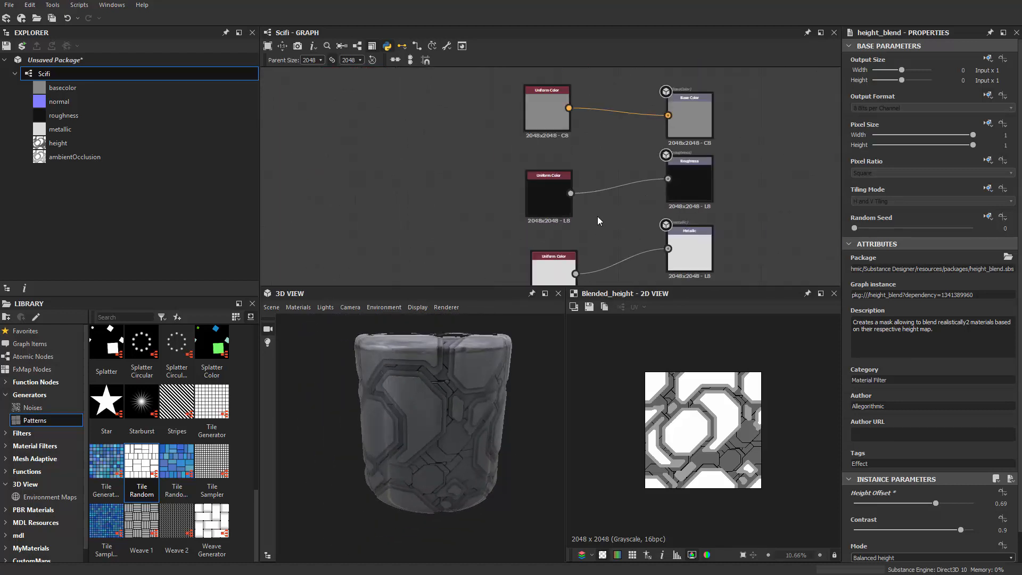
{"action": "scroll", "coordinate": [600, 221], "scroll_direction": "up", "scroll_amount": 1}
{"action": "middle_click_drag", "start_coordinate": [512, 250], "coordinate": [520, 88]}
{"action": "scroll", "coordinate": [522, 107], "scroll_direction": "down", "scroll_amount": 2}
{"action": "middle_click_drag", "start_coordinate": [527, 219], "coordinate": [553, 104]}
{"action": "scroll", "coordinate": [548, 193], "scroll_direction": "up", "scroll_amount": 3}
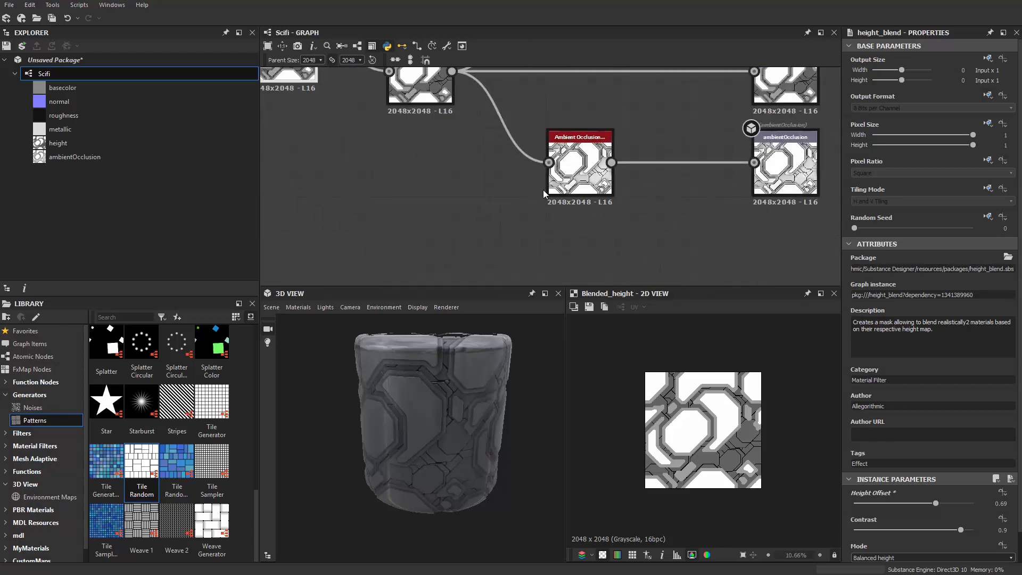
{"action": "left_click", "coordinate": [571, 183]}
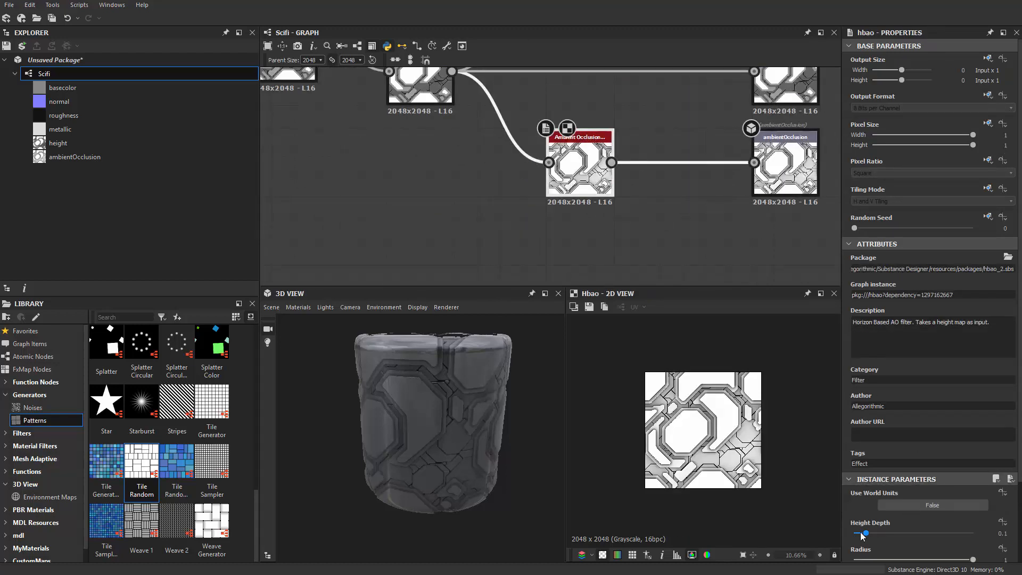
{"action": "left_click_drag", "start_coordinate": [864, 533], "coordinate": [875, 533]}
Check the output colour of the Uniform Color node feeding the Metallic output.
{"action": "middle_click_drag", "start_coordinate": [645, 88], "coordinate": [617, 186]}
{"action": "scroll", "coordinate": [619, 165], "scroll_direction": "up", "scroll_amount": 2}
{"action": "middle_click_drag", "start_coordinate": [625, 72], "coordinate": [623, 151]}
{"action": "scroll", "coordinate": [611, 173], "scroll_direction": "down", "scroll_amount": 1}
{"action": "middle_click_drag", "start_coordinate": [597, 202], "coordinate": [602, 265]}
{"action": "middle_click_drag", "start_coordinate": [597, 124], "coordinate": [620, 163]}
{"action": "left_click", "coordinate": [541, 198]}
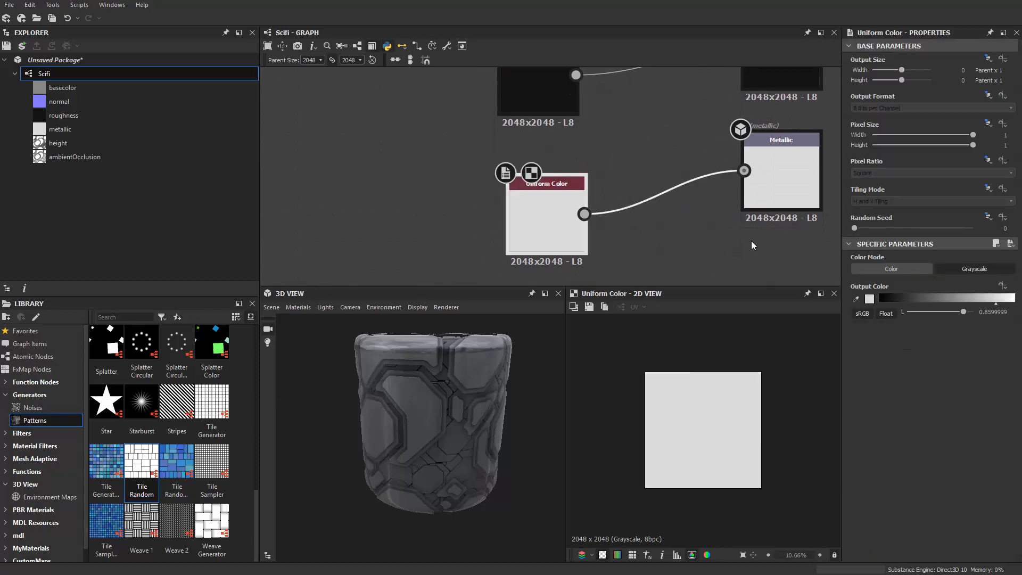
Set the Uniform Color feeding the Roughness output to 0.25 and check the cylinder's shading.
{"action": "middle_click_drag", "start_coordinate": [765, 242], "coordinate": [763, 214]}
{"action": "scroll", "coordinate": [654, 159], "scroll_direction": "down", "scroll_amount": 2}
{"action": "middle_click_drag", "start_coordinate": [653, 159], "coordinate": [667, 127]}
{"action": "double_click", "coordinate": [566, 183]}
{"action": "double_click", "coordinate": [586, 257]}
{"action": "scroll", "coordinate": [761, 229], "scroll_direction": "up", "scroll_amount": 1}
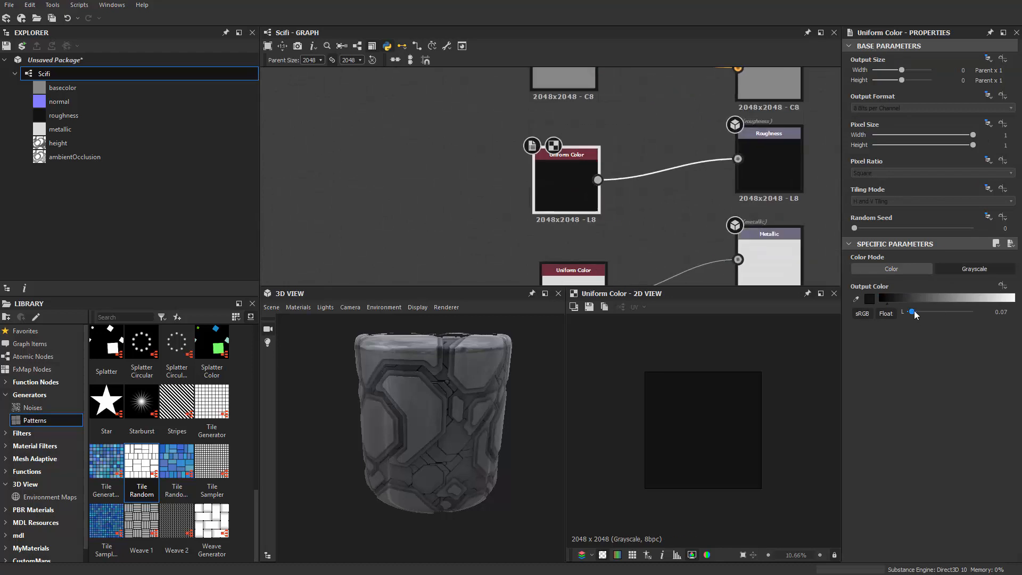
{"action": "left_click_drag", "start_coordinate": [915, 311], "coordinate": [924, 311]}
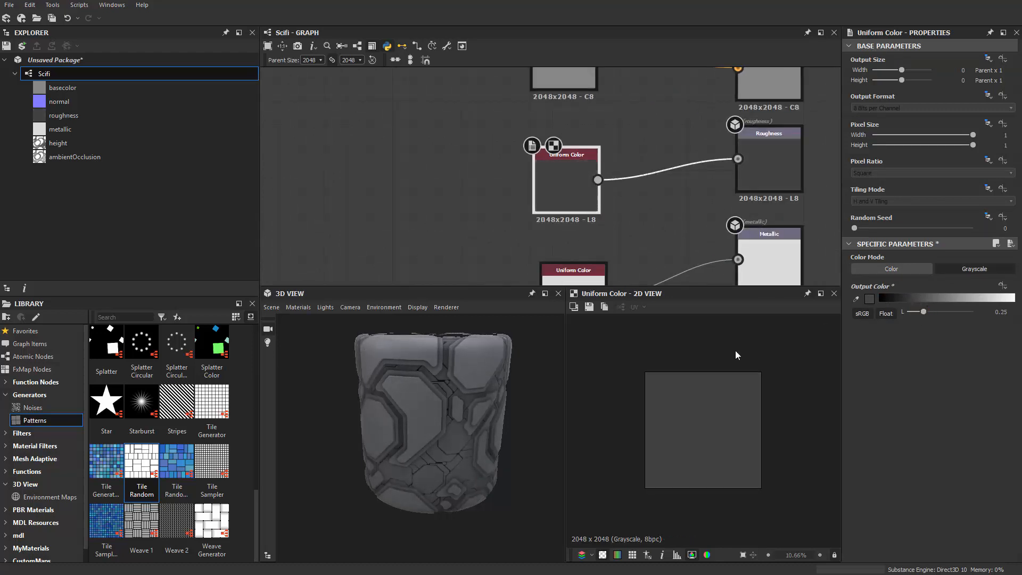
{"action": "left_click_drag", "start_coordinate": [444, 416], "coordinate": [519, 452]}
{"action": "scroll", "coordinate": [486, 163], "scroll_direction": "down", "scroll_amount": 5}
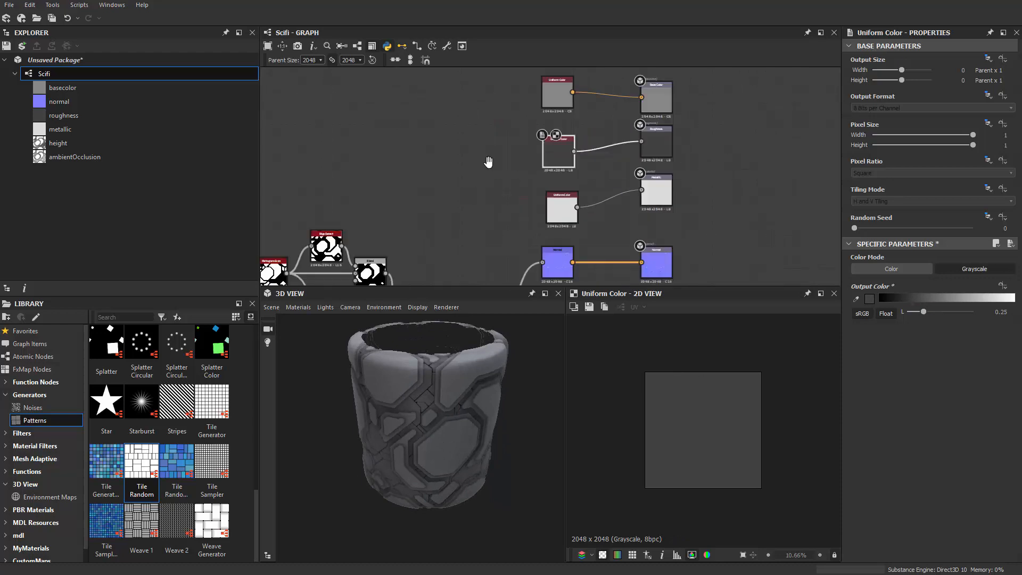
Move the pattern nodes further away from the output nodes and check the layered panels on the cylinder.
{"action": "left_click_drag", "start_coordinate": [340, 107], "coordinate": [603, 226]}
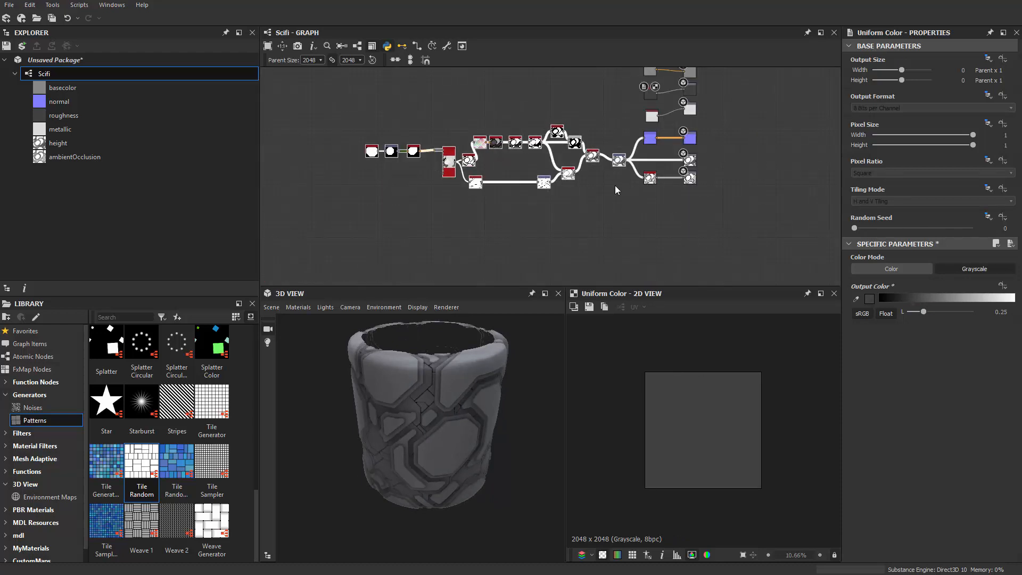
{"action": "left_click", "coordinate": [598, 167]}
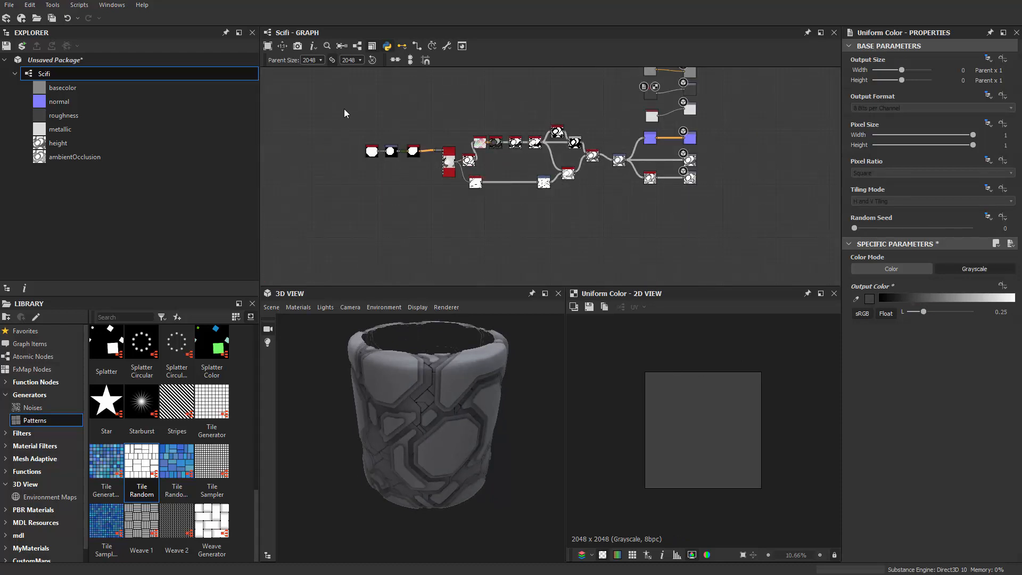
{"action": "left_click_drag", "start_coordinate": [344, 113], "coordinate": [622, 231]}
{"action": "mouse_move", "coordinate": [619, 163]}
{"action": "left_mouse_down"}
{"action": "mouse_move", "coordinate": [530, 162]}
{"action": "mouse_move", "coordinate": [607, 165]}
{"action": "left_mouse_up"}
{"action": "scroll", "coordinate": [445, 418], "scroll_direction": "up", "scroll_amount": 4}
{"action": "mouse_move", "coordinate": [446, 417]}
{"action": "left_mouse_down"}
{"action": "mouse_move", "coordinate": [472, 357]}
{"action": "mouse_move", "coordinate": [401, 369]}
{"action": "mouse_move", "coordinate": [421, 400]}
{"action": "mouse_move", "coordinate": [558, 413]}
{"action": "mouse_move", "coordinate": [522, 348]}
{"action": "mouse_move", "coordinate": [420, 434]}
{"action": "mouse_move", "coordinate": [471, 423]}
{"action": "mouse_move", "coordinate": [462, 350]}
{"action": "mouse_move", "coordinate": [442, 398]}
{"action": "left_mouse_up"}
{"action": "scroll", "coordinate": [422, 405], "scroll_direction": "down", "scroll_amount": 4}
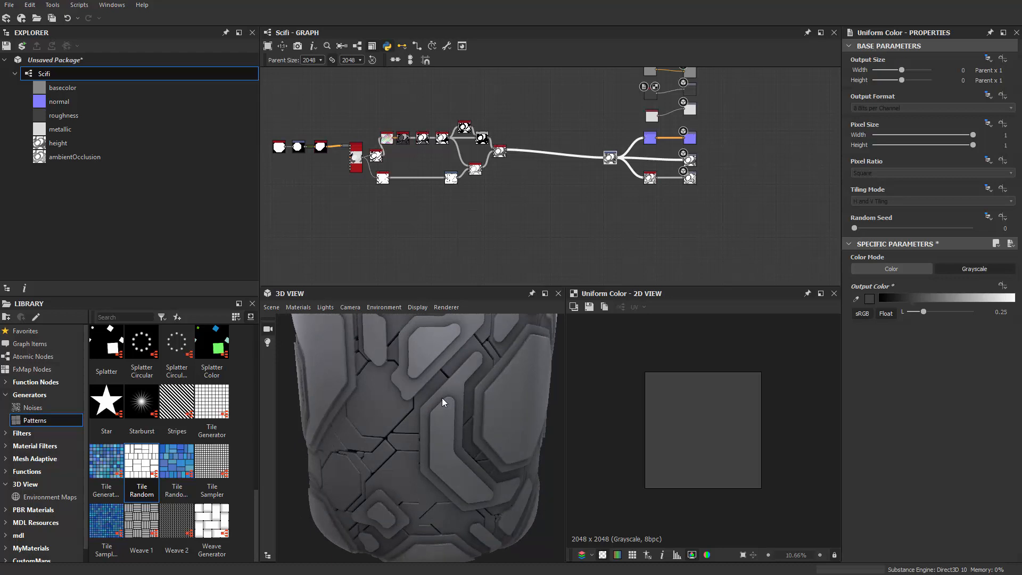
{"action": "scroll", "coordinate": [452, 390], "scroll_direction": "down", "scroll_amount": 5}
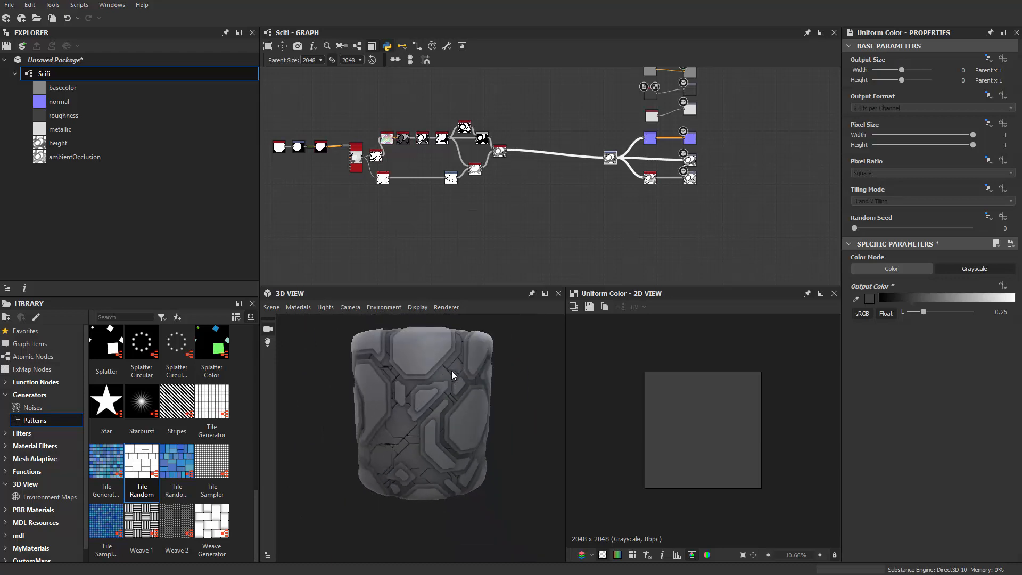
{"action": "left_click_drag", "start_coordinate": [452, 370], "coordinate": [455, 400]}
{"action": "scroll", "coordinate": [541, 216], "scroll_direction": "up", "scroll_amount": 2}
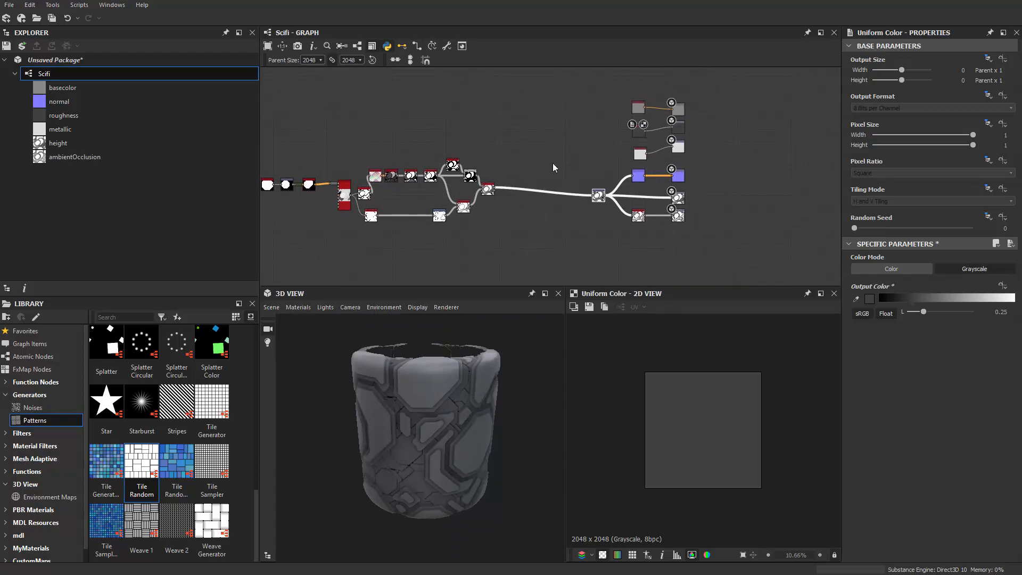
Add a Base Material node to the graph and place it in the free space beside the Uniform Color nodes.
{"action": "scroll", "coordinate": [580, 126], "scroll_direction": "up", "scroll_amount": 3}
{"action": "key", "text": "space"}
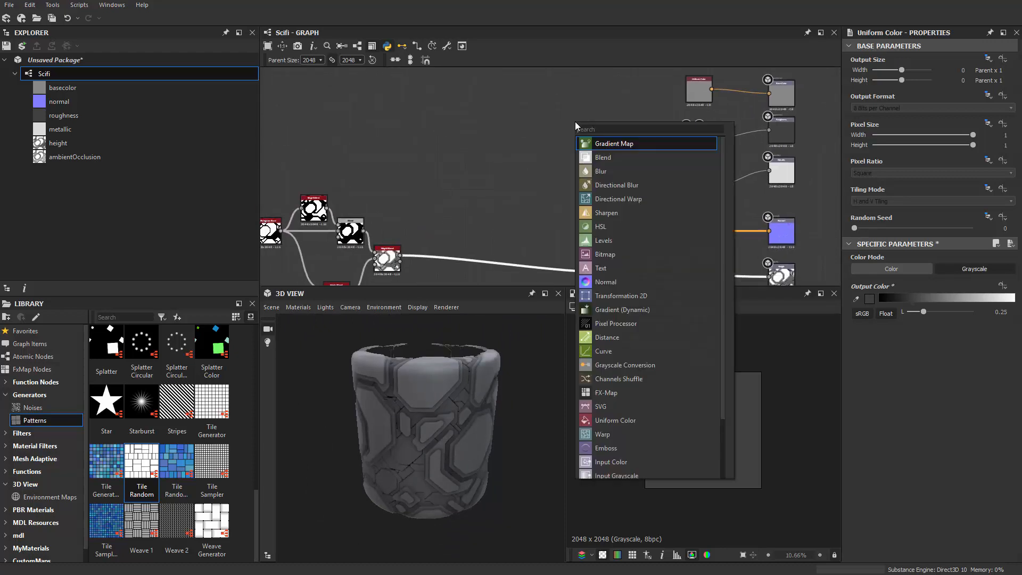
{"action": "type", "text": "base"}
{"action": "key", "text": "Down"}
{"action": "key", "text": "Down"}
{"action": "key", "text": "Down"}
{"action": "key", "text": "Down"}
{"action": "key", "text": "Down"}
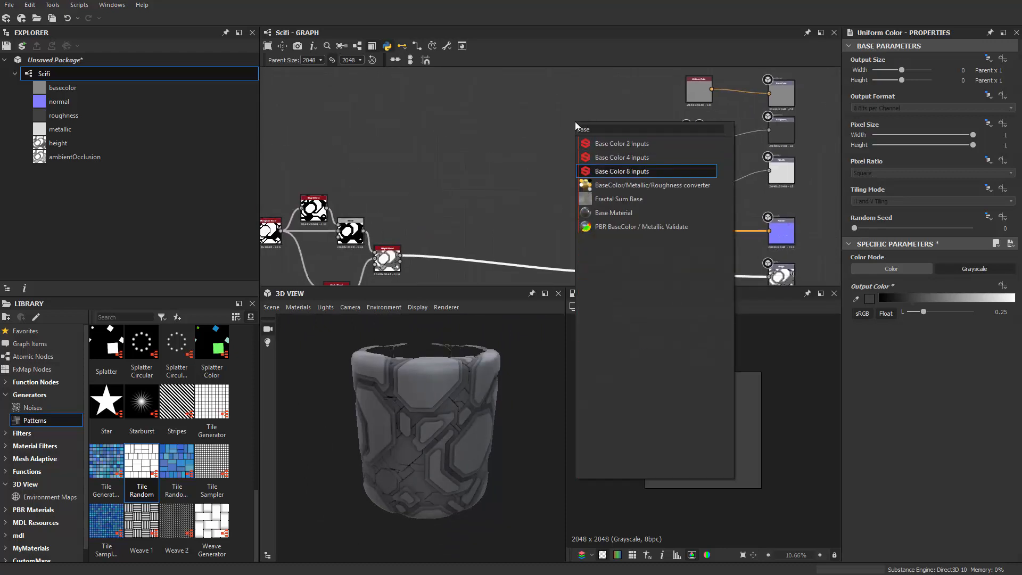
{"action": "key", "text": "Return"}
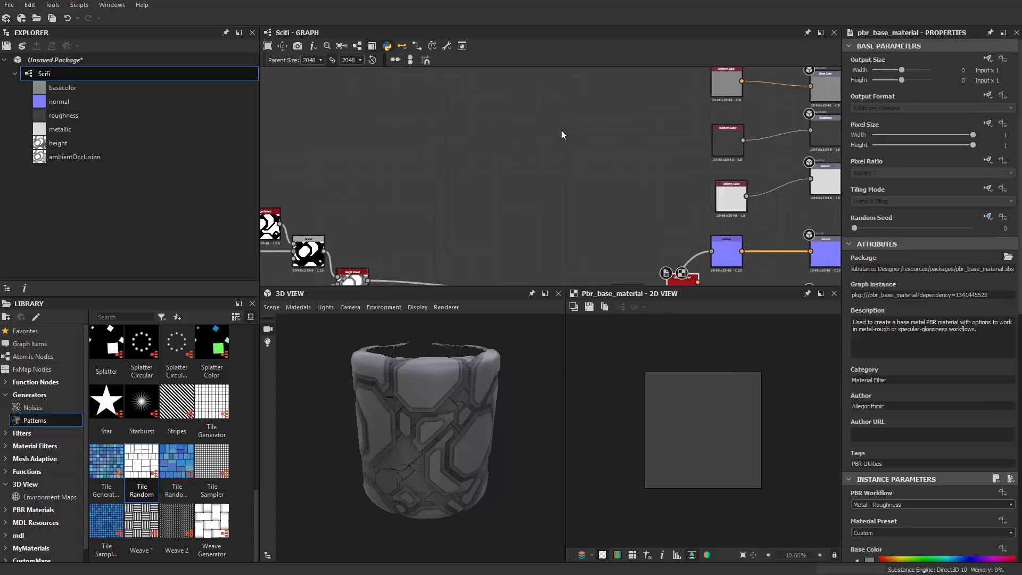
{"action": "scroll", "coordinate": [629, 162], "scroll_direction": "down", "scroll_amount": 2}
{"action": "middle_click_drag", "start_coordinate": [654, 246], "coordinate": [631, 214]}
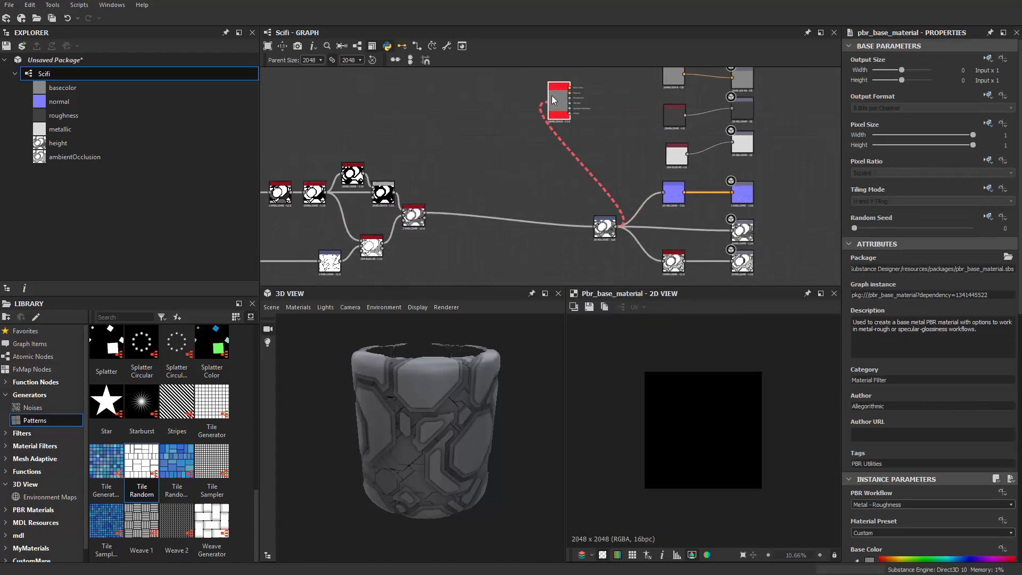
Examine the Base Material node's outputs and compare them with the Uniform Color nodes and the graph's output nodes.
{"action": "scroll", "coordinate": [578, 151], "scroll_direction": "up", "scroll_amount": 2}
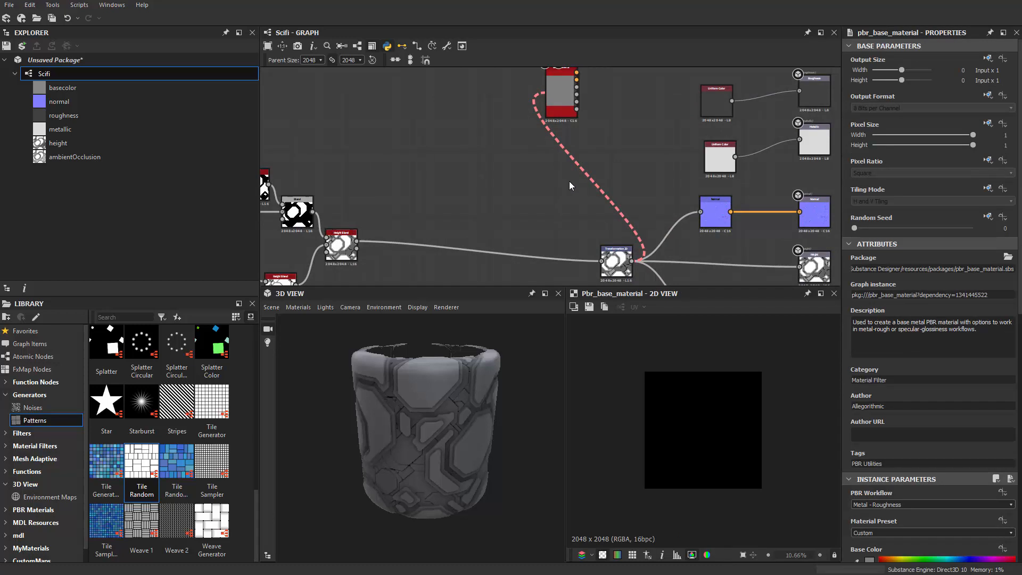
{"action": "scroll", "coordinate": [545, 117], "scroll_direction": "up", "scroll_amount": 5}
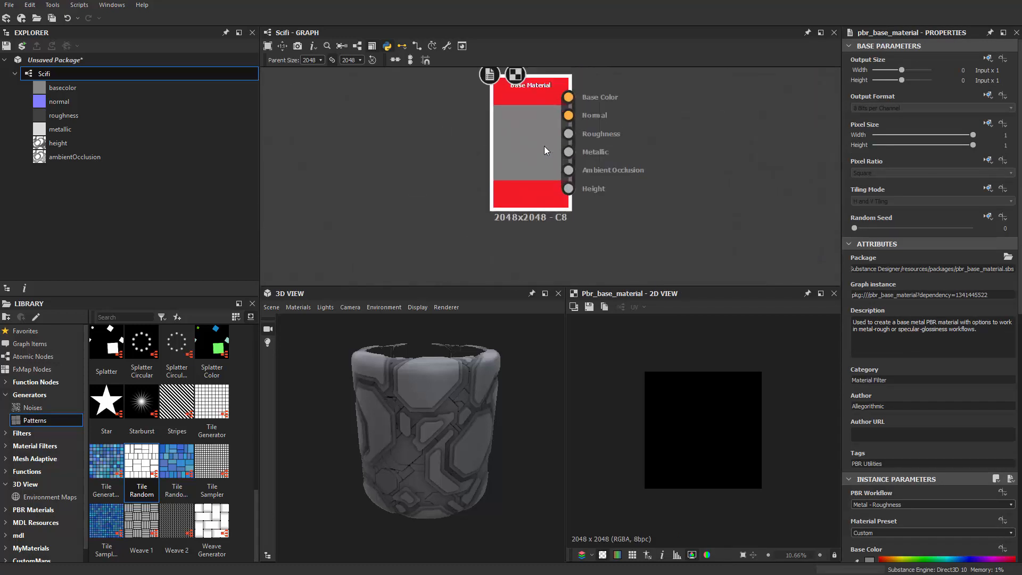
{"action": "scroll", "coordinate": [947, 442], "scroll_direction": "down", "scroll_amount": 5}
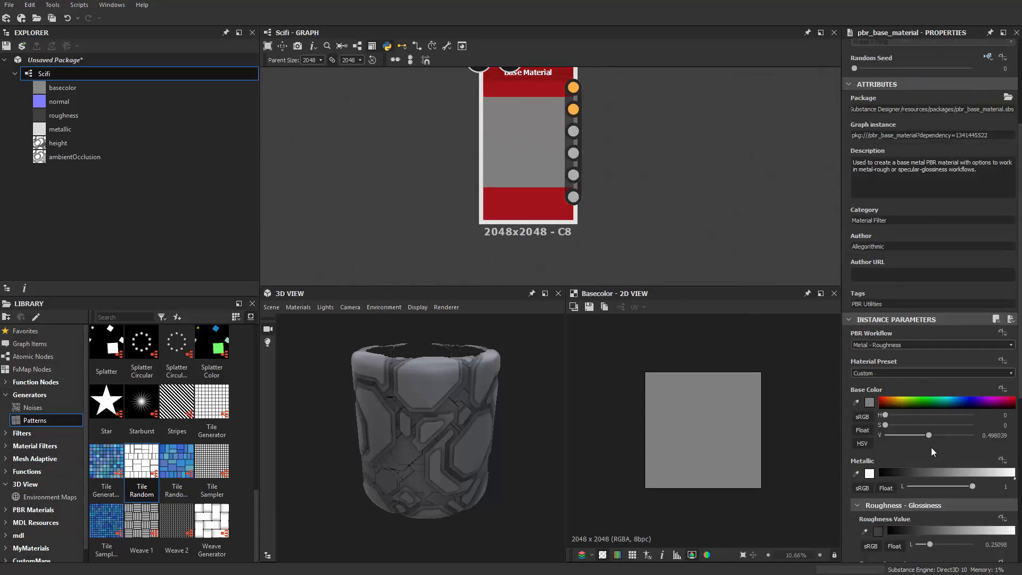
{"action": "scroll", "coordinate": [911, 405], "scroll_direction": "down", "scroll_amount": 6}
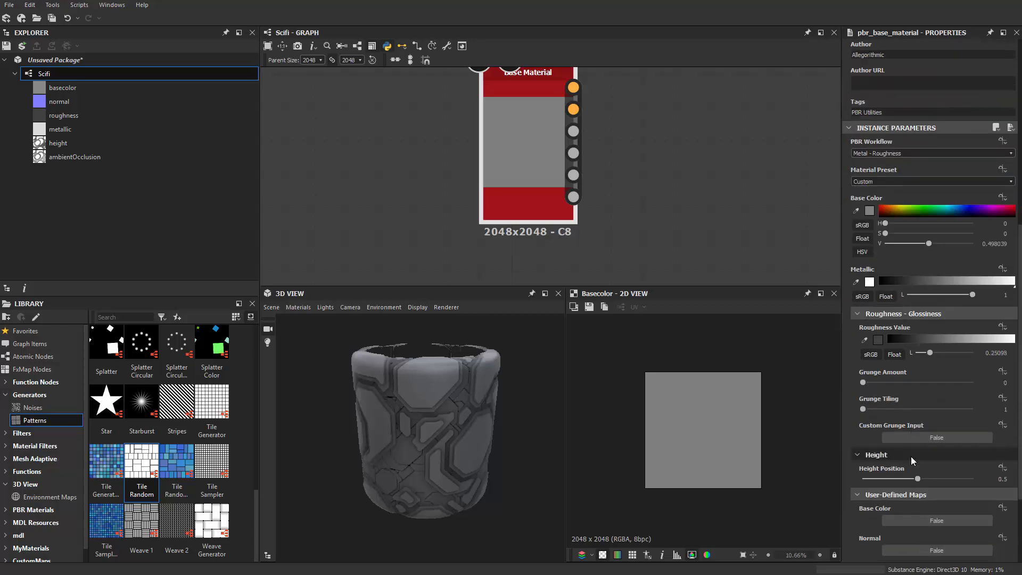
{"action": "scroll", "coordinate": [628, 162], "scroll_direction": "up", "scroll_amount": 2}
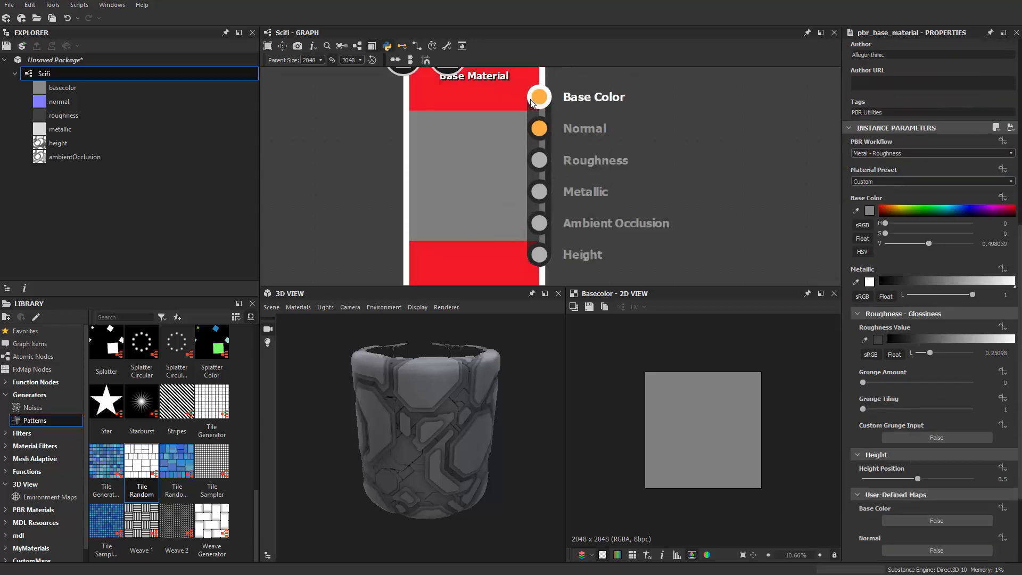
{"action": "scroll", "coordinate": [548, 175], "scroll_direction": "down", "scroll_amount": 2}
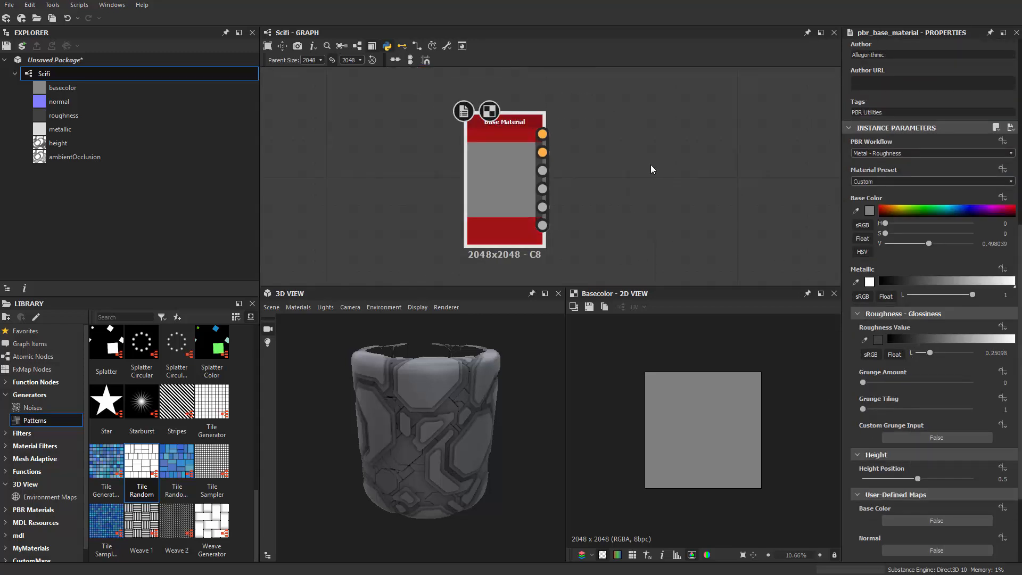
{"action": "scroll", "coordinate": [653, 170], "scroll_direction": "down", "scroll_amount": 2}
{"action": "middle_click_drag", "start_coordinate": [618, 196], "coordinate": [472, 55]}
{"action": "middle_click_drag", "start_coordinate": [719, 258], "coordinate": [525, 112]}
{"action": "middle_click_drag", "start_coordinate": [680, 86], "coordinate": [637, 199]}
{"action": "middle_click_drag", "start_coordinate": [761, 194], "coordinate": [768, 111]}
{"action": "scroll", "coordinate": [630, 168], "scroll_direction": "up", "scroll_amount": 1}
{"action": "scroll", "coordinate": [564, 217], "scroll_direction": "down", "scroll_amount": 4}
{"action": "middle_click_drag", "start_coordinate": [564, 240], "coordinate": [709, 384]}
{"action": "scroll", "coordinate": [468, 162], "scroll_direction": "up", "scroll_amount": 6}
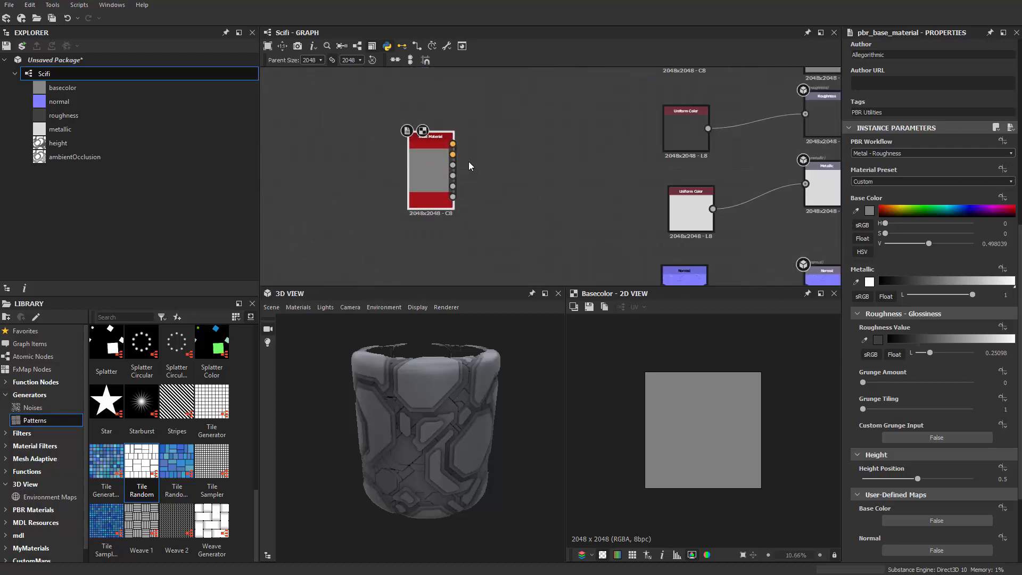
{"action": "middle_click_drag", "start_coordinate": [396, 189], "coordinate": [515, 166]}
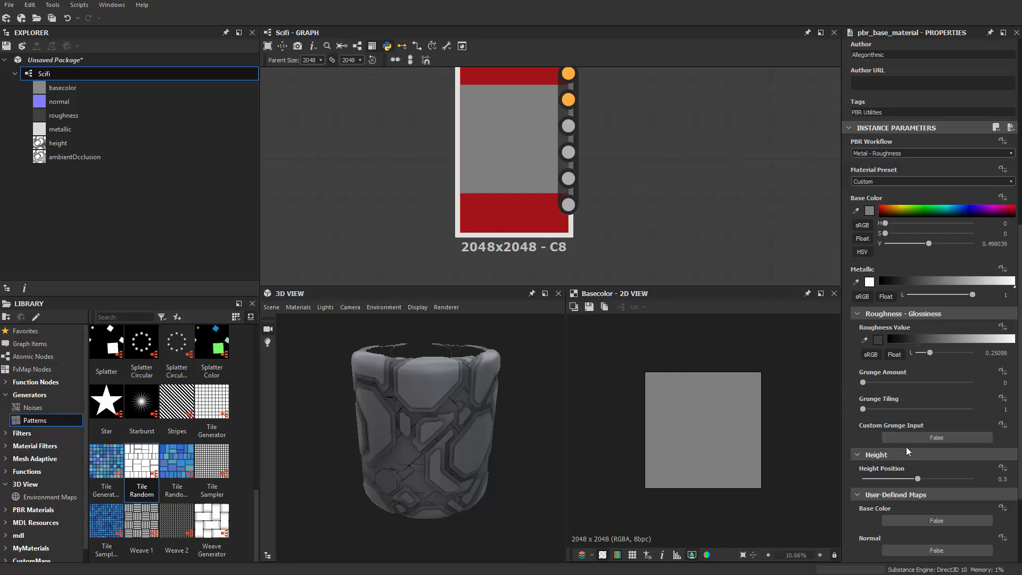
Review the Base Material's colour, metallic, roughness, height and user-defined map parameters.
{"action": "scroll", "coordinate": [922, 443], "scroll_direction": "down", "scroll_amount": 5}
{"action": "scroll", "coordinate": [921, 440], "scroll_direction": "up", "scroll_amount": 4}
{"action": "scroll", "coordinate": [913, 415], "scroll_direction": "down", "scroll_amount": 2}
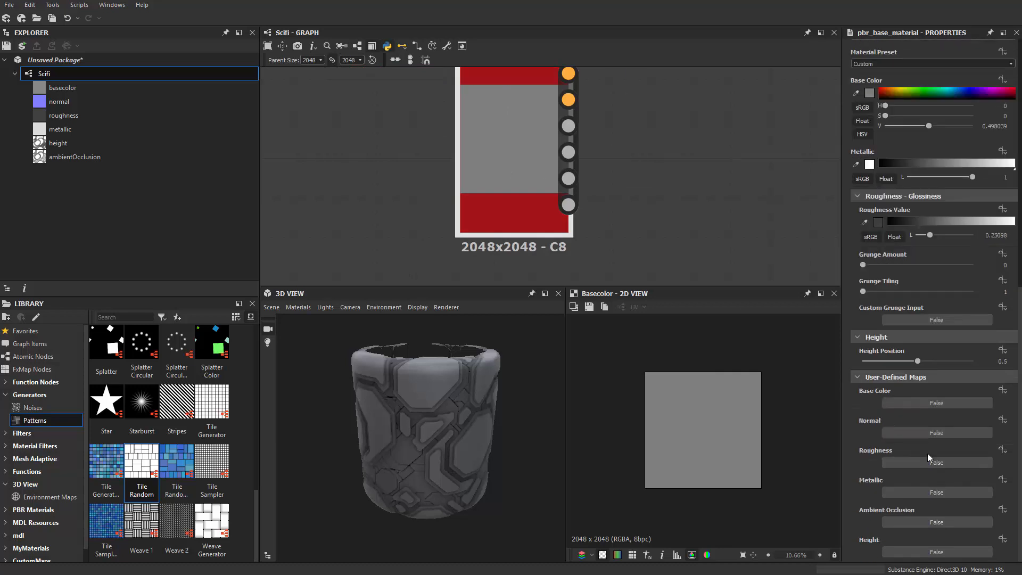
{"action": "scroll", "coordinate": [923, 479], "scroll_direction": "up", "scroll_amount": 3}
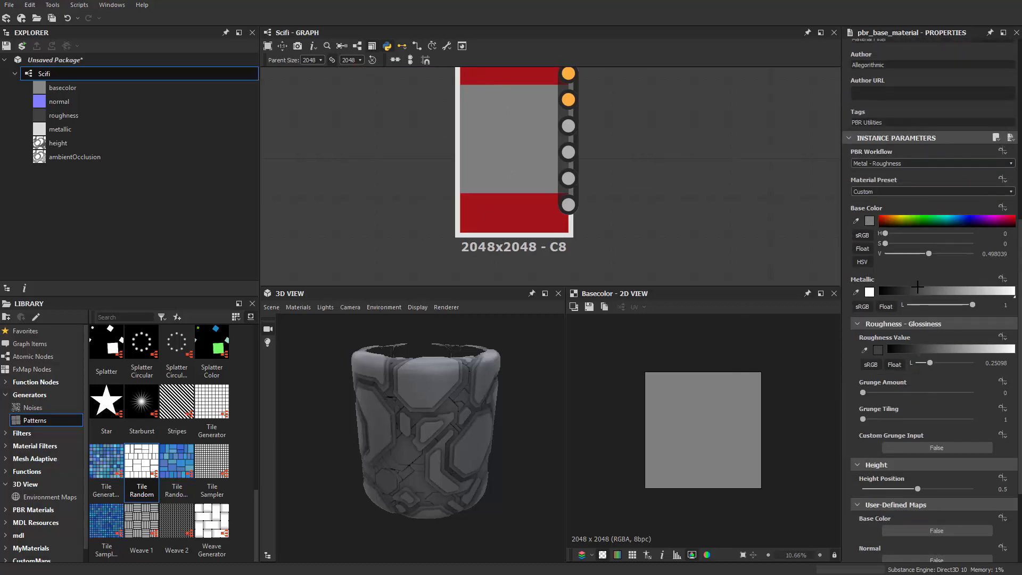
{"action": "scroll", "coordinate": [924, 391], "scroll_direction": "down", "scroll_amount": 3}
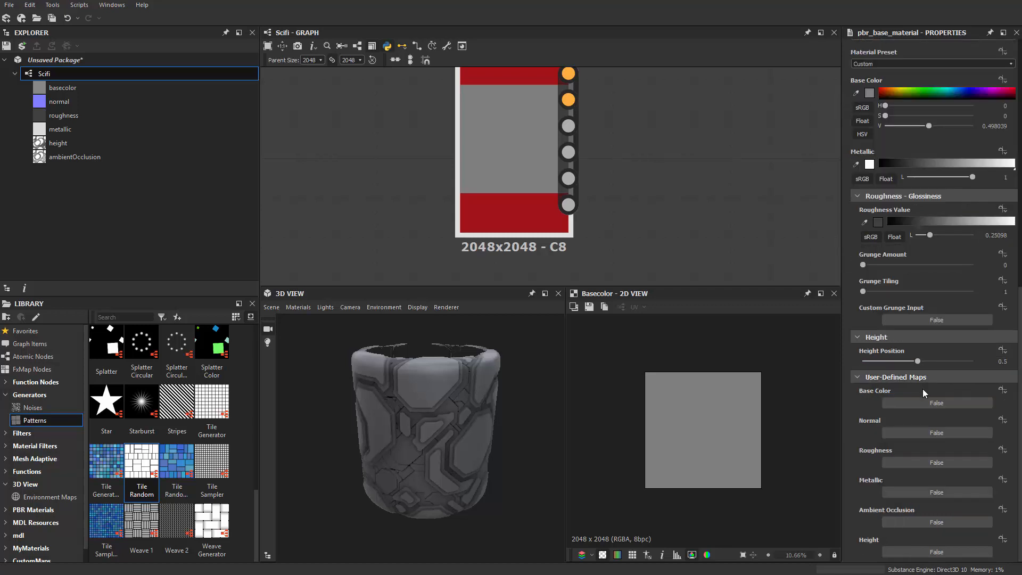
{"action": "scroll", "coordinate": [766, 217], "scroll_direction": "down", "scroll_amount": 4}
{"action": "scroll", "coordinate": [663, 185], "scroll_direction": "up", "scroll_amount": 2}
Reposition the Base Material node to leave free space between it and the Uniform Color nodes.
{"action": "middle_click_drag", "start_coordinate": [663, 185], "coordinate": [526, 218]}
{"action": "scroll", "coordinate": [608, 189], "scroll_direction": "down", "scroll_amount": 2}
{"action": "left_click_drag", "start_coordinate": [435, 232], "coordinate": [531, 166]}
{"action": "middle_click_drag", "start_coordinate": [599, 110], "coordinate": [494, 191]}
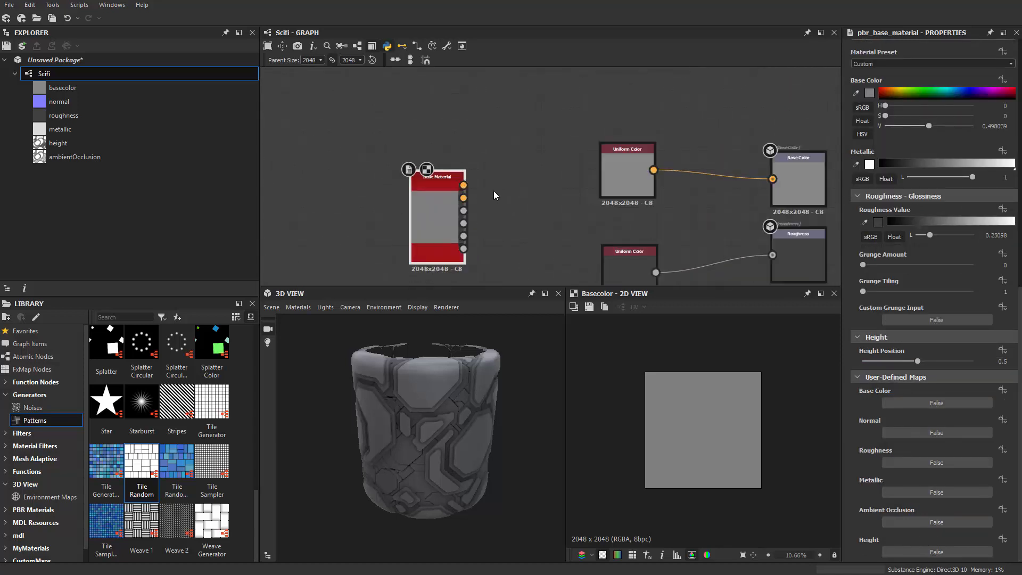
{"action": "left_click_drag", "start_coordinate": [440, 210], "coordinate": [458, 210]}
{"action": "middle_click_drag", "start_coordinate": [565, 198], "coordinate": [493, 139]}
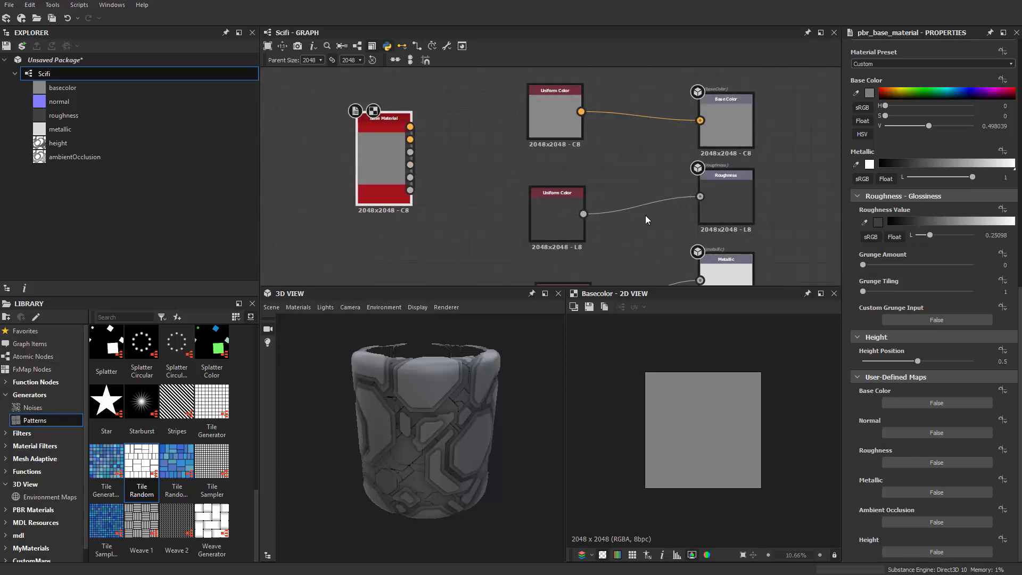
{"action": "middle_click_drag", "start_coordinate": [718, 173], "coordinate": [727, 119]}
{"action": "scroll", "coordinate": [643, 189], "scroll_direction": "down", "scroll_amount": 2}
{"action": "middle_click_drag", "start_coordinate": [481, 149], "coordinate": [509, 152]}
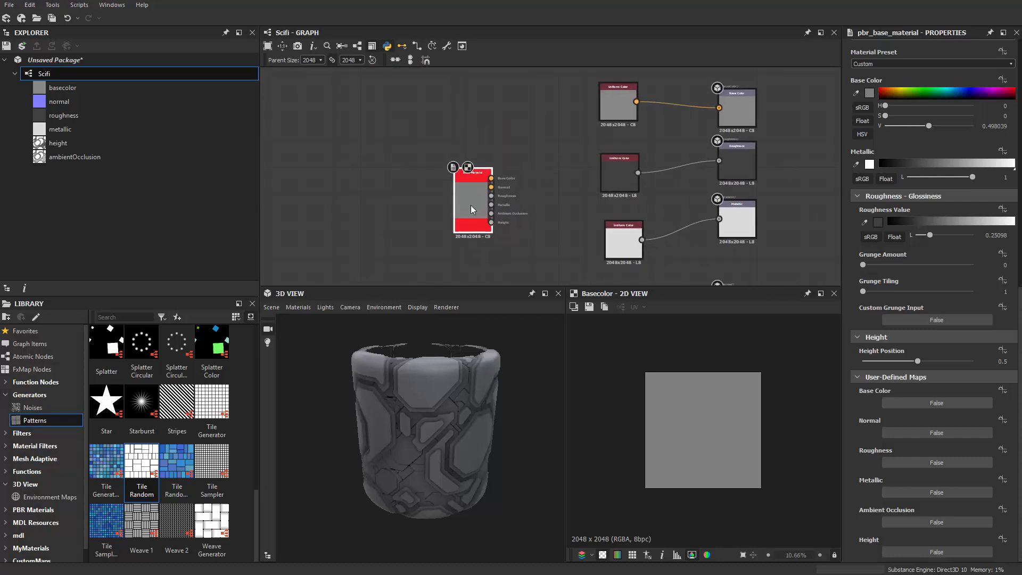
{"action": "left_click_drag", "start_coordinate": [470, 205], "coordinate": [465, 205]}
{"action": "middle_click_drag", "start_coordinate": [516, 217], "coordinate": [552, 170]}
{"action": "left_click_drag", "start_coordinate": [491, 138], "coordinate": [457, 80]}
{"action": "middle_click_drag", "start_coordinate": [534, 137], "coordinate": [618, 103]}
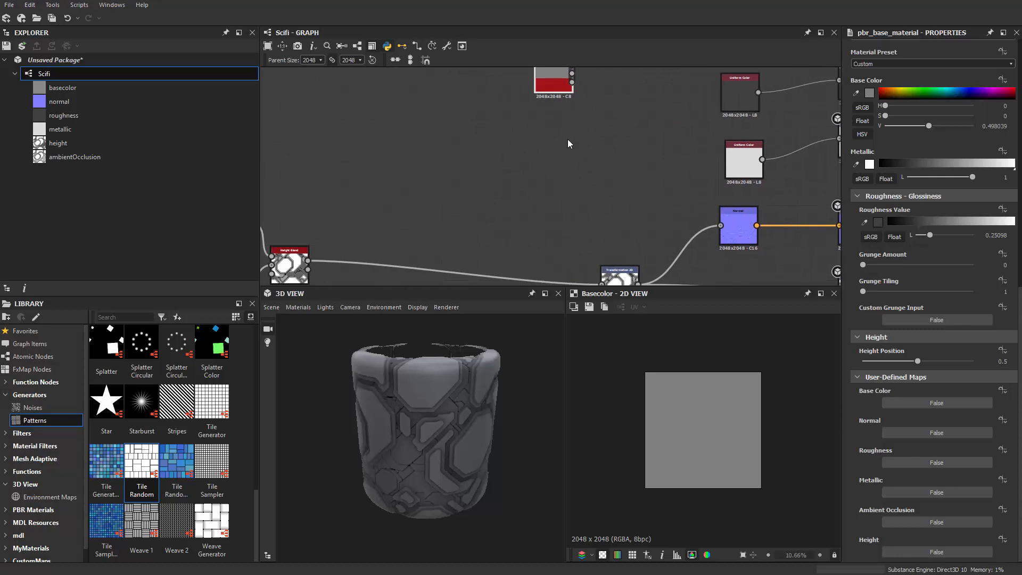
Duplicate the Base Material node, place the copy directly beneath the original and select it.
{"action": "middle_click_drag", "start_coordinate": [572, 154], "coordinate": [571, 188]}
{"action": "left_click_drag", "start_coordinate": [556, 118], "coordinate": [556, 111]}
{"action": "key", "text": "ctrl+c"}
{"action": "key", "text": "ctrl+v"}
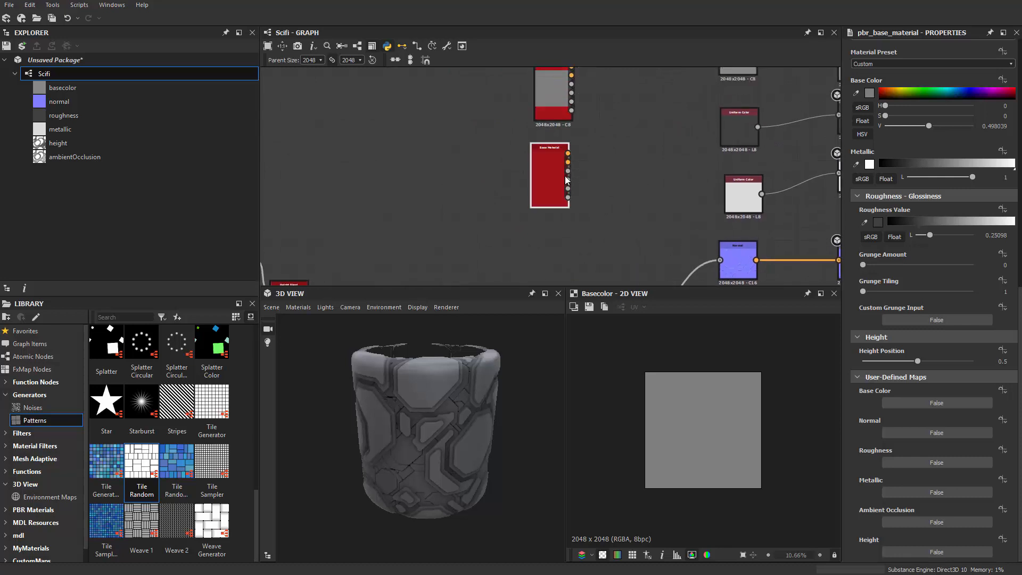
{"action": "left_click", "coordinate": [558, 178]}
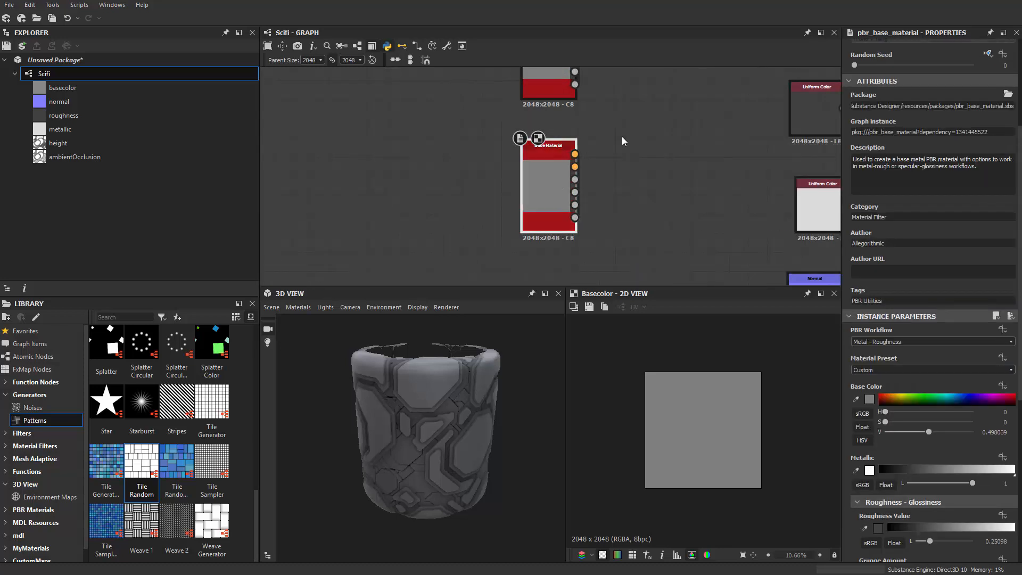
Add a Material Blend node to the graph, linked to the second Base Material.
{"action": "middle_click_drag", "start_coordinate": [617, 107], "coordinate": [615, 148]}
{"action": "scroll", "coordinate": [616, 147], "scroll_direction": "up", "scroll_amount": 1}
{"action": "key", "text": "space"}
{"action": "type", "text": "b"}
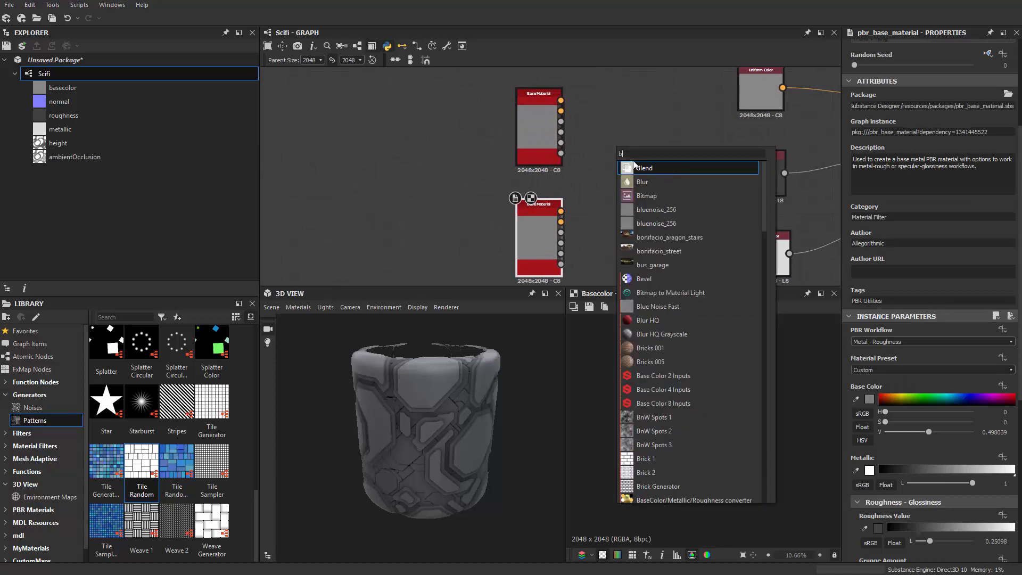
{"action": "type", "text": "lend"}
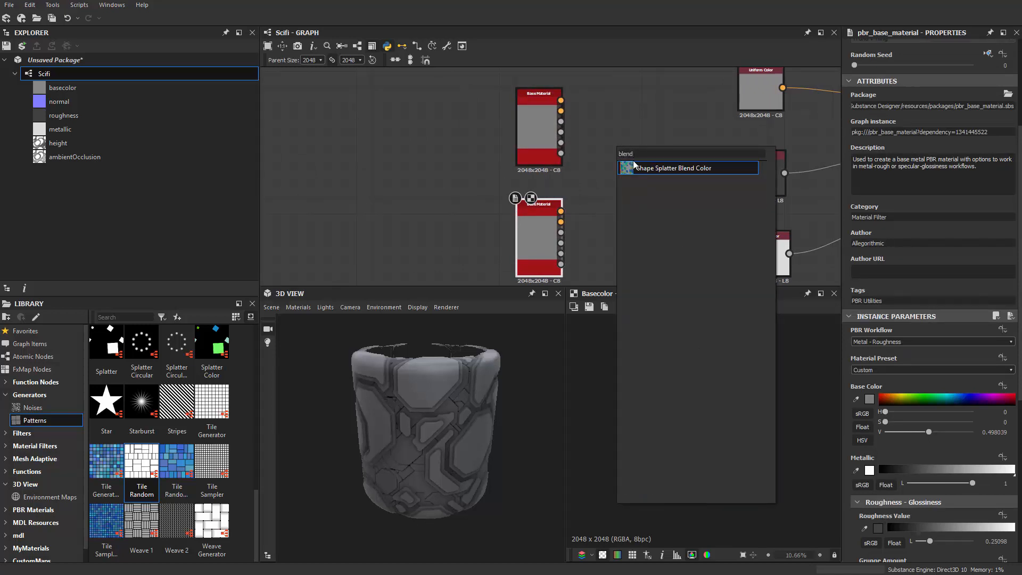
{"action": "key", "text": "BackSpace"}
{"action": "key", "text": "BackSpace"}
{"action": "key", "text": "BackSpace"}
{"action": "key", "text": "BackSpace"}
{"action": "key", "text": "BackSpace"}
{"action": "key", "text": "BackSpace"}
{"action": "type", "text": "material"}
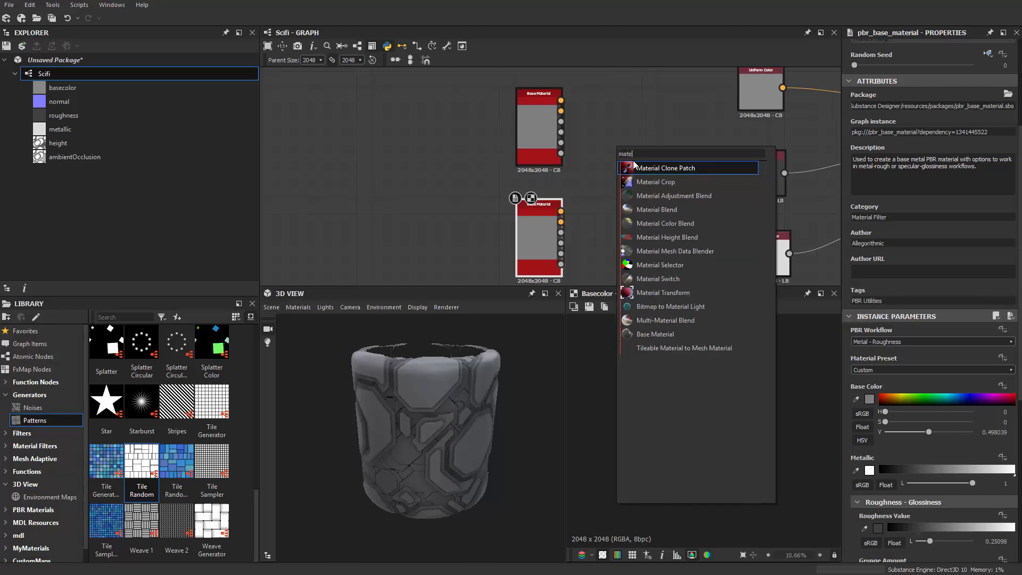
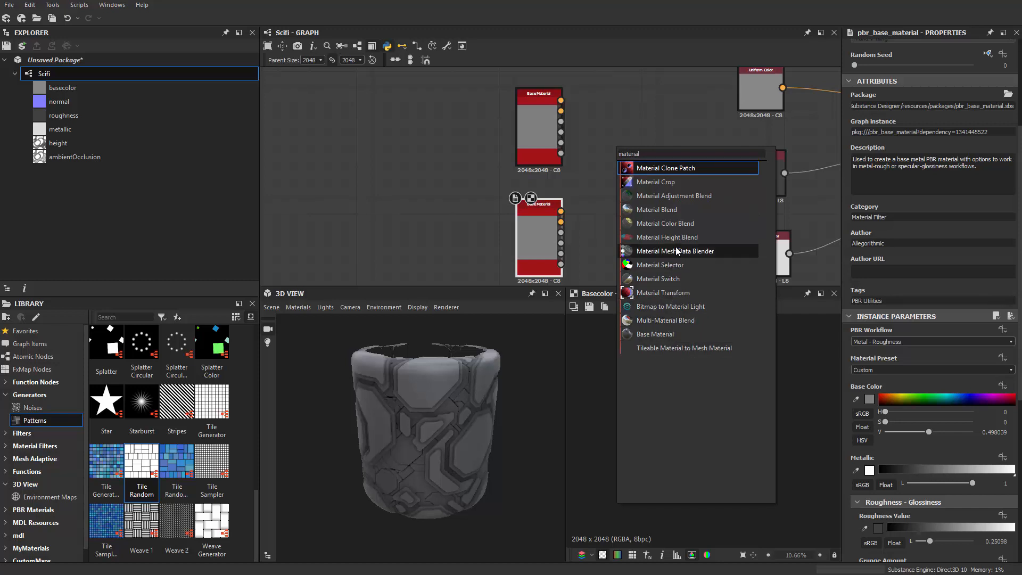
{"action": "left_click", "coordinate": [672, 210]}
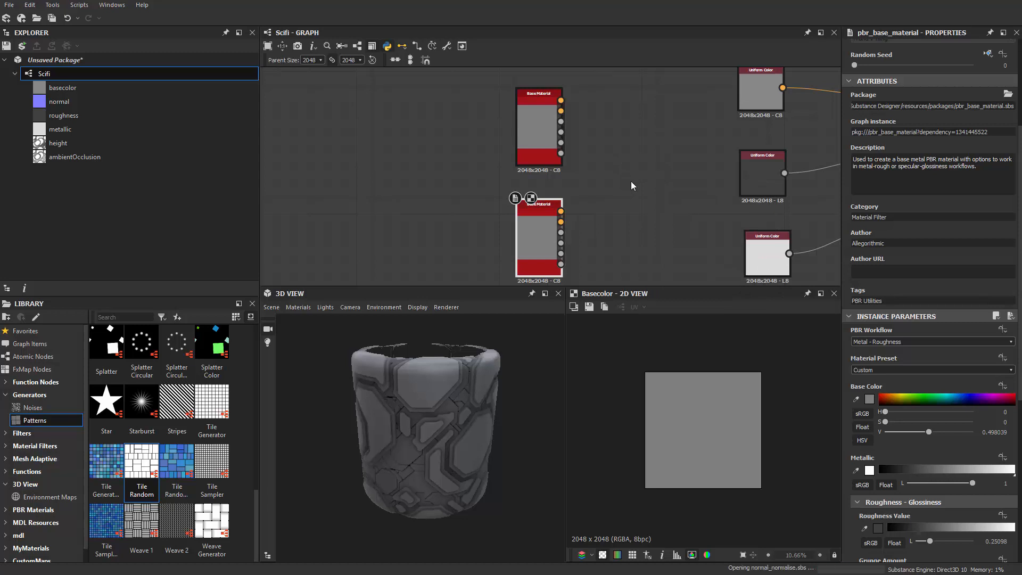
Place the Material Blend node between the two Base Material nodes and the Uniform Color nodes.
{"action": "scroll", "coordinate": [630, 182], "scroll_direction": "down", "scroll_amount": 1}
{"action": "scroll", "coordinate": [617, 188], "scroll_direction": "up", "scroll_amount": 3}
{"action": "left_click_drag", "start_coordinate": [616, 183], "coordinate": [684, 219]}
{"action": "scroll", "coordinate": [656, 185], "scroll_direction": "down", "scroll_amount": 3}
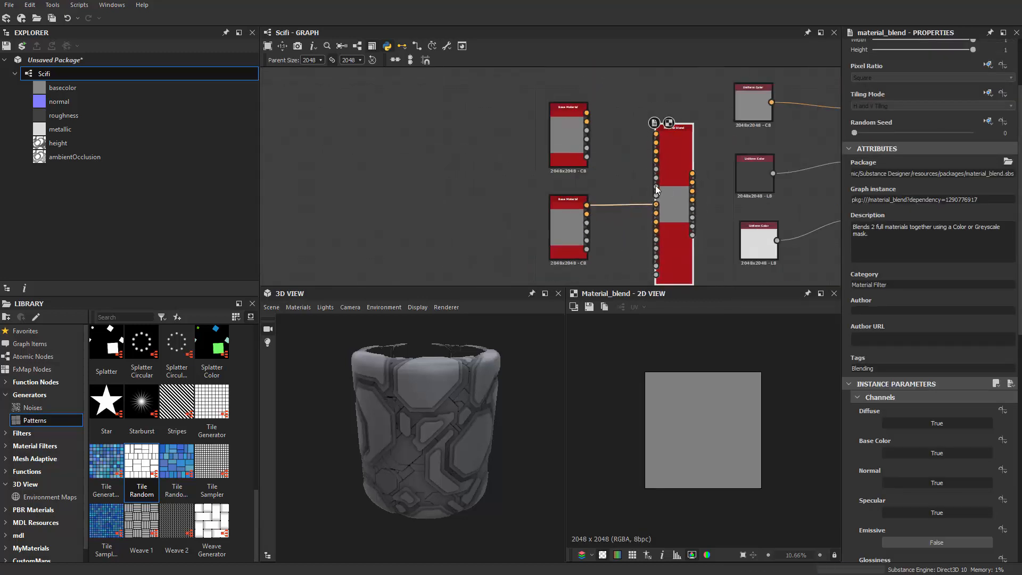
Examine the Material Blend node's outputs and channel parameters against the graph's Roughness and Metallic outputs.
{"action": "scroll", "coordinate": [673, 189], "scroll_direction": "up", "scroll_amount": 4}
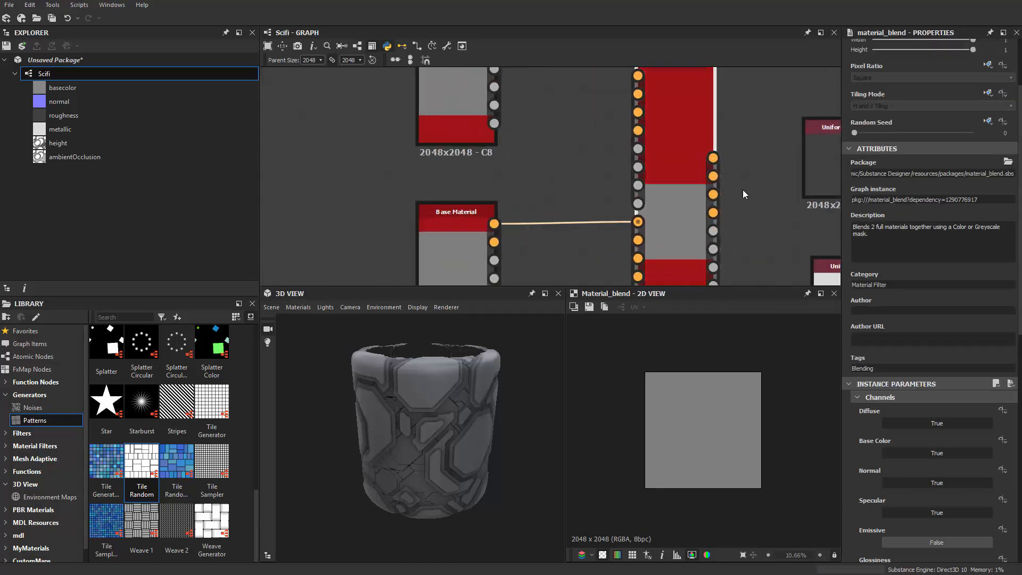
{"action": "middle_click_drag", "start_coordinate": [746, 181], "coordinate": [695, 89]}
{"action": "middle_click_drag", "start_coordinate": [692, 164], "coordinate": [407, 260]}
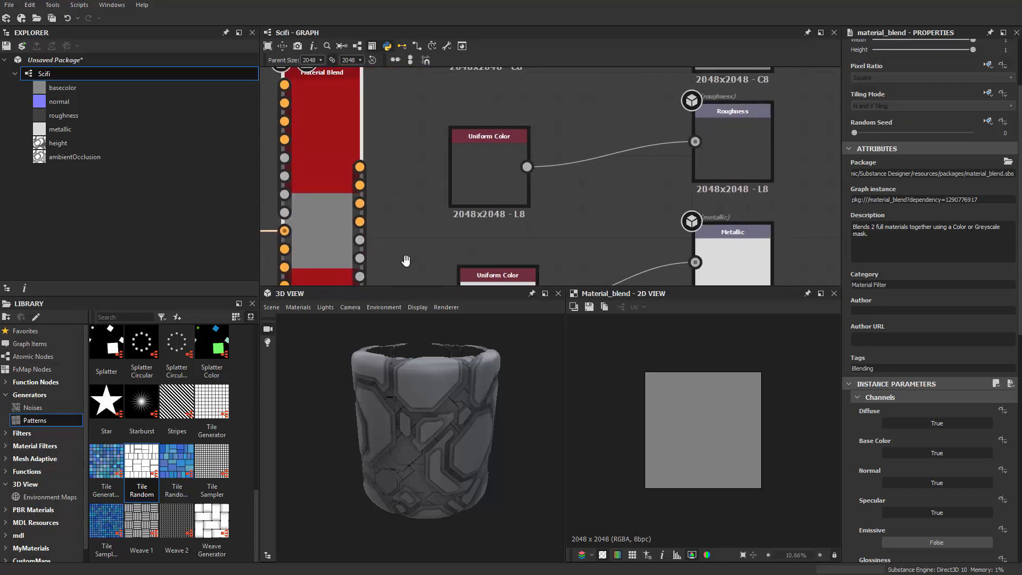
{"action": "scroll", "coordinate": [418, 258], "scroll_direction": "down", "scroll_amount": 3}
{"action": "scroll", "coordinate": [594, 157], "scroll_direction": "up", "scroll_amount": 1}
{"action": "middle_click_drag", "start_coordinate": [559, 199], "coordinate": [707, 100]}
{"action": "scroll", "coordinate": [486, 168], "scroll_direction": "up", "scroll_amount": 1}
{"action": "scroll", "coordinate": [910, 424], "scroll_direction": "down", "scroll_amount": 1}
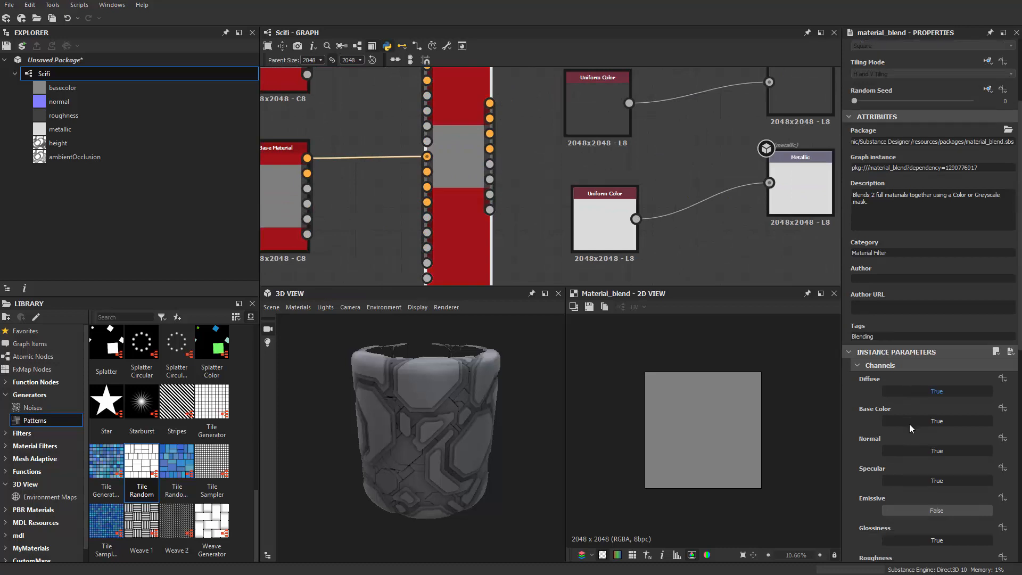
Disable the Diffuse, Normal, Specular, Glossiness and Height channels on the Material Blend node.
{"action": "left_click", "coordinate": [921, 392]}
{"action": "left_click", "coordinate": [929, 450]}
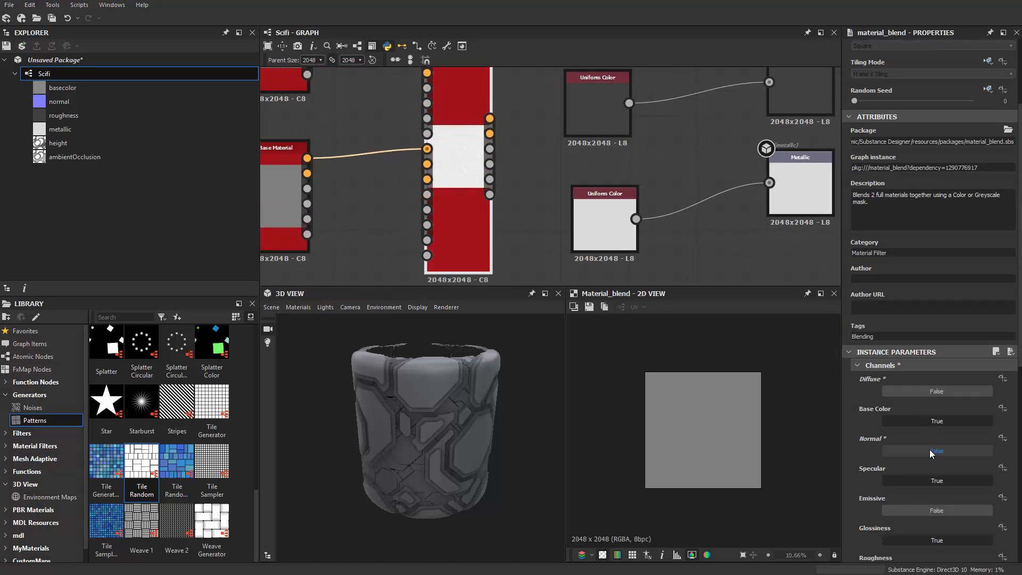
{"action": "scroll", "coordinate": [929, 450], "scroll_direction": "down", "scroll_amount": 1}
{"action": "left_click", "coordinate": [936, 450]}
{"action": "scroll", "coordinate": [923, 459], "scroll_direction": "down", "scroll_amount": 2}
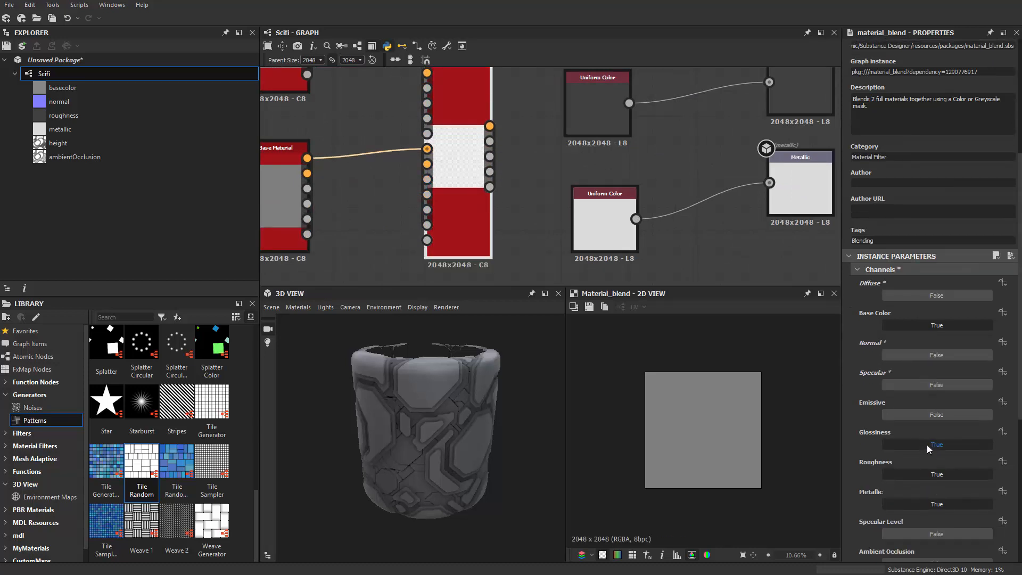
{"action": "left_click", "coordinate": [936, 445]}
{"action": "scroll", "coordinate": [908, 398], "scroll_direction": "down", "scroll_amount": 2}
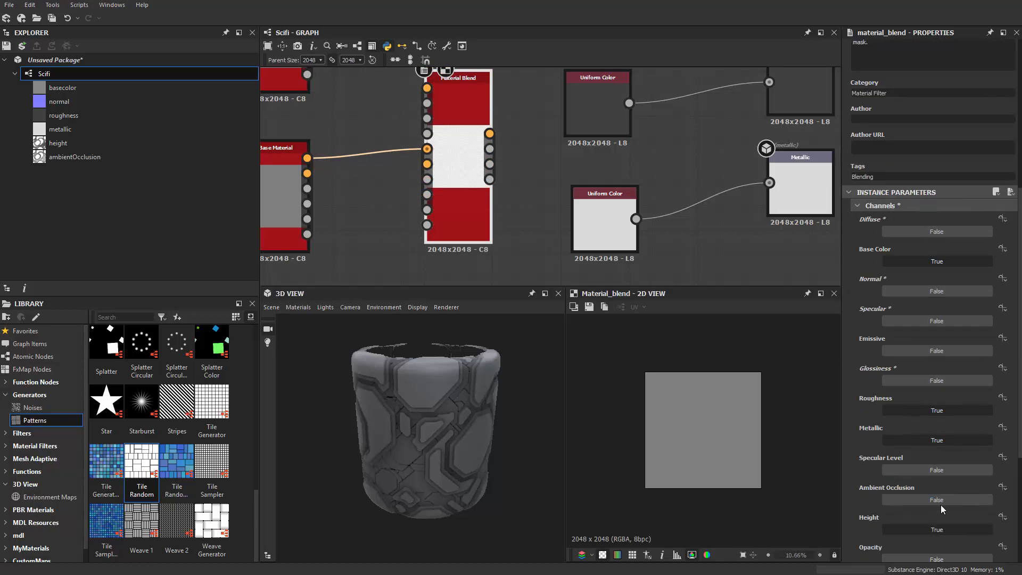
{"action": "left_click", "coordinate": [933, 529]}
Link the upper Base Material's Base Color, Roughness and Metallic outputs to the Material Blend's matching #2 inputs.
{"action": "middle_click_drag", "start_coordinate": [407, 246], "coordinate": [494, 252]}
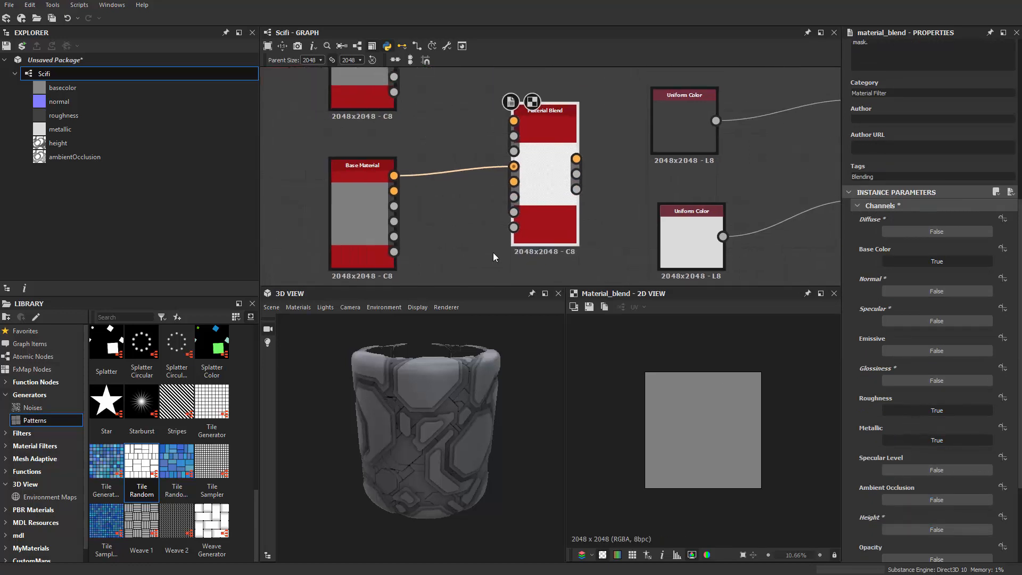
{"action": "scroll", "coordinate": [457, 171], "scroll_direction": "up", "scroll_amount": 3}
{"action": "middle_click_drag", "start_coordinate": [495, 206], "coordinate": [545, 231]}
{"action": "scroll", "coordinate": [545, 230], "scroll_direction": "down", "scroll_amount": 2}
{"action": "middle_click_drag", "start_coordinate": [495, 164], "coordinate": [489, 222]}
{"action": "left_click_drag", "start_coordinate": [456, 94], "coordinate": [566, 203]}
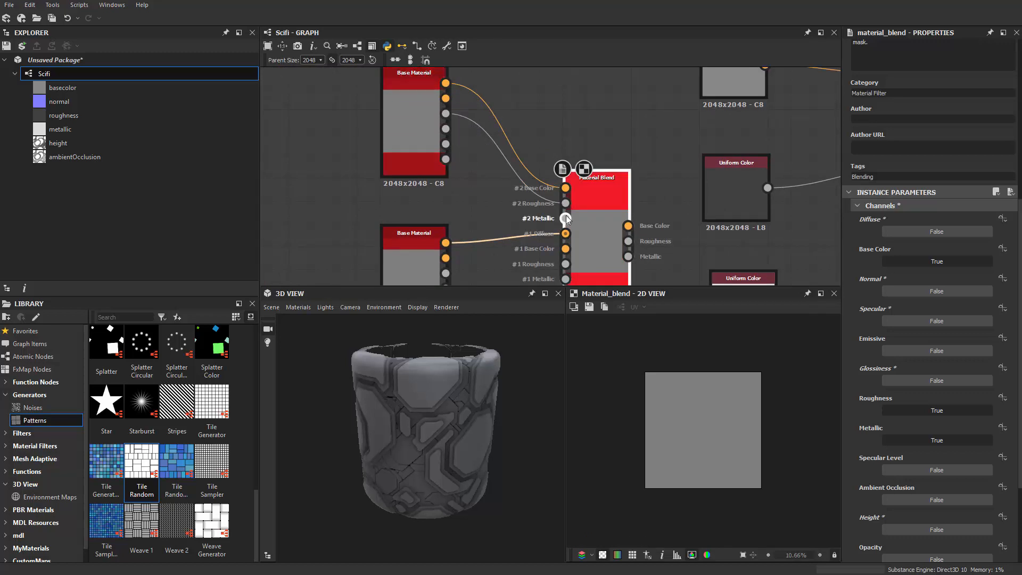
Try to link the lower Base Material's outputs to the Material Blend's #1 inputs.
{"action": "middle_click_drag", "start_coordinate": [445, 145], "coordinate": [456, 62]}
{"action": "scroll", "coordinate": [451, 173], "scroll_direction": "up", "scroll_amount": 2}
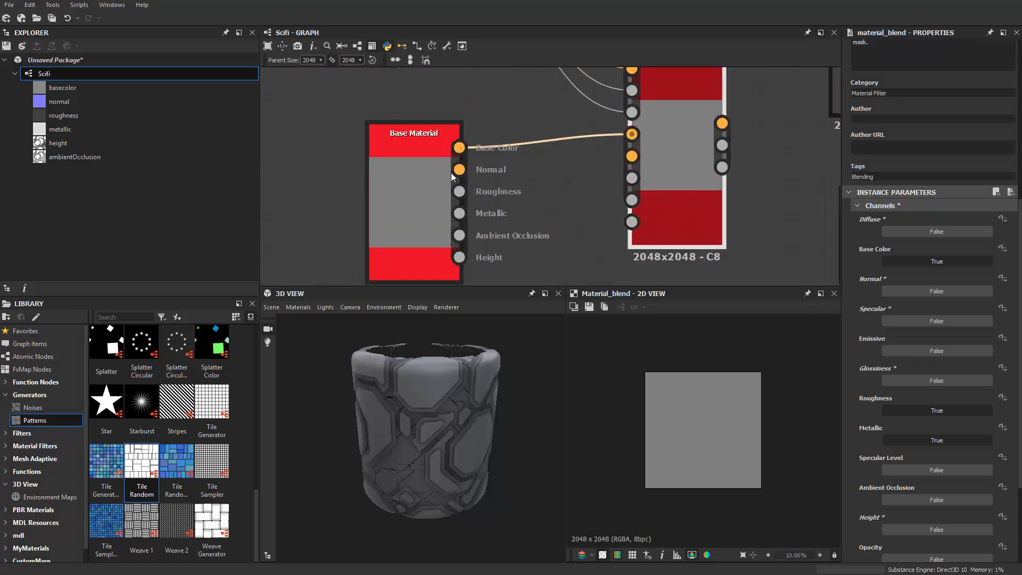
{"action": "left_click_drag", "start_coordinate": [456, 173], "coordinate": [554, 193]}
{"action": "left_click_drag", "start_coordinate": [459, 191], "coordinate": [615, 174]}
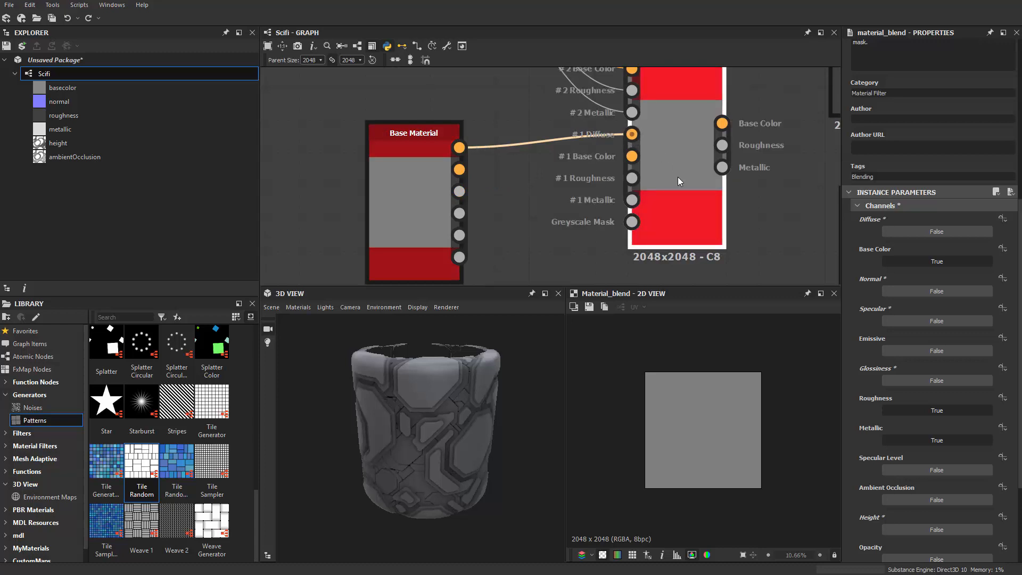
Delete the link into the Material Blend's #1 Diffuse input and toggle the Diffuse channel on and back off to clear that input.
{"action": "middle_click_drag", "start_coordinate": [679, 176], "coordinate": [660, 190]}
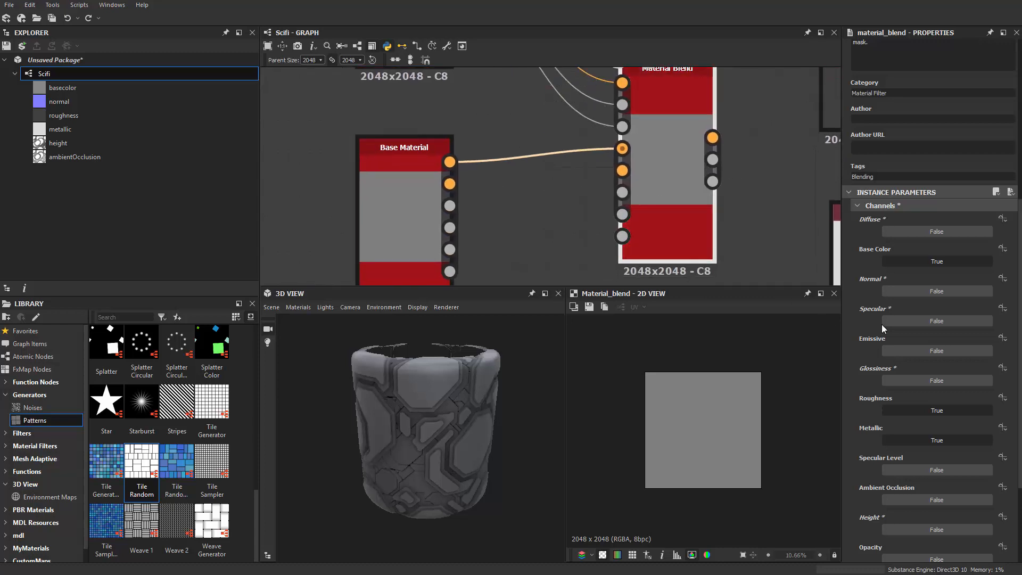
{"action": "scroll", "coordinate": [881, 324], "scroll_direction": "down", "scroll_amount": 3}
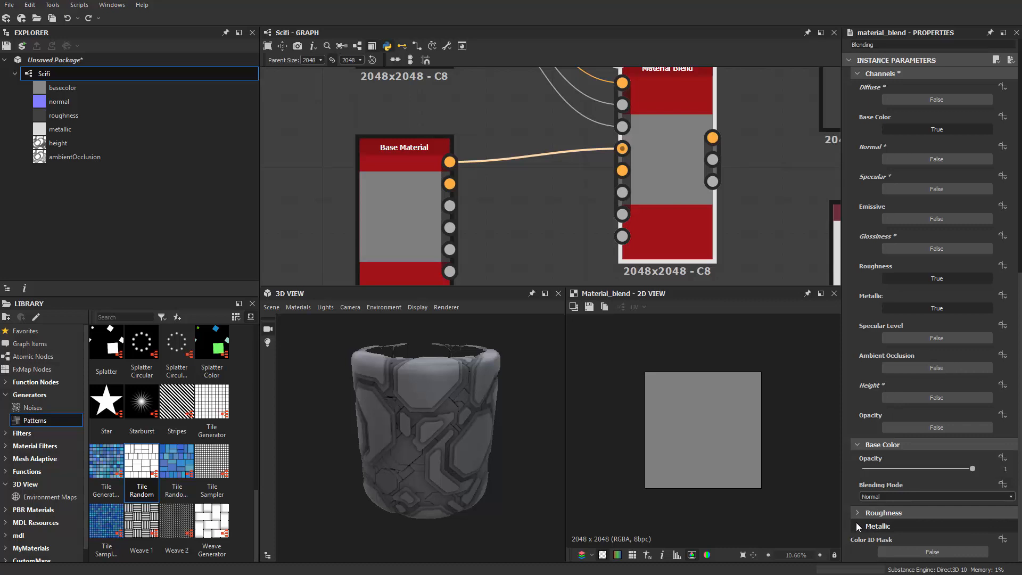
{"action": "scroll", "coordinate": [876, 429], "scroll_direction": "up", "scroll_amount": 4}
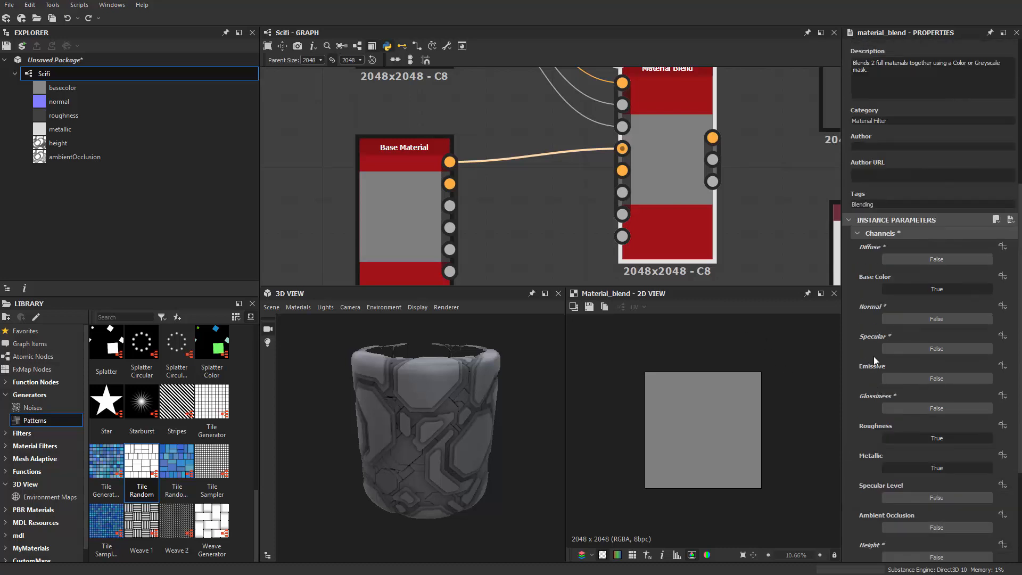
{"action": "scroll", "coordinate": [874, 356], "scroll_direction": "up", "scroll_amount": 2}
{"action": "key", "text": "Delete"}
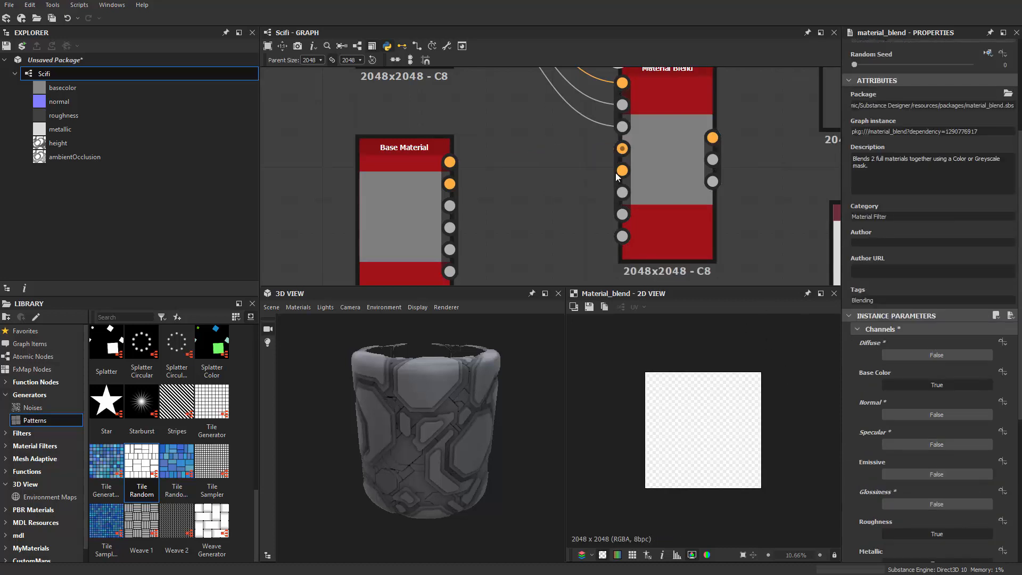
{"action": "scroll", "coordinate": [655, 172], "scroll_direction": "down", "scroll_amount": 3}
{"action": "left_click", "coordinate": [667, 175]}
{"action": "scroll", "coordinate": [665, 171], "scroll_direction": "up", "scroll_amount": 3}
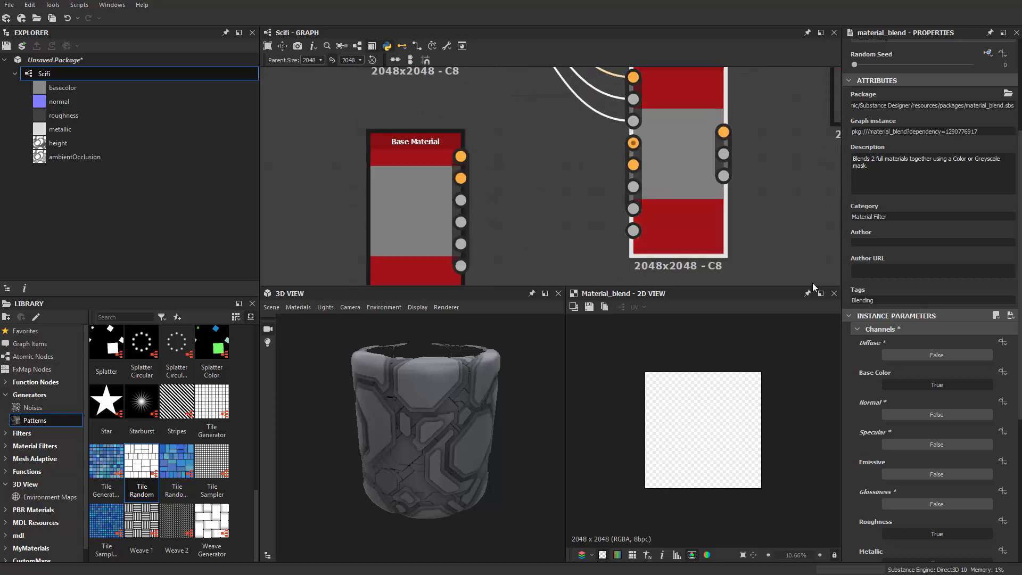
{"action": "scroll", "coordinate": [912, 406], "scroll_direction": "up", "scroll_amount": 1}
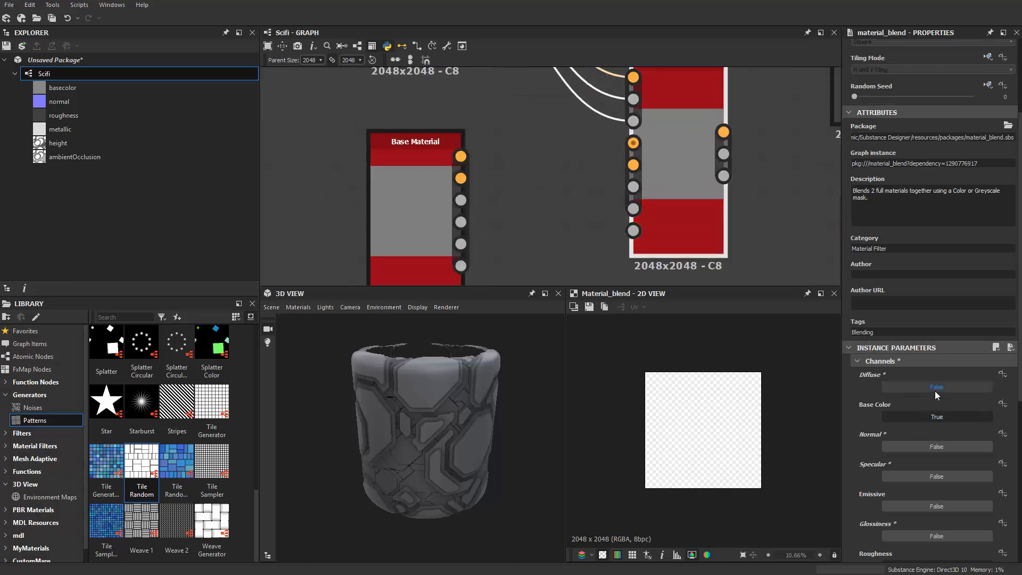
{"action": "left_click", "coordinate": [935, 392]}
{"action": "left_click", "coordinate": [936, 392]}
{"action": "middle_click_drag", "start_coordinate": [577, 208], "coordinate": [576, 230]}
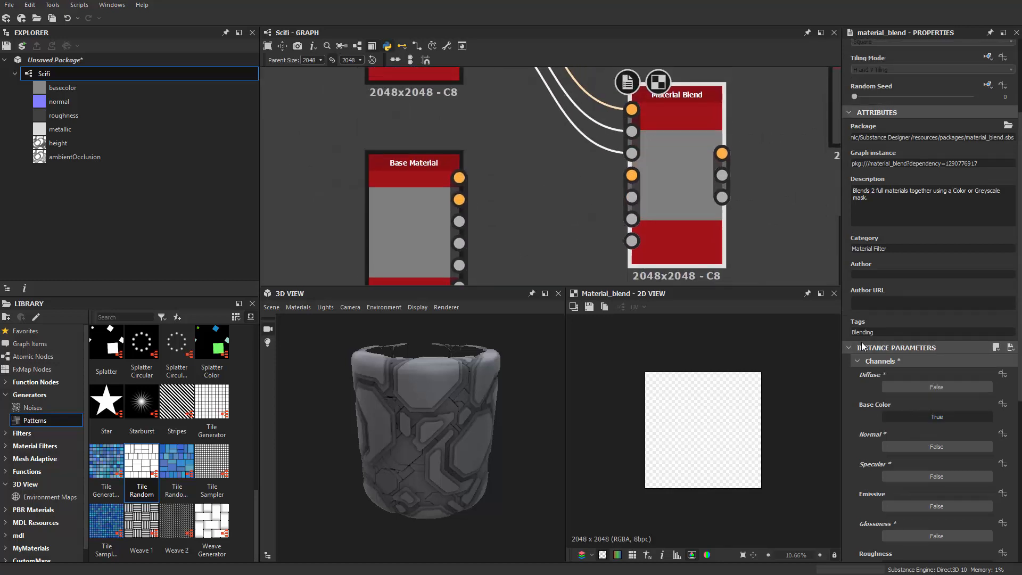
Link the lower Base Material's Base Color, Roughness and Metallic outputs to the Material Blend's matching #1 inputs.
{"action": "scroll", "coordinate": [522, 213], "scroll_direction": "up", "scroll_amount": 2}
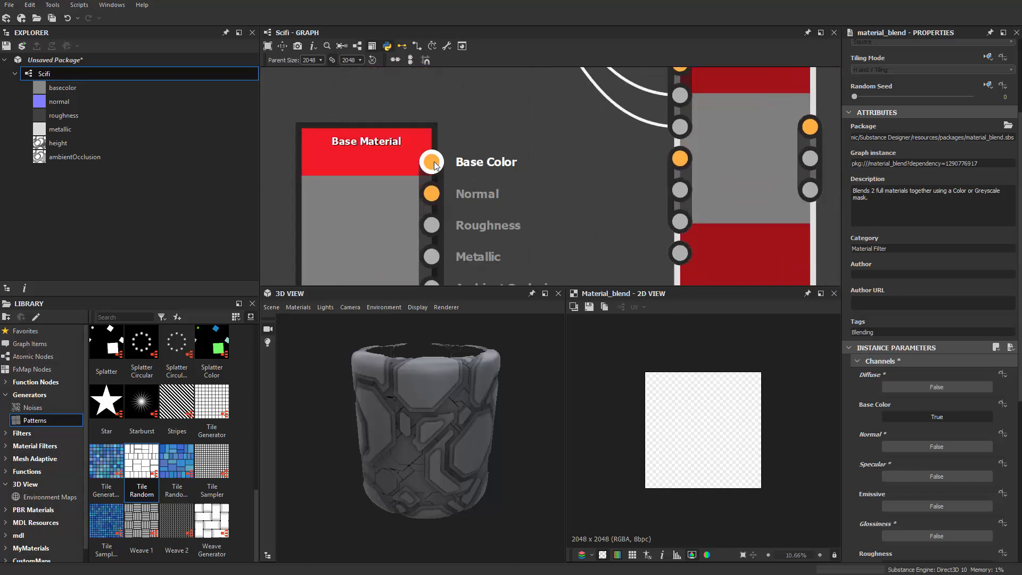
{"action": "left_click_drag", "start_coordinate": [431, 162], "coordinate": [687, 159]}
{"action": "middle_click_drag", "start_coordinate": [509, 227], "coordinate": [532, 165]}
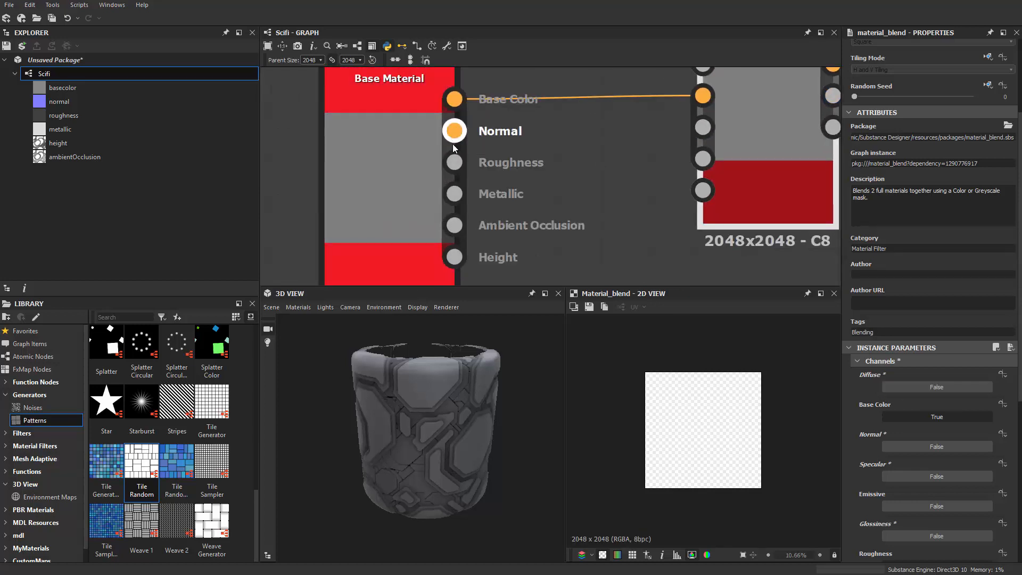
{"action": "left_click_drag", "start_coordinate": [454, 163], "coordinate": [472, 194]}
Delete the three Uniform Color nodes feeding the Base Color, Roughness and Metallic outputs.
{"action": "scroll", "coordinate": [472, 194], "scroll_direction": "down", "scroll_amount": 8}
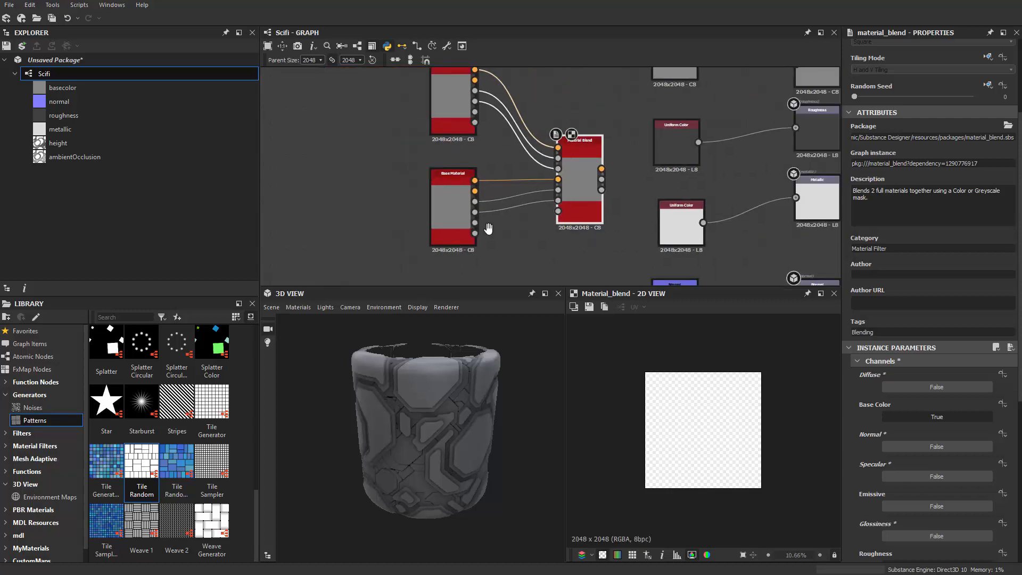
{"action": "left_click_drag", "start_coordinate": [578, 74], "coordinate": [595, 183]}
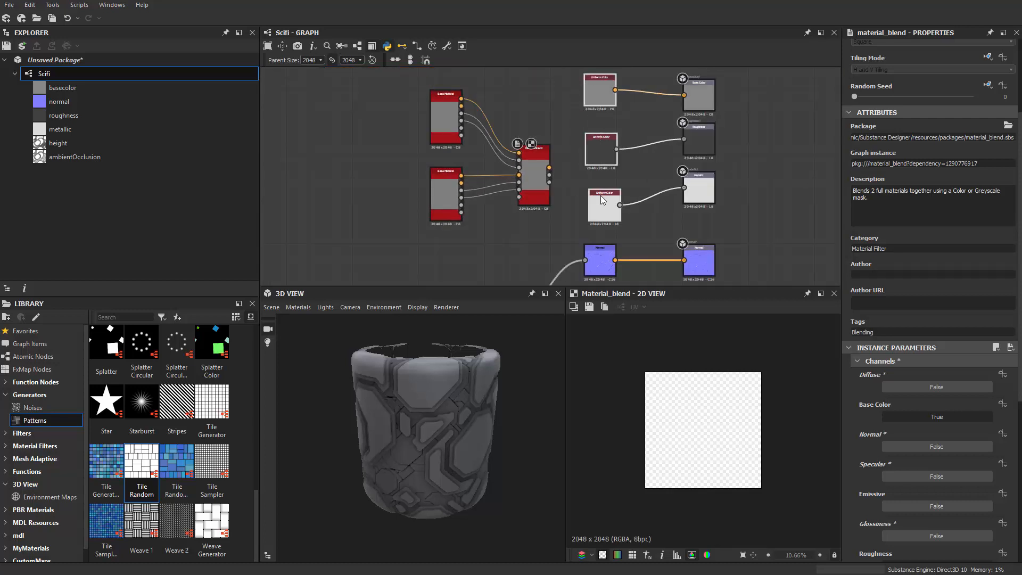
{"action": "key", "text": "Delete"}
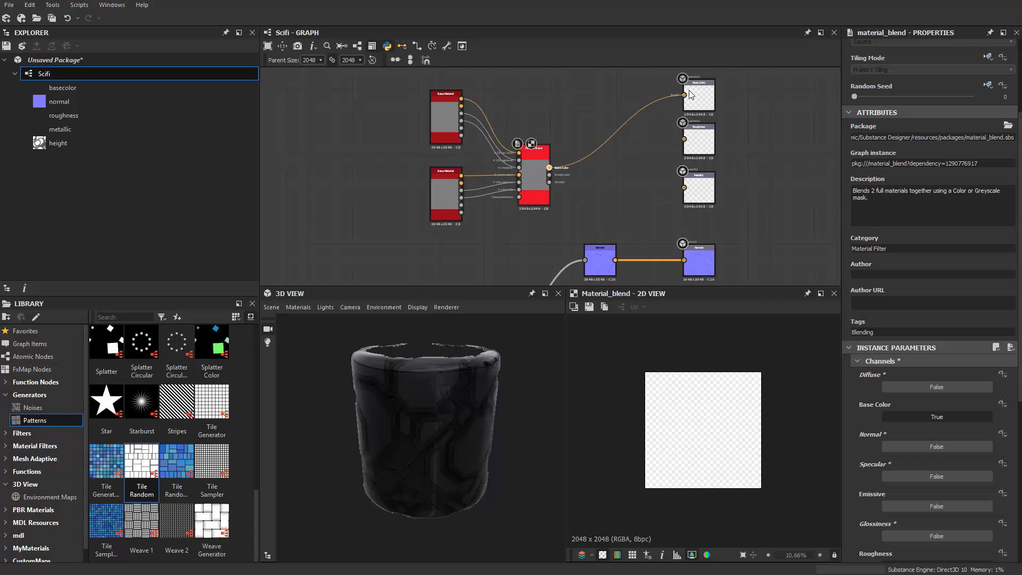
Link the Material Blend's Base Color, Roughness and Metallic outputs to the corresponding graph output nodes.
{"action": "scroll", "coordinate": [690, 95], "scroll_direction": "up", "scroll_amount": 2}
{"action": "left_click_drag", "start_coordinate": [687, 102], "coordinate": [684, 98]}
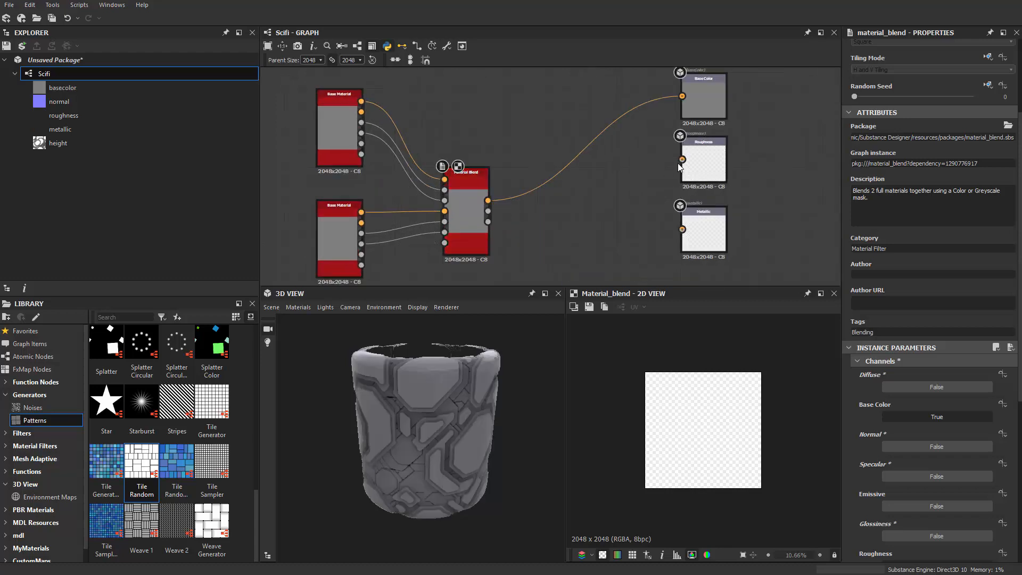
{"action": "left_click_drag", "start_coordinate": [504, 209], "coordinate": [684, 232]}
Move both Base Material nodes farther away from the Material Blend and shift the Material Blend slightly upward.
{"action": "scroll", "coordinate": [624, 226], "scroll_direction": "down", "scroll_amount": 2}
{"action": "middle_click_drag", "start_coordinate": [624, 226], "coordinate": [717, 196]}
{"action": "left_click_drag", "start_coordinate": [465, 107], "coordinate": [480, 213]}
{"action": "left_click", "coordinate": [581, 211]}
{"action": "left_click_drag", "start_coordinate": [608, 187], "coordinate": [608, 177]}
{"action": "left_click", "coordinate": [574, 213]}
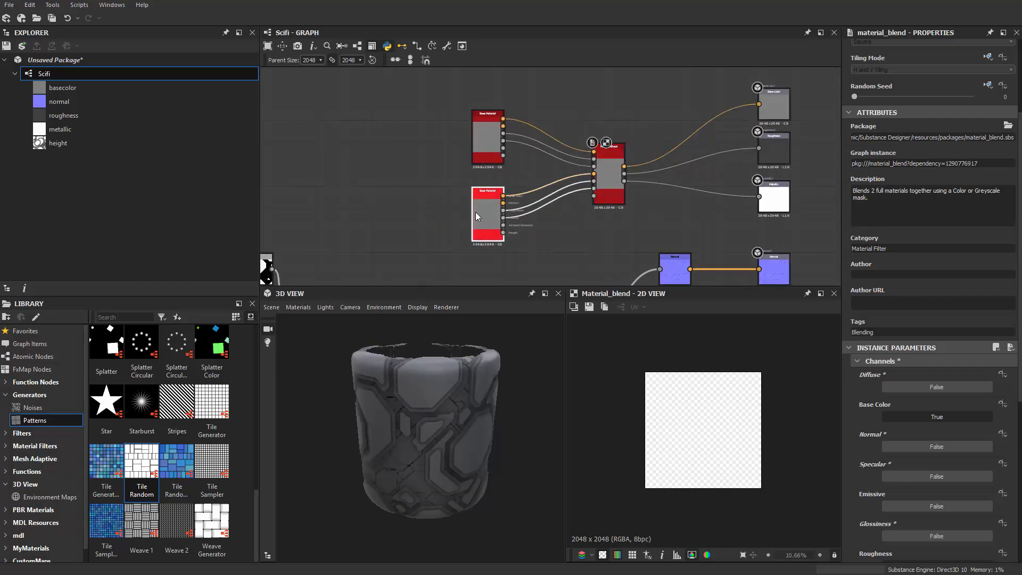
Set the lower Base Material's base color to near-black #131313.
{"action": "double_click", "coordinate": [475, 212]}
{"action": "left_click", "coordinate": [870, 431]}
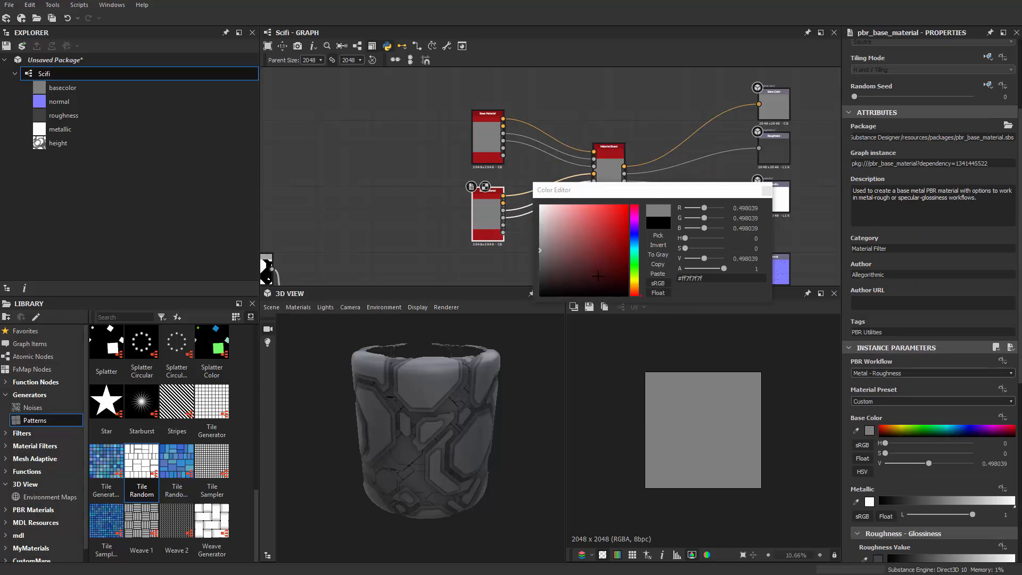
{"action": "left_click_drag", "start_coordinate": [586, 260], "coordinate": [540, 290]}
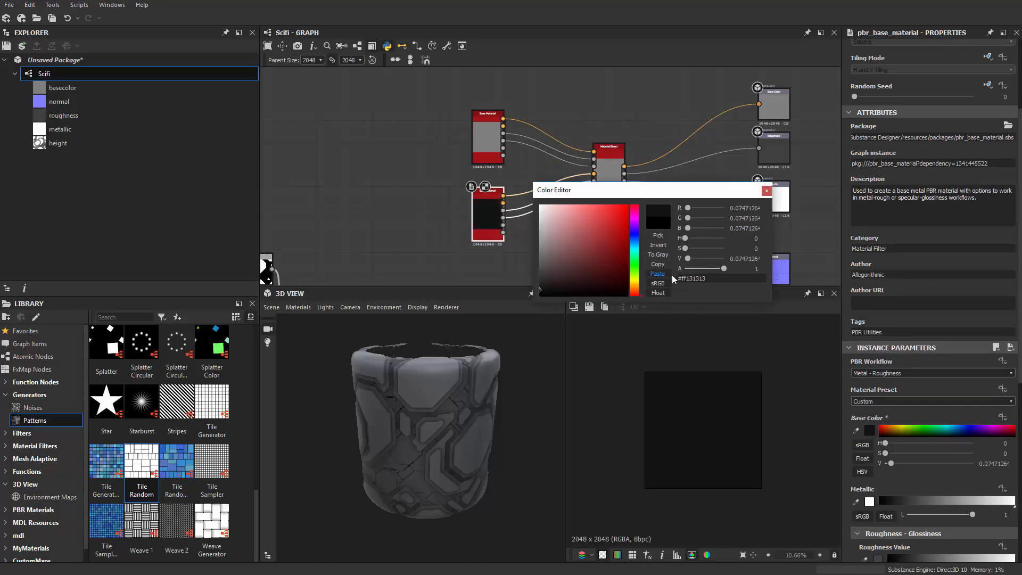
{"action": "left_click", "coordinate": [766, 191]}
Set the lower Base Material's roughness value to 0.13.
{"action": "scroll", "coordinate": [474, 239], "scroll_direction": "up", "scroll_amount": 2}
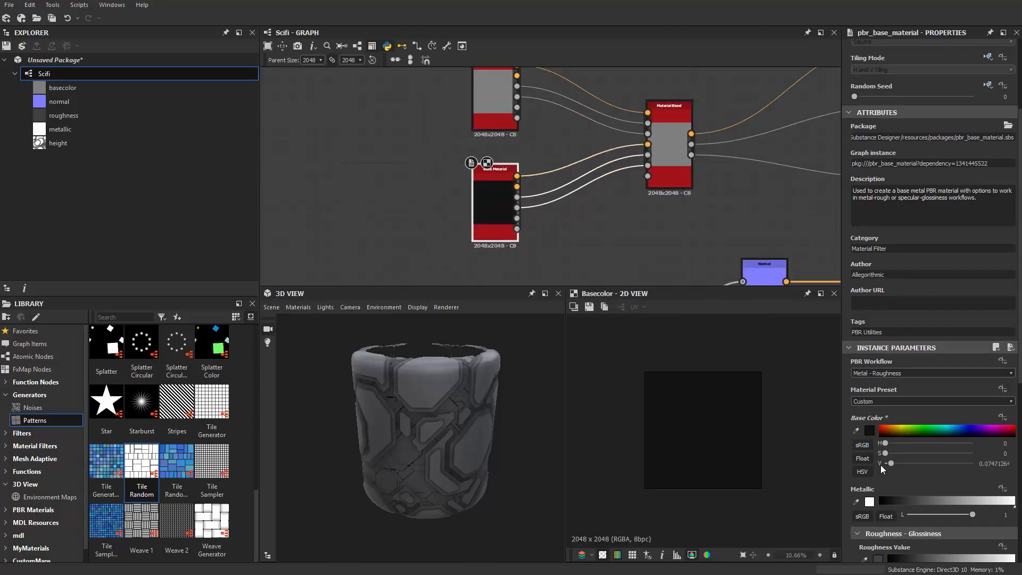
{"action": "scroll", "coordinate": [881, 468], "scroll_direction": "down", "scroll_amount": 2}
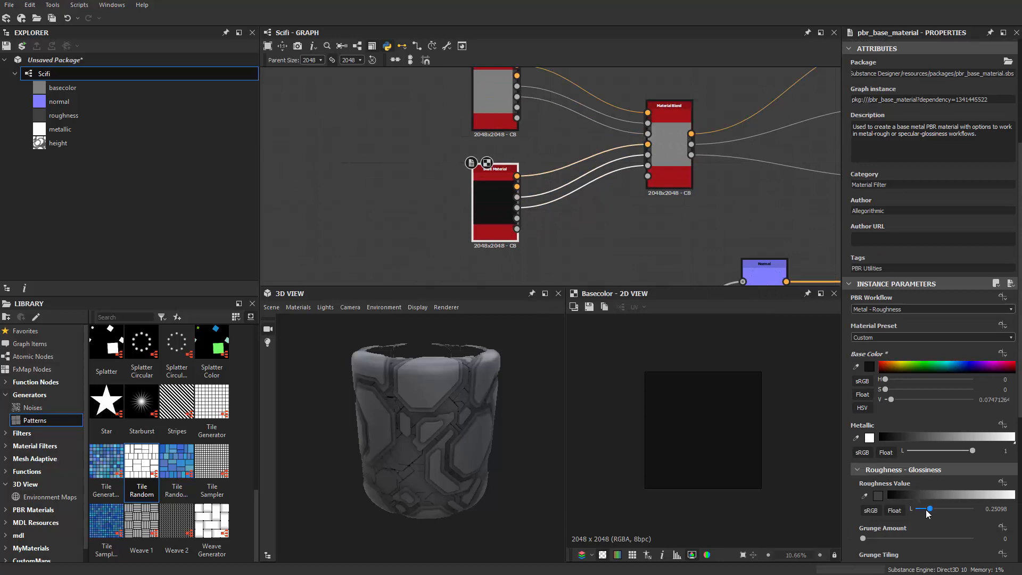
{"action": "left_click_drag", "start_coordinate": [929, 510], "coordinate": [924, 510]}
{"action": "scroll", "coordinate": [889, 506], "scroll_direction": "down", "scroll_amount": 2}
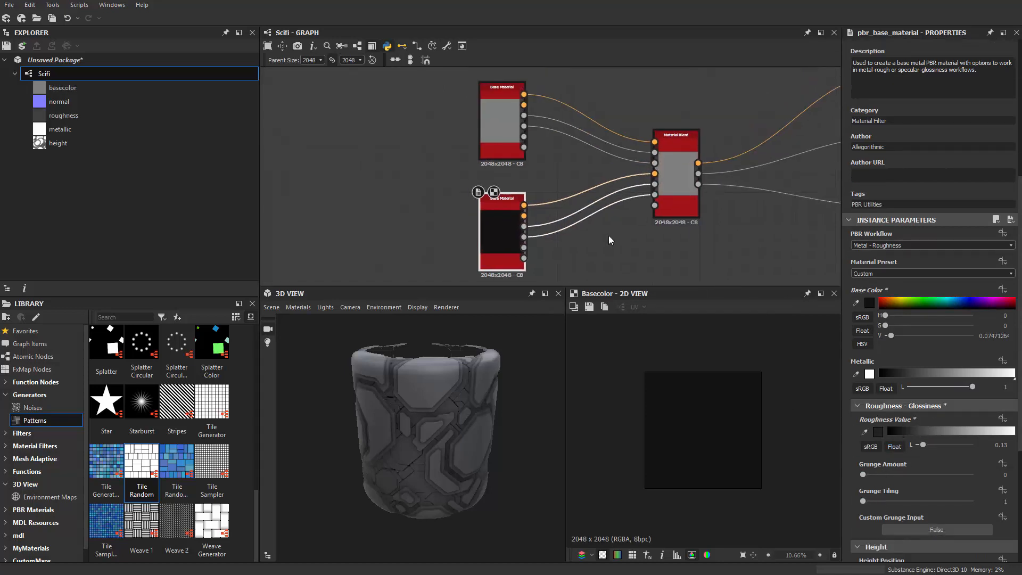
Set the upper Base Material's base color to pure red #ff0000.
{"action": "left_click", "coordinate": [515, 135]}
{"action": "left_click", "coordinate": [881, 303]}
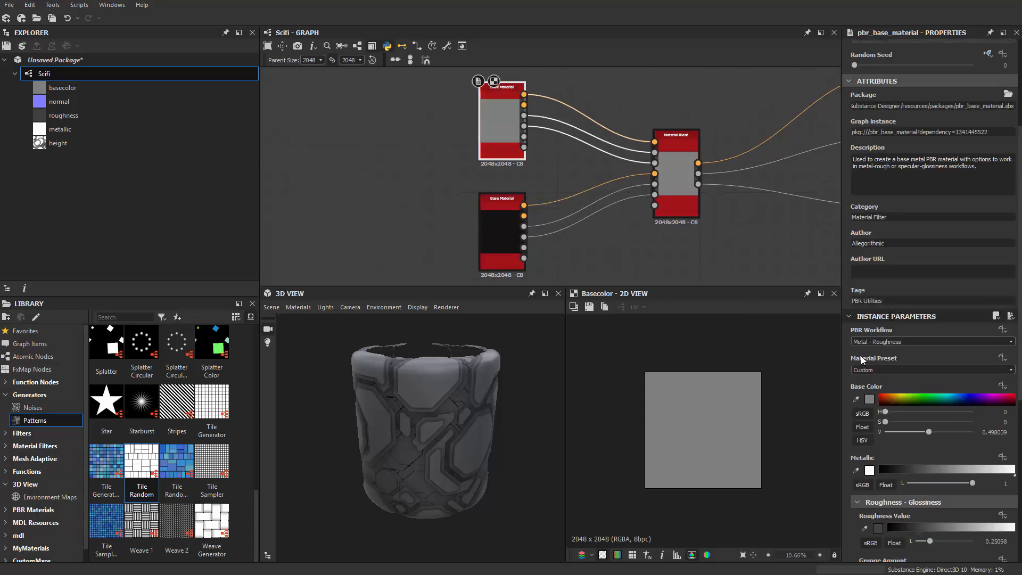
{"action": "left_click", "coordinate": [872, 398]}
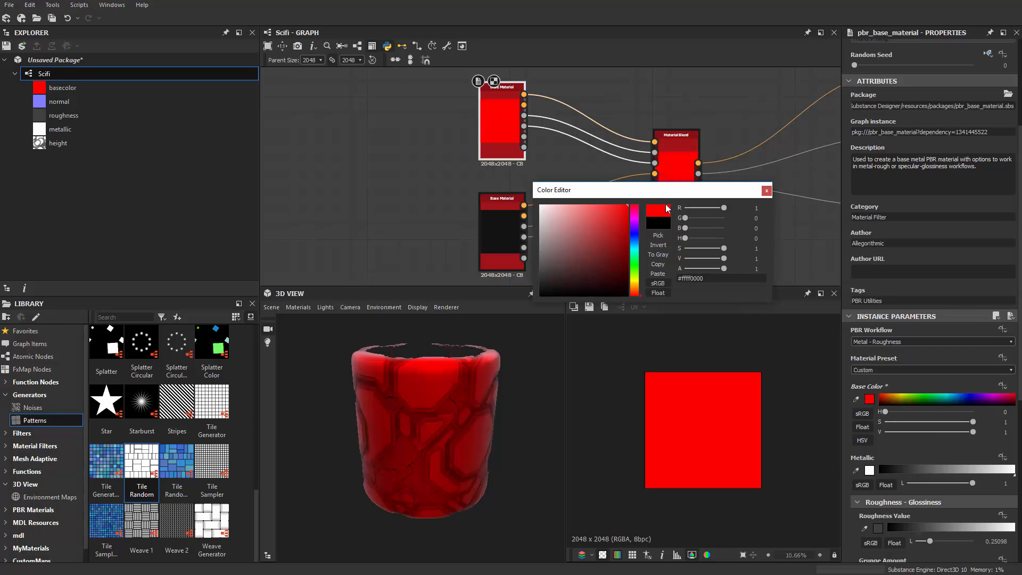
{"action": "scroll", "coordinate": [459, 403], "scroll_direction": "up", "scroll_amount": 2}
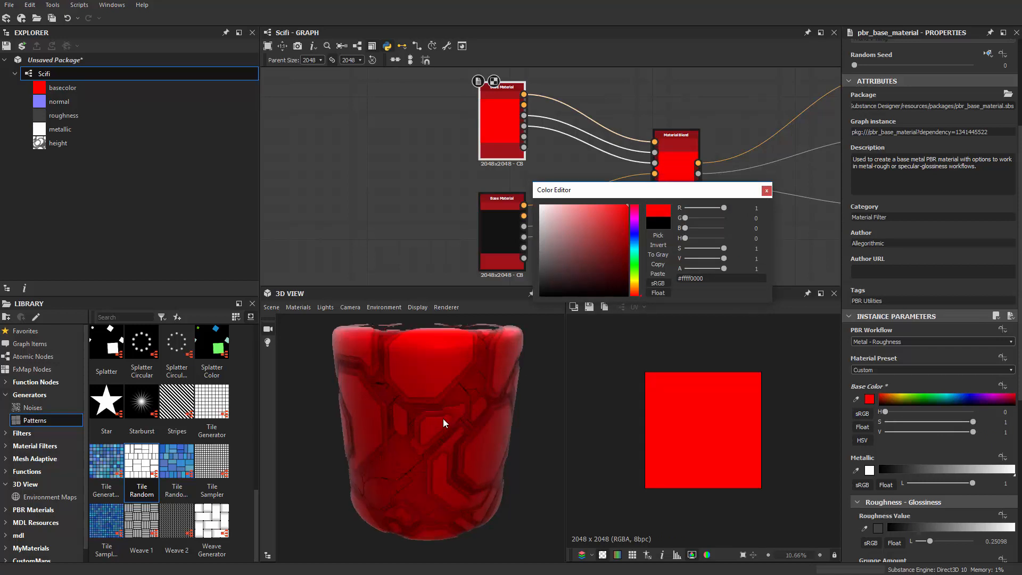
{"action": "left_click", "coordinate": [767, 191]}
Rearrange the two Base Material nodes and the Material Blend node, spacing them farther apart horizontally.
{"action": "scroll", "coordinate": [544, 158], "scroll_direction": "down", "scroll_amount": 3}
{"action": "scroll", "coordinate": [588, 207], "scroll_direction": "up", "scroll_amount": 4}
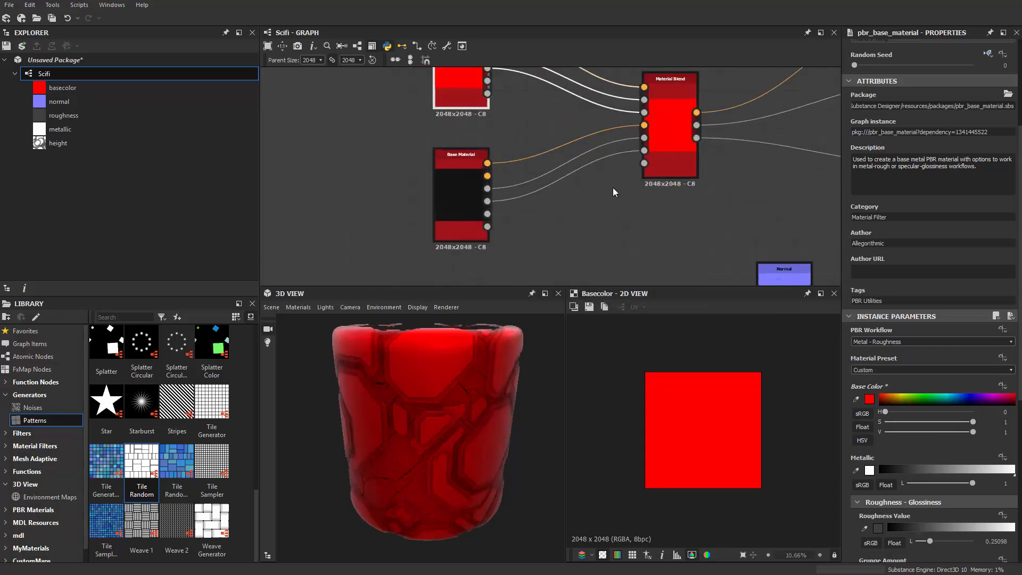
{"action": "scroll", "coordinate": [613, 191], "scroll_direction": "up", "scroll_amount": 2}
{"action": "left_click_drag", "start_coordinate": [660, 152], "coordinate": [600, 268]}
{"action": "scroll", "coordinate": [592, 269], "scroll_direction": "down", "scroll_amount": 3}
{"action": "left_click_drag", "start_coordinate": [456, 158], "coordinate": [554, 247]}
{"action": "left_click_drag", "start_coordinate": [491, 217], "coordinate": [463, 177]}
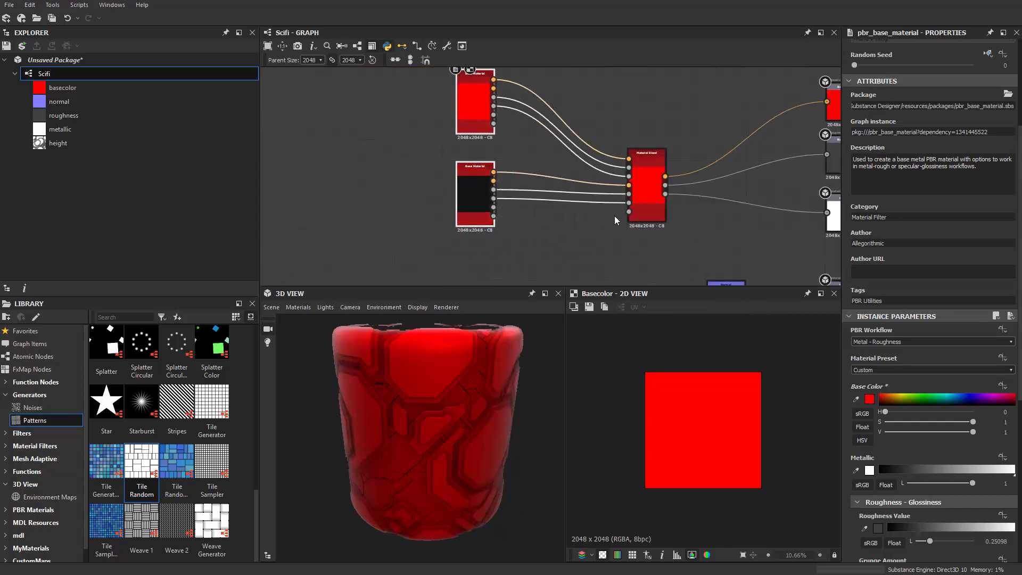
{"action": "left_click_drag", "start_coordinate": [645, 211], "coordinate": [645, 190]}
Link the output of the Blend node after Edge Detect to the Material Blend's Greyscale Mask input.
{"action": "scroll", "coordinate": [559, 218], "scroll_direction": "down", "scroll_amount": 2}
{"action": "middle_click_drag", "start_coordinate": [559, 218], "coordinate": [636, 115]}
{"action": "scroll", "coordinate": [475, 200], "scroll_direction": "up", "scroll_amount": 3}
{"action": "middle_click_drag", "start_coordinate": [365, 183], "coordinate": [565, 205]}
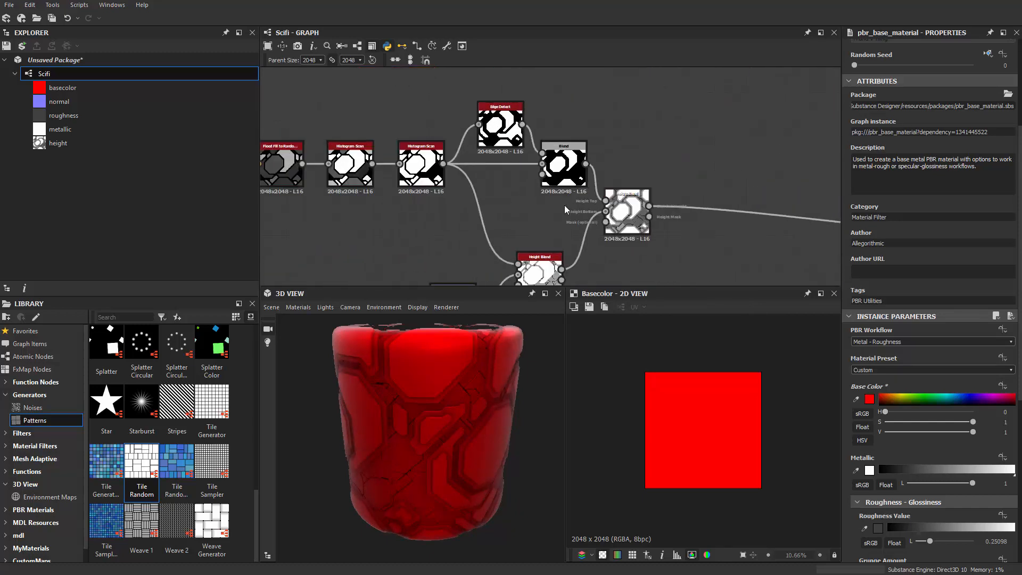
{"action": "scroll", "coordinate": [521, 186], "scroll_direction": "up", "scroll_amount": 3}
{"action": "middle_click_drag", "start_coordinate": [519, 147], "coordinate": [520, 236]}
{"action": "middle_click_drag", "start_coordinate": [538, 159], "coordinate": [477, 111]}
{"action": "scroll", "coordinate": [562, 187], "scroll_direction": "up", "scroll_amount": 2}
{"action": "scroll", "coordinate": [577, 202], "scroll_direction": "down", "scroll_amount": 2}
{"action": "scroll", "coordinate": [581, 200], "scroll_direction": "down", "scroll_amount": 1}
{"action": "middle_click_drag", "start_coordinate": [598, 193], "coordinate": [371, 233]}
{"action": "scroll", "coordinate": [475, 175], "scroll_direction": "up", "scroll_amount": 1}
{"action": "scroll", "coordinate": [448, 172], "scroll_direction": "down", "scroll_amount": 3}
{"action": "scroll", "coordinate": [544, 152], "scroll_direction": "down", "scroll_amount": 2}
{"action": "scroll", "coordinate": [385, 219], "scroll_direction": "up", "scroll_amount": 2}
{"action": "scroll", "coordinate": [383, 209], "scroll_direction": "down", "scroll_amount": 2}
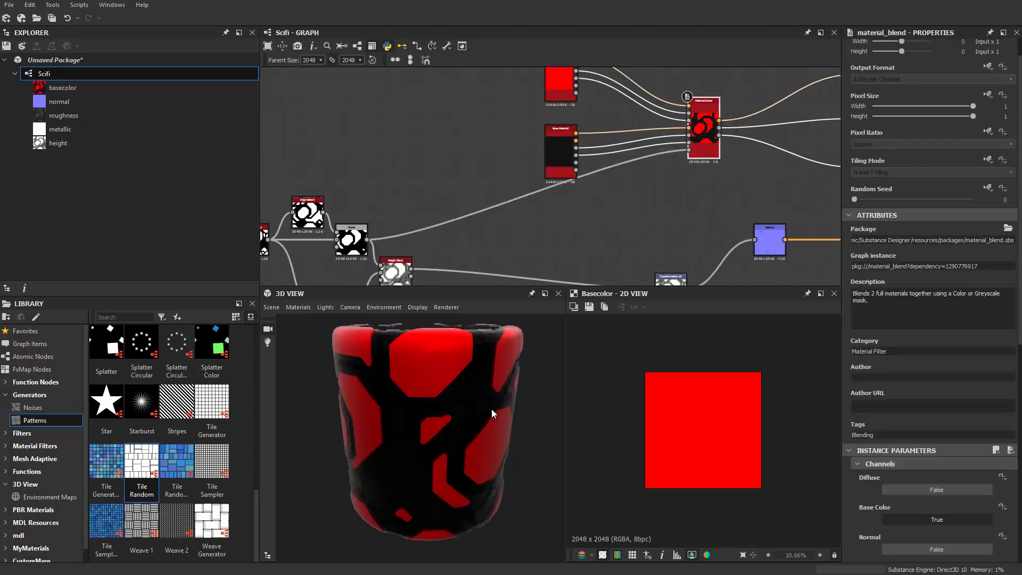
Inspect how the two masked materials are distributed over the panels on the 3D preview model.
{"action": "scroll", "coordinate": [434, 408], "scroll_direction": "up", "scroll_amount": 3}
{"action": "left_click_drag", "start_coordinate": [458, 392], "coordinate": [494, 375]}
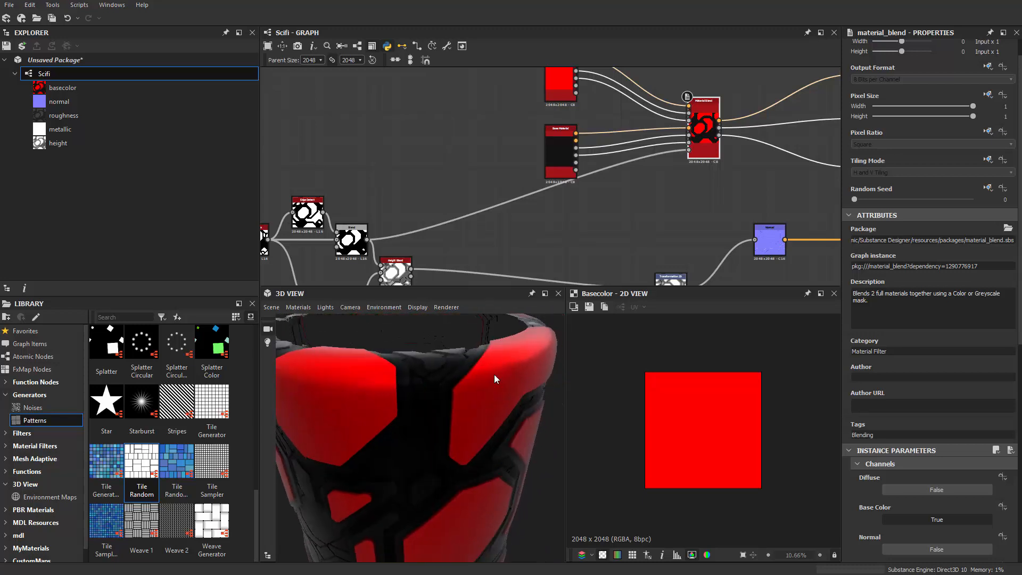
{"action": "scroll", "coordinate": [605, 242], "scroll_direction": "up", "scroll_amount": 2}
{"action": "scroll", "coordinate": [605, 242], "scroll_direction": "up", "scroll_amount": 2}
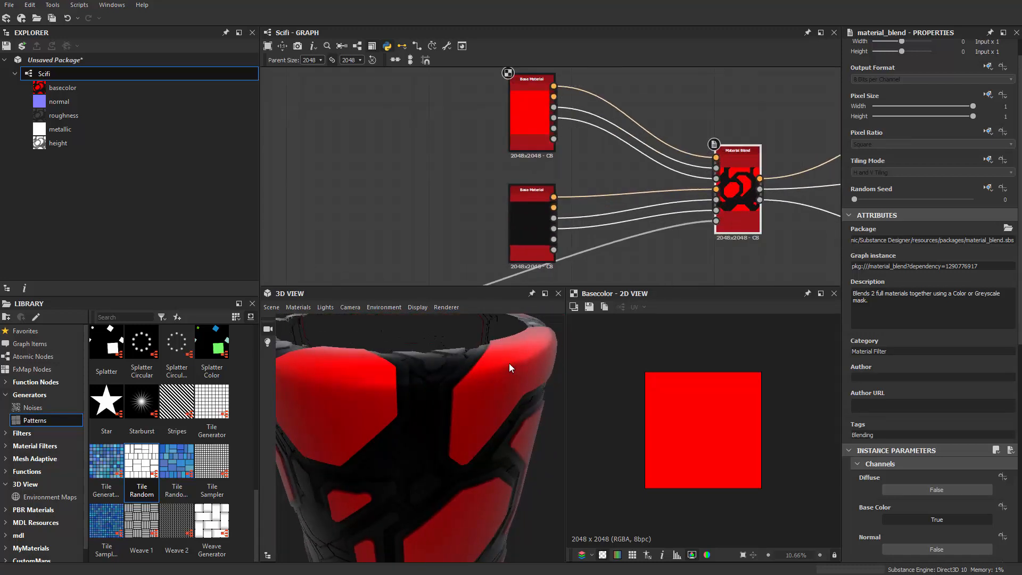
Set the lower Base Material's base color to medium grey #626262.
{"action": "middle_click_drag", "start_coordinate": [630, 222], "coordinate": [612, 141]}
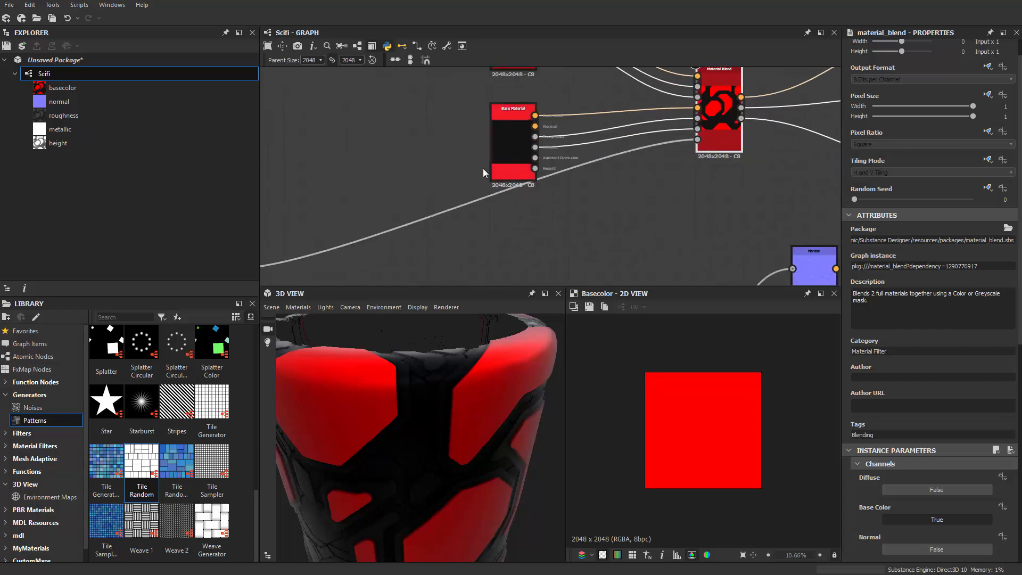
{"action": "middle_click_drag", "start_coordinate": [584, 206], "coordinate": [581, 182]}
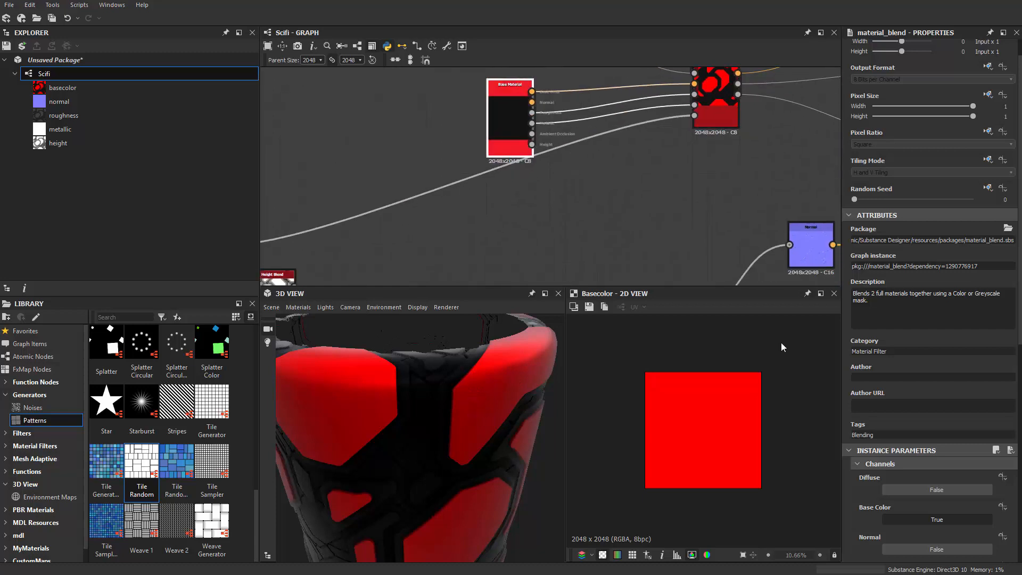
{"action": "left_click", "coordinate": [870, 531]}
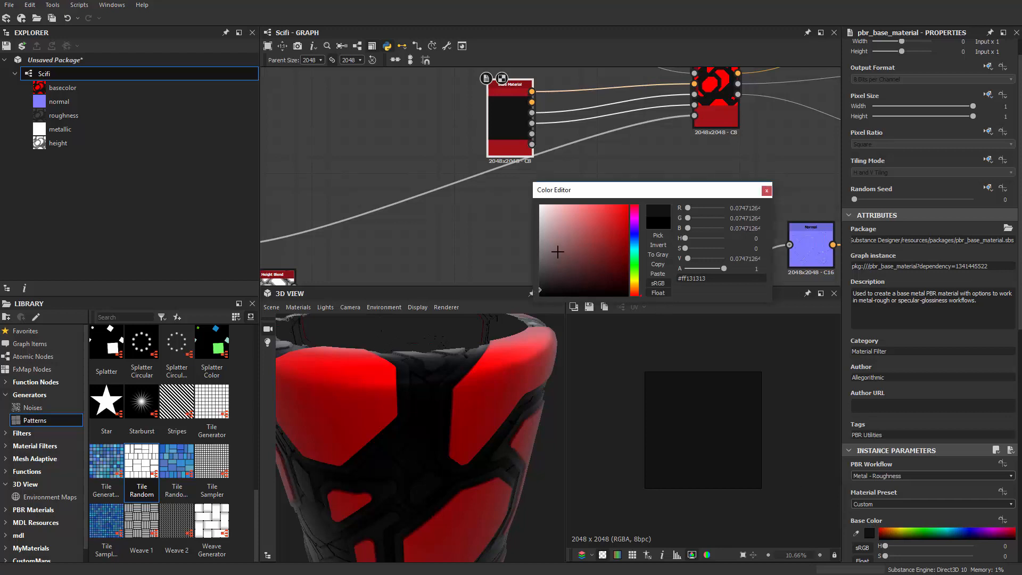
{"action": "left_click_drag", "start_coordinate": [553, 248], "coordinate": [524, 260]}
{"action": "scroll", "coordinate": [500, 257], "scroll_direction": "down", "scroll_amount": 5}
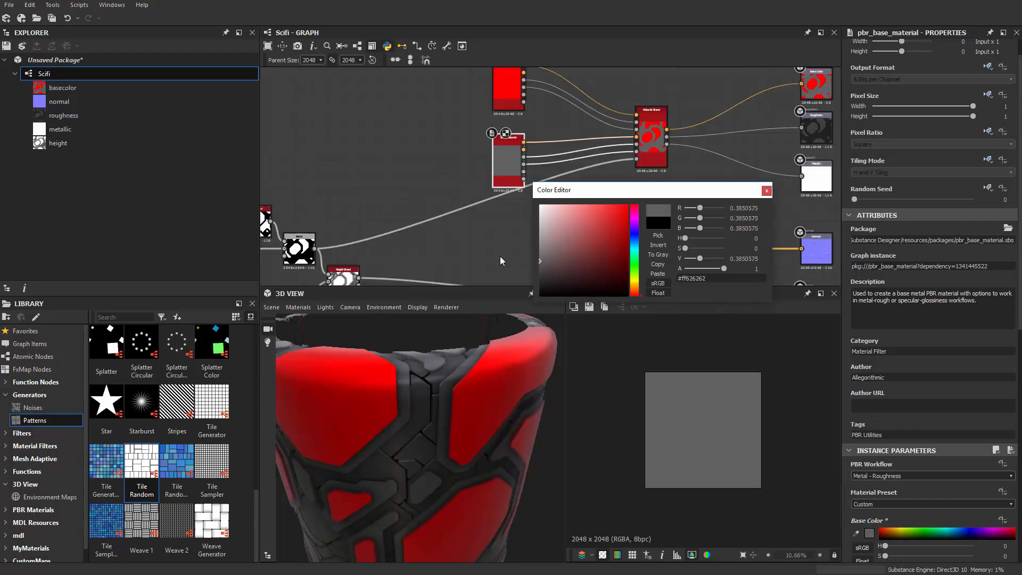
{"action": "left_click", "coordinate": [454, 149]}
{"action": "scroll", "coordinate": [455, 147], "scroll_direction": "up", "scroll_amount": 2}
{"action": "left_click", "coordinate": [764, 191]}
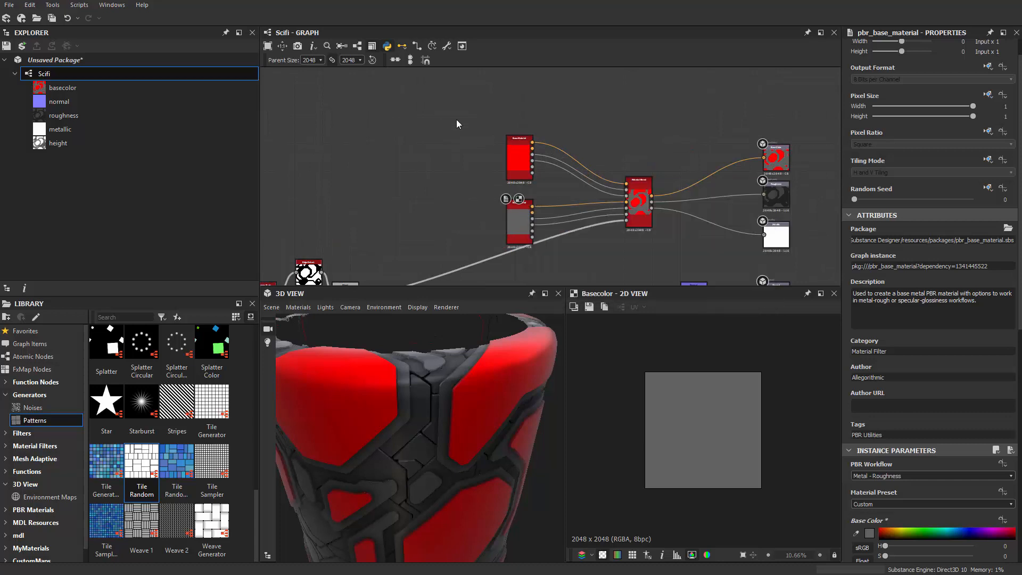
Duplicate the Material Blend node and place the copy below and to the right of the original.
{"action": "middle_click_drag", "start_coordinate": [641, 218], "coordinate": [577, 171]}
{"action": "scroll", "coordinate": [577, 171], "scroll_direction": "up", "scroll_amount": 2}
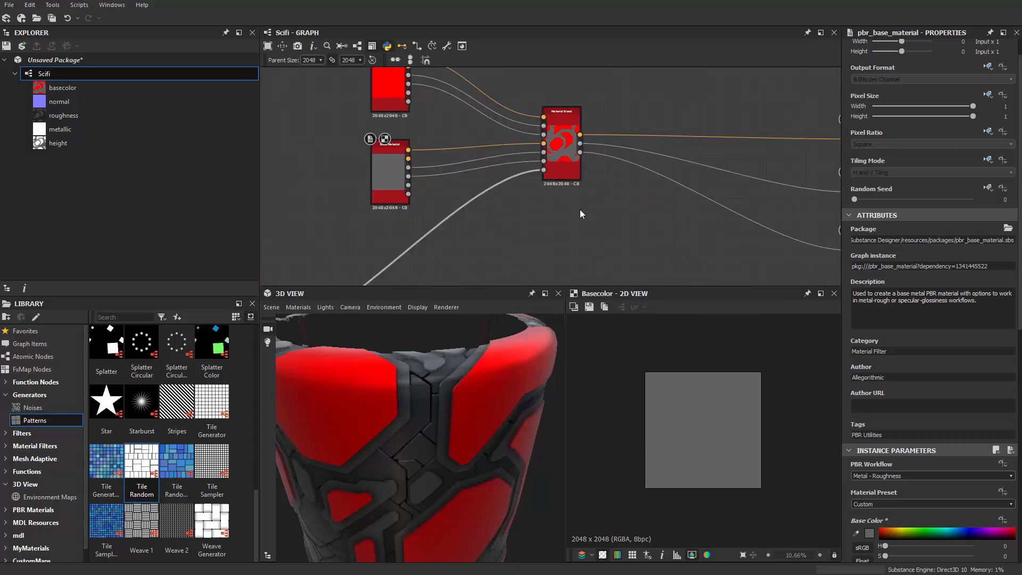
{"action": "scroll", "coordinate": [609, 207], "scroll_direction": "up", "scroll_amount": 2}
{"action": "left_click", "coordinate": [545, 158]}
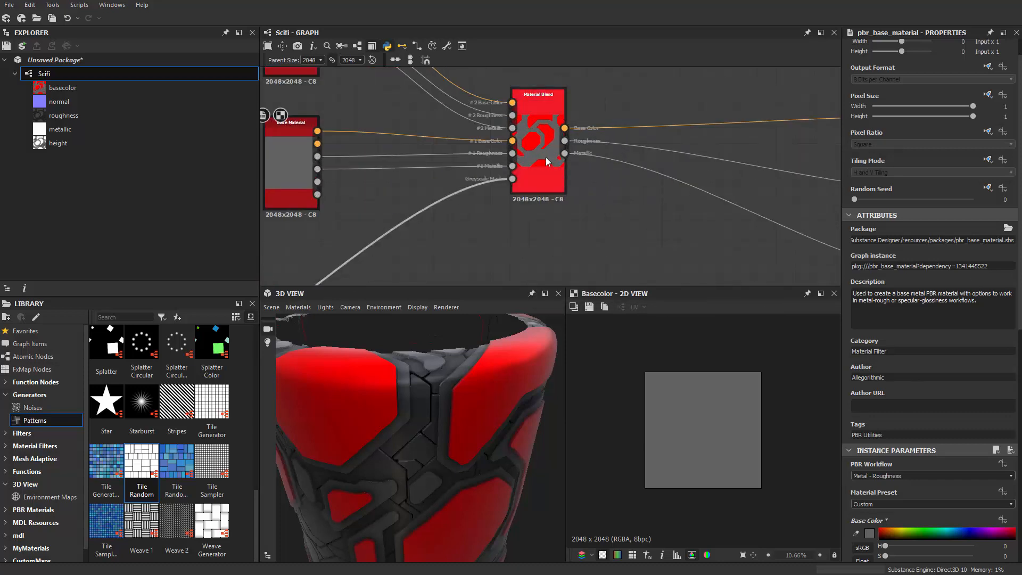
{"action": "key", "text": "ctrl+d"}
{"action": "scroll", "coordinate": [630, 238], "scroll_direction": "down", "scroll_amount": 2}
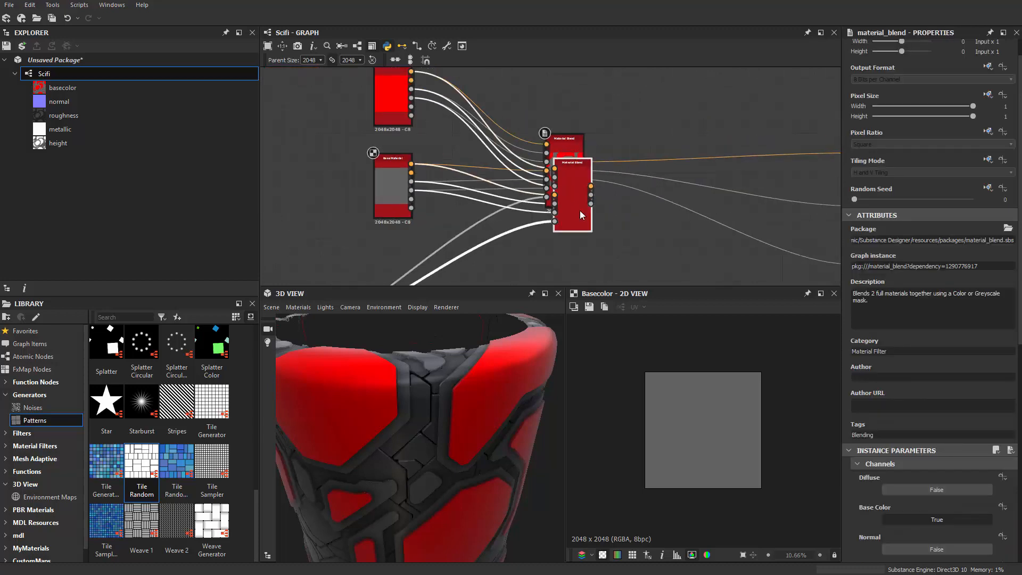
{"action": "left_click_drag", "start_coordinate": [580, 210], "coordinate": [641, 265]}
Delete the Base Material links feeding the duplicated Material Blend, keeping only its Greyscale Mask link.
{"action": "middle_click_drag", "start_coordinate": [640, 265], "coordinate": [661, 227]}
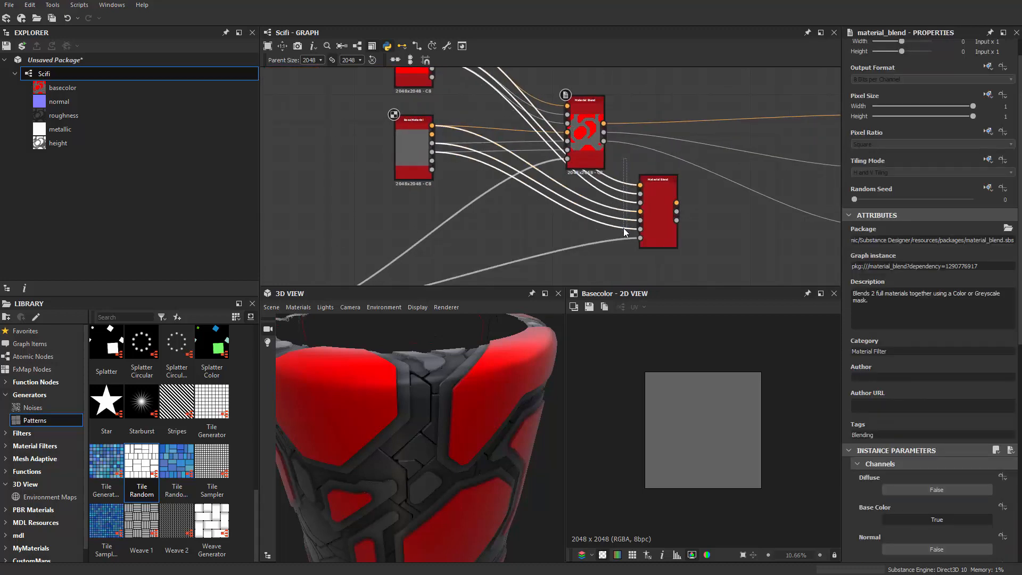
{"action": "left_click_drag", "start_coordinate": [624, 229], "coordinate": [624, 229]}
{"action": "key", "text": "Delete"}
{"action": "scroll", "coordinate": [656, 213], "scroll_direction": "up", "scroll_amount": 1}
{"action": "left_click_drag", "start_coordinate": [657, 199], "coordinate": [665, 182]}
Duplicate the grey Base Material and place the copy beside the second Material Blend.
{"action": "middle_click_drag", "start_coordinate": [606, 270], "coordinate": [640, 183]}
{"action": "scroll", "coordinate": [640, 183], "scroll_direction": "down", "scroll_amount": 2}
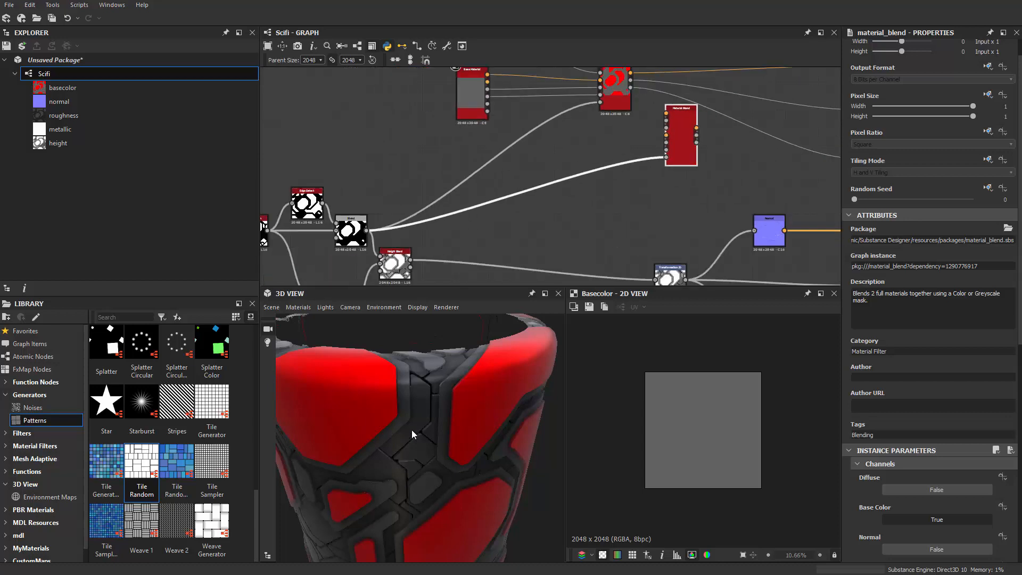
{"action": "scroll", "coordinate": [644, 178], "scroll_direction": "up", "scroll_amount": 2}
{"action": "middle_click_drag", "start_coordinate": [644, 177], "coordinate": [646, 251]}
{"action": "left_click", "coordinate": [390, 123]}
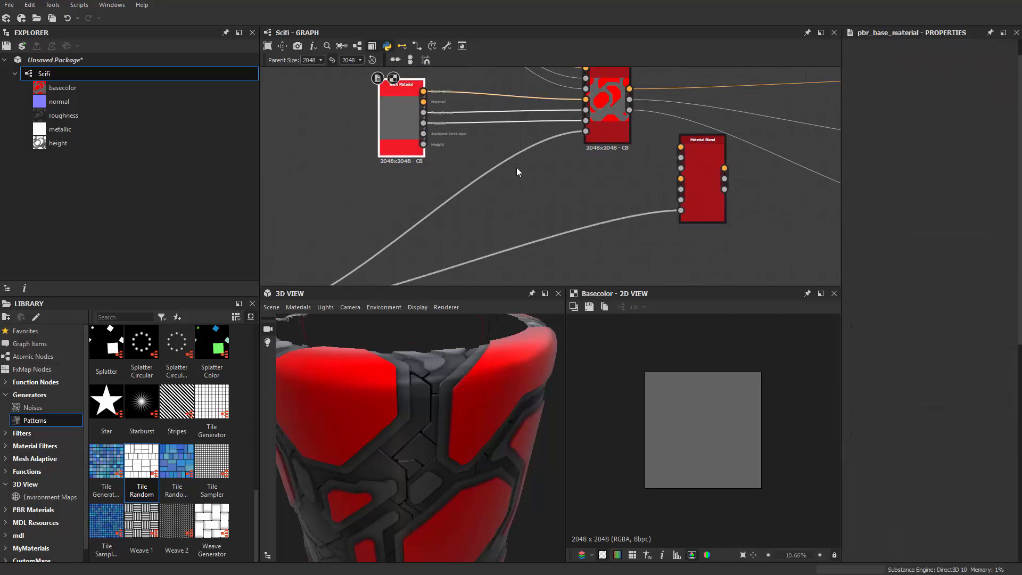
{"action": "key", "text": "ctrl+c"}
{"action": "key", "text": "ctrl+v"}
{"action": "left_click_drag", "start_coordinate": [600, 216], "coordinate": [607, 232]}
{"action": "scroll", "coordinate": [619, 221], "scroll_direction": "up", "scroll_amount": 1}
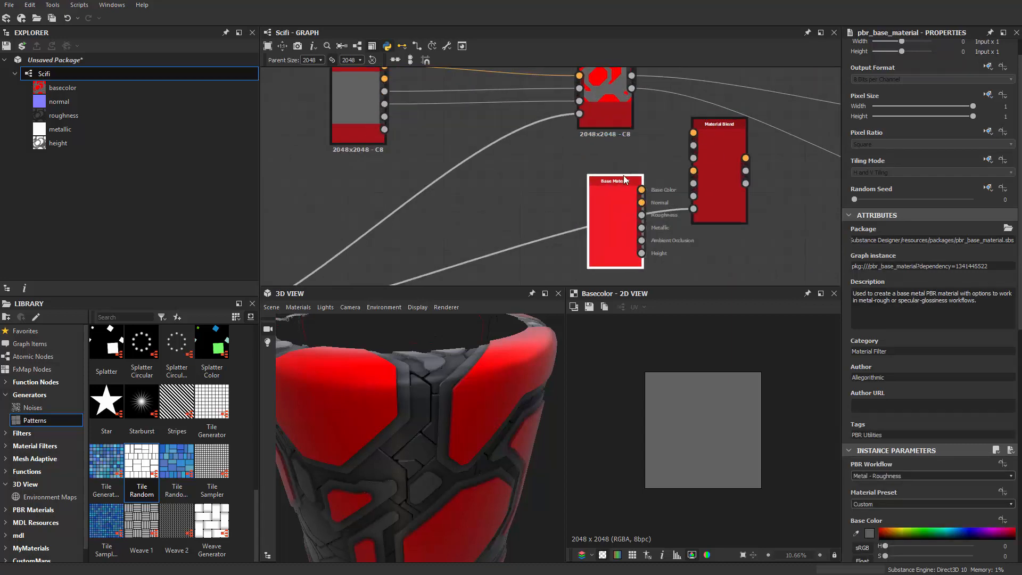
Link the first Material Blend's Base Color, Roughness and Metallic outputs to the second Material Blend's matching #2 inputs.
{"action": "scroll", "coordinate": [619, 167], "scroll_direction": "down", "scroll_amount": 1}
{"action": "middle_click_drag", "start_coordinate": [619, 166], "coordinate": [612, 188]}
{"action": "scroll", "coordinate": [621, 168], "scroll_direction": "up", "scroll_amount": 3}
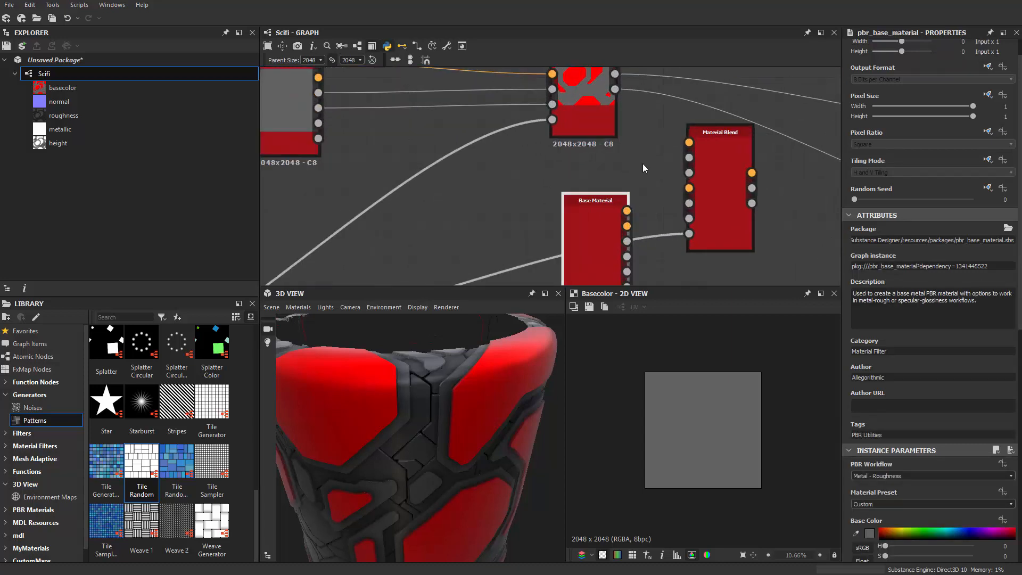
{"action": "left_click_drag", "start_coordinate": [606, 100], "coordinate": [659, 159]}
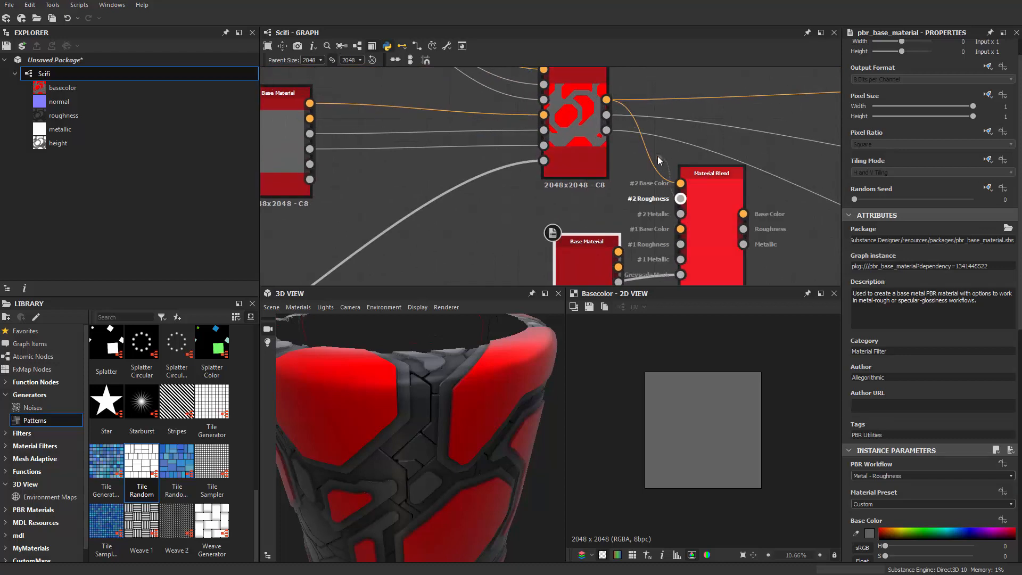
{"action": "left_click_drag", "start_coordinate": [603, 109], "coordinate": [603, 112]}
{"action": "left_click_drag", "start_coordinate": [606, 130], "coordinate": [682, 213]}
Link the new Base Material's Base Color, Roughness and Metallic outputs to the second Material Blend's matching #1 inputs.
{"action": "scroll", "coordinate": [663, 183], "scroll_direction": "down", "scroll_amount": 2}
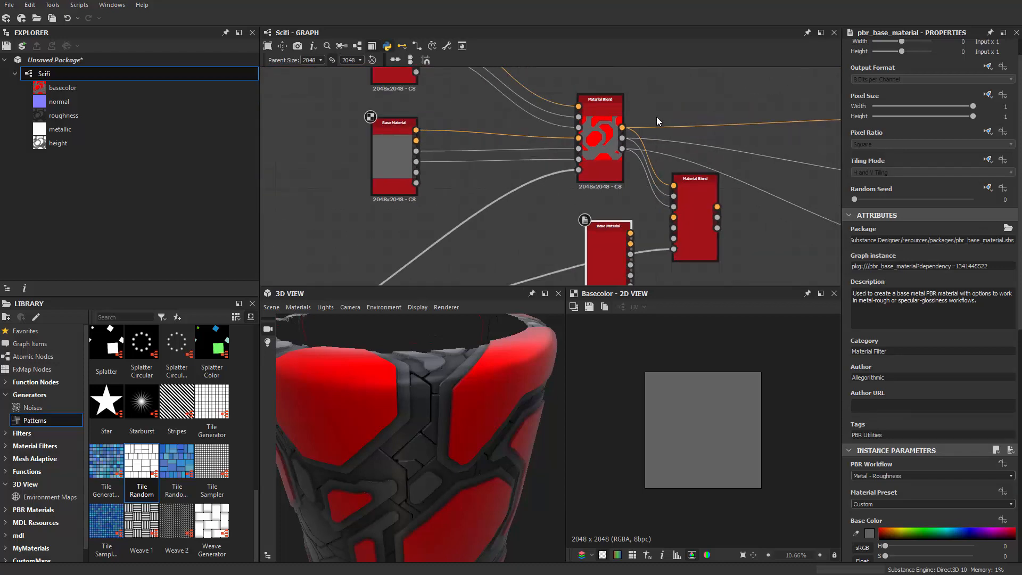
{"action": "scroll", "coordinate": [641, 216], "scroll_direction": "up", "scroll_amount": 1}
{"action": "scroll", "coordinate": [640, 216], "scroll_direction": "up", "scroll_amount": 3}
{"action": "left_click_drag", "start_coordinate": [606, 155], "coordinate": [695, 122]}
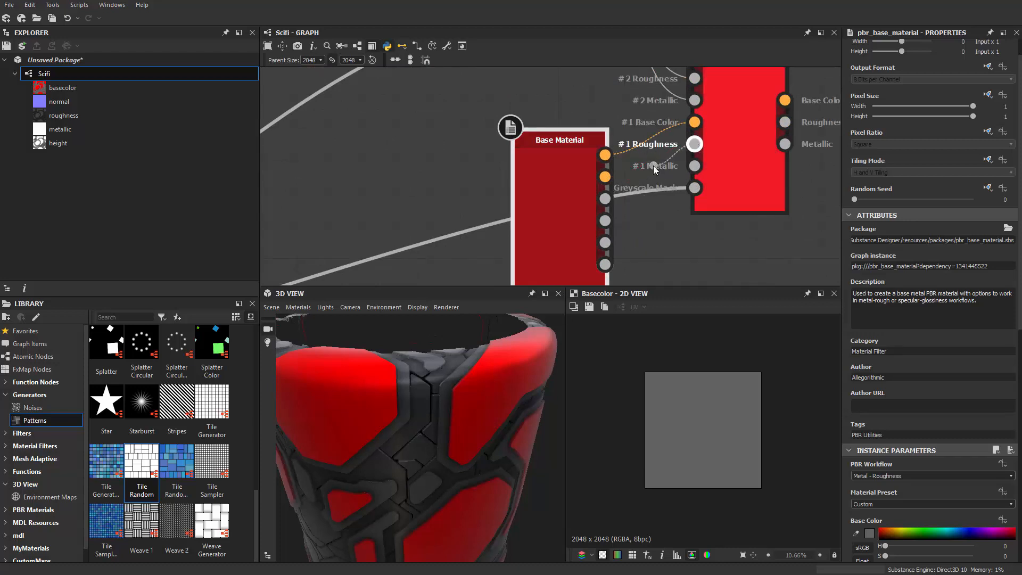
{"action": "middle_click_drag", "start_coordinate": [541, 184], "coordinate": [500, 184]}
{"action": "left_click_drag", "start_coordinate": [524, 177], "coordinate": [507, 157]}
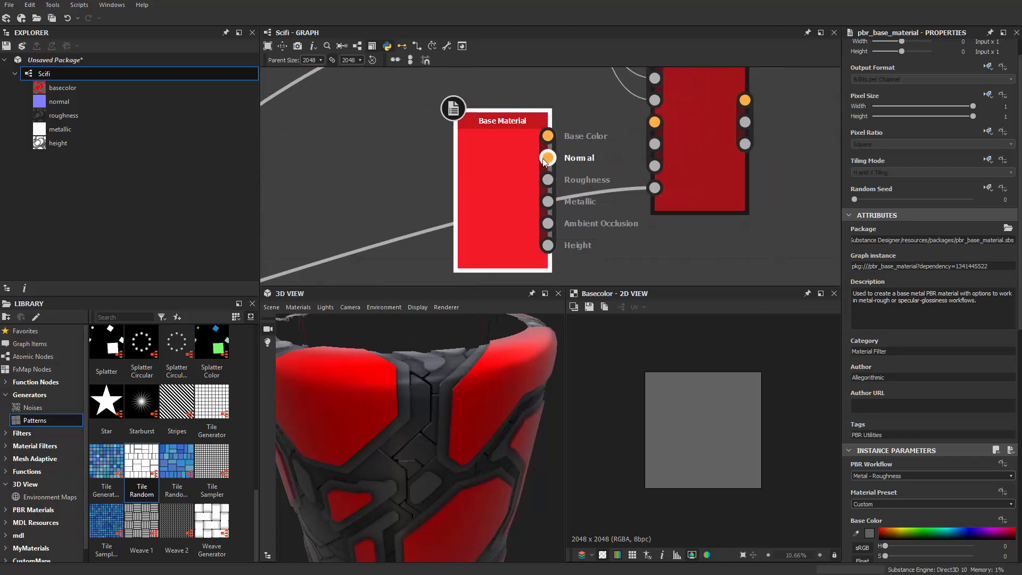
{"action": "left_click_drag", "start_coordinate": [646, 122], "coordinate": [655, 122]}
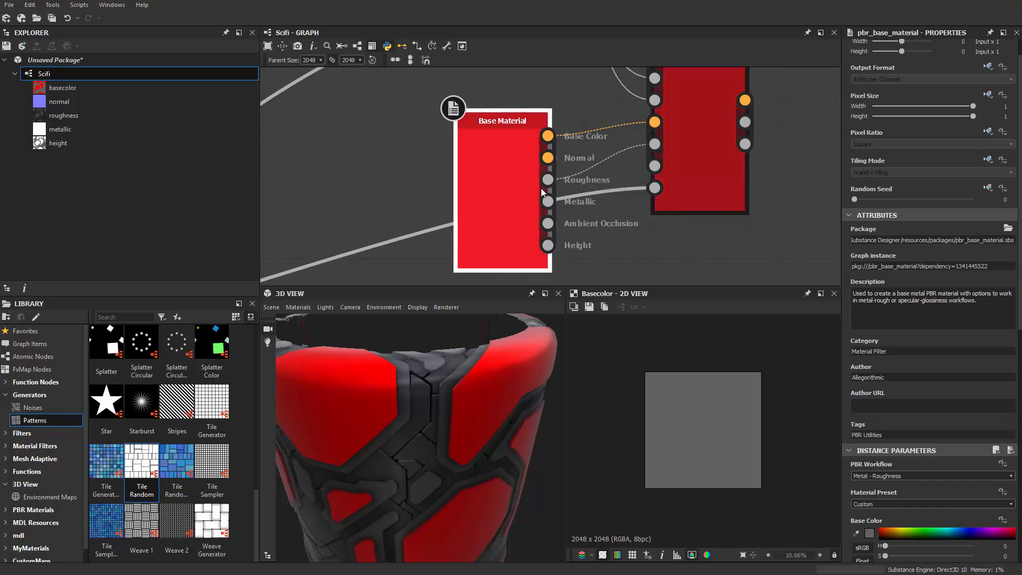
{"action": "left_click_drag", "start_coordinate": [548, 201], "coordinate": [499, 154]}
{"action": "scroll", "coordinate": [500, 154], "scroll_direction": "down", "scroll_amount": 4}
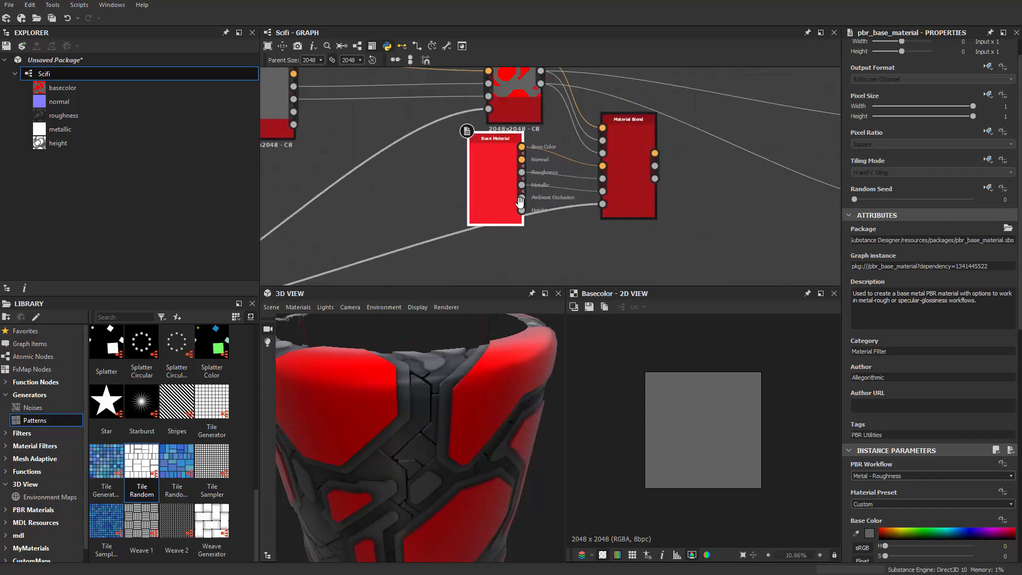
Move the second Material Blend away from the other nodes and delete its Greyscale Mask link.
{"action": "scroll", "coordinate": [609, 221], "scroll_direction": "down", "scroll_amount": 3}
{"action": "left_click_drag", "start_coordinate": [586, 247], "coordinate": [600, 260]}
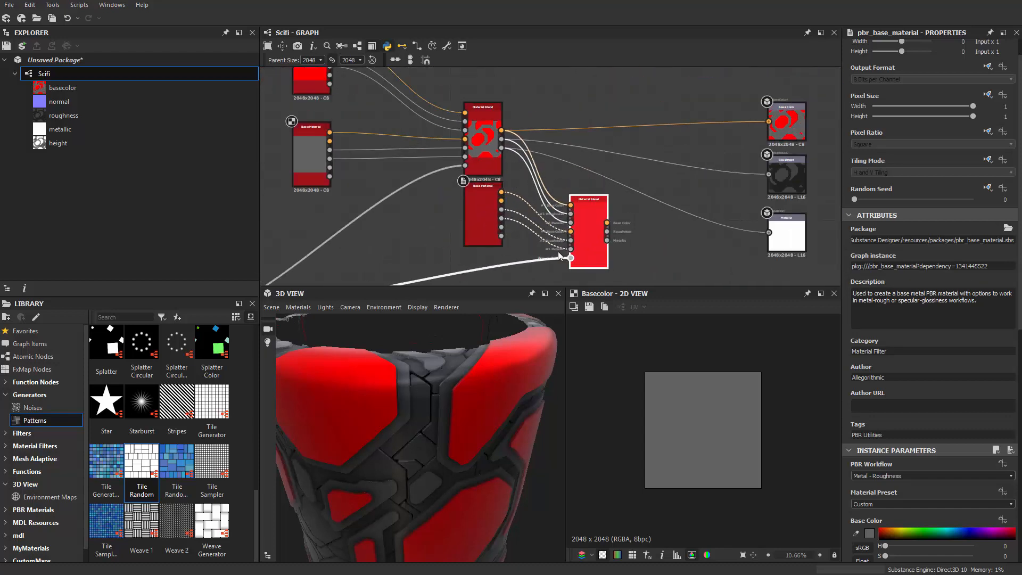
{"action": "middle_click_drag", "start_coordinate": [527, 248], "coordinate": [533, 220]}
{"action": "left_click", "coordinate": [537, 212]}
{"action": "key", "text": "Delete"}
Connect the second Material Blend's Base Color, Roughness and Metallic outputs to the corresponding graph output nodes.
{"action": "scroll", "coordinate": [565, 225], "scroll_direction": "up", "scroll_amount": 1}
{"action": "left_click_drag", "start_coordinate": [733, 80], "coordinate": [727, 80]}
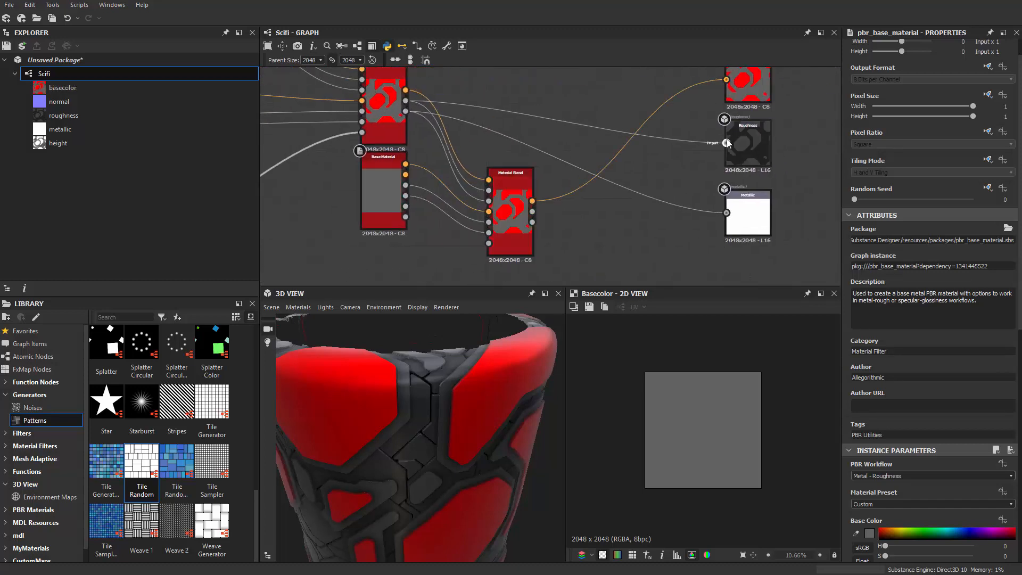
{"action": "left_click_drag", "start_coordinate": [704, 225], "coordinate": [727, 213]}
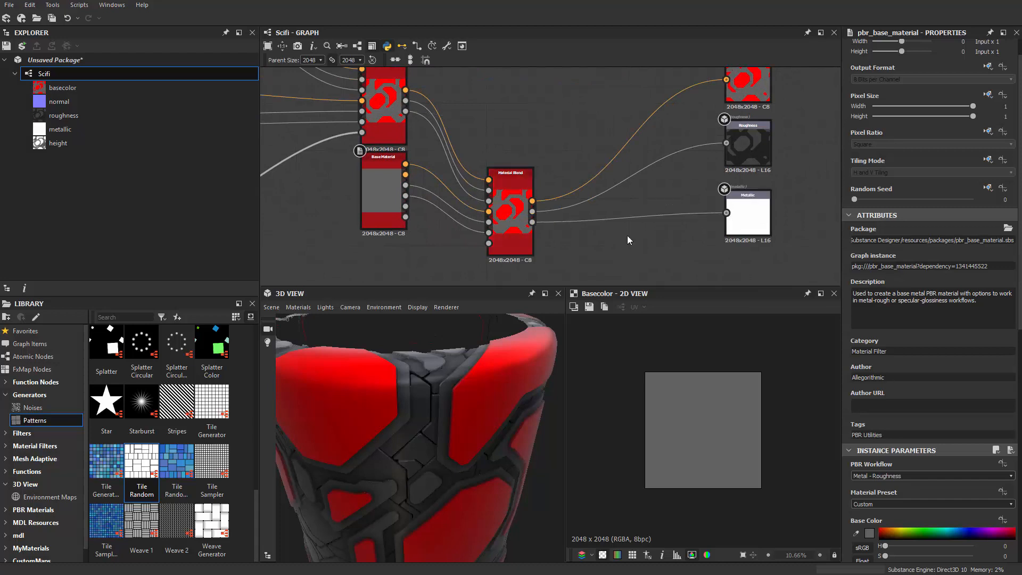
Rearrange the third Base Material and the second Material Blend so they sit clear of the first blend.
{"action": "scroll", "coordinate": [559, 240], "scroll_direction": "down", "scroll_amount": 2}
{"action": "middle_click_drag", "start_coordinate": [559, 240], "coordinate": [643, 194]}
{"action": "scroll", "coordinate": [631, 189], "scroll_direction": "up", "scroll_amount": 2}
{"action": "left_click_drag", "start_coordinate": [614, 194], "coordinate": [630, 179]}
{"action": "middle_click_drag", "start_coordinate": [521, 200], "coordinate": [588, 223]}
{"action": "left_click_drag", "start_coordinate": [540, 193], "coordinate": [546, 239]}
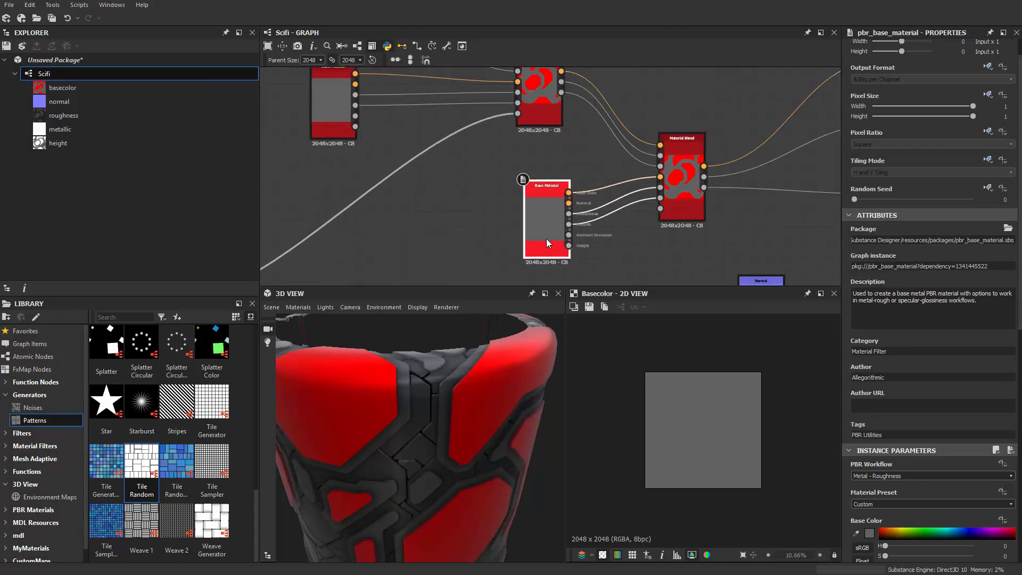
{"action": "middle_click_drag", "start_coordinate": [674, 223], "coordinate": [673, 193]}
{"action": "left_click_drag", "start_coordinate": [695, 176], "coordinate": [695, 161]}
Link the output of the last Histogram Scan before Edge Detect to the second Material Blend's Greyscale Mask input.
{"action": "scroll", "coordinate": [623, 224], "scroll_direction": "down", "scroll_amount": 2}
{"action": "middle_click_drag", "start_coordinate": [623, 224], "coordinate": [641, 171]}
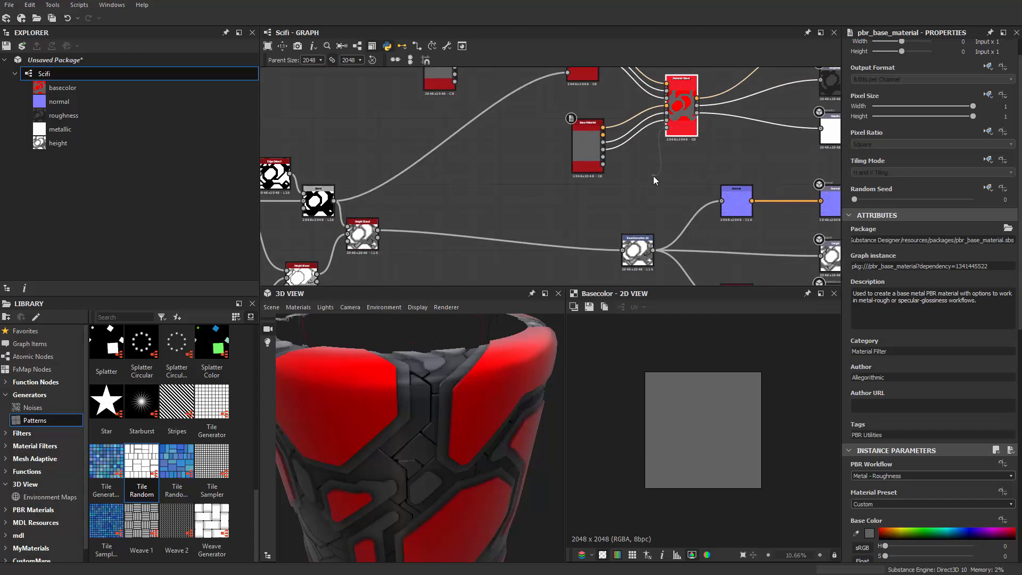
{"action": "left_click_drag", "start_coordinate": [654, 176], "coordinate": [460, 218]}
{"action": "scroll", "coordinate": [447, 210], "scroll_direction": "down", "scroll_amount": 1}
{"action": "middle_click_drag", "start_coordinate": [440, 206], "coordinate": [669, 127]}
{"action": "scroll", "coordinate": [426, 195], "scroll_direction": "up", "scroll_amount": 2}
{"action": "middle_click_drag", "start_coordinate": [380, 178], "coordinate": [432, 187]}
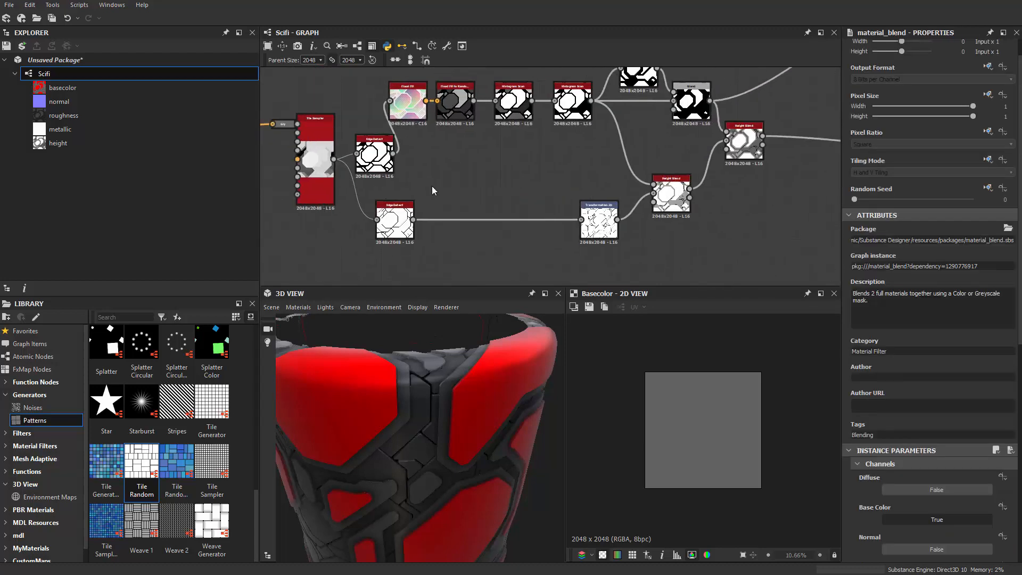
{"action": "scroll", "coordinate": [402, 173], "scroll_direction": "up", "scroll_amount": 2}
{"action": "middle_click_drag", "start_coordinate": [492, 203], "coordinate": [592, 240]}
{"action": "scroll", "coordinate": [457, 178], "scroll_direction": "up", "scroll_amount": 4}
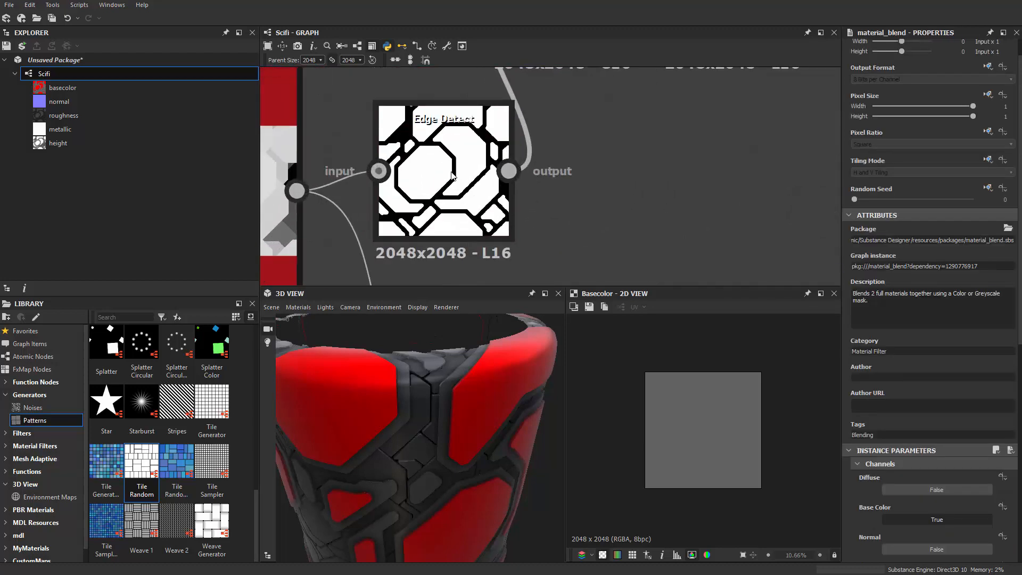
{"action": "scroll", "coordinate": [456, 177], "scroll_direction": "down", "scroll_amount": 2}
{"action": "scroll", "coordinate": [591, 193], "scroll_direction": "down", "scroll_amount": 6}
{"action": "middle_click_drag", "start_coordinate": [641, 195], "coordinate": [411, 190]}
{"action": "scroll", "coordinate": [327, 207], "scroll_direction": "down", "scroll_amount": 2}
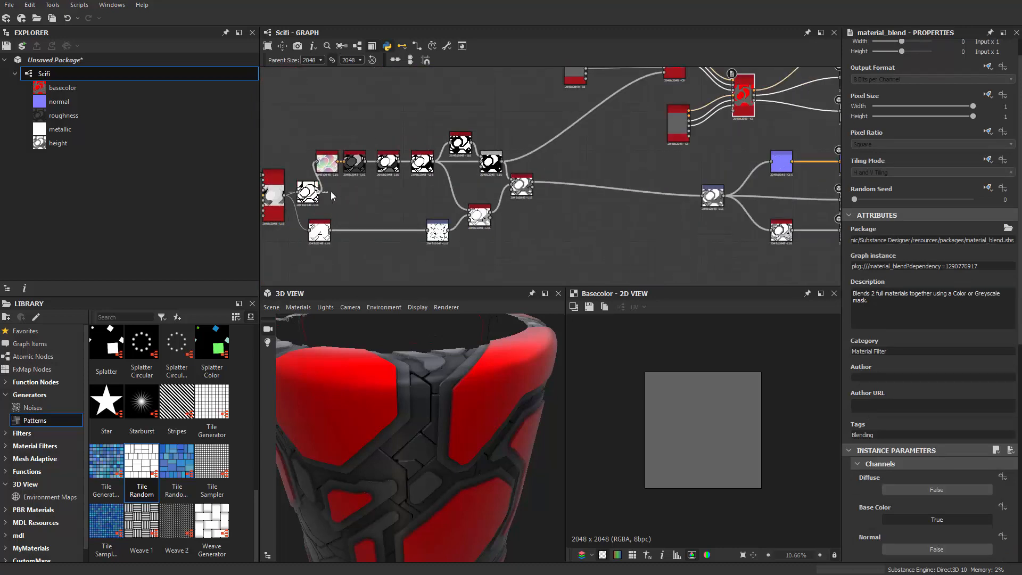
{"action": "scroll", "coordinate": [410, 189], "scroll_direction": "up", "scroll_amount": 3}
{"action": "scroll", "coordinate": [575, 157], "scroll_direction": "up", "scroll_amount": 1}
{"action": "middle_click_drag", "start_coordinate": [575, 157], "coordinate": [663, 194]}
{"action": "scroll", "coordinate": [564, 210], "scroll_direction": "up", "scroll_amount": 1}
{"action": "middle_click_drag", "start_coordinate": [564, 209], "coordinate": [404, 231]}
{"action": "scroll", "coordinate": [436, 222], "scroll_direction": "down", "scroll_amount": 1}
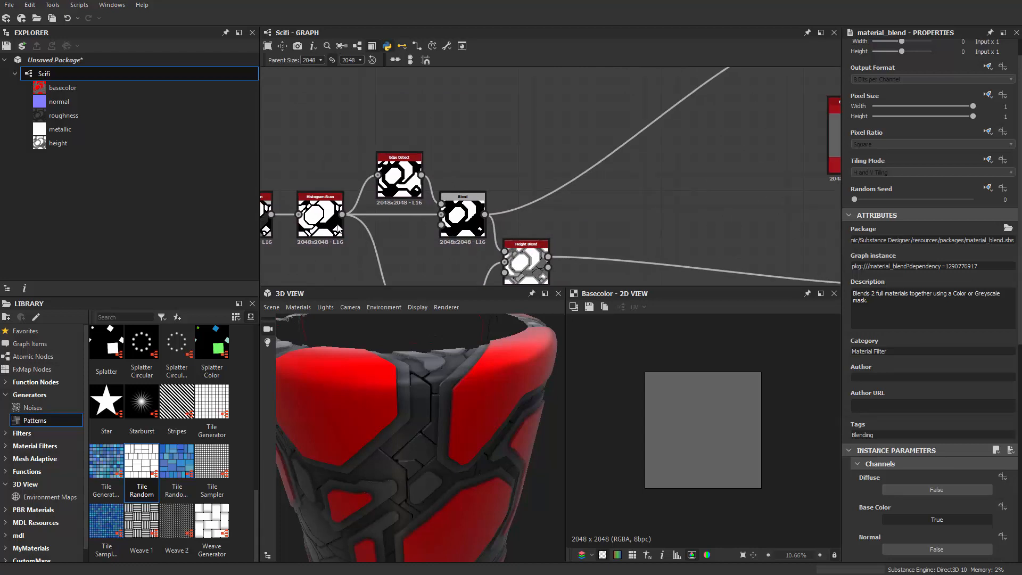
{"action": "scroll", "coordinate": [456, 218], "scroll_direction": "down", "scroll_amount": 3}
{"action": "scroll", "coordinate": [564, 208], "scroll_direction": "up", "scroll_amount": 2}
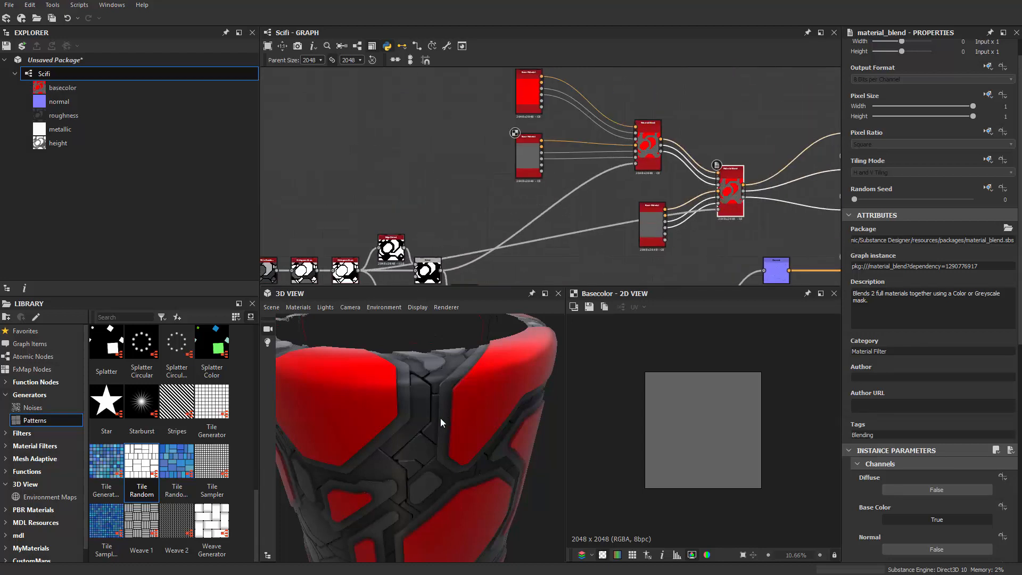
Set the third Base Material's base color to light grey #d0d0d0 and check the panels on the 3D preview model.
{"action": "scroll", "coordinate": [656, 269], "scroll_direction": "up", "scroll_amount": 2}
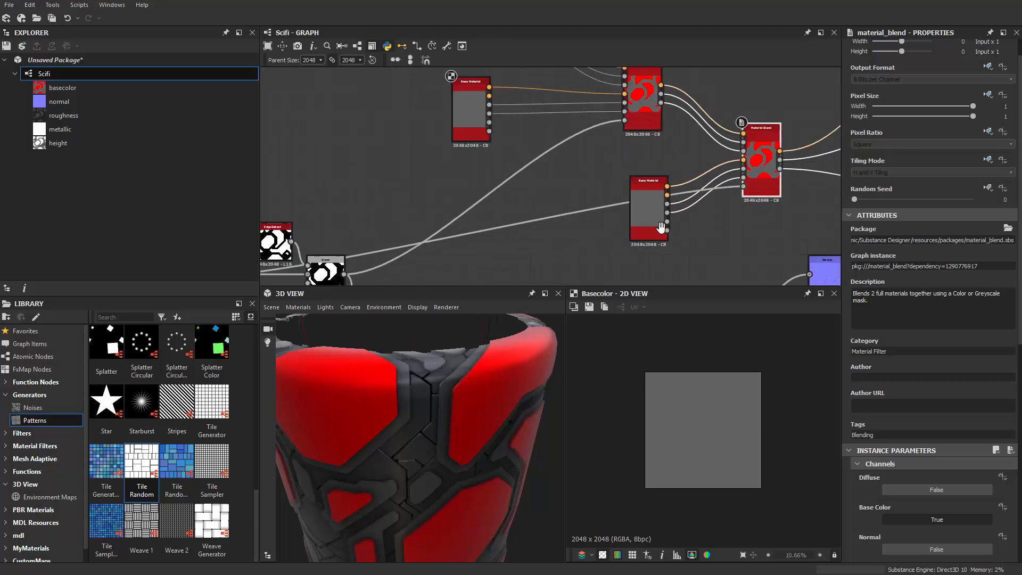
{"action": "middle_click_drag", "start_coordinate": [651, 203], "coordinate": [579, 212]}
{"action": "left_click", "coordinate": [582, 206]}
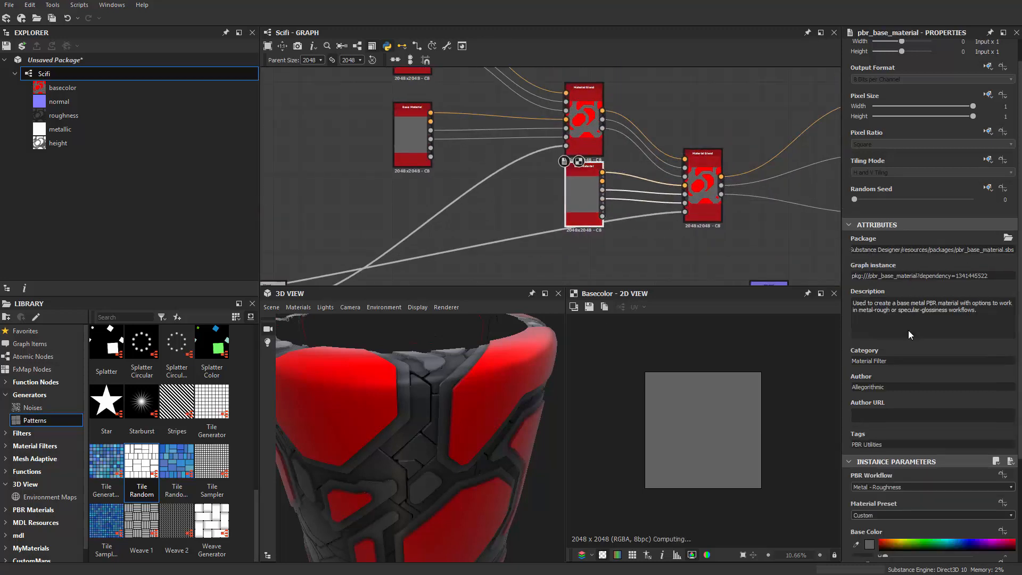
{"action": "left_click", "coordinate": [870, 536]}
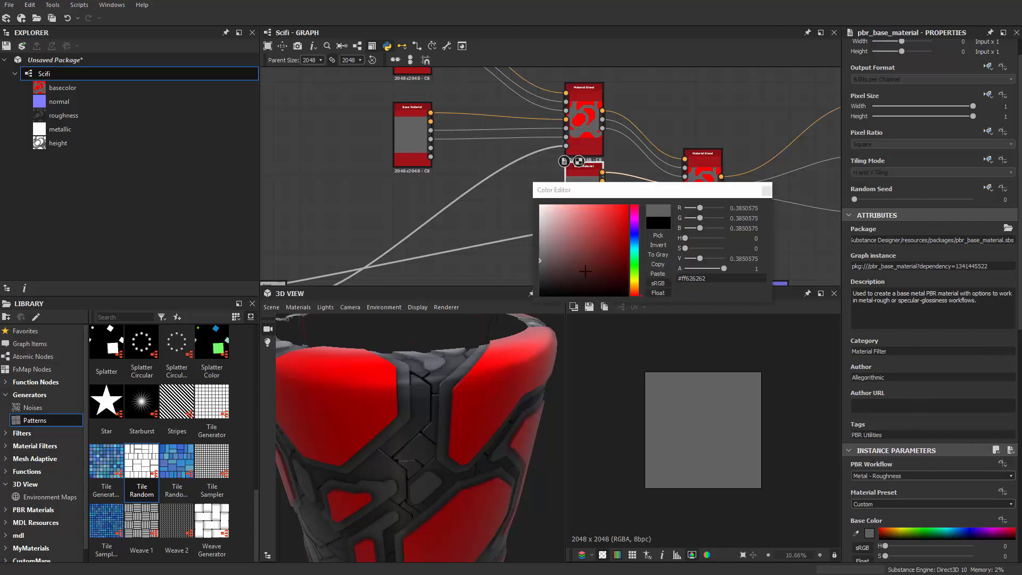
{"action": "left_click_drag", "start_coordinate": [555, 226], "coordinate": [526, 221]}
{"action": "scroll", "coordinate": [443, 457], "scroll_direction": "down", "scroll_amount": 3}
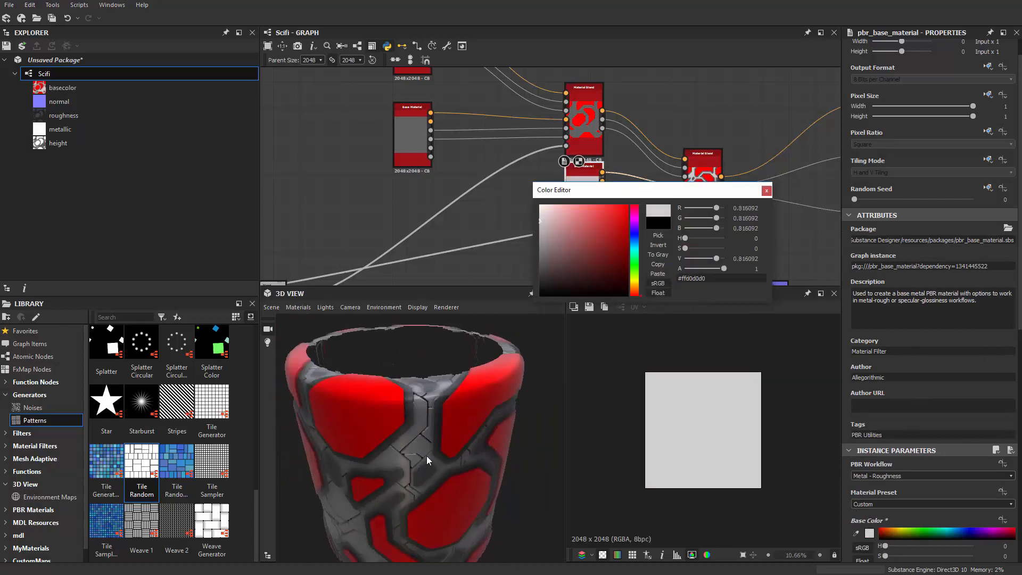
{"action": "left_click_drag", "start_coordinate": [427, 456], "coordinate": [534, 451]}
{"action": "scroll", "coordinate": [461, 446], "scroll_direction": "down", "scroll_amount": 5}
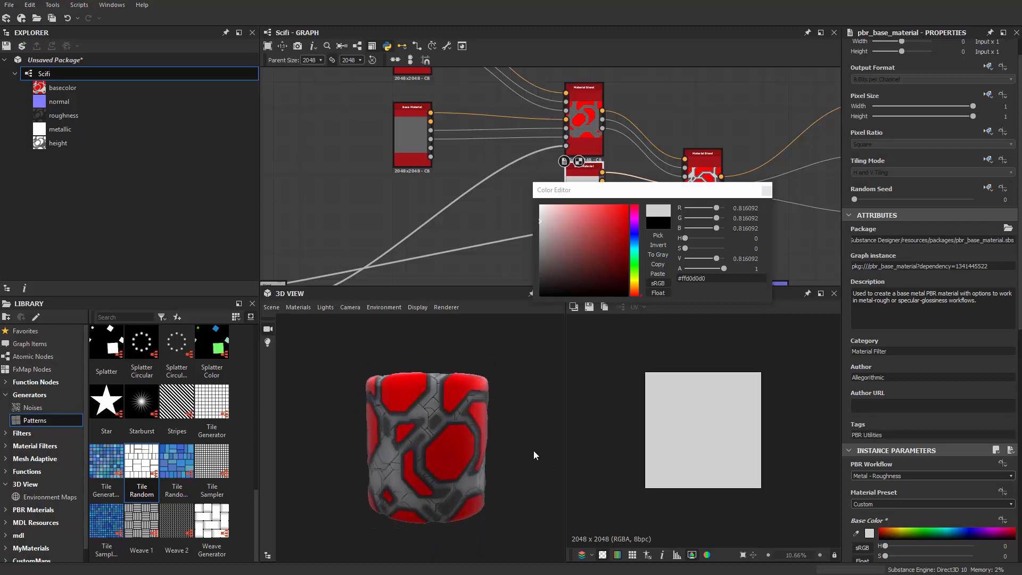
{"action": "scroll", "coordinate": [405, 427], "scroll_direction": "up", "scroll_amount": 10}
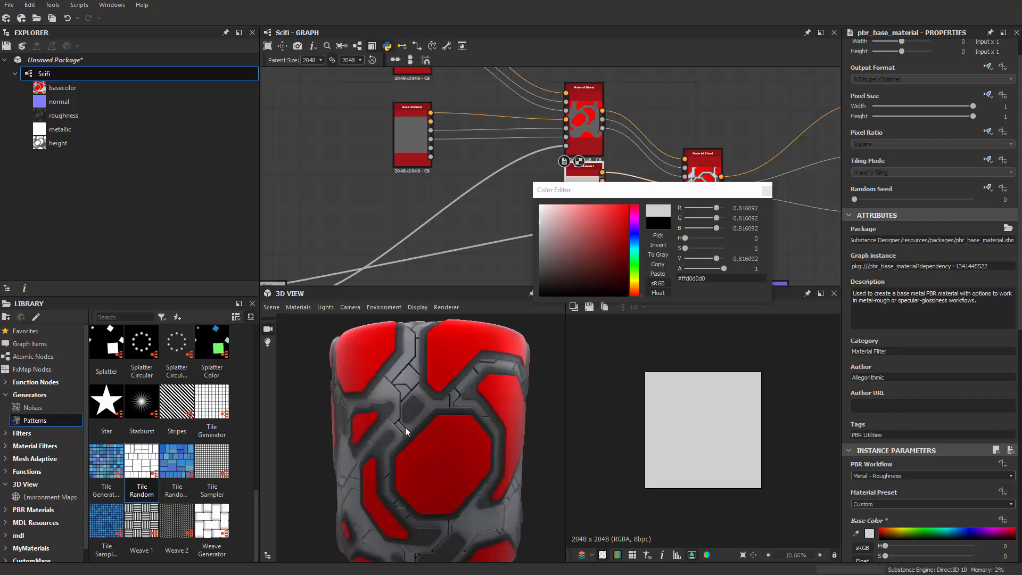
Move the final Transformation 2D node and the normal and height branches it feeds down, level with the last Height Blend.
{"action": "left_click", "coordinate": [767, 192]}
{"action": "scroll", "coordinate": [578, 220], "scroll_direction": "down", "scroll_amount": 3}
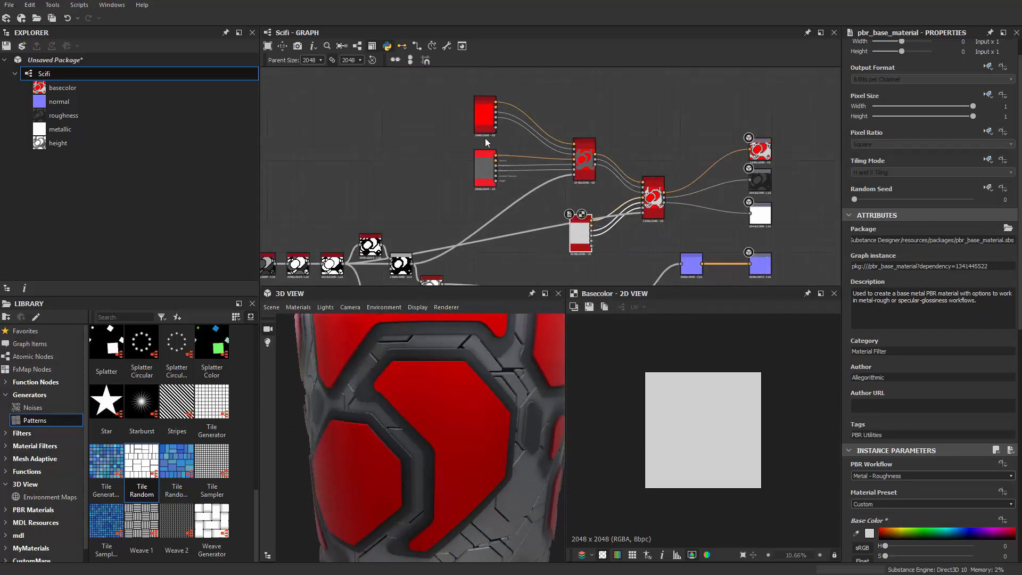
{"action": "middle_click_drag", "start_coordinate": [699, 218], "coordinate": [524, 198]}
{"action": "scroll", "coordinate": [524, 198], "scroll_direction": "up", "scroll_amount": 3}
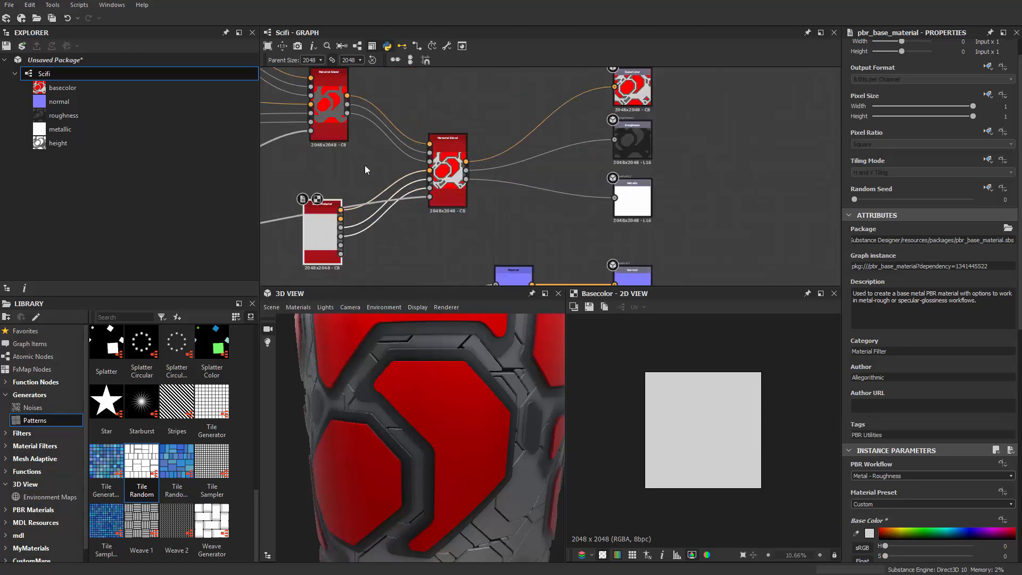
{"action": "middle_click_drag", "start_coordinate": [365, 166], "coordinate": [716, 95]}
{"action": "scroll", "coordinate": [491, 142], "scroll_direction": "down", "scroll_amount": 6}
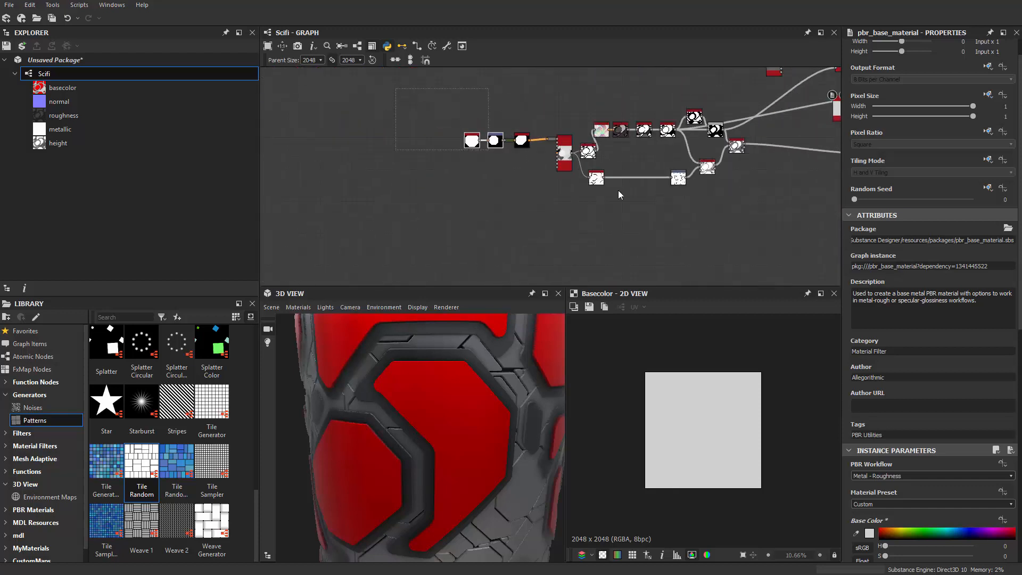
{"action": "left_click_drag", "start_coordinate": [396, 89], "coordinate": [739, 211]}
{"action": "middle_click_drag", "start_coordinate": [734, 173], "coordinate": [450, 177]}
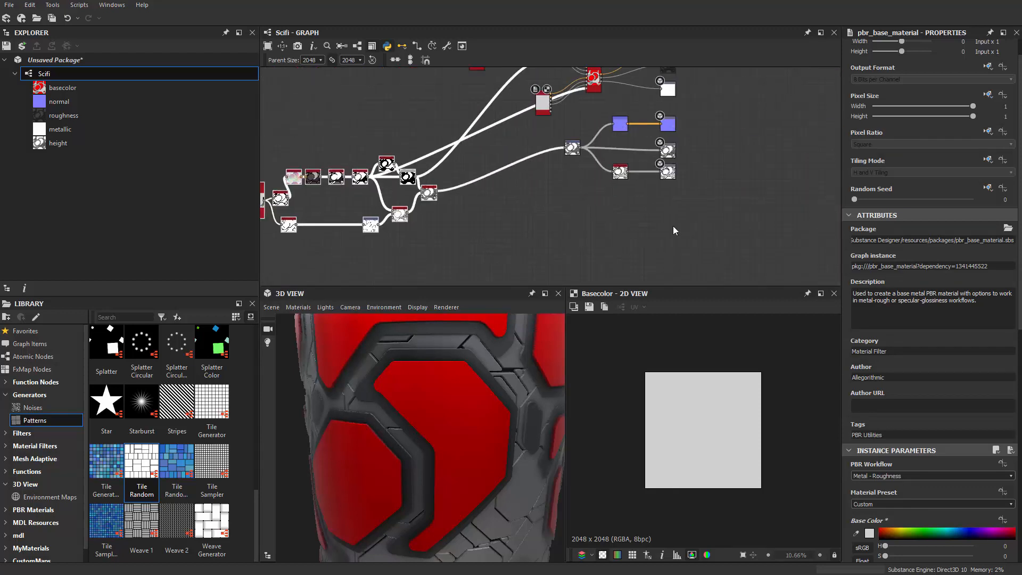
{"action": "left_click_drag", "start_coordinate": [673, 230], "coordinate": [591, 197]}
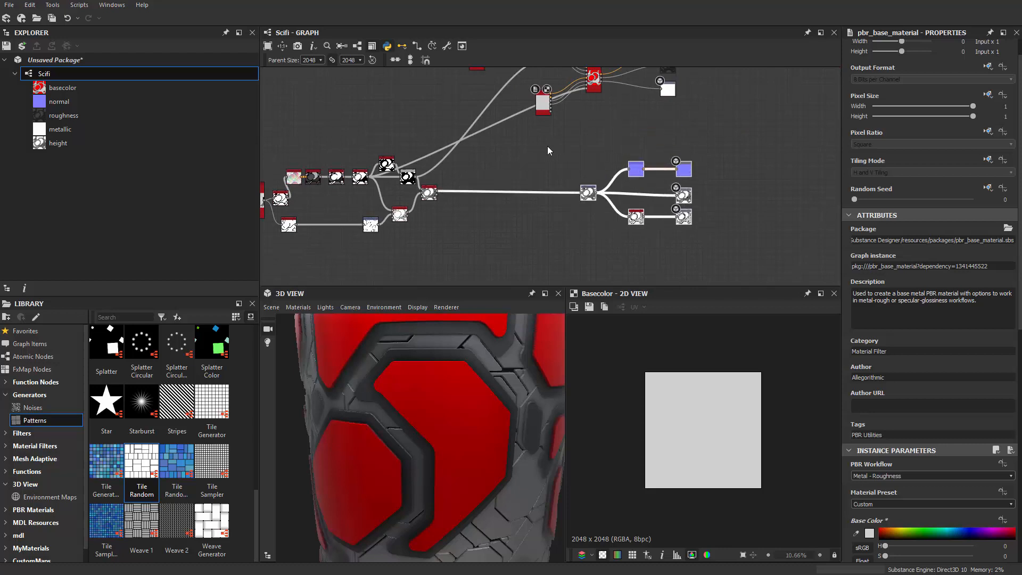
Examine the panel edges and grooves on the 3D preview model alongside the material section of the graph.
{"action": "scroll", "coordinate": [550, 140], "scroll_direction": "up", "scroll_amount": 2}
{"action": "middle_click_drag", "start_coordinate": [550, 140], "coordinate": [545, 215]}
{"action": "left_click_drag", "start_coordinate": [493, 468], "coordinate": [459, 462]}
{"action": "scroll", "coordinate": [426, 491], "scroll_direction": "down", "scroll_amount": 5}
{"action": "scroll", "coordinate": [403, 487], "scroll_direction": "down", "scroll_amount": 3}
{"action": "scroll", "coordinate": [426, 458], "scroll_direction": "up", "scroll_amount": 6}
{"action": "scroll", "coordinate": [459, 462], "scroll_direction": "up", "scroll_amount": 3}
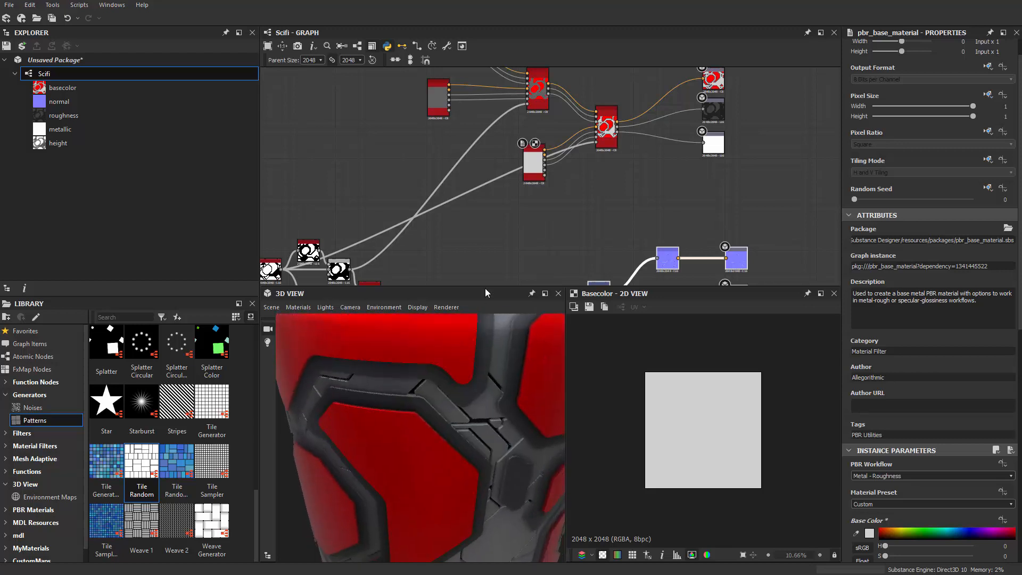
Move the last Height Blend farther from the Blend node to make room between them.
{"action": "scroll", "coordinate": [487, 265], "scroll_direction": "down", "scroll_amount": 2}
{"action": "middle_click_drag", "start_coordinate": [533, 250], "coordinate": [604, 301]}
{"action": "scroll", "coordinate": [542, 270], "scroll_direction": "up", "scroll_amount": 6}
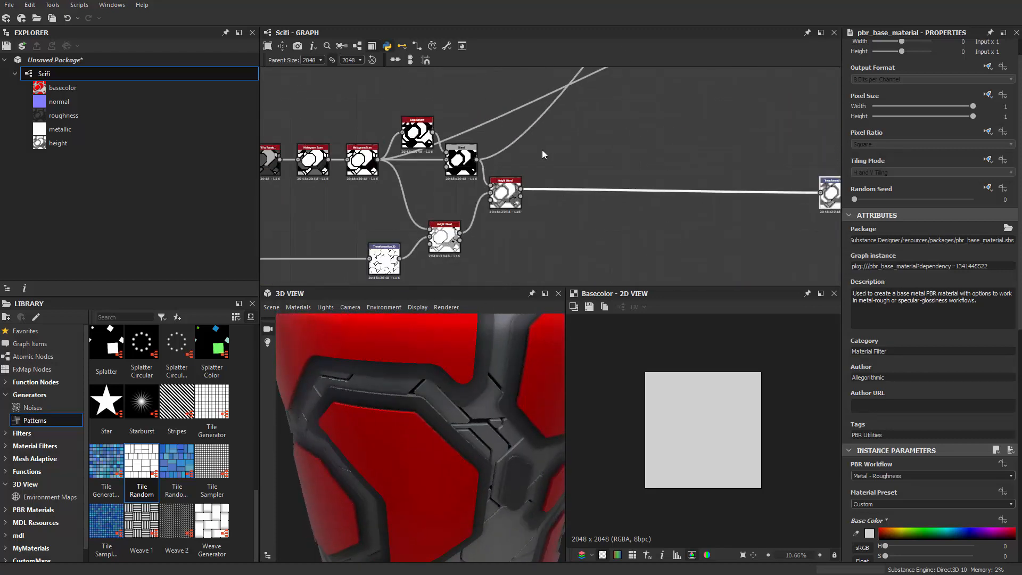
{"action": "left_click_drag", "start_coordinate": [518, 224], "coordinate": [647, 224]}
Add a Bevel node between the Blend and the last Height Blend, and connect the Blend's output to its input.
{"action": "scroll", "coordinate": [543, 203], "scroll_direction": "down", "scroll_amount": 2}
{"action": "middle_click_drag", "start_coordinate": [523, 186], "coordinate": [494, 279]}
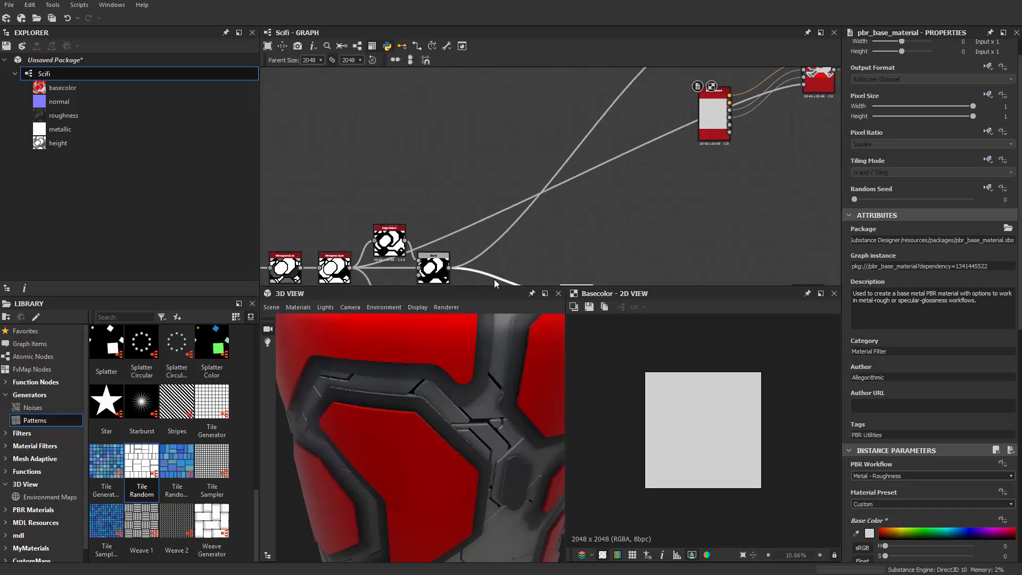
{"action": "scroll", "coordinate": [574, 187], "scroll_direction": "down", "scroll_amount": 3}
{"action": "scroll", "coordinate": [532, 235], "scroll_direction": "up", "scroll_amount": 3}
{"action": "key", "text": "space"}
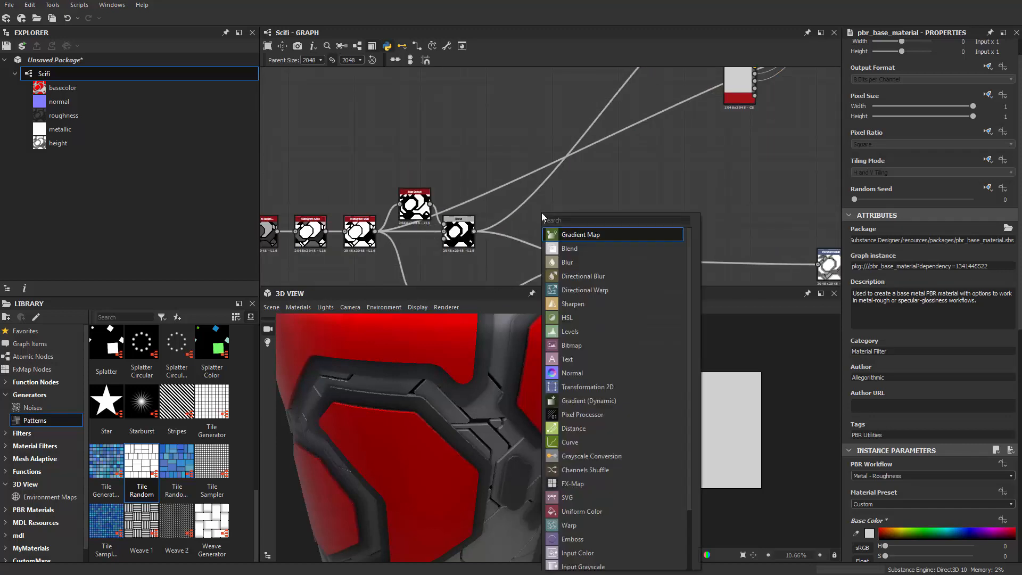
{"action": "type", "text": "bev"}
{"action": "left_click", "coordinate": [586, 235]}
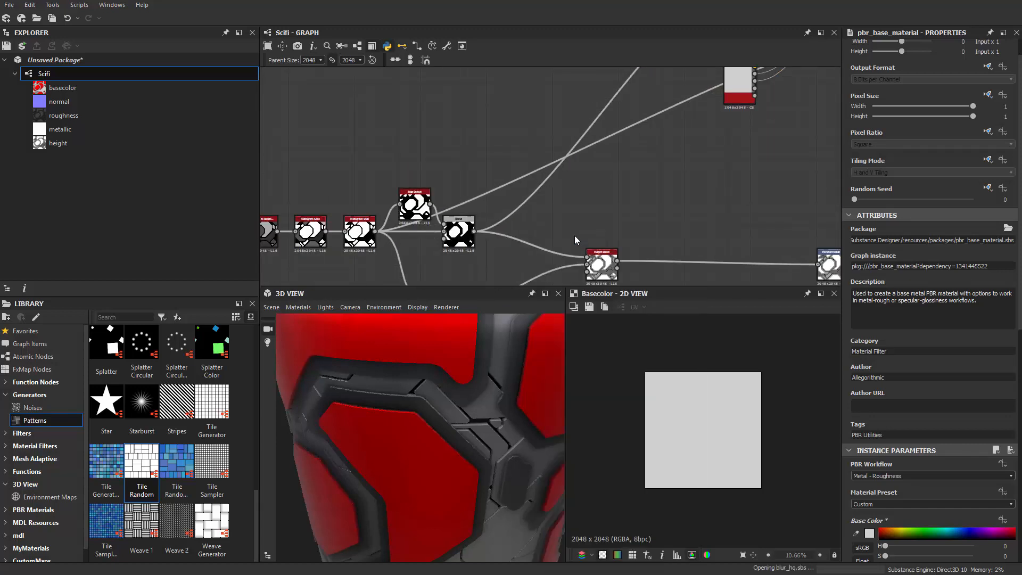
{"action": "scroll", "coordinate": [493, 228], "scroll_direction": "up", "scroll_amount": 2}
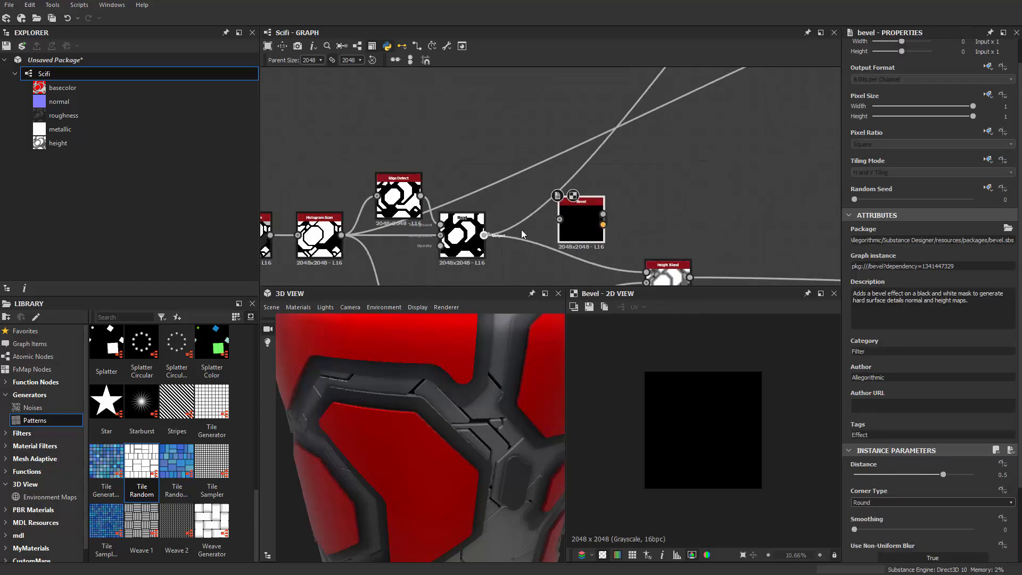
{"action": "left_click_drag", "start_coordinate": [522, 231], "coordinate": [559, 220]}
Connect the Bevel's Height output to the last Height Blend's Height Top input and place the Bevel between the two nodes.
{"action": "middle_click_drag", "start_coordinate": [709, 167], "coordinate": [639, 78]}
{"action": "scroll", "coordinate": [553, 134], "scroll_direction": "up", "scroll_amount": 2}
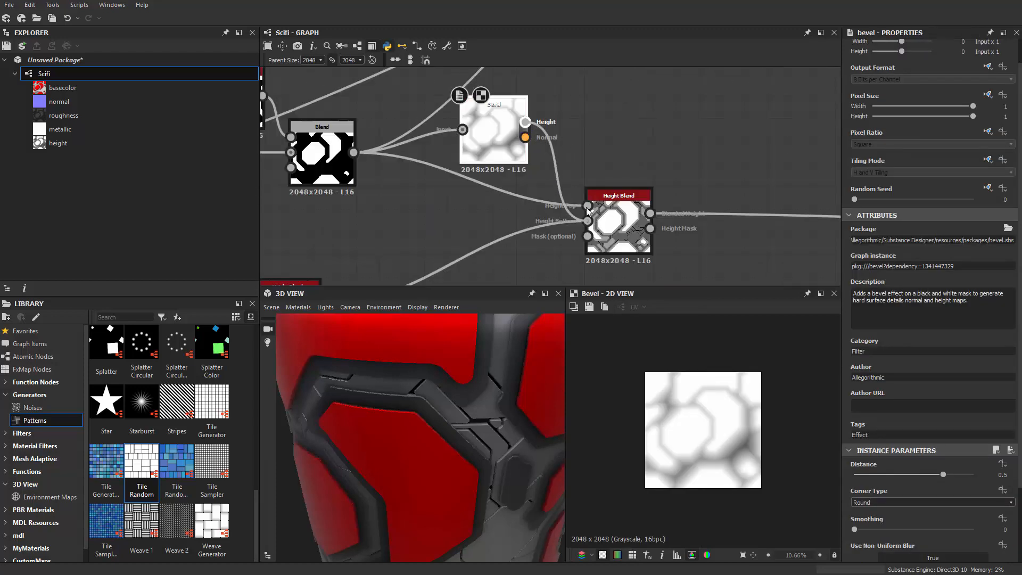
{"action": "left_click_drag", "start_coordinate": [587, 208], "coordinate": [588, 210]}
{"action": "key", "text": "ctrl+z"}
{"action": "left_click_drag", "start_coordinate": [526, 122], "coordinate": [587, 205]}
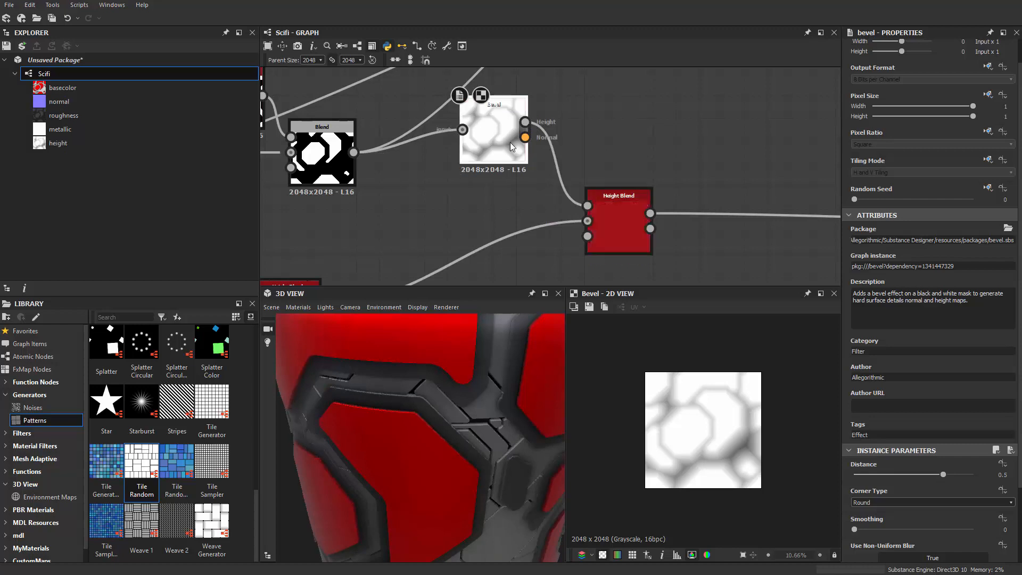
{"action": "left_click_drag", "start_coordinate": [510, 142], "coordinate": [517, 175]}
{"action": "scroll", "coordinate": [516, 174], "scroll_direction": "up", "scroll_amount": 2}
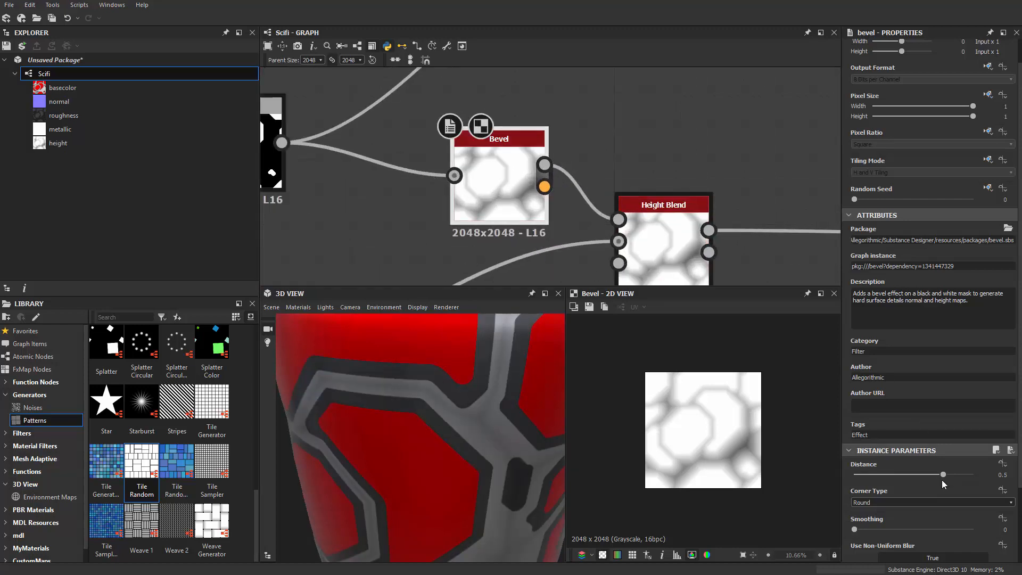
Set the Bevel node's Distance to 0.06, checking the softened panel edges in the previews.
{"action": "left_click_drag", "start_coordinate": [943, 475], "coordinate": [917, 482]}
{"action": "left_click_drag", "start_coordinate": [511, 456], "coordinate": [481, 406]}
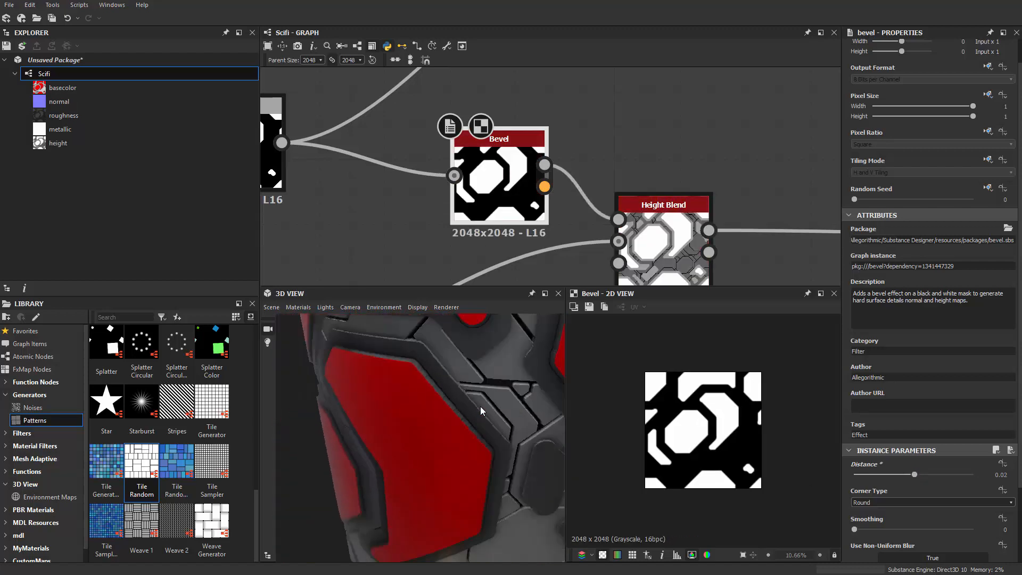
{"action": "scroll", "coordinate": [763, 442], "scroll_direction": "up", "scroll_amount": 5}
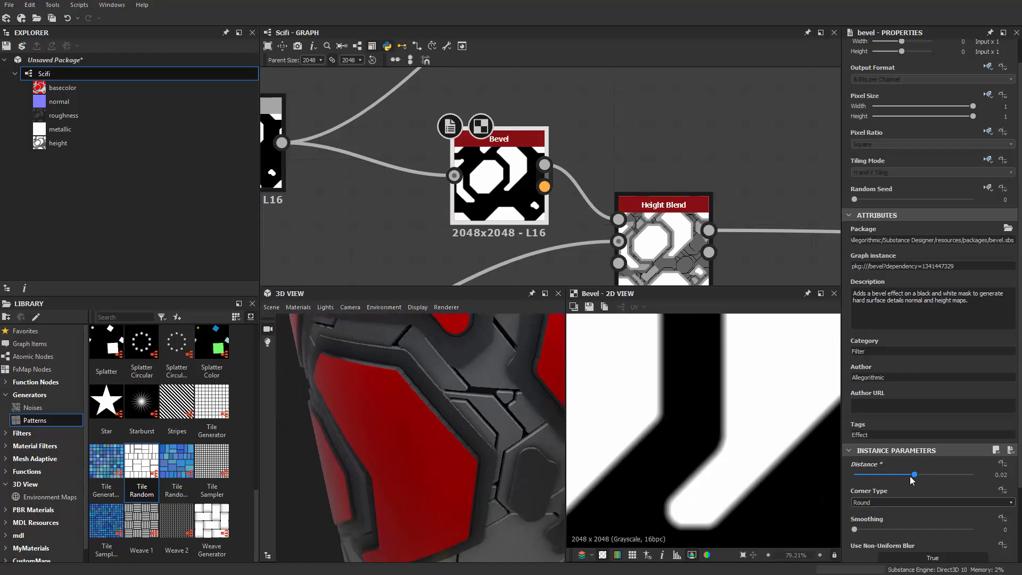
{"action": "left_click_drag", "start_coordinate": [916, 475], "coordinate": [916, 476]}
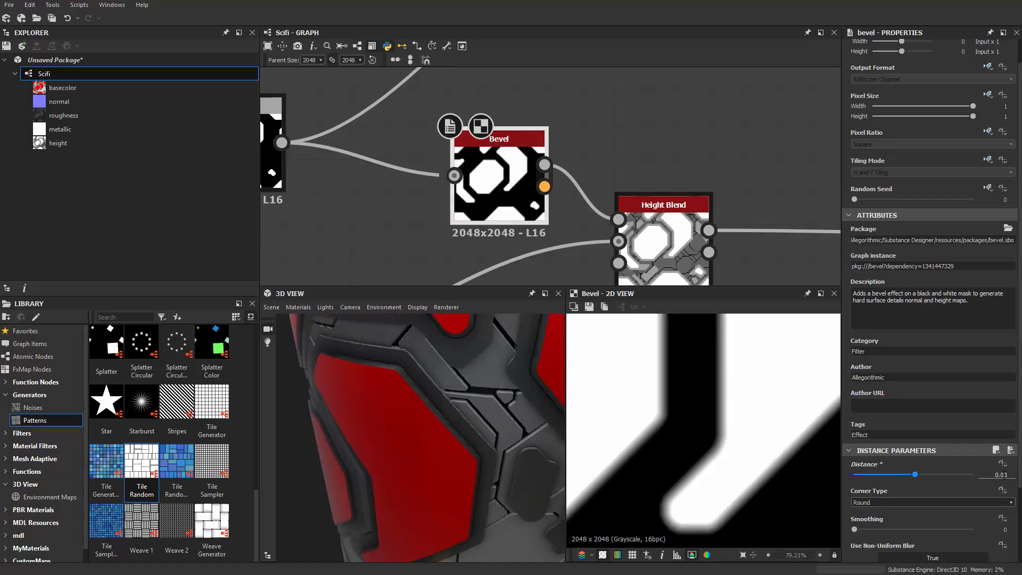
{"action": "scroll", "coordinate": [1004, 475], "scroll_direction": "up", "scroll_amount": 1}
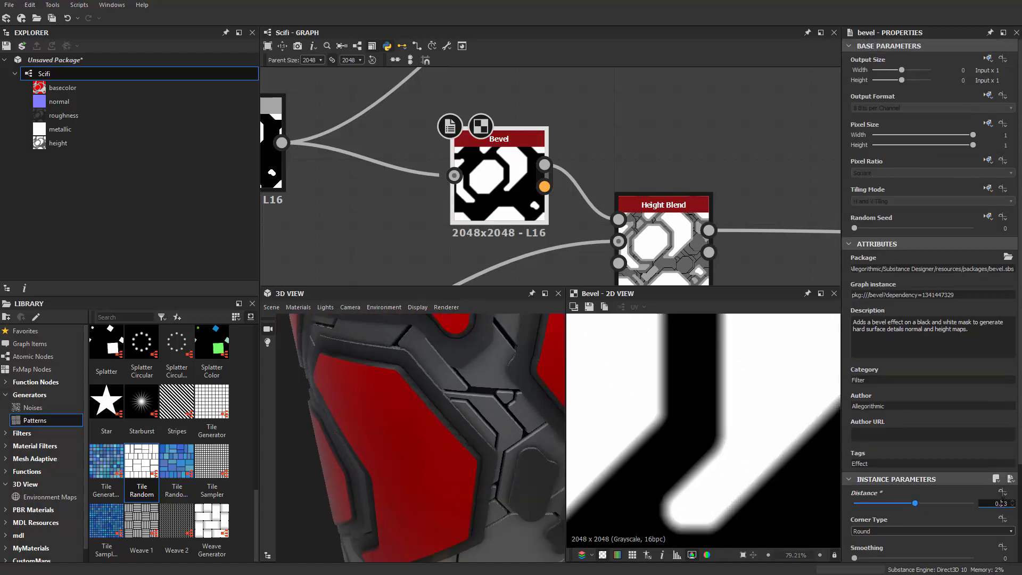
{"action": "scroll", "coordinate": [1003, 502], "scroll_direction": "down", "scroll_amount": 2}
{"action": "scroll", "coordinate": [1003, 501], "scroll_direction": "up", "scroll_amount": 1}
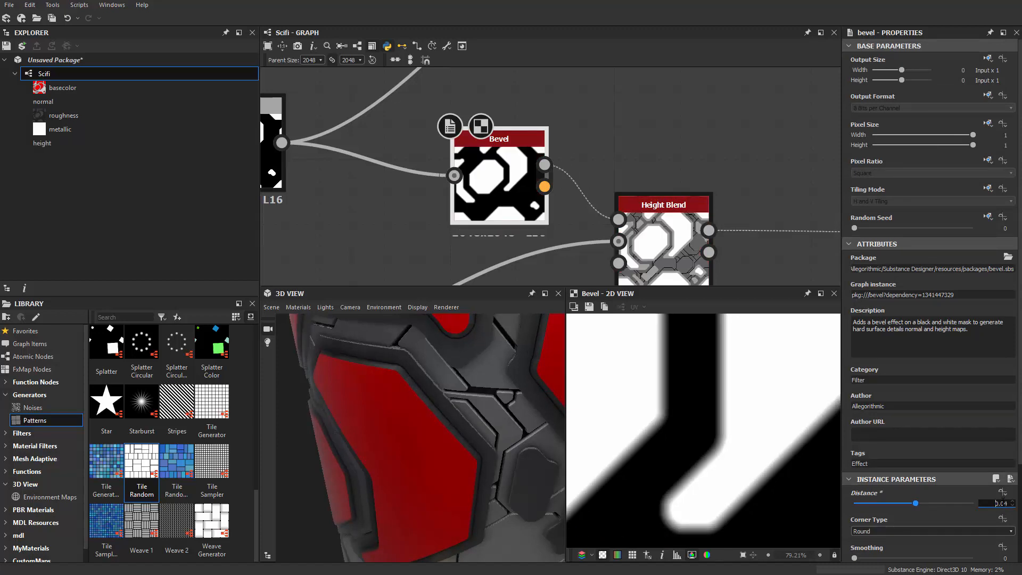
{"action": "scroll", "coordinate": [1003, 501], "scroll_direction": "up", "scroll_amount": 1}
{"action": "scroll", "coordinate": [1003, 502], "scroll_direction": "down", "scroll_amount": 1}
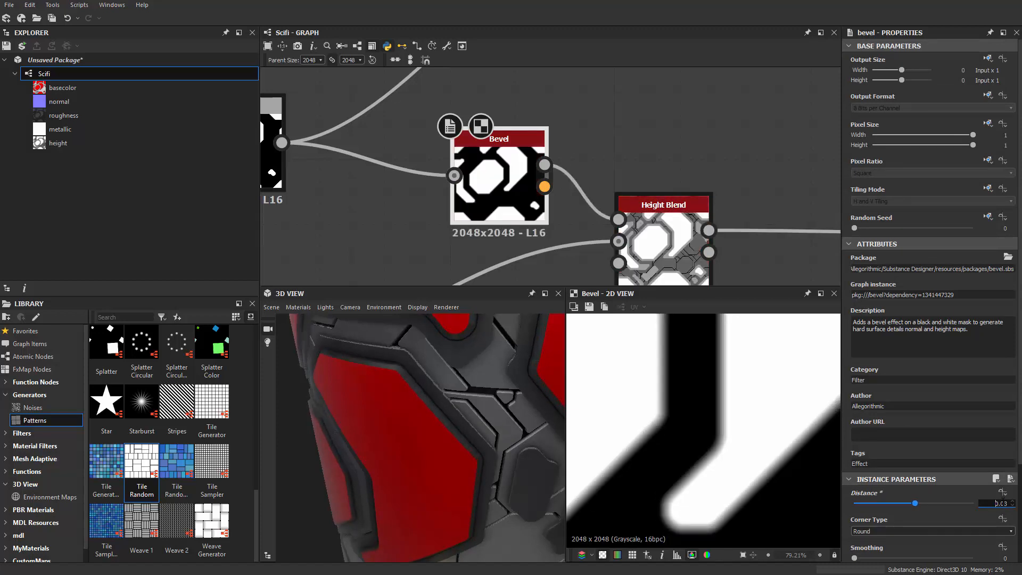
{"action": "scroll", "coordinate": [1003, 501], "scroll_direction": "up", "scroll_amount": 1}
{"action": "scroll", "coordinate": [1003, 502], "scroll_direction": "up", "scroll_amount": 1}
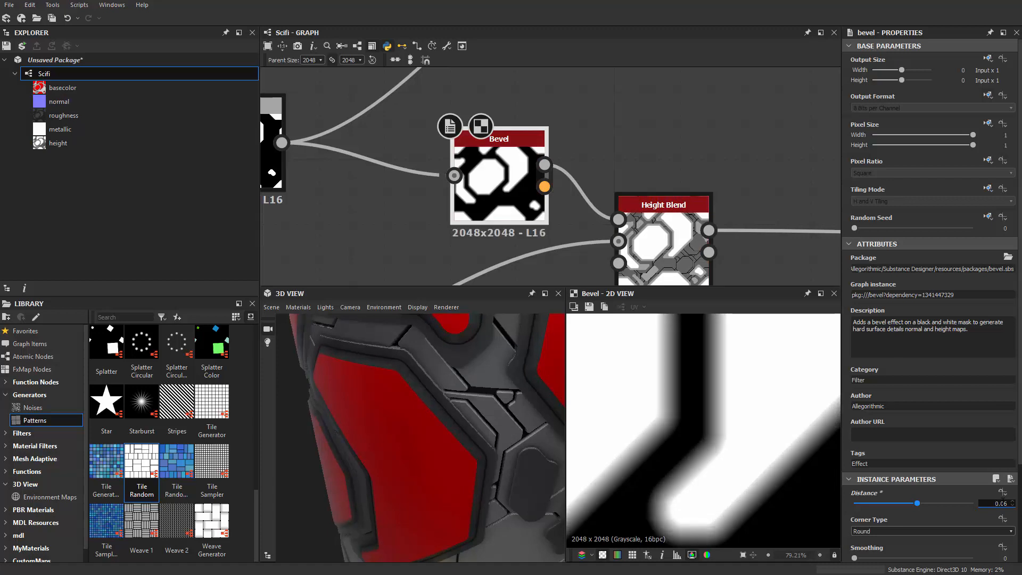
Examine the beveled panels and rim on the 3D cylinder from far and near, along with the overall node graph.
{"action": "scroll", "coordinate": [469, 498], "scroll_direction": "down", "scroll_amount": 6}
{"action": "scroll", "coordinate": [468, 467], "scroll_direction": "up", "scroll_amount": 3}
{"action": "left_click_drag", "start_coordinate": [437, 480], "coordinate": [474, 375], "text": "alt"}
{"action": "right_click_drag", "start_coordinate": [474, 375], "coordinate": [428, 419], "text": "alt"}
{"action": "left_click_drag", "start_coordinate": [428, 418], "coordinate": [409, 449], "text": "alt"}
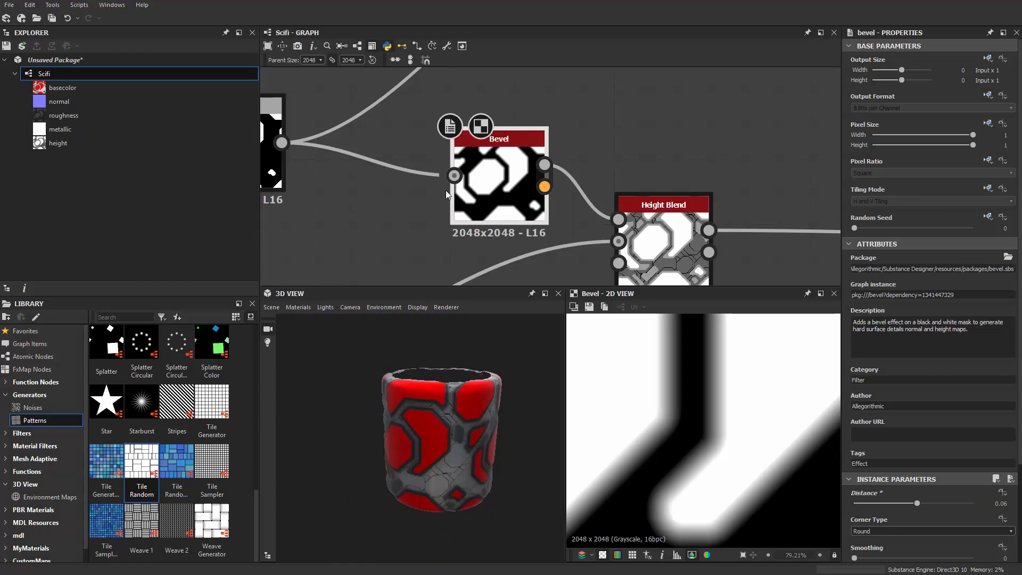
{"action": "scroll", "coordinate": [443, 191], "scroll_direction": "down", "scroll_amount": 7}
{"action": "middle_click_drag", "start_coordinate": [565, 116], "coordinate": [598, 257]}
{"action": "scroll", "coordinate": [616, 200], "scroll_direction": "down", "scroll_amount": 2}
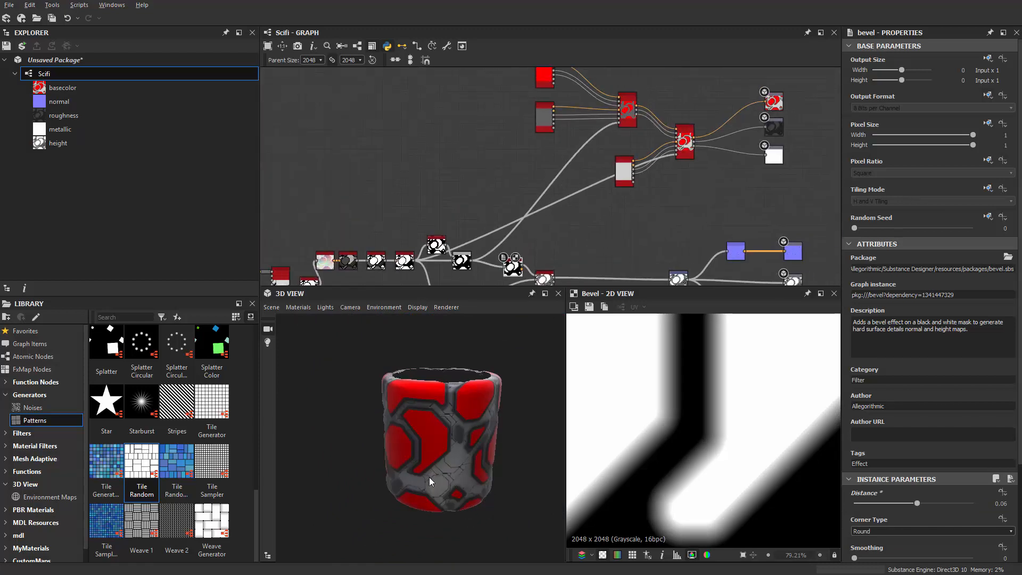
{"action": "scroll", "coordinate": [430, 477], "scroll_direction": "up", "scroll_amount": 1}
{"action": "left_click_drag", "start_coordinate": [430, 477], "coordinate": [423, 447]}
{"action": "scroll", "coordinate": [359, 464], "scroll_direction": "down", "scroll_amount": 3}
{"action": "scroll", "coordinate": [453, 439], "scroll_direction": "up", "scroll_amount": 4}
{"action": "scroll", "coordinate": [452, 439], "scroll_direction": "up", "scroll_amount": 2}
{"action": "scroll", "coordinate": [488, 421], "scroll_direction": "up", "scroll_amount": 4}
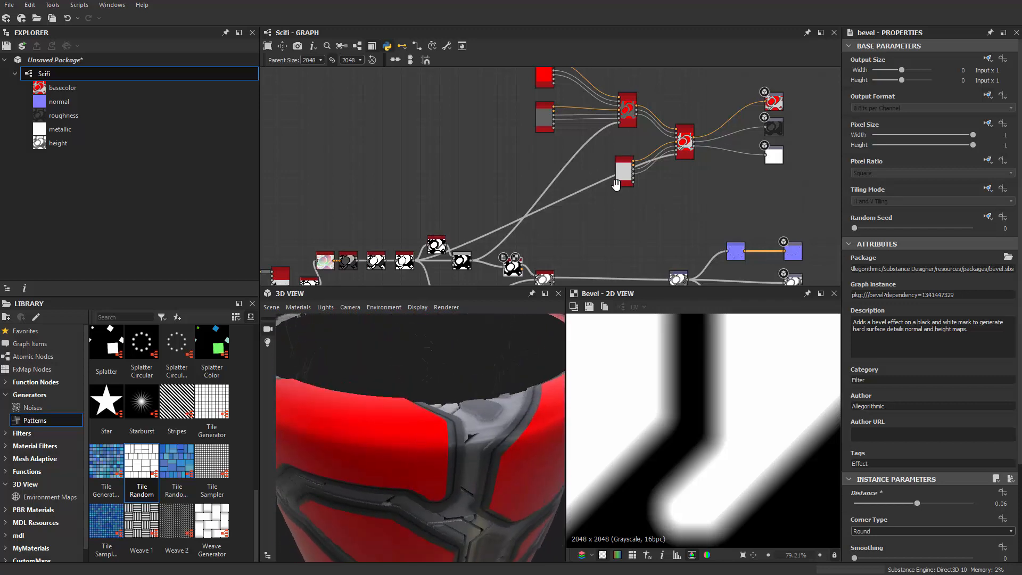
Move the light gray Base Material node lower in the graph and shift the Blend node slightly right.
{"action": "scroll", "coordinate": [617, 184], "scroll_direction": "up", "scroll_amount": 3}
{"action": "left_click_drag", "start_coordinate": [539, 111], "coordinate": [540, 116]}
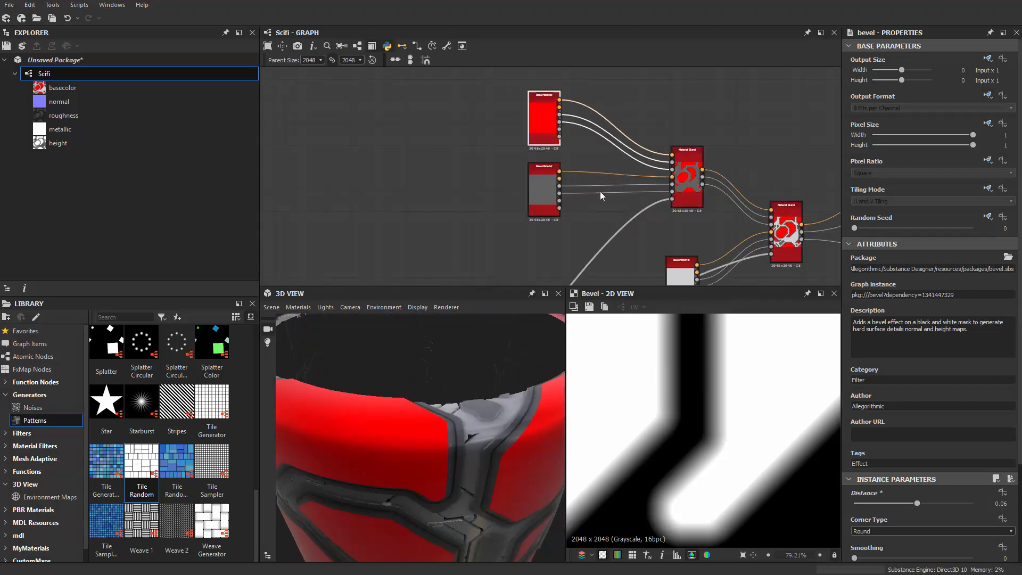
{"action": "scroll", "coordinate": [645, 185], "scroll_direction": "down", "scroll_amount": 2}
{"action": "middle_click_drag", "start_coordinate": [646, 185], "coordinate": [669, 103]}
{"action": "middle_click_drag", "start_coordinate": [621, 144], "coordinate": [526, 103]}
{"action": "left_click_drag", "start_coordinate": [607, 152], "coordinate": [606, 216]}
{"action": "middle_click_drag", "start_coordinate": [499, 252], "coordinate": [655, 183]}
{"action": "scroll", "coordinate": [649, 184], "scroll_direction": "up", "scroll_amount": 1}
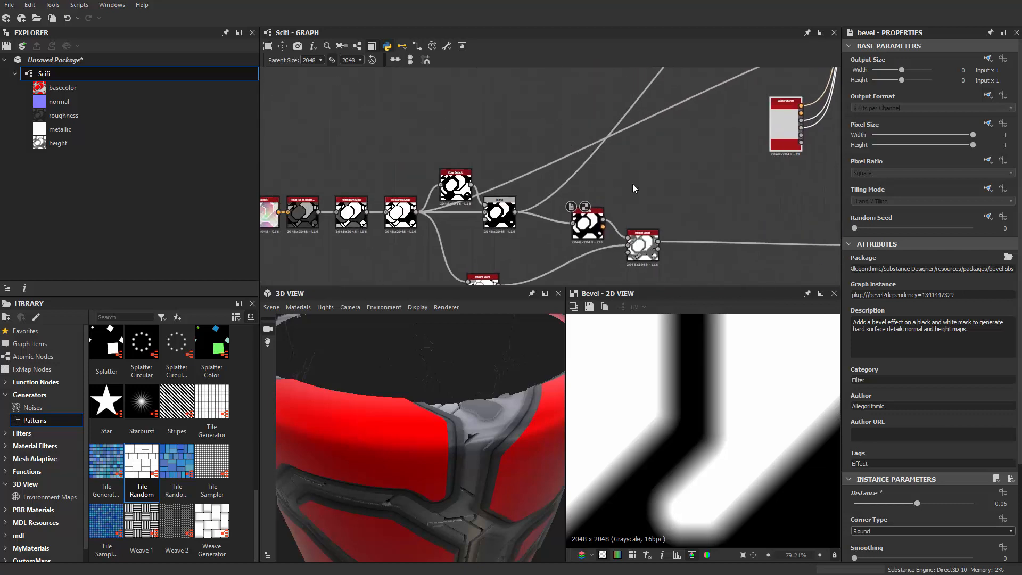
{"action": "mouse_move", "coordinate": [508, 226]}
{"action": "left_mouse_down"}
{"action": "mouse_move", "coordinate": [528, 123]}
{"action": "mouse_move", "coordinate": [528, 223]}
{"action": "mouse_move", "coordinate": [519, 223]}
{"action": "left_mouse_up"}
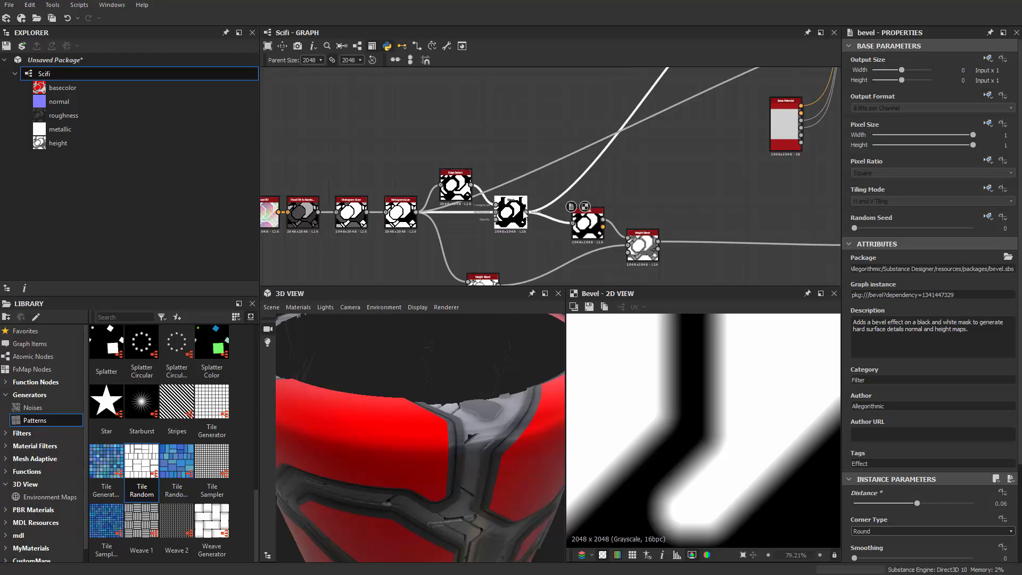
Add a Transformation 2D node above the Blend node, fed by the Blend output.
{"action": "scroll", "coordinate": [525, 124], "scroll_direction": "up", "scroll_amount": 1}
{"action": "key", "text": "space"}
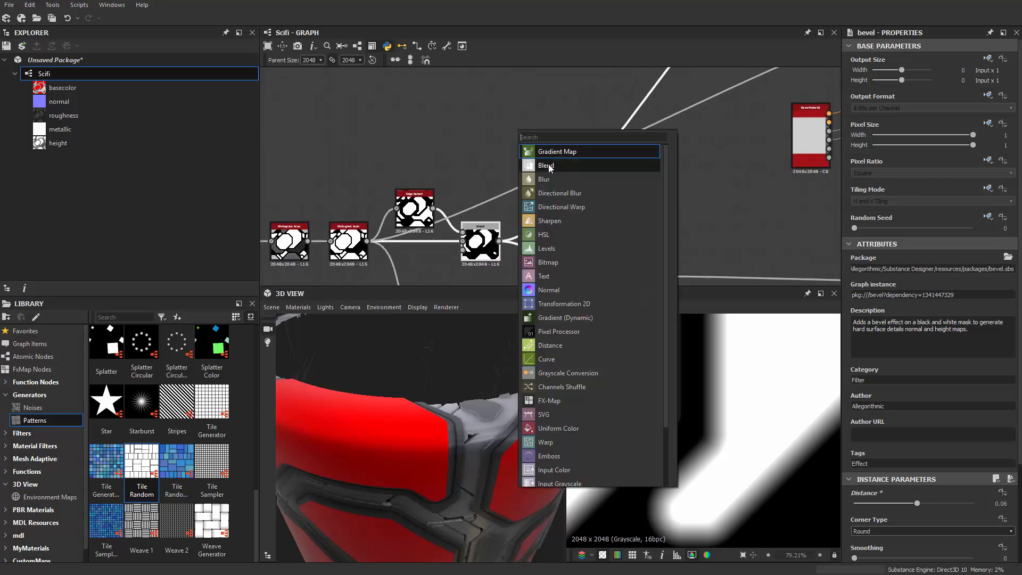
{"action": "left_click", "coordinate": [506, 149]}
{"action": "key", "text": "space"}
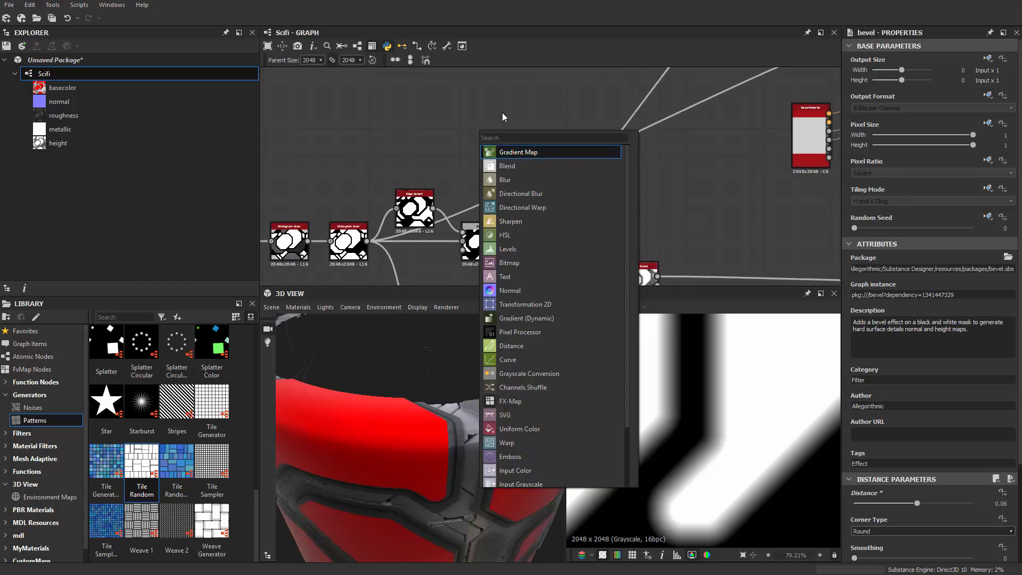
{"action": "type", "text": "t"}
{"action": "left_click", "coordinate": [525, 166]}
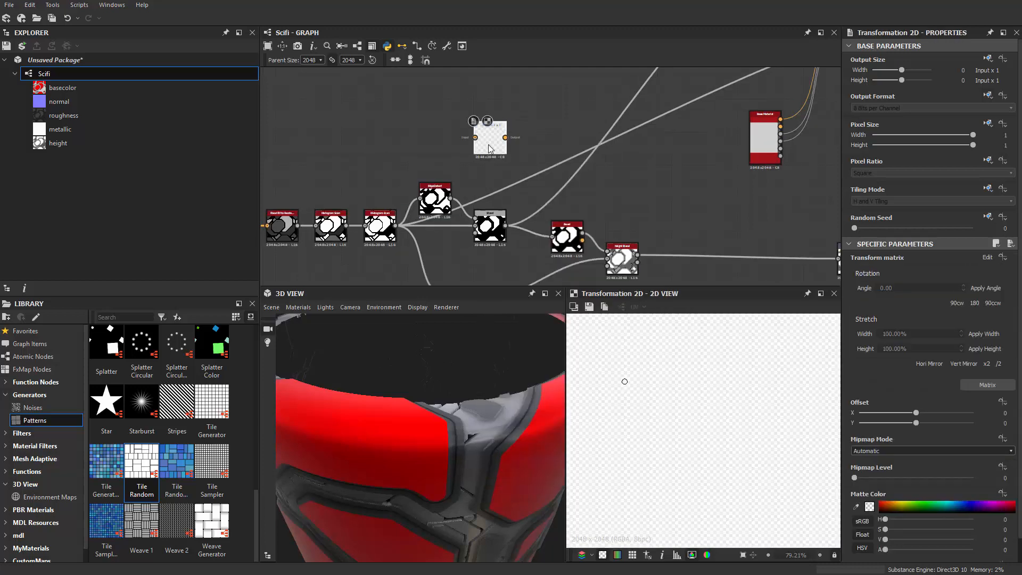
{"action": "left_click_drag", "start_coordinate": [477, 140], "coordinate": [519, 140]}
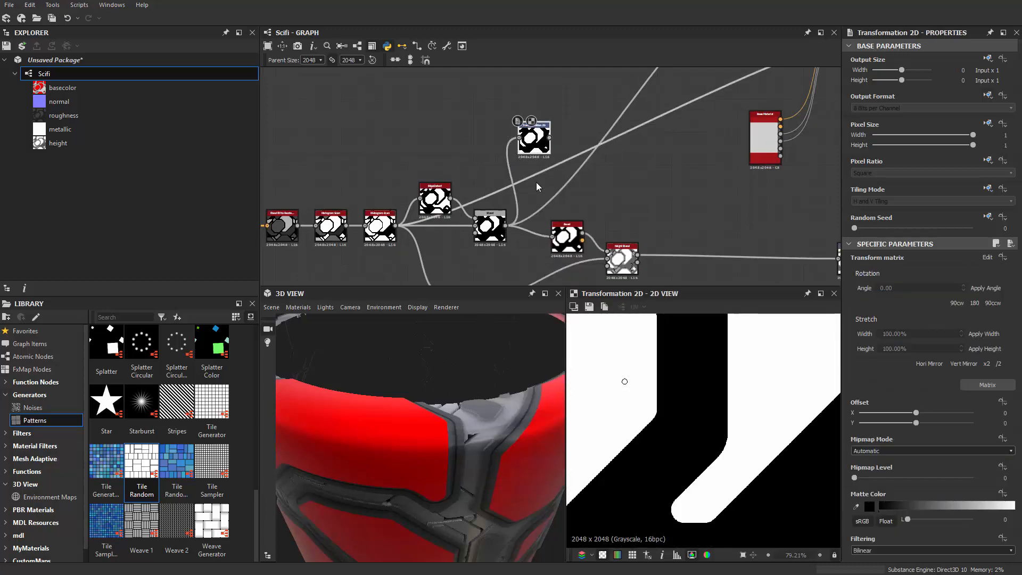
Connect the Transformation 2D output to the mask input of the Material Blend combining the red and dark gray materials.
{"action": "middle_click_drag", "start_coordinate": [545, 184], "coordinate": [483, 262]}
{"action": "scroll", "coordinate": [484, 262], "scroll_direction": "down", "scroll_amount": 1}
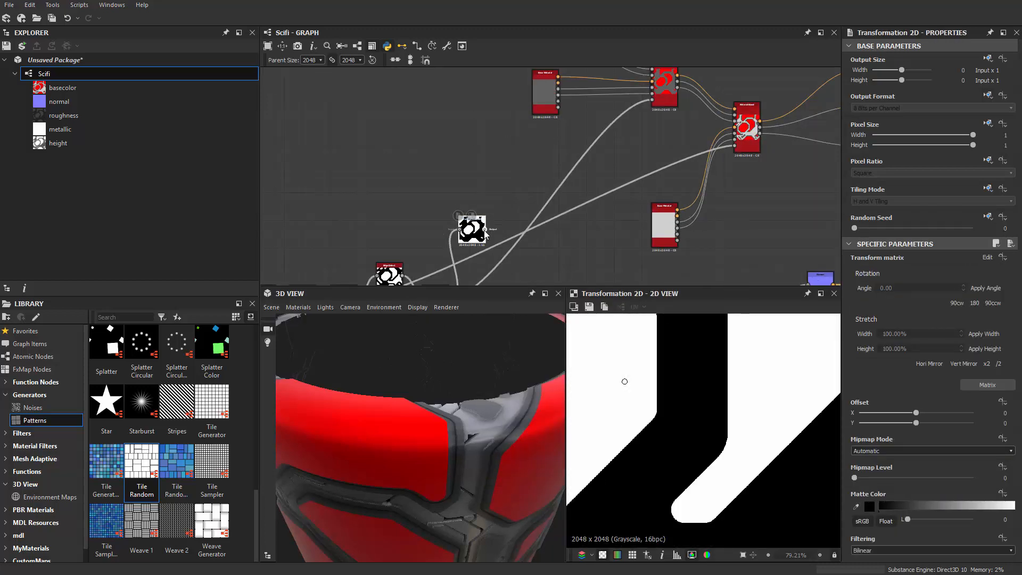
{"action": "left_click_drag", "start_coordinate": [655, 105], "coordinate": [654, 103]}
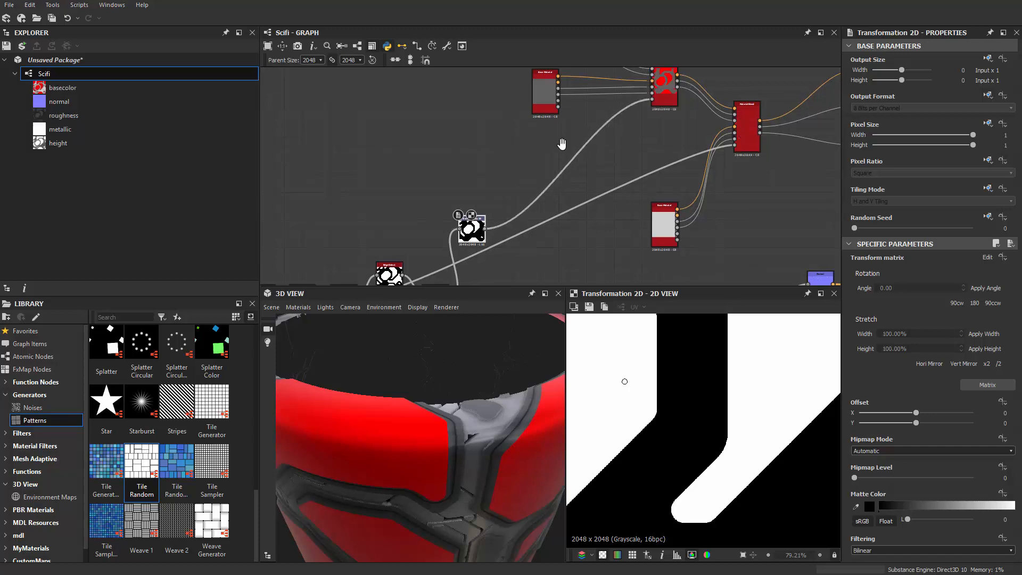
Place the Transformation 2D node beneath the dark gray Base Material and move that whole material group up.
{"action": "middle_click_drag", "start_coordinate": [561, 145], "coordinate": [614, 75]}
{"action": "left_click_drag", "start_coordinate": [525, 166], "coordinate": [562, 98]}
{"action": "middle_click_drag", "start_coordinate": [557, 110], "coordinate": [538, 201]}
{"action": "scroll", "coordinate": [538, 201], "scroll_direction": "up", "scroll_amount": 1}
{"action": "left_click_drag", "start_coordinate": [543, 184], "coordinate": [587, 164]}
{"action": "scroll", "coordinate": [586, 162], "scroll_direction": "down", "scroll_amount": 3}
{"action": "middle_click_drag", "start_coordinate": [536, 130], "coordinate": [498, 194]}
{"action": "left_click_drag", "start_coordinate": [501, 110], "coordinate": [633, 221]}
{"action": "left_click_drag", "start_coordinate": [633, 181], "coordinate": [639, 124]}
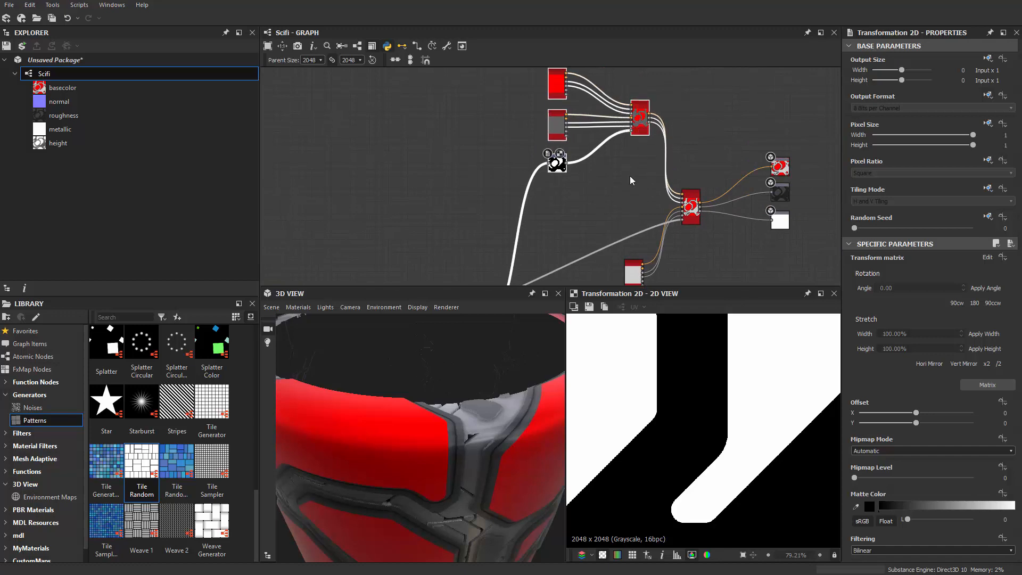
Reposition the base color, roughness and metallic output nodes and move the final Material Blend closer to them.
{"action": "middle_click_drag", "start_coordinate": [630, 178], "coordinate": [508, 121]}
{"action": "left_click_drag", "start_coordinate": [717, 94], "coordinate": [655, 171]}
{"action": "left_click_drag", "start_coordinate": [659, 169], "coordinate": [669, 196]}
{"action": "left_click", "coordinate": [540, 227]}
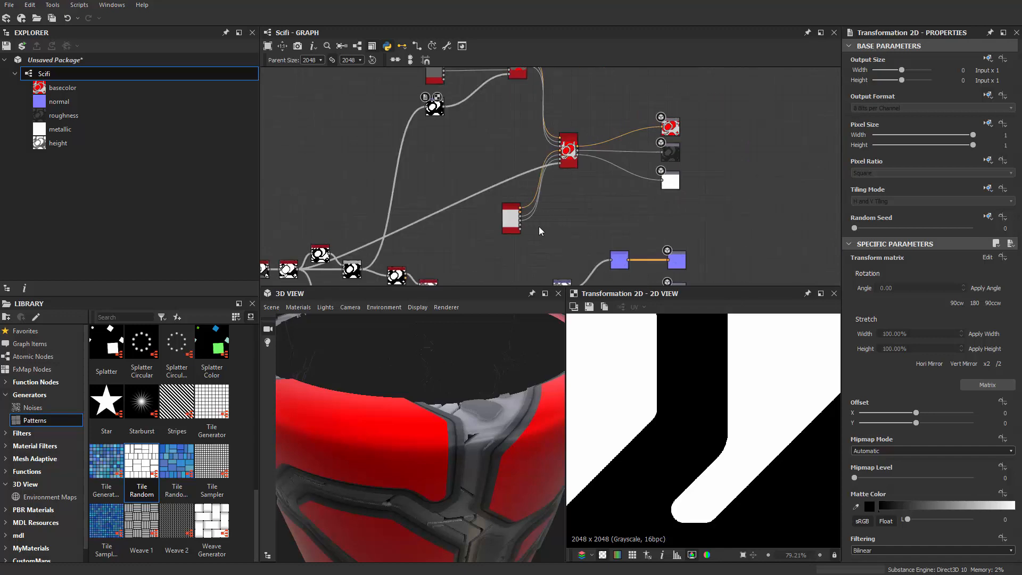
{"action": "middle_click_drag", "start_coordinate": [578, 164], "coordinate": [569, 233]}
{"action": "scroll", "coordinate": [568, 233], "scroll_direction": "up", "scroll_amount": 1}
{"action": "left_click_drag", "start_coordinate": [567, 233], "coordinate": [629, 232]}
{"action": "middle_click_drag", "start_coordinate": [663, 260], "coordinate": [651, 207]}
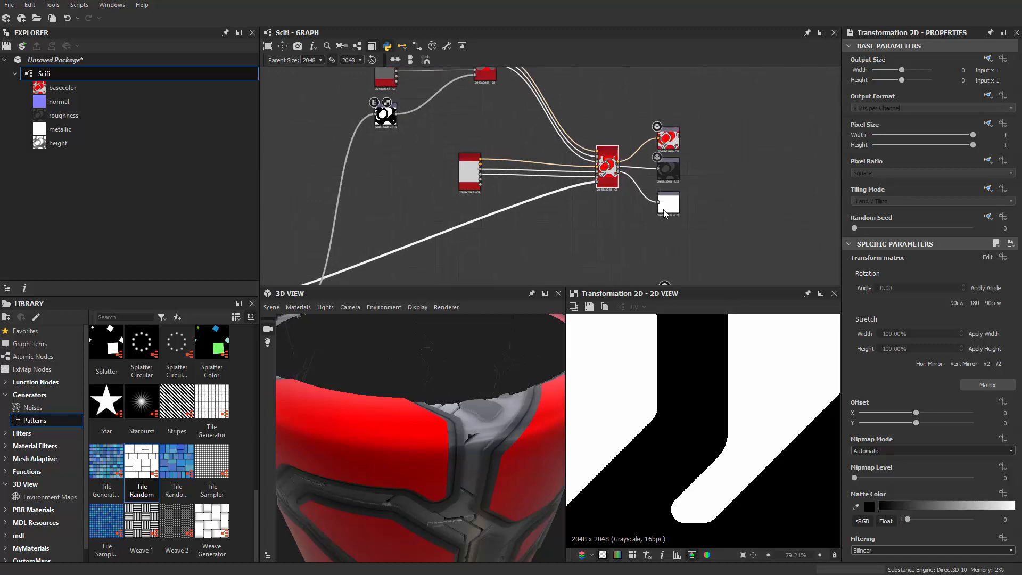
Trace the mask connections from the Histogram Scan and Blend nodes to the two Material Blend nodes.
{"action": "scroll", "coordinate": [660, 207], "scroll_direction": "up", "scroll_amount": 1}
{"action": "middle_click_drag", "start_coordinate": [585, 239], "coordinate": [719, 264]}
{"action": "middle_click_drag", "start_coordinate": [529, 206], "coordinate": [598, 221]}
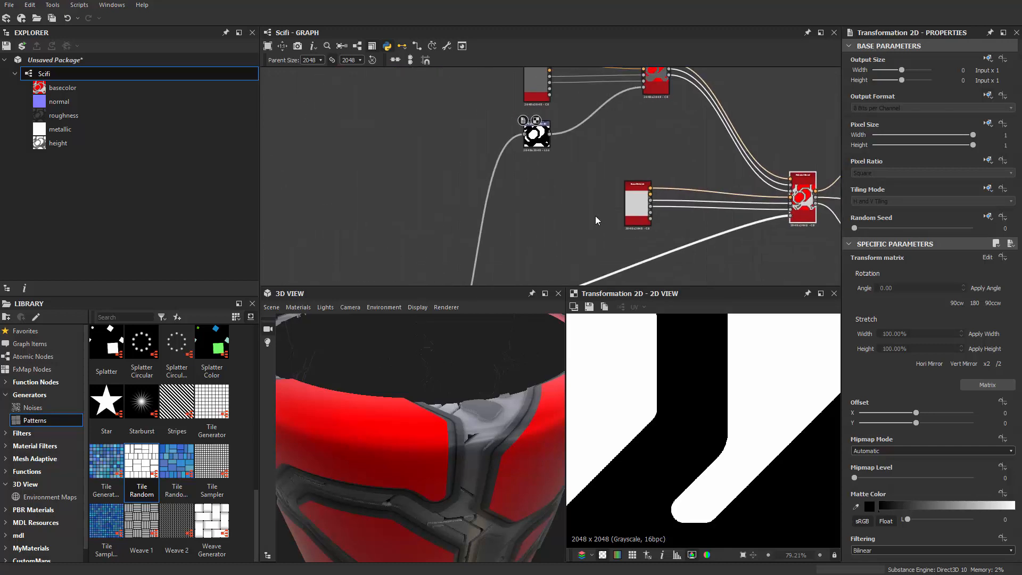
{"action": "scroll", "coordinate": [540, 161], "scroll_direction": "up", "scroll_amount": 1}
{"action": "mouse_move", "coordinate": [540, 176]}
{"action": "middle_mouse_down"}
{"action": "mouse_move", "coordinate": [545, 244]}
{"action": "mouse_move", "coordinate": [610, 115]}
{"action": "middle_mouse_up"}
{"action": "scroll", "coordinate": [526, 192], "scroll_direction": "down", "scroll_amount": 1}
{"action": "middle_click_drag", "start_coordinate": [525, 193], "coordinate": [583, 96]}
{"action": "scroll", "coordinate": [553, 191], "scroll_direction": "down", "scroll_amount": 1}
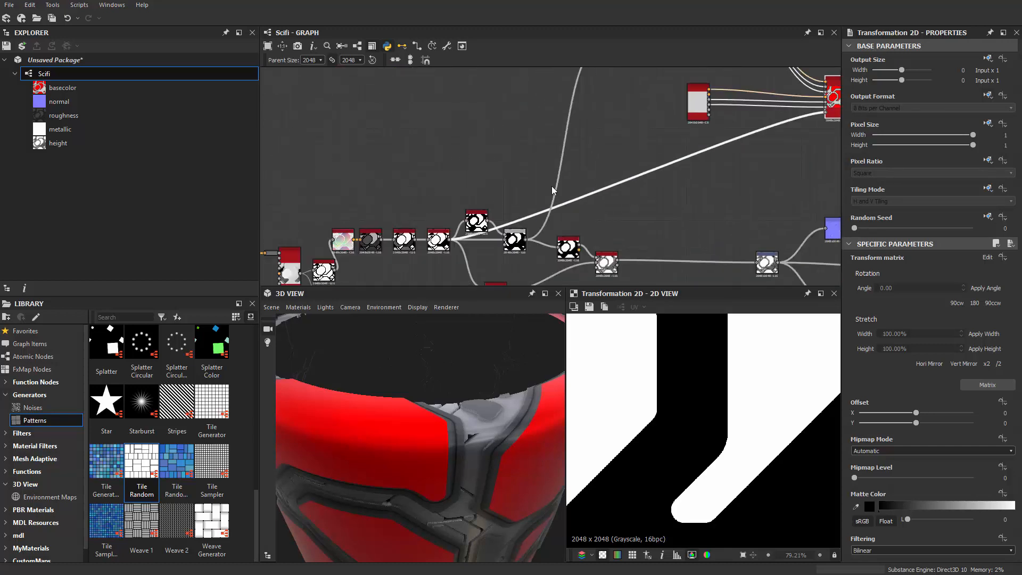
{"action": "middle_click_drag", "start_coordinate": [599, 191], "coordinate": [528, 183]}
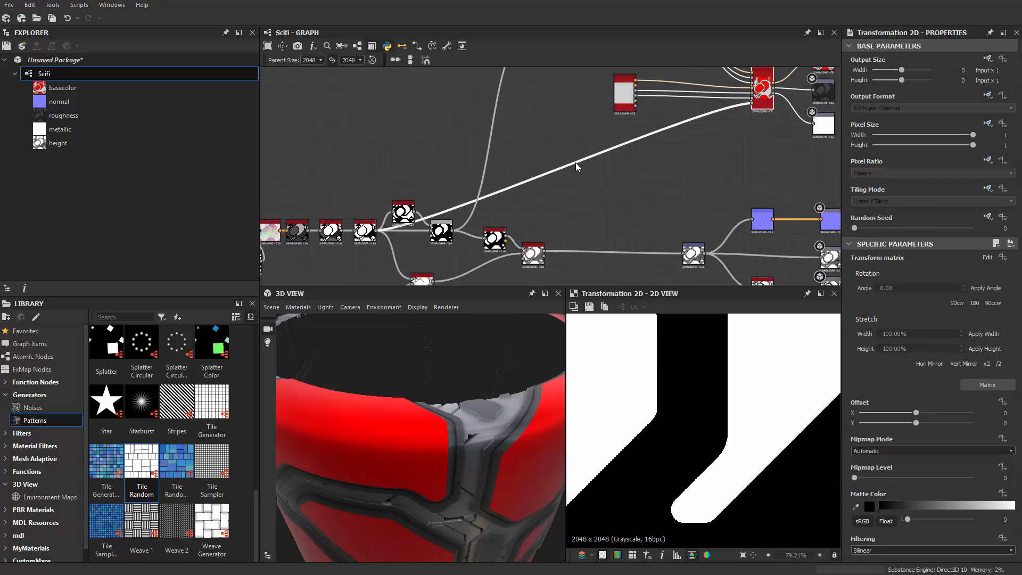
Move the Transformation 2D node left to leave room before the Material Blend.
{"action": "middle_click_drag", "start_coordinate": [553, 223], "coordinate": [562, 333]}
{"action": "scroll", "coordinate": [554, 182], "scroll_direction": "up", "scroll_amount": 3}
{"action": "left_click_drag", "start_coordinate": [552, 140], "coordinate": [399, 156]}
{"action": "scroll", "coordinate": [407, 154], "scroll_direction": "up", "scroll_amount": 3}
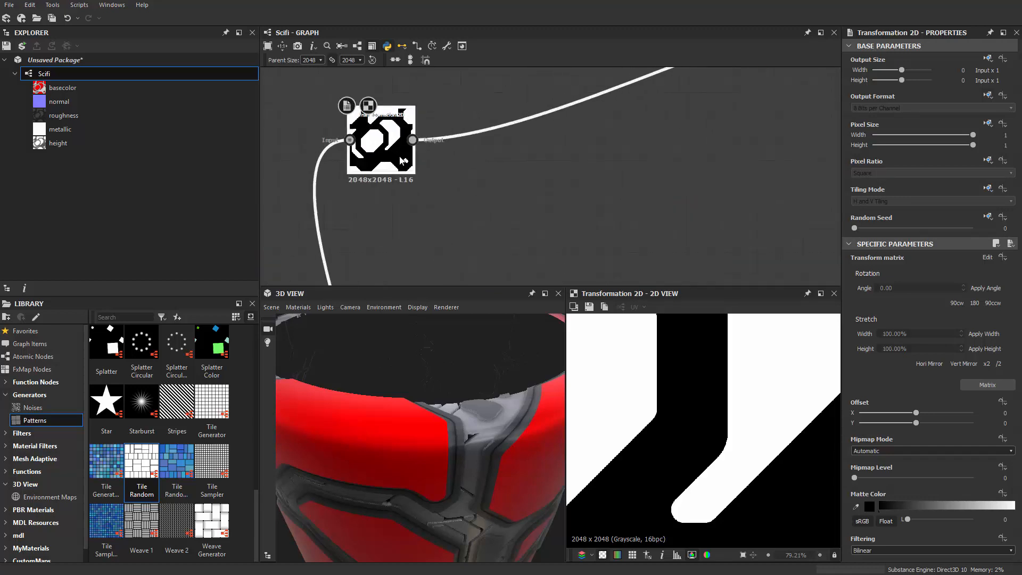
{"action": "middle_click_drag", "start_coordinate": [408, 154], "coordinate": [429, 164]}
{"action": "scroll", "coordinate": [529, 212], "scroll_direction": "down", "scroll_amount": 2}
{"action": "scroll", "coordinate": [523, 215], "scroll_direction": "up", "scroll_amount": 1}
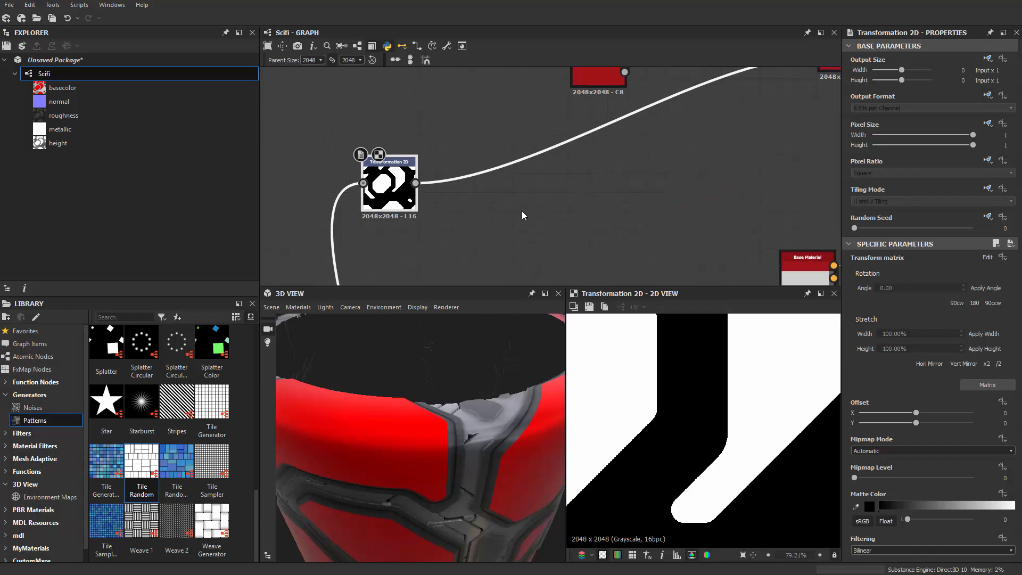
Insert a Slope Blur Grayscale node between the Transformation 2D node and the Material Blend mask input.
{"action": "scroll", "coordinate": [511, 212], "scroll_direction": "up", "scroll_amount": 1}
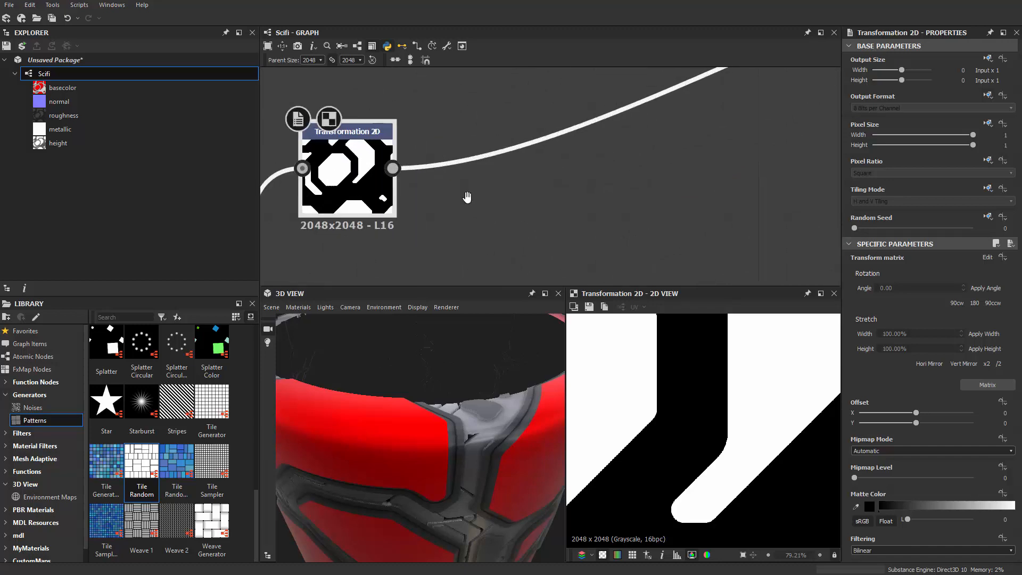
{"action": "scroll", "coordinate": [456, 163], "scroll_direction": "up", "scroll_amount": 2}
{"action": "scroll", "coordinate": [454, 120], "scroll_direction": "up", "scroll_amount": 1}
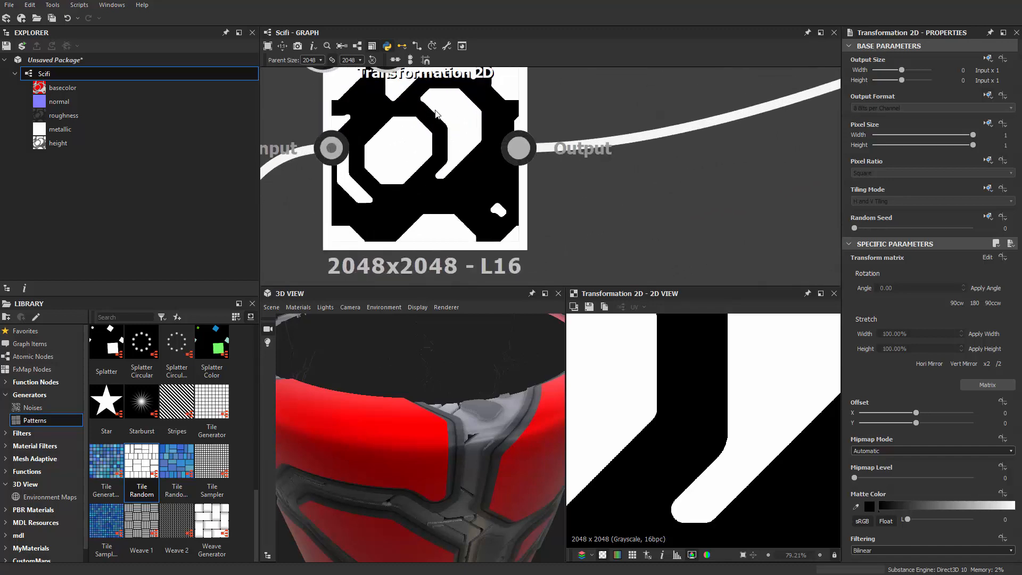
{"action": "scroll", "coordinate": [446, 167], "scroll_direction": "down", "scroll_amount": 4}
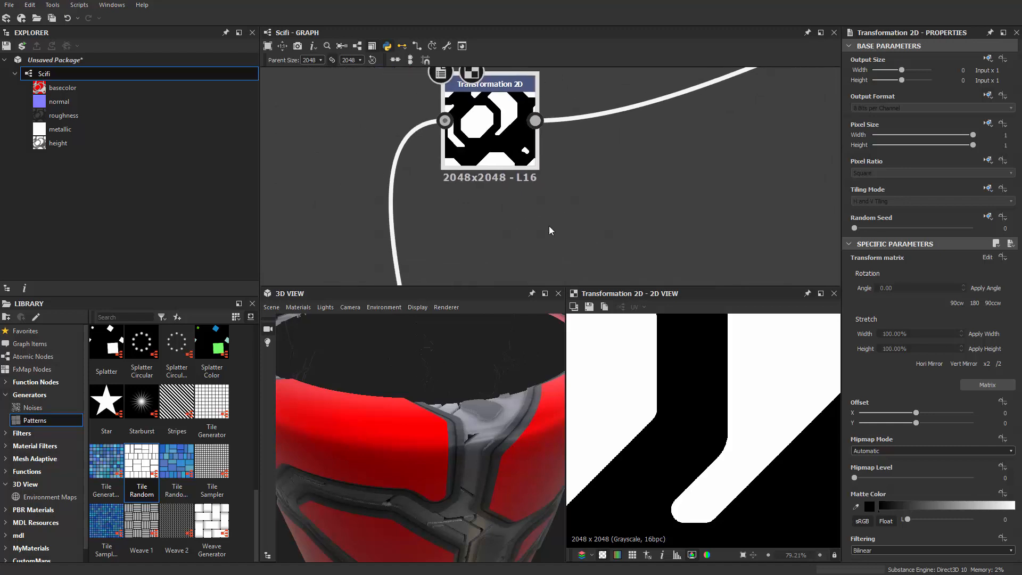
{"action": "key", "text": "space"}
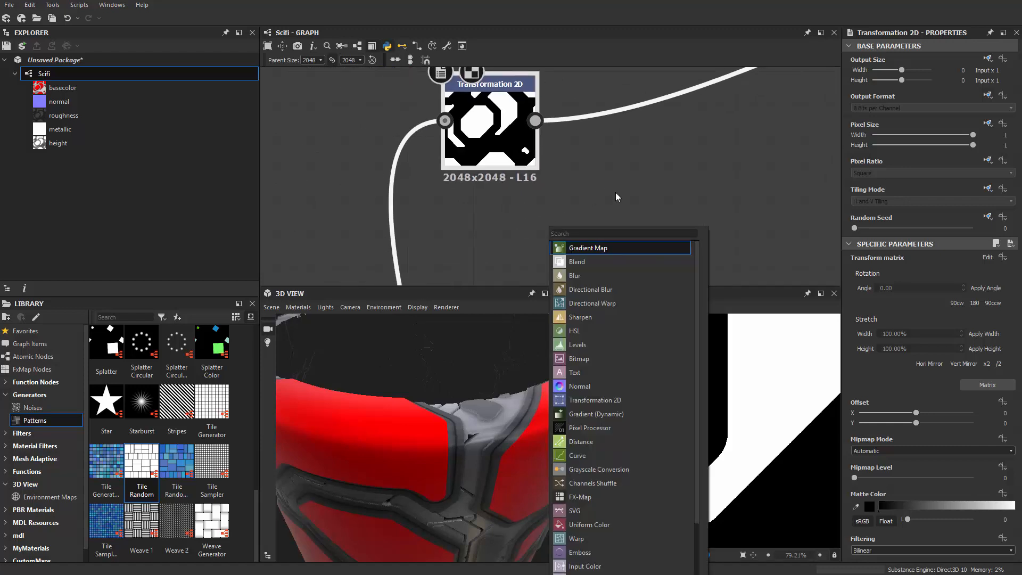
{"action": "type", "text": "slo"}
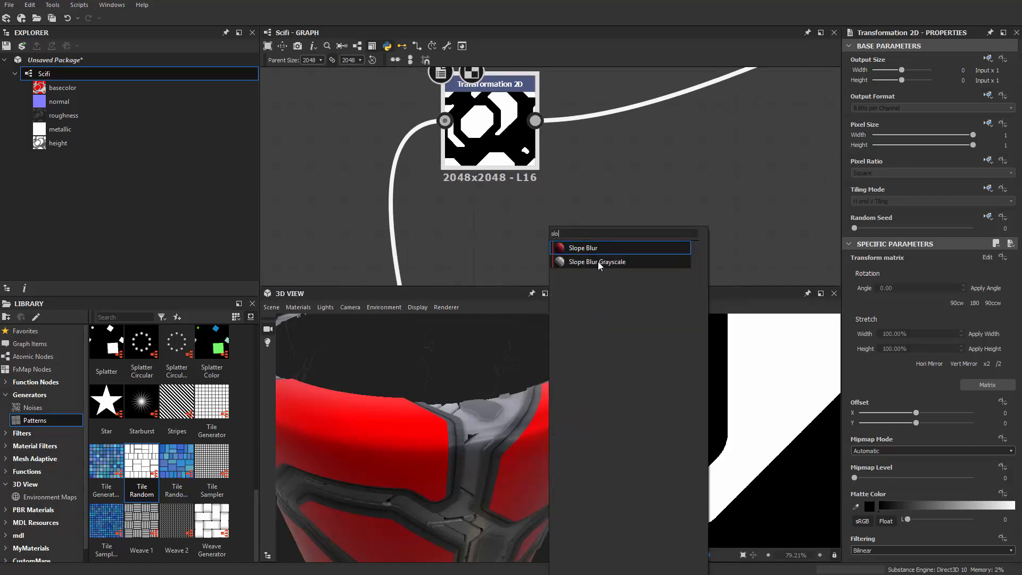
{"action": "left_click", "coordinate": [599, 262]}
{"action": "scroll", "coordinate": [671, 183], "scroll_direction": "up", "scroll_amount": 3}
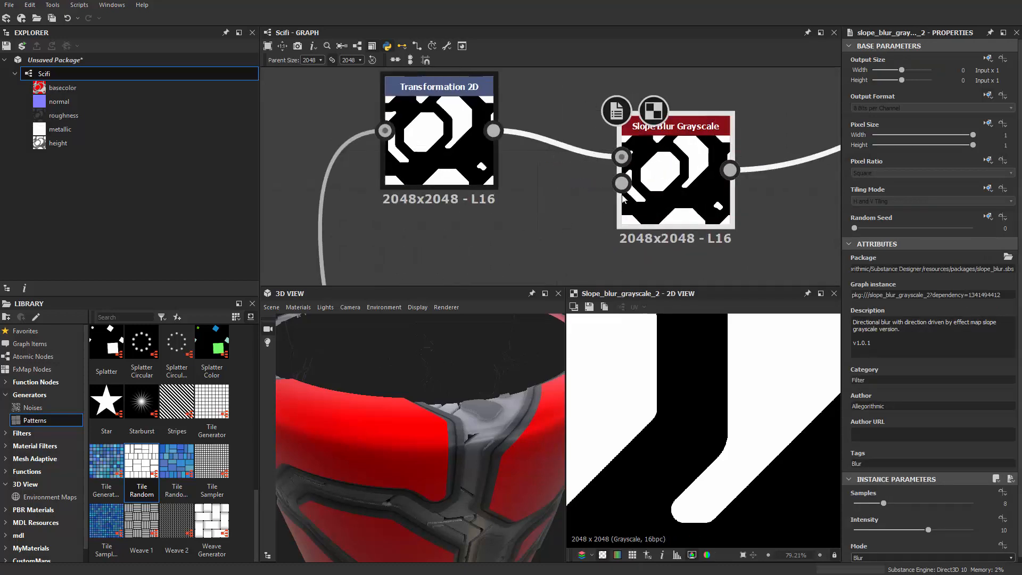
Add a Perlin Noise node below the Transformation 2D node and connect its output to the Slope Blur Grayscale's slope input.
{"action": "middle_click_drag", "start_coordinate": [523, 237], "coordinate": [535, 195]}
{"action": "scroll", "coordinate": [214, 473], "scroll_direction": "up", "scroll_amount": 2}
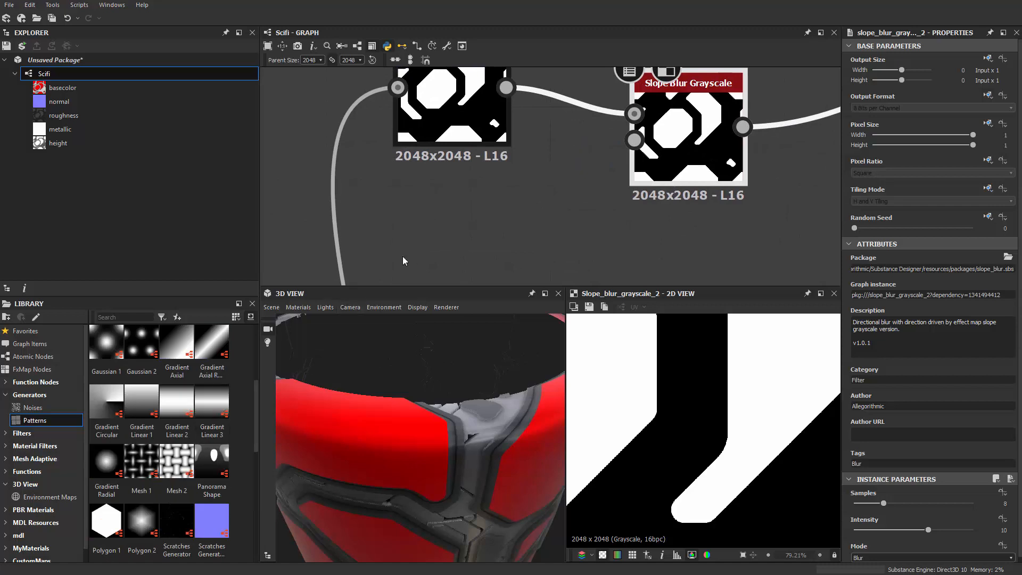
{"action": "left_click", "coordinate": [32, 408]}
{"action": "scroll", "coordinate": [180, 432], "scroll_direction": "down", "scroll_amount": 5}
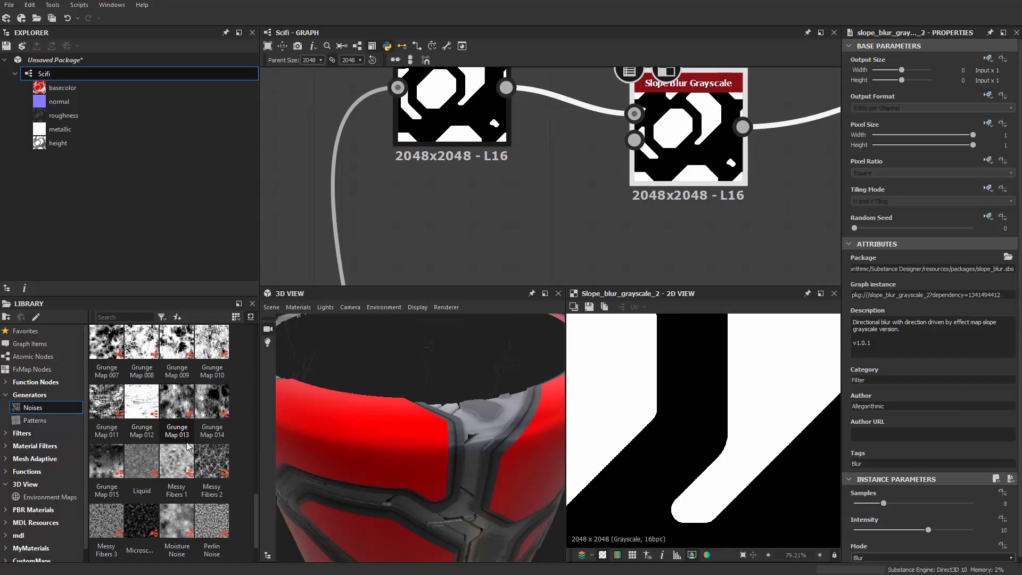
{"action": "scroll", "coordinate": [184, 458], "scroll_direction": "down", "scroll_amount": 1}
{"action": "scroll", "coordinate": [182, 469], "scroll_direction": "up", "scroll_amount": 6}
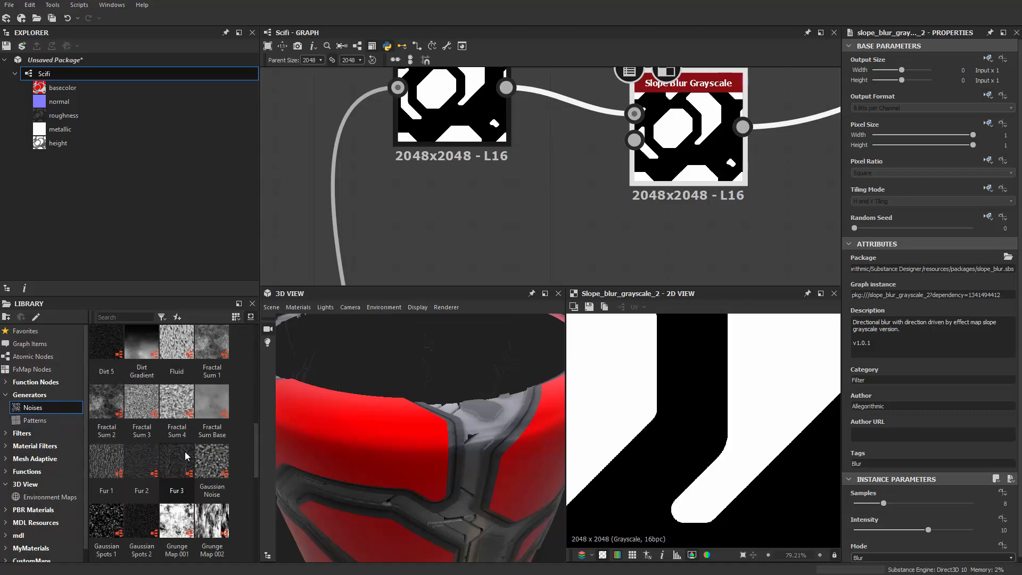
{"action": "key", "text": "space"}
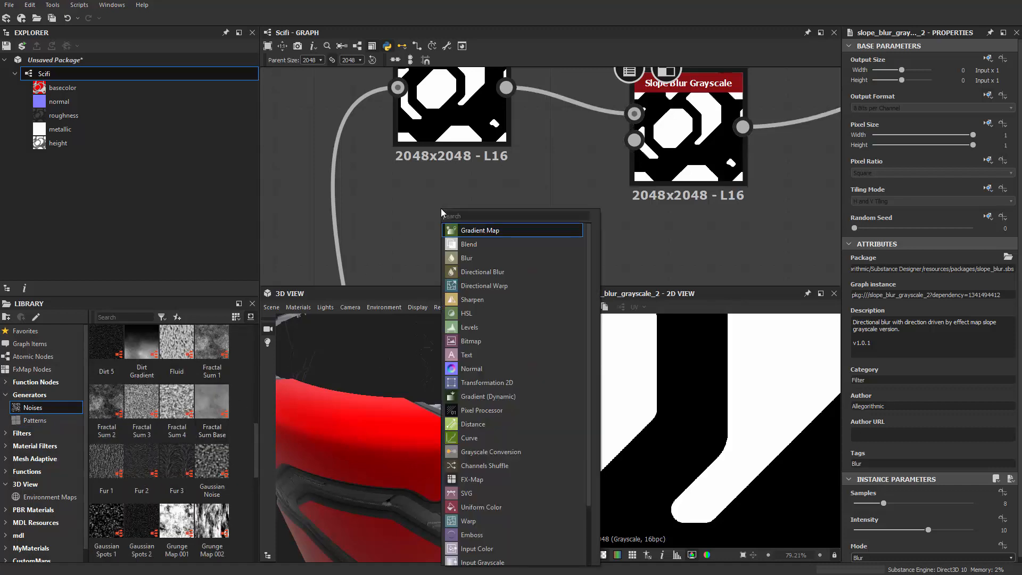
{"action": "type", "text": "per"}
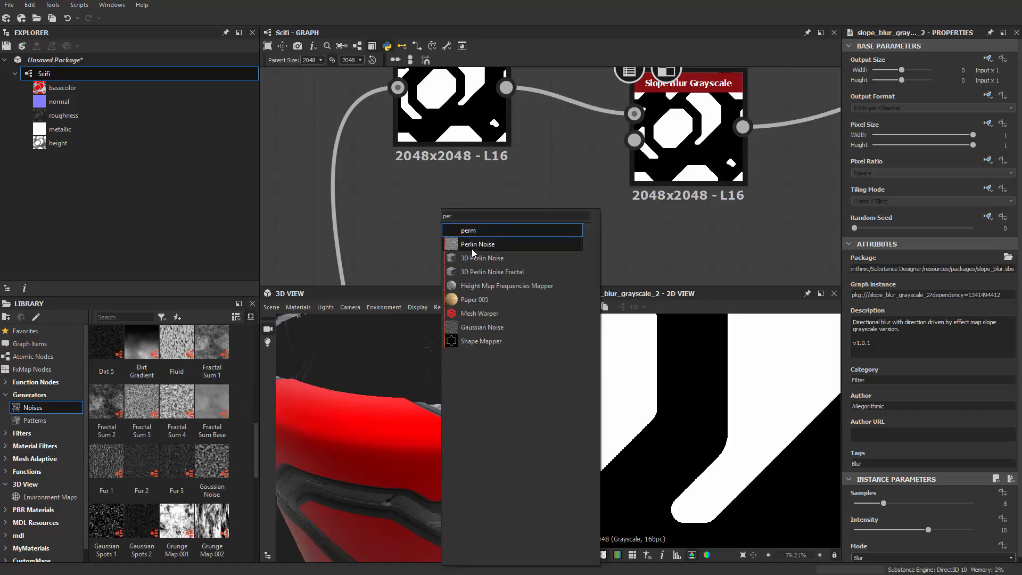
{"action": "left_click", "coordinate": [486, 248]}
{"action": "scroll", "coordinate": [486, 248], "scroll_direction": "down", "scroll_amount": 2}
{"action": "left_click_drag", "start_coordinate": [484, 226], "coordinate": [622, 174]}
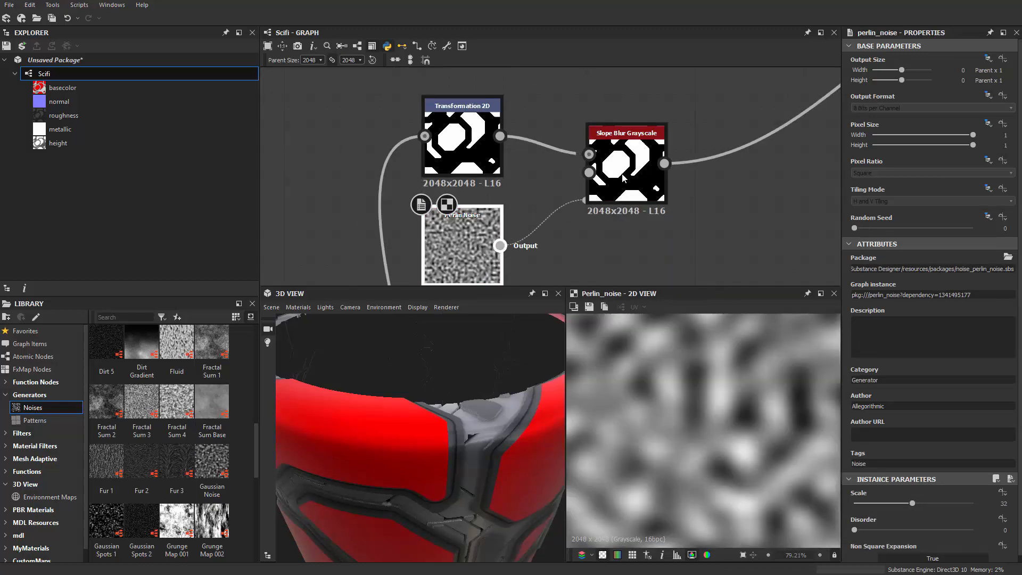
{"action": "middle_click_drag", "start_coordinate": [710, 204], "coordinate": [685, 185]}
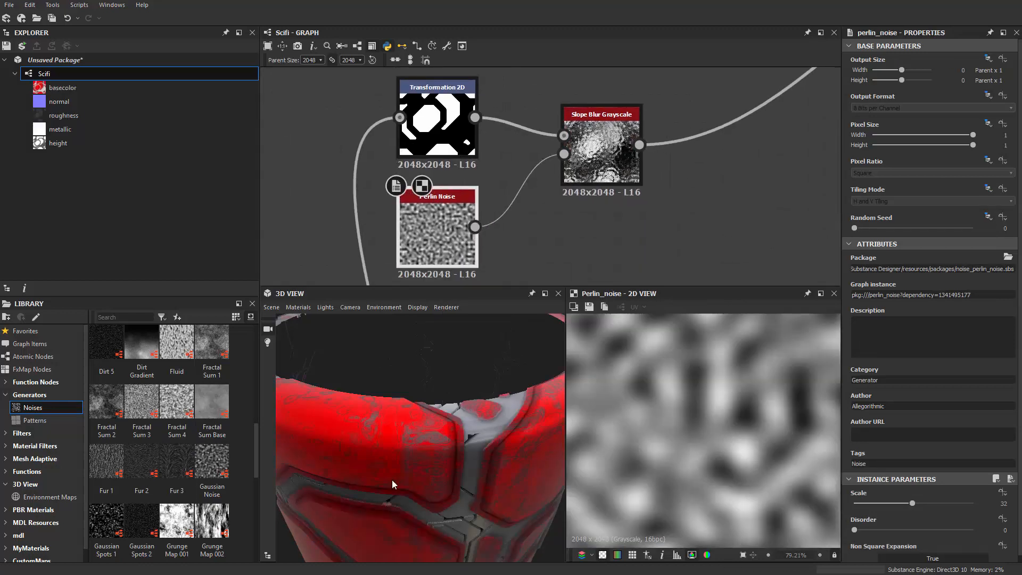
Preview the Slope Blur Grayscale node and set its samples to 32.
{"action": "left_click_drag", "start_coordinate": [392, 480], "coordinate": [405, 463]}
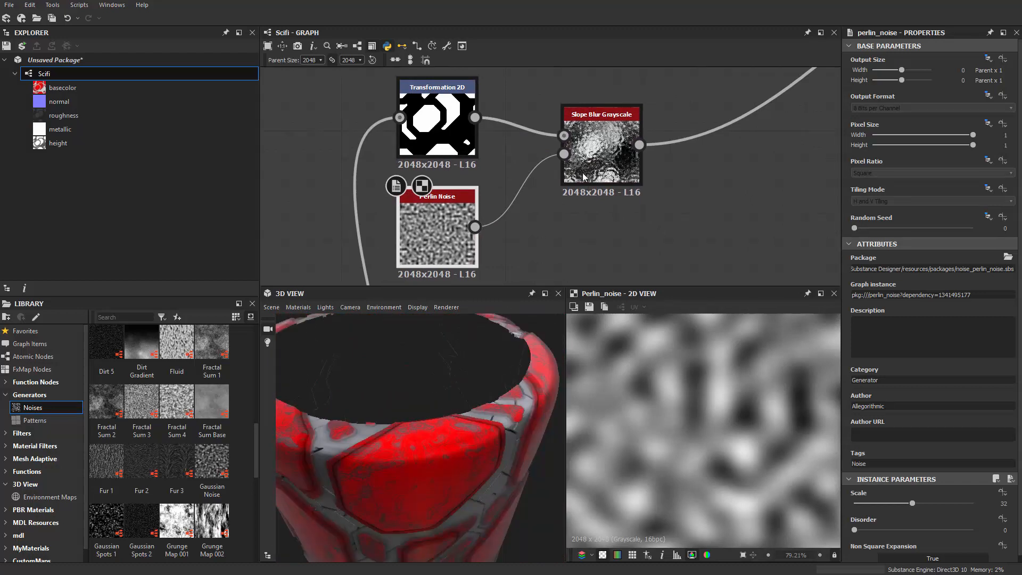
{"action": "double_click", "coordinate": [618, 152]}
{"action": "scroll", "coordinate": [618, 152], "scroll_direction": "up", "scroll_amount": 2}
{"action": "scroll", "coordinate": [643, 466], "scroll_direction": "down", "scroll_amount": 5}
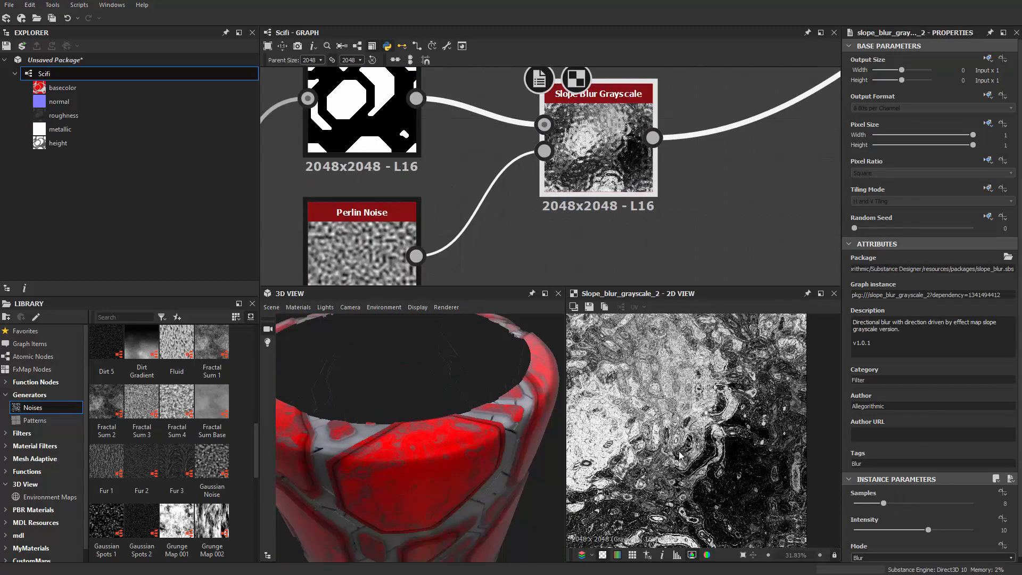
{"action": "scroll", "coordinate": [679, 455], "scroll_direction": "up", "scroll_amount": 5}
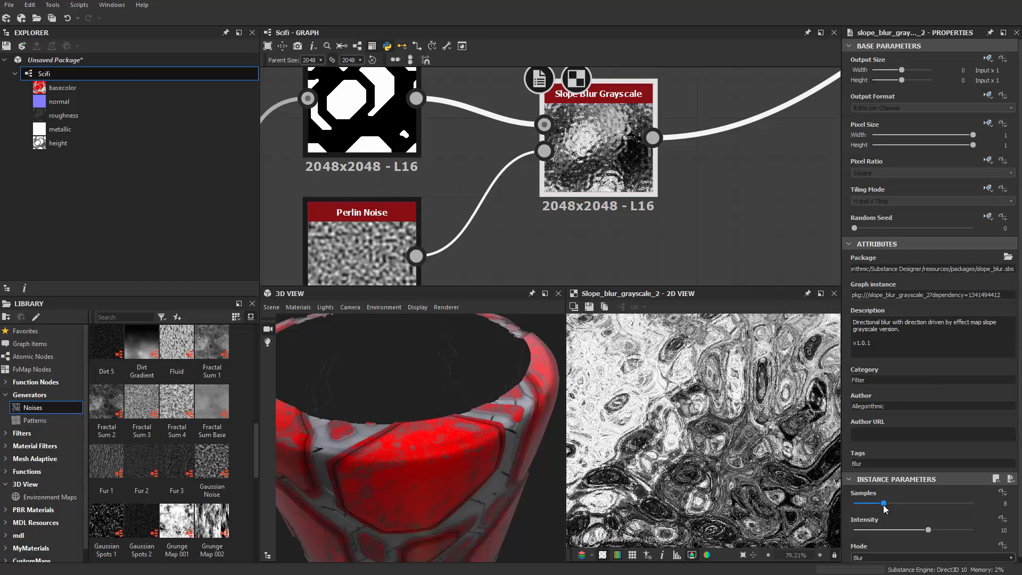
{"action": "left_click_drag", "start_coordinate": [884, 504], "coordinate": [1000, 503]}
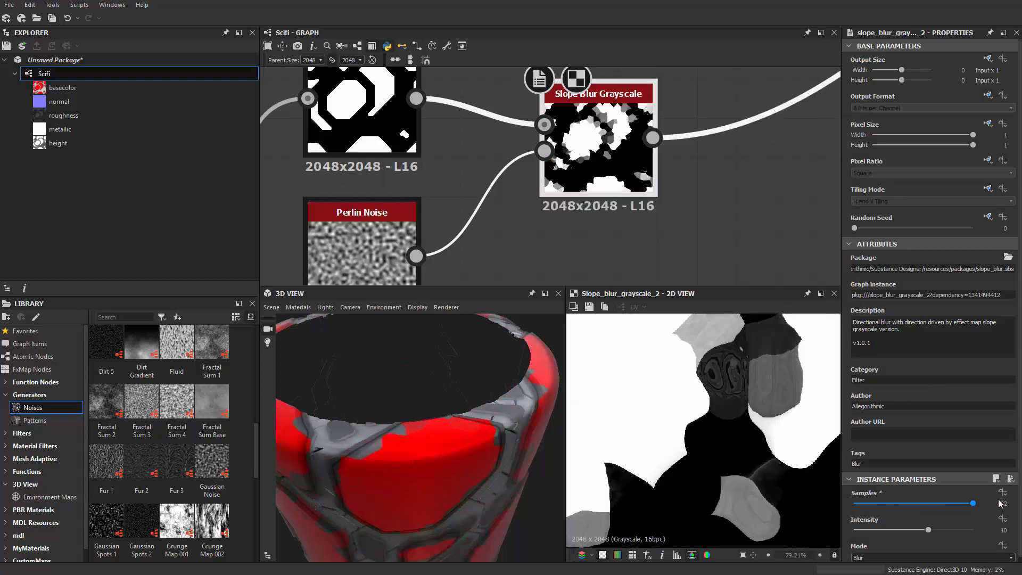
Lower the Slope Blur Grayscale's intensity to 0.64 and inspect the edges of the red panels on the 3D model.
{"action": "left_click_drag", "start_coordinate": [446, 449], "coordinate": [395, 425]}
{"action": "scroll", "coordinate": [426, 406], "scroll_direction": "down", "scroll_amount": 5}
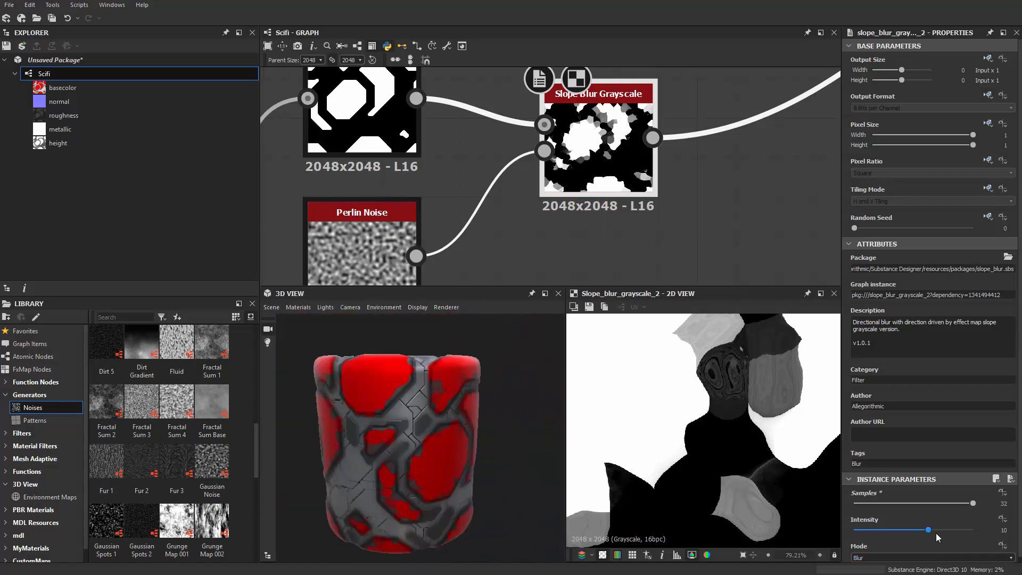
{"action": "left_click_drag", "start_coordinate": [929, 531], "coordinate": [858, 531]}
{"action": "scroll", "coordinate": [417, 468], "scroll_direction": "up", "scroll_amount": 6}
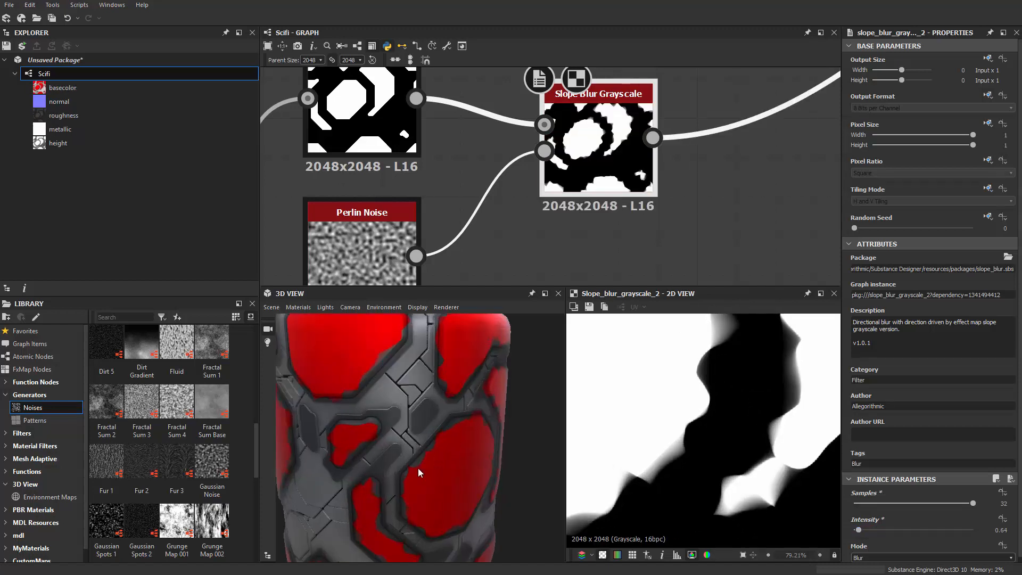
{"action": "scroll", "coordinate": [439, 493], "scroll_direction": "up", "scroll_amount": 3}
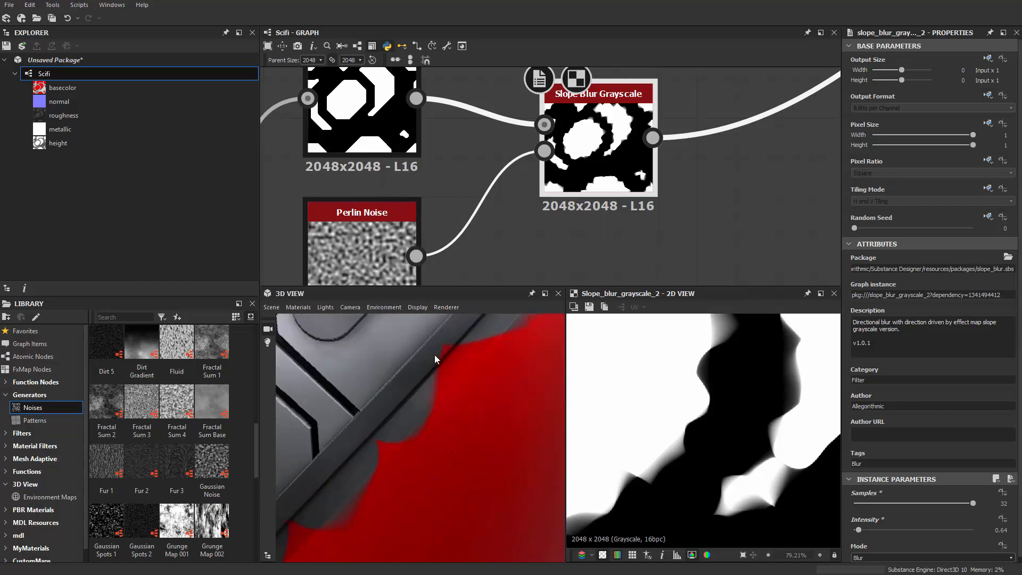
{"action": "scroll", "coordinate": [438, 369], "scroll_direction": "down", "scroll_amount": 4}
Compare the Min, Max and Blur modes of the Slope Blur Grayscale and set the mode to Min.
{"action": "scroll", "coordinate": [934, 549], "scroll_direction": "down", "scroll_amount": 1}
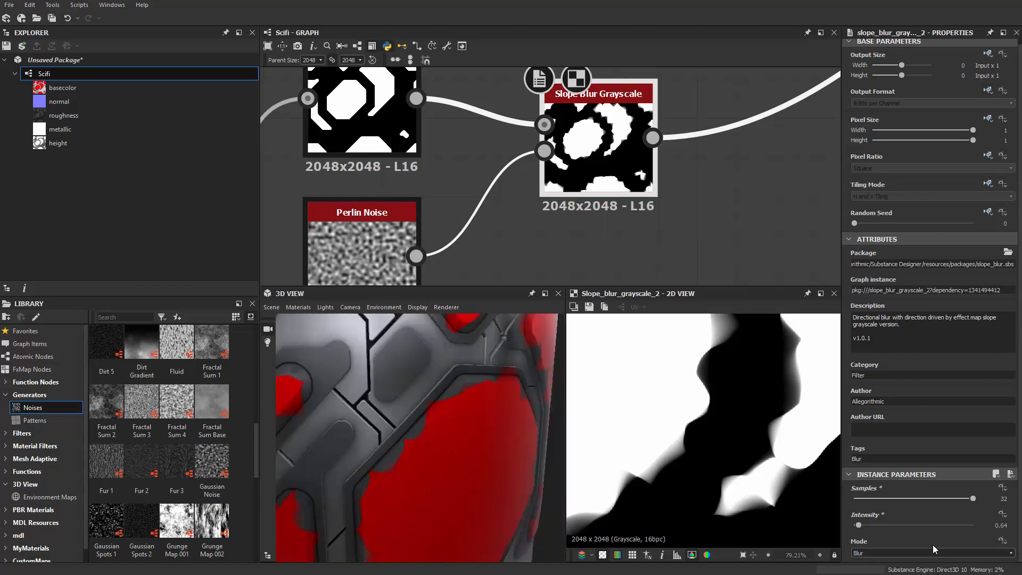
{"action": "left_click", "coordinate": [864, 555]}
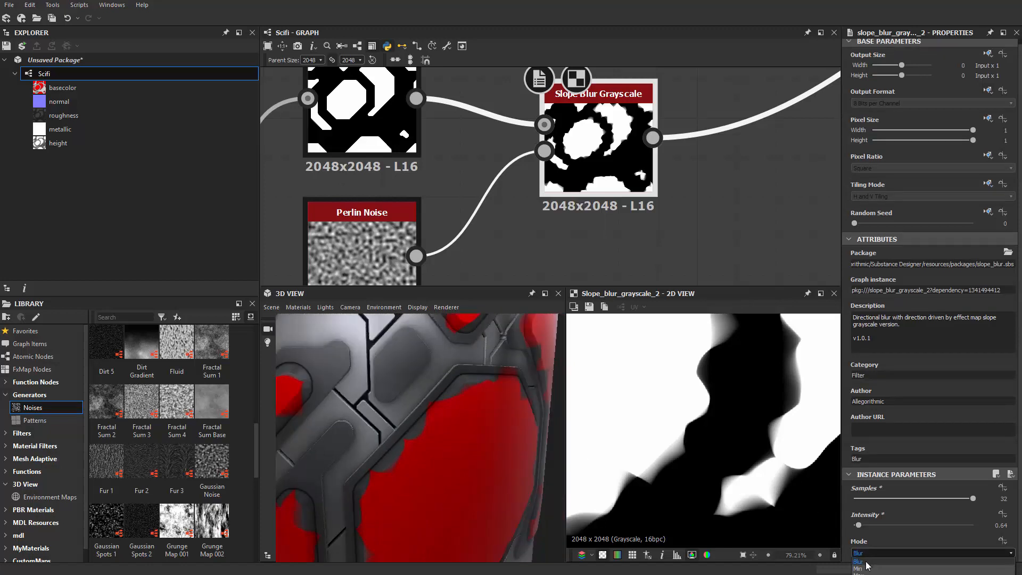
{"action": "left_click", "coordinate": [867, 568]}
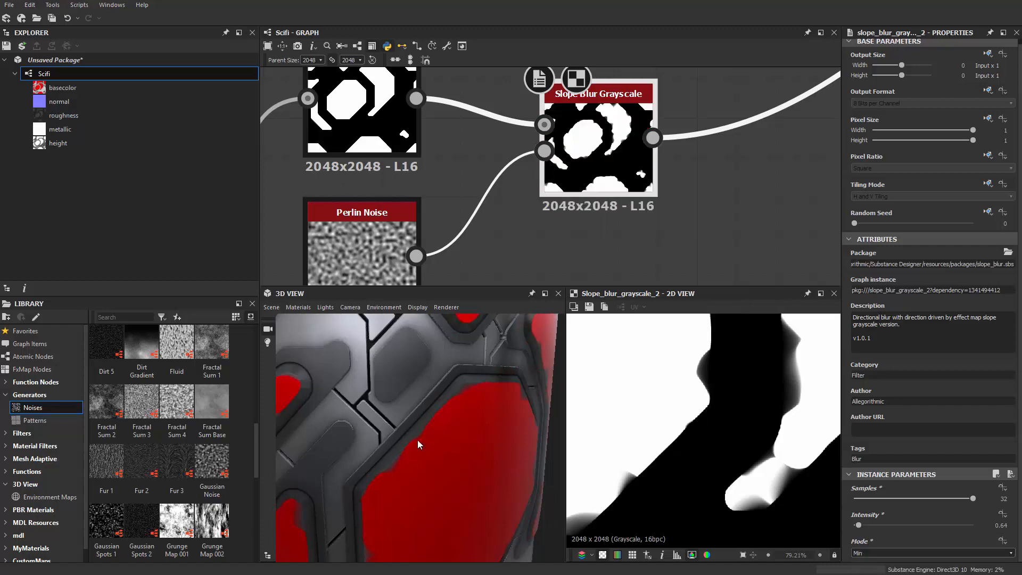
{"action": "scroll", "coordinate": [419, 440], "scroll_direction": "up", "scroll_amount": 2}
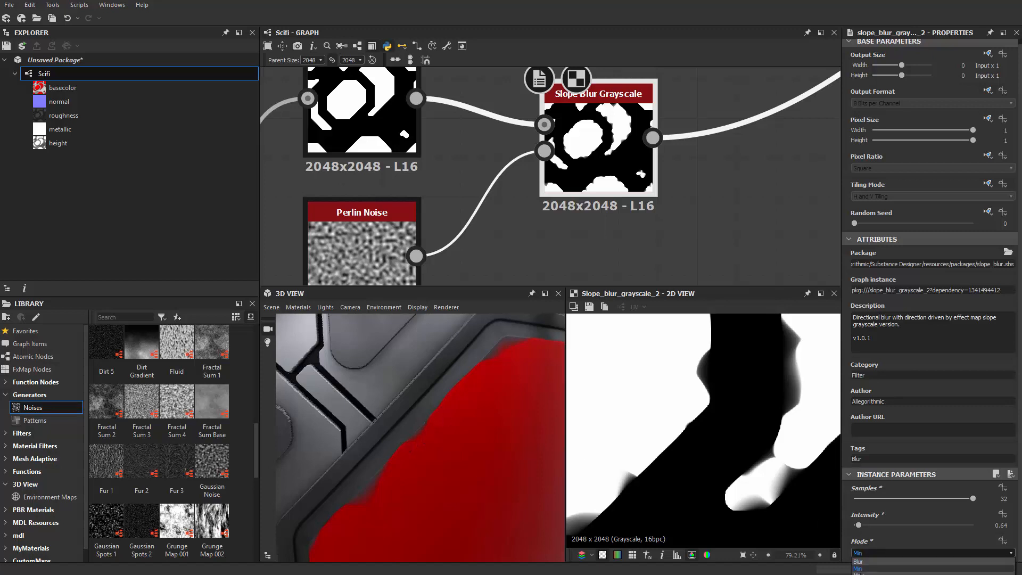
{"action": "left_click", "coordinate": [873, 563]}
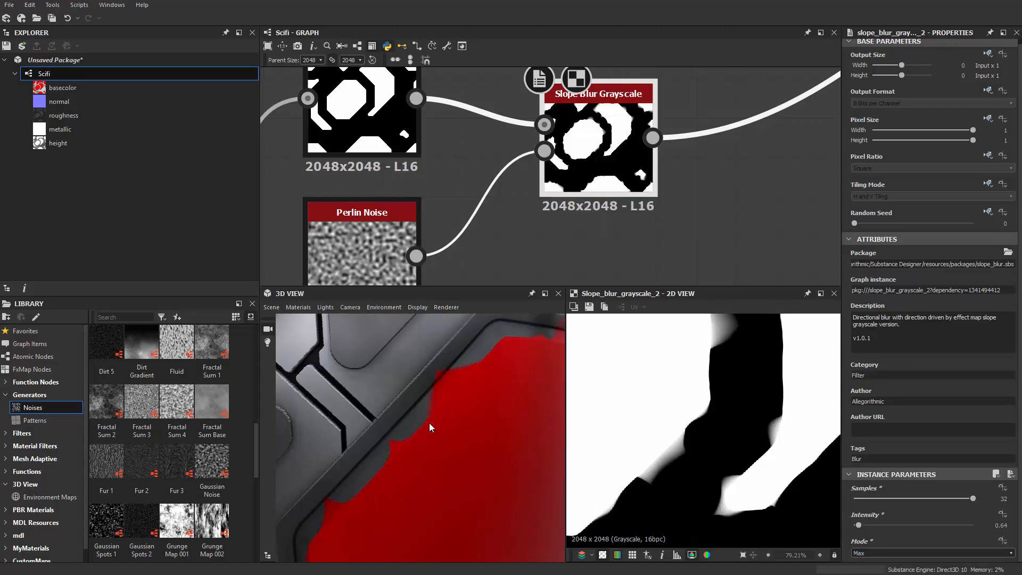
{"action": "left_click", "coordinate": [869, 554]}
{"action": "left_click", "coordinate": [868, 563]}
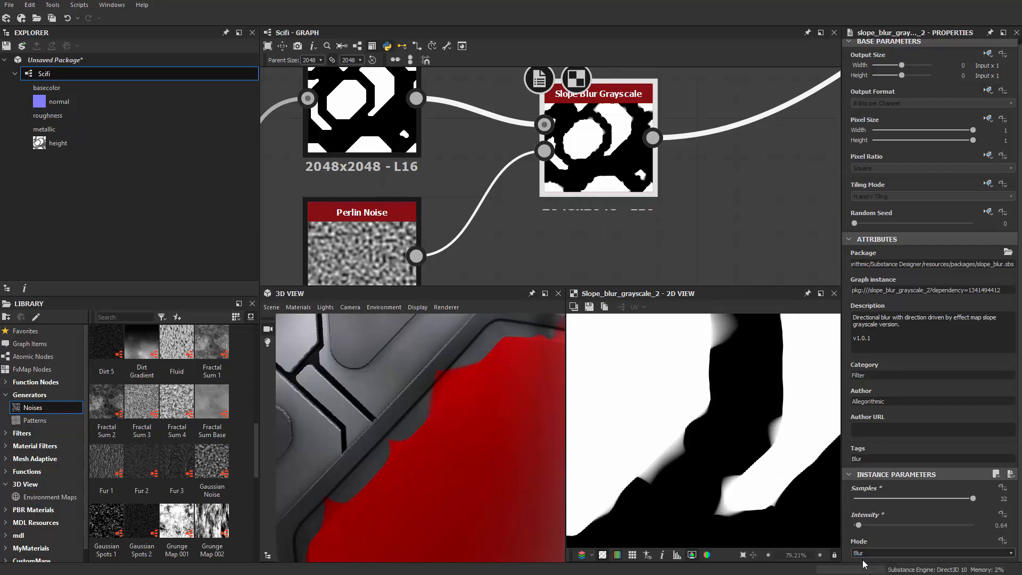
{"action": "left_click", "coordinate": [904, 553]}
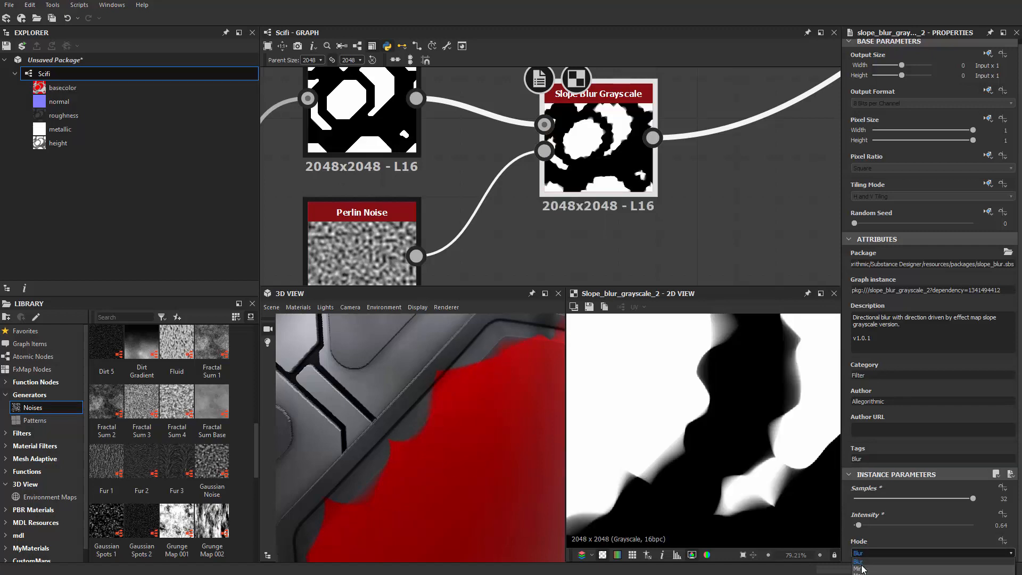
{"action": "left_click", "coordinate": [900, 563]}
Examine the edges between the red panels and the gray metal on the 3D model from several angles and distances.
{"action": "scroll", "coordinate": [405, 443], "scroll_direction": "down", "scroll_amount": 5}
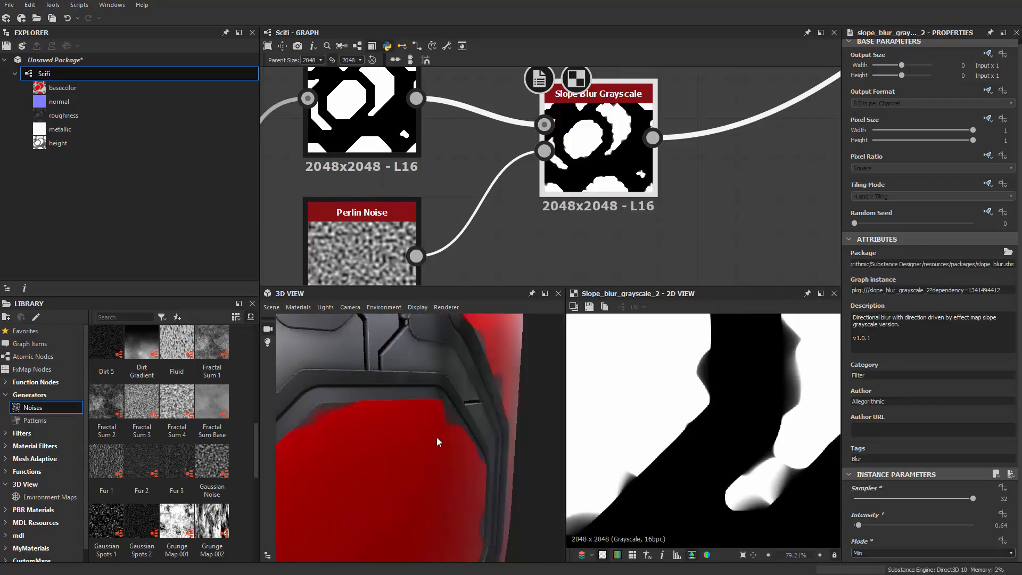
{"action": "mouse_move", "coordinate": [437, 436]}
{"action": "left_mouse_down"}
{"action": "mouse_move", "coordinate": [372, 432]}
{"action": "mouse_move", "coordinate": [358, 435]}
{"action": "mouse_move", "coordinate": [398, 436]}
{"action": "mouse_move", "coordinate": [344, 445]}
{"action": "mouse_move", "coordinate": [426, 426]}
{"action": "mouse_move", "coordinate": [477, 398]}
{"action": "mouse_move", "coordinate": [439, 441]}
{"action": "left_mouse_up"}
{"action": "scroll", "coordinate": [358, 436], "scroll_direction": "down", "scroll_amount": 3}
{"action": "scroll", "coordinate": [398, 436], "scroll_direction": "down", "scroll_amount": 3}
{"action": "scroll", "coordinate": [426, 426], "scroll_direction": "up", "scroll_amount": 3}
{"action": "scroll", "coordinate": [477, 398], "scroll_direction": "up", "scroll_amount": 4}
{"action": "scroll", "coordinate": [447, 426], "scroll_direction": "down", "scroll_amount": 2}
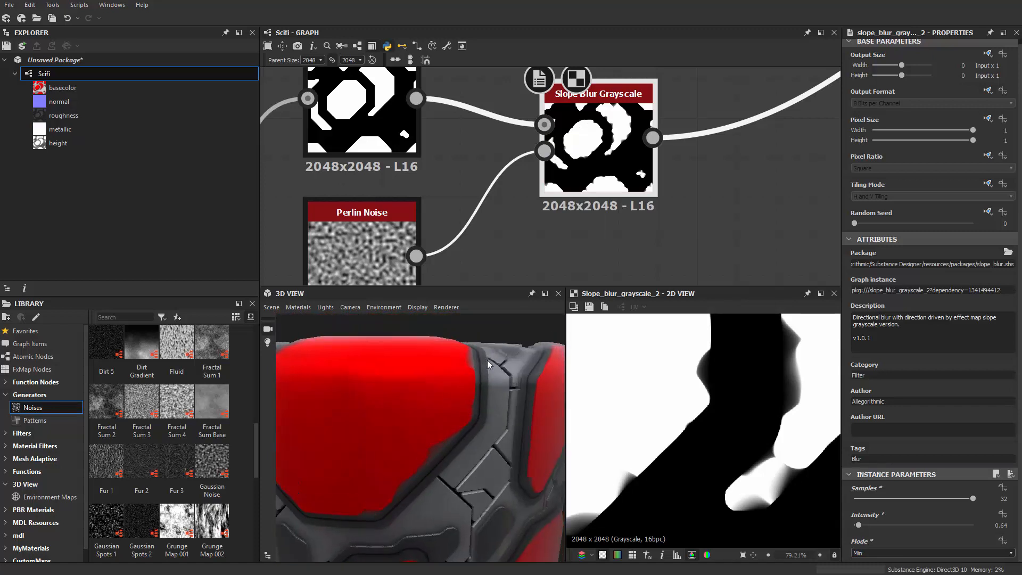
{"action": "scroll", "coordinate": [487, 359], "scroll_direction": "up", "scroll_amount": 3}
{"action": "scroll", "coordinate": [475, 377], "scroll_direction": "down", "scroll_amount": 3}
{"action": "scroll", "coordinate": [516, 244], "scroll_direction": "down", "scroll_amount": 1}
Try a scale of 22 on the Perlin Noise node and set the scale to 53.
{"action": "middle_click_drag", "start_coordinate": [516, 245], "coordinate": [616, 199]}
{"action": "scroll", "coordinate": [532, 267], "scroll_direction": "down", "scroll_amount": 1}
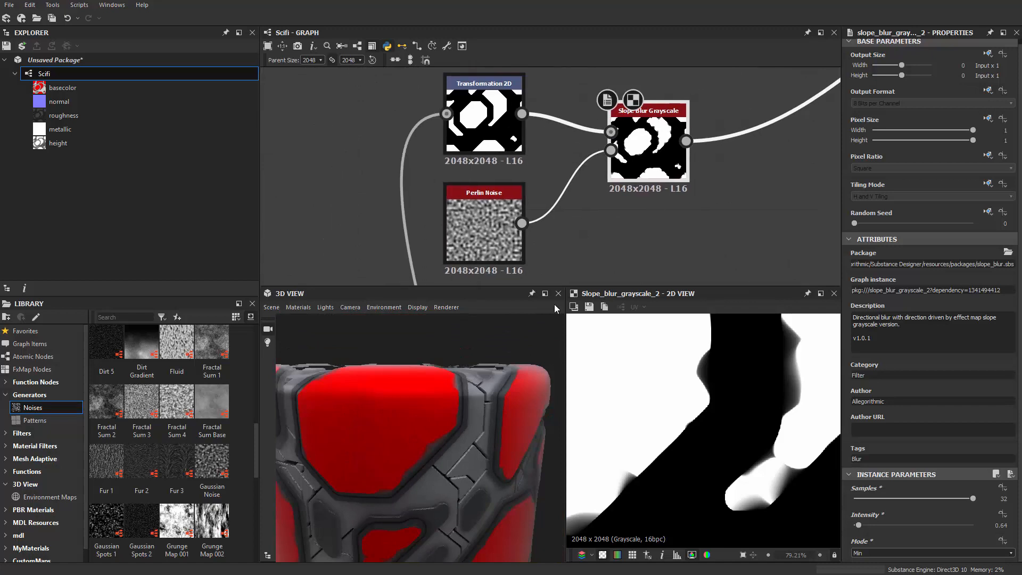
{"action": "scroll", "coordinate": [546, 245], "scroll_direction": "up", "scroll_amount": 2}
{"action": "left_click", "coordinate": [437, 212]}
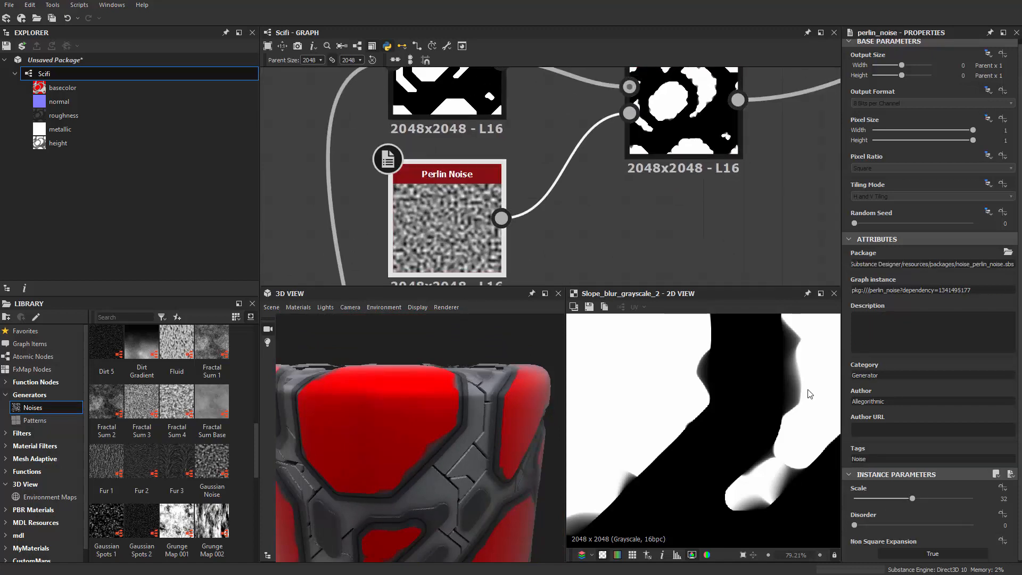
{"action": "mouse_move", "coordinate": [913, 504]}
{"action": "left_mouse_down"}
{"action": "mouse_move", "coordinate": [941, 494]}
{"action": "mouse_move", "coordinate": [868, 505]}
{"action": "mouse_move", "coordinate": [896, 504]}
{"action": "left_mouse_up"}
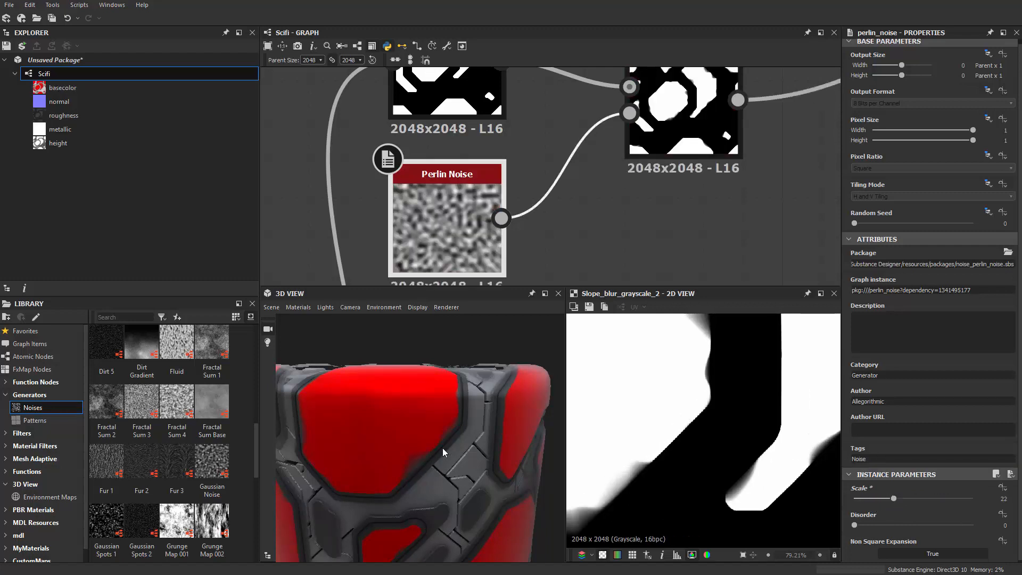
{"action": "left_click_drag", "start_coordinate": [442, 448], "coordinate": [394, 416]}
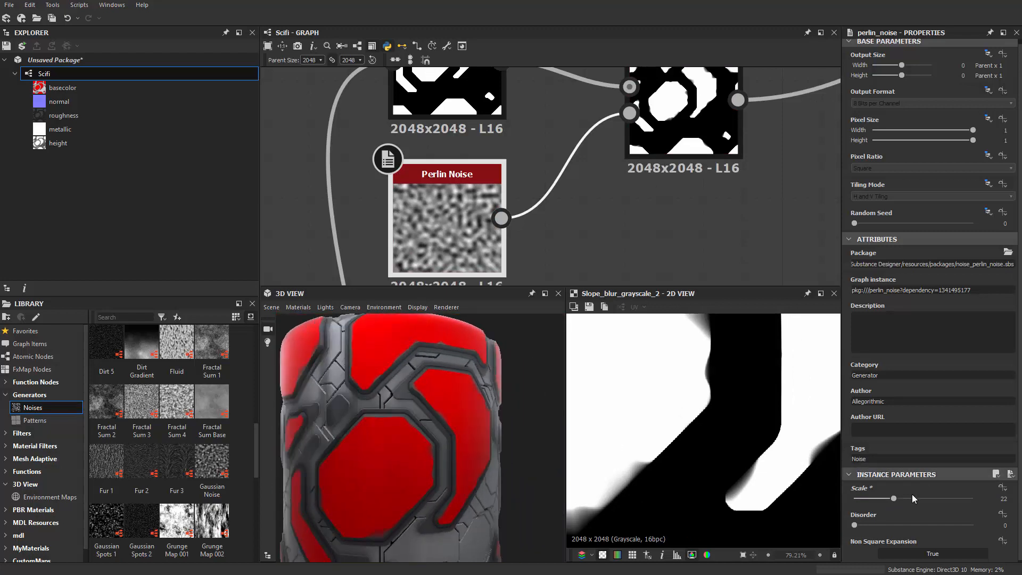
{"action": "left_click_drag", "start_coordinate": [897, 498], "coordinate": [953, 499]}
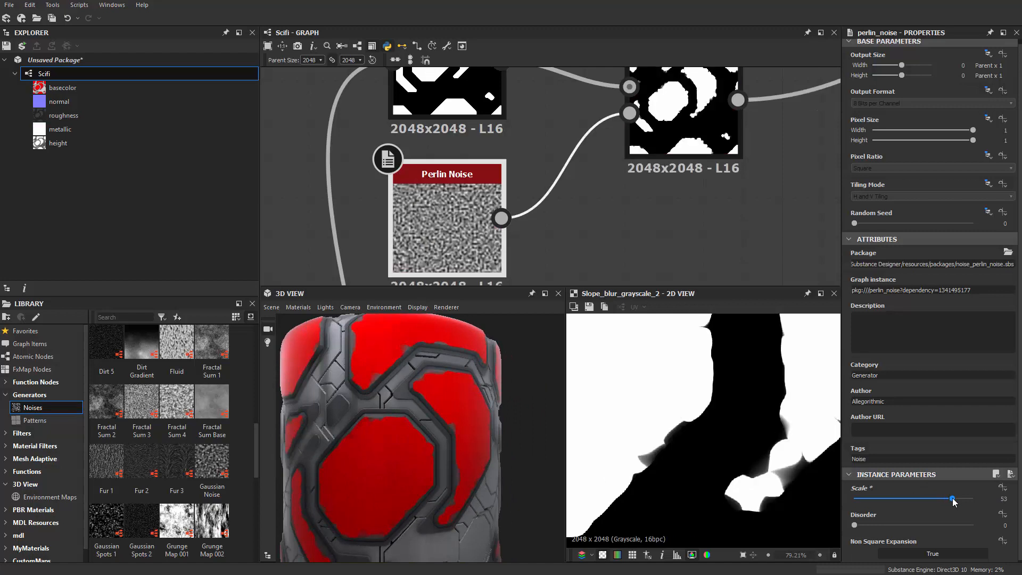
{"action": "mouse_move", "coordinate": [416, 478]}
{"action": "left_mouse_down"}
{"action": "mouse_move", "coordinate": [416, 451]}
{"action": "mouse_move", "coordinate": [411, 462]}
{"action": "left_mouse_up"}
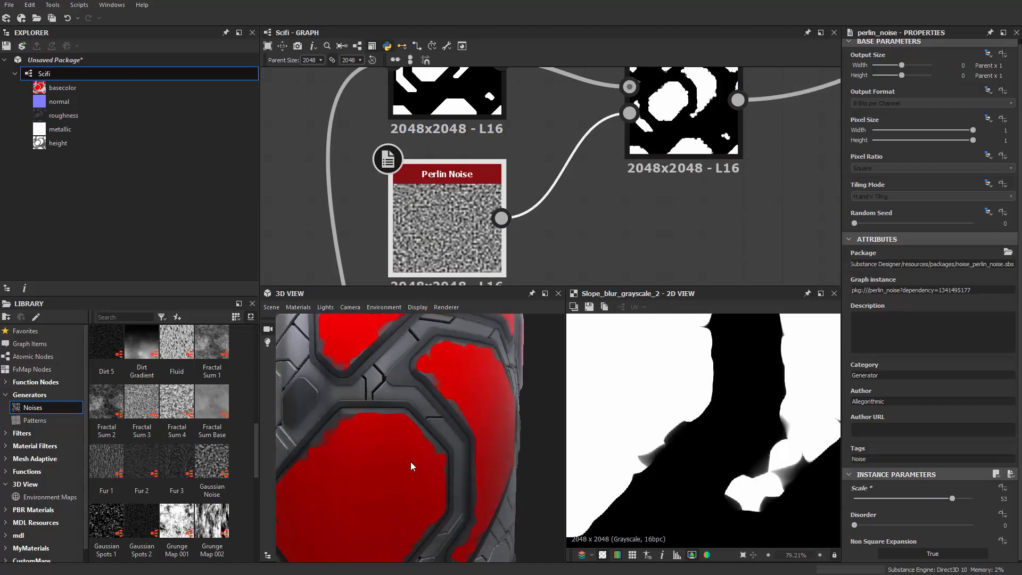
Fine-tune the Slope Blur Grayscale's intensity down to 0.17.
{"action": "scroll", "coordinate": [673, 198], "scroll_direction": "up", "scroll_amount": 2}
{"action": "left_click", "coordinate": [674, 200]}
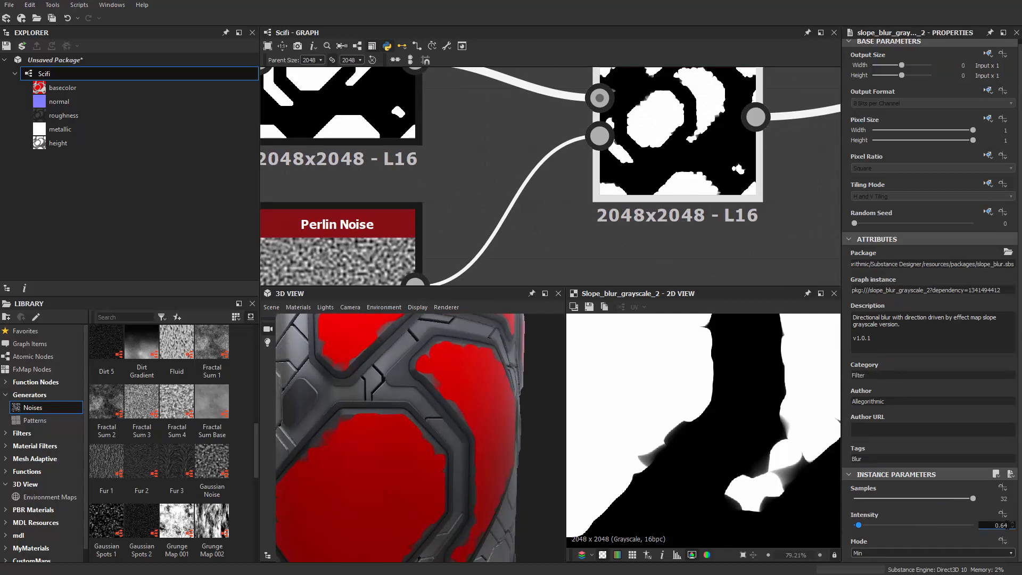
{"action": "scroll", "coordinate": [1008, 526], "scroll_direction": "down", "scroll_amount": 11}
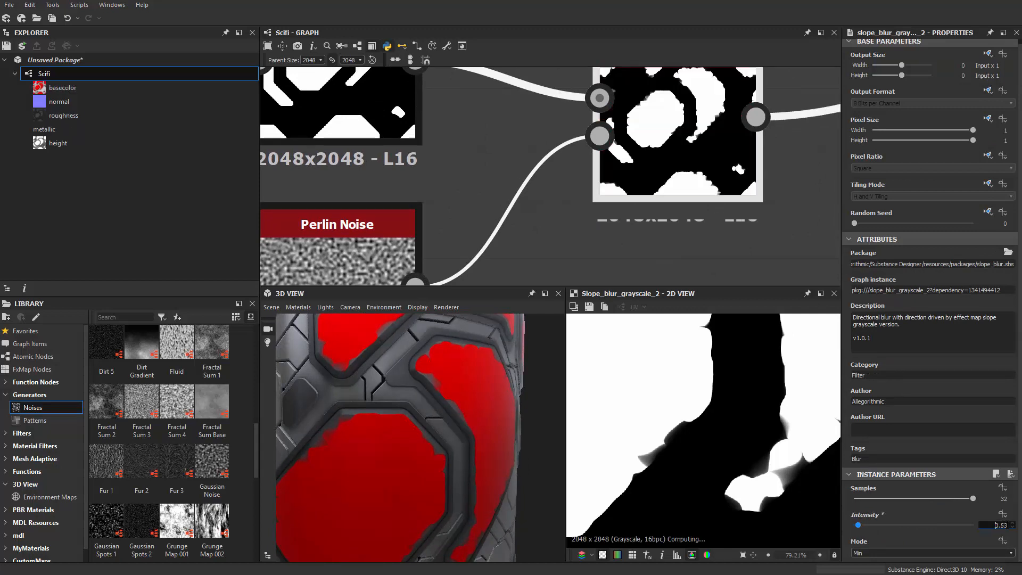
{"action": "scroll", "coordinate": [1008, 526], "scroll_direction": "down", "scroll_amount": 15}
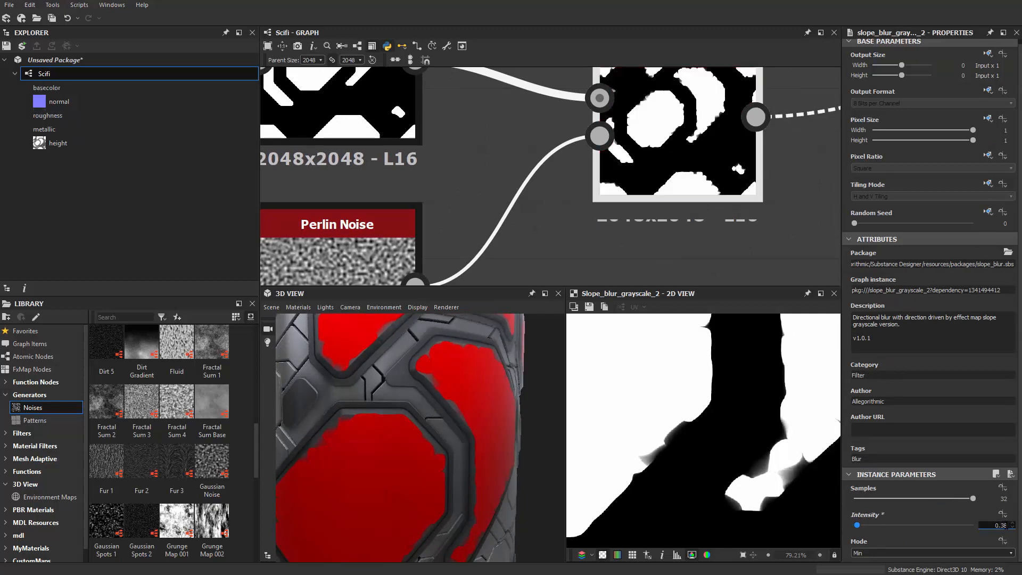
{"action": "scroll", "coordinate": [1005, 526], "scroll_direction": "down", "scroll_amount": 20}
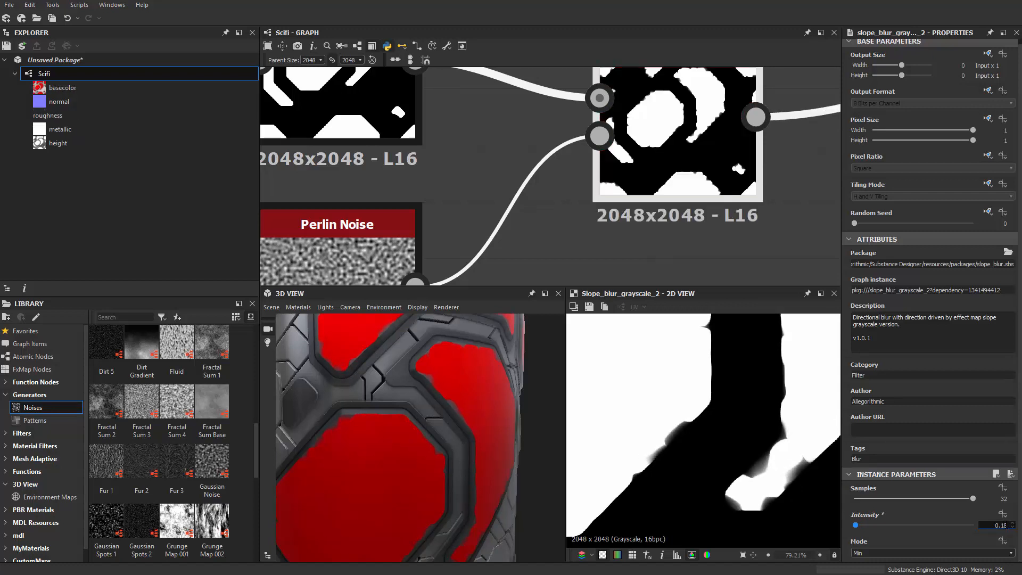
{"action": "scroll", "coordinate": [1005, 526], "scroll_direction": "down", "scroll_amount": 10}
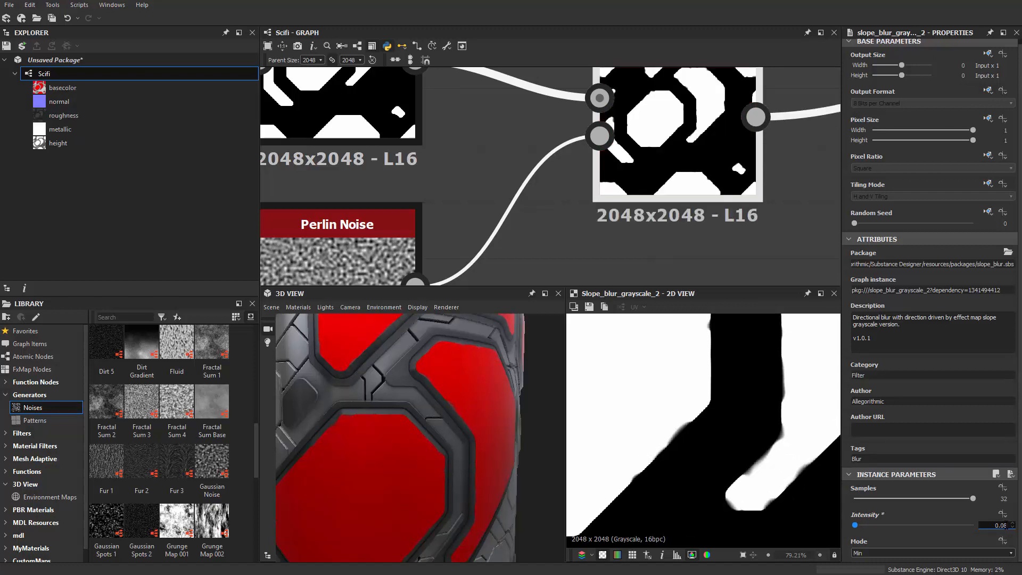
{"action": "scroll", "coordinate": [1007, 526], "scroll_direction": "up", "scroll_amount": 9}
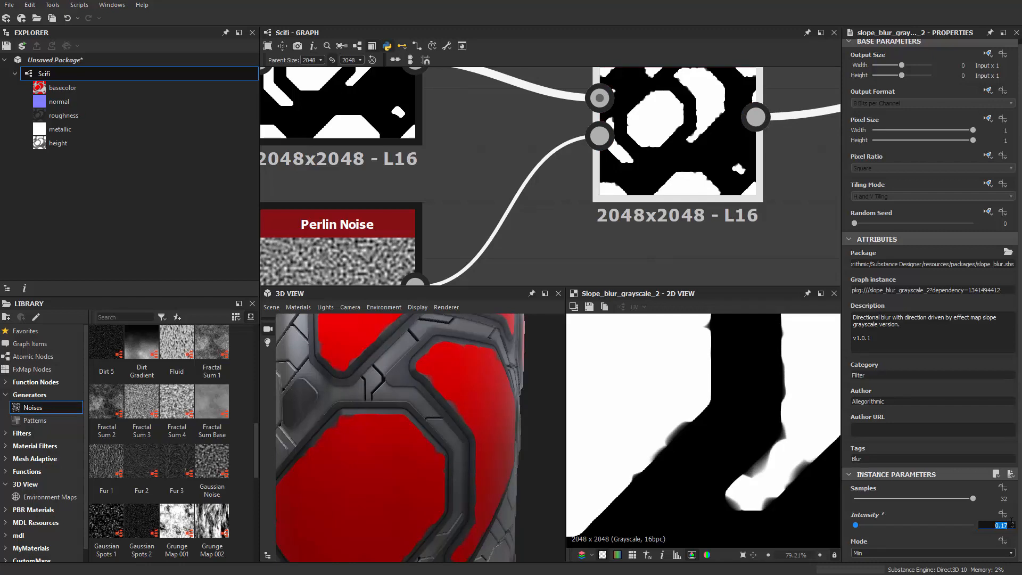
Set the Slope Blur Grayscale's intensity to 0.23 and check the panel edges on the 3D model.
{"action": "scroll", "coordinate": [1011, 524], "scroll_direction": "up", "scroll_amount": 6}
{"action": "scroll", "coordinate": [427, 458], "scroll_direction": "down", "scroll_amount": 5}
{"action": "left_click_drag", "start_coordinate": [409, 467], "coordinate": [355, 467]}
{"action": "scroll", "coordinate": [488, 198], "scroll_direction": "down", "scroll_amount": 5}
{"action": "middle_click_drag", "start_coordinate": [550, 201], "coordinate": [538, 213]}
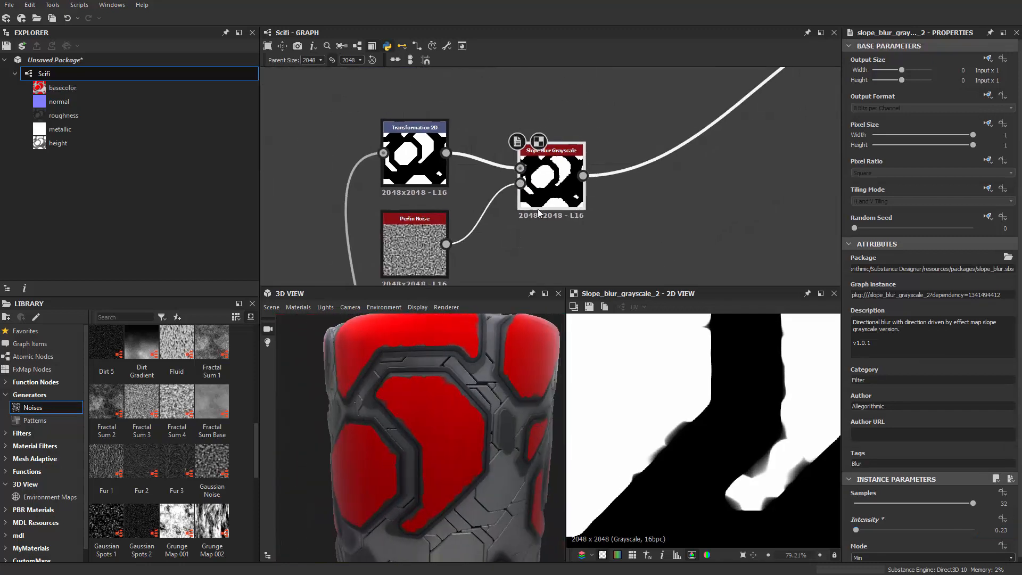
Add a second Slope Blur Grayscale node to the graph, after the existing one.
{"action": "left_click_drag", "start_coordinate": [546, 196], "coordinate": [546, 173]}
{"action": "scroll", "coordinate": [561, 182], "scroll_direction": "up", "scroll_amount": 2}
{"action": "mouse_move", "coordinate": [607, 195]}
{"action": "middle_mouse_down"}
{"action": "mouse_move", "coordinate": [573, 199]}
{"action": "mouse_move", "coordinate": [609, 191]}
{"action": "middle_mouse_up"}
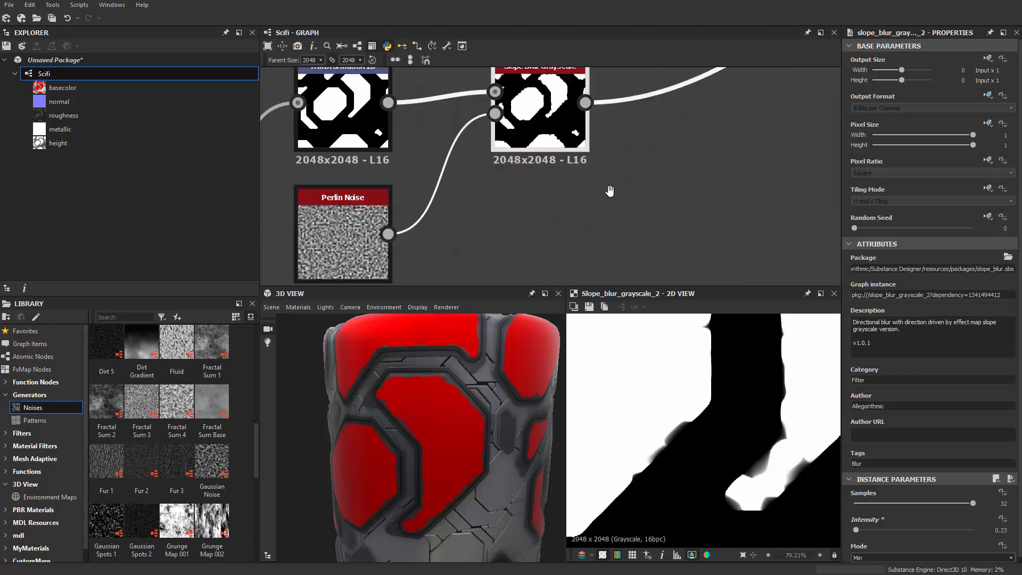
{"action": "scroll", "coordinate": [601, 199], "scroll_direction": "up", "scroll_amount": 1}
{"action": "middle_click_drag", "start_coordinate": [480, 267], "coordinate": [496, 290]}
{"action": "middle_click_drag", "start_coordinate": [559, 154], "coordinate": [516, 230]}
{"action": "scroll", "coordinate": [517, 231], "scroll_direction": "up", "scroll_amount": 1}
{"action": "middle_click_drag", "start_coordinate": [537, 195], "coordinate": [426, 185]}
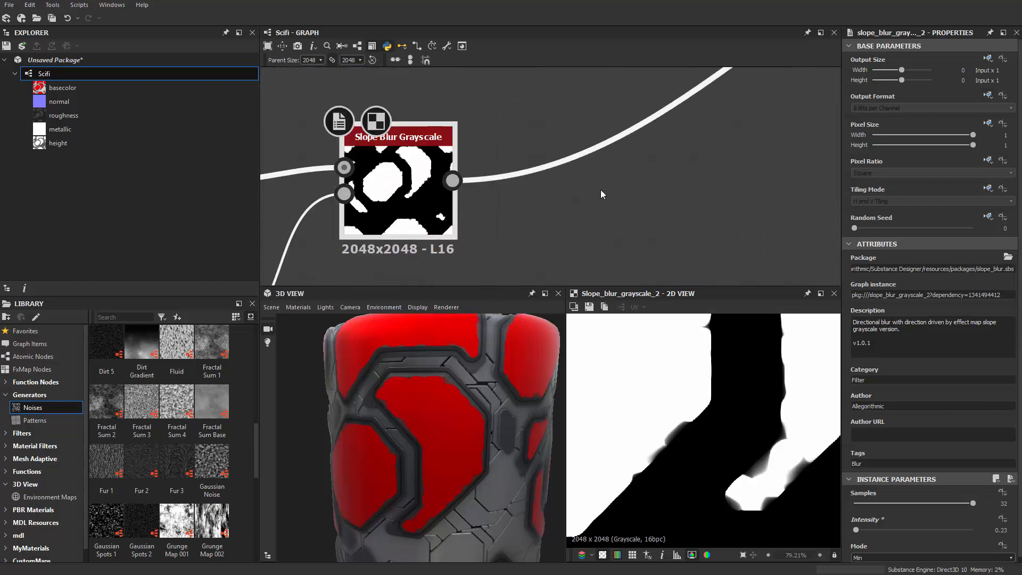
{"action": "key", "text": "space"}
{"action": "type", "text": "sl"}
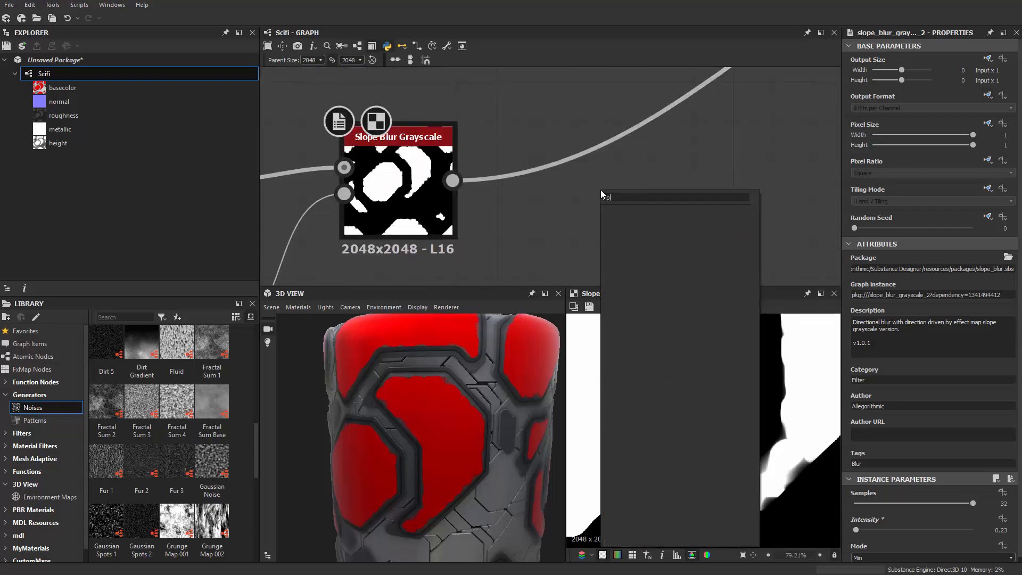
{"action": "left_click", "coordinate": [649, 225]}
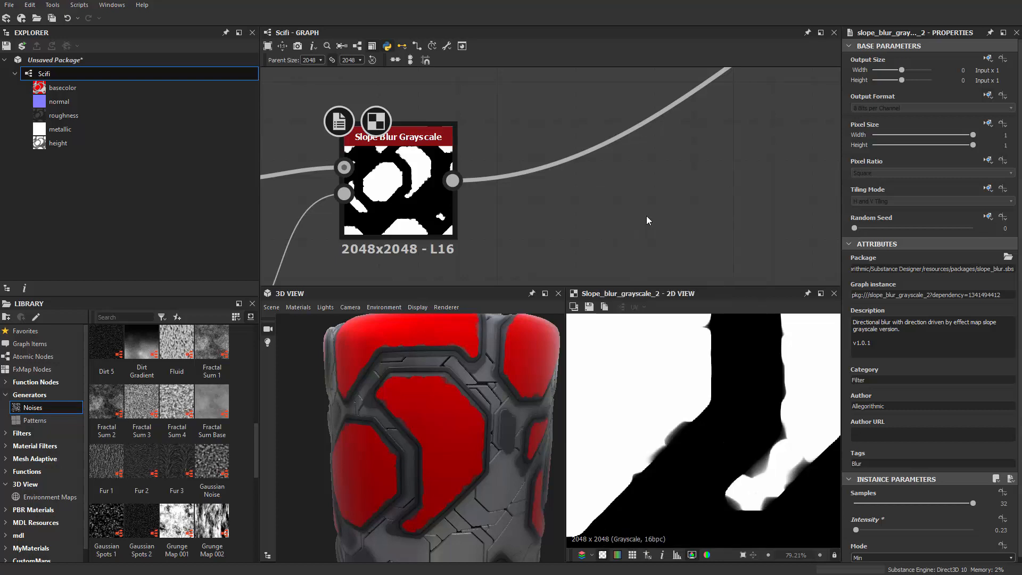
Chain the second Slope Blur Grayscale between the first one's output and the material blend's grayscale mask input, spacing it out from the first.
{"action": "scroll", "coordinate": [586, 198], "scroll_direction": "down", "scroll_amount": 1}
{"action": "left_click_drag", "start_coordinate": [557, 176], "coordinate": [557, 175]}
{"action": "scroll", "coordinate": [608, 198], "scroll_direction": "down", "scroll_amount": 3}
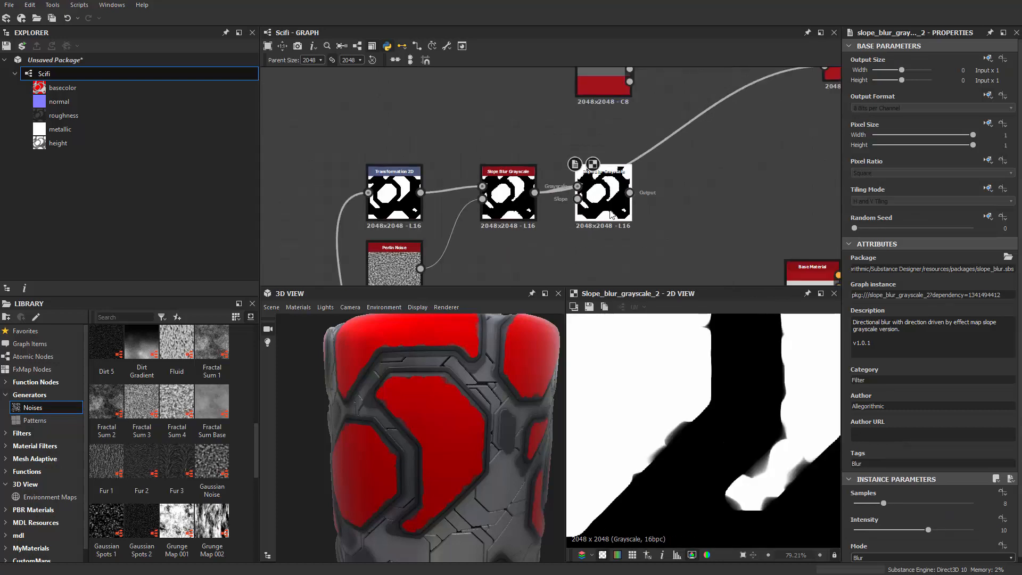
{"action": "left_click_drag", "start_coordinate": [607, 198], "coordinate": [618, 198]}
{"action": "middle_click_drag", "start_coordinate": [659, 182], "coordinate": [577, 206]}
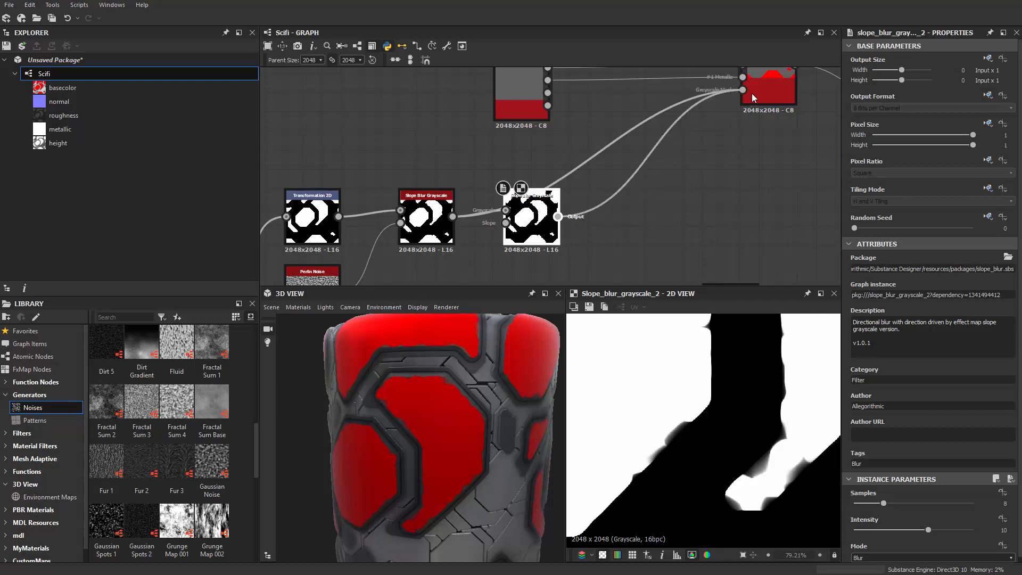
{"action": "left_click_drag", "start_coordinate": [752, 95], "coordinate": [751, 94]}
{"action": "middle_click_drag", "start_coordinate": [493, 249], "coordinate": [543, 186]}
{"action": "scroll", "coordinate": [545, 186], "scroll_direction": "up", "scroll_amount": 2}
{"action": "left_click_drag", "start_coordinate": [588, 174], "coordinate": [615, 174]}
Add a BnW Spots 1 noise node in the space beside the Perlin Noise.
{"action": "middle_click_drag", "start_coordinate": [337, 254], "coordinate": [451, 210]}
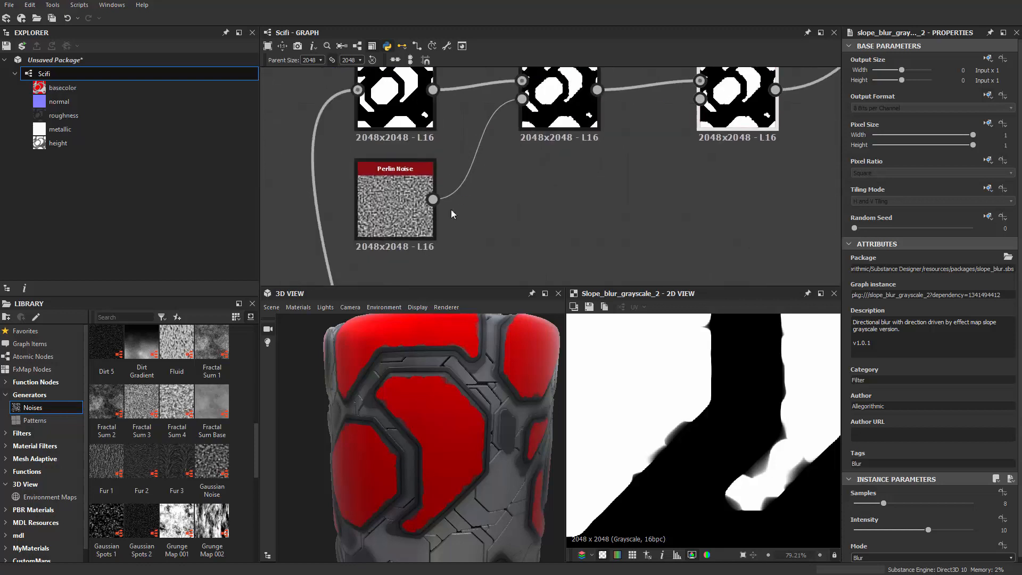
{"action": "middle_click_drag", "start_coordinate": [526, 208], "coordinate": [485, 200]}
{"action": "key", "text": "space"}
{"action": "type", "text": "bla"}
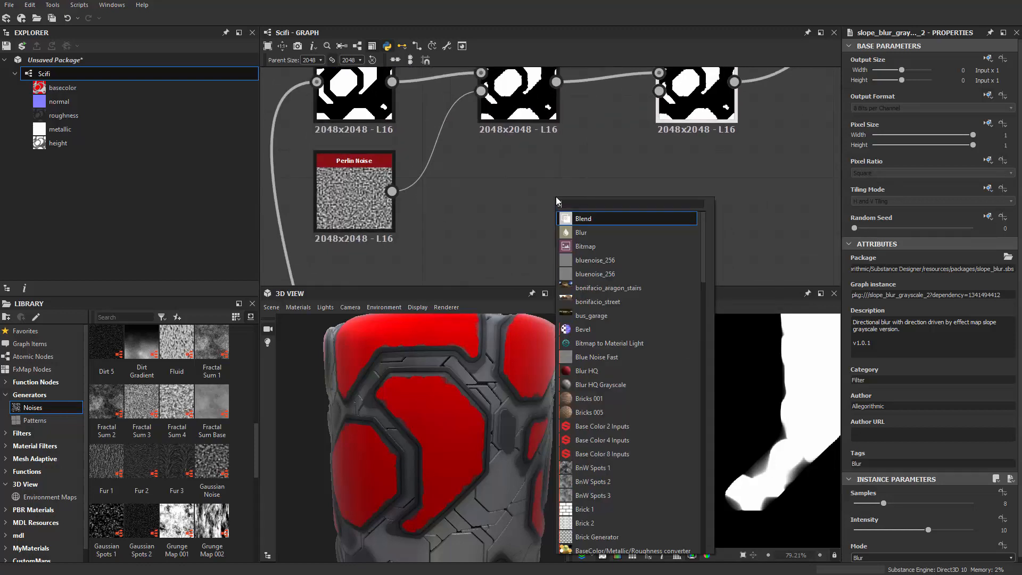
{"action": "key", "text": "BackSpace"}
{"action": "key", "text": "BackSpace"}
{"action": "key", "text": "BackSpace"}
{"action": "type", "text": "bn"}
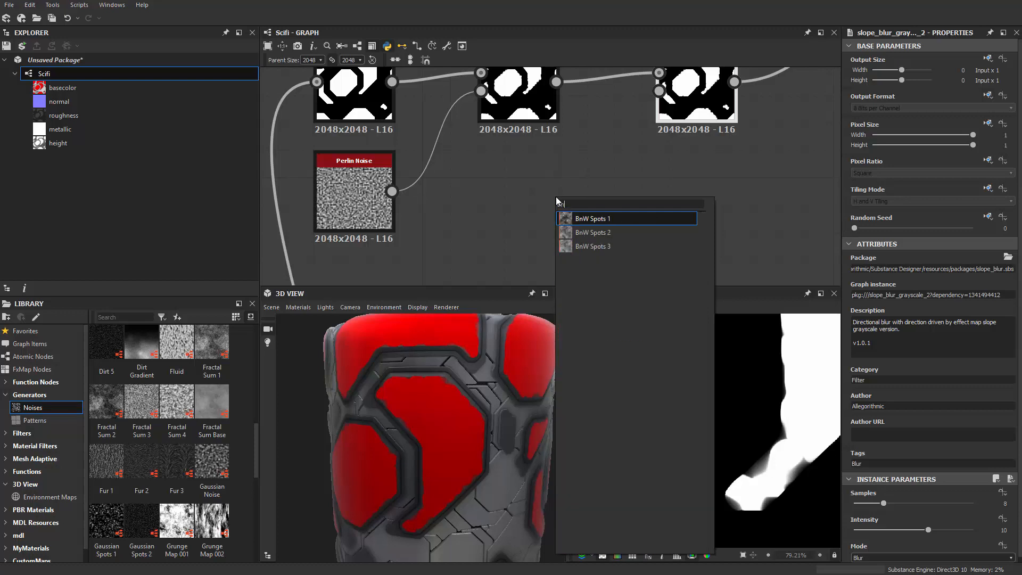
{"action": "type", "text": "w"}
{"action": "left_click", "coordinate": [621, 218]}
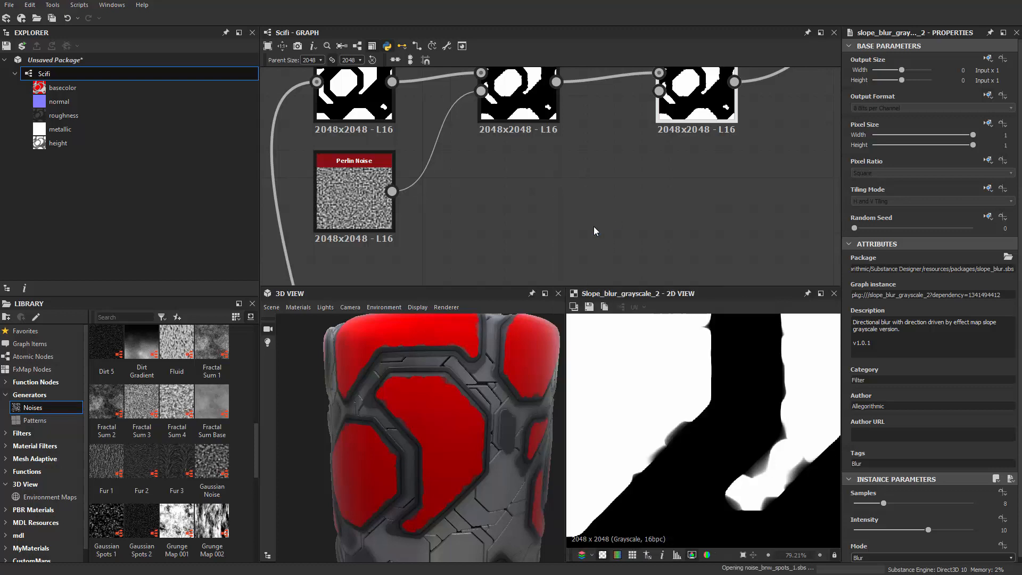
Place BnW Spots 1 closer to the Perlin Noise and connect its output to the second Slope Blur Grayscale's Slope input.
{"action": "left_click_drag", "start_coordinate": [541, 228], "coordinate": [487, 255]}
{"action": "middle_click_drag", "start_coordinate": [545, 212], "coordinate": [539, 220]}
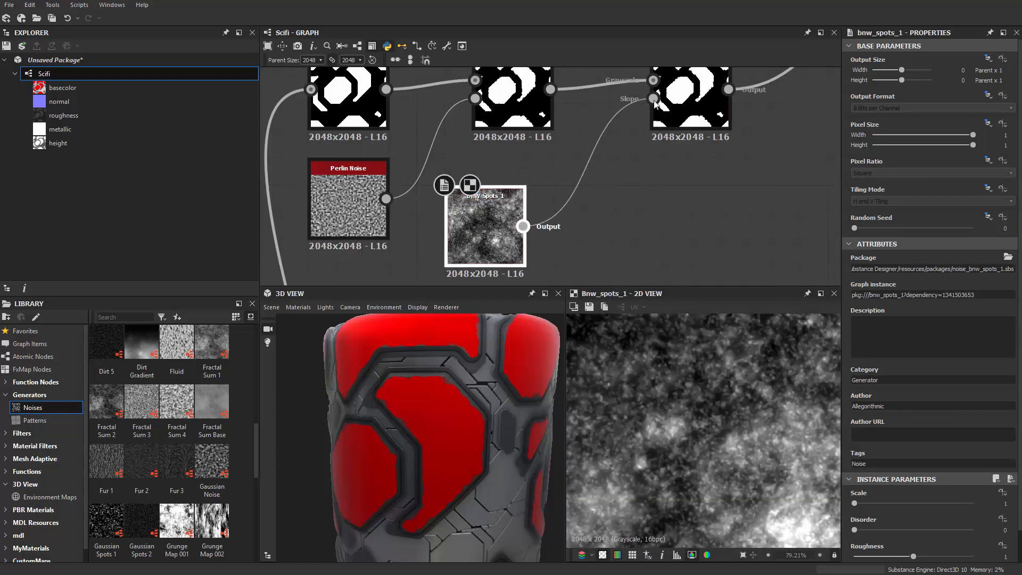
{"action": "left_click_drag", "start_coordinate": [655, 100], "coordinate": [654, 100]}
{"action": "middle_click_drag", "start_coordinate": [671, 166], "coordinate": [644, 238]}
Set the second Slope Blur Grayscale to 32 samples and an intensity of 0.5, comparing the panel edges with intensity 0.
{"action": "double_click", "coordinate": [650, 133]}
{"action": "scroll", "coordinate": [650, 235], "scroll_direction": "up", "scroll_amount": 1}
{"action": "scroll", "coordinate": [649, 235], "scroll_direction": "up", "scroll_amount": 1}
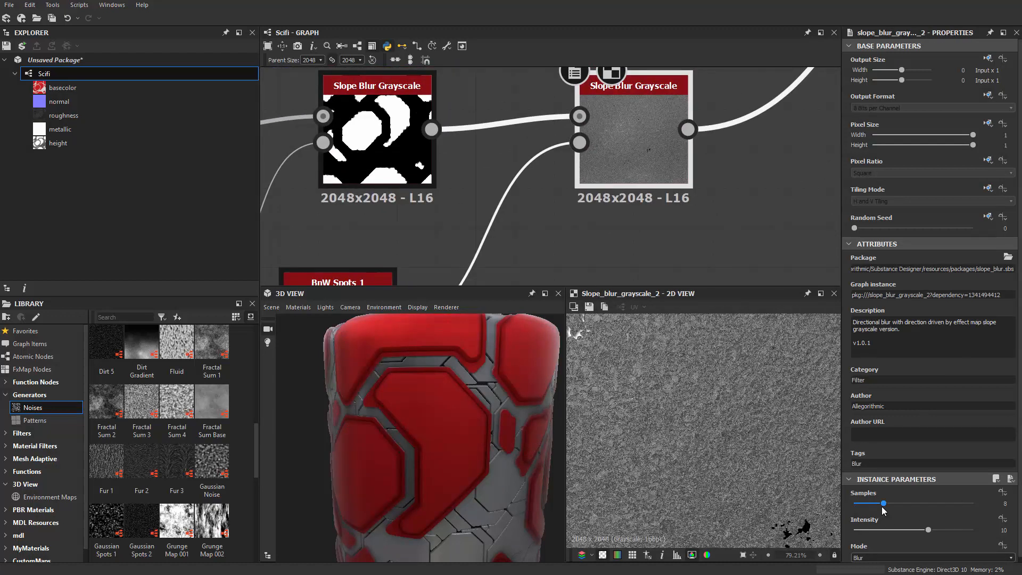
{"action": "left_click_drag", "start_coordinate": [884, 504], "coordinate": [973, 504]}
{"action": "left_click_drag", "start_coordinate": [929, 530], "coordinate": [853, 531]}
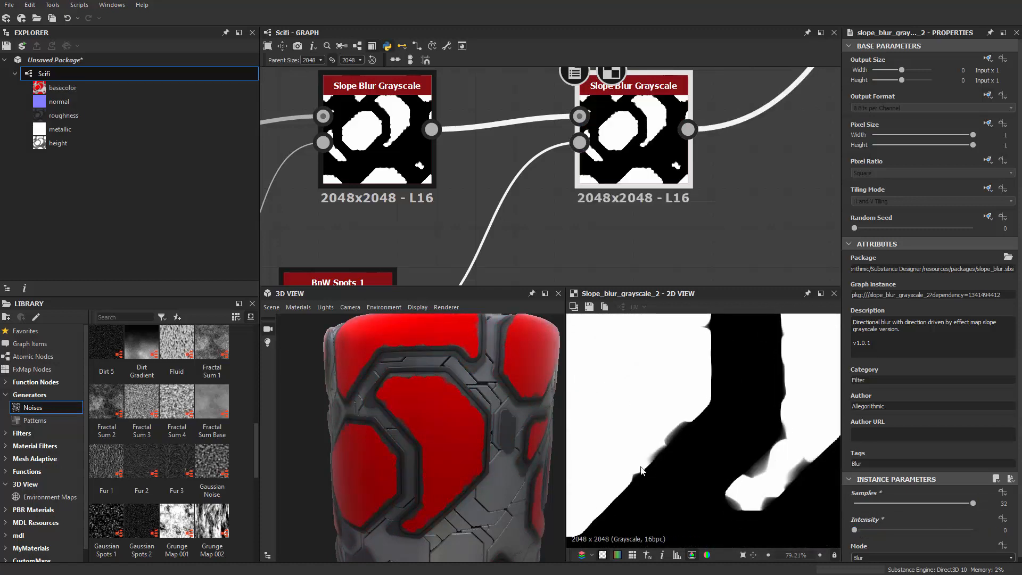
{"action": "scroll", "coordinate": [461, 410], "scroll_direction": "up", "scroll_amount": 5}
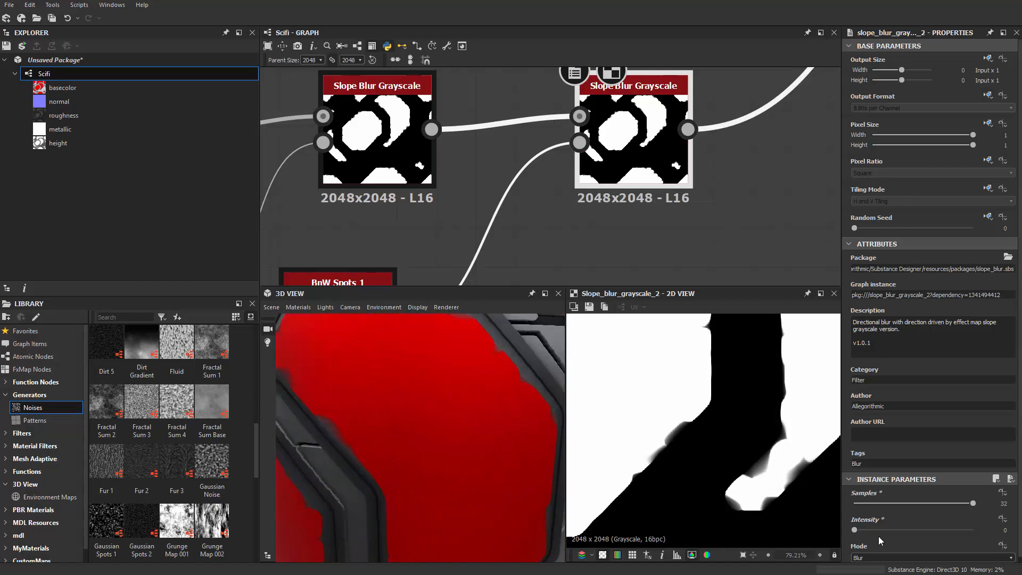
{"action": "left_click_drag", "start_coordinate": [856, 530], "coordinate": [859, 531]}
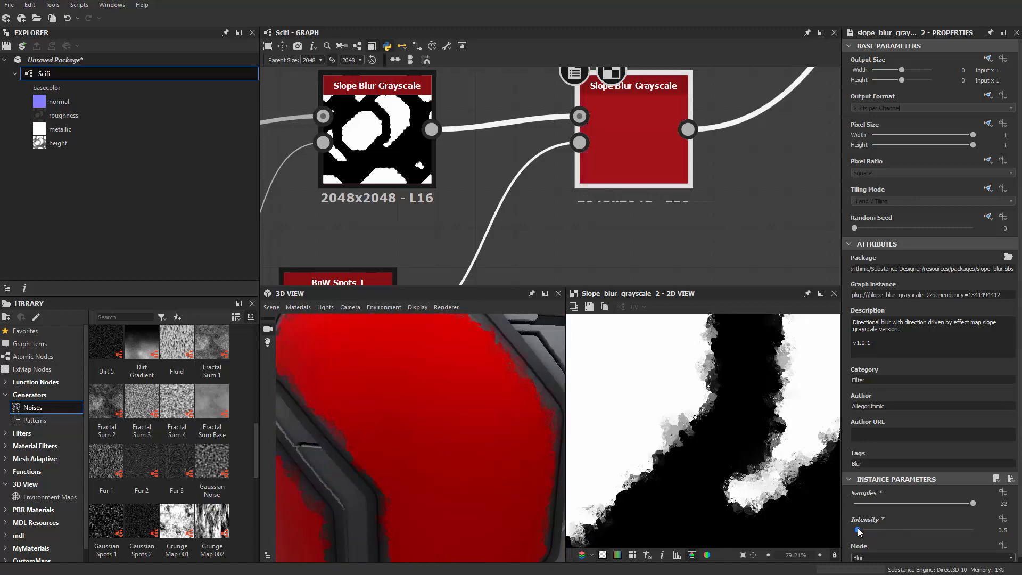
{"action": "scroll", "coordinate": [463, 391], "scroll_direction": "up", "scroll_amount": 3}
{"action": "left_click_drag", "start_coordinate": [464, 388], "coordinate": [456, 428]}
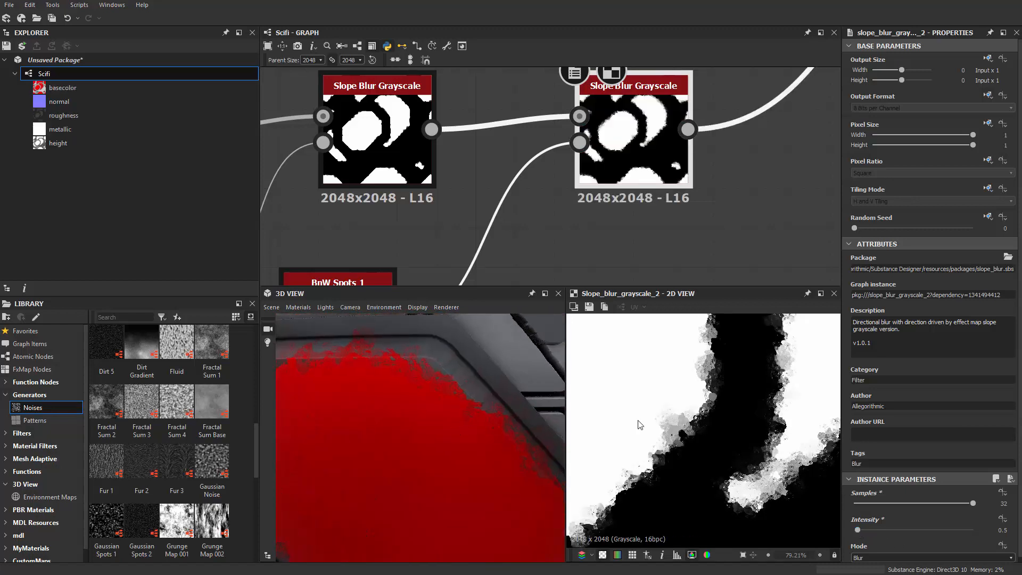
Set the second Slope Blur Grayscale's mode to Min and view the whole 3D model.
{"action": "left_click", "coordinate": [883, 558]}
{"action": "left_click", "coordinate": [874, 573]}
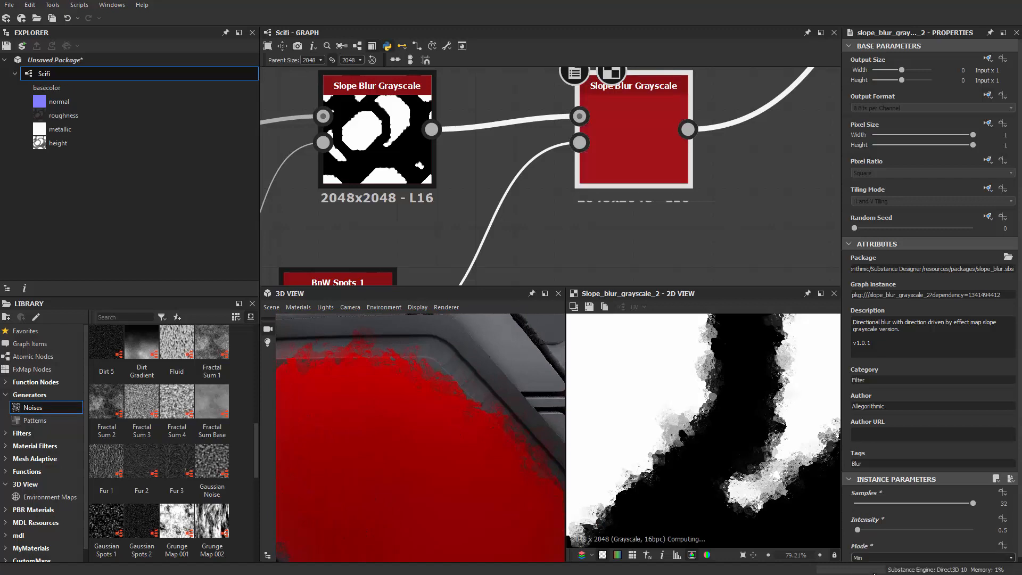
{"action": "left_click_drag", "start_coordinate": [462, 444], "coordinate": [466, 419]}
{"action": "scroll", "coordinate": [466, 420], "scroll_direction": "down", "scroll_amount": 5}
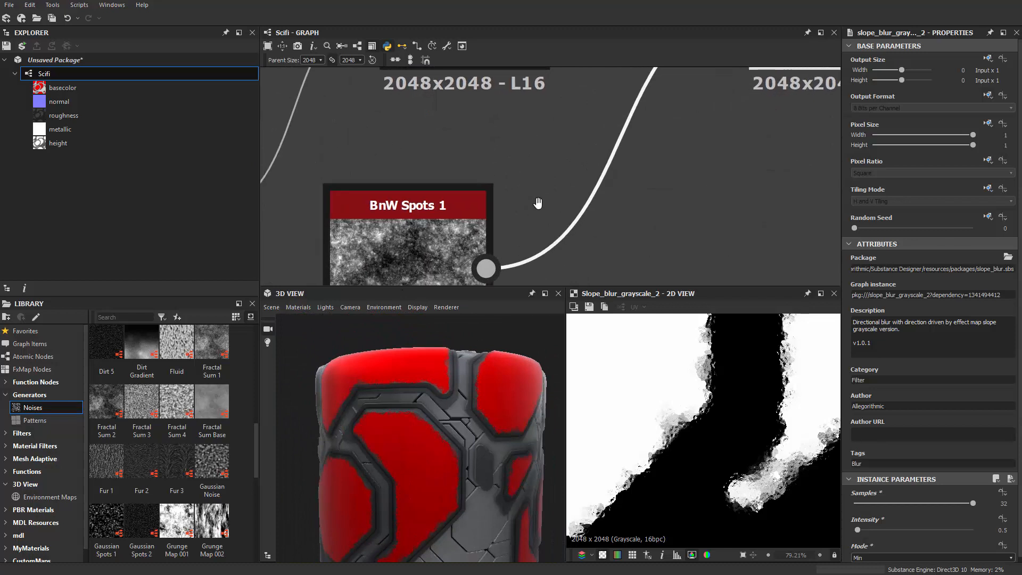
Lower the second Slope Blur Grayscale's intensity to 0.23 and inspect the red panel edges up close.
{"action": "scroll", "coordinate": [708, 170], "scroll_direction": "up", "scroll_amount": 5}
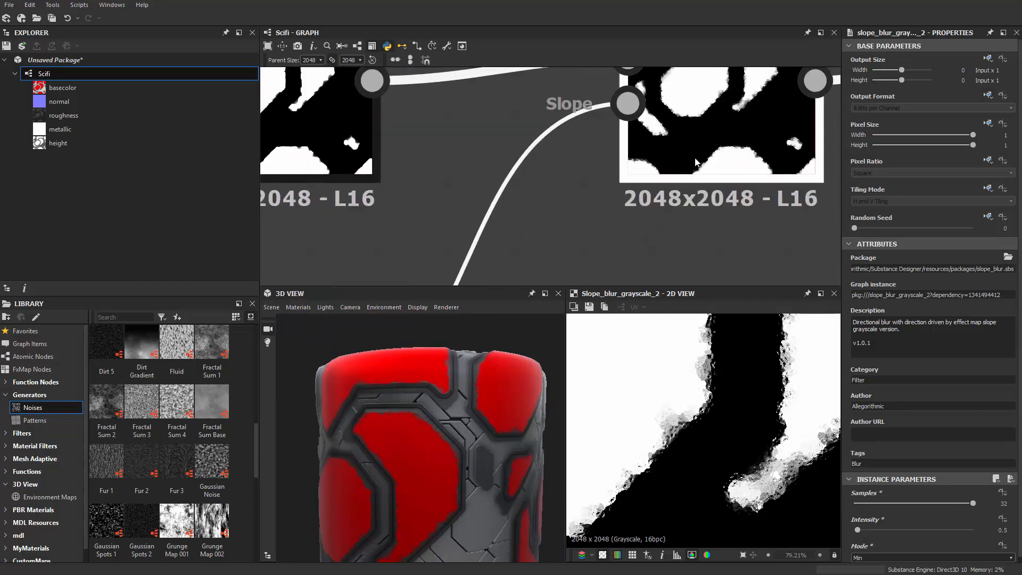
{"action": "scroll", "coordinate": [696, 161], "scroll_direction": "down", "scroll_amount": 3}
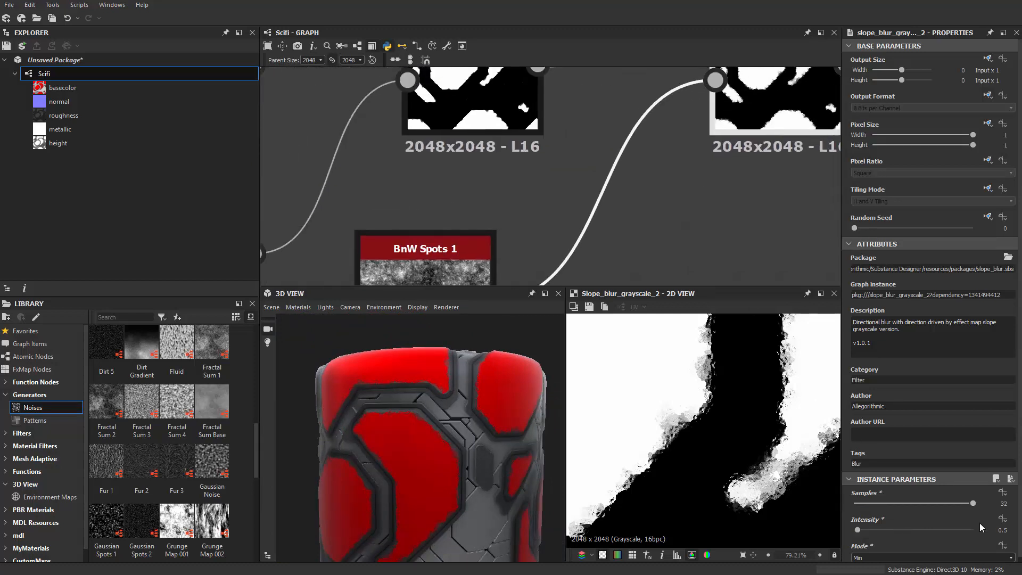
{"action": "scroll", "coordinate": [999, 531], "scroll_direction": "down", "scroll_amount": 1}
{"action": "scroll", "coordinate": [996, 530], "scroll_direction": "down", "scroll_amount": 17}
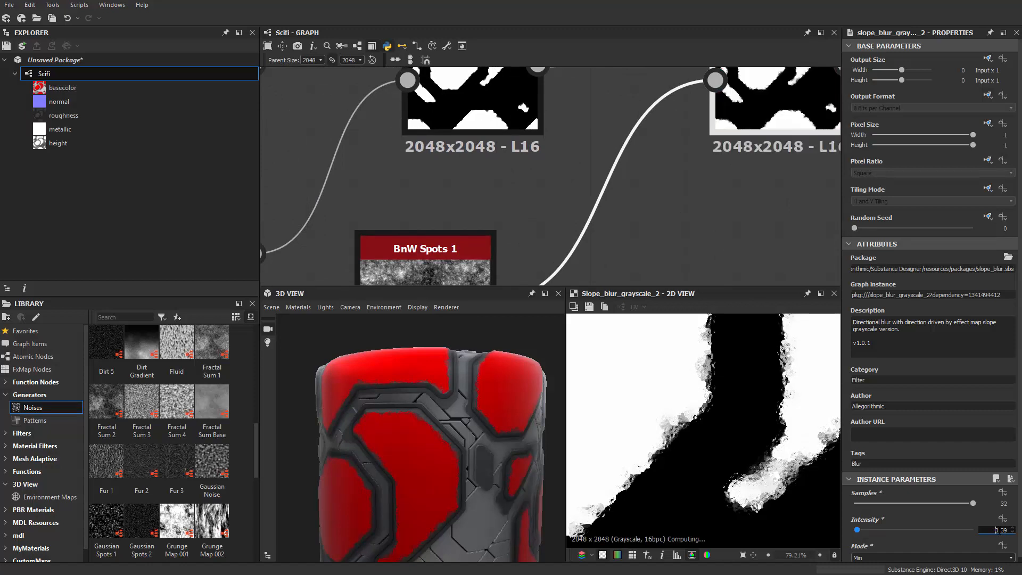
{"action": "scroll", "coordinate": [996, 530], "scroll_direction": "down", "scroll_amount": 3}
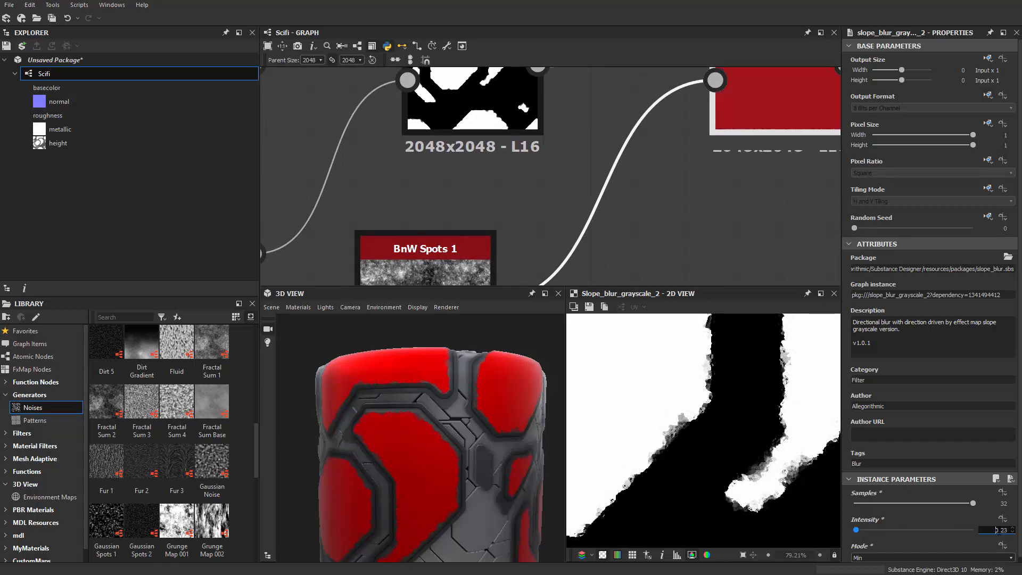
{"action": "scroll", "coordinate": [456, 422], "scroll_direction": "up", "scroll_amount": 6}
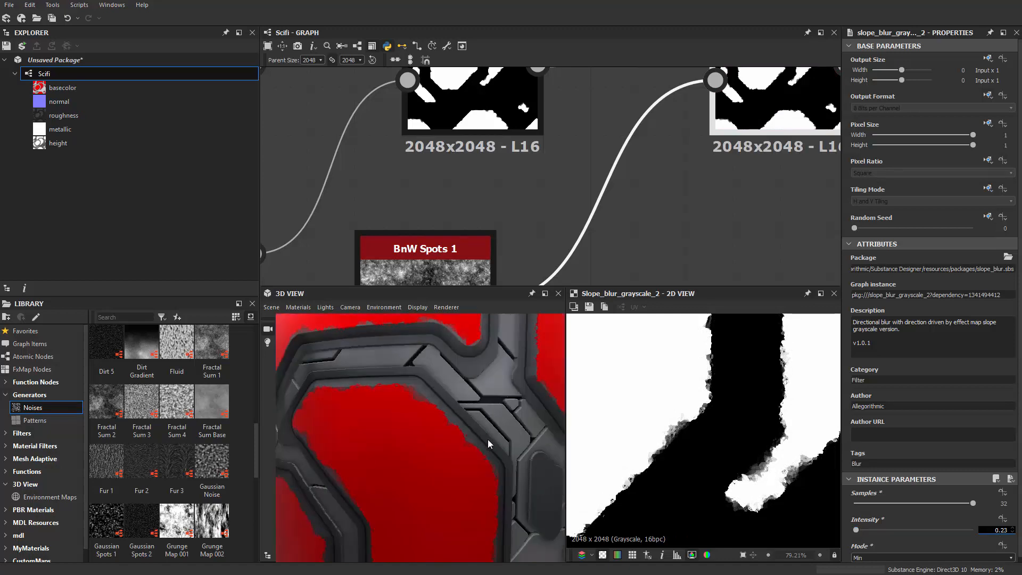
Reduce the BnW Spots 1 output size to -2 (Parent / 4) in width and height, and check the panel edges.
{"action": "middle_click_drag", "start_coordinate": [470, 270], "coordinate": [478, 199]}
{"action": "left_click", "coordinate": [475, 201]}
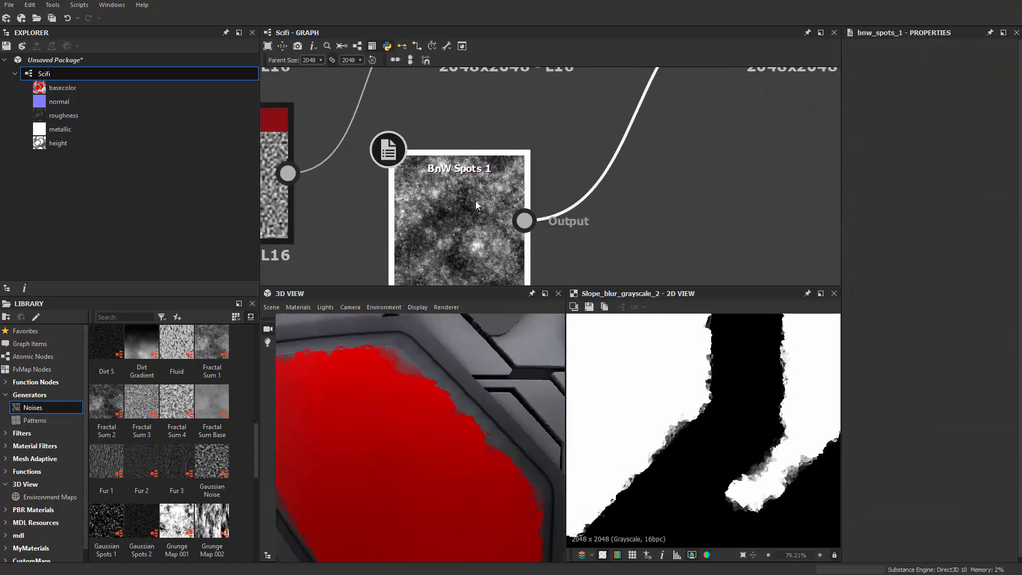
{"action": "scroll", "coordinate": [444, 399], "scroll_direction": "up", "scroll_amount": 2}
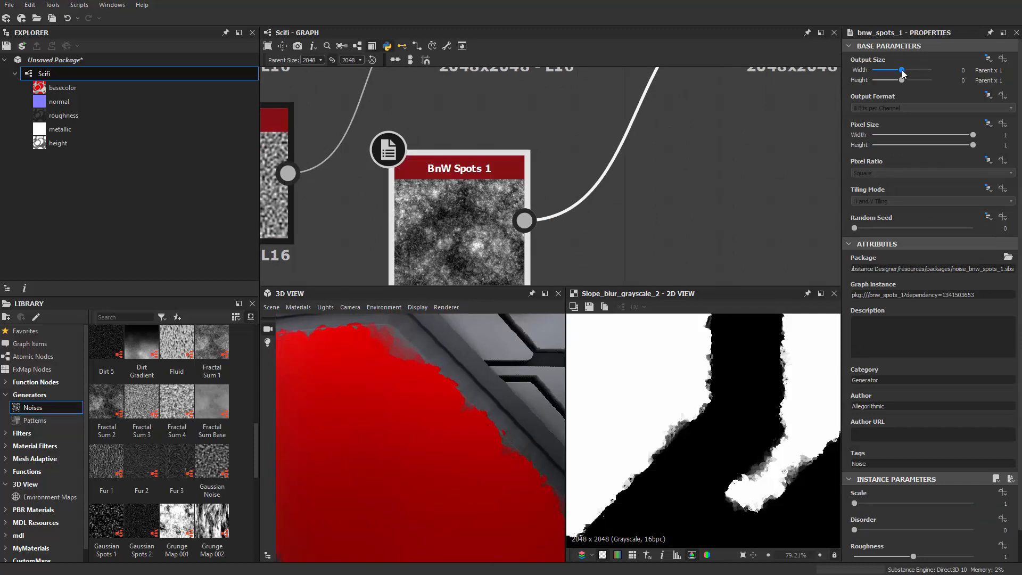
{"action": "left_click_drag", "start_coordinate": [901, 72], "coordinate": [897, 70]}
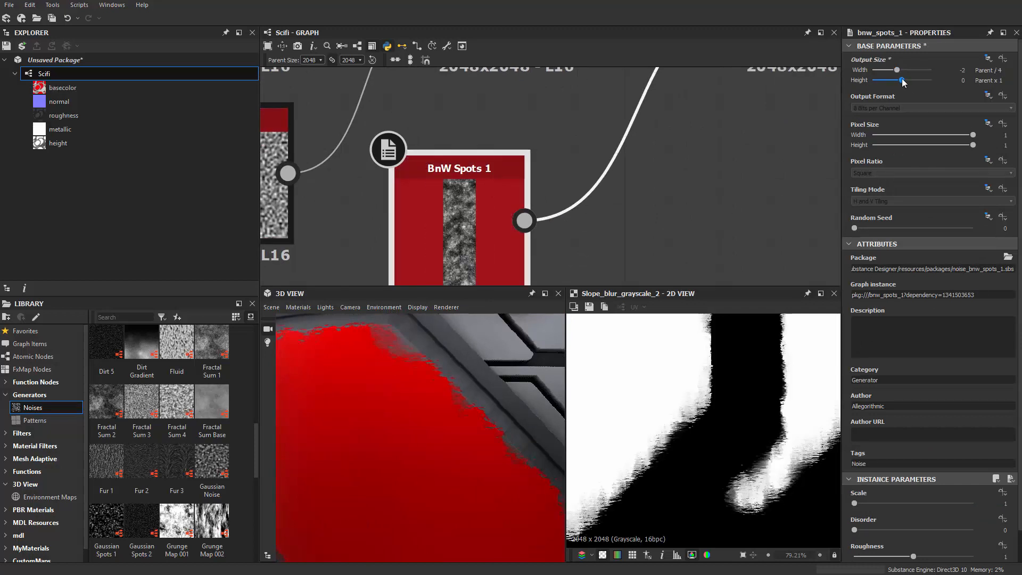
{"action": "scroll", "coordinate": [445, 387], "scroll_direction": "up", "scroll_amount": 3}
{"action": "left_click_drag", "start_coordinate": [427, 386], "coordinate": [409, 413]}
{"action": "mouse_move", "coordinate": [331, 381]}
{"action": "left_mouse_down"}
{"action": "mouse_move", "coordinate": [429, 448]}
{"action": "mouse_move", "coordinate": [392, 383]}
{"action": "mouse_move", "coordinate": [395, 326]}
{"action": "mouse_move", "coordinate": [411, 327]}
{"action": "mouse_move", "coordinate": [411, 422]}
{"action": "mouse_move", "coordinate": [426, 475]}
{"action": "mouse_move", "coordinate": [400, 428]}
{"action": "mouse_move", "coordinate": [457, 426]}
{"action": "mouse_move", "coordinate": [420, 450]}
{"action": "mouse_move", "coordinate": [411, 396]}
{"action": "mouse_move", "coordinate": [422, 423]}
{"action": "mouse_move", "coordinate": [472, 431]}
{"action": "mouse_move", "coordinate": [404, 404]}
{"action": "mouse_move", "coordinate": [422, 378]}
{"action": "left_mouse_up"}
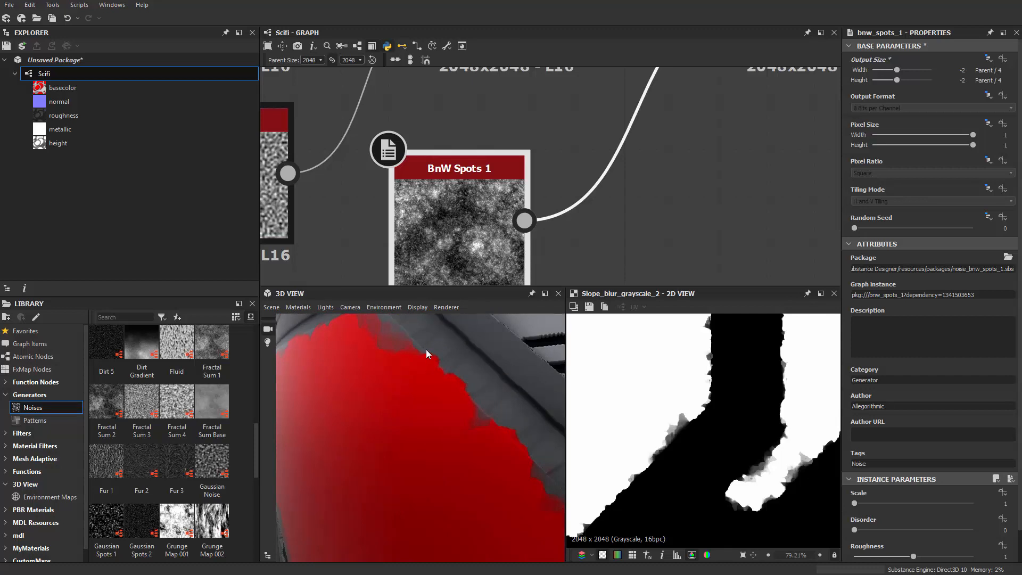
{"action": "left_click_drag", "start_coordinate": [478, 397], "coordinate": [493, 429]}
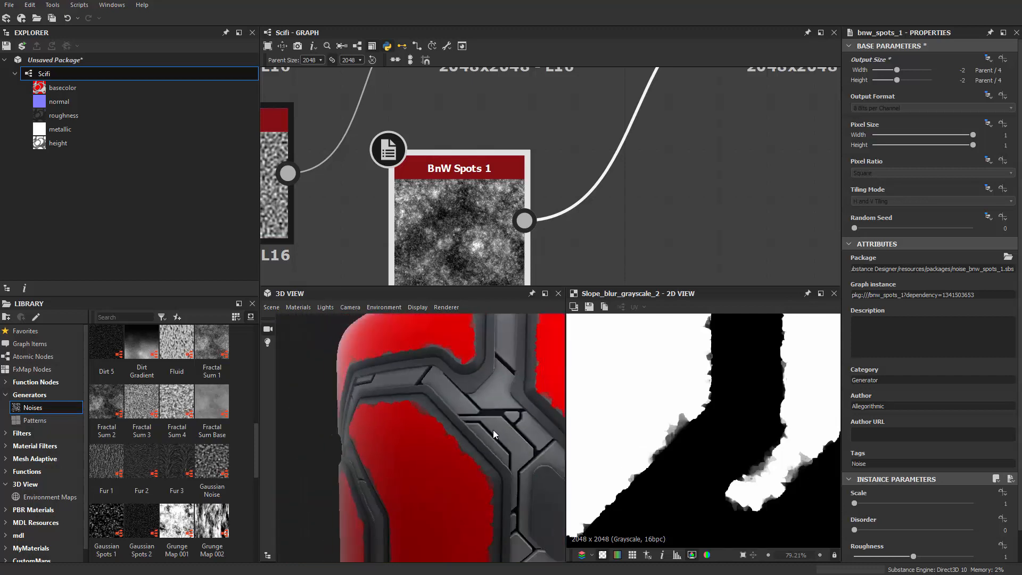
Review the second Slope Blur Grayscale node's parameters.
{"action": "scroll", "coordinate": [688, 185], "scroll_direction": "down", "scroll_amount": 3}
{"action": "middle_click_drag", "start_coordinate": [750, 120], "coordinate": [663, 179]}
{"action": "scroll", "coordinate": [663, 178], "scroll_direction": "up", "scroll_amount": 1}
{"action": "left_click", "coordinate": [662, 140]}
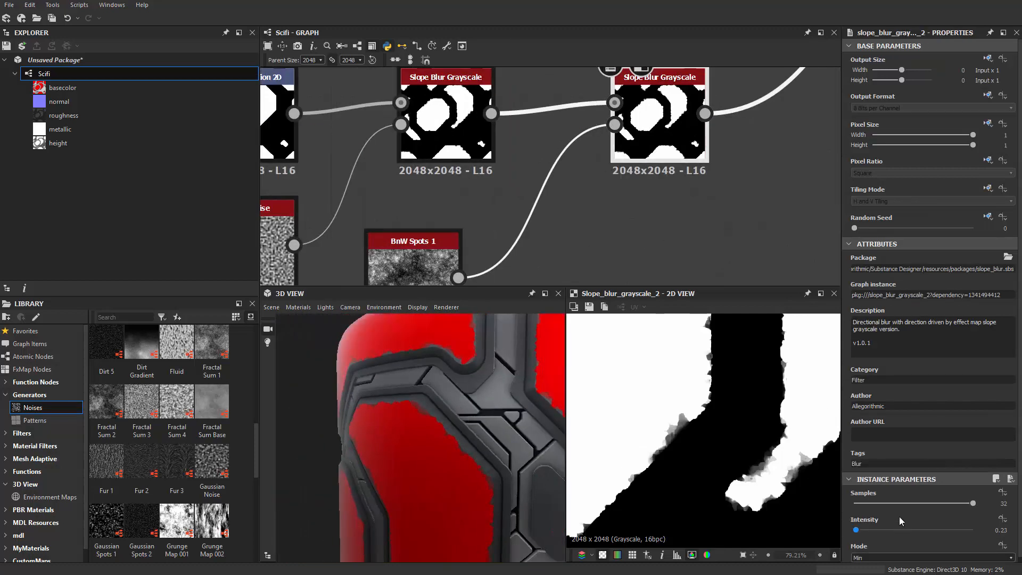
{"action": "scroll", "coordinate": [900, 519], "scroll_direction": "down", "scroll_amount": 1}
Shift the lower Base Material node aside and add a Scratches Generator node below the second Slope Blur Grayscale.
{"action": "middle_click_drag", "start_coordinate": [641, 231], "coordinate": [494, 253]}
{"action": "scroll", "coordinate": [494, 252], "scroll_direction": "down", "scroll_amount": 3}
{"action": "middle_click_drag", "start_coordinate": [591, 215], "coordinate": [578, 109]}
{"action": "scroll", "coordinate": [578, 110], "scroll_direction": "down", "scroll_amount": 1}
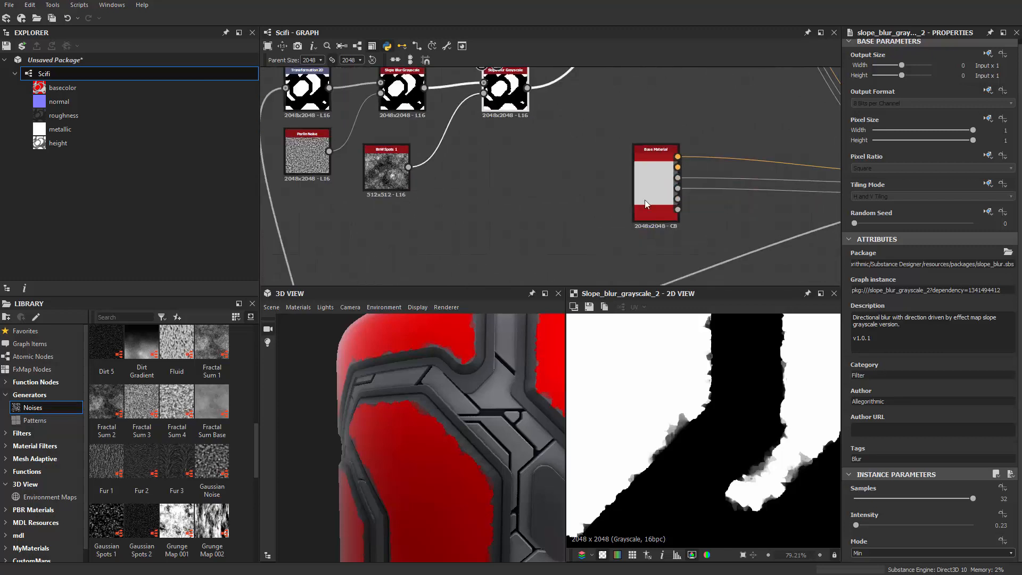
{"action": "left_click_drag", "start_coordinate": [664, 199], "coordinate": [680, 215]}
{"action": "scroll", "coordinate": [507, 177], "scroll_direction": "up", "scroll_amount": 1}
{"action": "middle_click_drag", "start_coordinate": [507, 177], "coordinate": [541, 203]}
{"action": "key", "text": "space"}
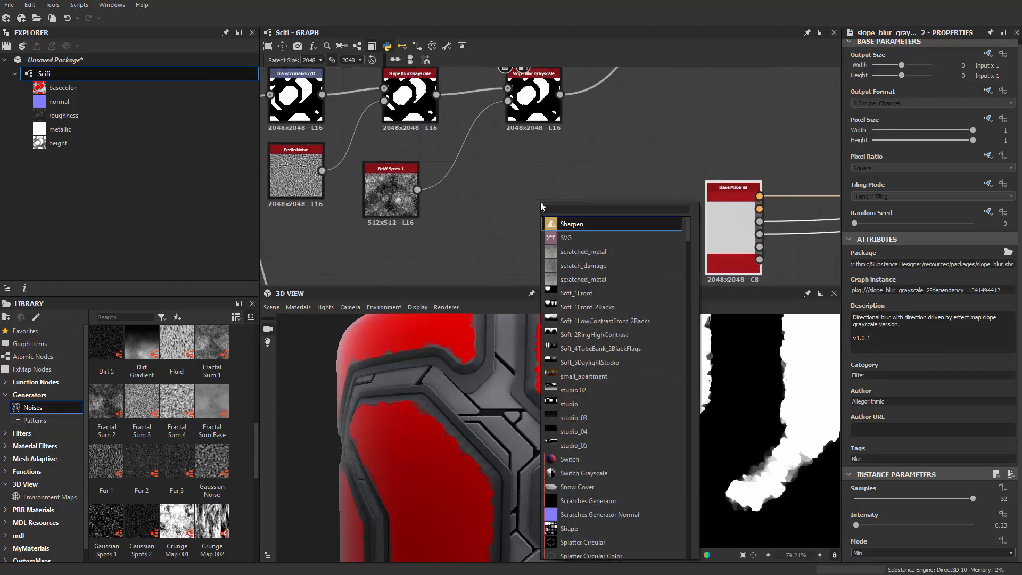
{"action": "type", "text": "scr"}
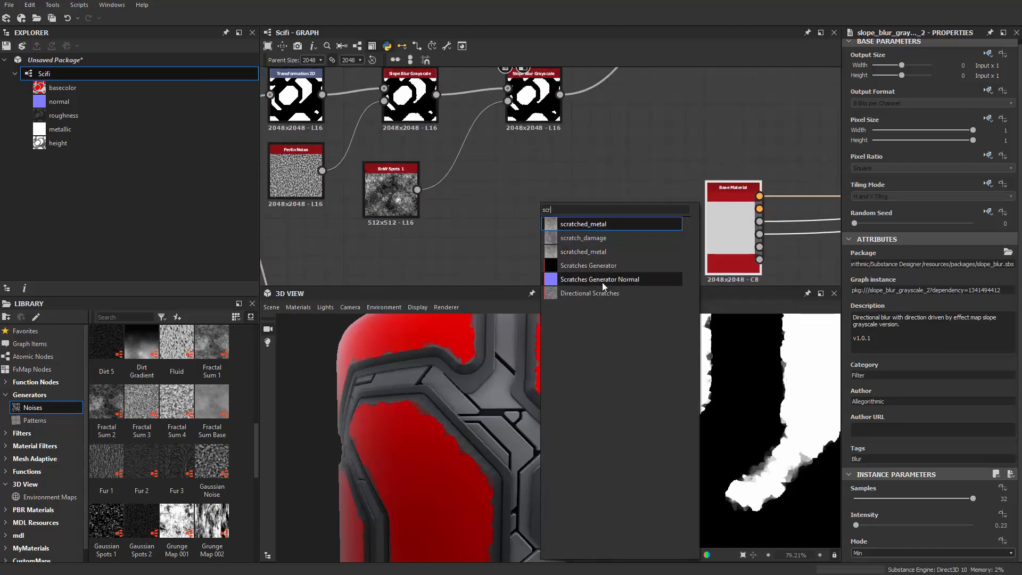
{"action": "left_click", "coordinate": [591, 265]}
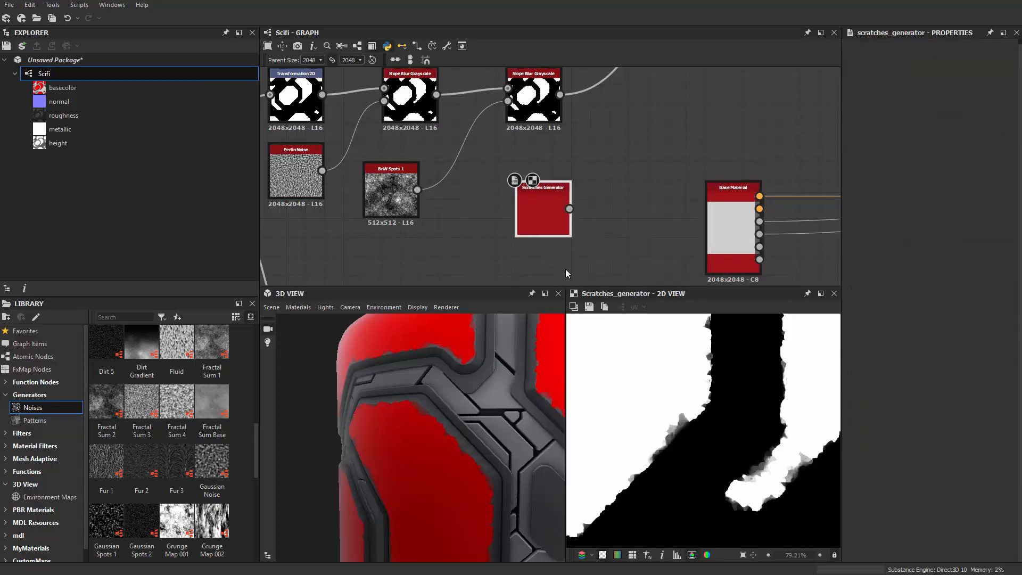
{"action": "scroll", "coordinate": [550, 212], "scroll_direction": "up", "scroll_amount": 1}
{"action": "left_click_drag", "start_coordinate": [497, 214], "coordinate": [521, 191]}
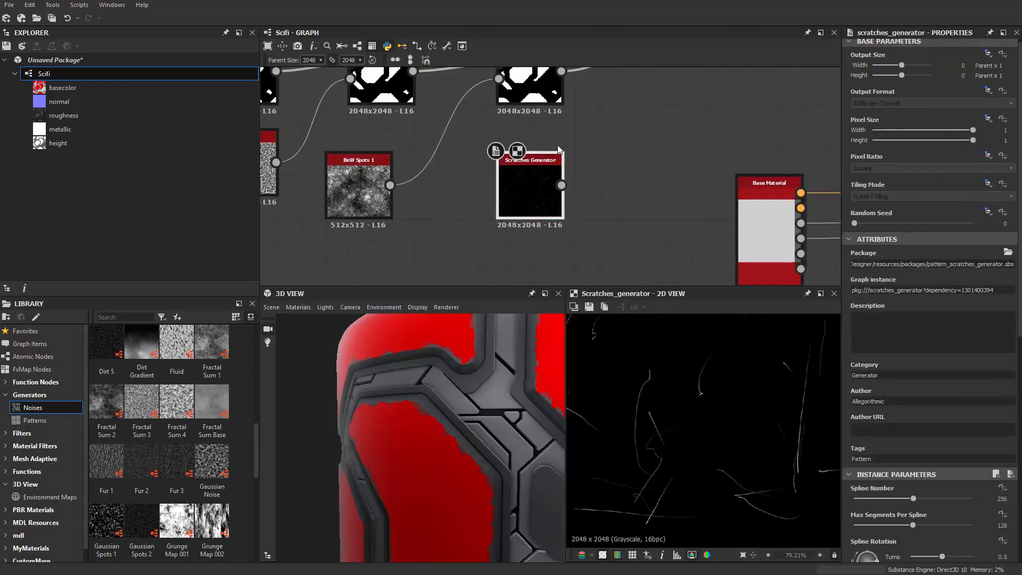
Add a Blend node with the second Slope Blur Grayscale as background and the Scratches Generator as foreground.
{"action": "middle_click_drag", "start_coordinate": [609, 91], "coordinate": [577, 159]}
{"action": "left_click", "coordinate": [577, 160]}
{"action": "key", "text": "space"}
{"action": "type", "text": "b"}
{"action": "key", "text": "Return"}
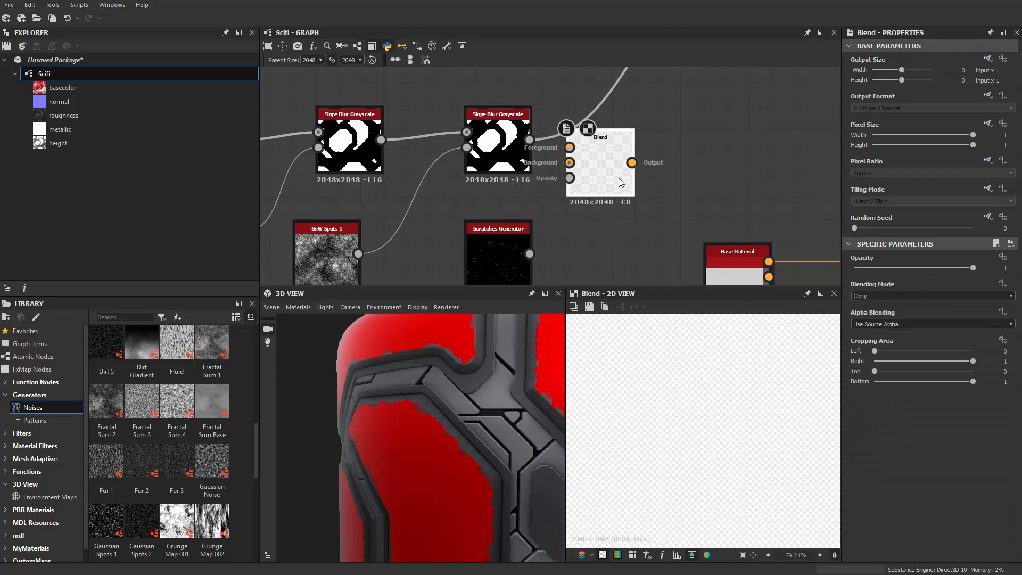
{"action": "left_click_drag", "start_coordinate": [520, 144], "coordinate": [532, 145]}
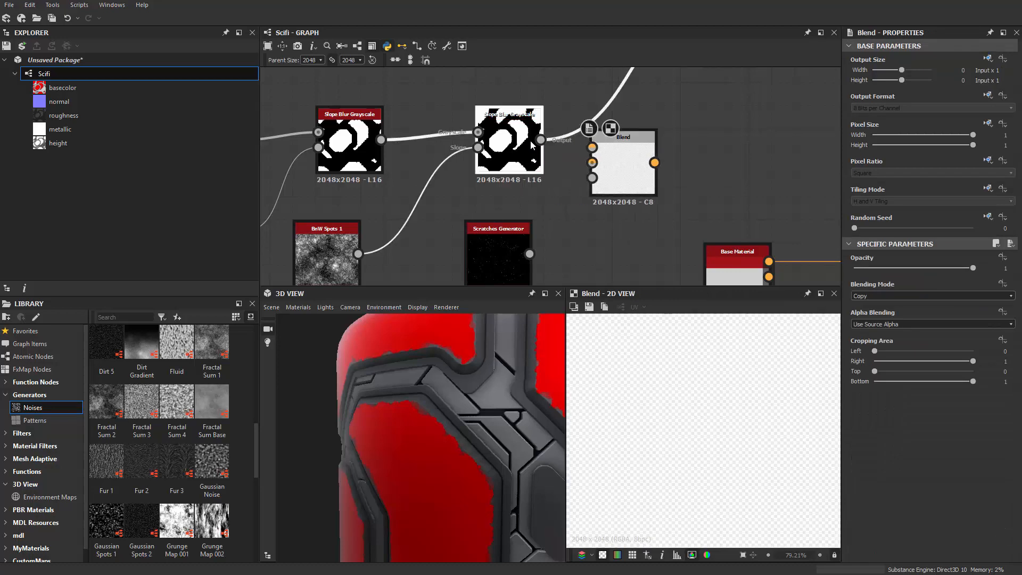
{"action": "left_click_drag", "start_coordinate": [601, 159], "coordinate": [601, 162]}
{"action": "left_click_drag", "start_coordinate": [529, 254], "coordinate": [592, 147]}
Set the new Blend node's blending mode to Subtract and check the scratches cut into the mask.
{"action": "left_click", "coordinate": [609, 163]}
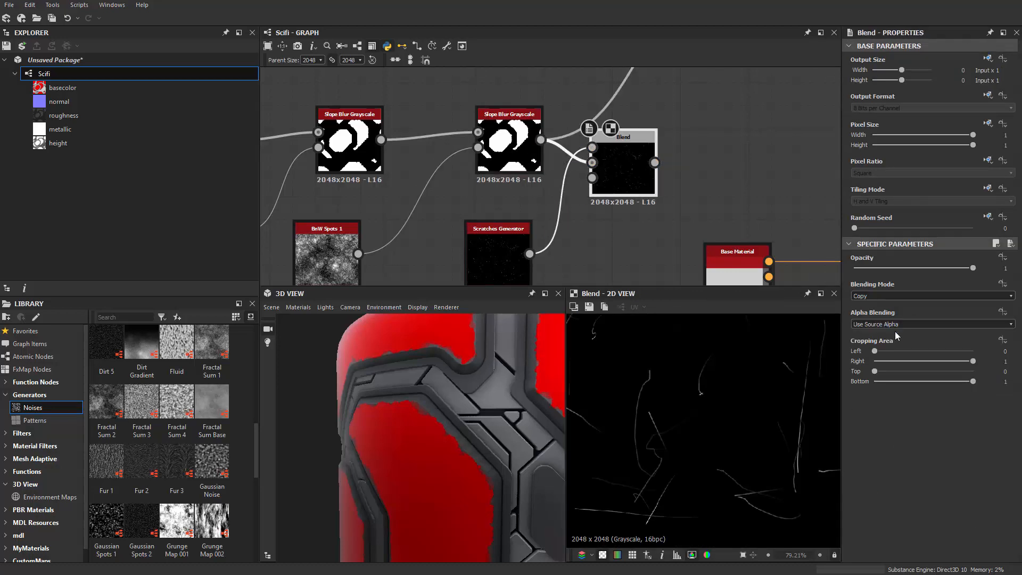
{"action": "left_click", "coordinate": [904, 299]}
{"action": "left_click", "coordinate": [884, 318]}
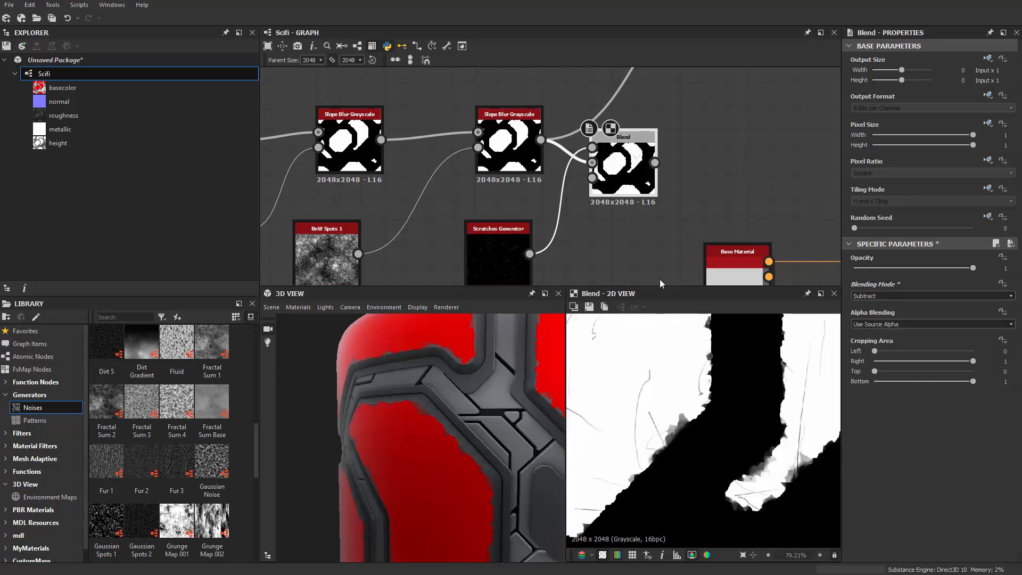
{"action": "scroll", "coordinate": [657, 223], "scroll_direction": "down", "scroll_amount": 2}
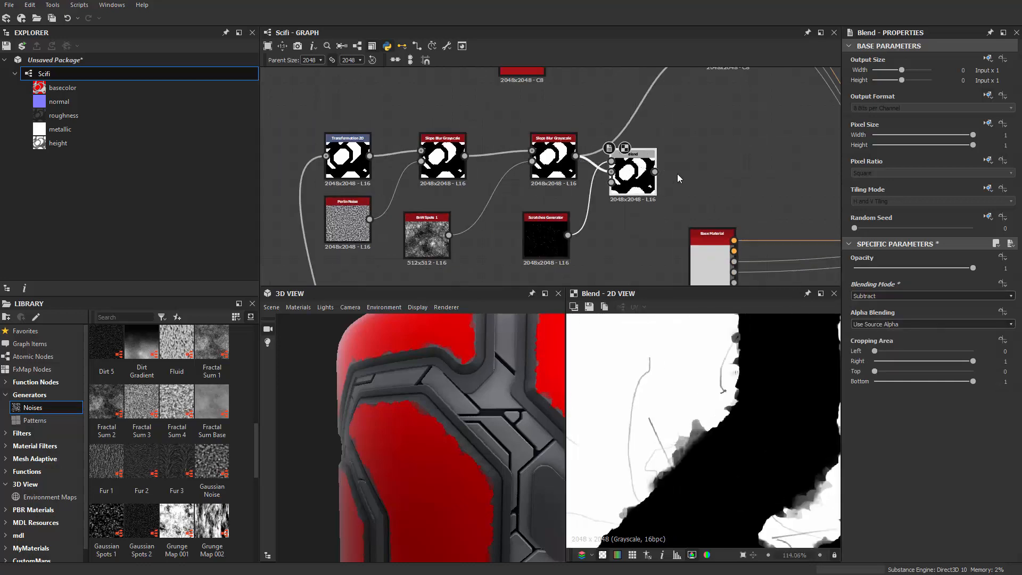
Feed the scratch Blend node's output into the material blend's grayscale mask and inspect the red panel surface up close.
{"action": "middle_click_drag", "start_coordinate": [678, 174], "coordinate": [601, 226]}
{"action": "scroll", "coordinate": [602, 226], "scroll_direction": "up", "scroll_amount": 1}
{"action": "left_click_drag", "start_coordinate": [584, 231], "coordinate": [629, 120]}
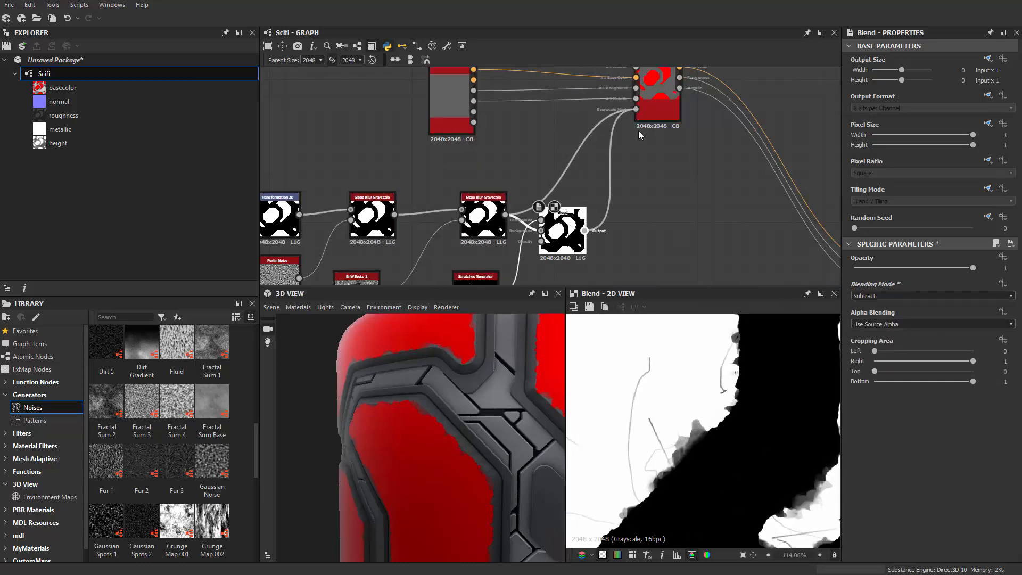
{"action": "left_click_drag", "start_coordinate": [385, 511], "coordinate": [464, 448]}
{"action": "scroll", "coordinate": [493, 442], "scroll_direction": "up", "scroll_amount": 3}
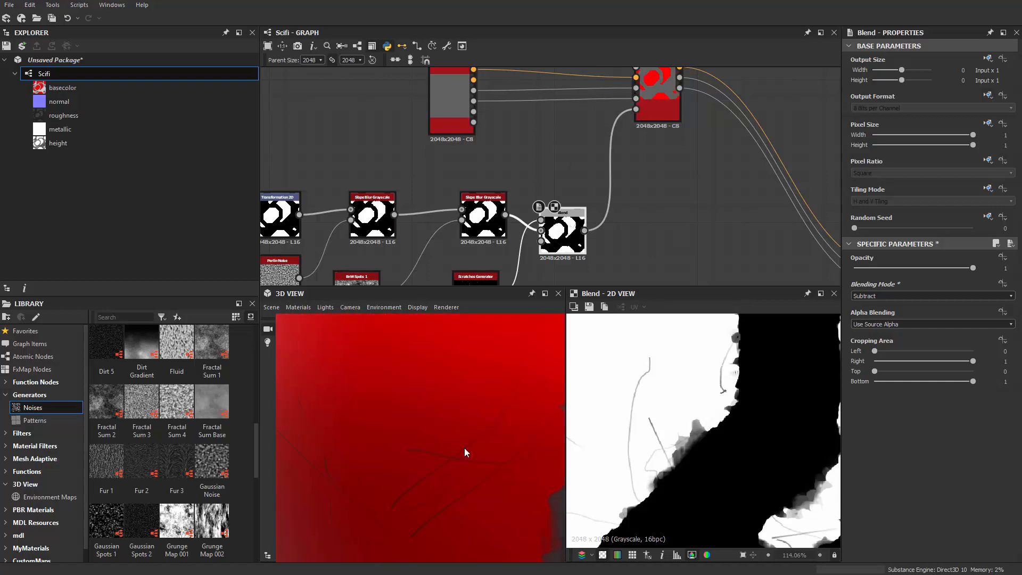
Set the Scratches Generator's Spline Number to 503 and its Spline Rotation to 0.65 turns.
{"action": "middle_click_drag", "start_coordinate": [638, 232], "coordinate": [668, 121]}
{"action": "scroll", "coordinate": [624, 204], "scroll_direction": "up", "scroll_amount": 1}
{"action": "scroll", "coordinate": [609, 207], "scroll_direction": "down", "scroll_amount": 3}
{"action": "scroll", "coordinate": [548, 204], "scroll_direction": "up", "scroll_amount": 3}
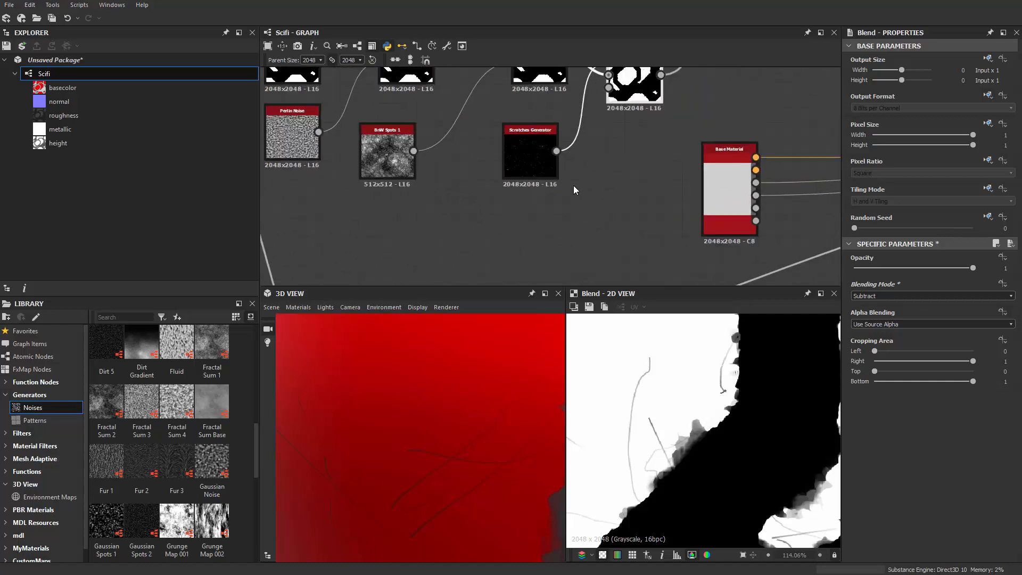
{"action": "middle_click_drag", "start_coordinate": [573, 185], "coordinate": [552, 220]}
{"action": "left_click_drag", "start_coordinate": [683, 237], "coordinate": [702, 238]}
{"action": "middle_click_drag", "start_coordinate": [608, 230], "coordinate": [623, 262]}
{"action": "scroll", "coordinate": [623, 263], "scroll_direction": "up", "scroll_amount": 1}
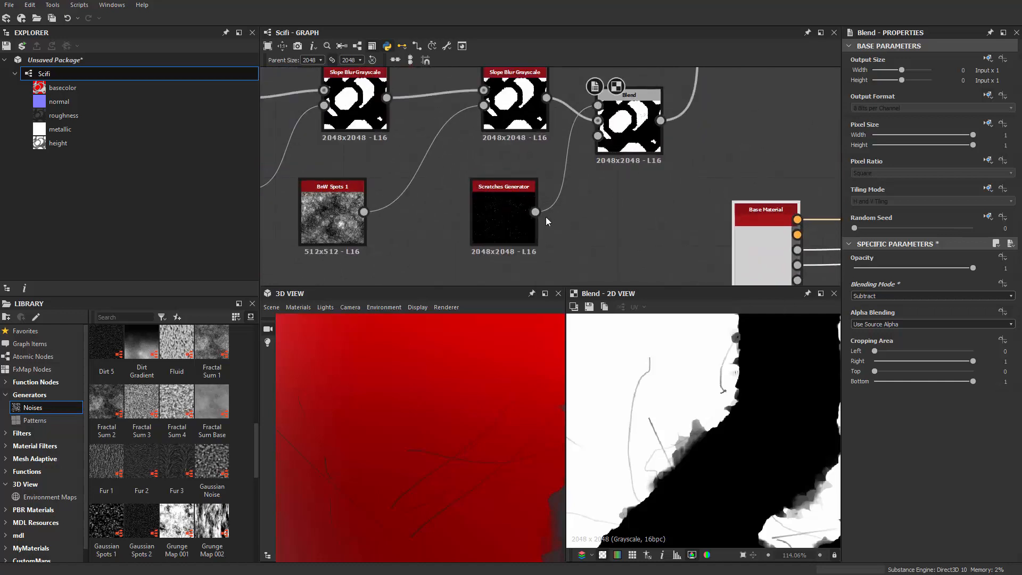
{"action": "middle_click_drag", "start_coordinate": [546, 216], "coordinate": [558, 216]}
{"action": "left_click", "coordinate": [532, 210]}
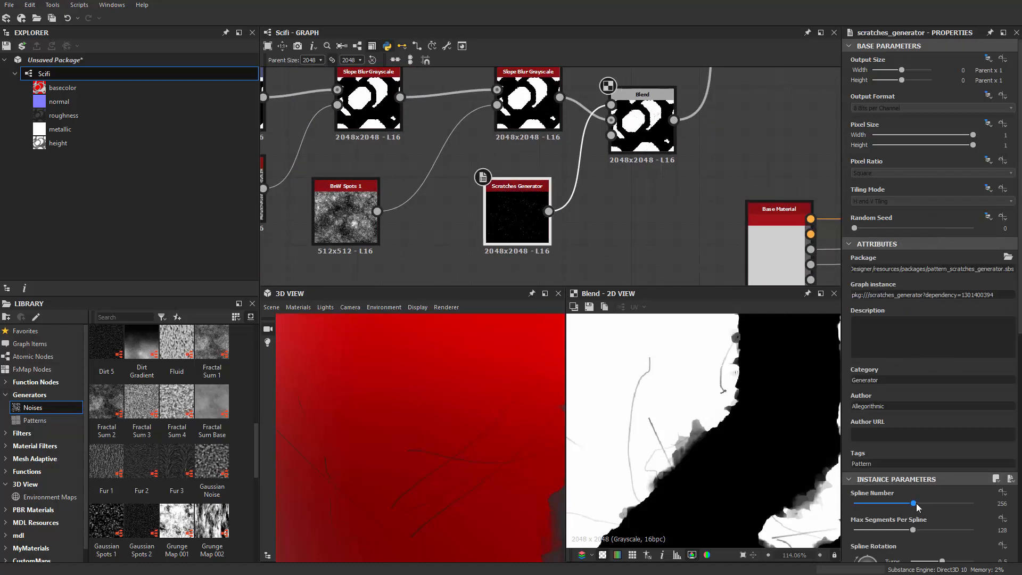
{"action": "left_click_drag", "start_coordinate": [914, 504], "coordinate": [971, 503]}
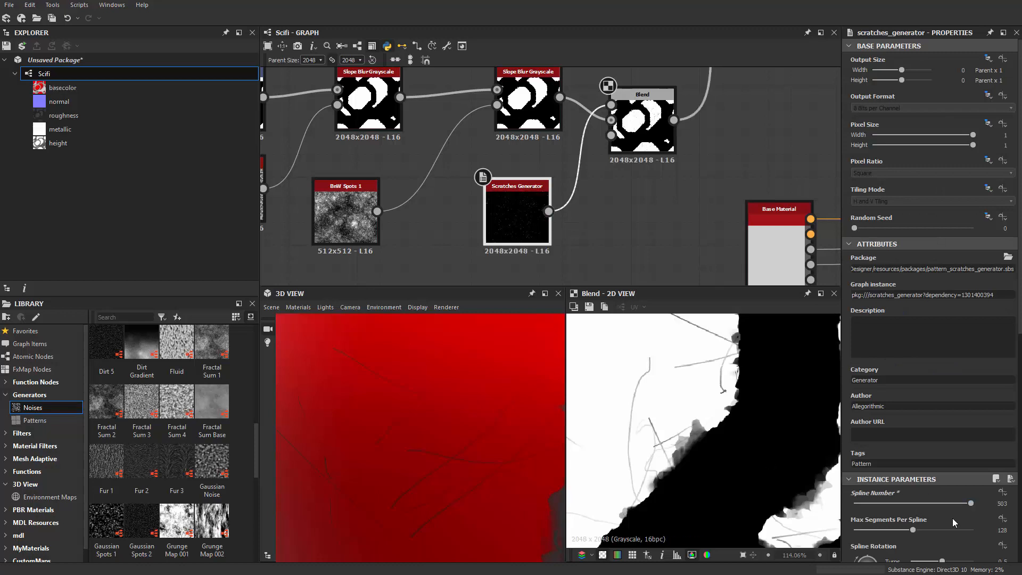
{"action": "scroll", "coordinate": [953, 519], "scroll_direction": "down", "scroll_amount": 2}
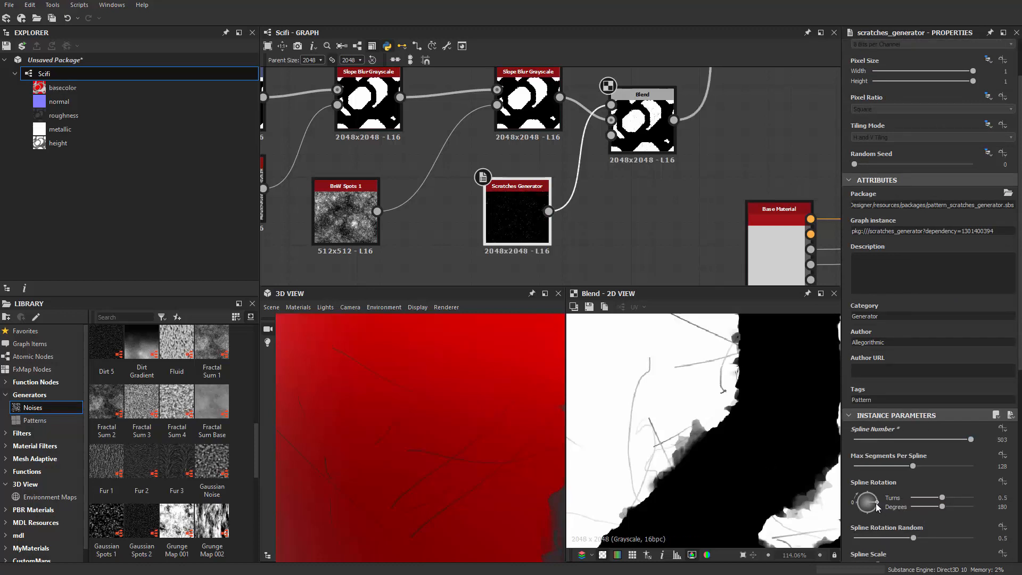
{"action": "mouse_move", "coordinate": [878, 507]}
{"action": "left_mouse_down"}
{"action": "mouse_move", "coordinate": [881, 528]}
{"action": "mouse_move", "coordinate": [890, 518]}
{"action": "left_mouse_up"}
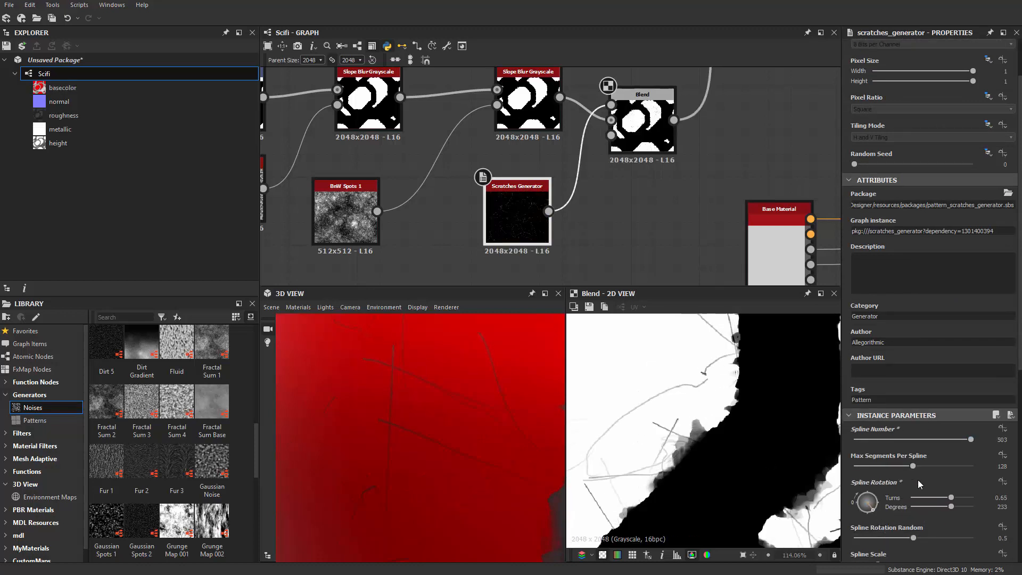
Try a Spline Scale of 0.78 and a Spline Distortion of 1 on the Scratches Generator, undoing each change.
{"action": "scroll", "coordinate": [915, 483], "scroll_direction": "down", "scroll_amount": 3}
{"action": "left_click_drag", "start_coordinate": [907, 472], "coordinate": [947, 473]}
{"action": "key", "text": "ctrl+z"}
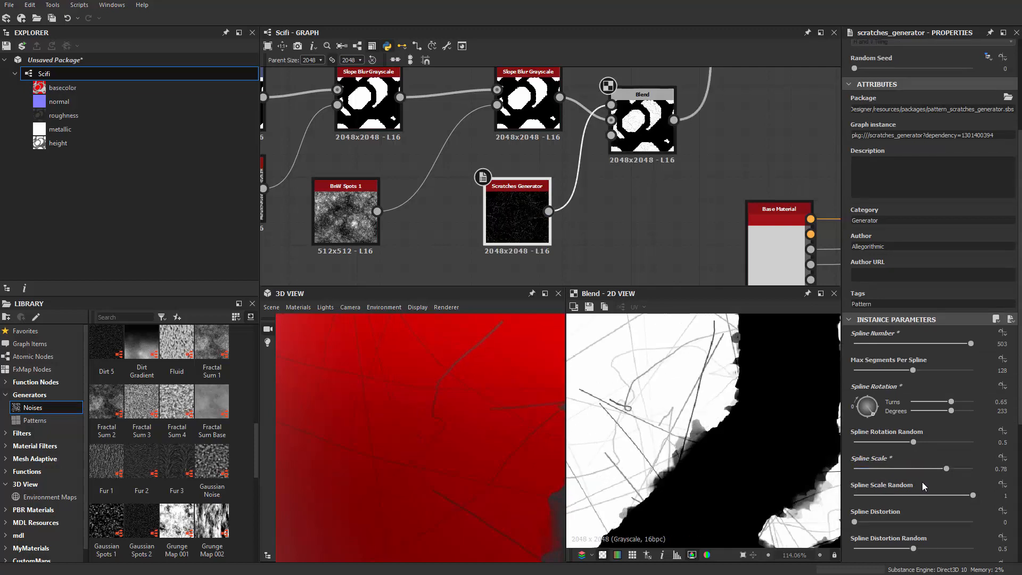
{"action": "left_click_drag", "start_coordinate": [855, 522], "coordinate": [1017, 527]}
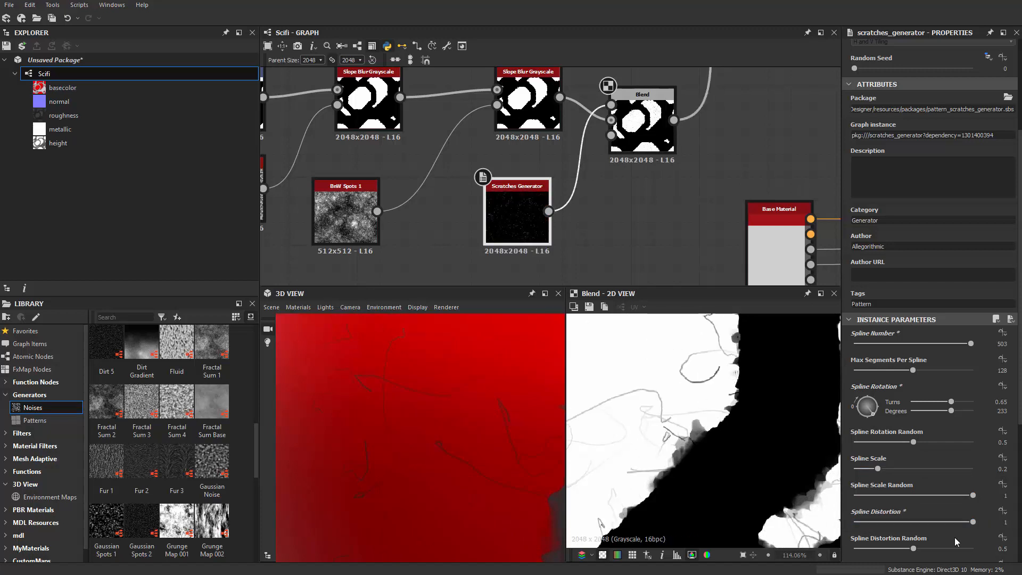
{"action": "key", "text": "ctrl+z"}
Set the Scratches Generator's Spline Width to 2 and check the scratches across the panels.
{"action": "scroll", "coordinate": [931, 530], "scroll_direction": "down", "scroll_amount": 3}
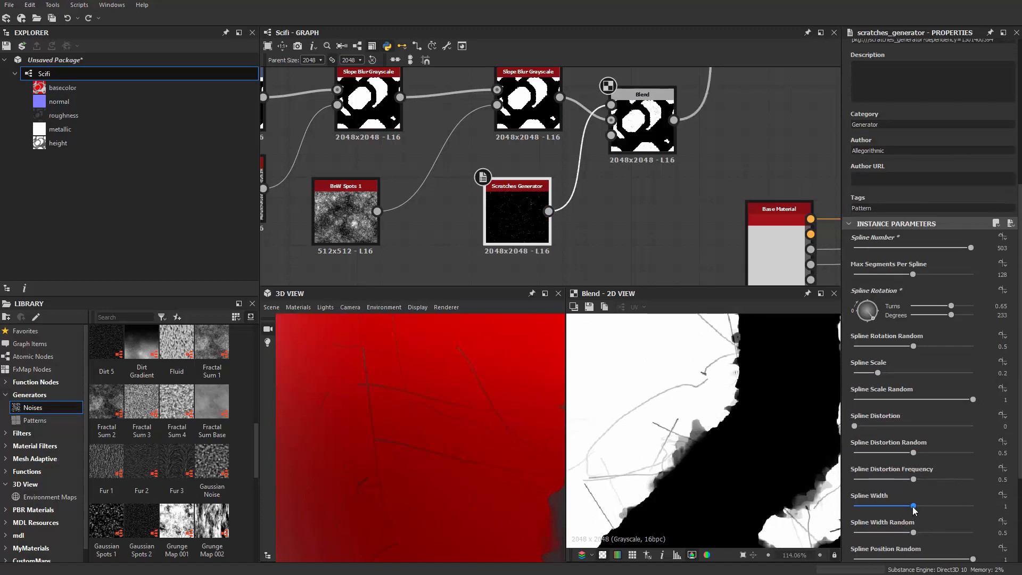
{"action": "left_click_drag", "start_coordinate": [914, 507], "coordinate": [985, 497]}
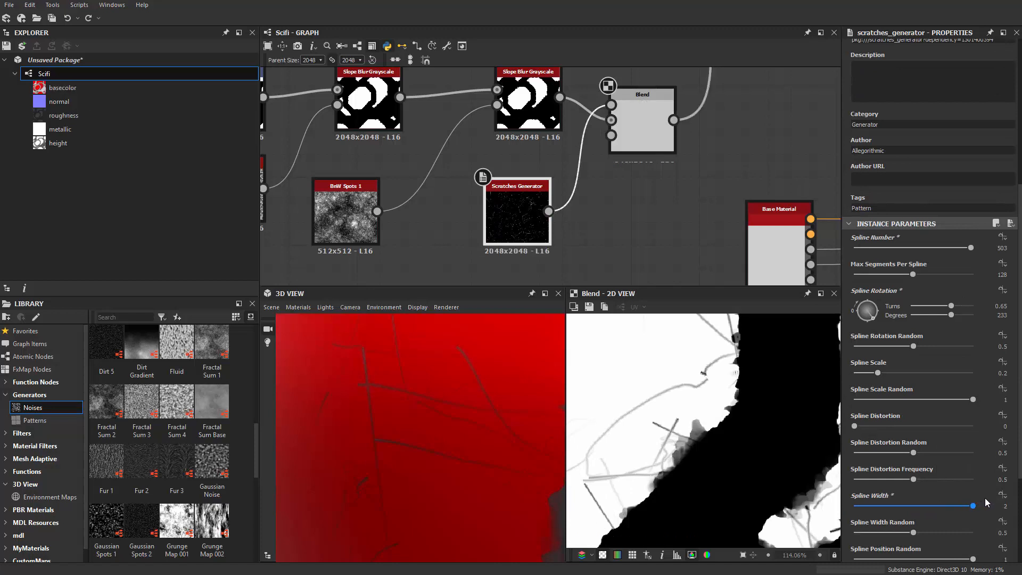
{"action": "scroll", "coordinate": [433, 434], "scroll_direction": "down", "scroll_amount": 5}
{"action": "scroll", "coordinate": [429, 464], "scroll_direction": "down", "scroll_amount": 4}
{"action": "left_click_drag", "start_coordinate": [429, 464], "coordinate": [444, 400]}
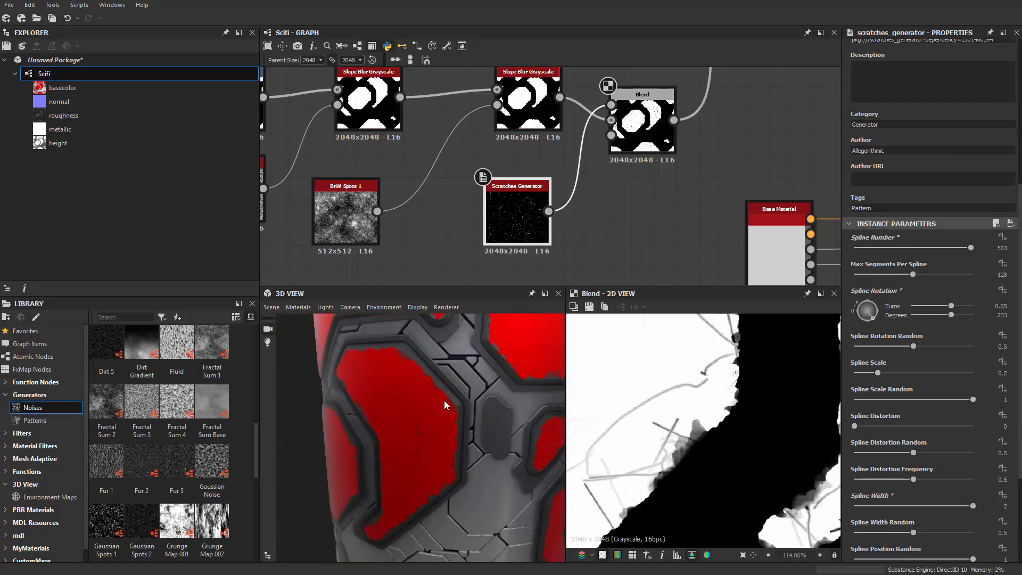
{"action": "scroll", "coordinate": [446, 402], "scroll_direction": "up", "scroll_amount": 3}
{"action": "scroll", "coordinate": [586, 156], "scroll_direction": "down", "scroll_amount": 6}
Move the whole group of shape and height nodes at the start of the graph further left to free up space.
{"action": "middle_click_drag", "start_coordinate": [464, 190], "coordinate": [516, 124]}
{"action": "scroll", "coordinate": [517, 124], "scroll_direction": "down", "scroll_amount": 3}
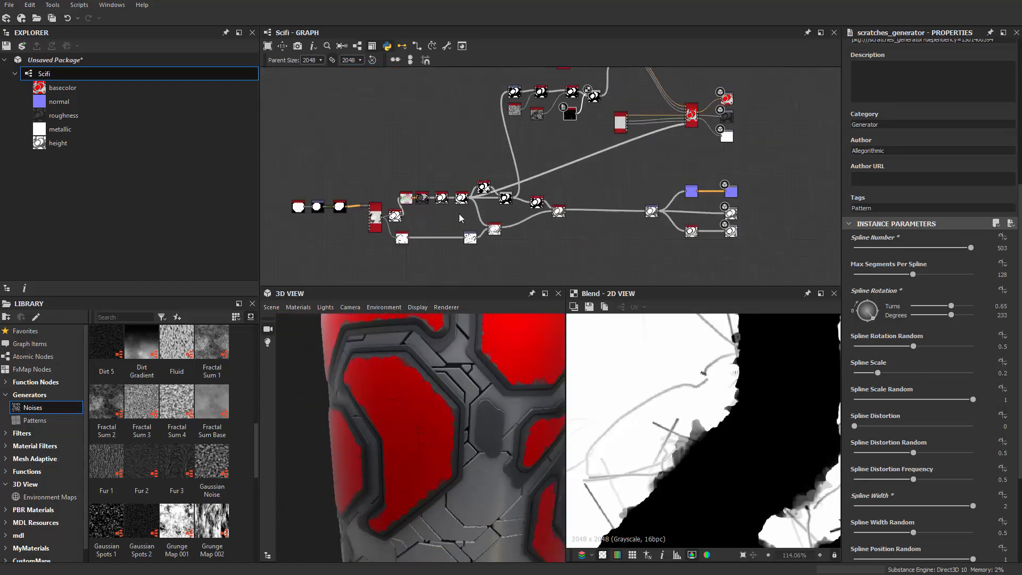
{"action": "middle_click_drag", "start_coordinate": [377, 180], "coordinate": [548, 157]}
{"action": "left_click_drag", "start_coordinate": [405, 143], "coordinate": [680, 259]}
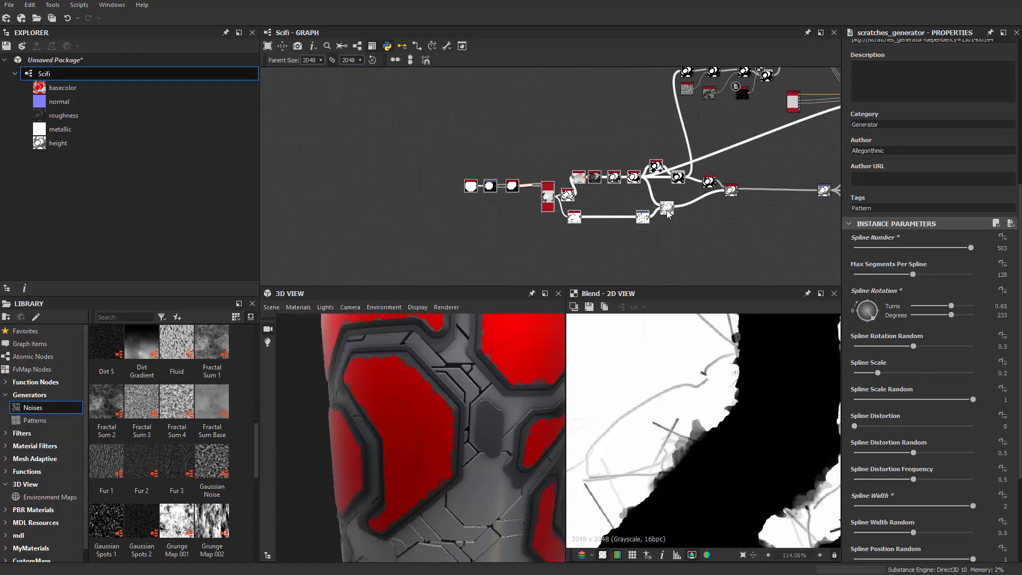
{"action": "left_click_drag", "start_coordinate": [669, 208], "coordinate": [565, 209]}
{"action": "middle_click_drag", "start_coordinate": [621, 191], "coordinate": [348, 282]}
{"action": "scroll", "coordinate": [349, 282], "scroll_direction": "up", "scroll_amount": 2}
{"action": "left_click_drag", "start_coordinate": [507, 407], "coordinate": [469, 380]}
{"action": "scroll", "coordinate": [450, 426], "scroll_direction": "up", "scroll_amount": 2}
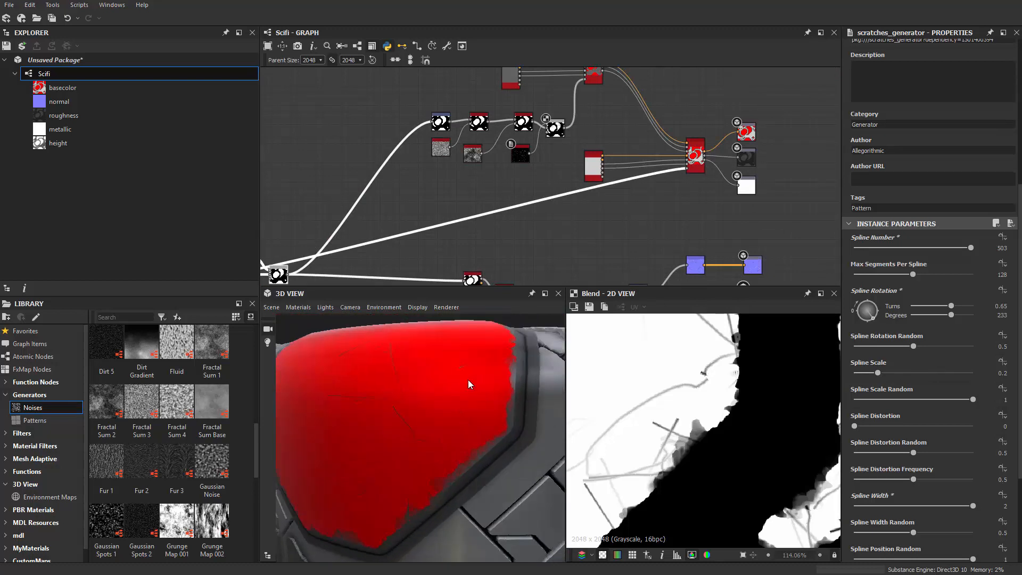
Move the BnW Spots 1 node lower to make room for more nodes around it.
{"action": "scroll", "coordinate": [594, 220], "scroll_direction": "up", "scroll_amount": 1}
{"action": "scroll", "coordinate": [474, 180], "scroll_direction": "up", "scroll_amount": 2}
{"action": "middle_click_drag", "start_coordinate": [480, 181], "coordinate": [497, 230]}
{"action": "scroll", "coordinate": [499, 228], "scroll_direction": "up", "scroll_amount": 1}
{"action": "middle_click_drag", "start_coordinate": [624, 221], "coordinate": [374, 186]}
{"action": "left_click_drag", "start_coordinate": [440, 160], "coordinate": [494, 147]}
{"action": "middle_click_drag", "start_coordinate": [269, 213], "coordinate": [487, 228]}
{"action": "scroll", "coordinate": [487, 229], "scroll_direction": "up", "scroll_amount": 2}
{"action": "scroll", "coordinate": [432, 129], "scroll_direction": "up", "scroll_amount": 2}
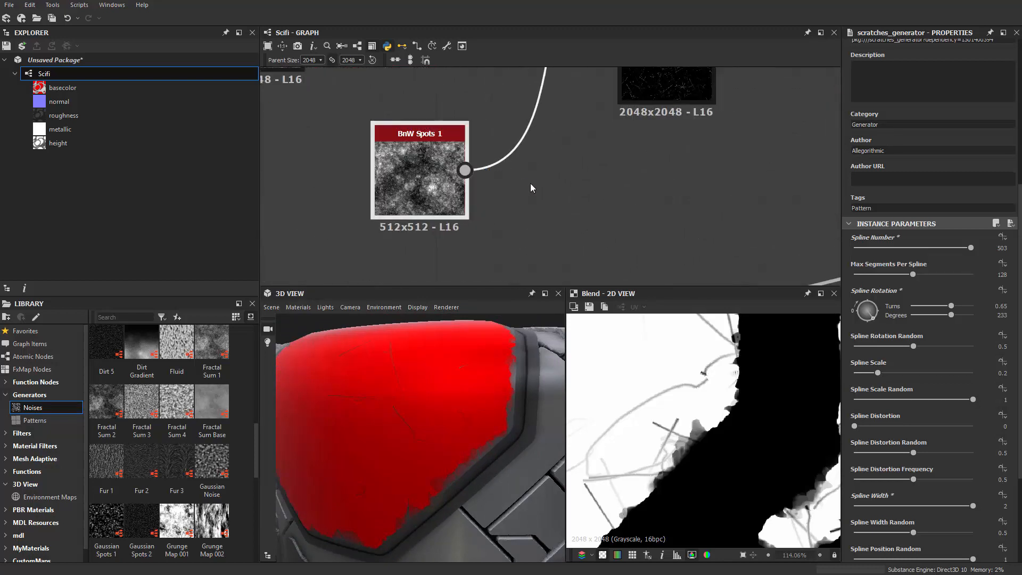
Add a Slope Blur Grayscale node beside BnW Spots 1 and connect BnW Spots 1 to its Grayscale input.
{"action": "key", "text": "space"}
{"action": "type", "text": "sl"}
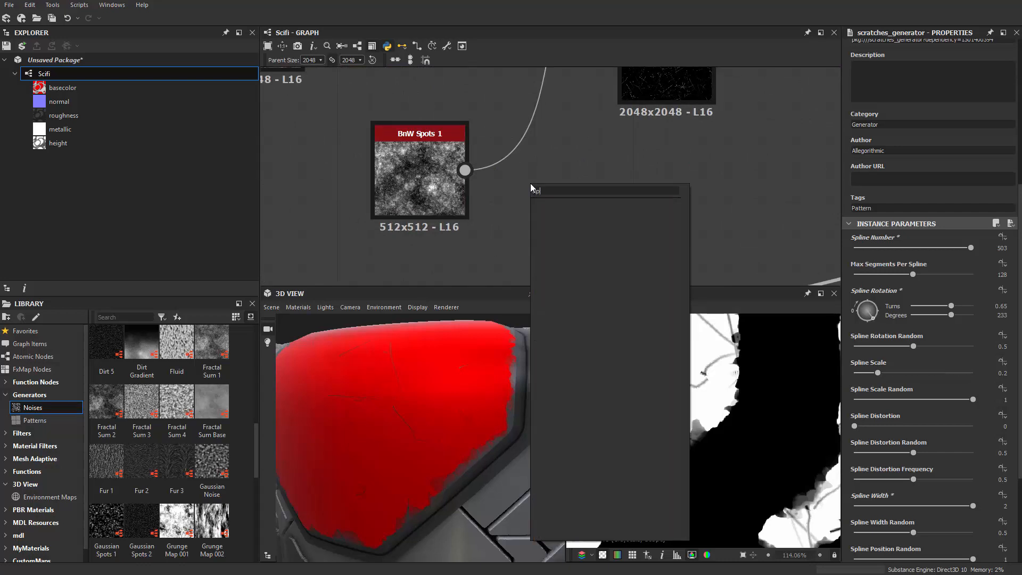
{"action": "left_click", "coordinate": [577, 220]}
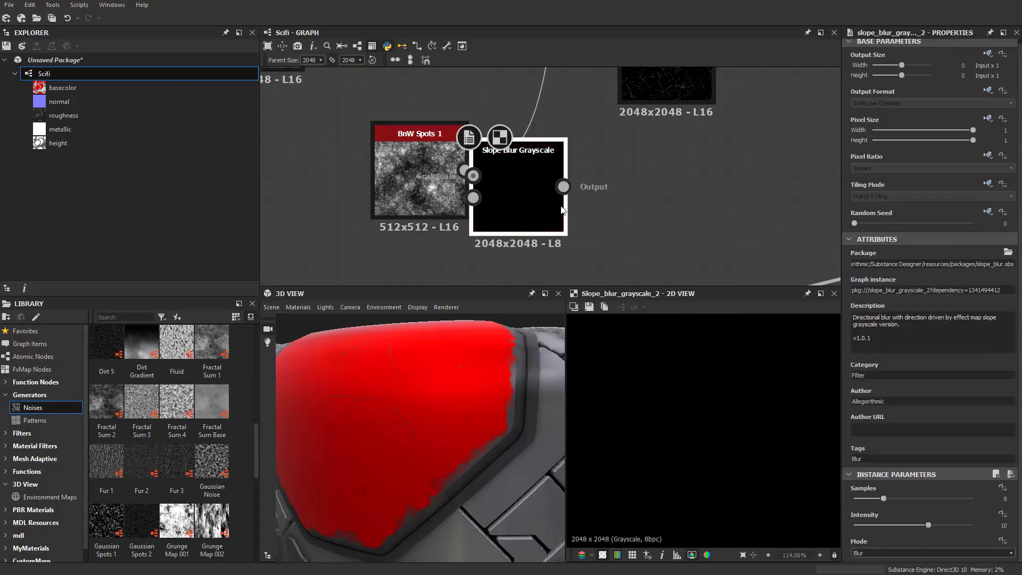
{"action": "left_click_drag", "start_coordinate": [465, 170], "coordinate": [572, 176]}
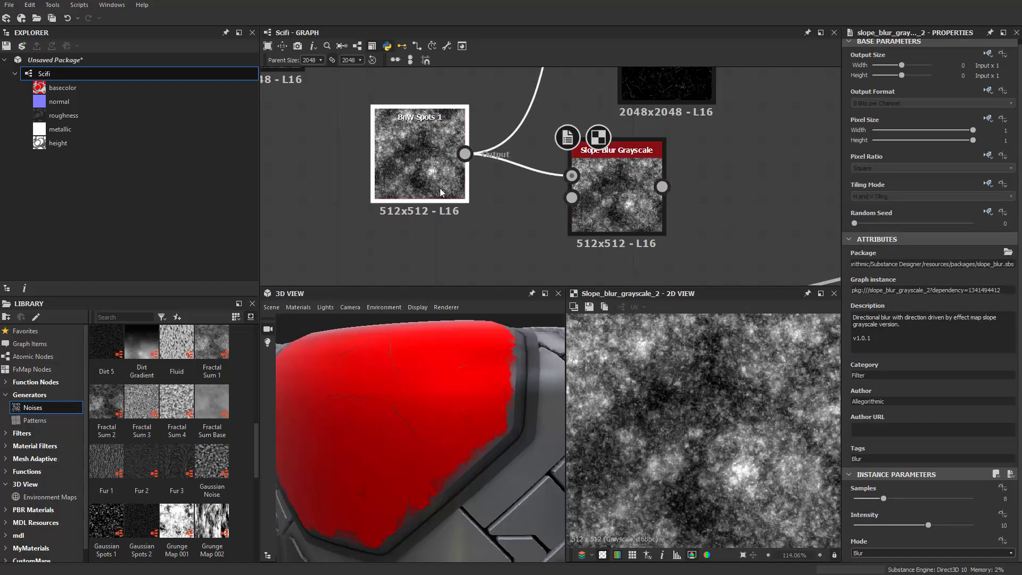
Add a Clouds 2 node below BnW Spots 1 and connect it to the new Slope Blur Grayscale's Slope input.
{"action": "scroll", "coordinate": [515, 200], "scroll_direction": "down", "scroll_amount": 2}
{"action": "key", "text": "space"}
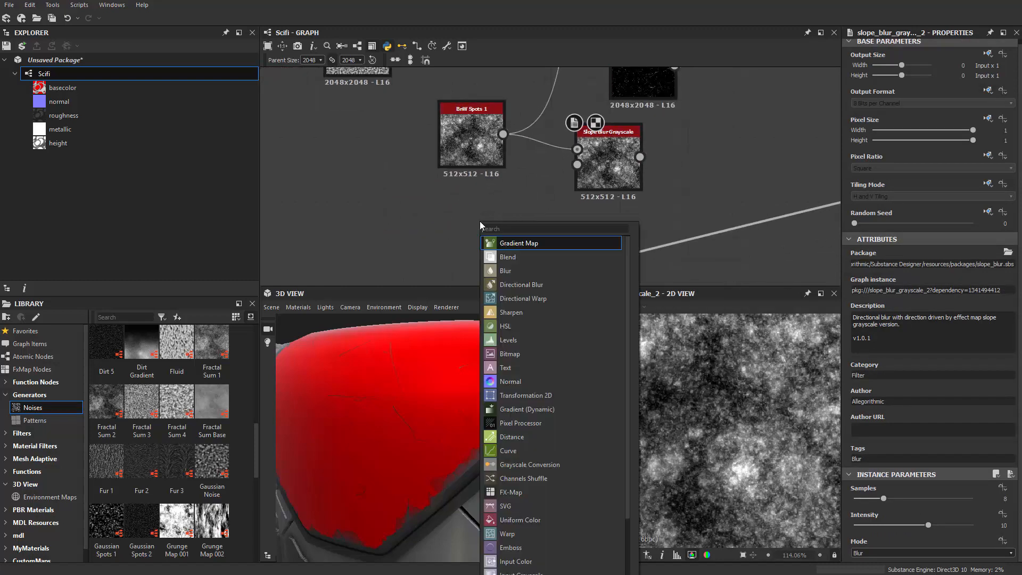
{"action": "type", "text": "cl"}
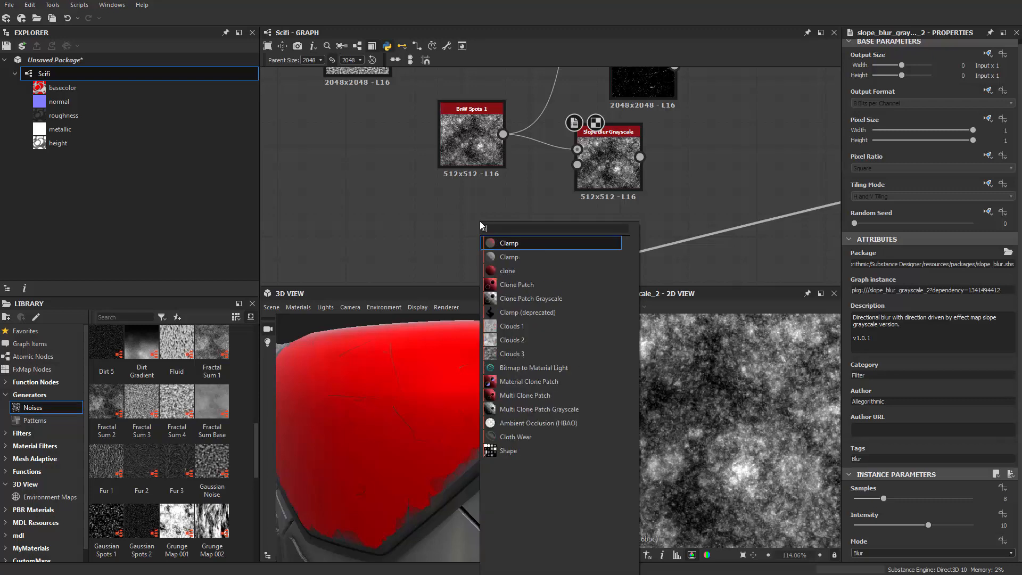
{"action": "type", "text": "oud"}
{"action": "key", "text": "Down"}
{"action": "key", "text": "Return"}
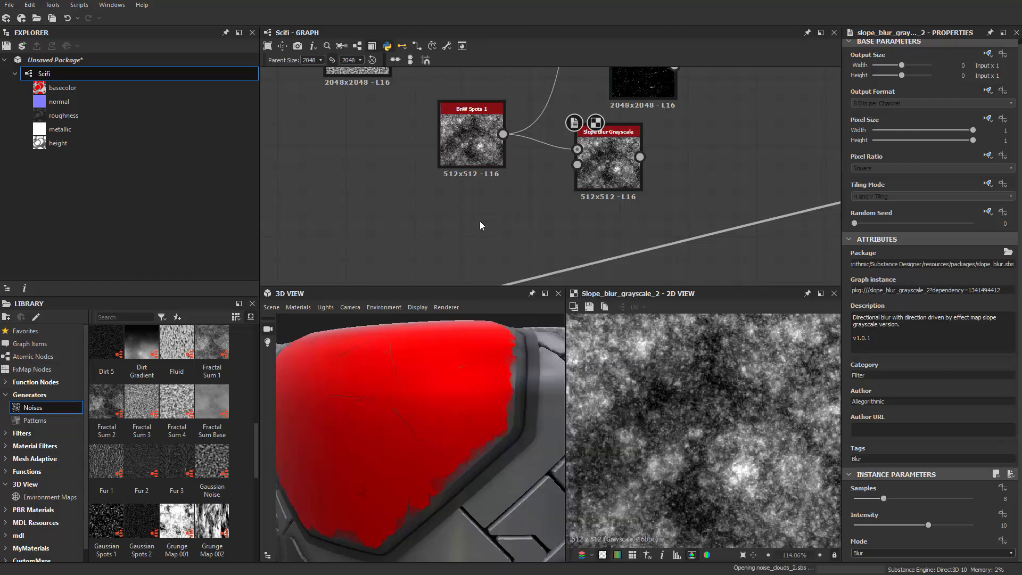
{"action": "scroll", "coordinate": [596, 183], "scroll_direction": "up", "scroll_amount": 2}
Set the new Slope Blur Grayscale's samples to 32 and intensity to 3.79, and examine the resulting chipped pattern.
{"action": "double_click", "coordinate": [608, 159]}
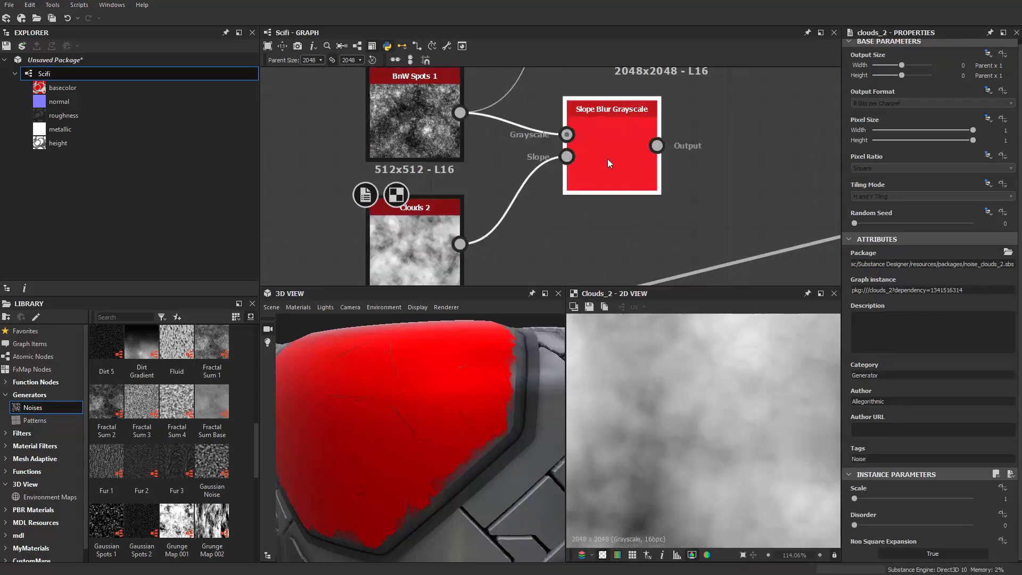
{"action": "left_click_drag", "start_coordinate": [903, 501], "coordinate": [977, 500]}
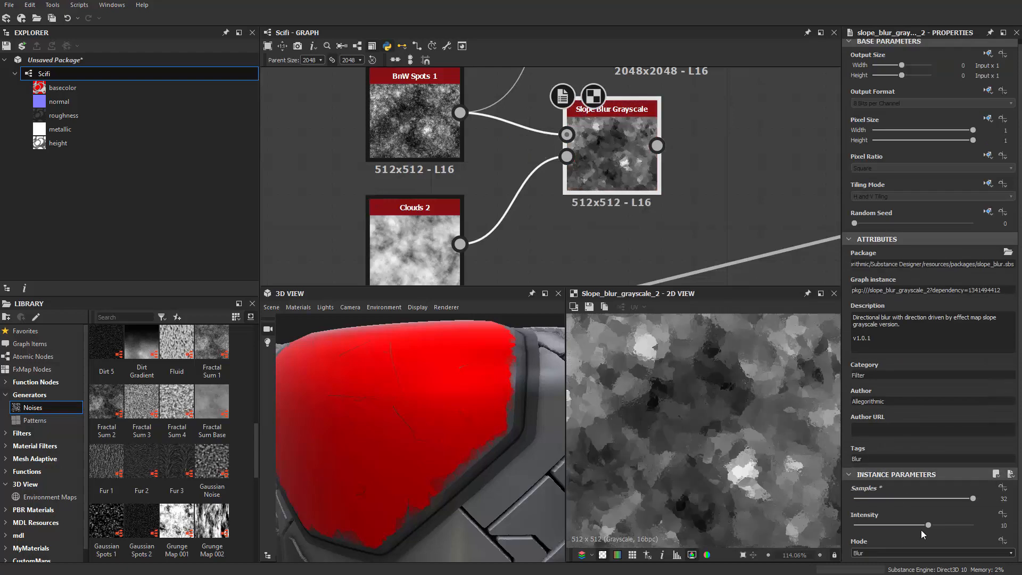
{"action": "left_click_drag", "start_coordinate": [923, 526], "coordinate": [876, 526]}
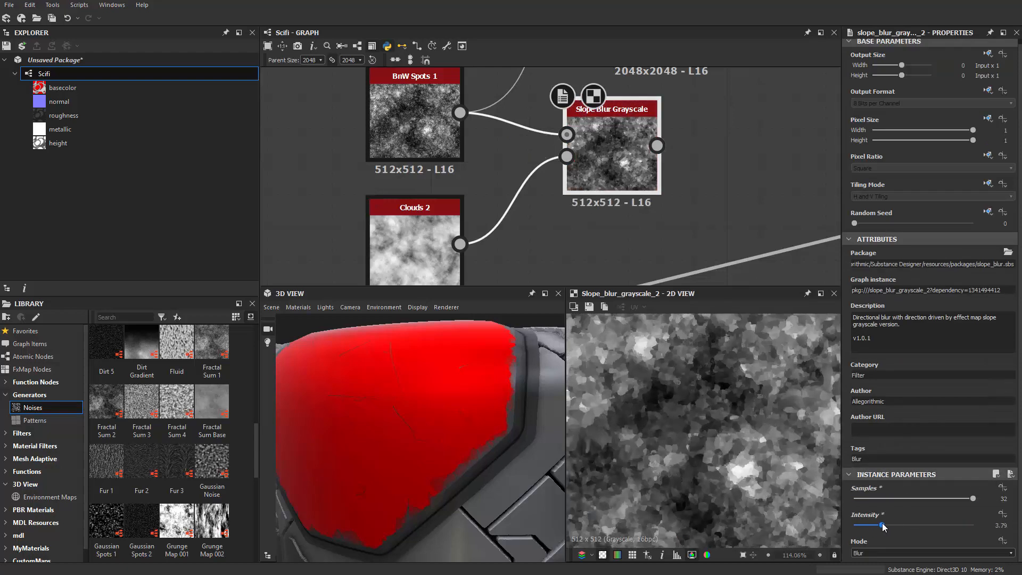
{"action": "scroll", "coordinate": [688, 395], "scroll_direction": "up", "scroll_amount": 5}
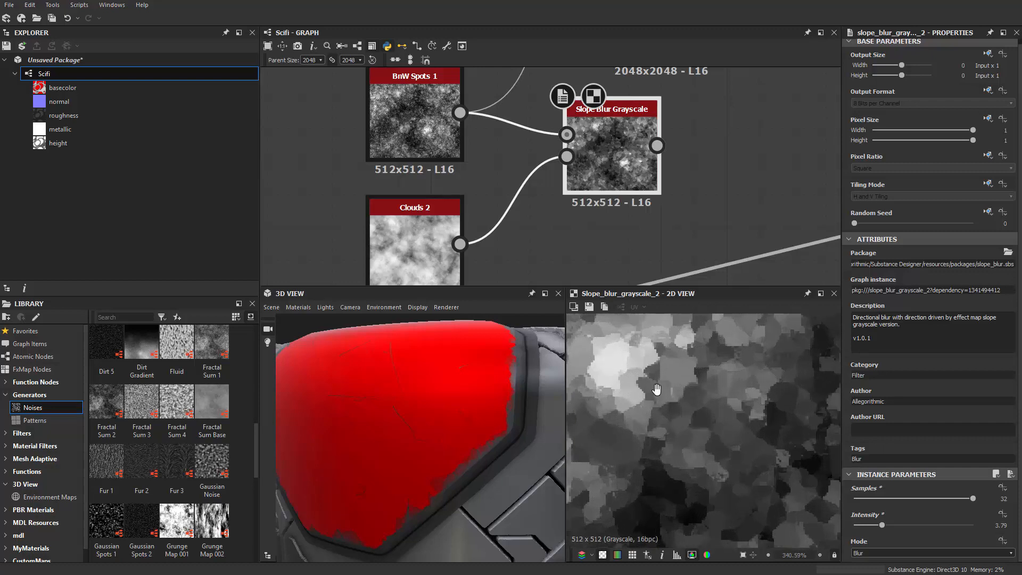
{"action": "scroll", "coordinate": [676, 383], "scroll_direction": "up", "scroll_amount": 2}
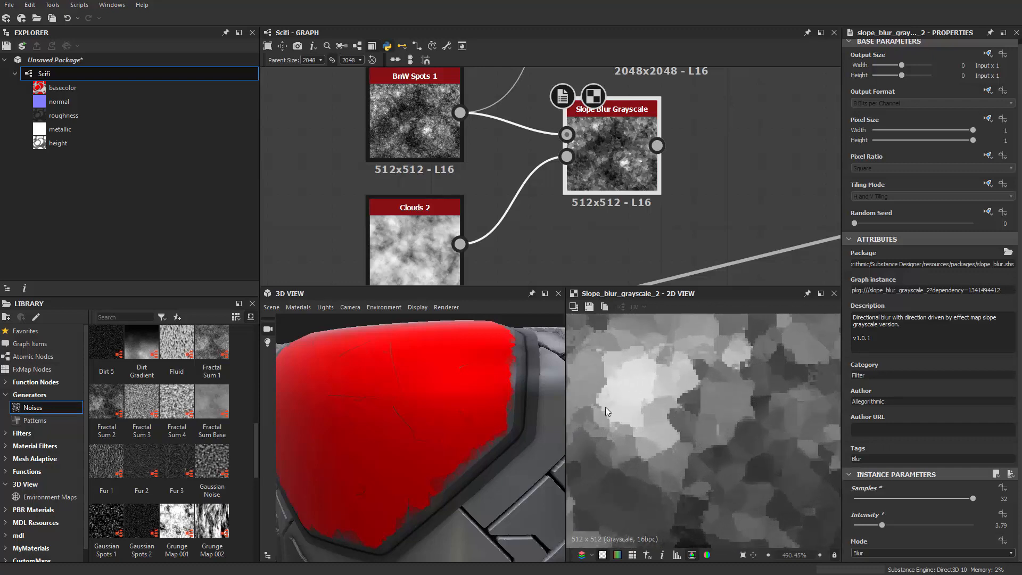
{"action": "scroll", "coordinate": [650, 369], "scroll_direction": "down", "scroll_amount": 4}
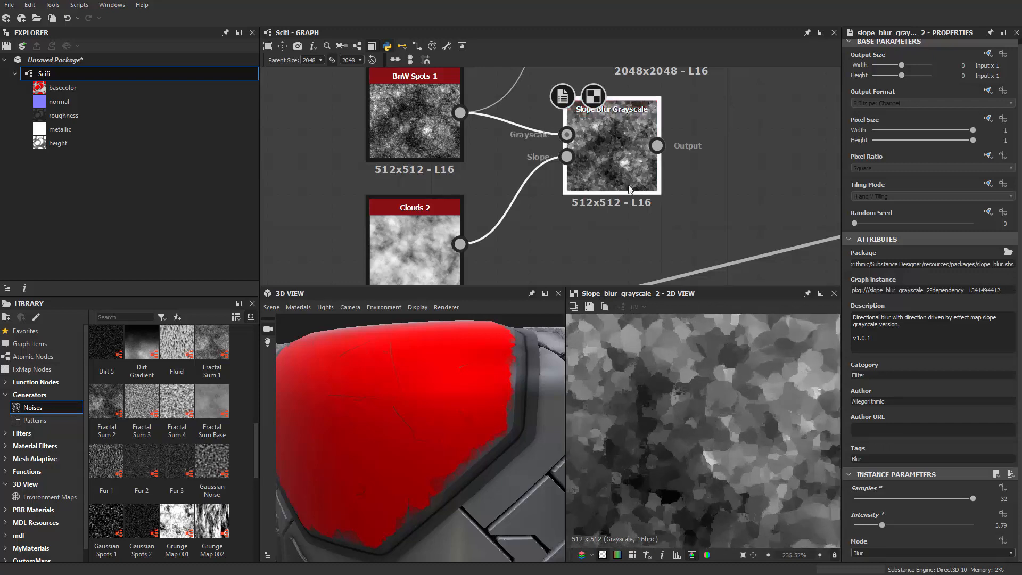
Open the Clouds 2 node's preview and parameters for review.
{"action": "scroll", "coordinate": [618, 185], "scroll_direction": "up", "scroll_amount": 2}
{"action": "middle_click_drag", "start_coordinate": [499, 238], "coordinate": [631, 173]}
{"action": "scroll", "coordinate": [424, 248], "scroll_direction": "up", "scroll_amount": 2}
{"action": "double_click", "coordinate": [495, 217]}
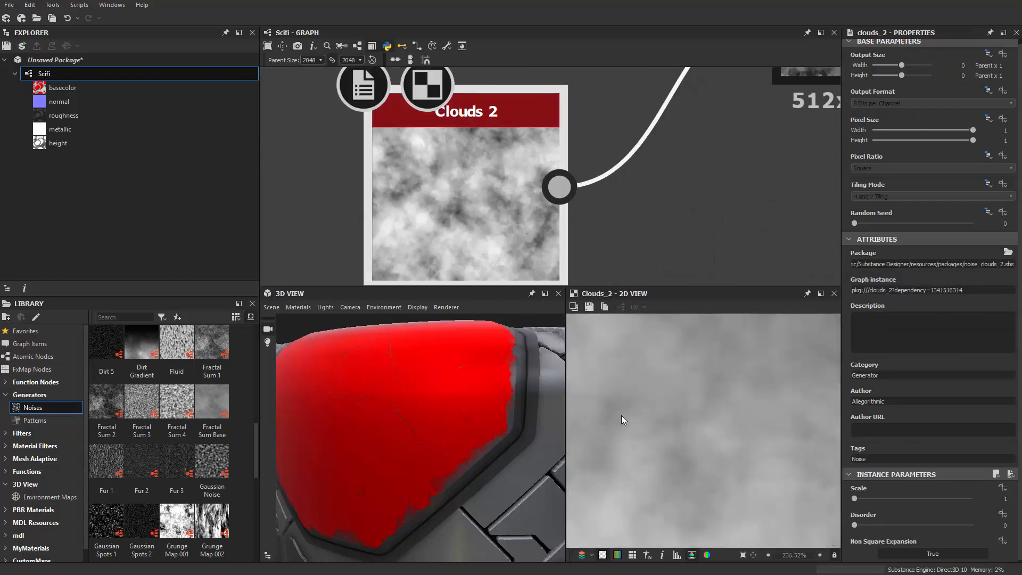
Examine the Clouds 2 noise at close range and inspect the pixelation of the slope-blurred BnW Spots pattern.
{"action": "scroll", "coordinate": [622, 415], "scroll_direction": "up", "scroll_amount": 7}
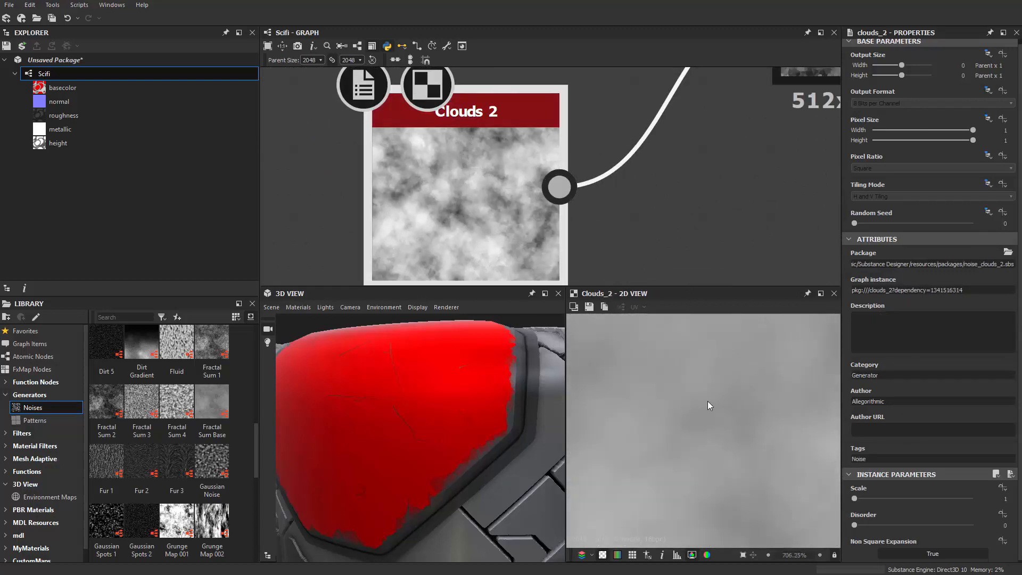
{"action": "scroll", "coordinate": [655, 418], "scroll_direction": "down", "scroll_amount": 2}
{"action": "scroll", "coordinate": [707, 413], "scroll_direction": "up", "scroll_amount": 5}
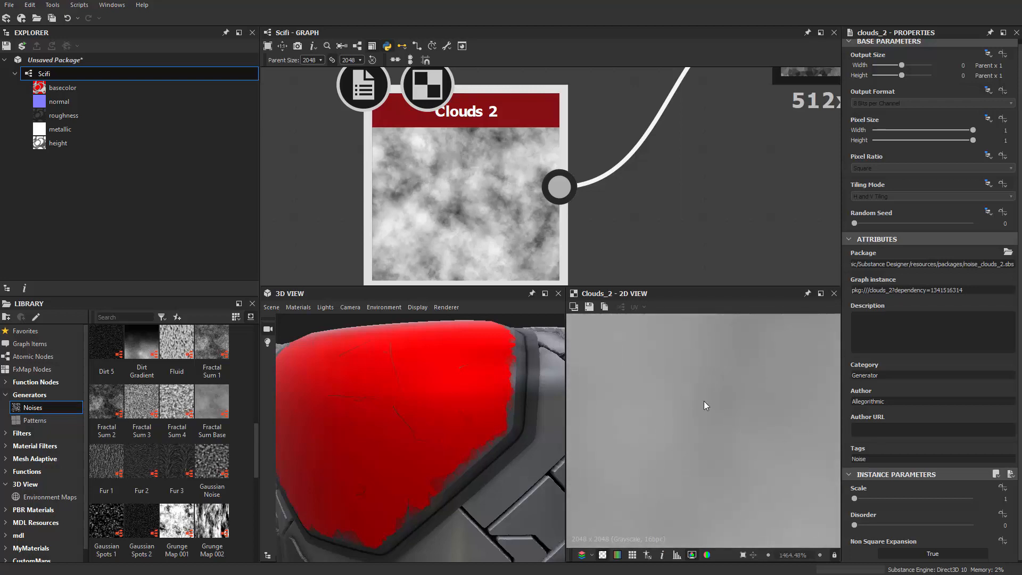
{"action": "middle_click_drag", "start_coordinate": [805, 123], "coordinate": [607, 309]}
{"action": "left_click", "coordinate": [666, 190]}
{"action": "double_click", "coordinate": [665, 189]}
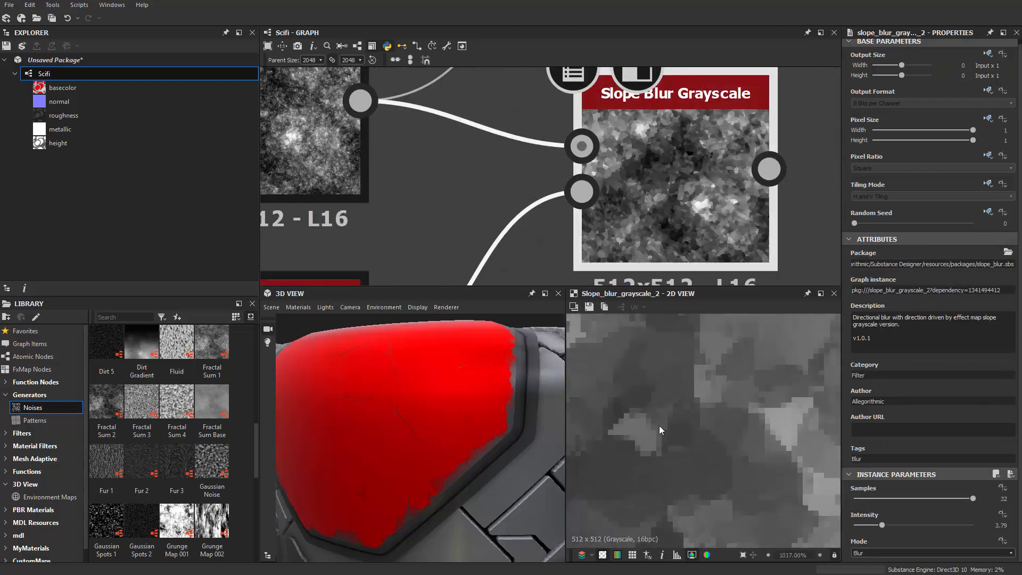
{"action": "scroll", "coordinate": [692, 415], "scroll_direction": "down", "scroll_amount": 8}
{"action": "scroll", "coordinate": [566, 226], "scroll_direction": "down", "scroll_amount": 3}
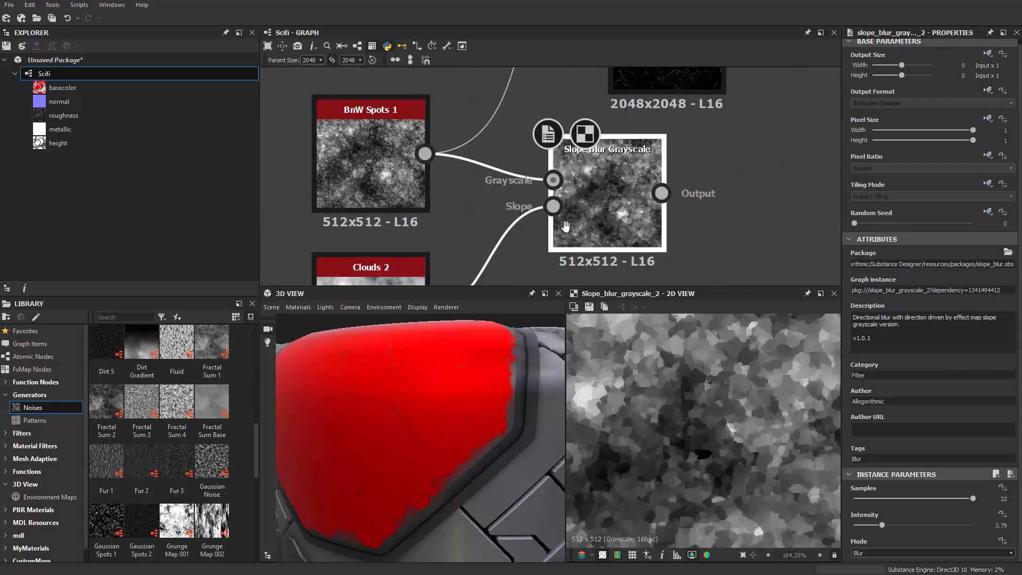
{"action": "middle_click_drag", "start_coordinate": [566, 225], "coordinate": [480, 237]}
{"action": "key", "text": "space"}
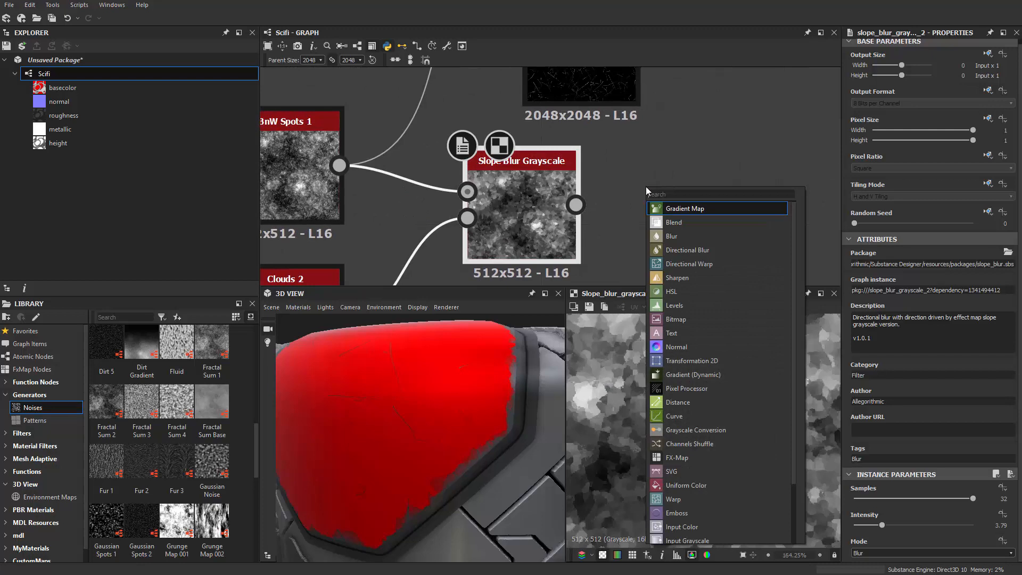
{"action": "type", "text": "hist"}
{"action": "key", "text": "Down"}
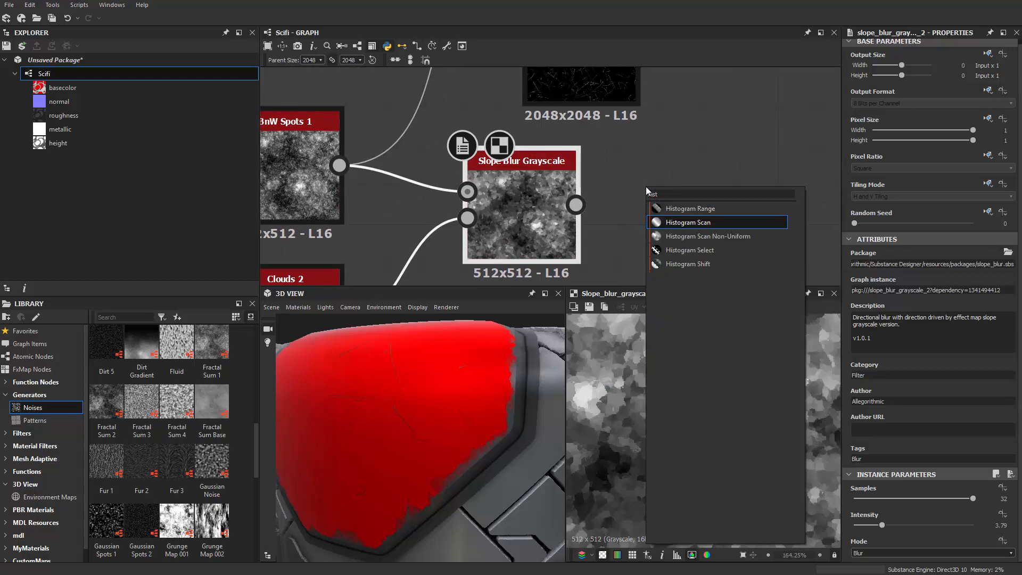
{"action": "key", "text": "Up"}
{"action": "key", "text": "Return"}
Add a Histogram Scan node fed by the slope-blurred BnW Spots, with position 0.29 and contrast 0.73.
{"action": "key", "text": "space"}
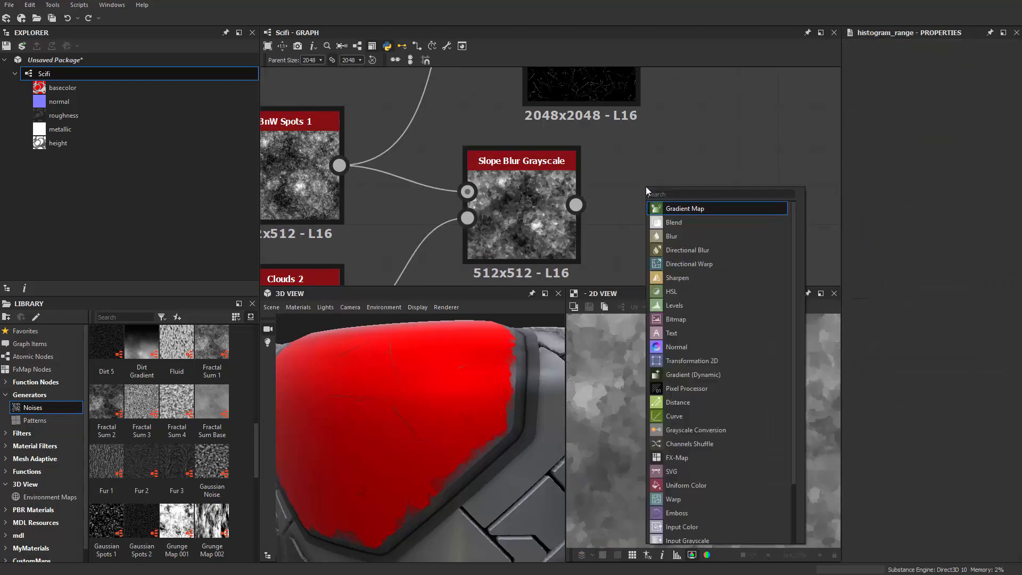
{"action": "type", "text": "hist"}
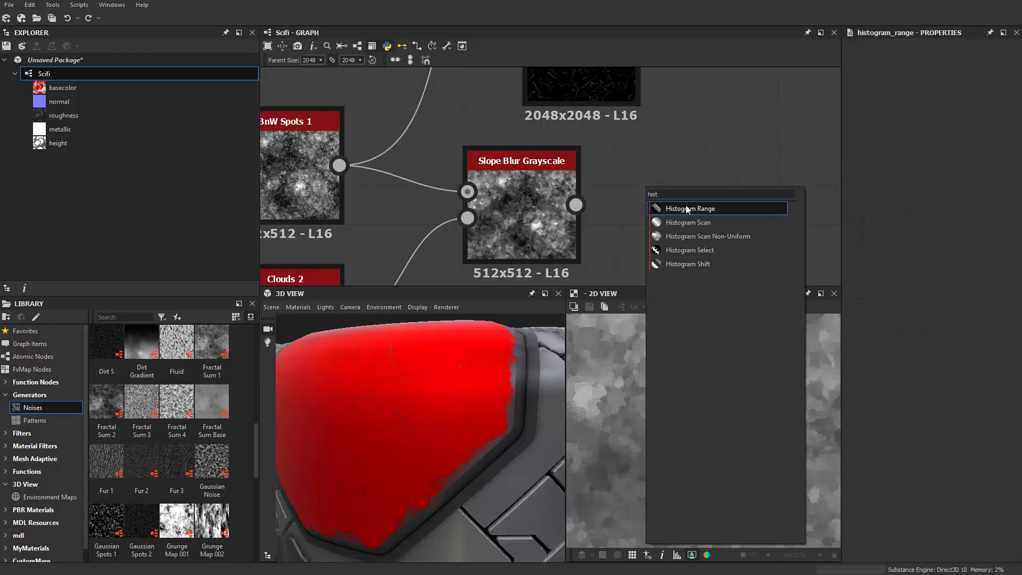
{"action": "left_click", "coordinate": [653, 216]}
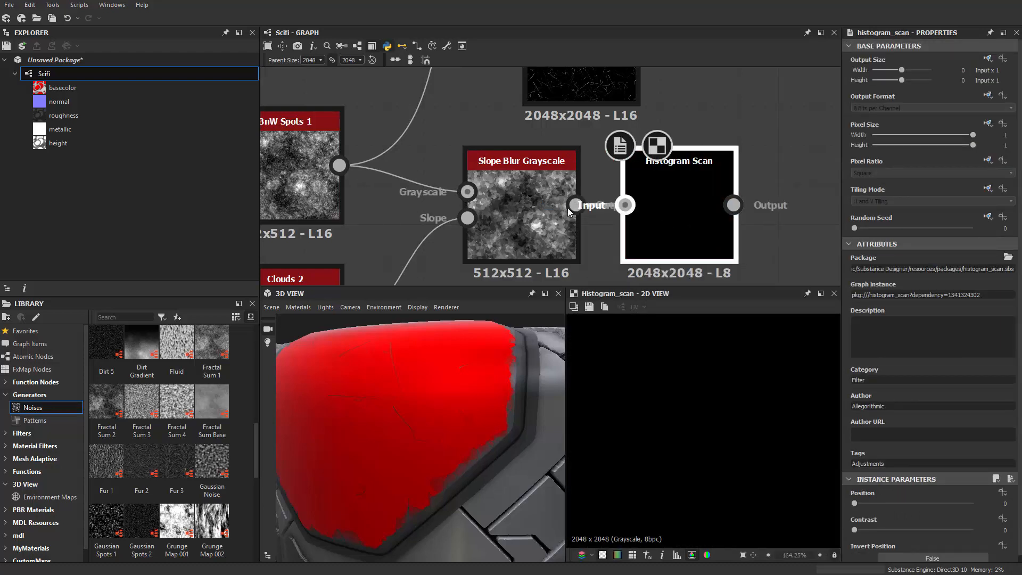
{"action": "left_click_drag", "start_coordinate": [866, 506], "coordinate": [888, 506]}
Examine the shape and sharpness of the isolated spots in the Histogram Scan output.
{"action": "scroll", "coordinate": [682, 460], "scroll_direction": "down", "scroll_amount": 2}
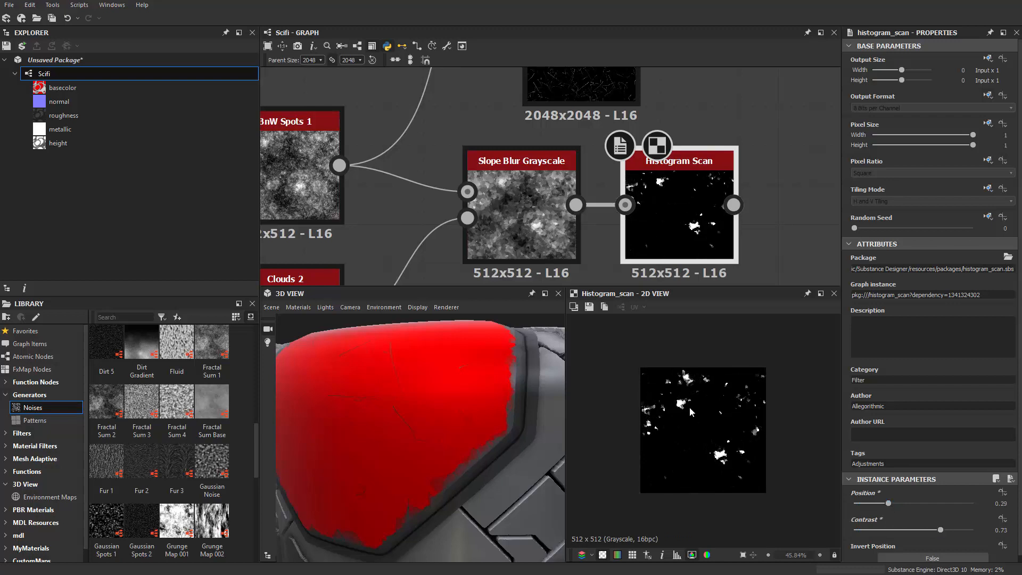
{"action": "scroll", "coordinate": [692, 414], "scroll_direction": "up", "scroll_amount": 8}
{"action": "middle_click_drag", "start_coordinate": [687, 373], "coordinate": [704, 491]}
{"action": "scroll", "coordinate": [704, 487], "scroll_direction": "down", "scroll_amount": 3}
{"action": "middle_click_drag", "start_coordinate": [731, 443], "coordinate": [630, 383]}
{"action": "scroll", "coordinate": [687, 405], "scroll_direction": "up", "scroll_amount": 6}
{"action": "middle_click_drag", "start_coordinate": [686, 405], "coordinate": [738, 426]}
{"action": "scroll", "coordinate": [677, 402], "scroll_direction": "down", "scroll_amount": 4}
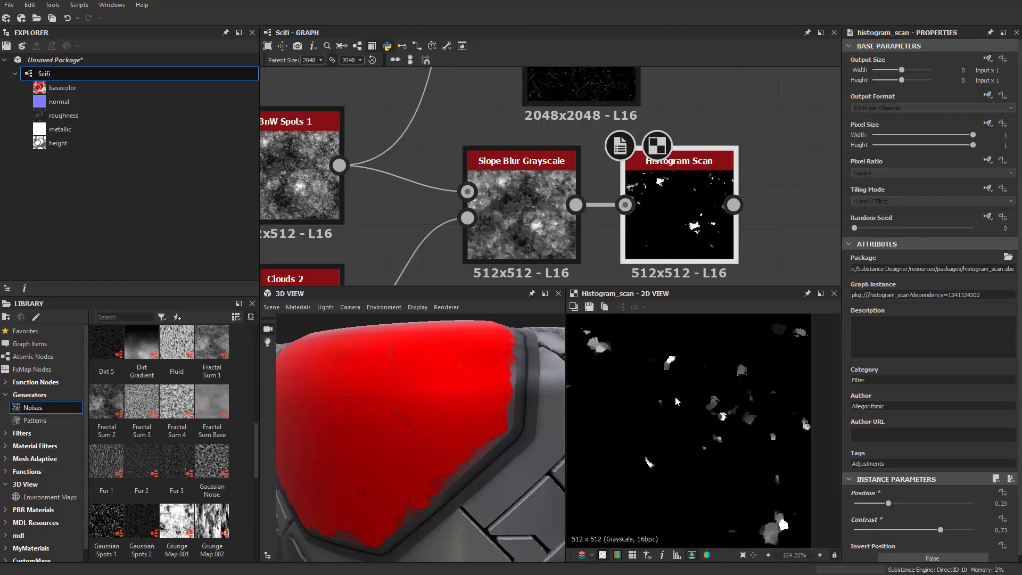
{"action": "scroll", "coordinate": [676, 402], "scroll_direction": "down", "scroll_amount": 1}
Add a Blend node after the scratches Blend, with that Blend as background and the Histogram Scan as foreground.
{"action": "scroll", "coordinate": [639, 196], "scroll_direction": "down", "scroll_amount": 4}
{"action": "middle_click_drag", "start_coordinate": [714, 176], "coordinate": [685, 184]}
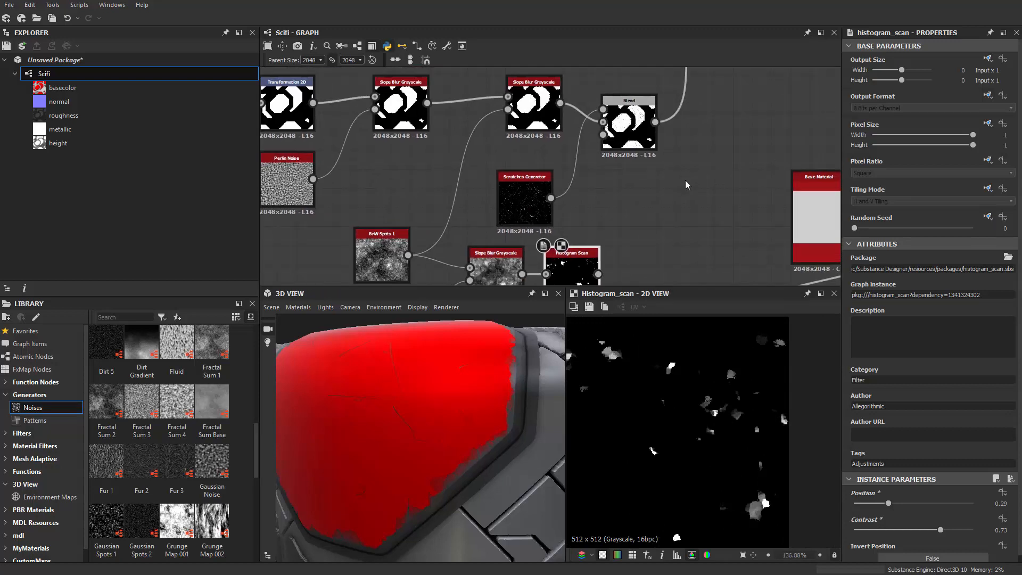
{"action": "left_click", "coordinate": [685, 180]}
{"action": "key", "text": "space"}
{"action": "type", "text": "b"}
{"action": "left_click", "coordinate": [717, 202]}
{"action": "left_click_drag", "start_coordinate": [685, 186], "coordinate": [722, 186]}
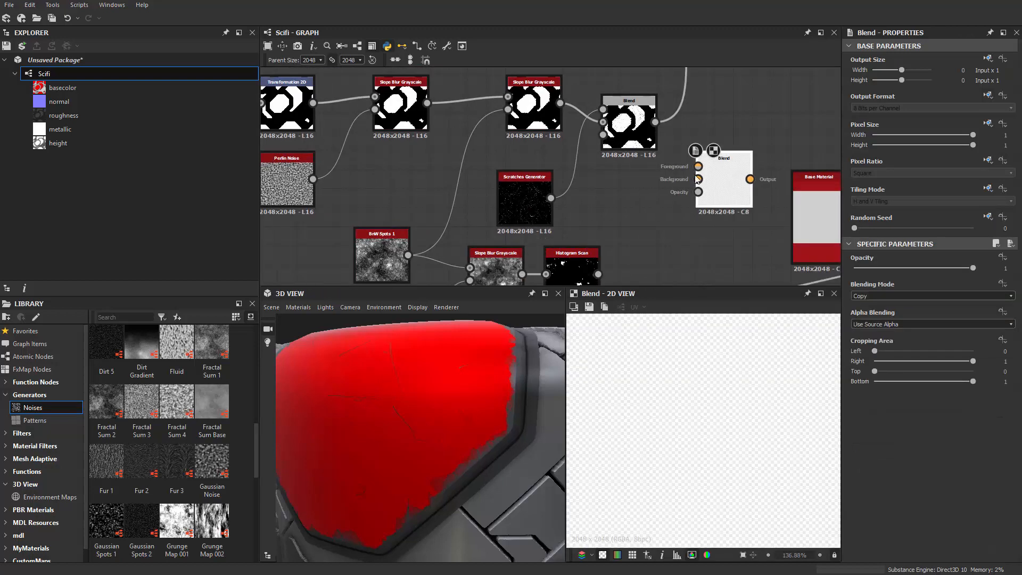
{"action": "left_click_drag", "start_coordinate": [656, 123], "coordinate": [599, 275]}
Connect the new Blend's output to the mask input of the Material Blend mixing the red and gray materials.
{"action": "middle_click_drag", "start_coordinate": [646, 246], "coordinate": [562, 297]}
{"action": "scroll", "coordinate": [667, 230], "scroll_direction": "down", "scroll_amount": 3}
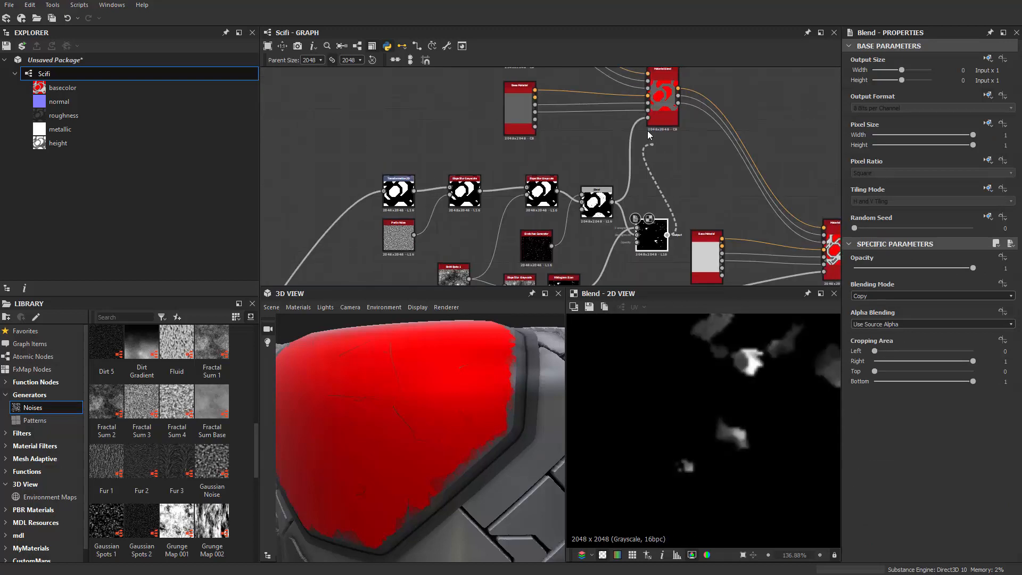
{"action": "left_click_drag", "start_coordinate": [647, 130], "coordinate": [648, 118]}
{"action": "scroll", "coordinate": [657, 135], "scroll_direction": "down", "scroll_amount": 2}
{"action": "middle_click_drag", "start_coordinate": [666, 155], "coordinate": [668, 191]}
{"action": "left_click_drag", "start_coordinate": [655, 166], "coordinate": [665, 163]}
{"action": "left_click_drag", "start_coordinate": [666, 152], "coordinate": [720, 151]}
Set the new Blend's blending mode to Subtract and check the panels on the 3D model.
{"action": "scroll", "coordinate": [708, 173], "scroll_direction": "up", "scroll_amount": 4}
{"action": "middle_click_drag", "start_coordinate": [633, 256], "coordinate": [658, 166]}
{"action": "left_click", "coordinate": [905, 295]}
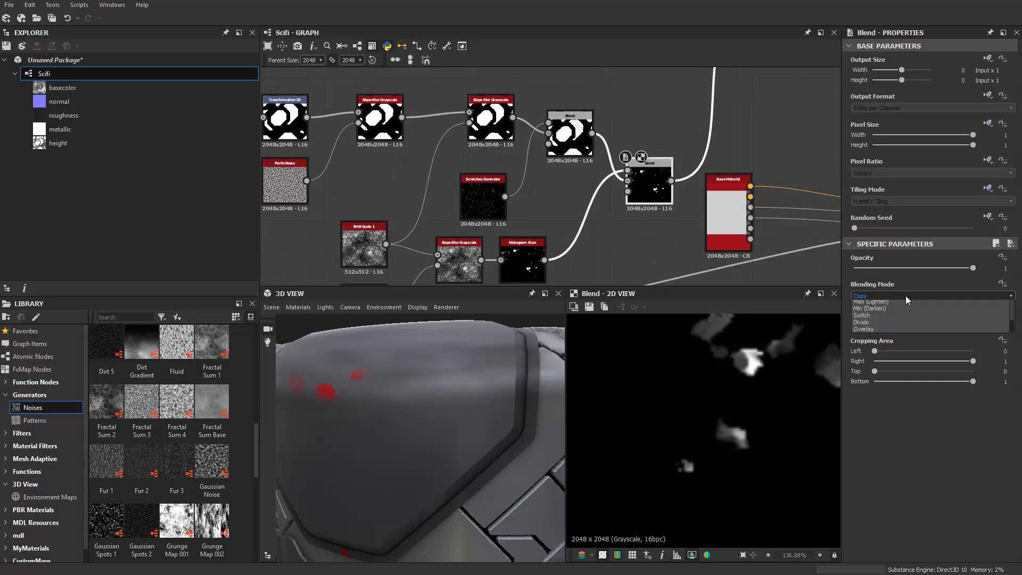
{"action": "left_click", "coordinate": [865, 318]}
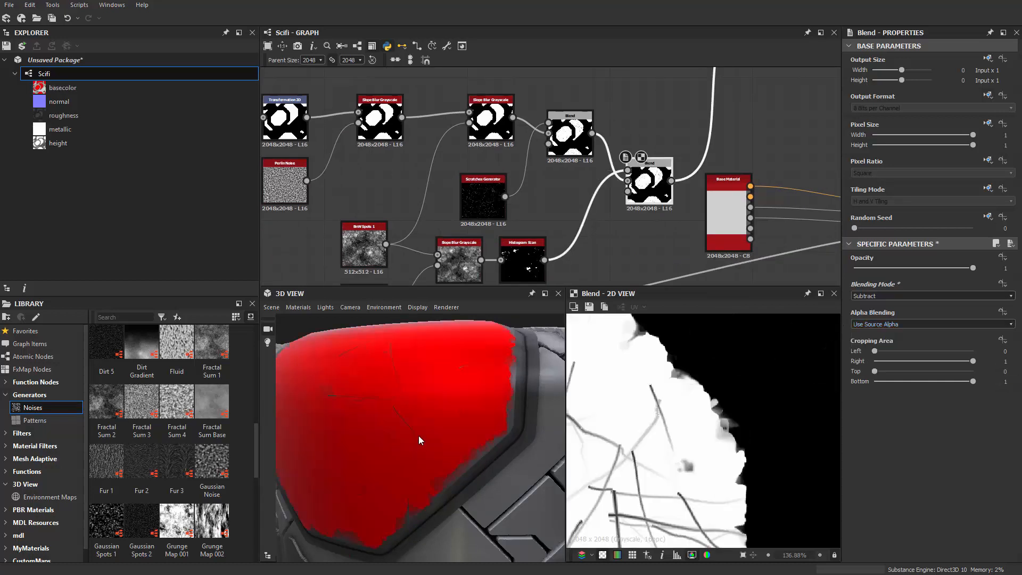
{"action": "left_click_drag", "start_coordinate": [423, 437], "coordinate": [443, 452]}
Set the intensity of the Slope Blur Grayscale feeding the Histogram Scan to 0.71.
{"action": "scroll", "coordinate": [500, 251], "scroll_direction": "up", "scroll_amount": 3}
{"action": "middle_click_drag", "start_coordinate": [503, 261], "coordinate": [538, 102]}
{"action": "scroll", "coordinate": [544, 250], "scroll_direction": "down", "scroll_amount": 3}
{"action": "scroll", "coordinate": [536, 217], "scroll_direction": "up", "scroll_amount": 3}
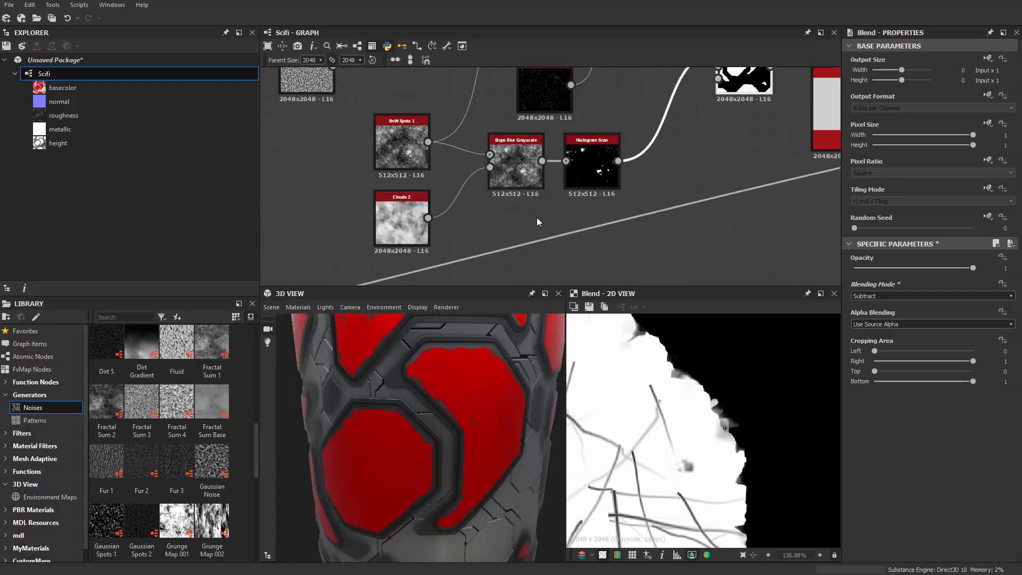
{"action": "left_click", "coordinate": [461, 152]}
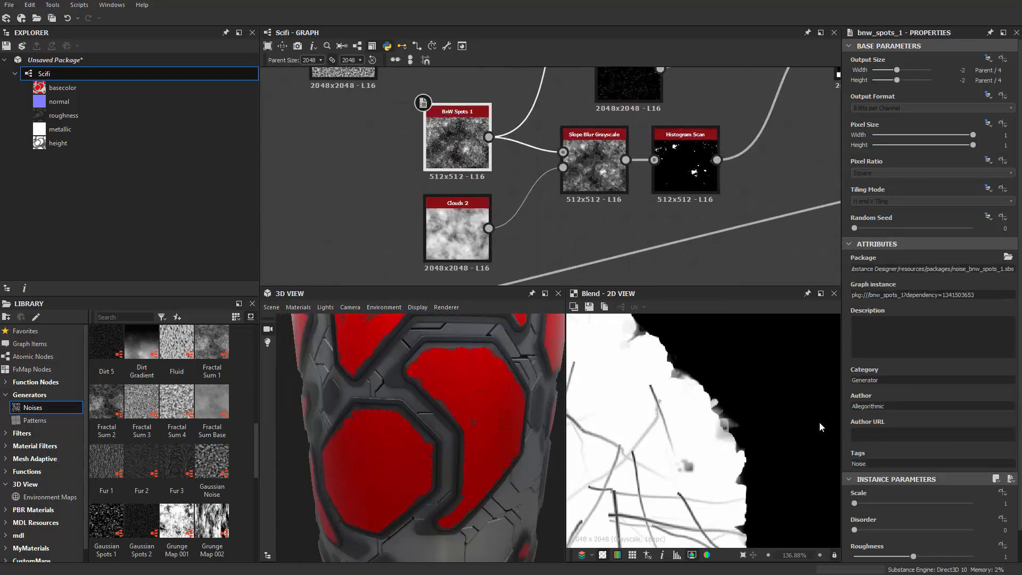
{"action": "left_click", "coordinate": [603, 178]}
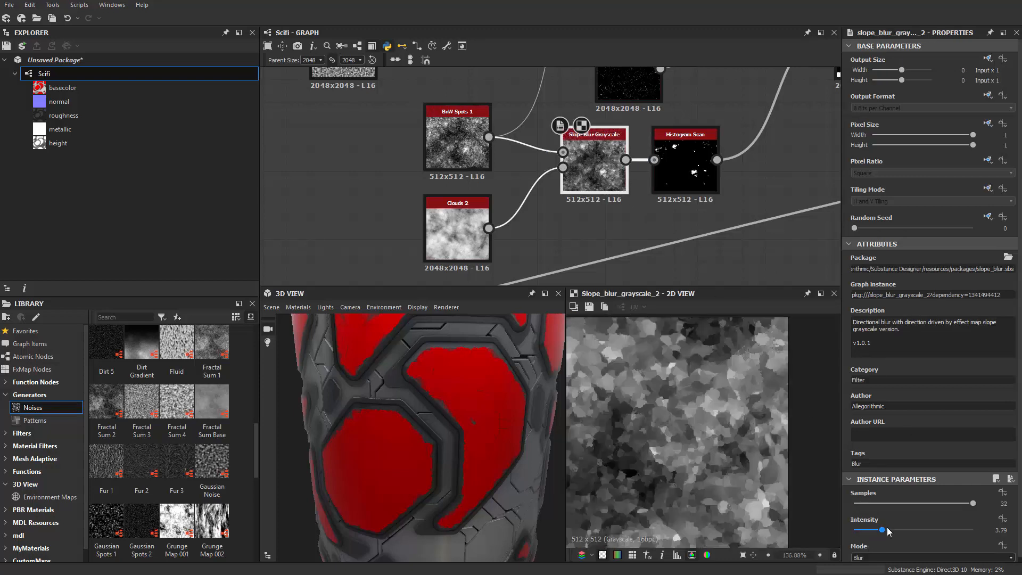
{"action": "left_click_drag", "start_coordinate": [868, 535], "coordinate": [861, 535]}
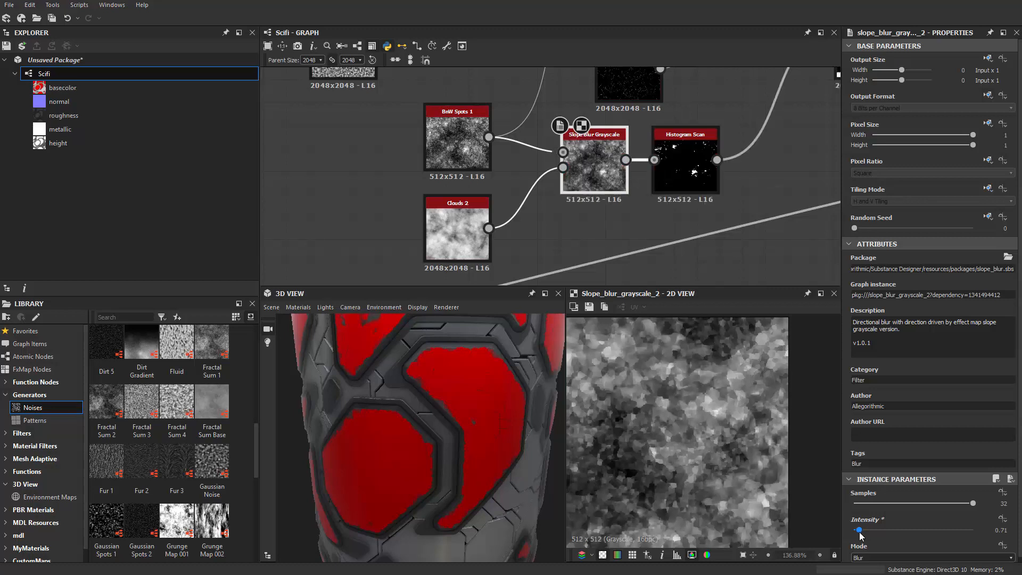
Set the Histogram Scan's position to 0.51 and contrast to 0.78, and check the paint chips on the model.
{"action": "double_click", "coordinate": [697, 175]}
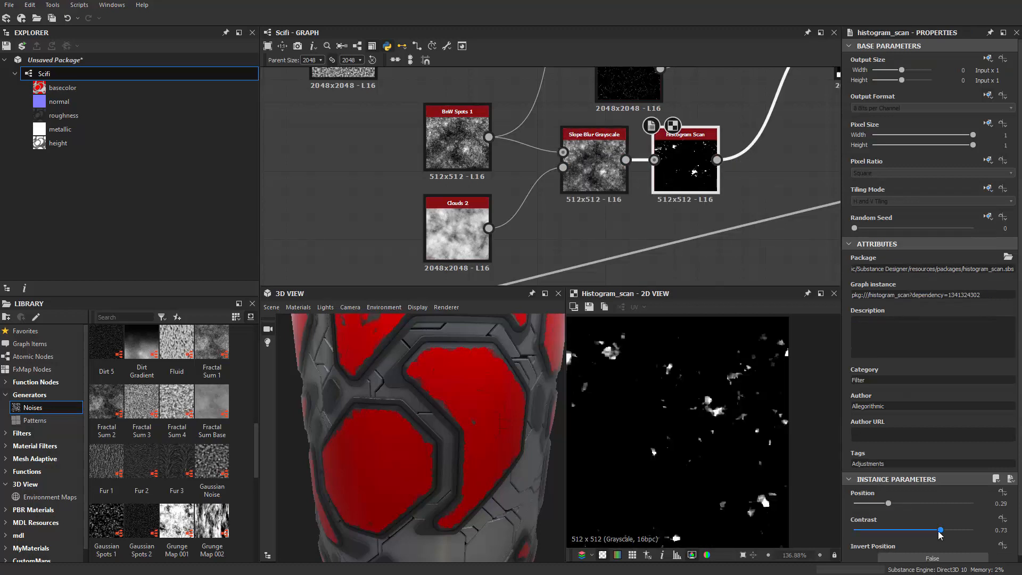
{"action": "left_click_drag", "start_coordinate": [904, 532], "coordinate": [948, 528]}
{"action": "left_click_drag", "start_coordinate": [533, 452], "coordinate": [495, 365]}
{"action": "scroll", "coordinate": [399, 452], "scroll_direction": "up", "scroll_amount": 5}
{"action": "scroll", "coordinate": [401, 447], "scroll_direction": "down", "scroll_amount": 5}
{"action": "scroll", "coordinate": [495, 365], "scroll_direction": "up", "scroll_amount": 3}
{"action": "scroll", "coordinate": [541, 226], "scroll_direction": "down", "scroll_amount": 2}
Review the red and gray material nodes and examine the chipped paint on the 3D model from several angles.
{"action": "middle_click_drag", "start_coordinate": [533, 225], "coordinate": [462, 228]}
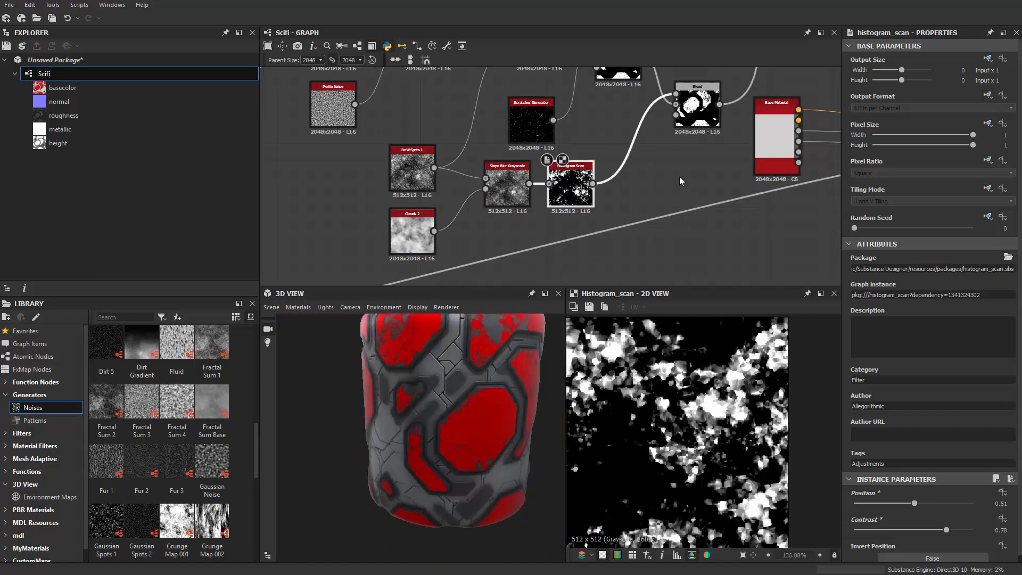
{"action": "scroll", "coordinate": [681, 178], "scroll_direction": "down", "scroll_amount": 2}
{"action": "middle_click_drag", "start_coordinate": [693, 179], "coordinate": [565, 256]}
{"action": "left_click_drag", "start_coordinate": [623, 234], "coordinate": [667, 230]}
{"action": "scroll", "coordinate": [622, 194], "scroll_direction": "down", "scroll_amount": 3}
{"action": "middle_click_drag", "start_coordinate": [598, 176], "coordinate": [594, 229]}
{"action": "scroll", "coordinate": [601, 213], "scroll_direction": "up", "scroll_amount": 3}
{"action": "middle_click_drag", "start_coordinate": [605, 191], "coordinate": [707, 273]}
{"action": "scroll", "coordinate": [466, 439], "scroll_direction": "up", "scroll_amount": 3}
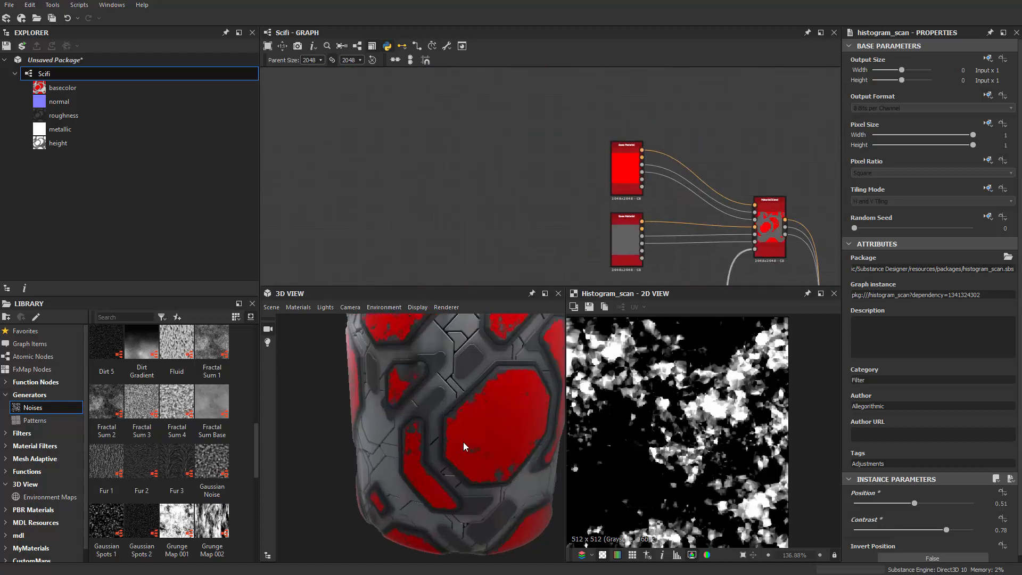
{"action": "left_click_drag", "start_coordinate": [463, 442], "coordinate": [488, 445]}
{"action": "scroll", "coordinate": [431, 420], "scroll_direction": "up", "scroll_amount": 2}
{"action": "scroll", "coordinate": [426, 419], "scroll_direction": "down", "scroll_amount": 5}
{"action": "scroll", "coordinate": [473, 432], "scroll_direction": "up", "scroll_amount": 3}
{"action": "scroll", "coordinate": [472, 438], "scroll_direction": "down", "scroll_amount": 1}
{"action": "scroll", "coordinate": [534, 122], "scroll_direction": "down", "scroll_amount": 3}
{"action": "scroll", "coordinate": [448, 271], "scroll_direction": "up", "scroll_amount": 2}
Move the Transformation 2D node farther from the first Slope Blur Grayscale to make room between them.
{"action": "middle_click_drag", "start_coordinate": [449, 272], "coordinate": [555, 189]}
{"action": "scroll", "coordinate": [618, 165], "scroll_direction": "up", "scroll_amount": 5}
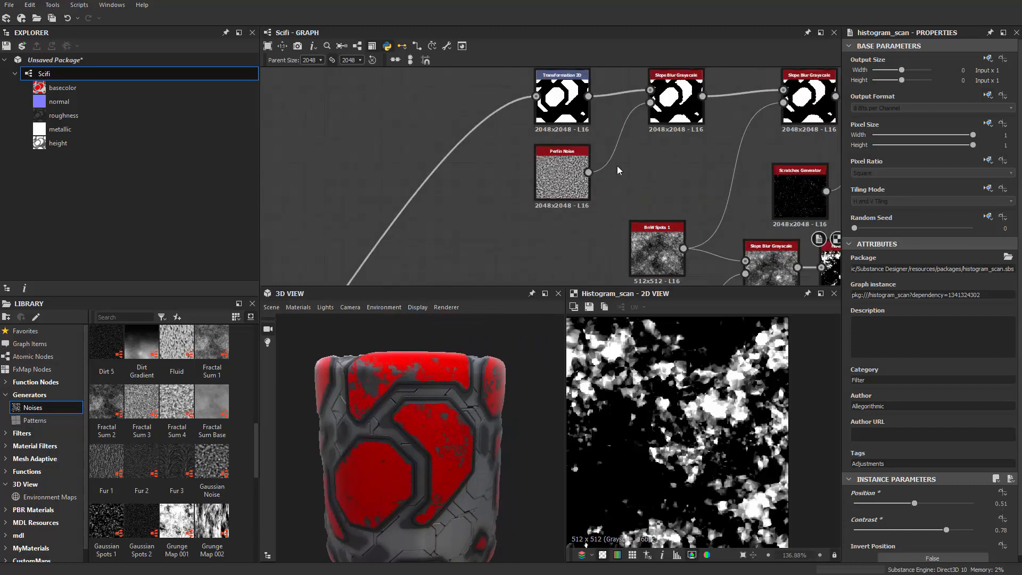
{"action": "left_click_drag", "start_coordinate": [564, 157], "coordinate": [355, 159]}
{"action": "scroll", "coordinate": [354, 160], "scroll_direction": "down", "scroll_amount": 3}
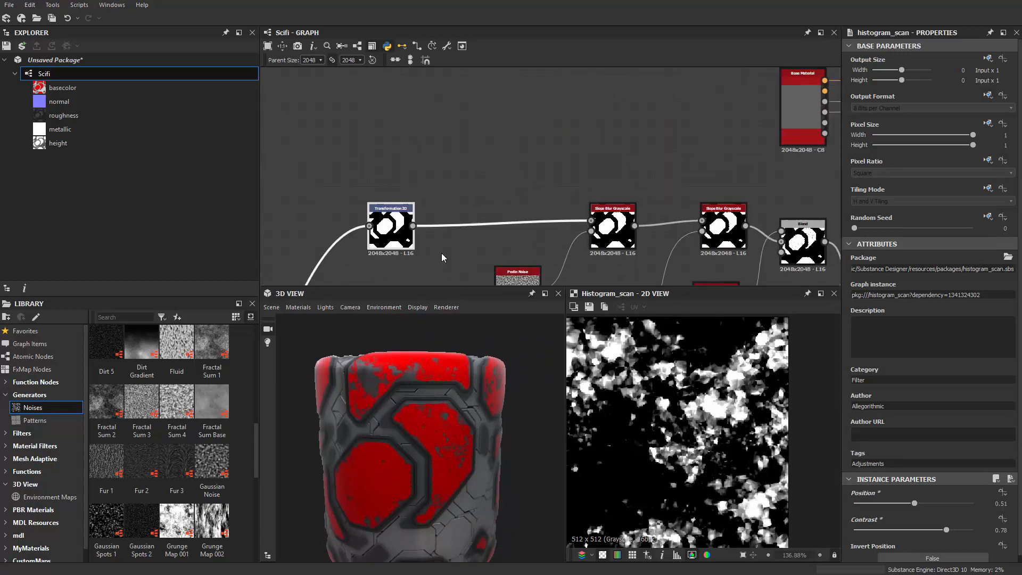
{"action": "left_click", "coordinate": [379, 240]}
Add a Flood Fill node above the Transformation 2D node and connect the Transformation 2D output to its input.
{"action": "scroll", "coordinate": [462, 168], "scroll_direction": "up", "scroll_amount": 2}
{"action": "key", "text": "space"}
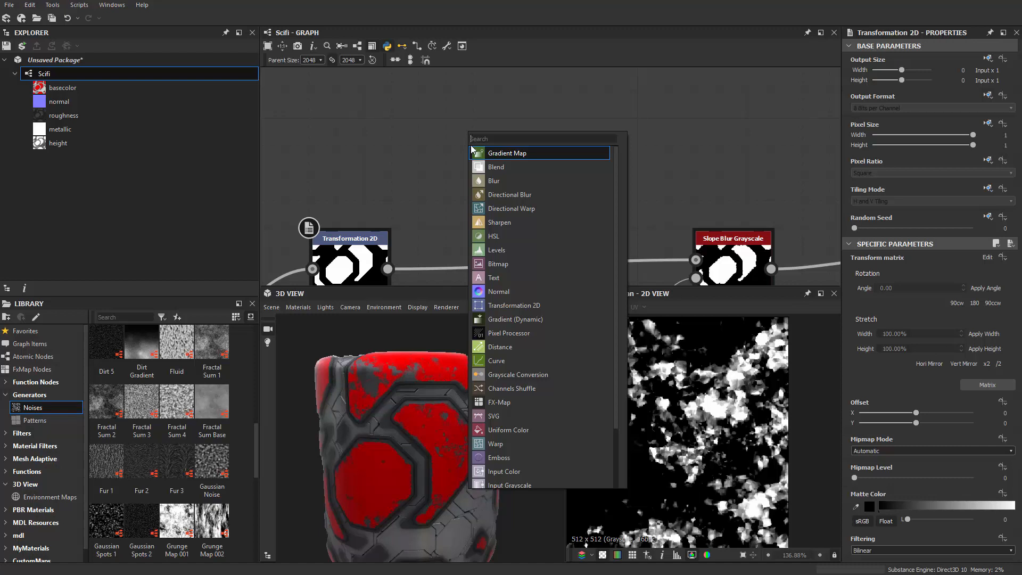
{"action": "type", "text": "fol"}
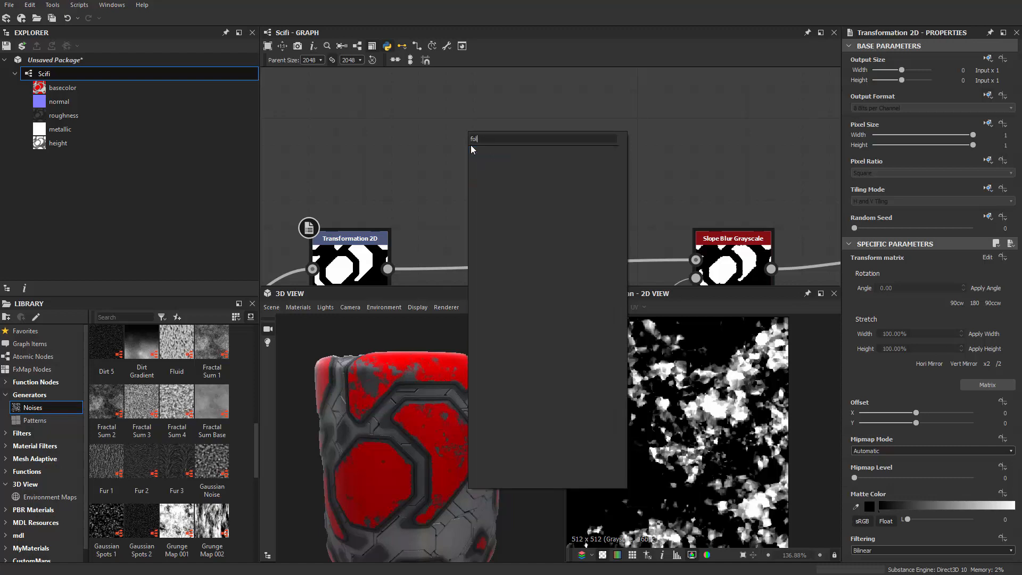
{"action": "key", "text": "BackSpace"}
{"action": "key", "text": "BackSpace"}
{"action": "type", "text": "loodf"}
{"action": "key", "text": "BackSpace"}
{"action": "left_click", "coordinate": [521, 152]}
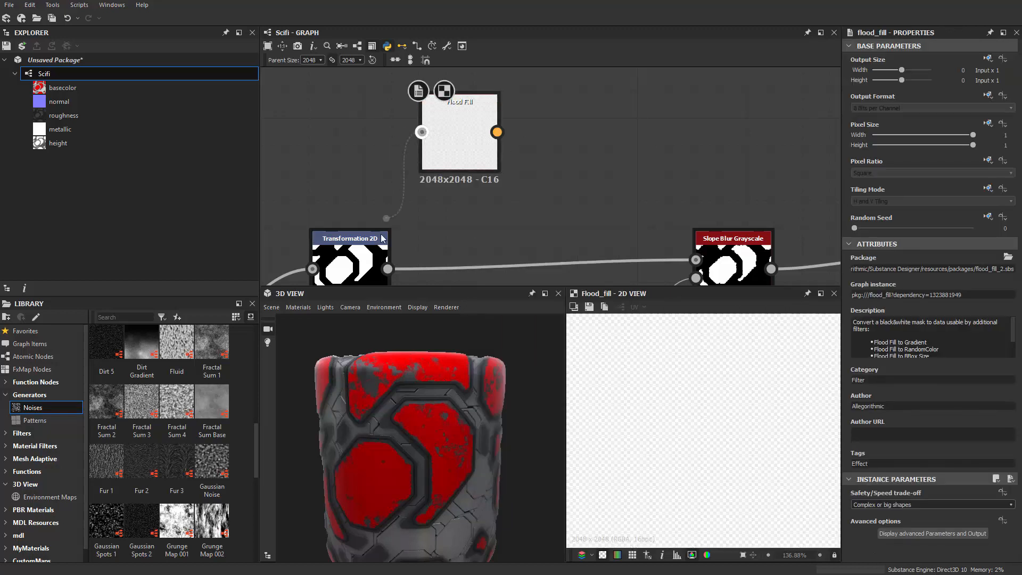
Add a Flood Fill to Random Grayscale node connected to the Flood Fill output.
{"action": "scroll", "coordinate": [474, 202], "scroll_direction": "up", "scroll_amount": 2}
{"action": "key", "text": "space"}
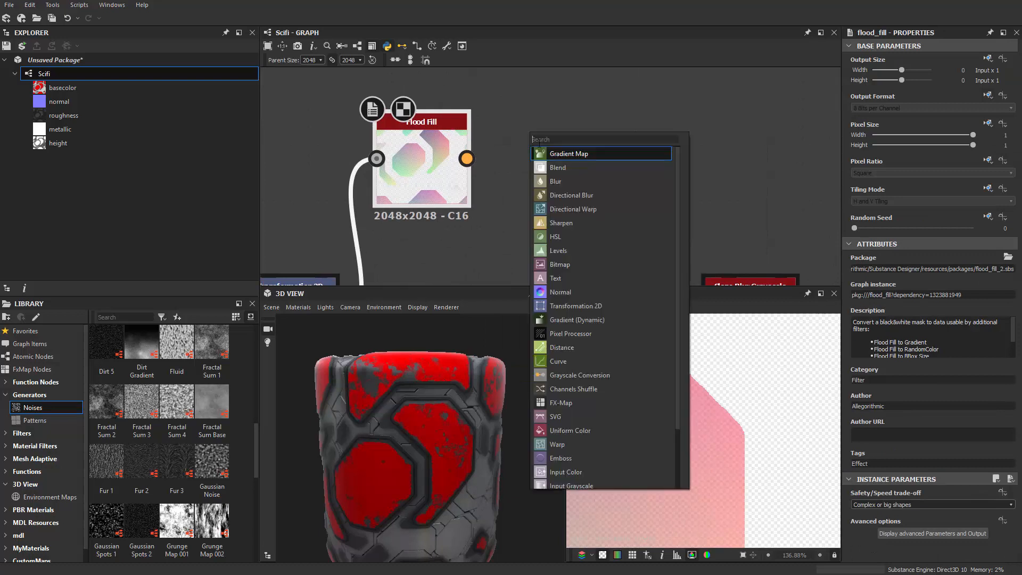
{"action": "type", "text": "f"}
{"action": "key", "text": "Escape"}
{"action": "key", "text": "space"}
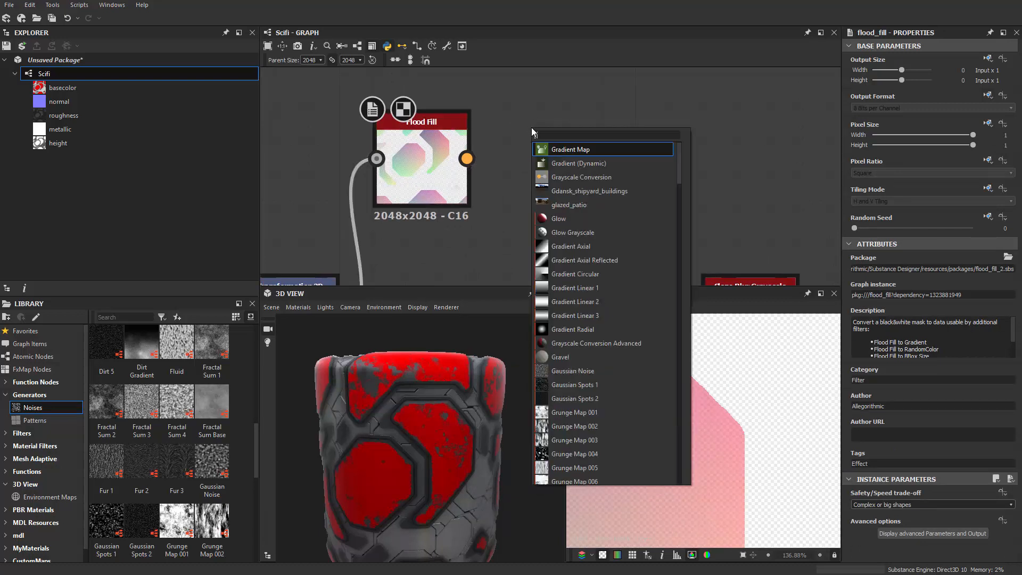
{"action": "type", "text": "flo"}
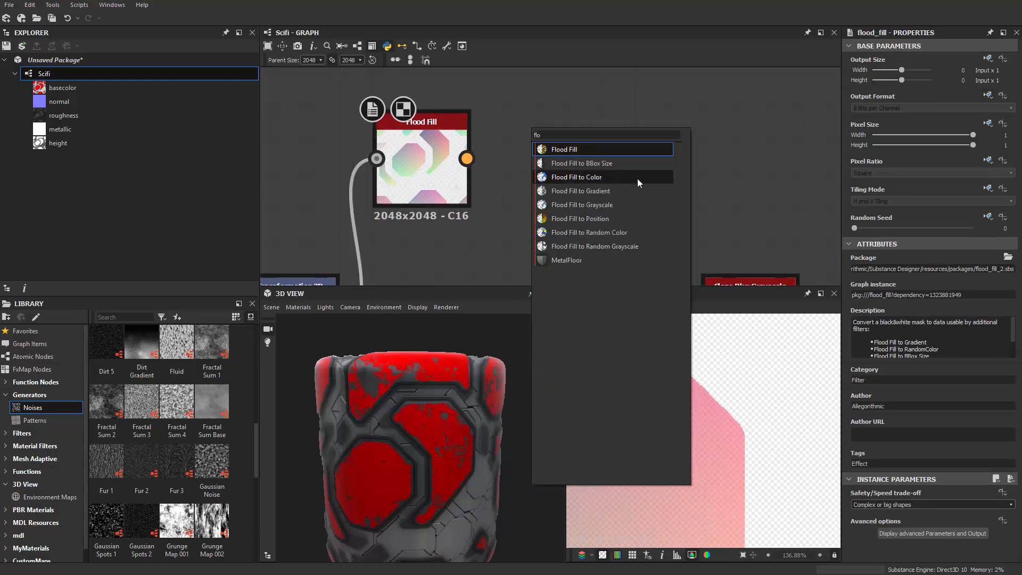
{"action": "left_click", "coordinate": [622, 246]}
Add a Histogram Scan node connected to the Flood Fill to Random Grayscale output.
{"action": "scroll", "coordinate": [554, 194], "scroll_direction": "down", "scroll_amount": 1}
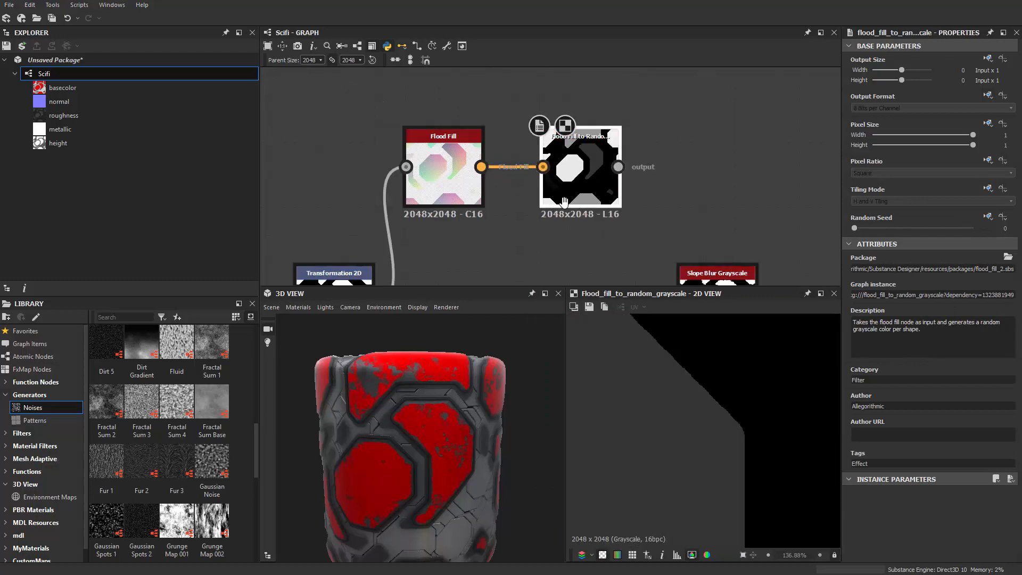
{"action": "middle_click_drag", "start_coordinate": [697, 122], "coordinate": [549, 137]}
{"action": "left_click", "coordinate": [548, 137]}
{"action": "key", "text": "space"}
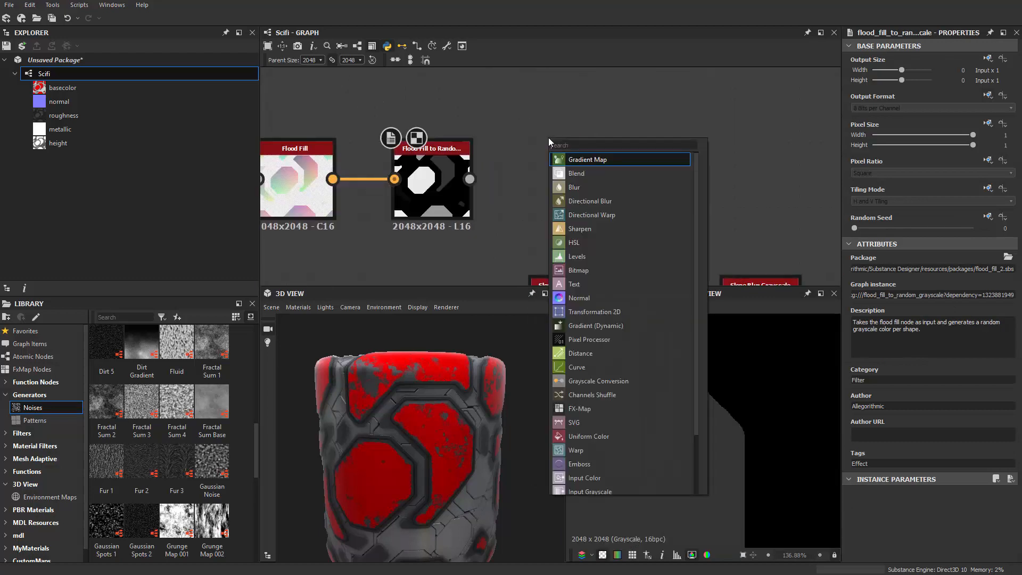
{"action": "type", "text": "hist"}
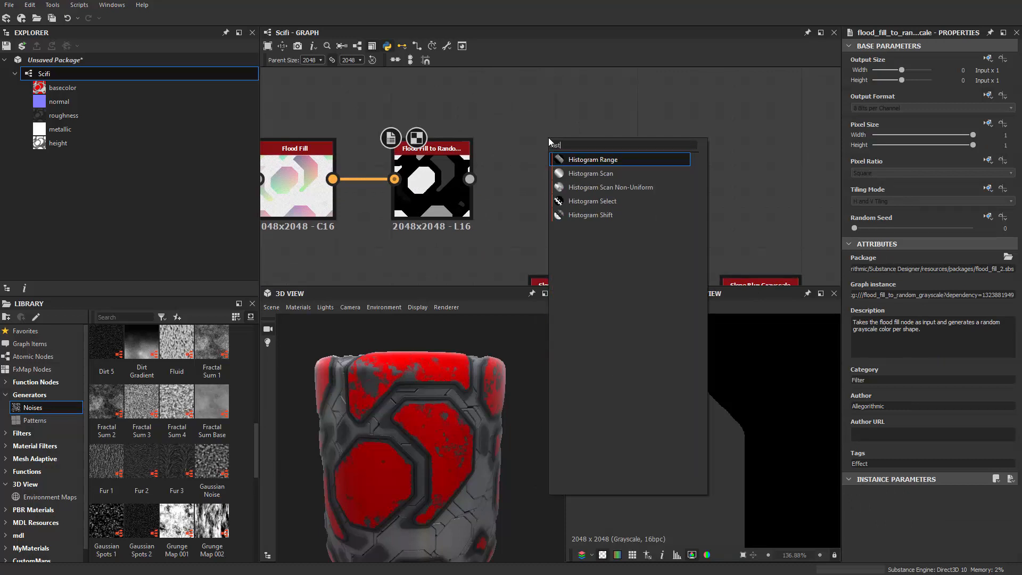
{"action": "left_click", "coordinate": [590, 176]}
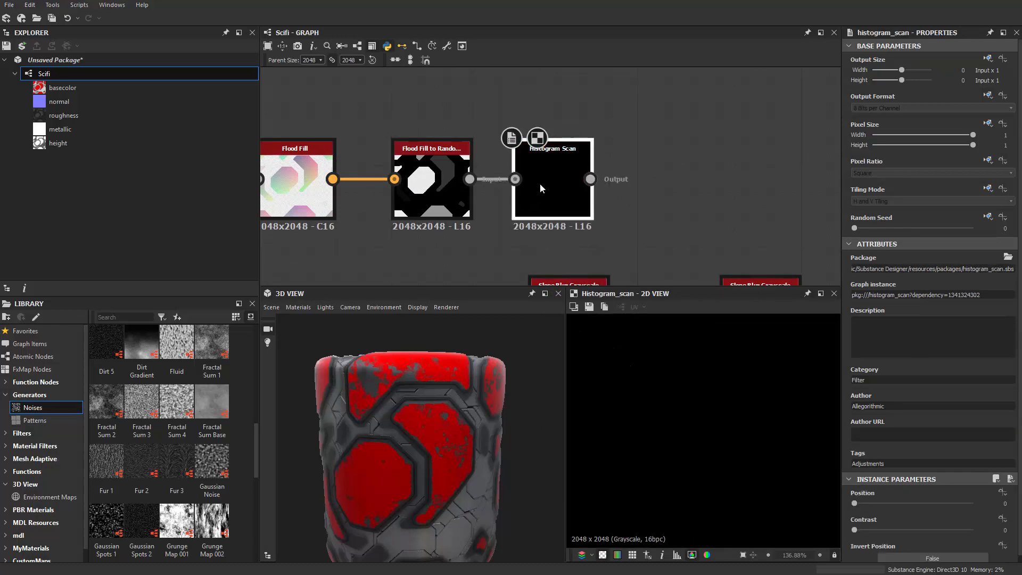
Set the Histogram Scan's Position to 0.66 and its Contrast to 1.
{"action": "left_click_drag", "start_coordinate": [864, 504], "coordinate": [939, 512]}
{"action": "scroll", "coordinate": [734, 456], "scroll_direction": "down", "scroll_amount": 10}
{"action": "scroll", "coordinate": [699, 186], "scroll_direction": "down", "scroll_amount": 3}
Enable the user-defined Base Color map input on the red Base Material node.
{"action": "middle_click_drag", "start_coordinate": [691, 168], "coordinate": [563, 243]}
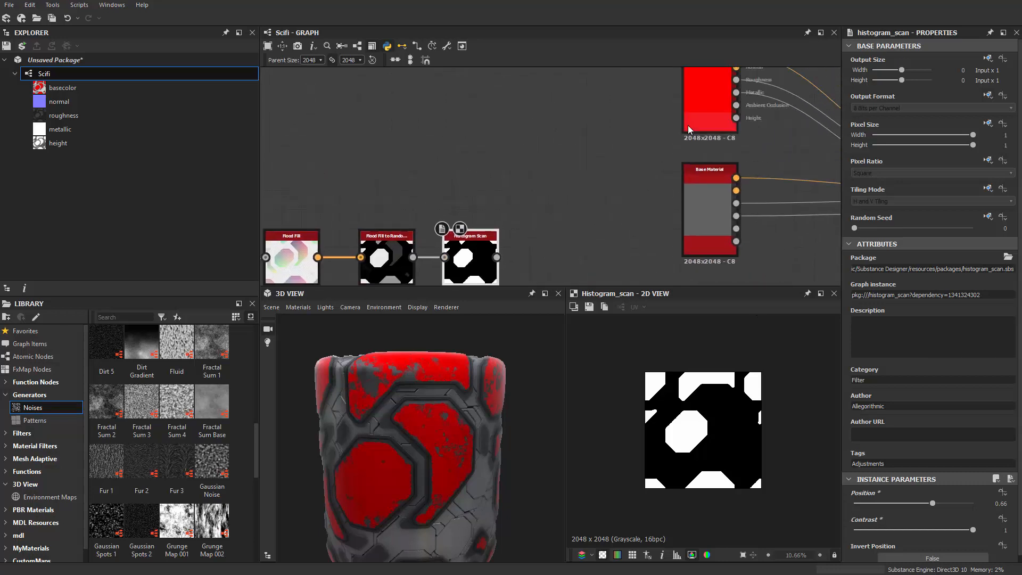
{"action": "middle_click_drag", "start_coordinate": [587, 150], "coordinate": [641, 183]}
{"action": "scroll", "coordinate": [676, 168], "scroll_direction": "up", "scroll_amount": 3}
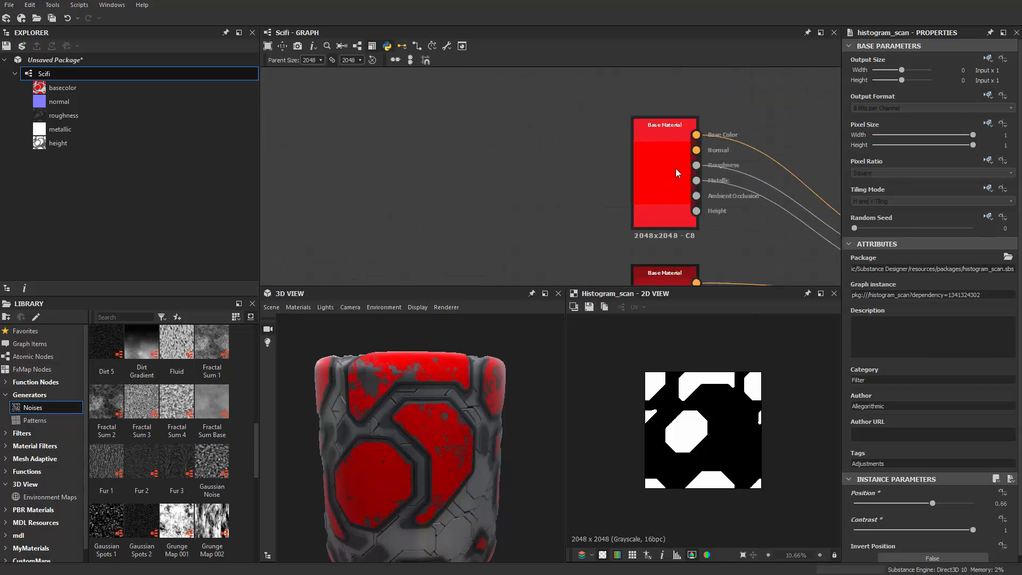
{"action": "left_click", "coordinate": [647, 171]}
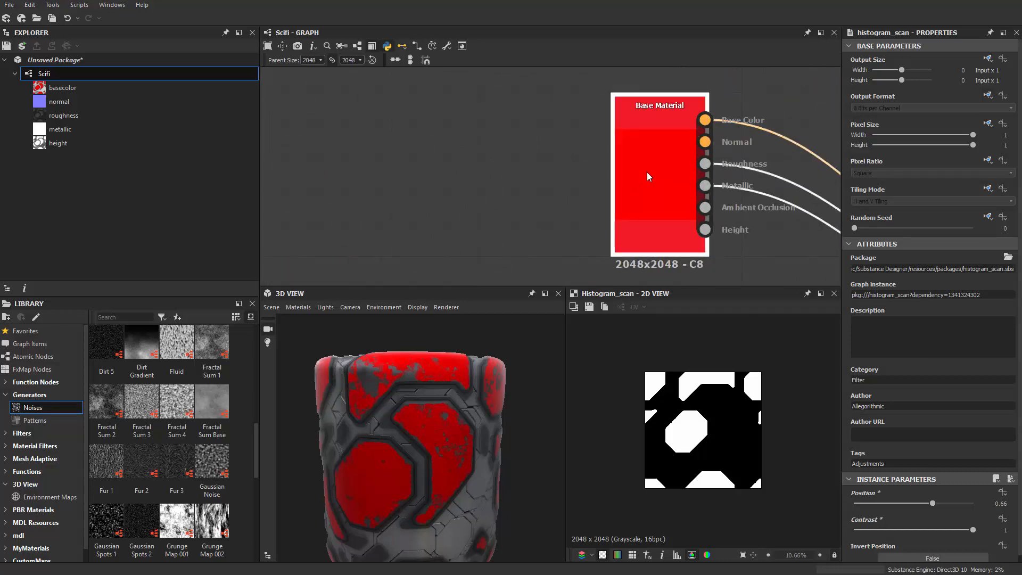
{"action": "scroll", "coordinate": [586, 181], "scroll_direction": "down", "scroll_amount": 2}
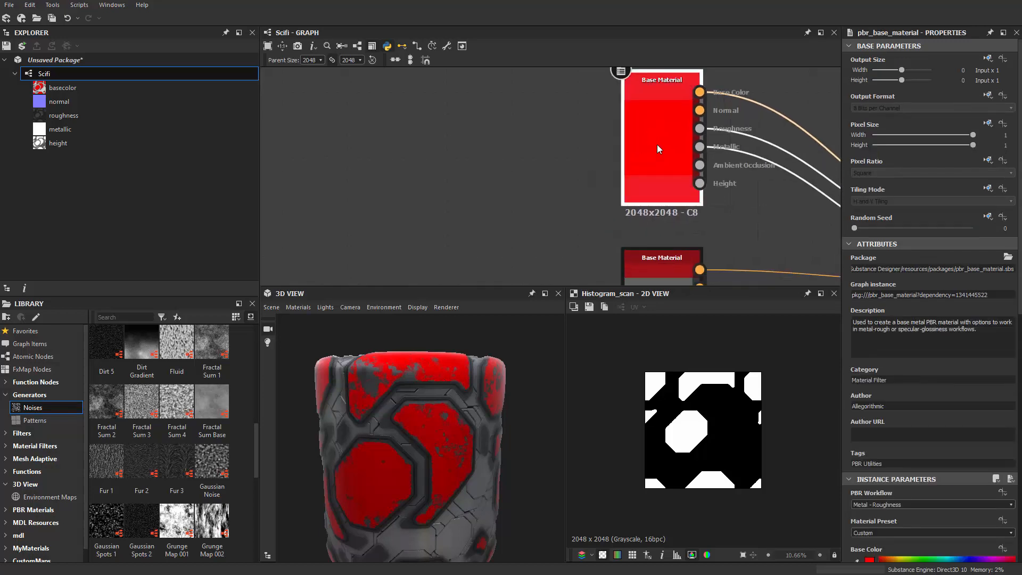
{"action": "scroll", "coordinate": [943, 495], "scroll_direction": "down", "scroll_amount": 10}
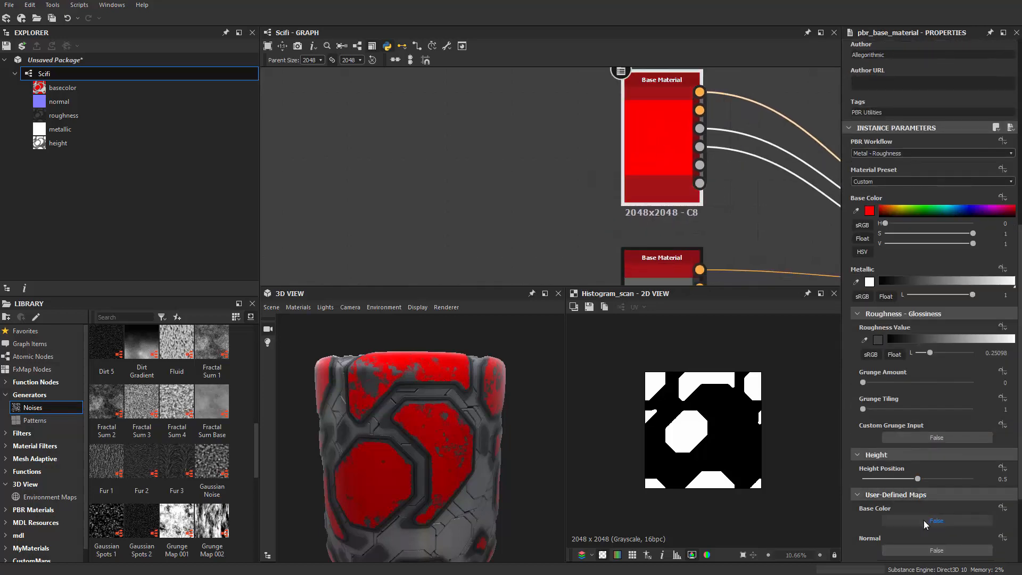
{"action": "scroll", "coordinate": [924, 524], "scroll_direction": "down", "scroll_amount": 1}
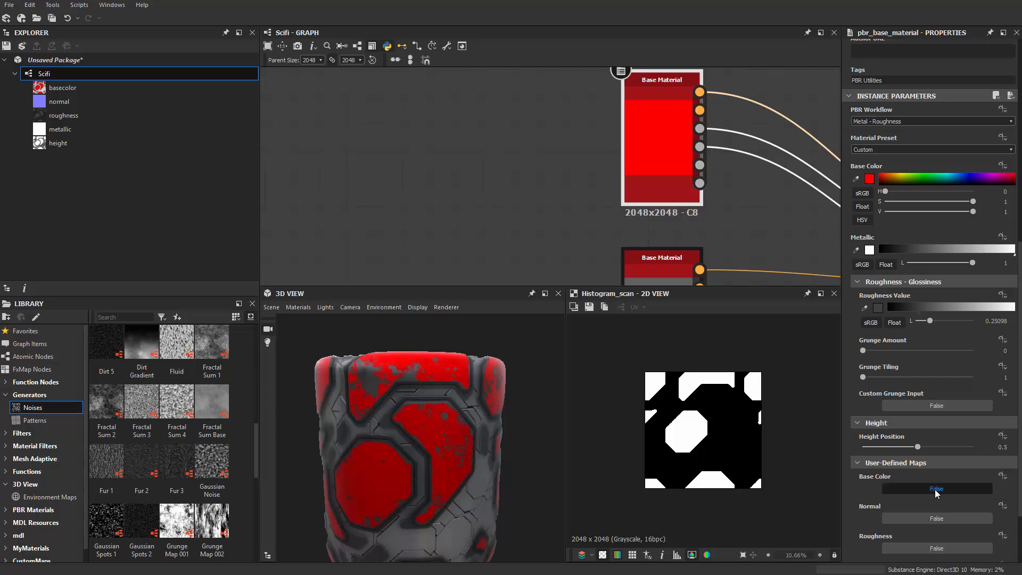
{"action": "left_click", "coordinate": [937, 489]}
Add a Blend node and connect its output to the Base Color input of the upper Base Material.
{"action": "scroll", "coordinate": [666, 235], "scroll_direction": "up", "scroll_amount": 3}
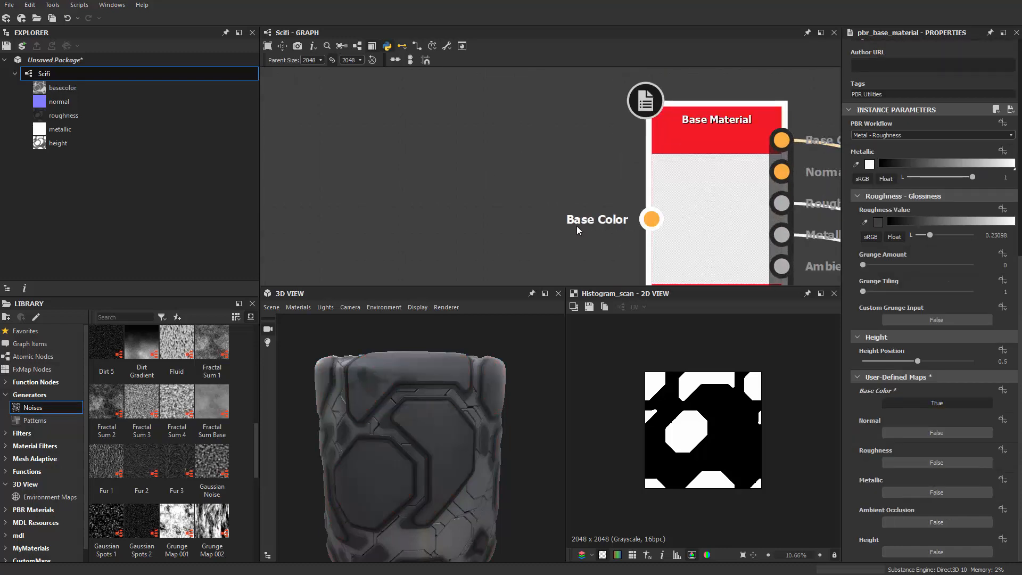
{"action": "scroll", "coordinate": [569, 197], "scroll_direction": "down", "scroll_amount": 3}
{"action": "key", "text": "space"}
{"action": "left_click", "coordinate": [618, 220]}
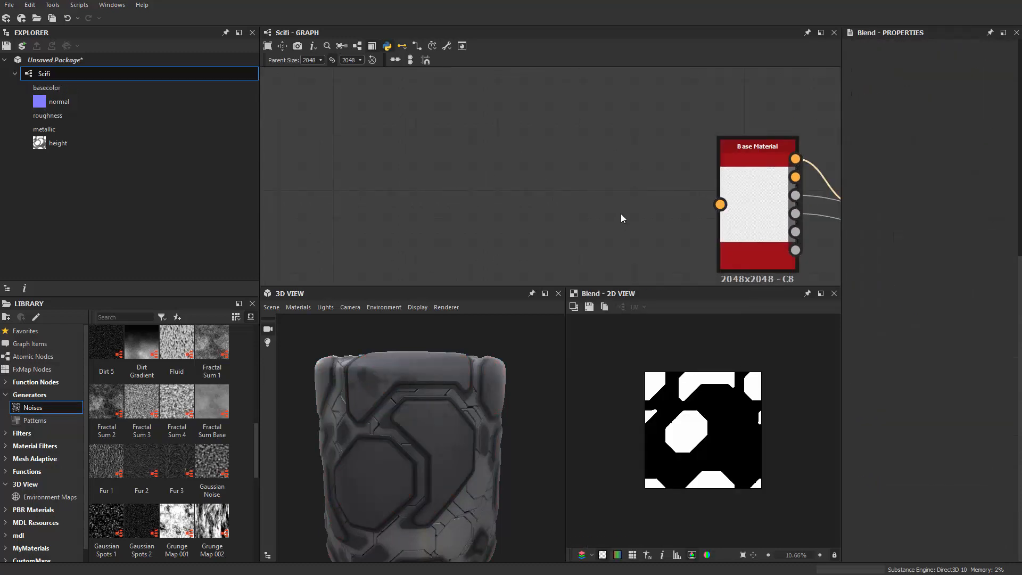
{"action": "scroll", "coordinate": [629, 216], "scroll_direction": "down", "scroll_amount": 4}
{"action": "key", "text": "ctrl+z"}
{"action": "scroll", "coordinate": [612, 192], "scroll_direction": "up", "scroll_amount": 2}
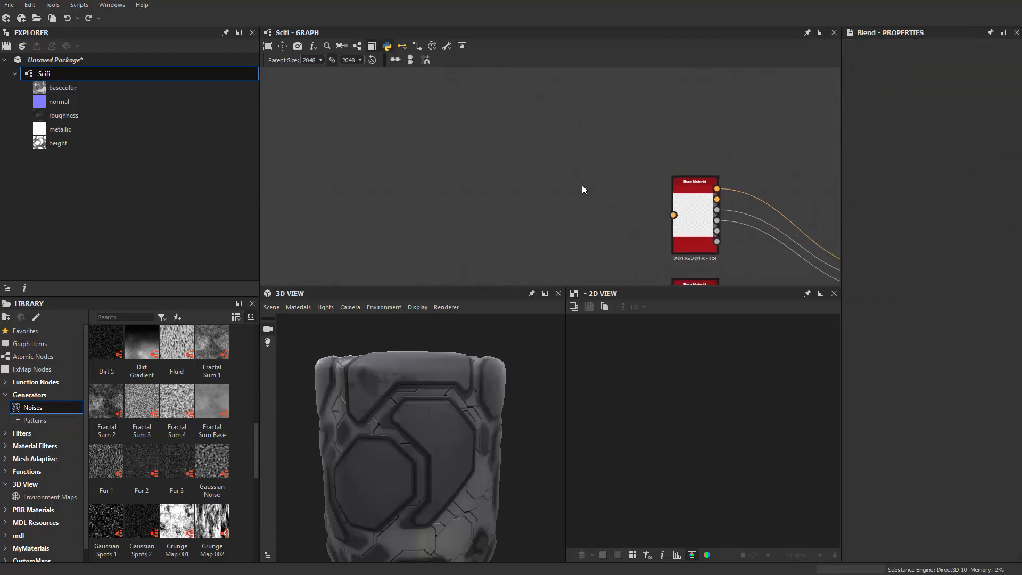
{"action": "key", "text": "space"}
{"action": "key", "text": "Escape"}
{"action": "key", "text": "ctrl+y"}
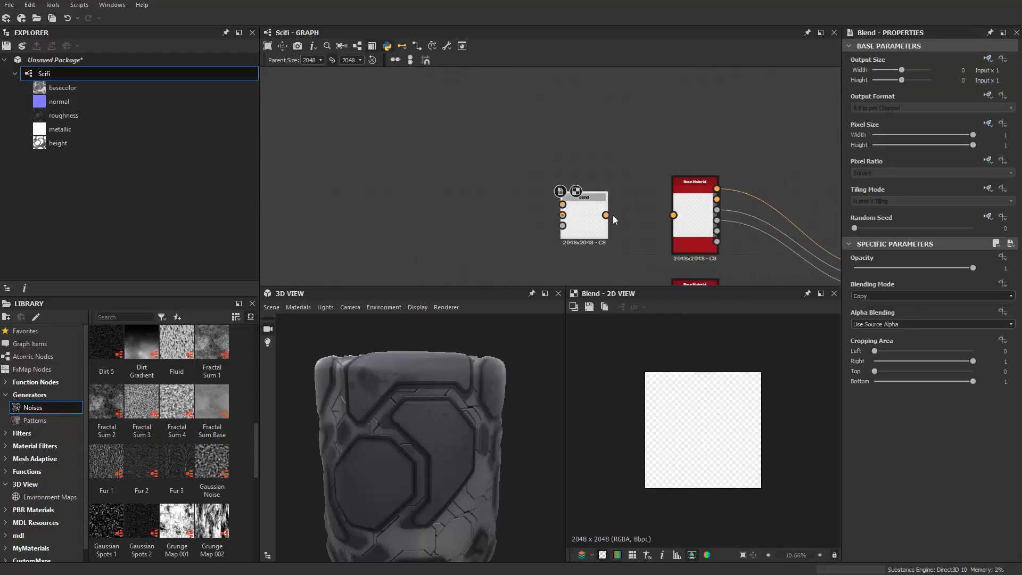
{"action": "middle_click_drag", "start_coordinate": [433, 167], "coordinate": [505, 144]}
Add a Uniform Color node beside the Blend node and place a duplicate of it below.
{"action": "left_click", "coordinate": [506, 144]}
{"action": "key", "text": "space"}
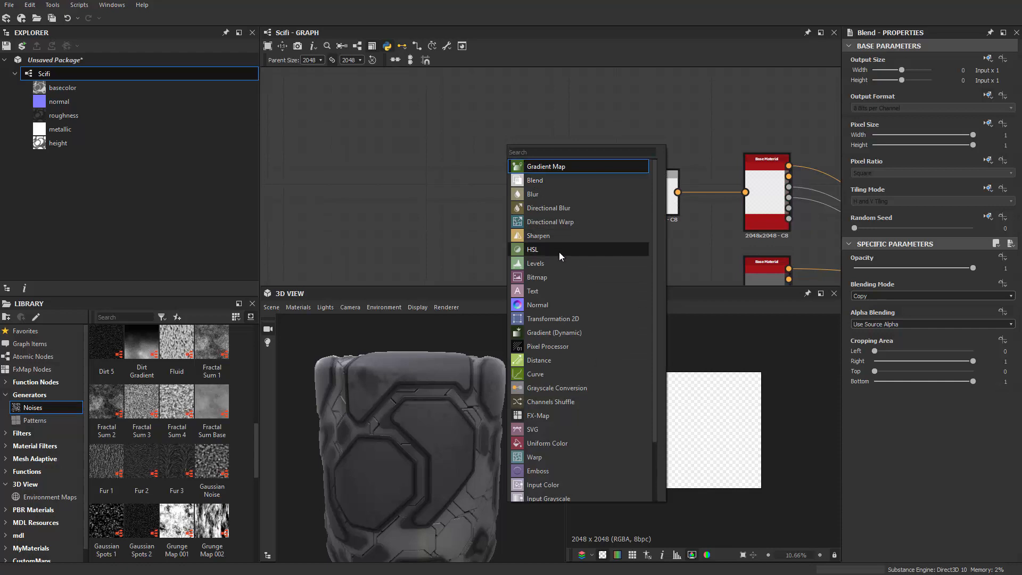
{"action": "type", "text": "u"}
{"action": "left_click", "coordinate": [546, 167]}
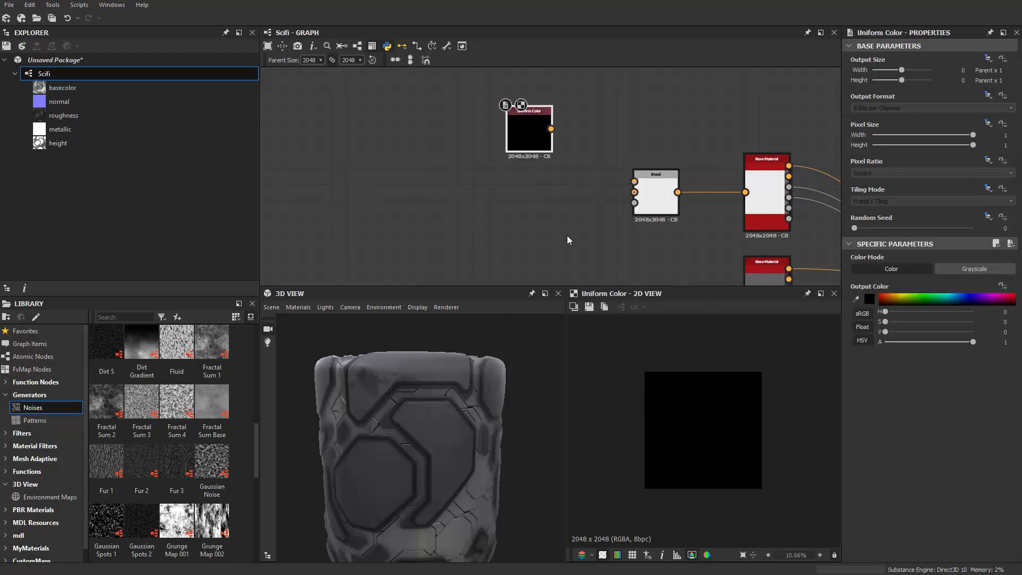
{"action": "key", "text": "ctrl+d"}
{"action": "left_click_drag", "start_coordinate": [555, 195], "coordinate": [532, 244]}
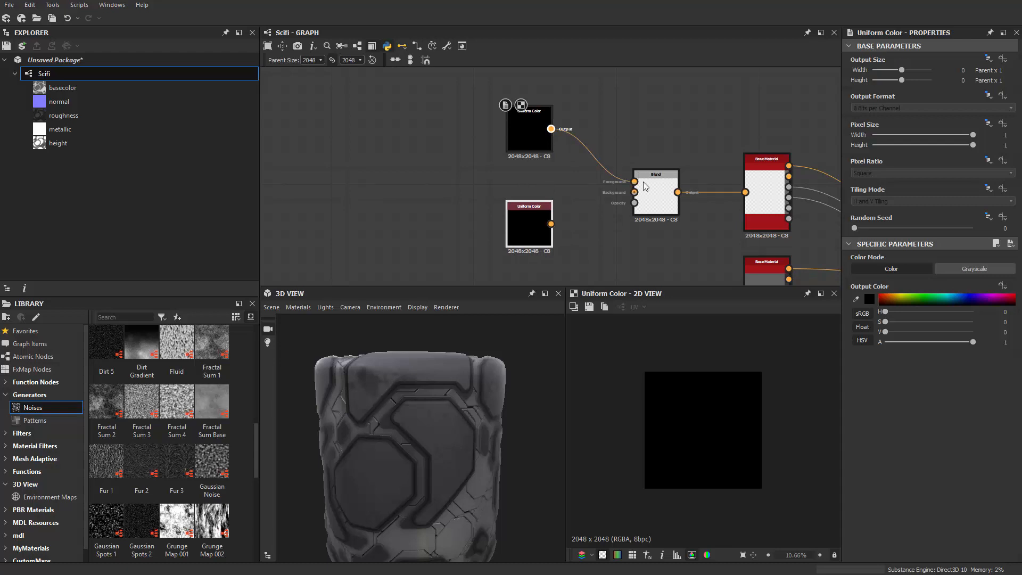
Connect the two Uniform Color nodes to the Blend's Foreground and Background inputs and the Histogram Scan output to its Opacity.
{"action": "left_click_drag", "start_coordinate": [635, 192], "coordinate": [552, 224]}
{"action": "scroll", "coordinate": [630, 254], "scroll_direction": "down", "scroll_amount": 2}
{"action": "middle_click_drag", "start_coordinate": [630, 254], "coordinate": [624, 184]}
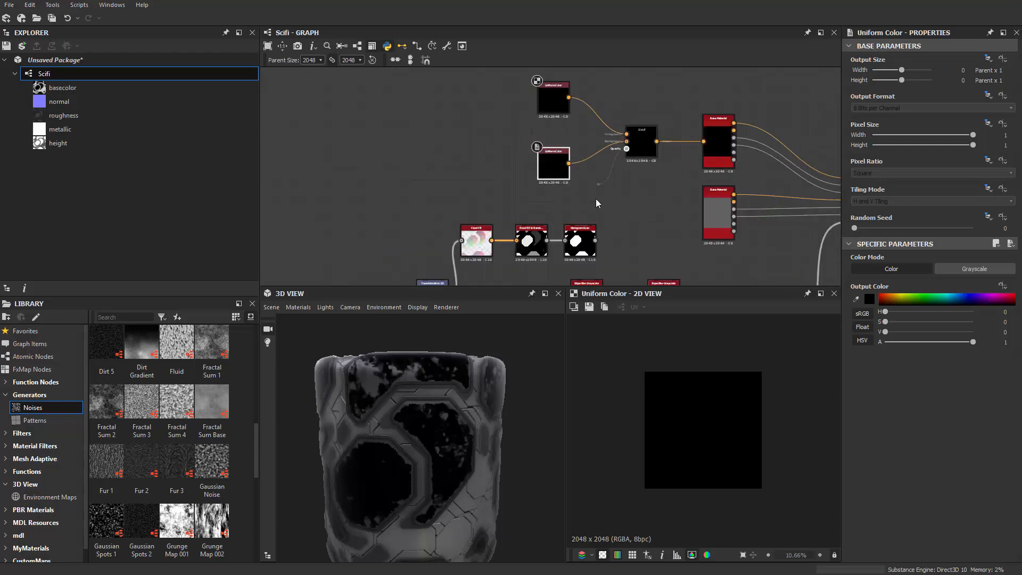
{"action": "scroll", "coordinate": [593, 242], "scroll_direction": "up", "scroll_amount": 3}
Set the foreground Uniform Color to pure red, #ffff0000.
{"action": "left_click", "coordinate": [551, 104]}
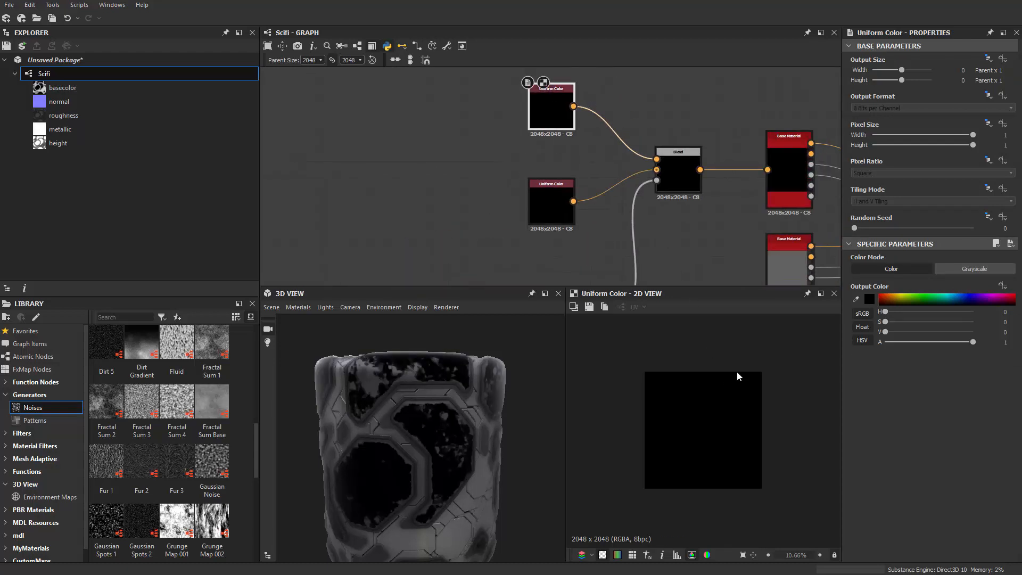
{"action": "left_click", "coordinate": [856, 300]}
{"action": "left_click_drag", "start_coordinate": [686, 207], "coordinate": [765, 209]}
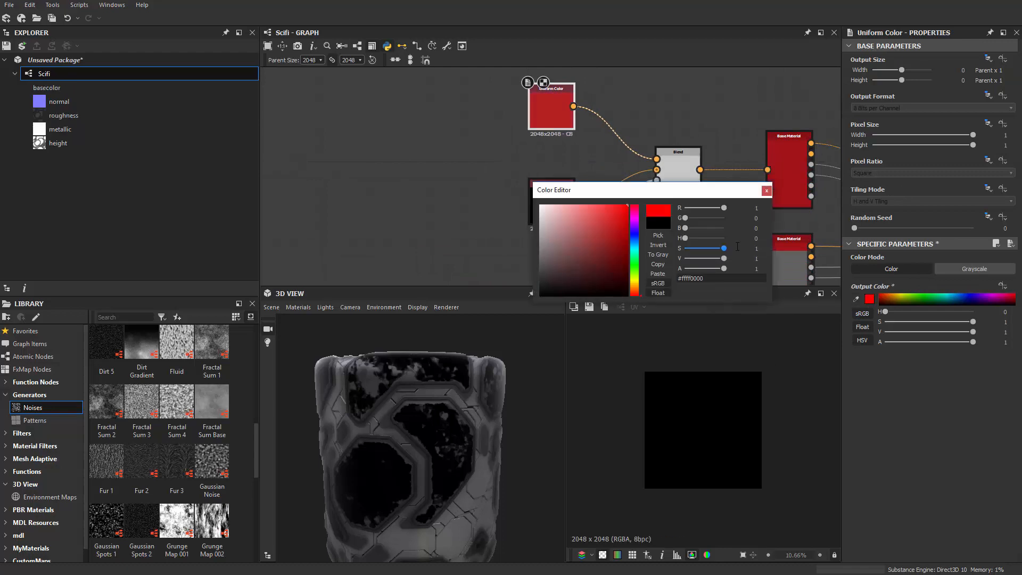
{"action": "left_click_drag", "start_coordinate": [519, 362], "coordinate": [373, 468]}
{"action": "left_click", "coordinate": [767, 190]}
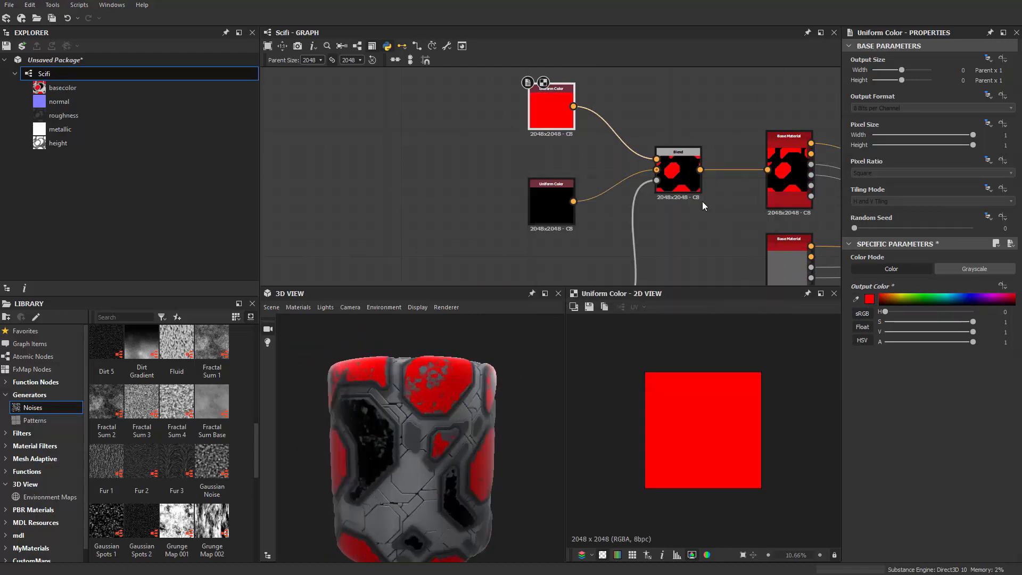
Set the background Uniform Color to a medium gray, #ff9a9a9a.
{"action": "left_click", "coordinate": [551, 208]}
{"action": "left_click", "coordinate": [869, 300]}
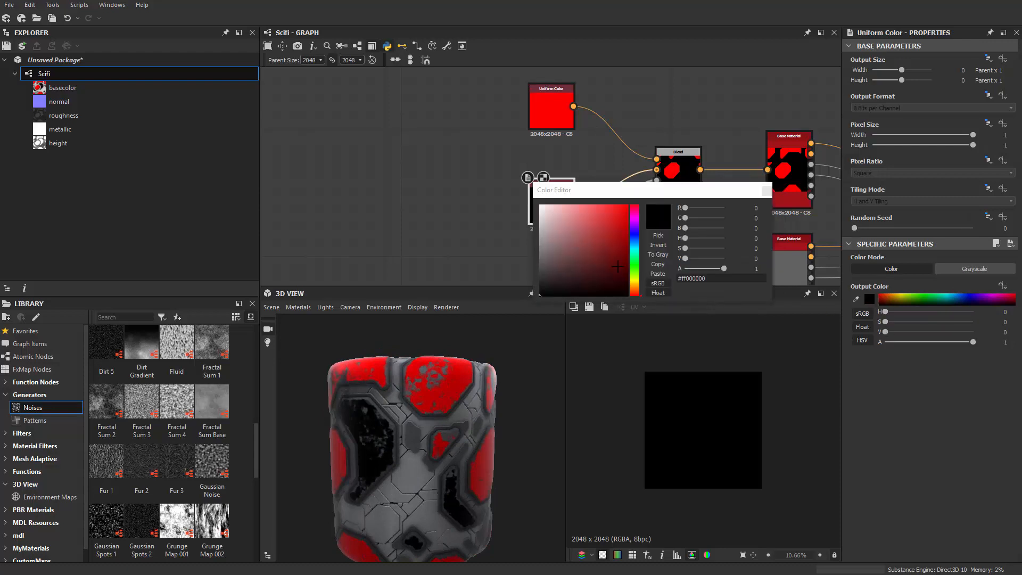
{"action": "left_click_drag", "start_coordinate": [618, 266], "coordinate": [536, 270]}
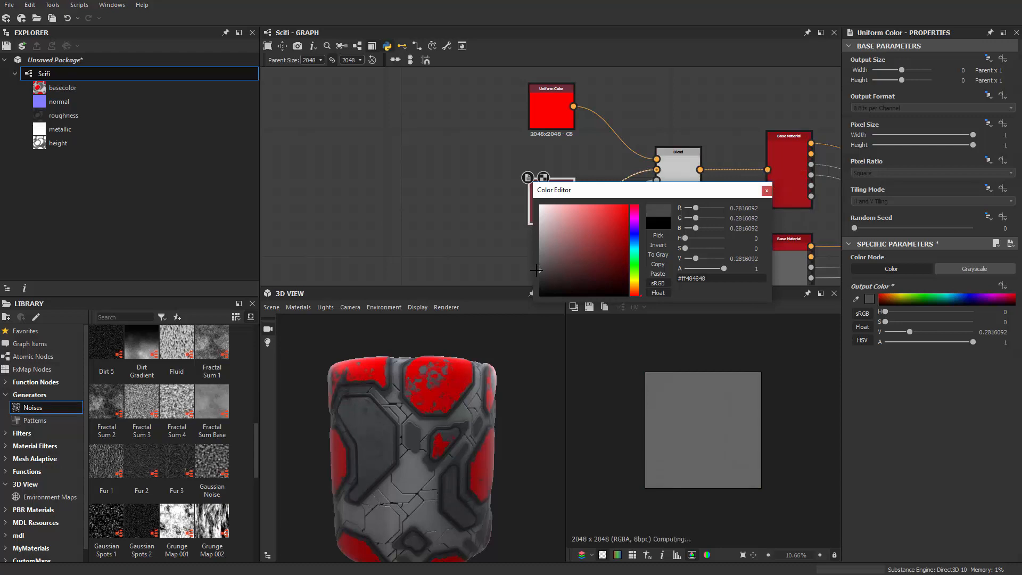
{"action": "left_click_drag", "start_coordinate": [537, 277], "coordinate": [524, 241]}
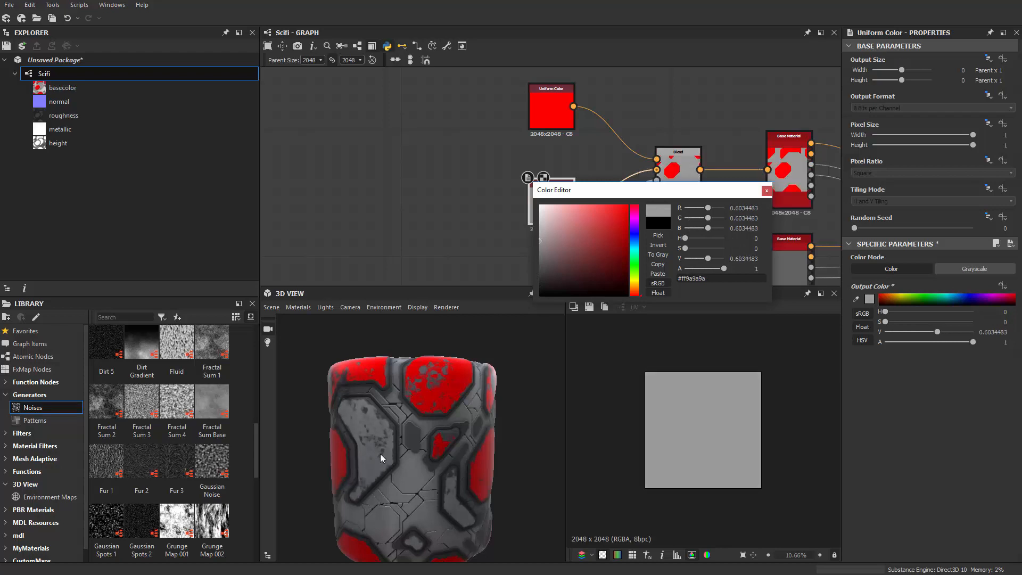
{"action": "scroll", "coordinate": [359, 495], "scroll_direction": "up", "scroll_amount": 3}
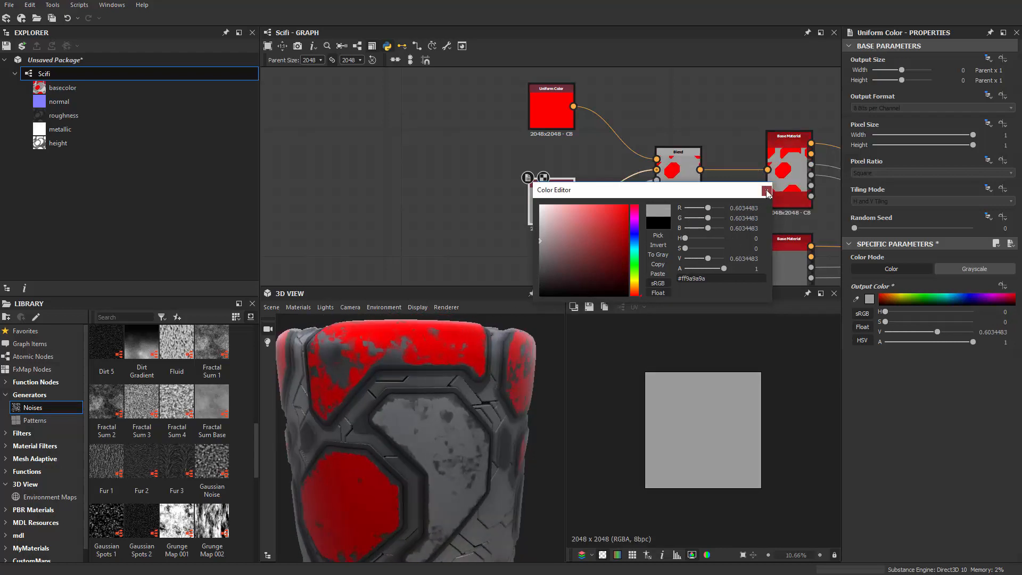
{"action": "left_click", "coordinate": [767, 191]}
Try muted reds and blue for the foreground Uniform Color, settling on a muted teal, #ff3d9989.
{"action": "left_click", "coordinate": [551, 116]}
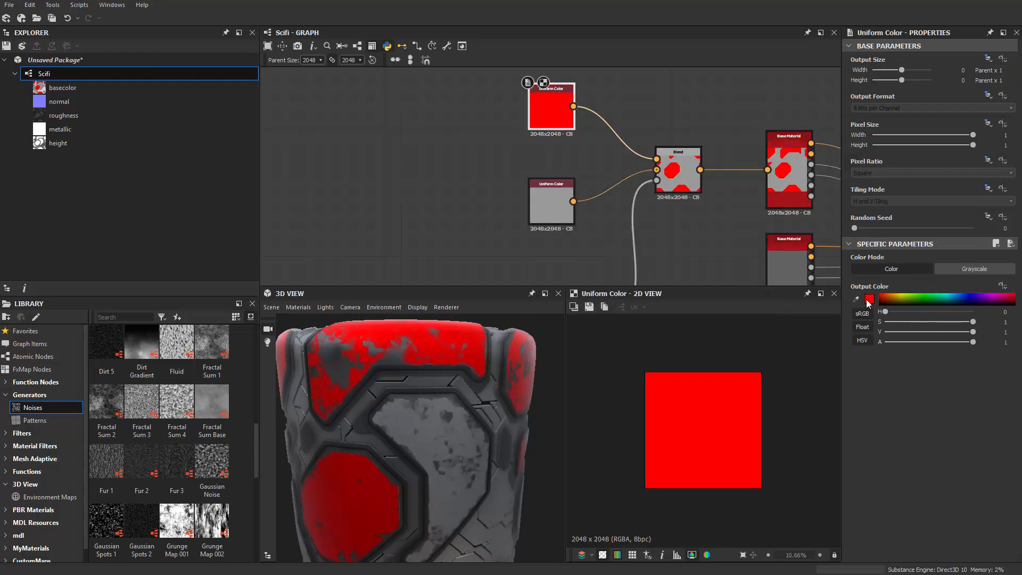
{"action": "left_click", "coordinate": [869, 301]}
{"action": "left_click", "coordinate": [560, 220]}
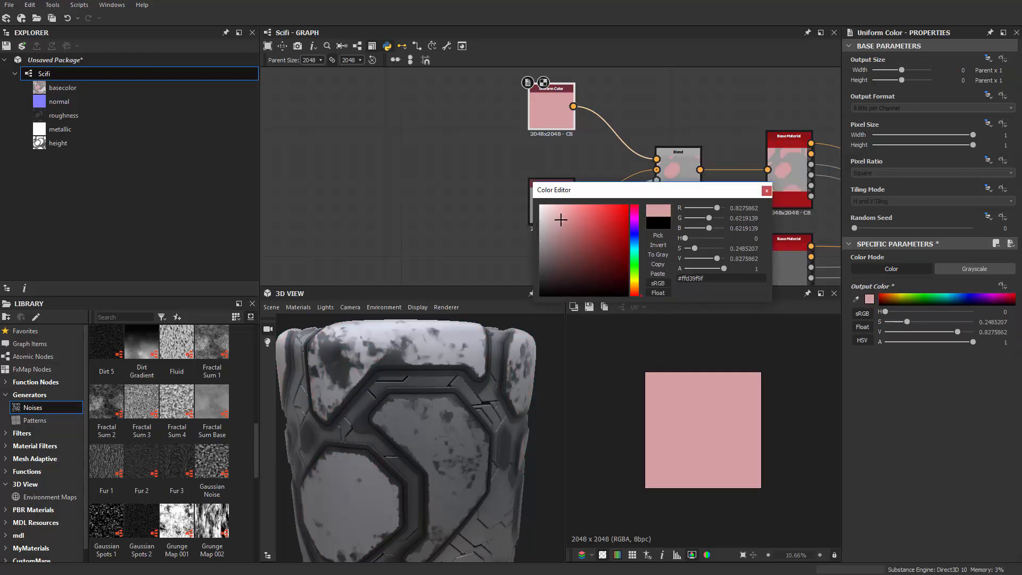
{"action": "left_click", "coordinate": [612, 256]}
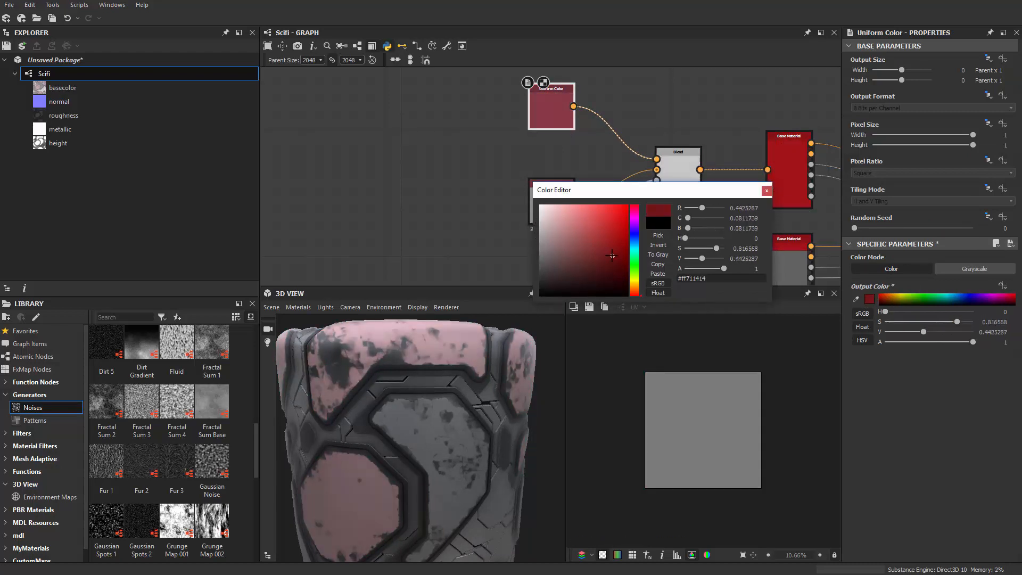
{"action": "left_click", "coordinate": [619, 227]}
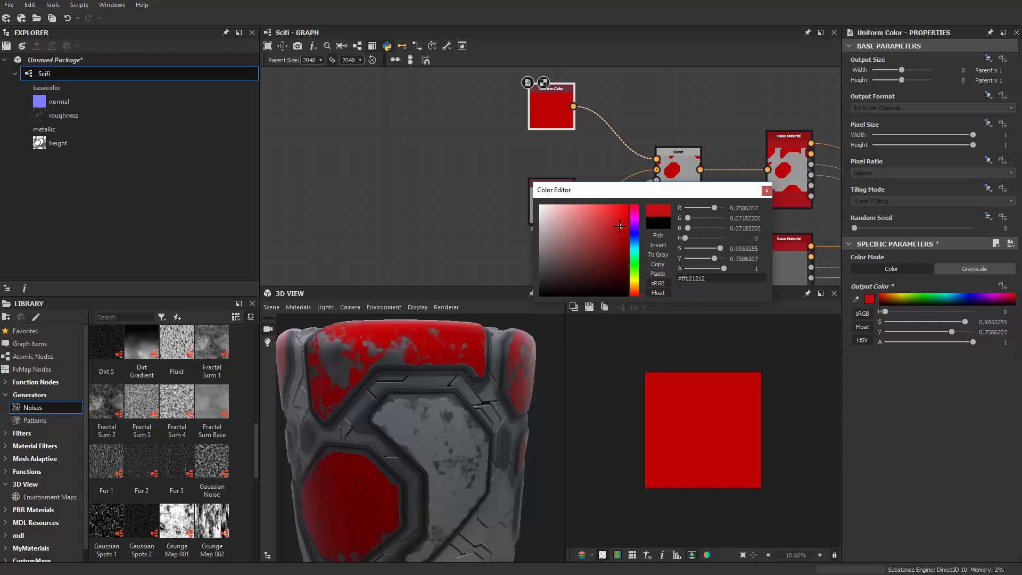
{"action": "left_click", "coordinate": [604, 228]}
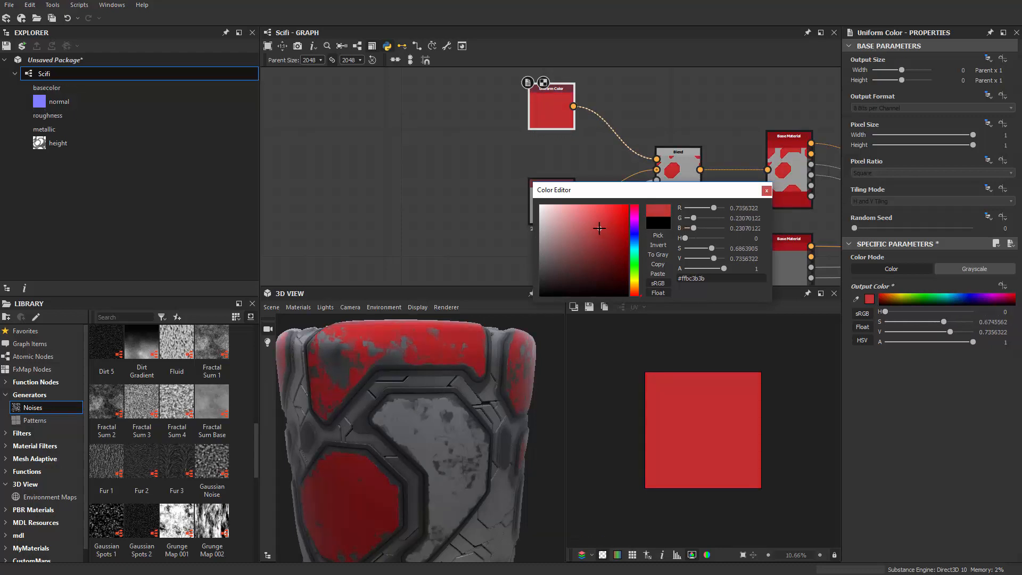
{"action": "left_click", "coordinate": [604, 229]}
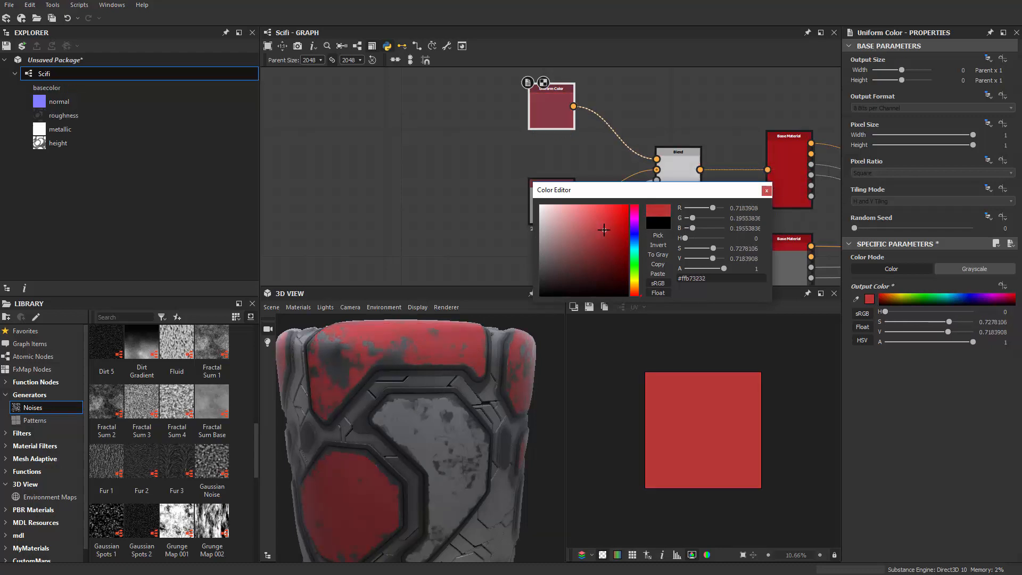
{"action": "left_click", "coordinate": [609, 230]}
{"action": "left_click", "coordinate": [636, 236]}
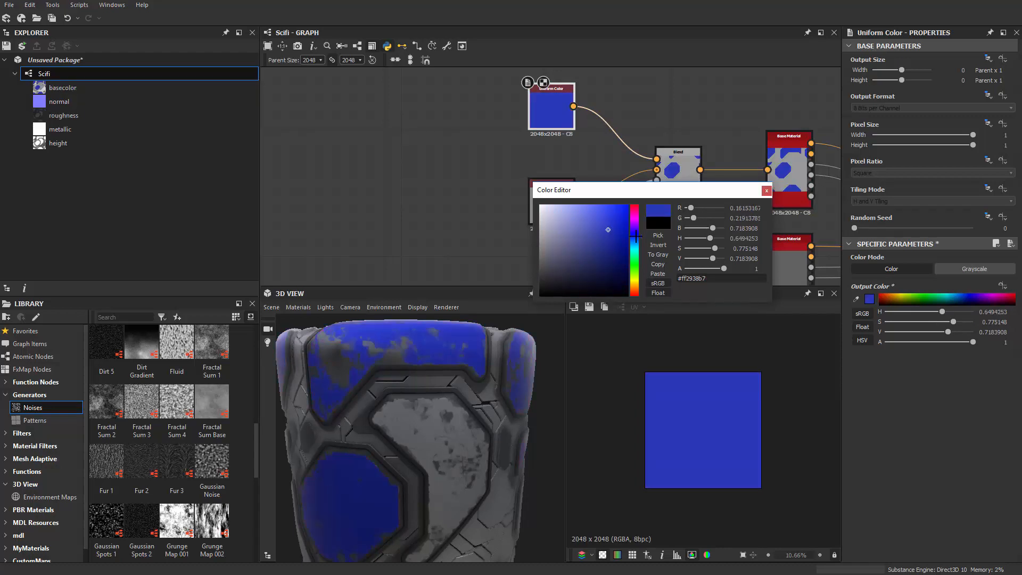
{"action": "left_click", "coordinate": [636, 252]}
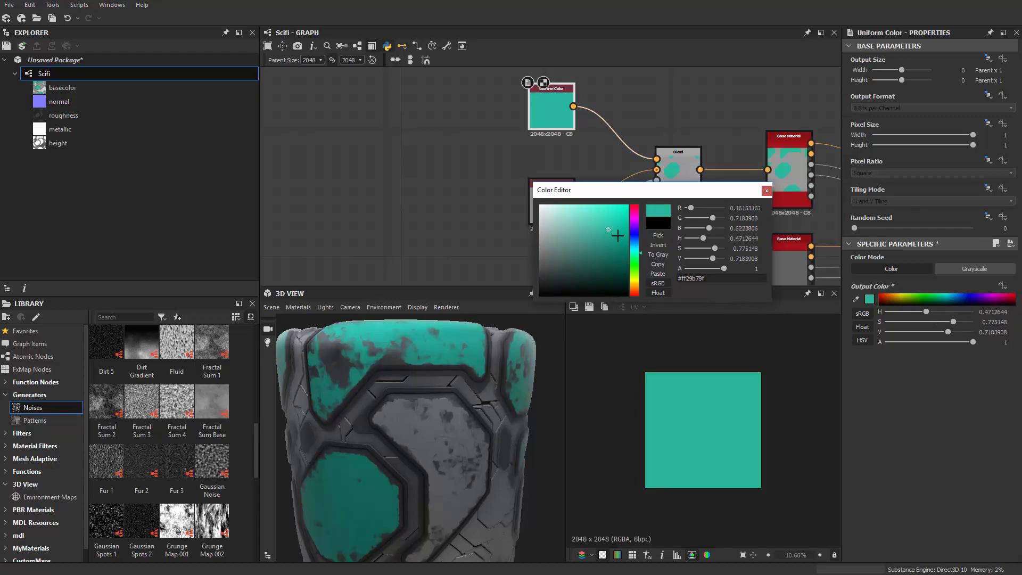
{"action": "left_click", "coordinate": [593, 241]}
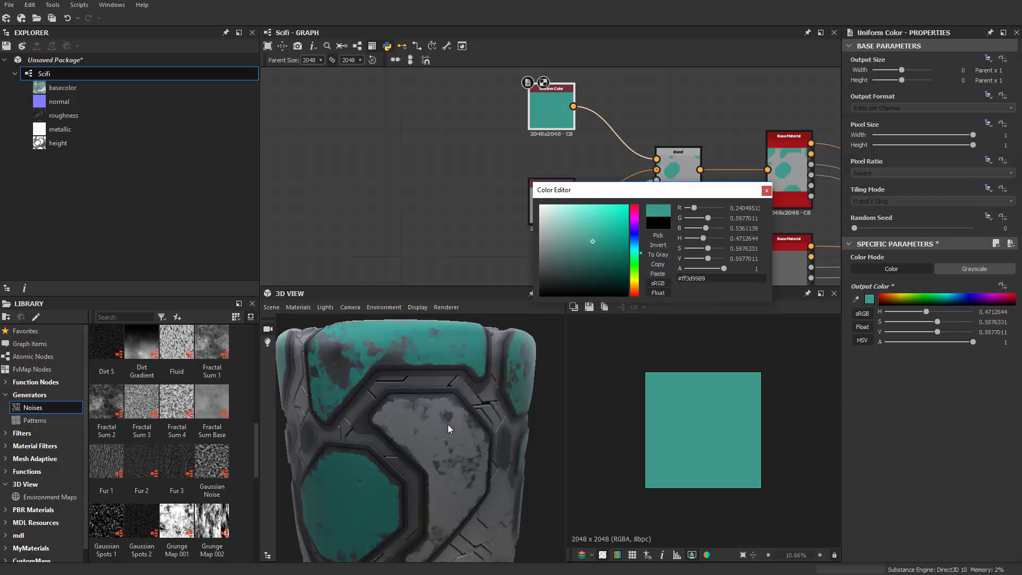
{"action": "scroll", "coordinate": [449, 425], "scroll_direction": "down", "scroll_amount": 5}
{"action": "left_click_drag", "start_coordinate": [406, 479], "coordinate": [429, 463]}
{"action": "middle_click_drag", "start_coordinate": [437, 268], "coordinate": [490, 172]}
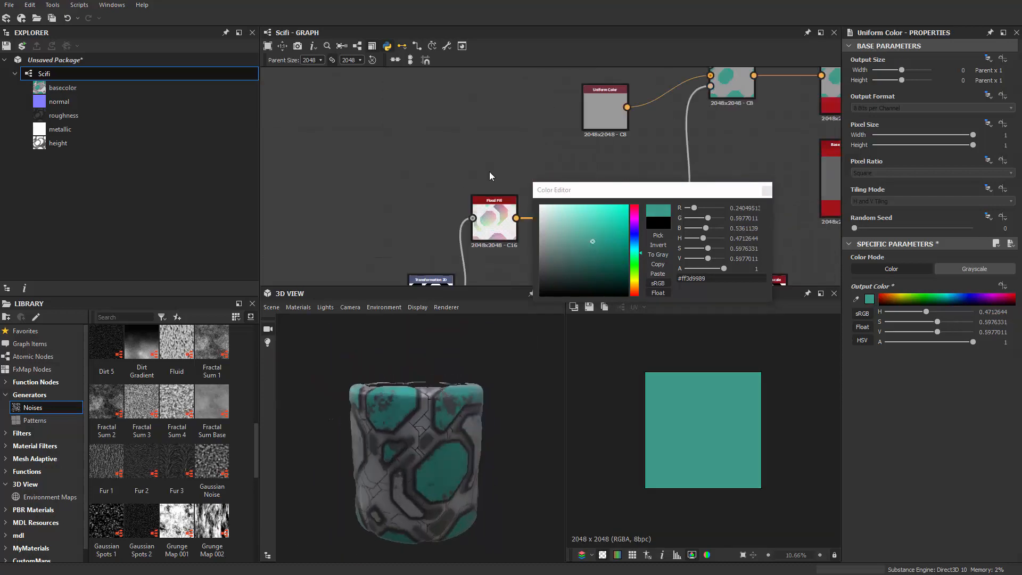
{"action": "left_click", "coordinate": [768, 192]}
Vary the Histogram Scan's Position to change which panels are colored, ending at 0.45.
{"action": "scroll", "coordinate": [507, 102], "scroll_direction": "up", "scroll_amount": 1}
{"action": "middle_click_drag", "start_coordinate": [507, 103], "coordinate": [452, 80]}
{"action": "scroll", "coordinate": [516, 241], "scroll_direction": "up", "scroll_amount": 3}
{"action": "middle_click_drag", "start_coordinate": [516, 241], "coordinate": [479, 221]}
{"action": "double_click", "coordinate": [638, 217]}
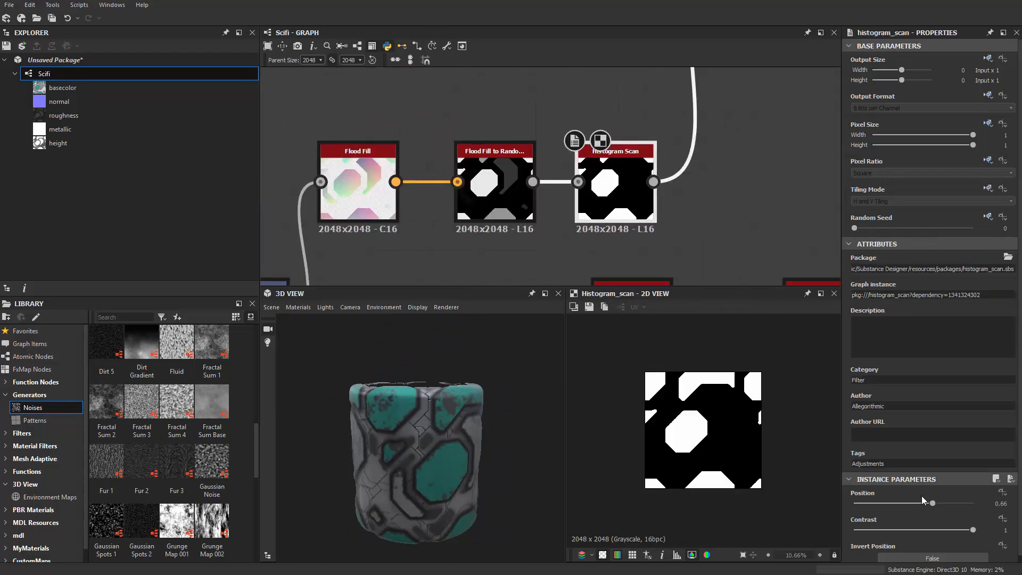
{"action": "left_click_drag", "start_coordinate": [874, 506], "coordinate": [859, 512]}
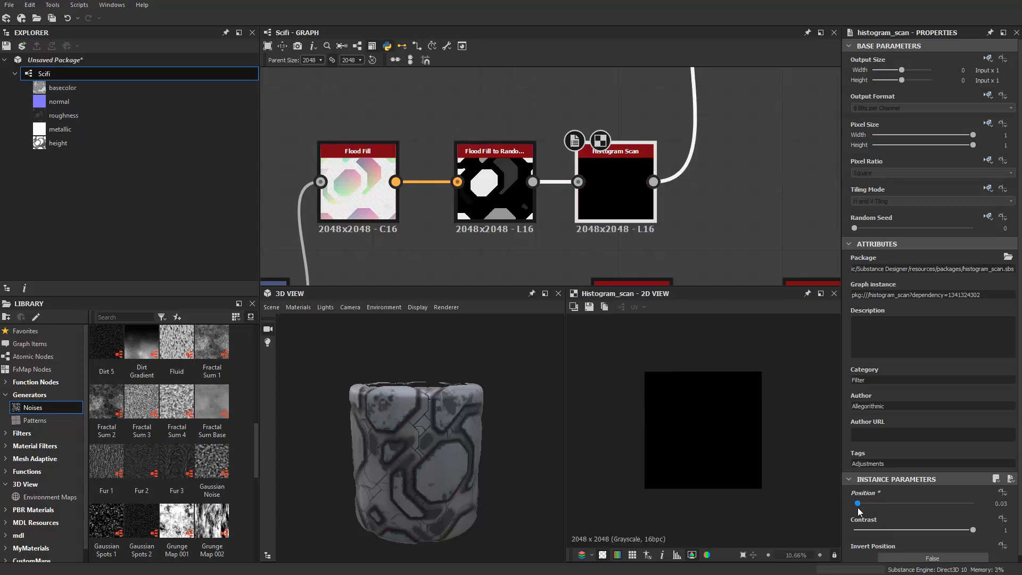
{"action": "left_click_drag", "start_coordinate": [964, 509], "coordinate": [909, 503]}
Inspect the teal paint wear and panel edges on the 3D model from close up and farther away.
{"action": "scroll", "coordinate": [433, 432], "scroll_direction": "down", "scroll_amount": 2}
{"action": "left_click_drag", "start_coordinate": [434, 432], "coordinate": [356, 417]}
{"action": "scroll", "coordinate": [425, 491], "scroll_direction": "up", "scroll_amount": 4}
{"action": "scroll", "coordinate": [424, 487], "scroll_direction": "up", "scroll_amount": 3}
{"action": "scroll", "coordinate": [385, 447], "scroll_direction": "down", "scroll_amount": 4}
{"action": "scroll", "coordinate": [465, 468], "scroll_direction": "up", "scroll_amount": 5}
{"action": "scroll", "coordinate": [417, 461], "scroll_direction": "down", "scroll_amount": 6}
{"action": "scroll", "coordinate": [427, 450], "scroll_direction": "up", "scroll_amount": 6}
{"action": "scroll", "coordinate": [356, 418], "scroll_direction": "up", "scroll_amount": 3}
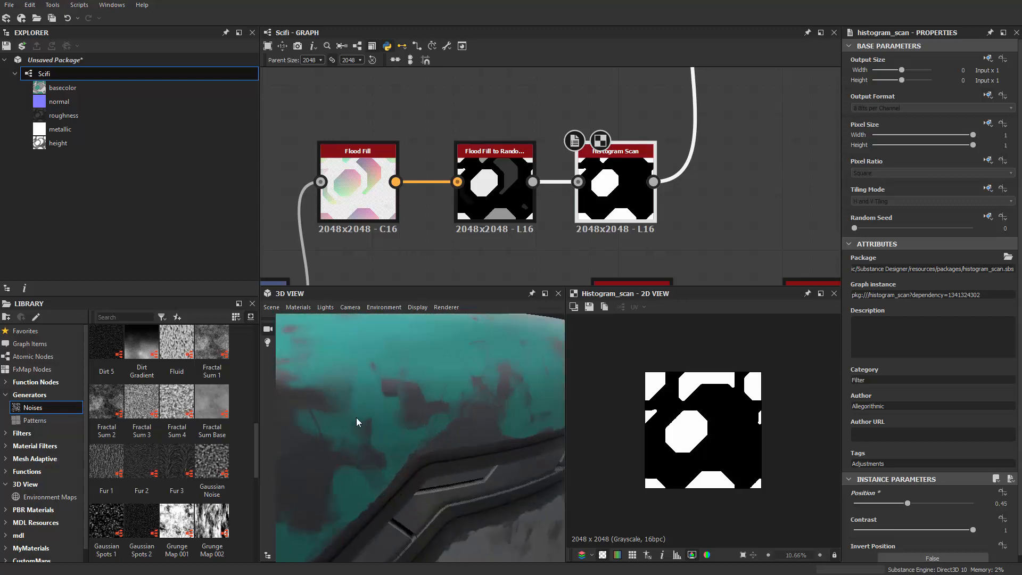
{"action": "scroll", "coordinate": [357, 418], "scroll_direction": "down", "scroll_amount": 3}
{"action": "scroll", "coordinate": [639, 236], "scroll_direction": "down", "scroll_amount": 4}
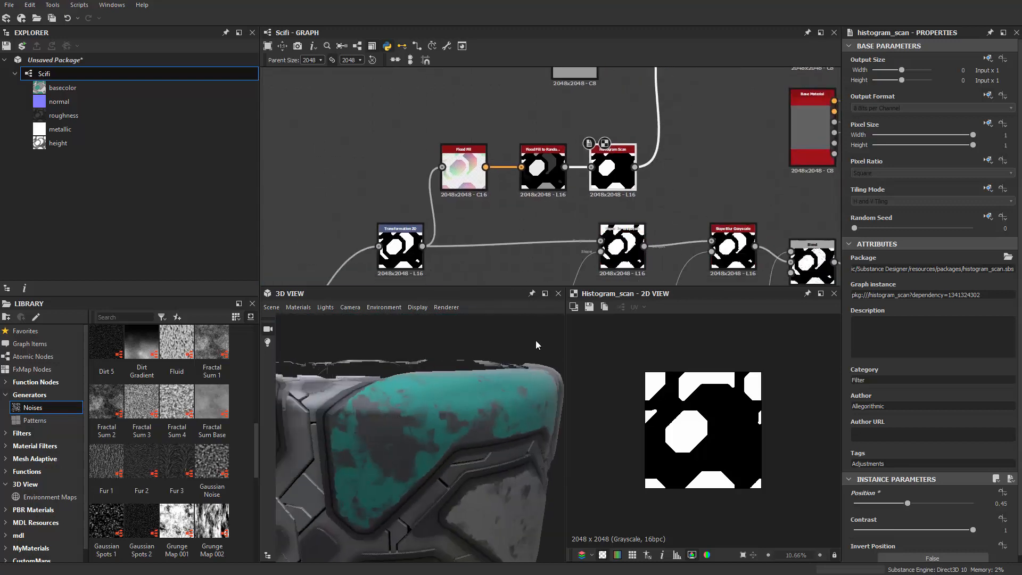
Inspect the chipped teal paint up close on the 3D model and the slope blur and grunge mask nodes that produce it.
{"action": "scroll", "coordinate": [428, 426], "scroll_direction": "up", "scroll_amount": 4}
{"action": "left_click_drag", "start_coordinate": [391, 402], "coordinate": [405, 372]}
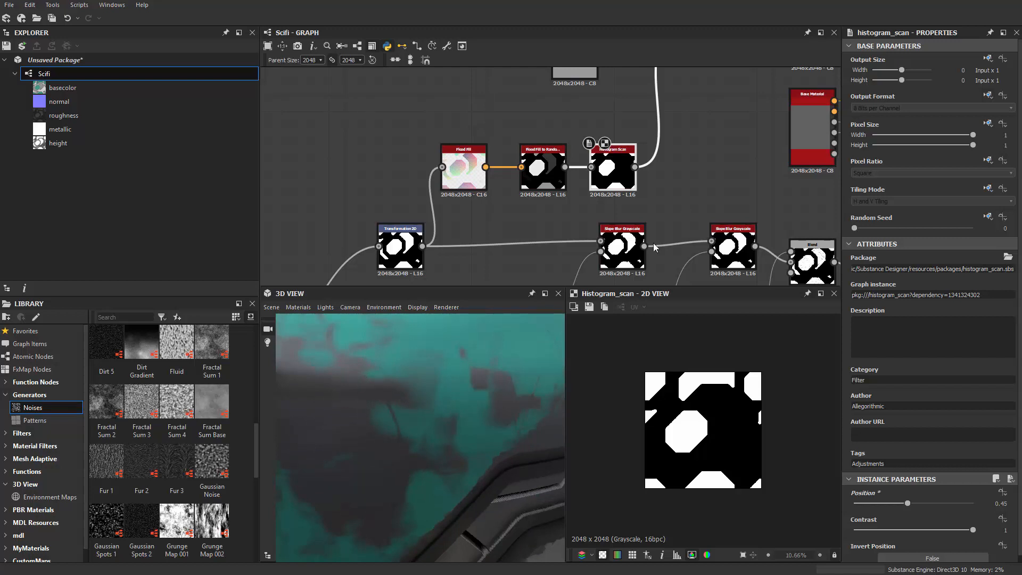
{"action": "left_click_drag", "start_coordinate": [395, 436], "coordinate": [426, 424]}
{"action": "middle_click_drag", "start_coordinate": [668, 191], "coordinate": [533, 167]}
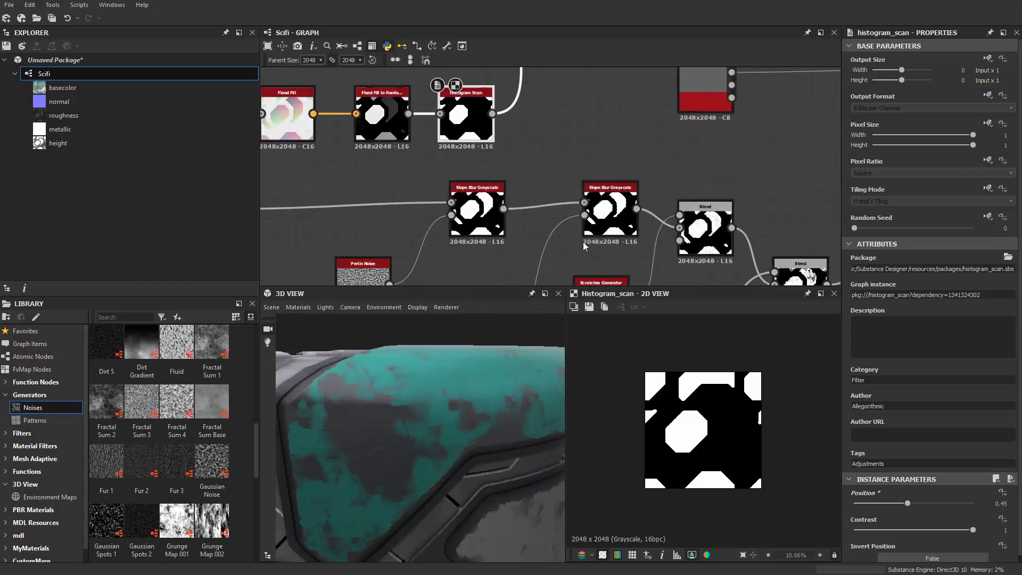
{"action": "scroll", "coordinate": [558, 276], "scroll_direction": "up", "scroll_amount": 2}
{"action": "scroll", "coordinate": [379, 400], "scroll_direction": "up", "scroll_amount": 3}
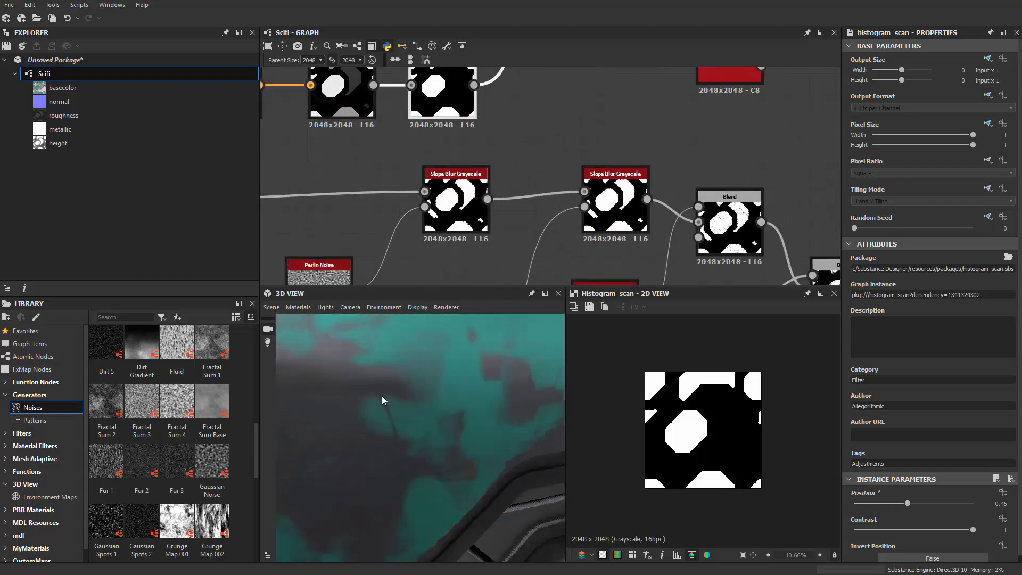
{"action": "scroll", "coordinate": [397, 389], "scroll_direction": "down", "scroll_amount": 3}
{"action": "scroll", "coordinate": [526, 172], "scroll_direction": "down", "scroll_amount": 3}
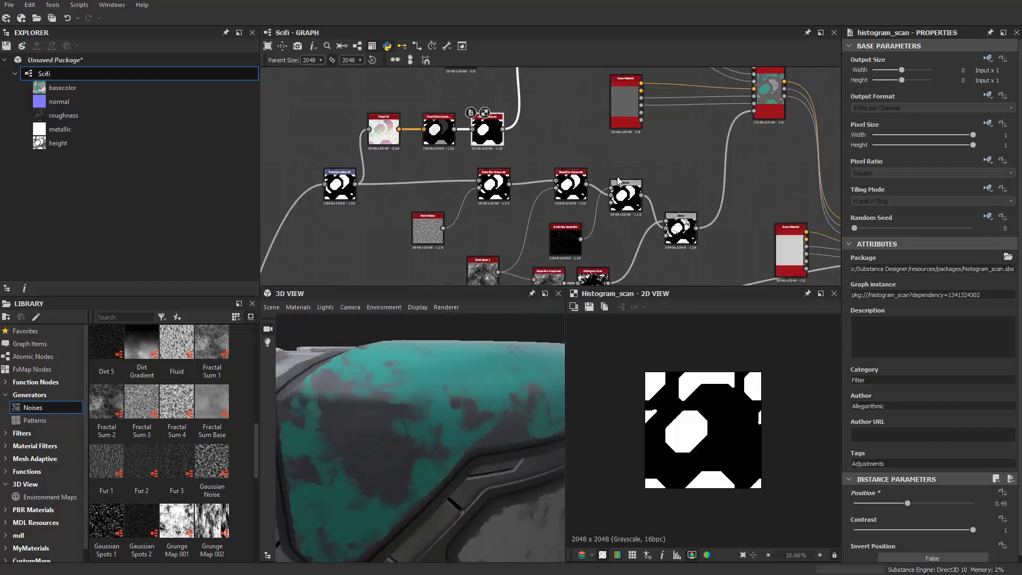
{"action": "middle_click_drag", "start_coordinate": [648, 159], "coordinate": [530, 99]}
{"action": "scroll", "coordinate": [525, 196], "scroll_direction": "up", "scroll_amount": 3}
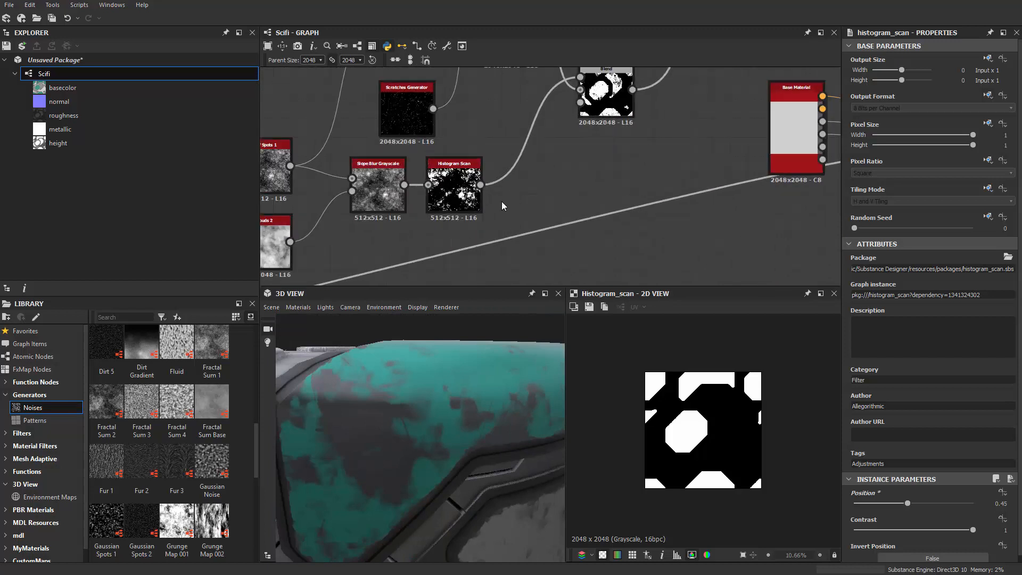
{"action": "left_click", "coordinate": [461, 191]}
{"action": "middle_click_drag", "start_coordinate": [514, 192], "coordinate": [488, 250]}
{"action": "scroll", "coordinate": [490, 222], "scroll_direction": "down", "scroll_amount": 4}
{"action": "scroll", "coordinate": [487, 250], "scroll_direction": "down", "scroll_amount": 1}
{"action": "scroll", "coordinate": [541, 154], "scroll_direction": "down", "scroll_amount": 2}
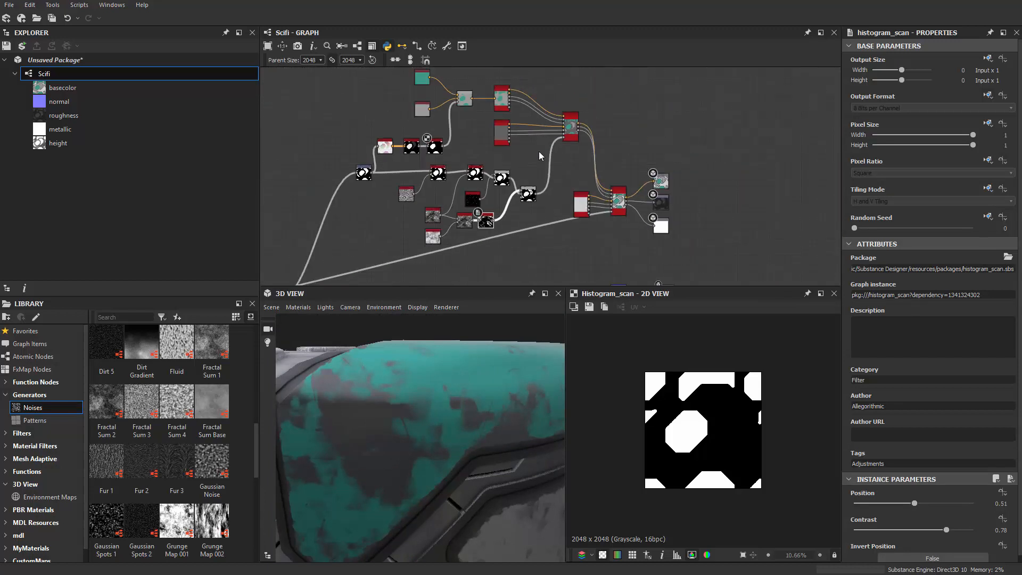
{"action": "scroll", "coordinate": [541, 153], "scroll_direction": "up", "scroll_amount": 2}
{"action": "middle_click_drag", "start_coordinate": [560, 146], "coordinate": [570, 175]}
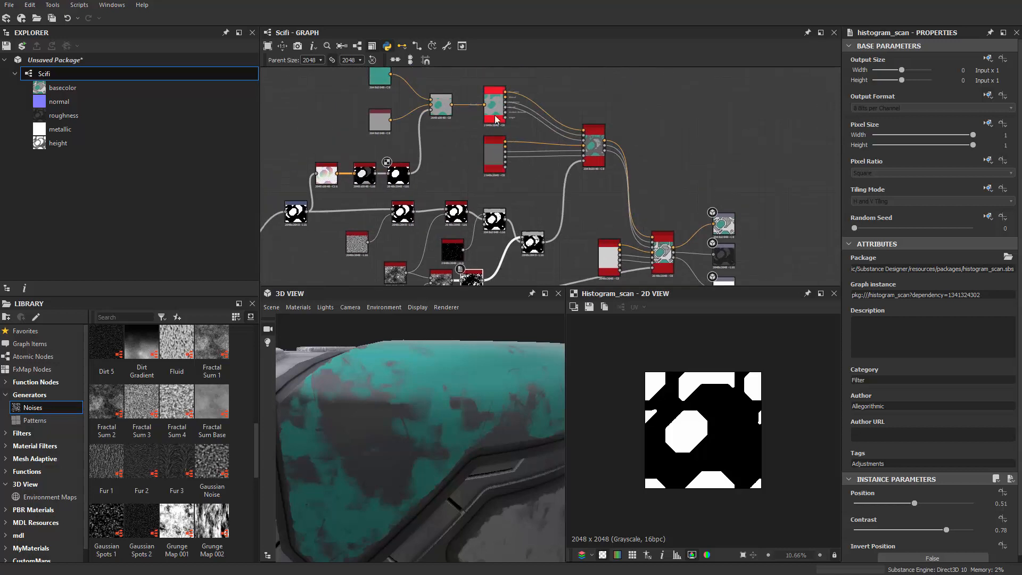
Make room in the graph by moving both Base Material nodes and the final mask Blend away from the color and mask nodes.
{"action": "scroll", "coordinate": [595, 171], "scroll_direction": "down", "scroll_amount": 3}
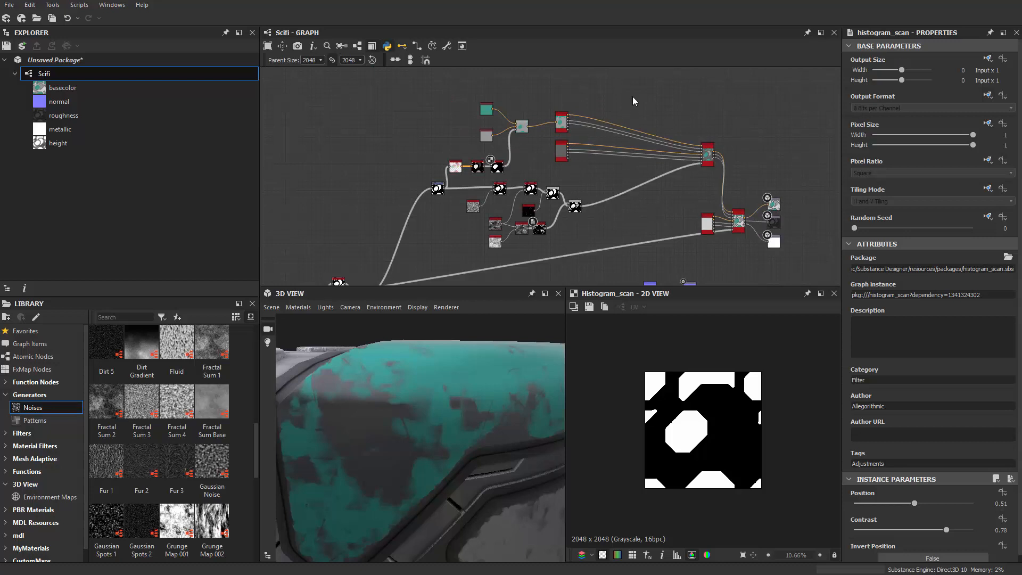
{"action": "left_click_drag", "start_coordinate": [567, 156], "coordinate": [565, 156]}
{"action": "left_click_drag", "start_coordinate": [564, 156], "coordinate": [648, 158]}
{"action": "scroll", "coordinate": [589, 202], "scroll_direction": "up", "scroll_amount": 2}
{"action": "left_click_drag", "start_coordinate": [575, 212], "coordinate": [674, 210]}
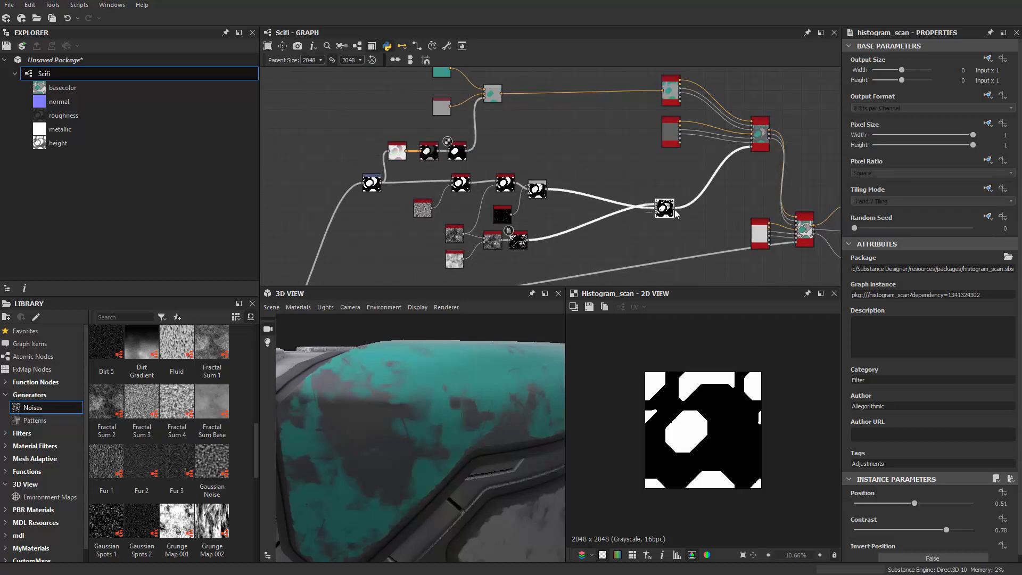
Duplicate the grunge mask's Histogram Scan with its input and place the copy up near the teal and gray color Blend.
{"action": "scroll", "coordinate": [541, 160], "scroll_direction": "up", "scroll_amount": 3}
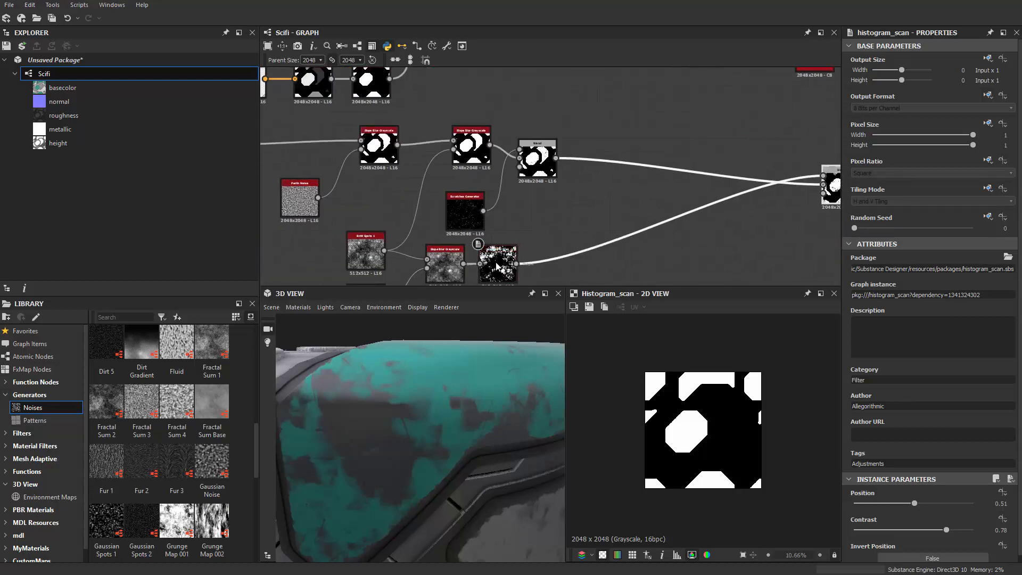
{"action": "left_click_drag", "start_coordinate": [496, 265], "coordinate": [536, 265]}
{"action": "scroll", "coordinate": [537, 264], "scroll_direction": "up", "scroll_amount": 5}
{"action": "scroll", "coordinate": [557, 255], "scroll_direction": "down", "scroll_amount": 6}
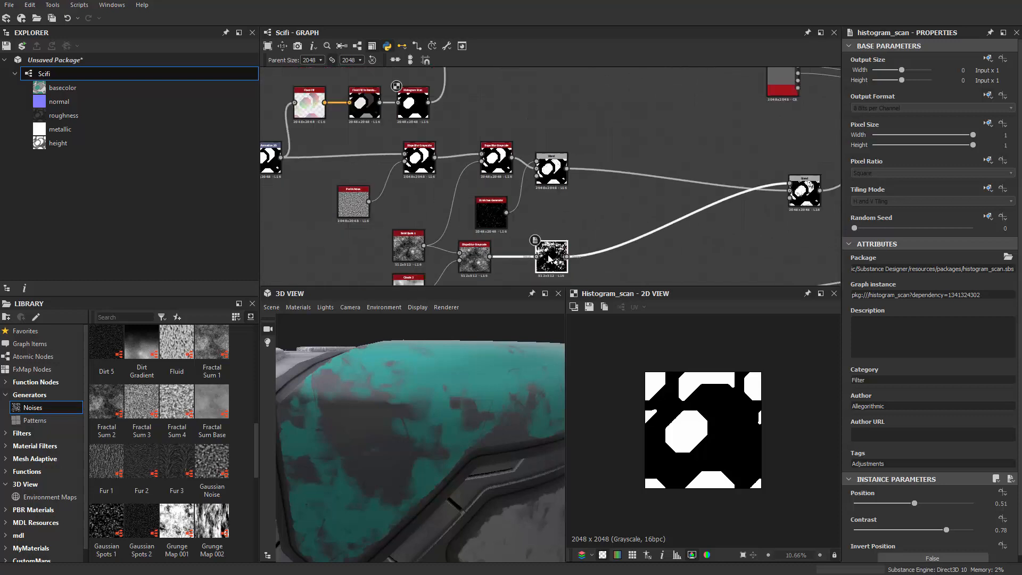
{"action": "scroll", "coordinate": [553, 226], "scroll_direction": "down", "scroll_amount": 1}
{"action": "left_click_drag", "start_coordinate": [552, 186], "coordinate": [571, 98]}
Add a new Blend node and feed the teal and gray color Blend into its background.
{"action": "middle_click_drag", "start_coordinate": [553, 148], "coordinate": [558, 269]}
{"action": "scroll", "coordinate": [574, 222], "scroll_direction": "up", "scroll_amount": 2}
{"action": "key", "text": "space"}
{"action": "type", "text": "b"}
{"action": "key", "text": "Return"}
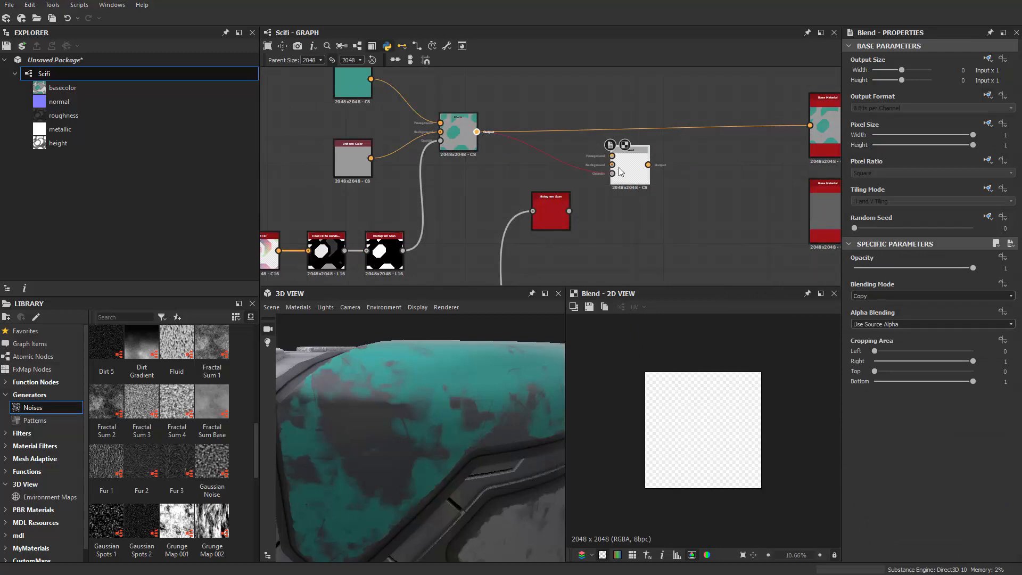
{"action": "left_click_drag", "start_coordinate": [619, 171], "coordinate": [612, 156]}
Add a black Uniform Color node and connect it to the new Blend's foreground.
{"action": "scroll", "coordinate": [584, 97], "scroll_direction": "up", "scroll_amount": 1}
{"action": "key", "text": "space"}
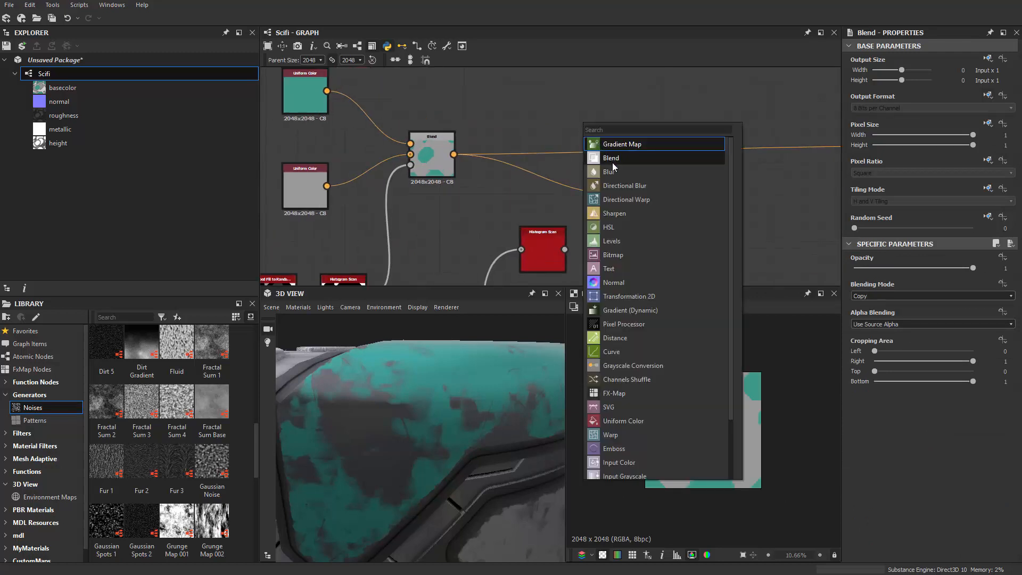
{"action": "type", "text": "u"}
{"action": "key", "text": "Return"}
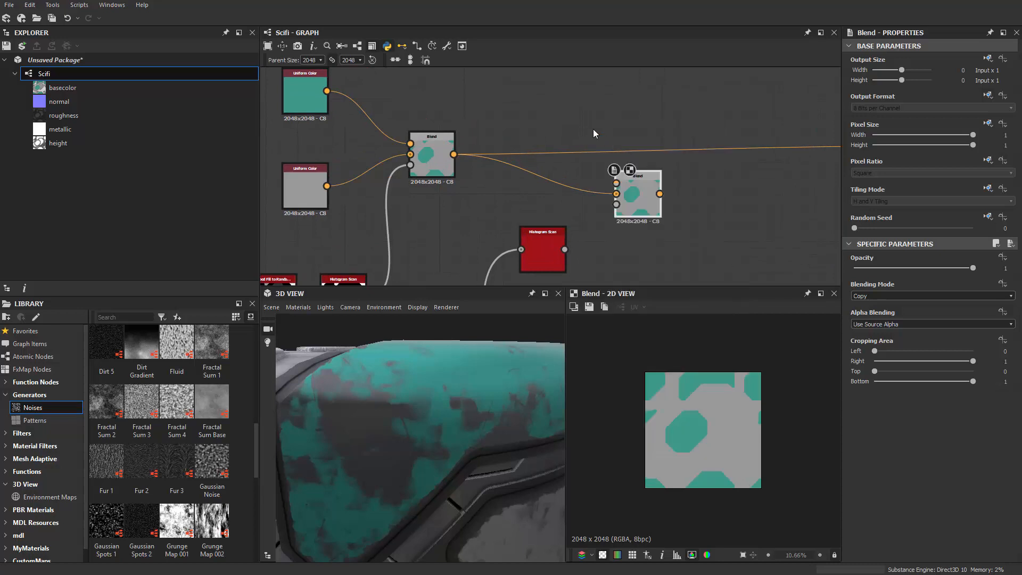
{"action": "left_click_drag", "start_coordinate": [589, 123], "coordinate": [575, 122]}
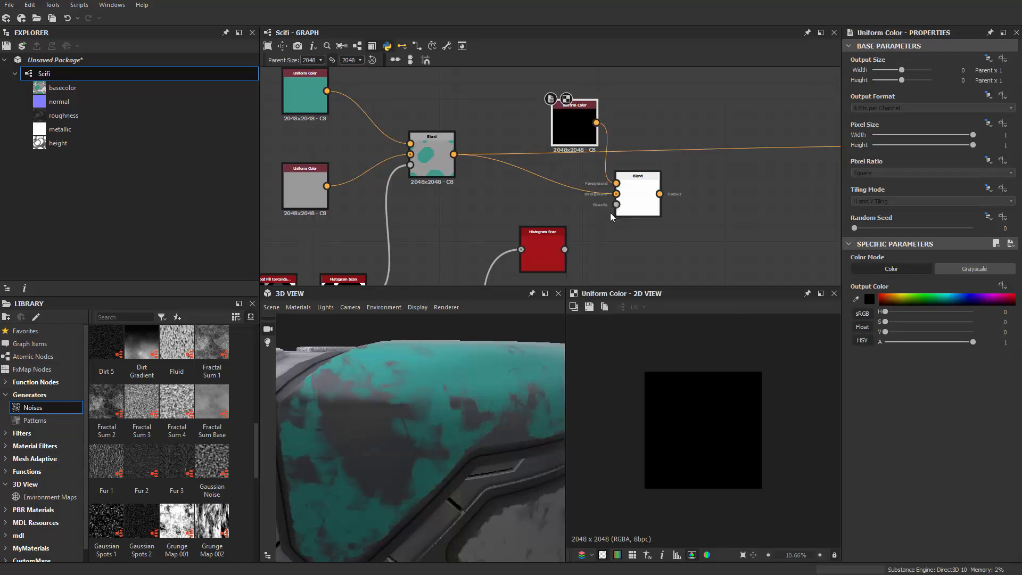
Use the copied Histogram Scan as the new Blend's opacity mask and connect the Blend's output to the paint Base Material's base color.
{"action": "scroll", "coordinate": [593, 219], "scroll_direction": "down", "scroll_amount": 1}
{"action": "middle_click_drag", "start_coordinate": [593, 219], "coordinate": [512, 215]}
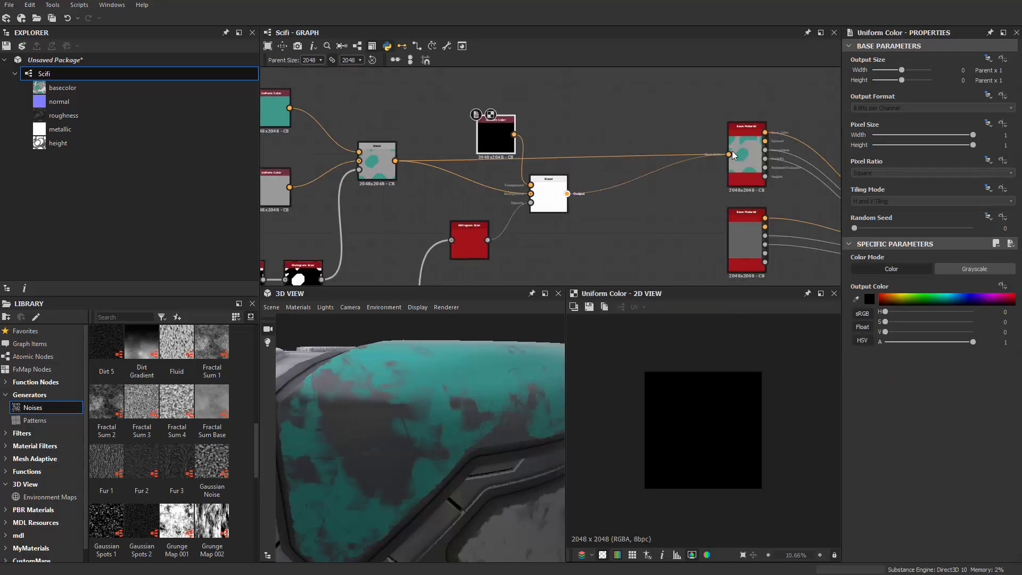
{"action": "left_click_drag", "start_coordinate": [733, 155], "coordinate": [729, 155]}
{"action": "scroll", "coordinate": [559, 191], "scroll_direction": "up", "scroll_amount": 2}
{"action": "middle_click_drag", "start_coordinate": [556, 183], "coordinate": [591, 158]}
{"action": "left_click_drag", "start_coordinate": [592, 159], "coordinate": [610, 150]}
Inspect the dark grunge stains on the teal and gray panels of the 3D model from close up and farther away.
{"action": "scroll", "coordinate": [490, 400], "scroll_direction": "up", "scroll_amount": 5}
{"action": "scroll", "coordinate": [422, 438], "scroll_direction": "down", "scroll_amount": 2}
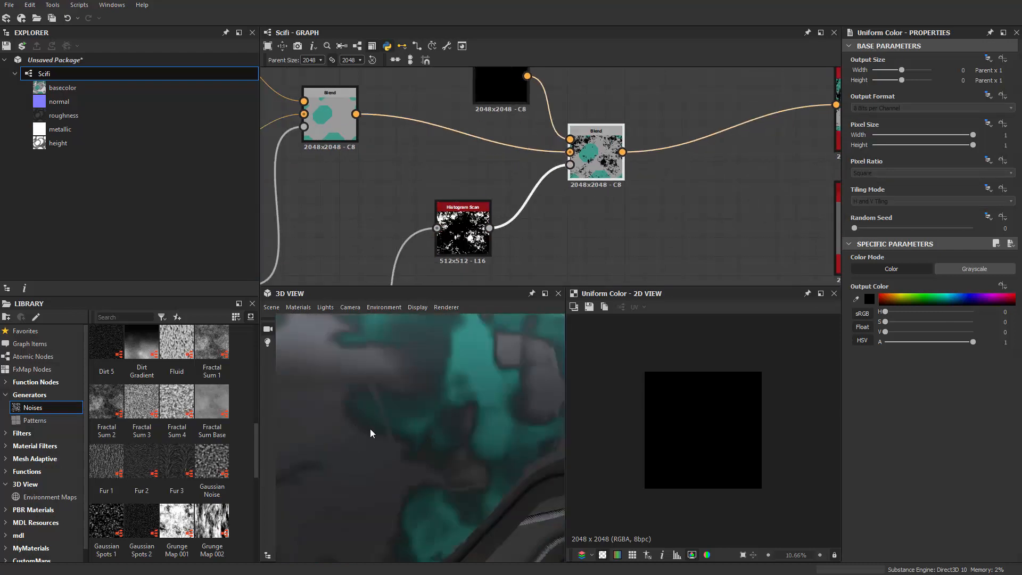
{"action": "middle_click_drag", "start_coordinate": [554, 218], "coordinate": [598, 189]}
{"action": "scroll", "coordinate": [526, 212], "scroll_direction": "up", "scroll_amount": 4}
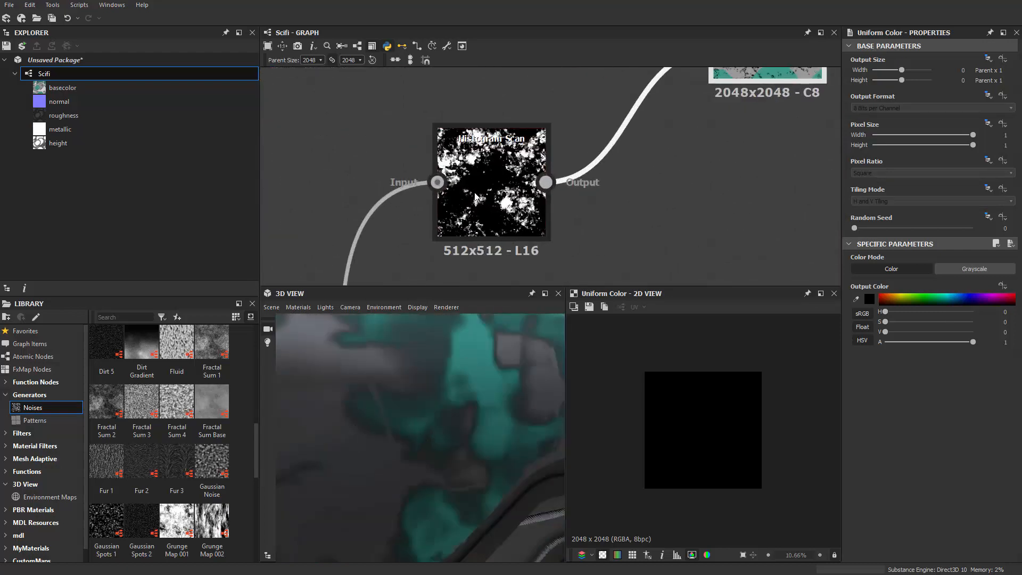
{"action": "scroll", "coordinate": [456, 400], "scroll_direction": "down", "scroll_amount": 5}
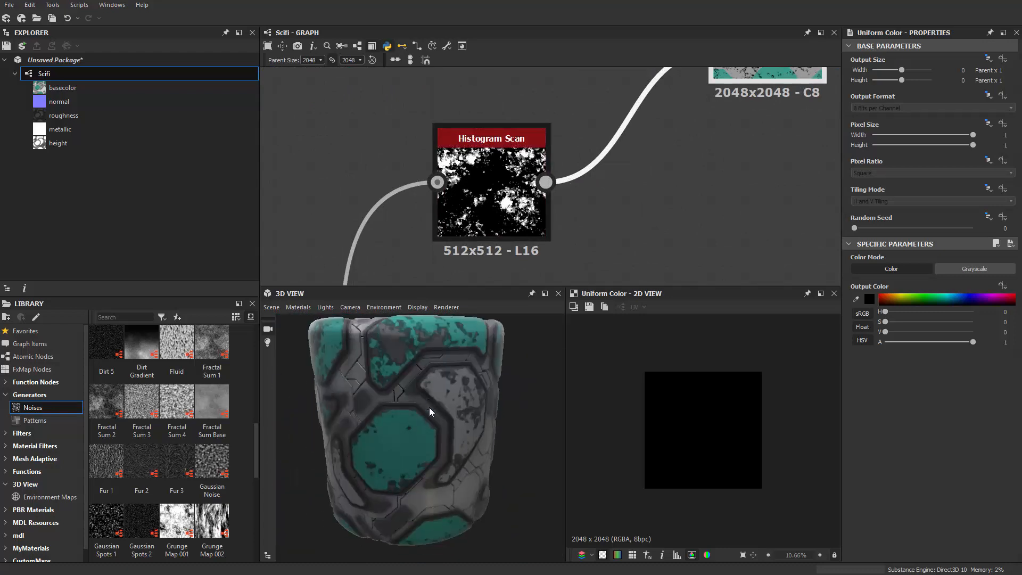
{"action": "scroll", "coordinate": [434, 407], "scroll_direction": "up", "scroll_amount": 5}
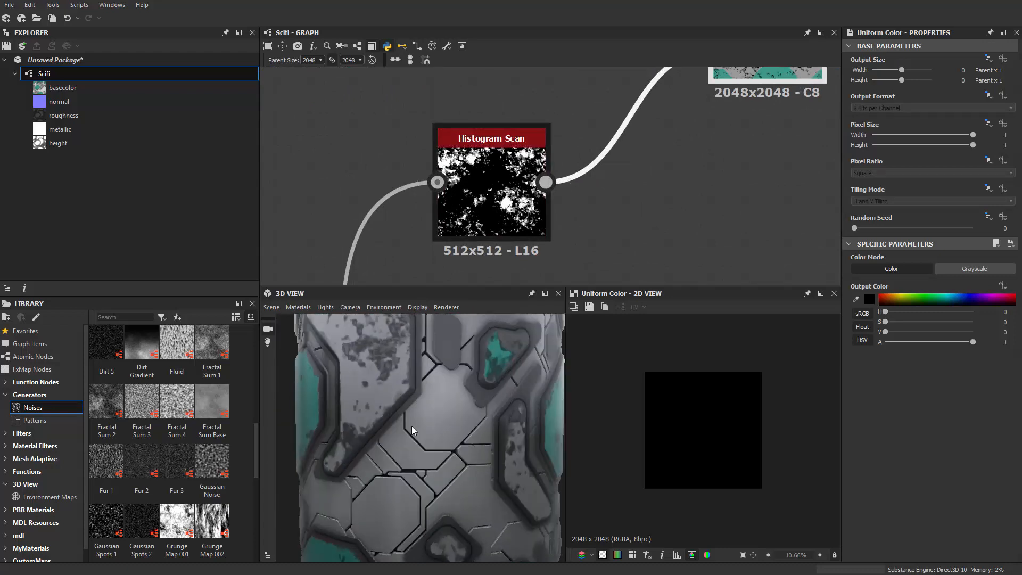
{"action": "left_click_drag", "start_coordinate": [412, 430], "coordinate": [416, 396]}
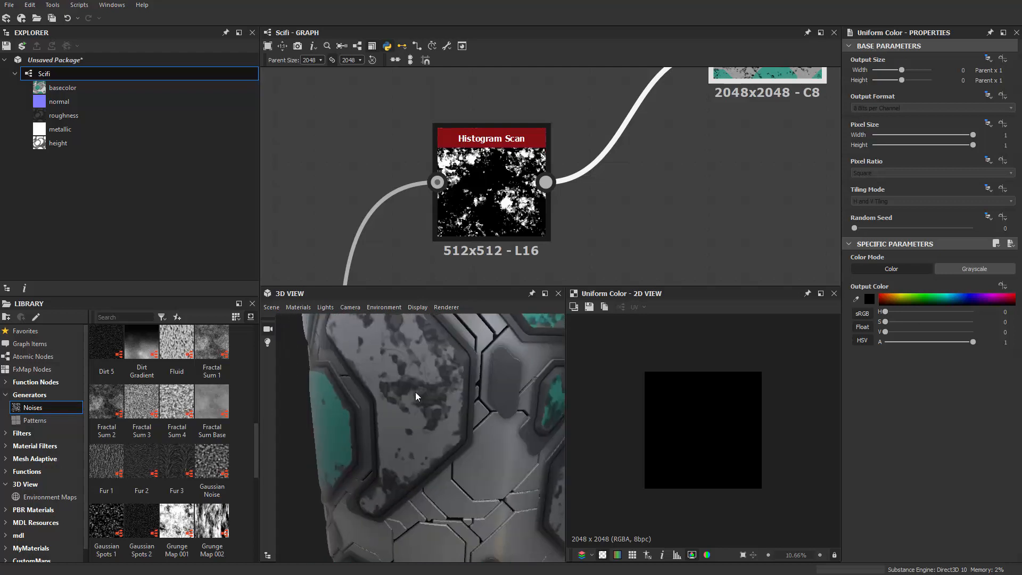
{"action": "scroll", "coordinate": [421, 393], "scroll_direction": "up", "scroll_amount": 3}
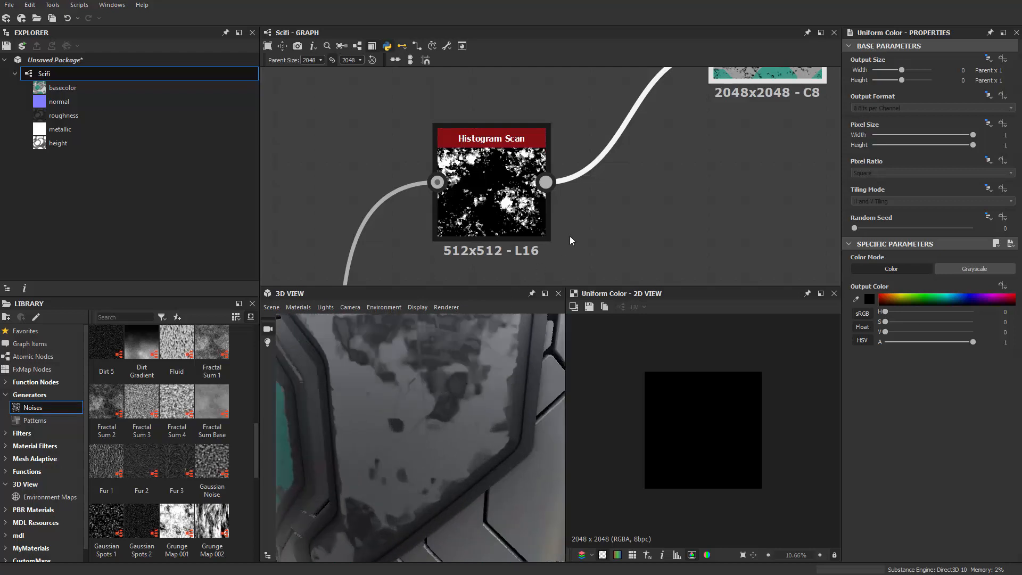
Set the copied Histogram Scan's Contrast to 0.69 and check the softened stains on the 3D model.
{"action": "left_click", "coordinate": [490, 212]}
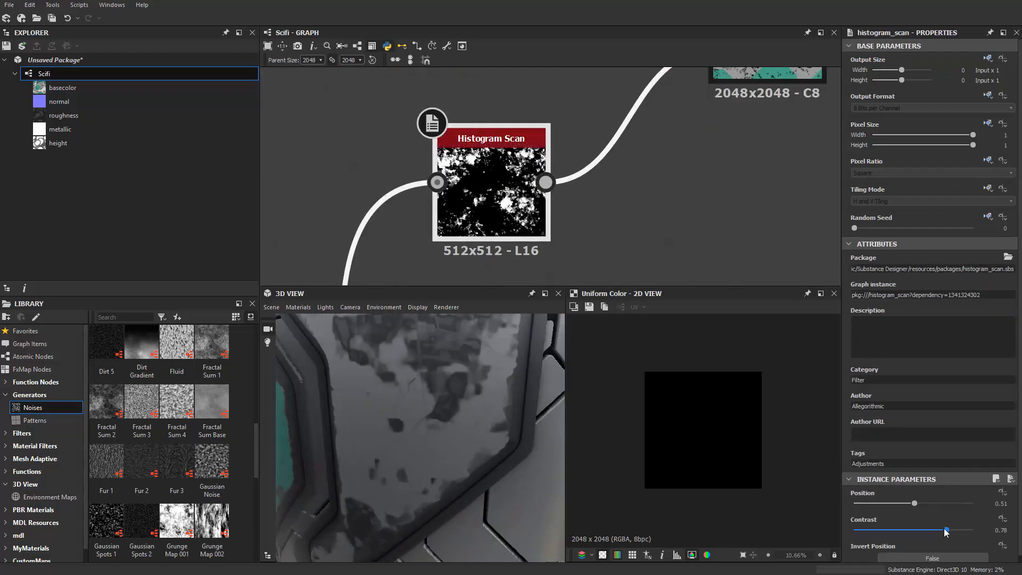
{"action": "left_click_drag", "start_coordinate": [946, 534], "coordinate": [939, 535]}
{"action": "scroll", "coordinate": [435, 442], "scroll_direction": "down", "scroll_amount": 5}
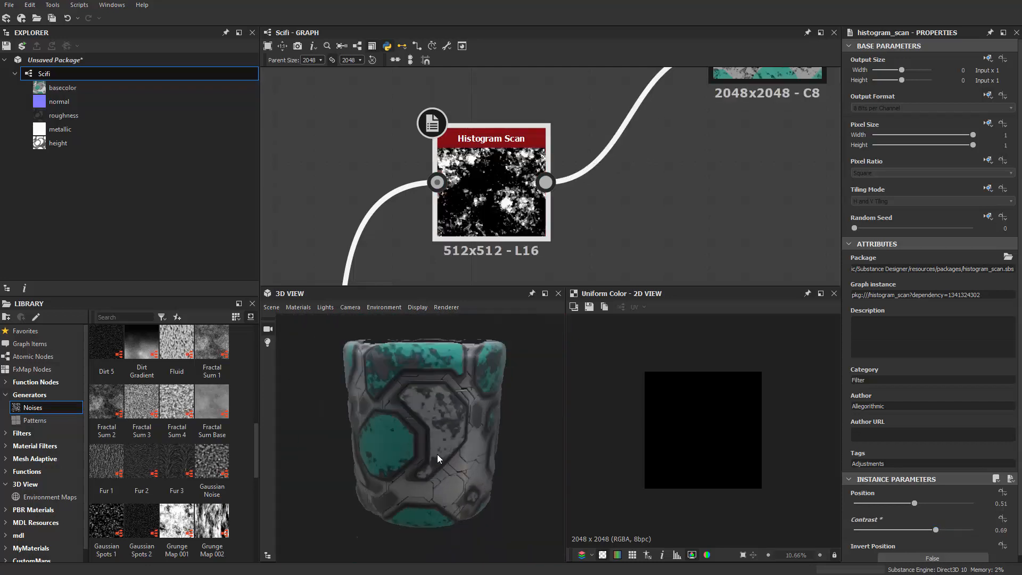
{"action": "left_click_drag", "start_coordinate": [437, 454], "coordinate": [546, 438]}
{"action": "scroll", "coordinate": [384, 400], "scroll_direction": "up", "scroll_amount": 5}
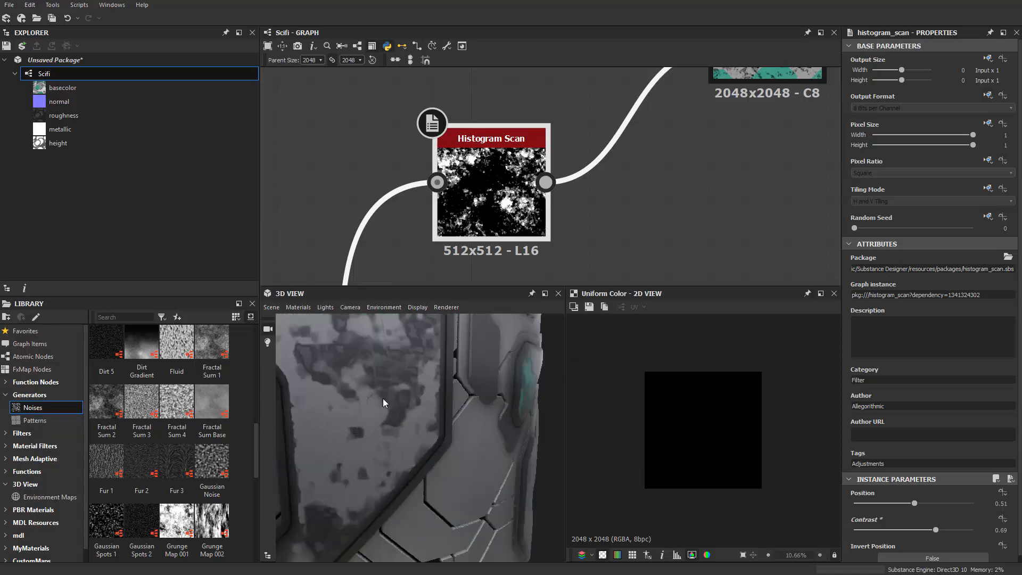
{"action": "left_click_drag", "start_coordinate": [383, 399], "coordinate": [433, 479]}
{"action": "scroll", "coordinate": [437, 414], "scroll_direction": "up", "scroll_amount": 4}
{"action": "scroll", "coordinate": [436, 416], "scroll_direction": "down", "scroll_amount": 5}
{"action": "left_click_drag", "start_coordinate": [431, 430], "coordinate": [418, 453]}
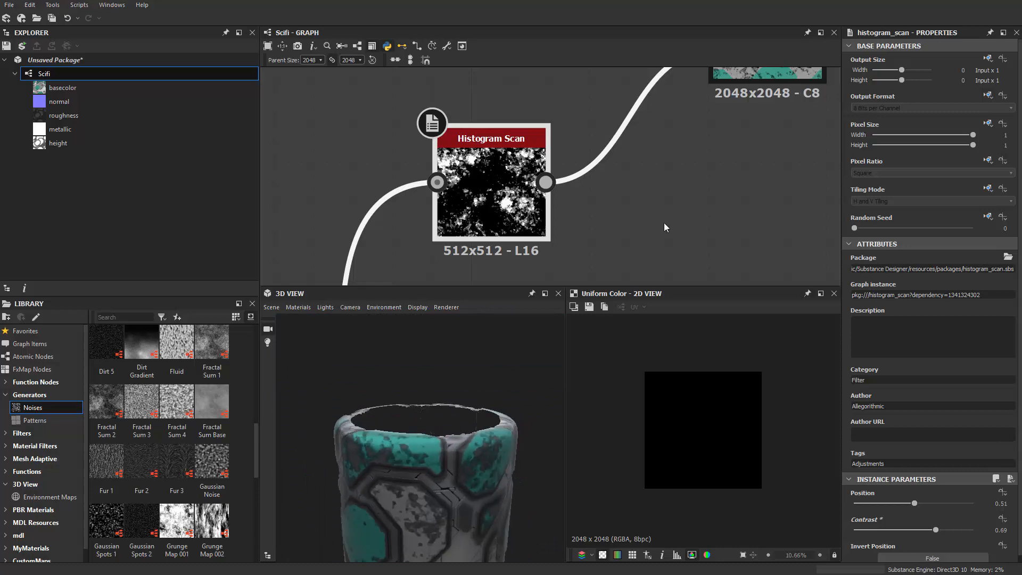
Set the Opacity of the Blend that adds the black stains to 0.42.
{"action": "middle_click_drag", "start_coordinate": [653, 214], "coordinate": [521, 429]}
{"action": "scroll", "coordinate": [637, 172], "scroll_direction": "down", "scroll_amount": 3}
{"action": "scroll", "coordinate": [568, 226], "scroll_direction": "up", "scroll_amount": 5}
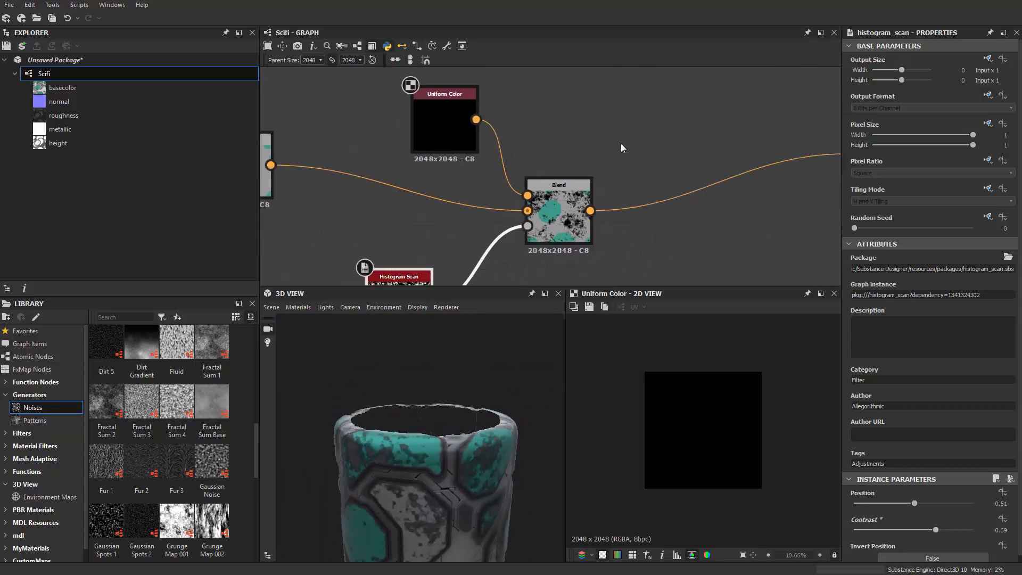
{"action": "left_click", "coordinate": [567, 222]}
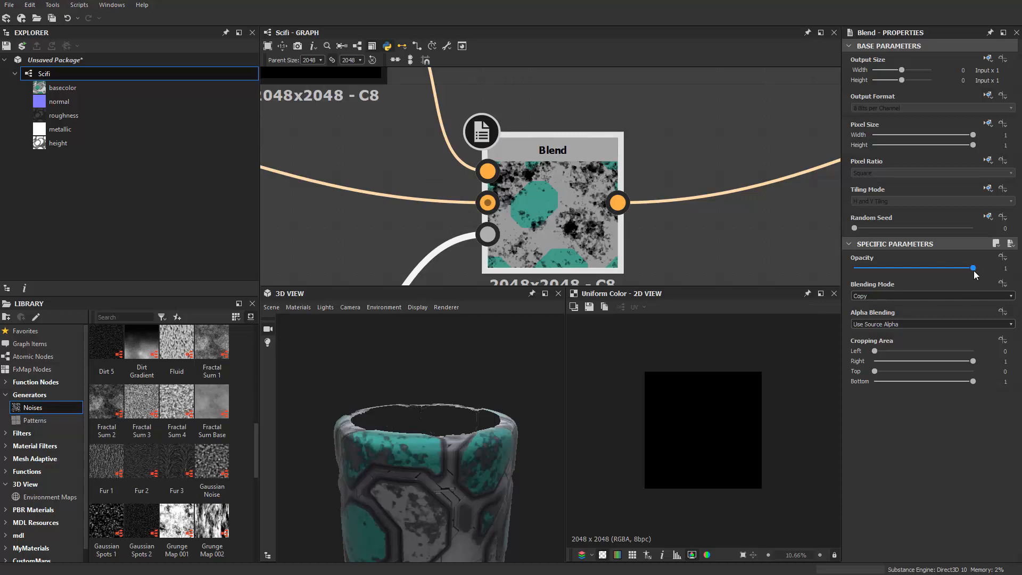
{"action": "left_click_drag", "start_coordinate": [973, 269], "coordinate": [905, 268]}
{"action": "scroll", "coordinate": [483, 462], "scroll_direction": "up", "scroll_amount": 10}
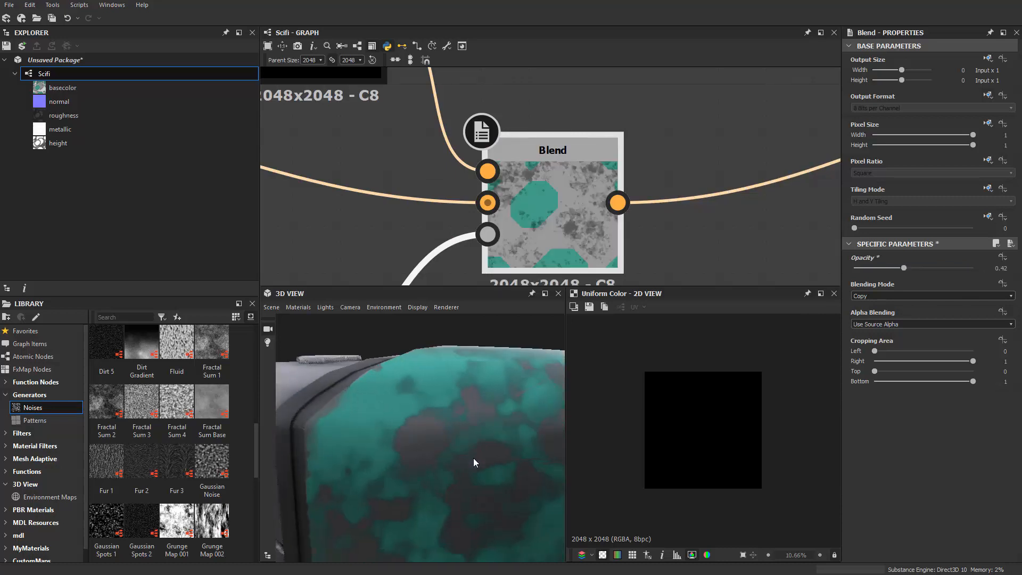
Examine the fainter stains on the teal and gray panels of the 3D model at several distances.
{"action": "scroll", "coordinate": [502, 434], "scroll_direction": "down", "scroll_amount": 10}
{"action": "left_click_drag", "start_coordinate": [501, 434], "coordinate": [462, 418]}
{"action": "scroll", "coordinate": [416, 483], "scroll_direction": "down", "scroll_amount": 2}
{"action": "scroll", "coordinate": [451, 462], "scroll_direction": "up", "scroll_amount": 4}
{"action": "scroll", "coordinate": [451, 462], "scroll_direction": "up", "scroll_amount": 2}
{"action": "scroll", "coordinate": [401, 464], "scroll_direction": "up", "scroll_amount": 5}
{"action": "scroll", "coordinate": [397, 450], "scroll_direction": "down", "scroll_amount": 6}
{"action": "scroll", "coordinate": [423, 452], "scroll_direction": "up", "scroll_amount": 5}
{"action": "scroll", "coordinate": [400, 428], "scroll_direction": "down", "scroll_amount": 5}
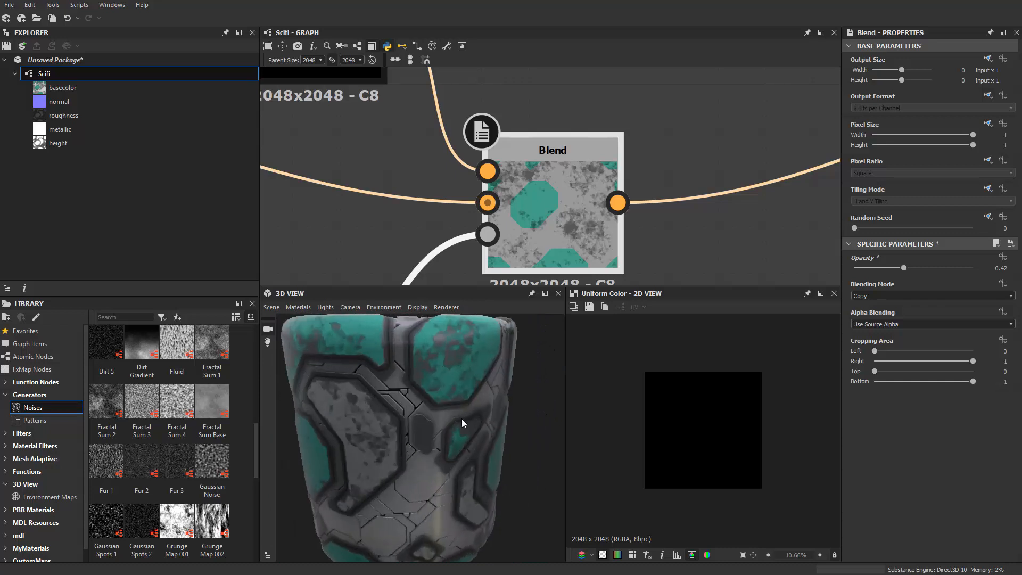
Place the paint Base Material directly above the metal Base Material and align the stain Blend with it.
{"action": "scroll", "coordinate": [707, 250], "scroll_direction": "down", "scroll_amount": 3}
{"action": "middle_click_drag", "start_coordinate": [708, 250], "coordinate": [529, 239]}
{"action": "scroll", "coordinate": [609, 236], "scroll_direction": "down", "scroll_amount": 4}
{"action": "middle_click_drag", "start_coordinate": [657, 235], "coordinate": [579, 185]}
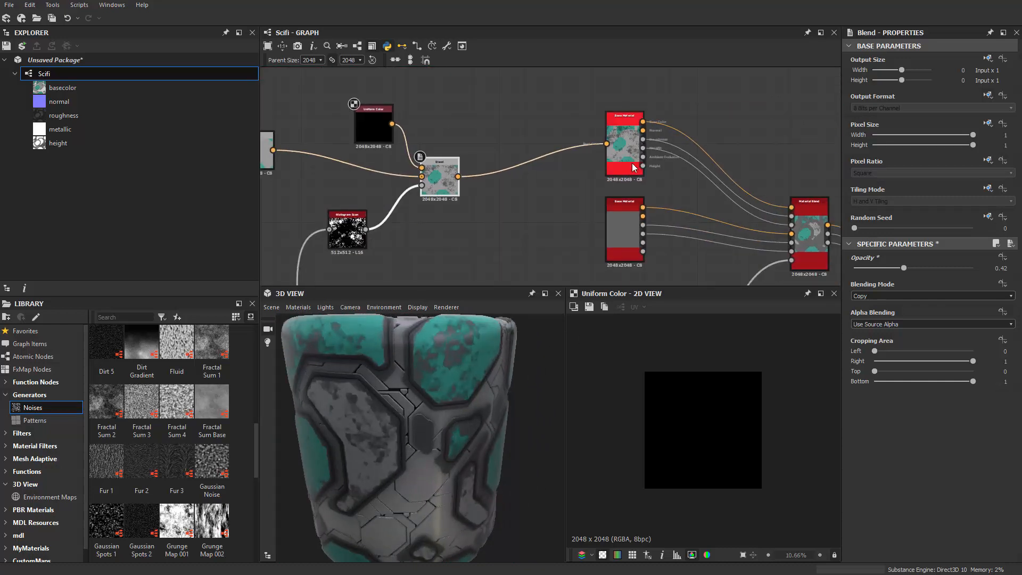
{"action": "left_click_drag", "start_coordinate": [631, 163], "coordinate": [632, 183]}
{"action": "scroll", "coordinate": [509, 187], "scroll_direction": "up", "scroll_amount": 2}
{"action": "left_click_drag", "start_coordinate": [414, 183], "coordinate": [453, 165]}
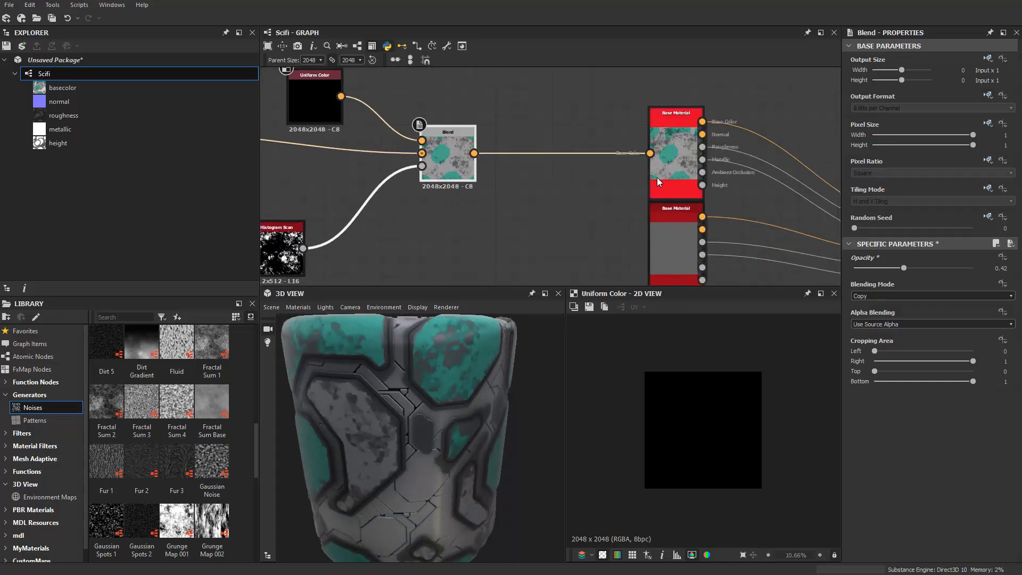
{"action": "scroll", "coordinate": [452, 360], "scroll_direction": "up", "scroll_amount": 3}
{"action": "left_click_drag", "start_coordinate": [452, 360], "coordinate": [415, 422]}
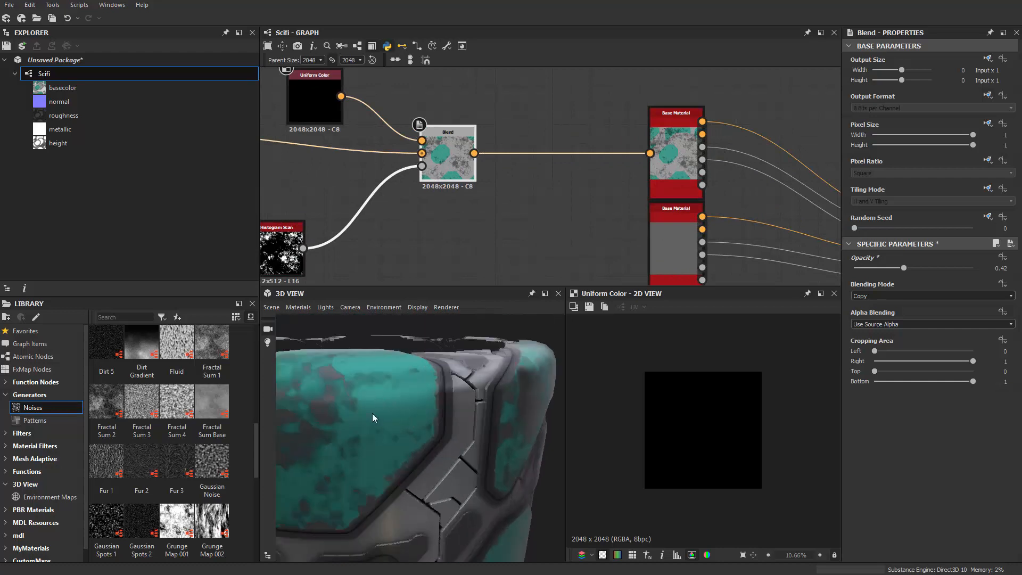
{"action": "scroll", "coordinate": [403, 409], "scroll_direction": "up", "scroll_amount": 3}
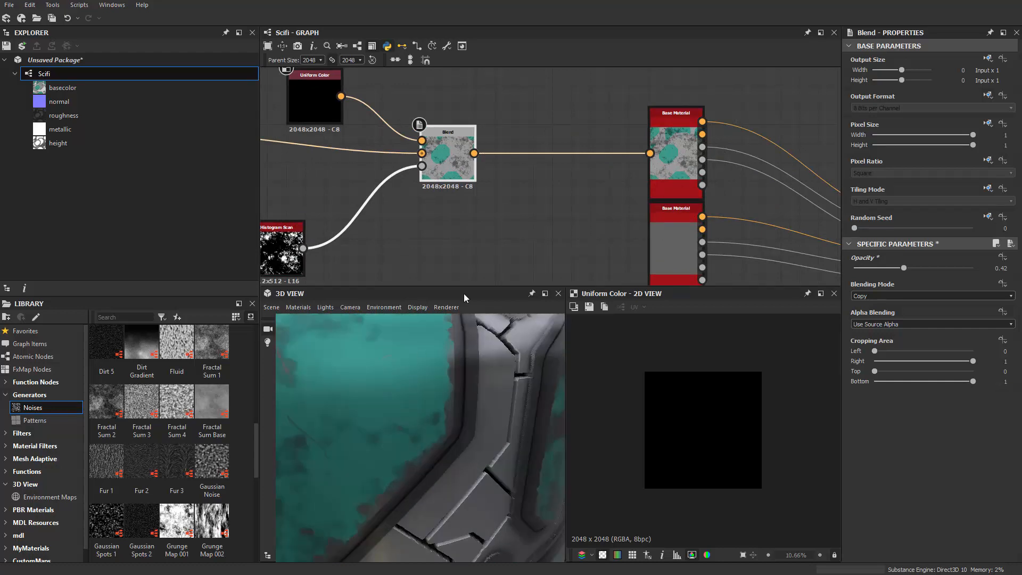
{"action": "scroll", "coordinate": [628, 242], "scroll_direction": "down", "scroll_amount": 4}
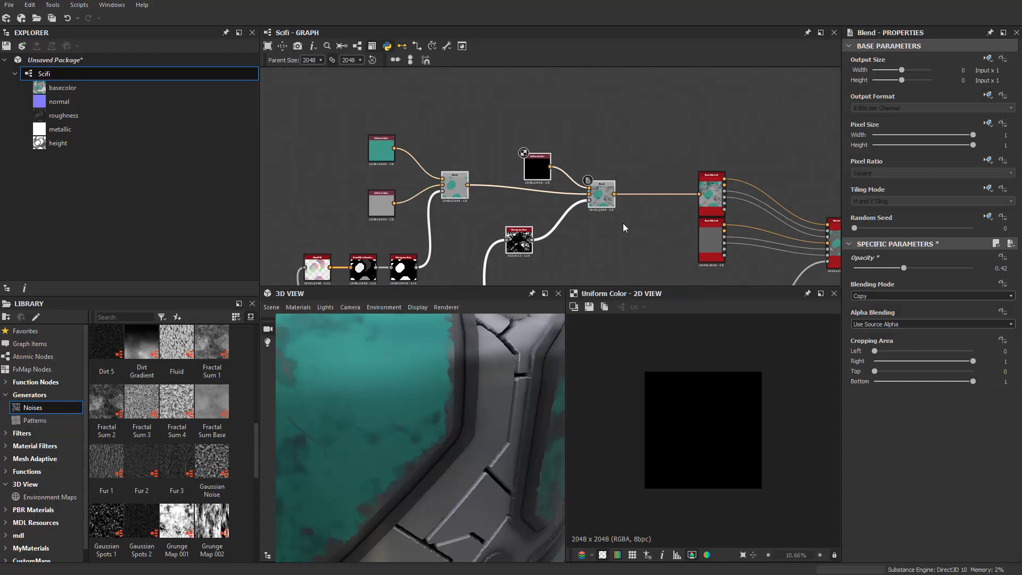
Enable the user-defined Roughness map on the paint Base Material.
{"action": "middle_click_drag", "start_coordinate": [625, 228], "coordinate": [553, 203]}
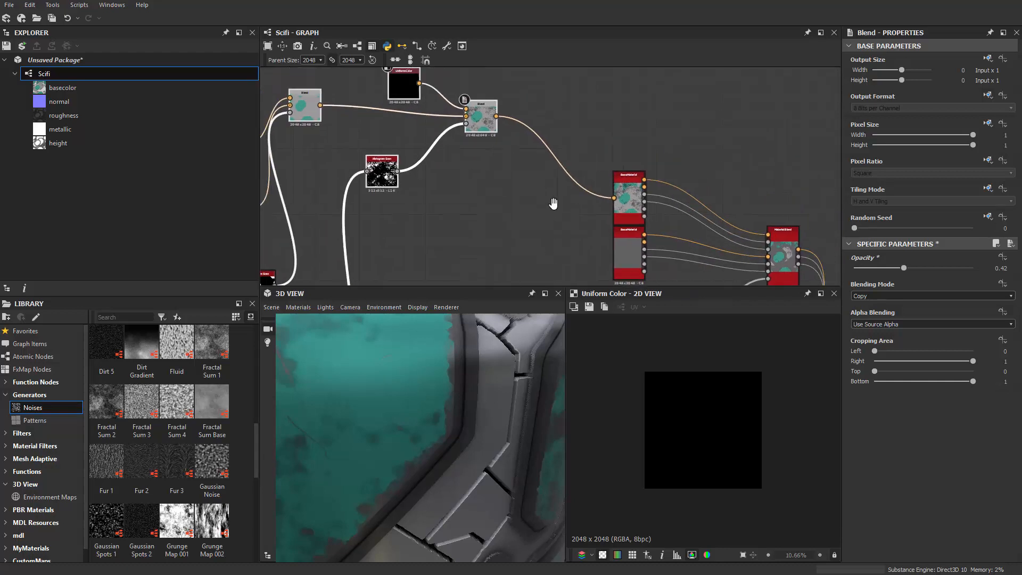
{"action": "scroll", "coordinate": [643, 206], "scroll_direction": "up", "scroll_amount": 2}
{"action": "left_click", "coordinate": [628, 191]}
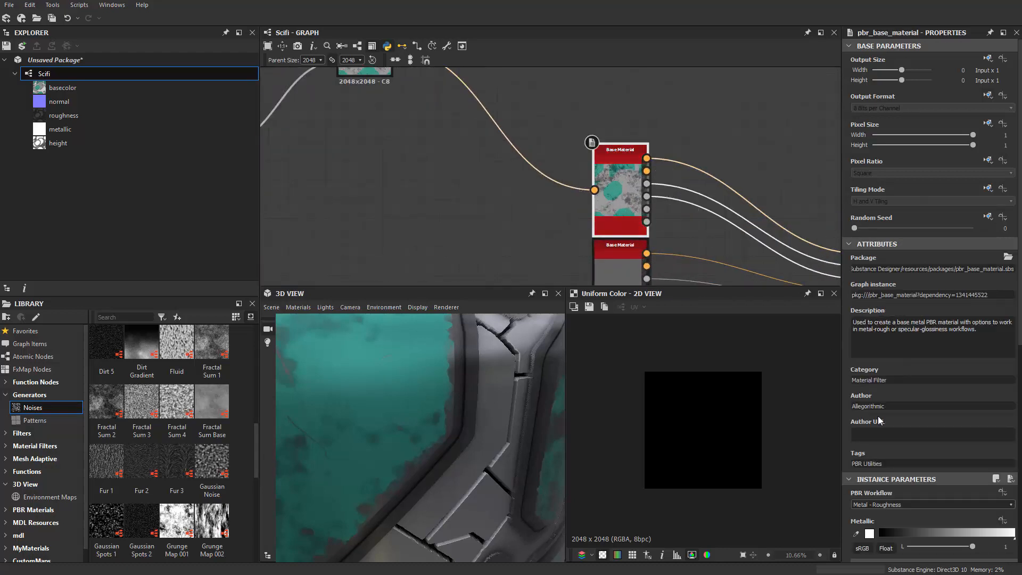
{"action": "scroll", "coordinate": [881, 469], "scroll_direction": "down", "scroll_amount": 5}
{"action": "scroll", "coordinate": [899, 478], "scroll_direction": "down", "scroll_amount": 5}
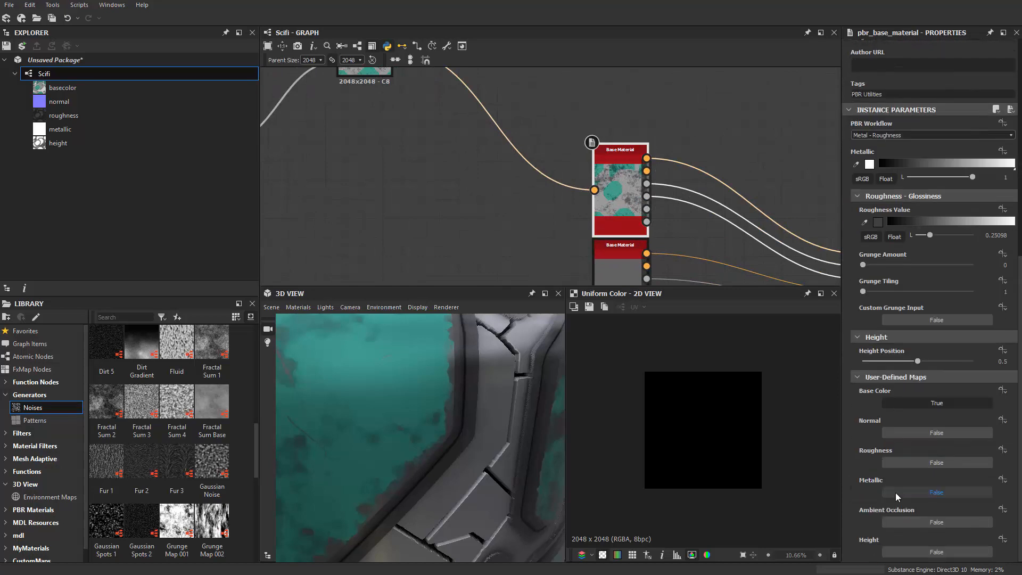
{"action": "left_click", "coordinate": [937, 462]}
{"action": "left_click_drag", "start_coordinate": [533, 383], "coordinate": [443, 391]}
{"action": "scroll", "coordinate": [448, 349], "scroll_direction": "down", "scroll_amount": 5}
Add a BnW Spots 3 noise and connect it to the paint Base Material's roughness input.
{"action": "middle_click_drag", "start_coordinate": [462, 229], "coordinate": [476, 204]}
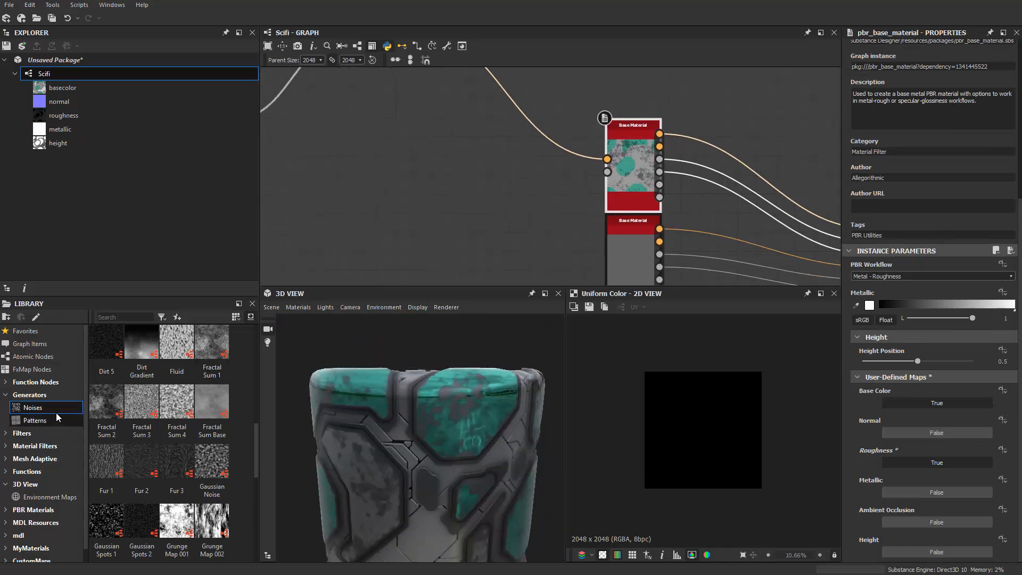
{"action": "scroll", "coordinate": [127, 457], "scroll_direction": "down", "scroll_amount": 6}
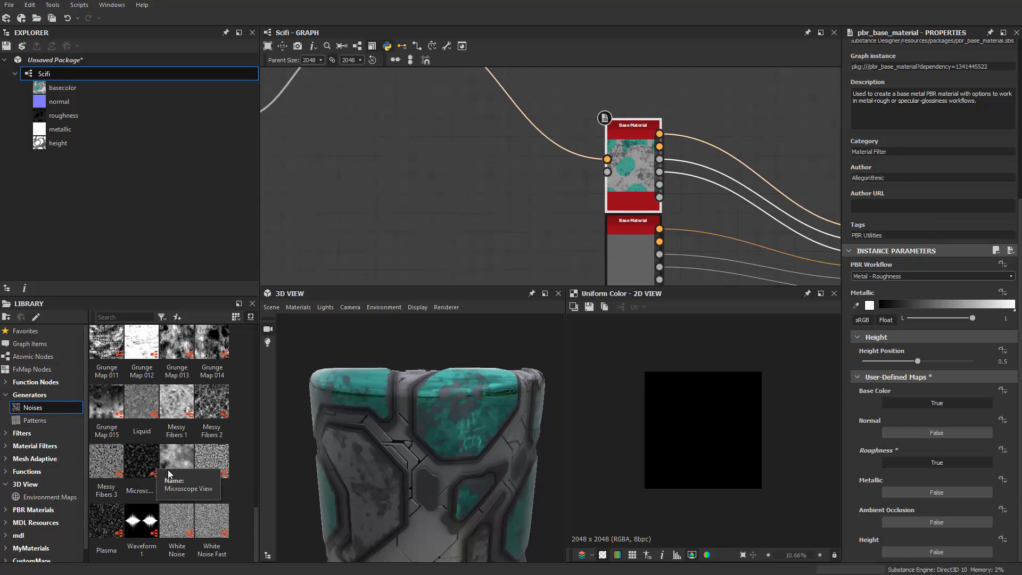
{"action": "scroll", "coordinate": [169, 474], "scroll_direction": "up", "scroll_amount": 10}
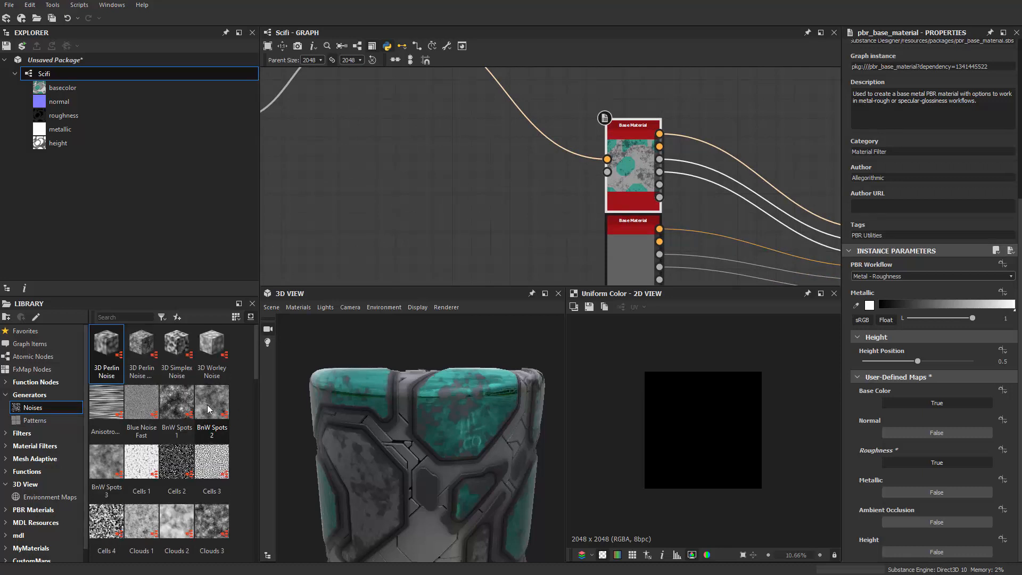
{"action": "left_click_drag", "start_coordinate": [112, 461], "coordinate": [353, 220]}
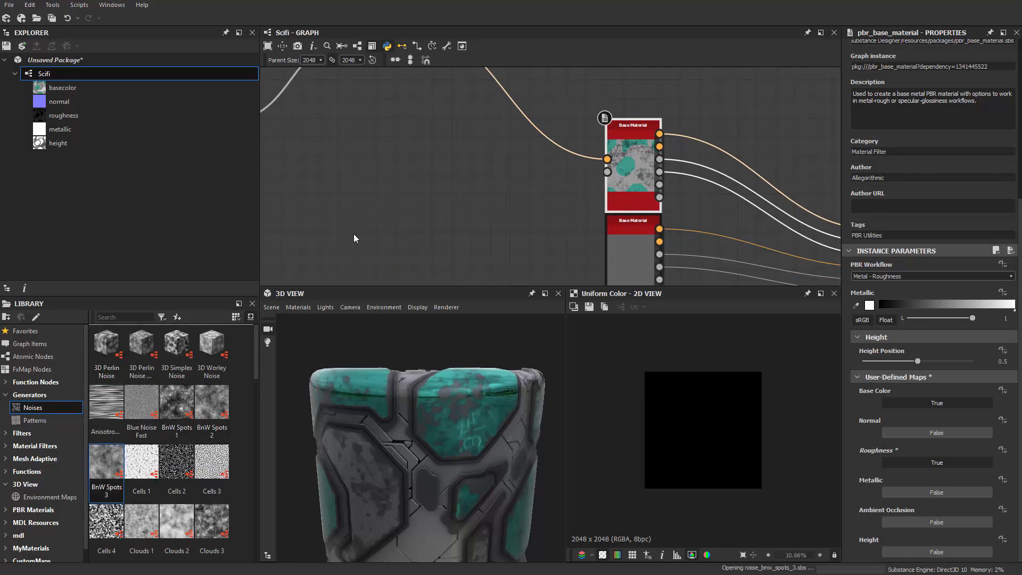
{"action": "scroll", "coordinate": [354, 234], "scroll_direction": "up", "scroll_amount": 3}
{"action": "scroll", "coordinate": [405, 235], "scroll_direction": "down", "scroll_amount": 3}
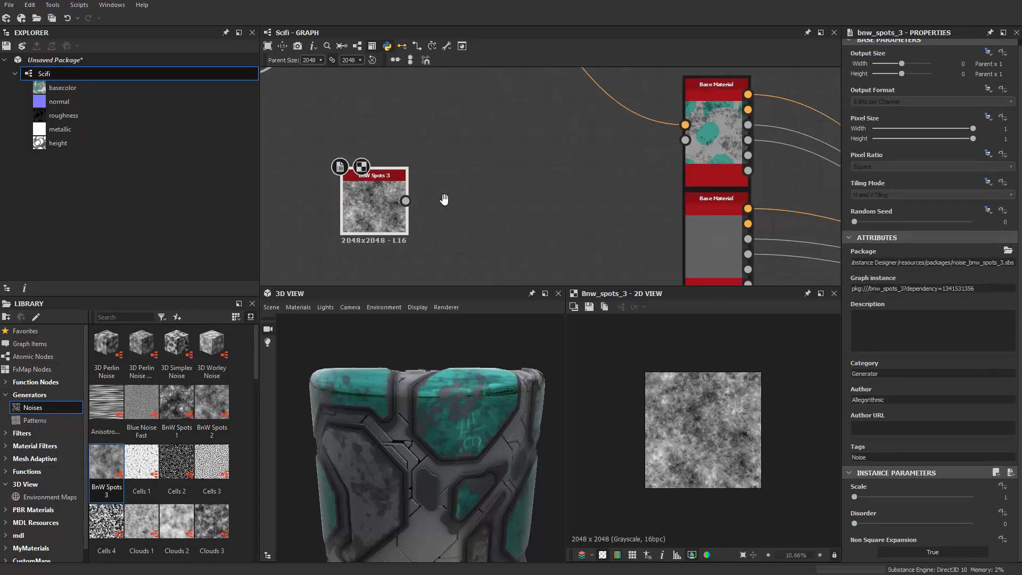
{"action": "middle_click_drag", "start_coordinate": [468, 243], "coordinate": [422, 256]}
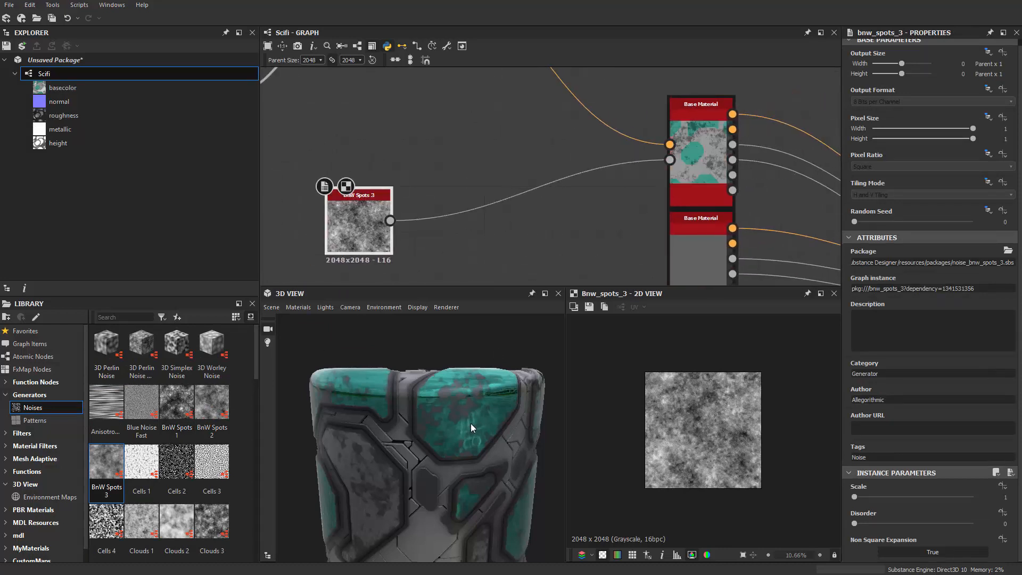
Check the noise-driven roughness up close on the teal paint and delete the BnW Spots 3 node.
{"action": "scroll", "coordinate": [463, 430], "scroll_direction": "up", "scroll_amount": 5}
{"action": "scroll", "coordinate": [468, 415], "scroll_direction": "up", "scroll_amount": 5}
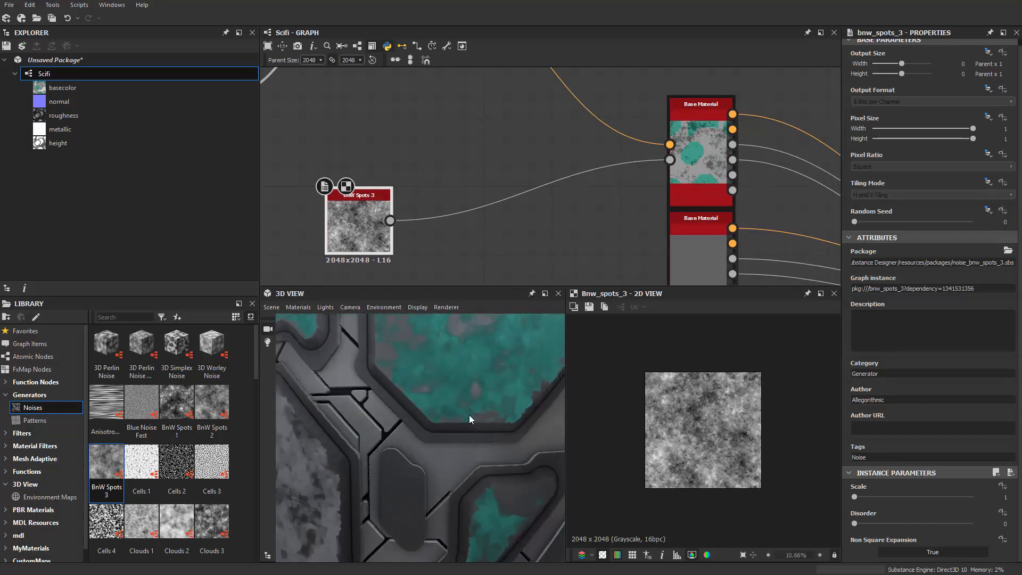
{"action": "left_click_drag", "start_coordinate": [458, 395], "coordinate": [458, 399]}
{"action": "scroll", "coordinate": [358, 262], "scroll_direction": "up", "scroll_amount": 2}
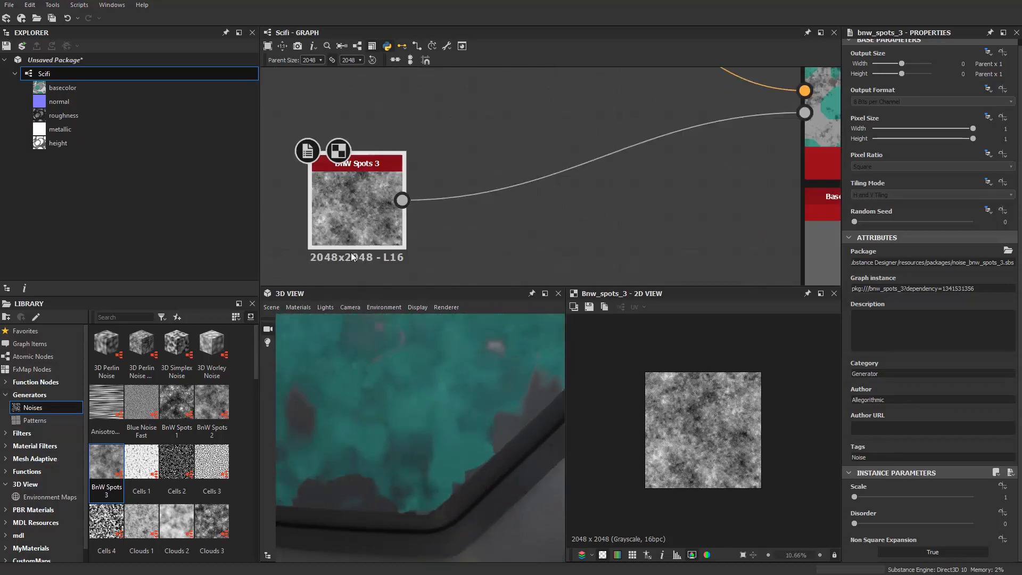
{"action": "left_click_drag", "start_coordinate": [366, 231], "coordinate": [396, 214]}
{"action": "scroll", "coordinate": [387, 229], "scroll_direction": "up", "scroll_amount": 2}
{"action": "scroll", "coordinate": [384, 234], "scroll_direction": "down", "scroll_amount": 4}
{"action": "key", "text": "space"}
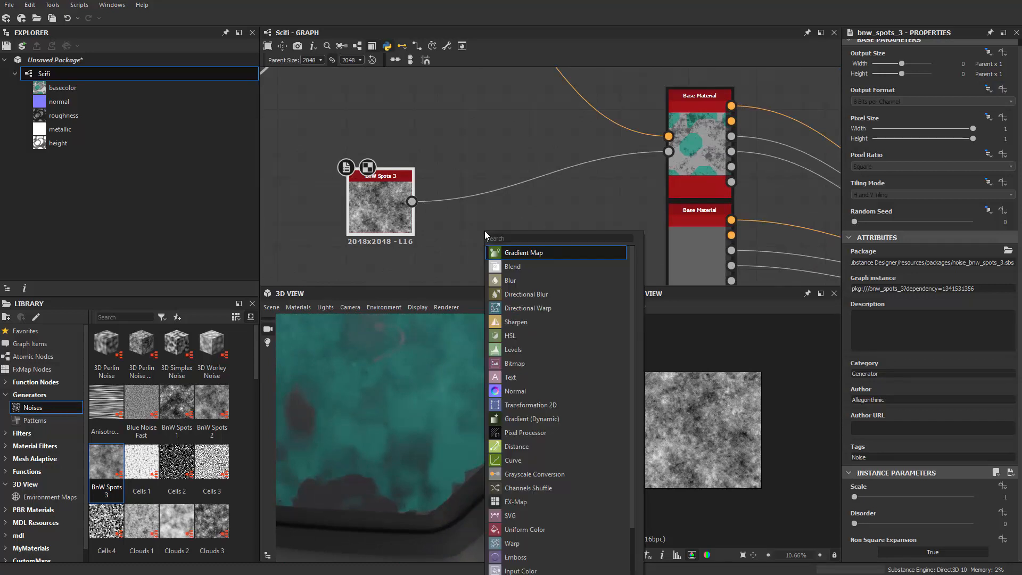
{"action": "key", "text": "Escape"}
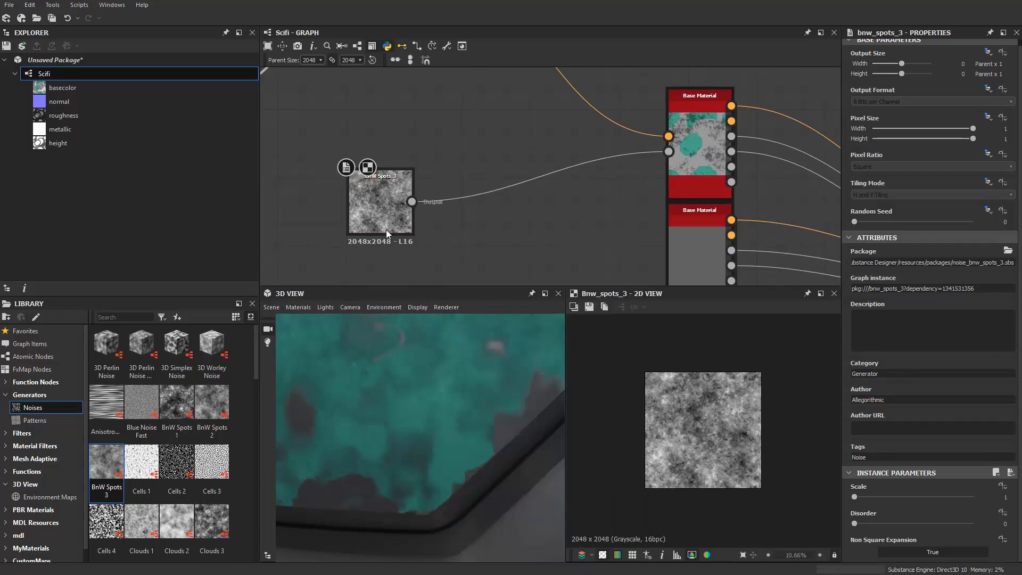
{"action": "key", "text": "Delete"}
Add a Clouds 2 noise and feed it through a new Blend into the paint Base Material's roughness input.
{"action": "key", "text": "space"}
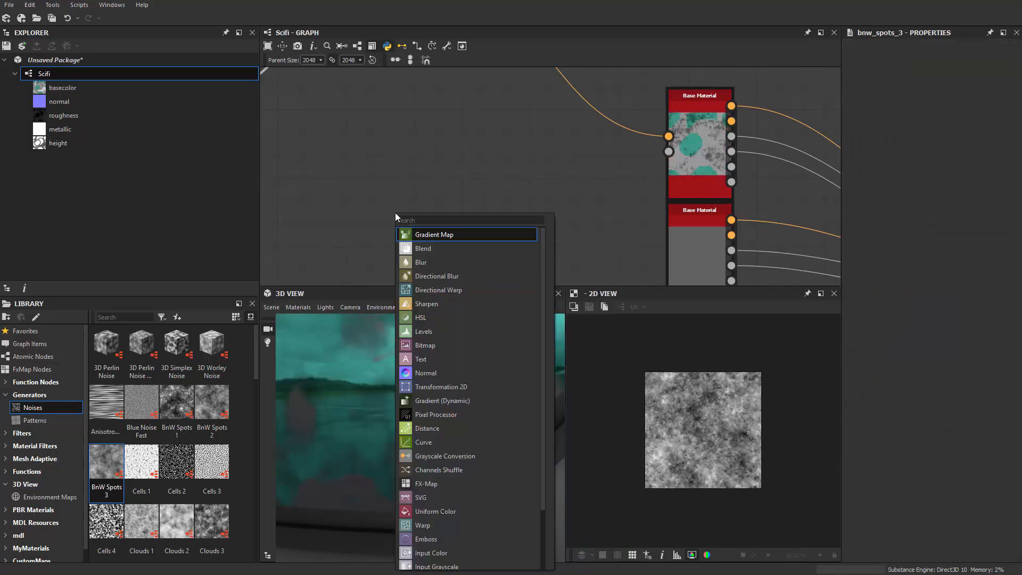
{"action": "type", "text": "cl"}
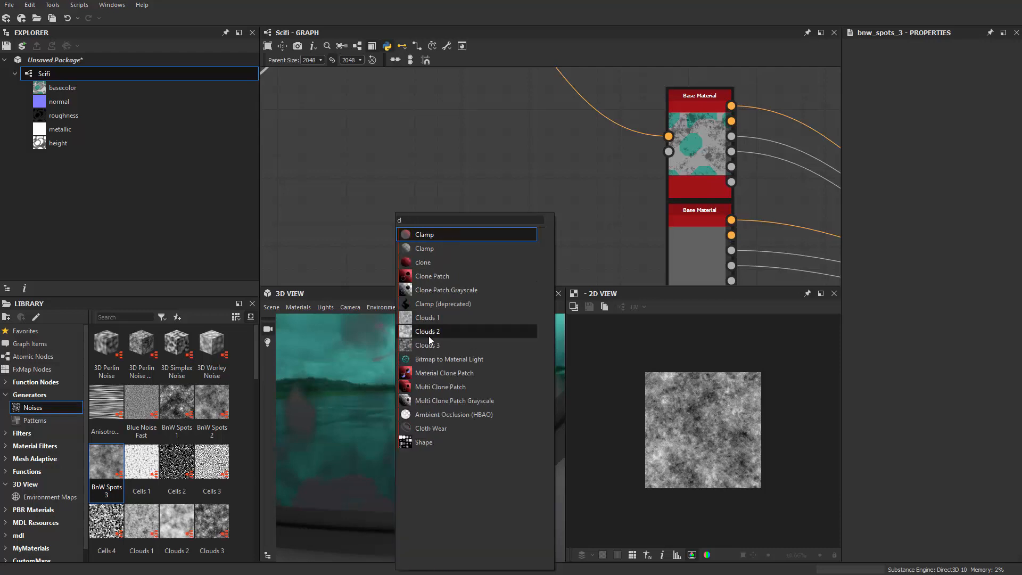
{"action": "left_click", "coordinate": [429, 333]}
{"action": "scroll", "coordinate": [433, 229], "scroll_direction": "up", "scroll_amount": 2}
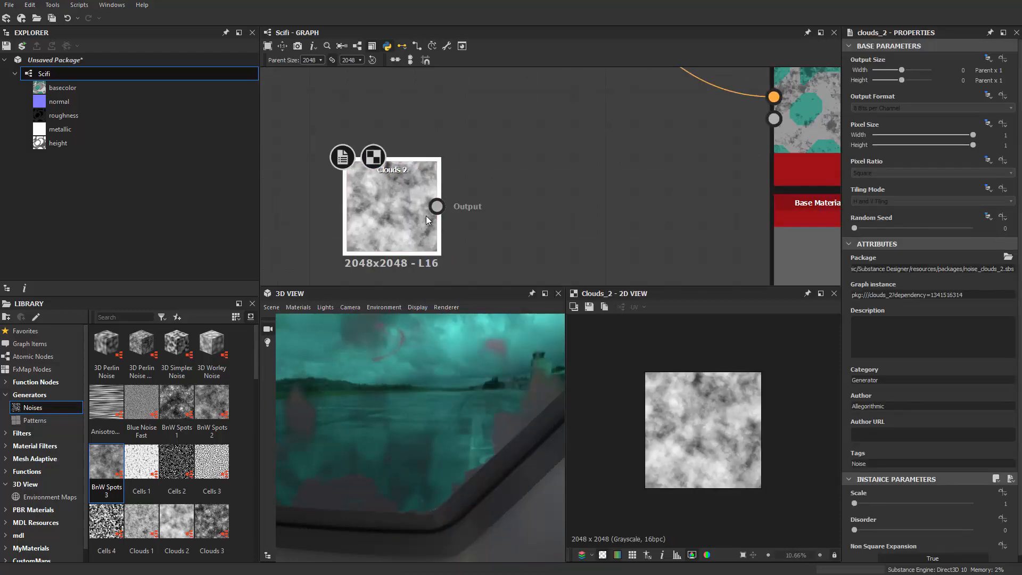
{"action": "scroll", "coordinate": [540, 169], "scroll_direction": "down", "scroll_amount": 2}
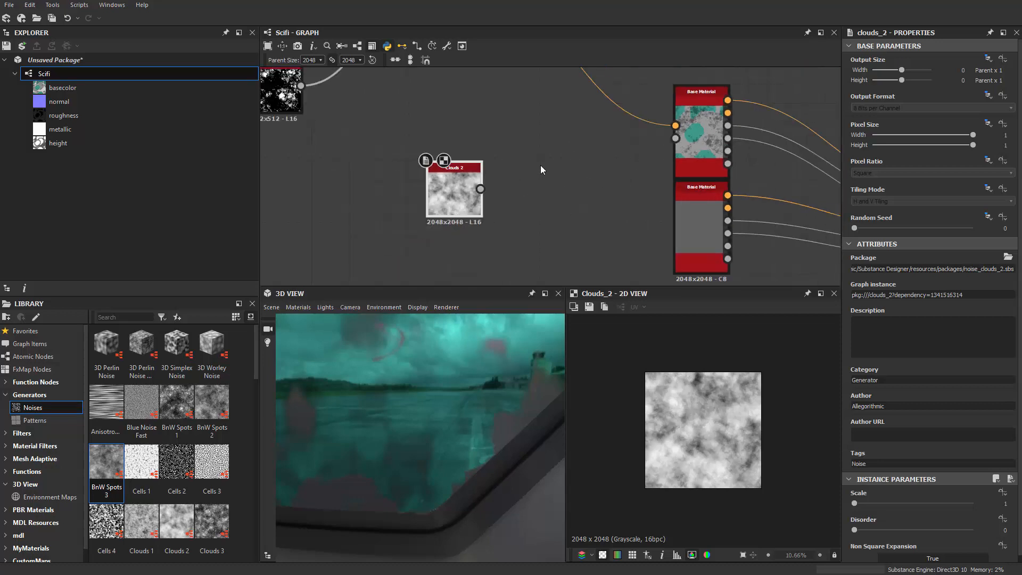
{"action": "key", "text": "space"}
{"action": "left_click", "coordinate": [559, 185]}
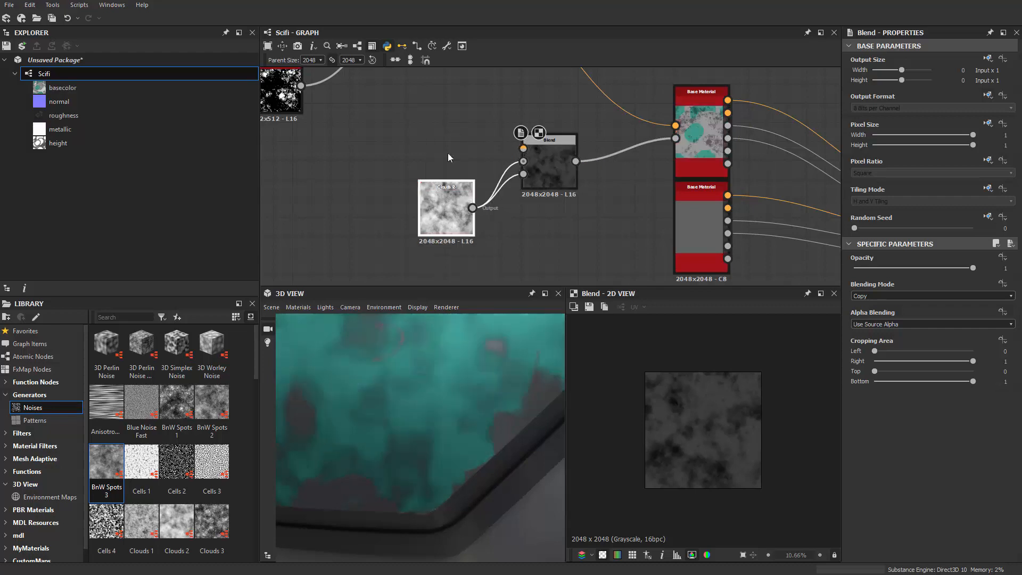
Add a Uniform Color node above Clouds 2 and switch its Color Mode to Grayscale.
{"action": "key", "text": "space"}
{"action": "type", "text": "un"}
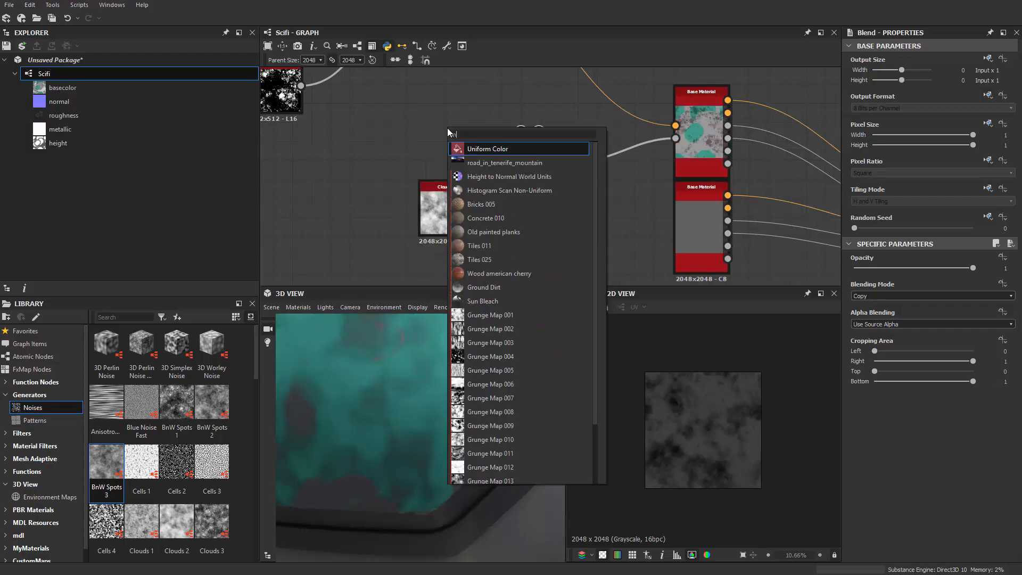
{"action": "key", "text": "Return"}
{"action": "left_click_drag", "start_coordinate": [447, 127], "coordinate": [446, 103]}
{"action": "left_click_drag", "start_coordinate": [440, 184], "coordinate": [448, 221]}
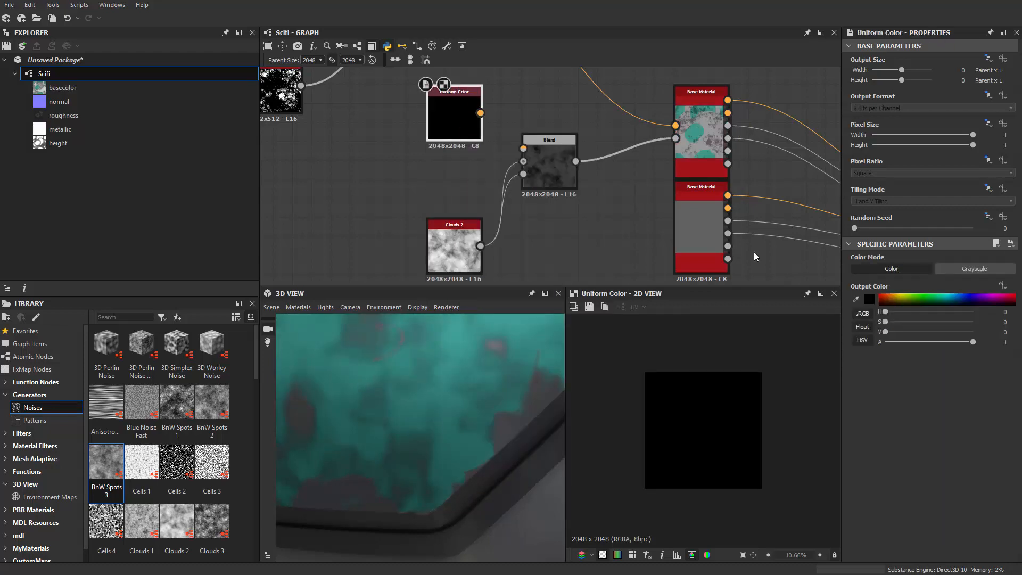
{"action": "left_click", "coordinate": [977, 271]}
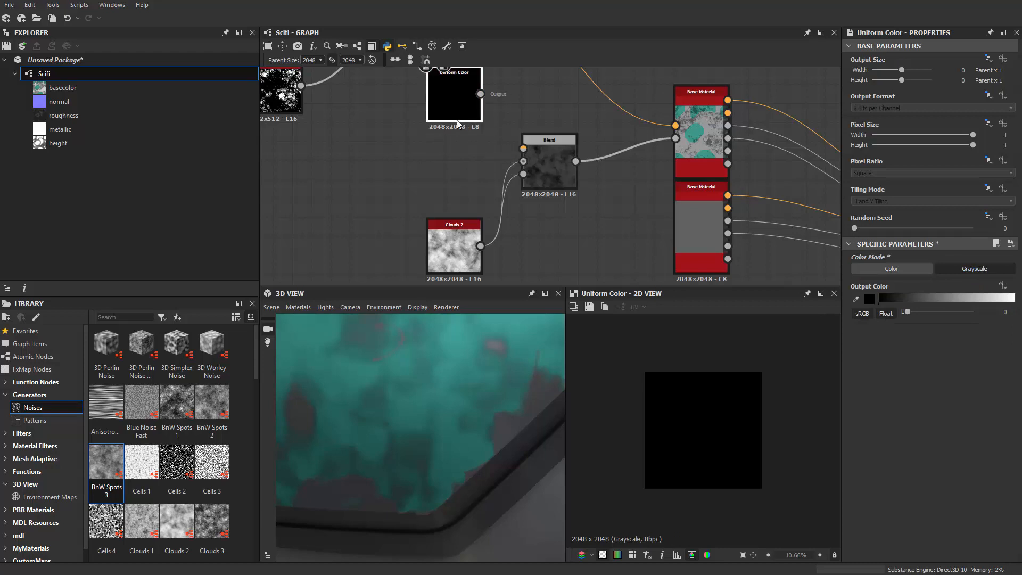
Duplicate the grayscale Uniform Color and use both colors as the Blend's foreground and background, with Clouds 2 as its mask.
{"action": "key", "text": "ctrl+d"}
{"action": "left_click_drag", "start_coordinate": [549, 190], "coordinate": [454, 183]}
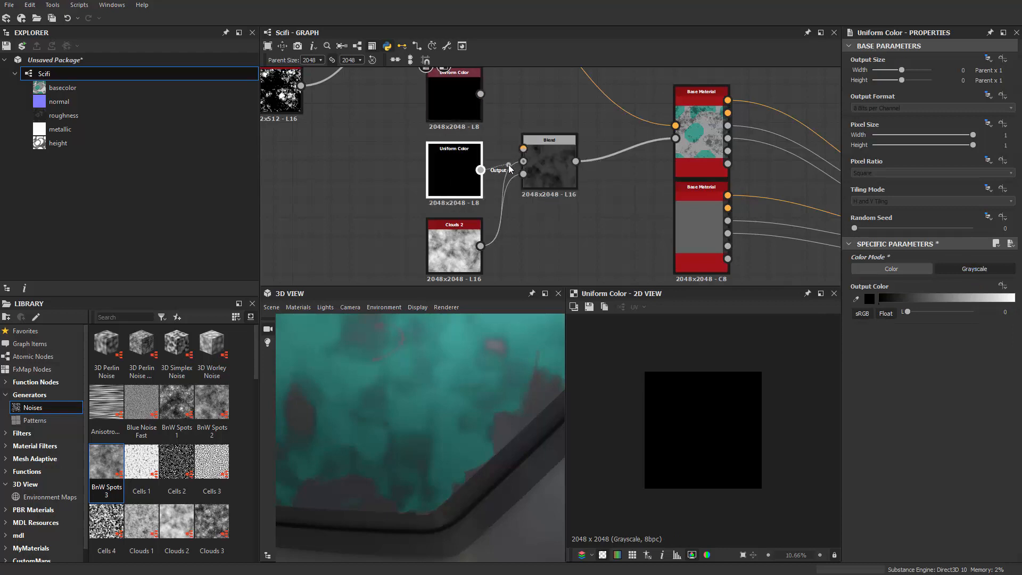
{"action": "double_click", "coordinate": [525, 162]}
{"action": "left_click_drag", "start_coordinate": [524, 162], "coordinate": [543, 163]}
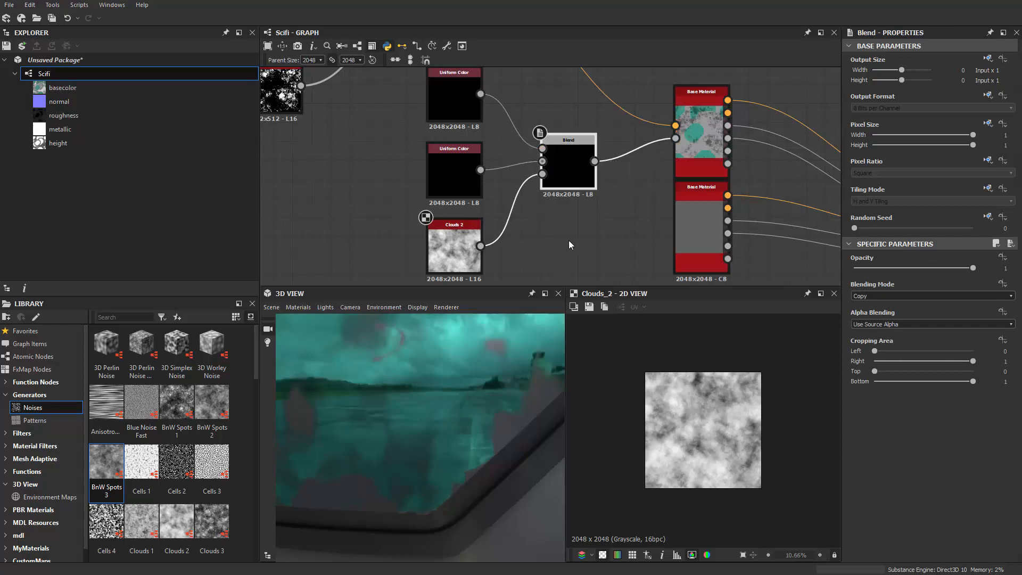
{"action": "scroll", "coordinate": [575, 218], "scroll_direction": "down", "scroll_amount": 1}
Set the foreground Uniform Color's Output Color to 0.45 and check the paint's shine on the 3D model.
{"action": "double_click", "coordinate": [481, 133]}
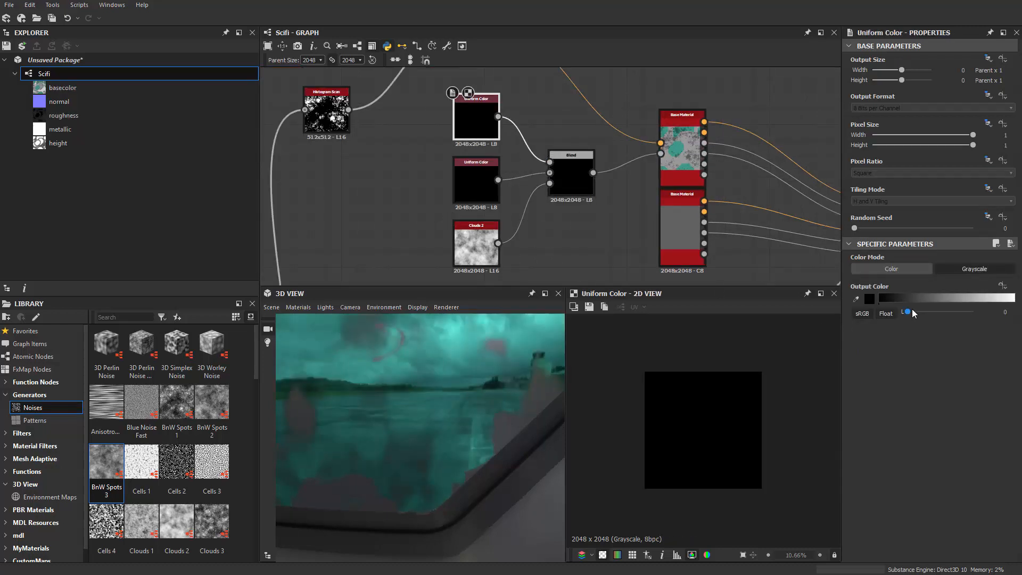
{"action": "left_click_drag", "start_coordinate": [912, 310], "coordinate": [937, 317]}
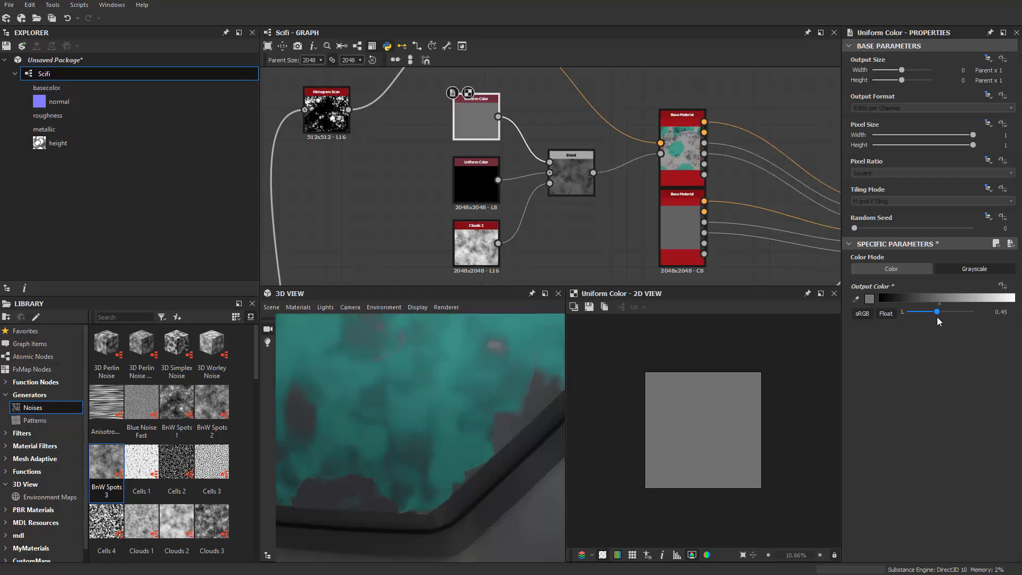
{"action": "scroll", "coordinate": [489, 440], "scroll_direction": "down", "scroll_amount": 10}
{"action": "mouse_move", "coordinate": [450, 451]}
{"action": "left_mouse_down"}
{"action": "mouse_move", "coordinate": [496, 436]}
{"action": "mouse_move", "coordinate": [429, 448]}
{"action": "mouse_move", "coordinate": [471, 452]}
{"action": "mouse_move", "coordinate": [432, 487]}
{"action": "mouse_move", "coordinate": [419, 475]}
{"action": "mouse_move", "coordinate": [500, 461]}
{"action": "mouse_move", "coordinate": [603, 465]}
{"action": "left_mouse_up"}
{"action": "scroll", "coordinate": [496, 437], "scroll_direction": "up", "scroll_amount": 5}
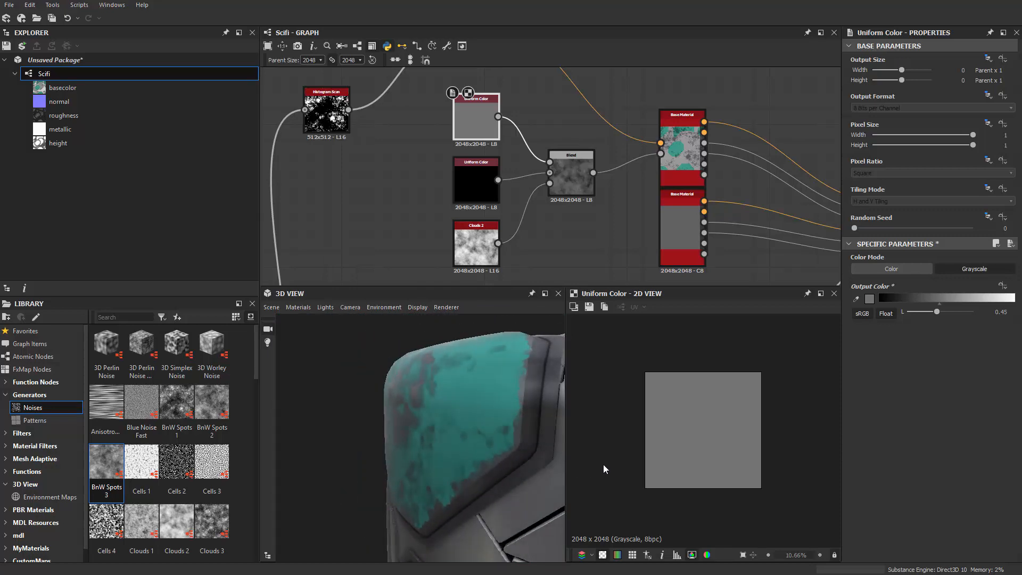
{"action": "scroll", "coordinate": [576, 202], "scroll_direction": "up", "scroll_amount": 5}
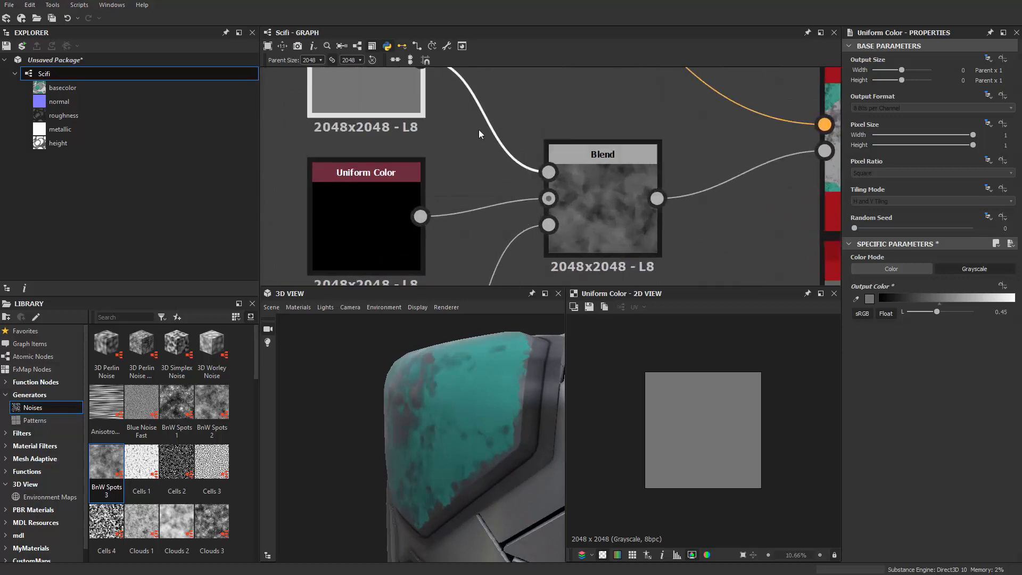
{"action": "middle_click_drag", "start_coordinate": [478, 130], "coordinate": [449, 115]}
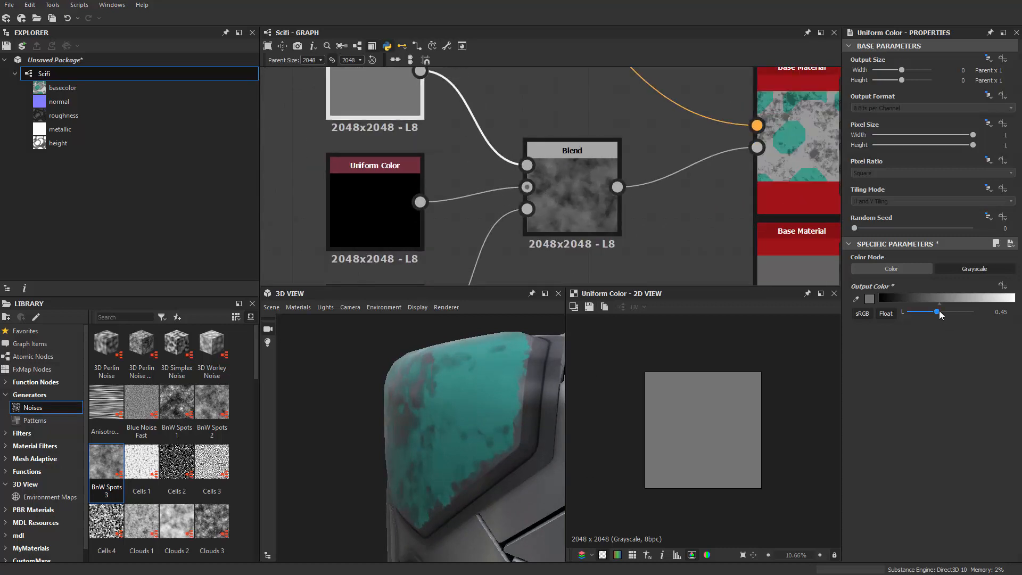
Set the foreground Uniform Color's Output Color to 0.6.
{"action": "left_click", "coordinate": [964, 312]}
{"action": "scroll", "coordinate": [788, 242], "scroll_direction": "down", "scroll_amount": 2}
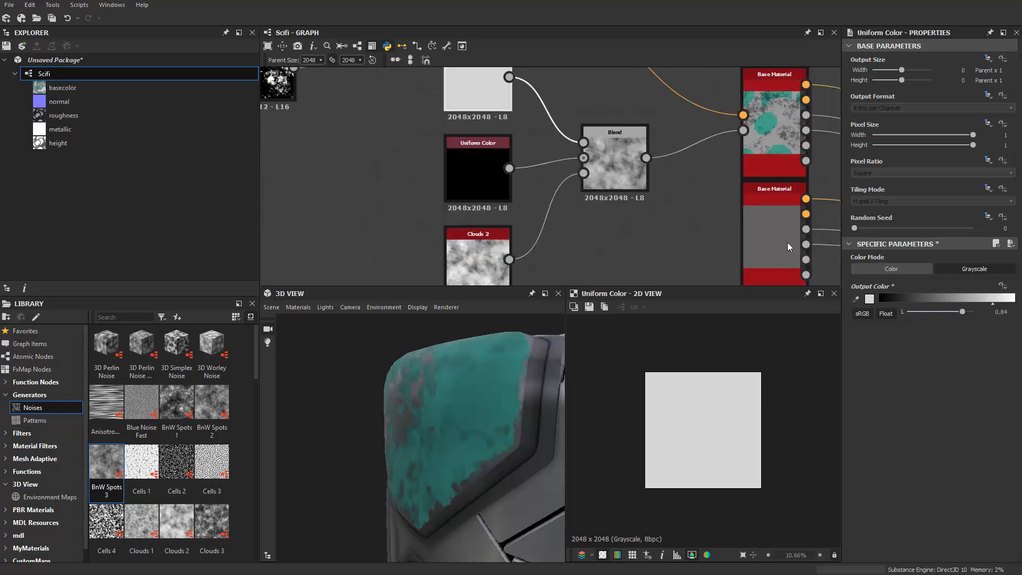
{"action": "left_click_drag", "start_coordinate": [949, 313], "coordinate": [947, 312]}
Insert a Histogram Scan between Clouds 2 and the mask input of the roughness Blend.
{"action": "middle_click_drag", "start_coordinate": [589, 199], "coordinate": [619, 153]}
{"action": "left_click_drag", "start_coordinate": [520, 213], "coordinate": [473, 222]}
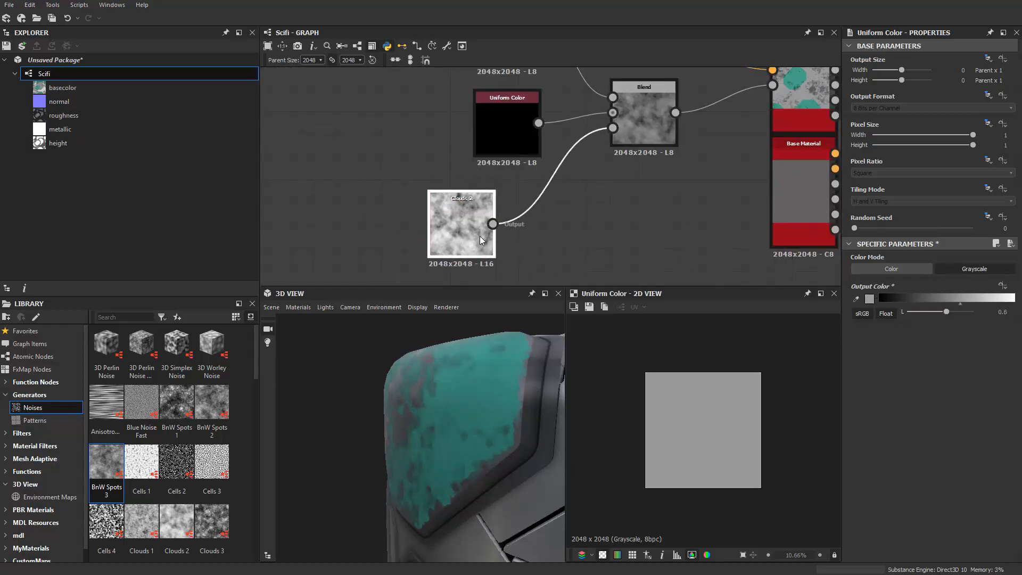
{"action": "left_click", "coordinate": [563, 240]}
{"action": "key", "text": "space"}
{"action": "type", "text": "hist"}
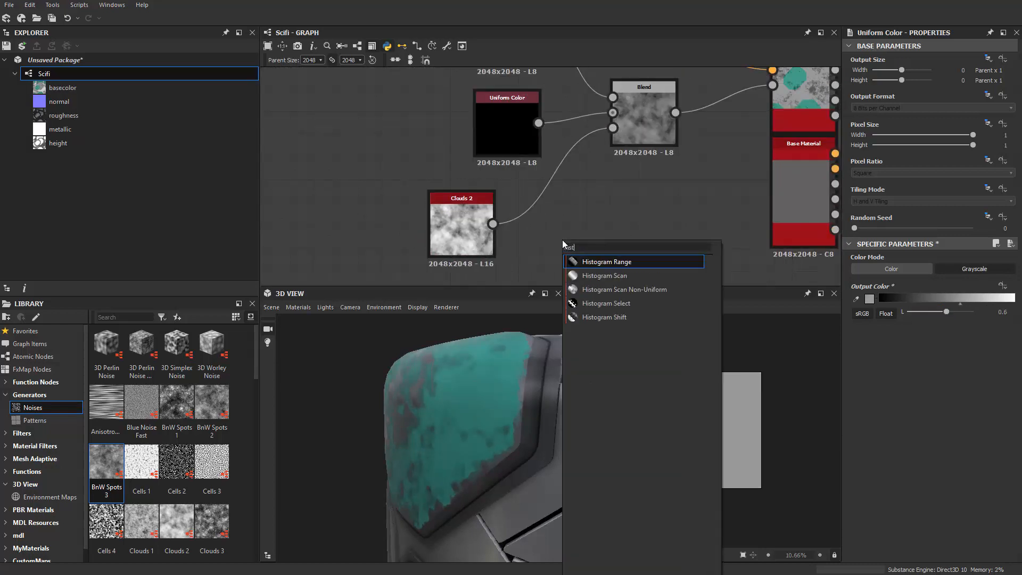
{"action": "key", "text": "Down"}
{"action": "key", "text": "Return"}
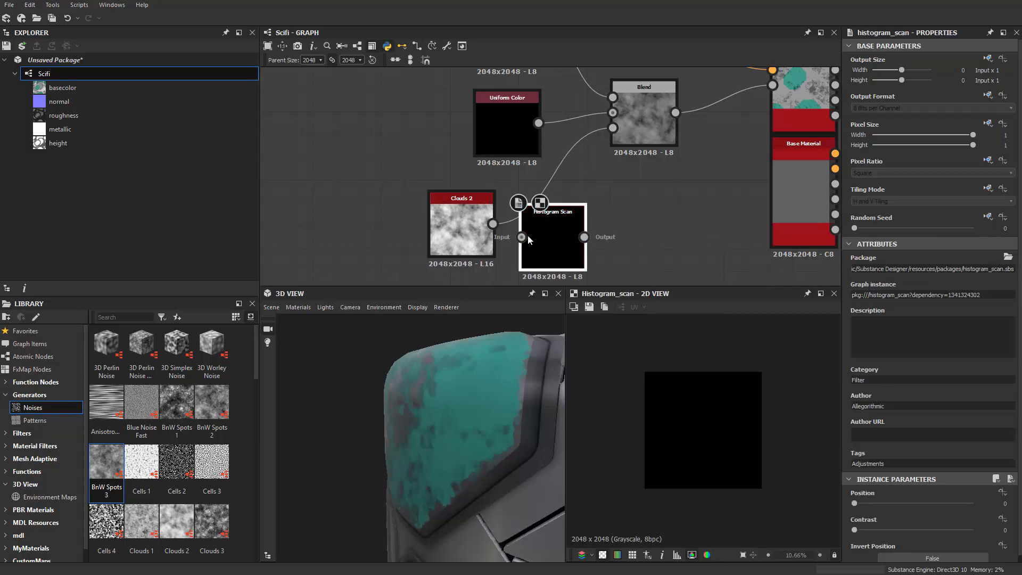
{"action": "left_click_drag", "start_coordinate": [522, 237], "coordinate": [493, 224]}
{"action": "left_click_drag", "start_coordinate": [585, 237], "coordinate": [613, 128]}
{"action": "left_click_drag", "start_coordinate": [554, 236], "coordinate": [553, 214]}
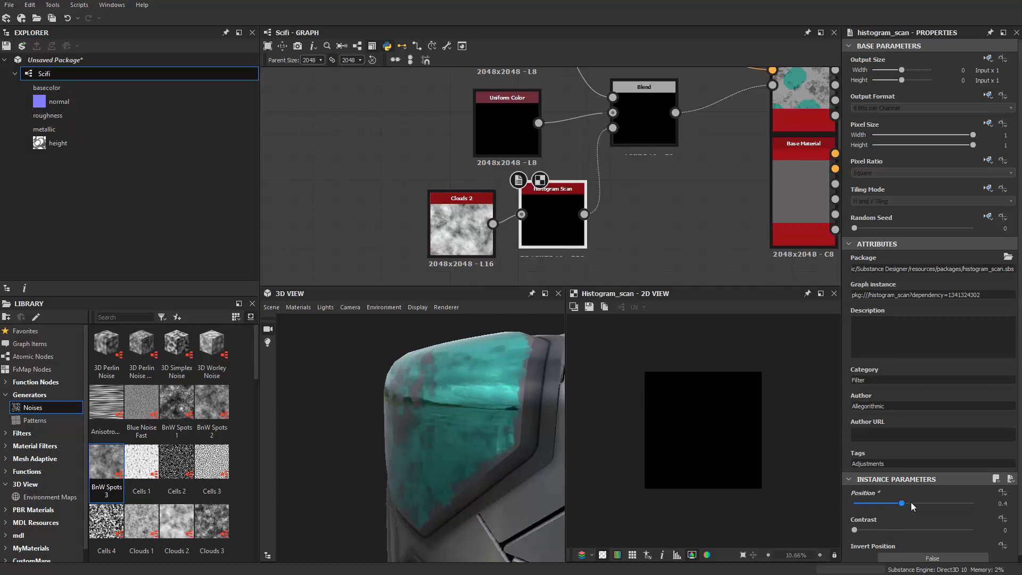
Set the new Histogram Scan's Position to 0.33 and Contrast to 0.49.
{"action": "left_click_drag", "start_coordinate": [911, 503], "coordinate": [929, 502]}
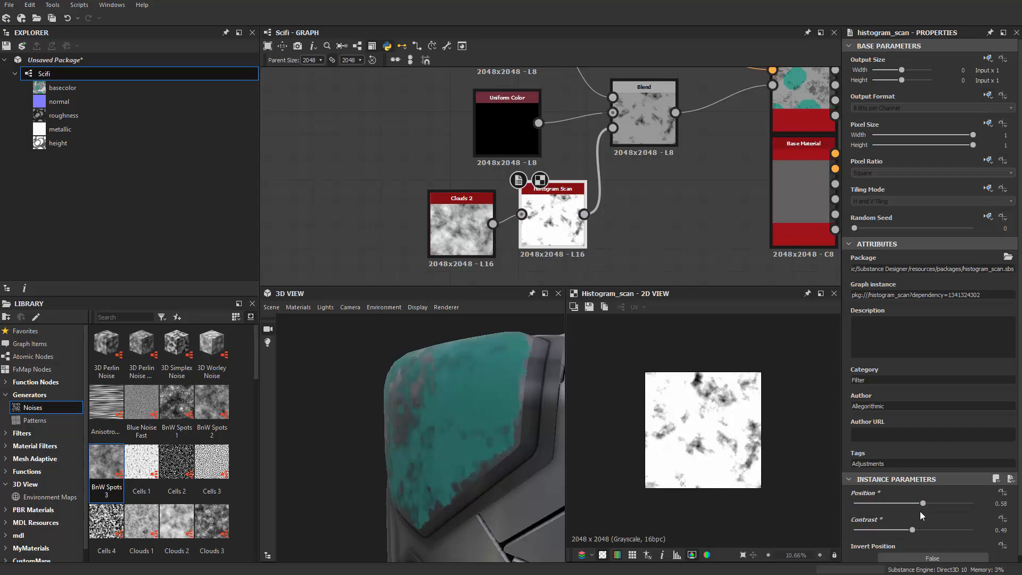
{"action": "left_click_drag", "start_coordinate": [923, 503], "coordinate": [894, 505]}
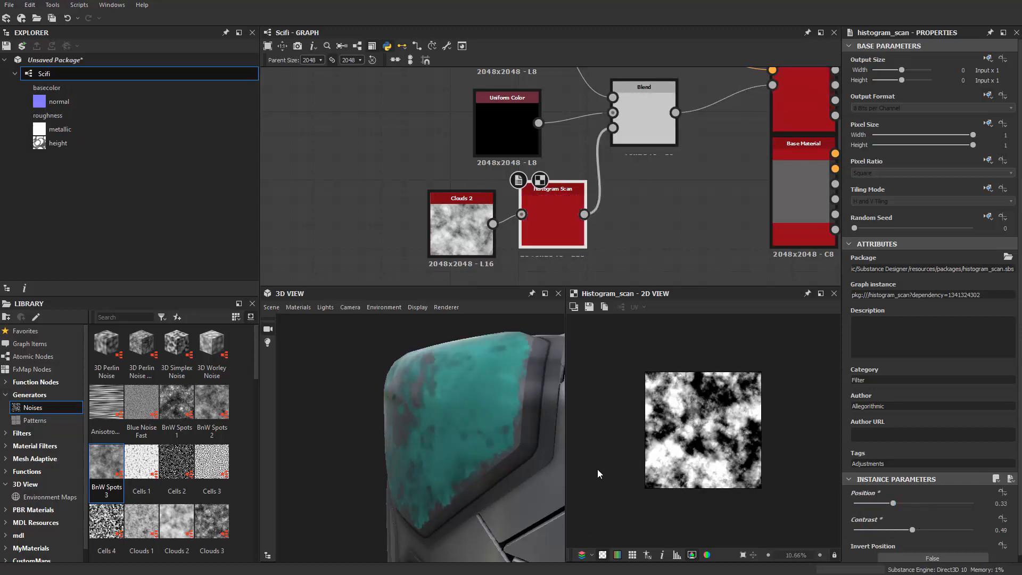
Set the Output Color of the black Uniform Color feeding the roughness Blend to 0.06.
{"action": "left_click_drag", "start_coordinate": [529, 456], "coordinate": [496, 424]}
{"action": "scroll", "coordinate": [596, 218], "scroll_direction": "up", "scroll_amount": 1}
{"action": "scroll", "coordinate": [595, 227], "scroll_direction": "up", "scroll_amount": 1}
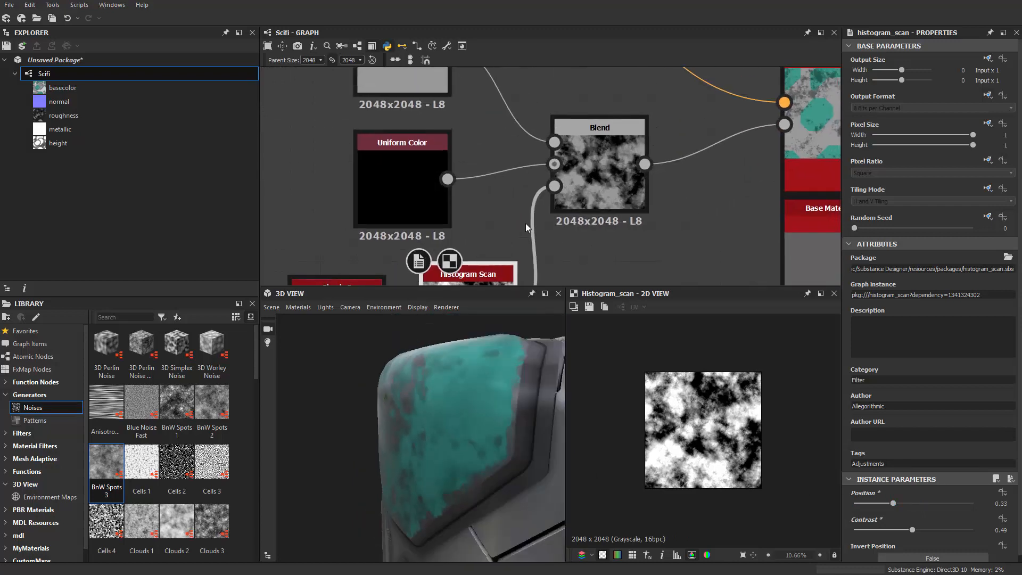
{"action": "left_click", "coordinate": [389, 178]}
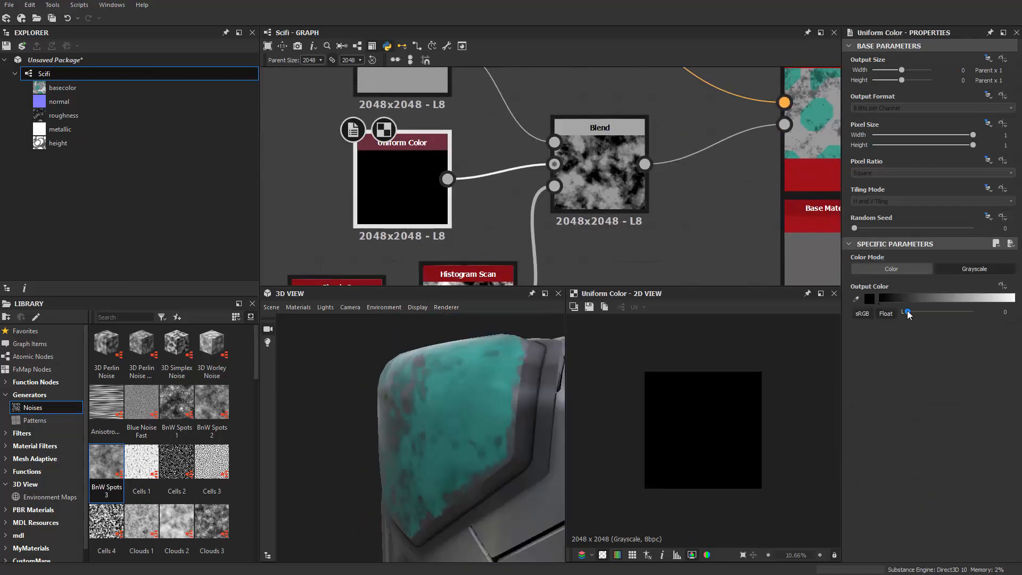
{"action": "left_click_drag", "start_coordinate": [909, 316], "coordinate": [912, 312]}
{"action": "middle_click_drag", "start_coordinate": [414, 68], "coordinate": [414, 112]}
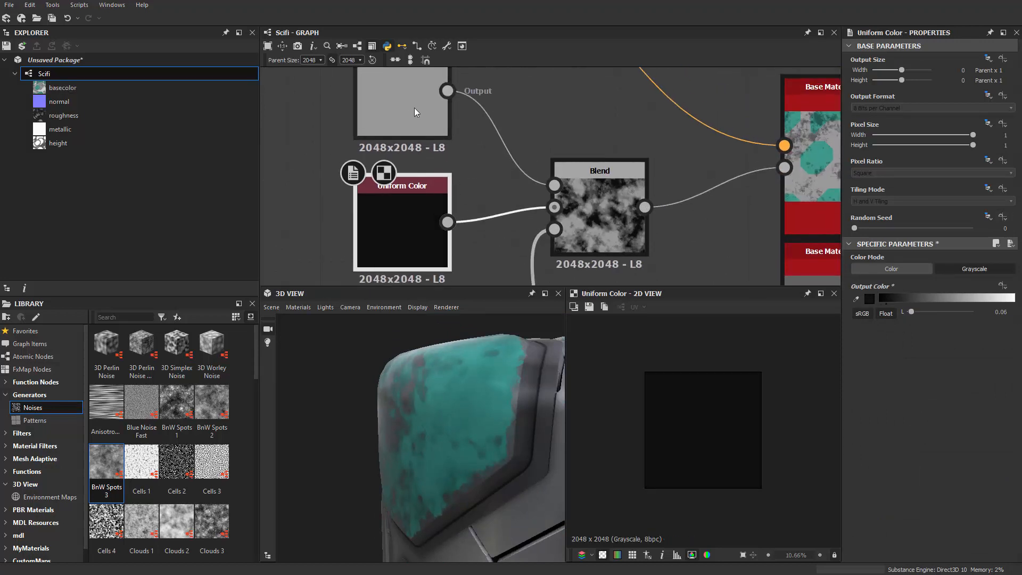
Set the foreground Uniform Color's Output Color to 1 and check the paint's roughness on the 3D model.
{"action": "left_click", "coordinate": [415, 112]}
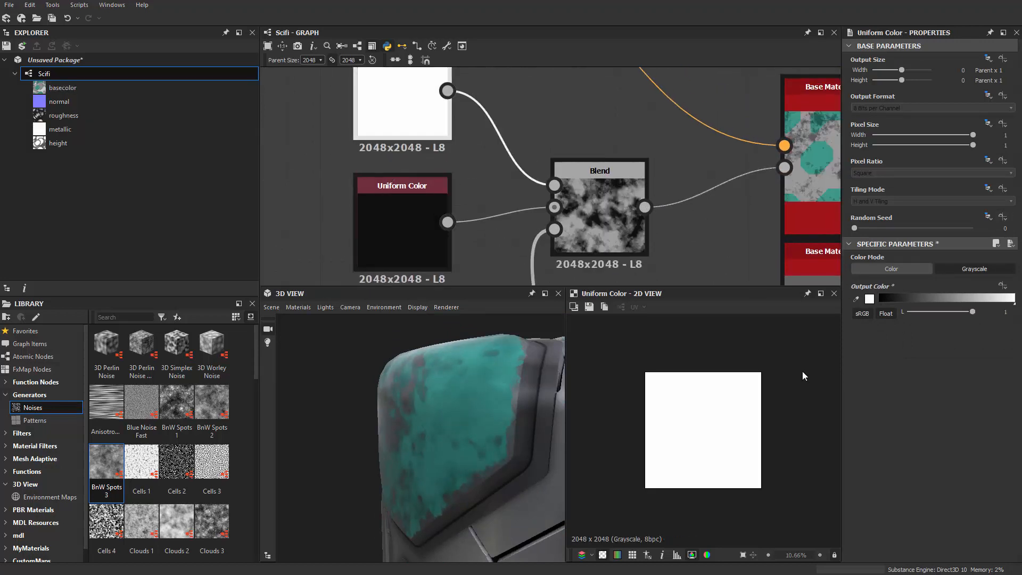
{"action": "left_click_drag", "start_coordinate": [492, 441], "coordinate": [436, 429]}
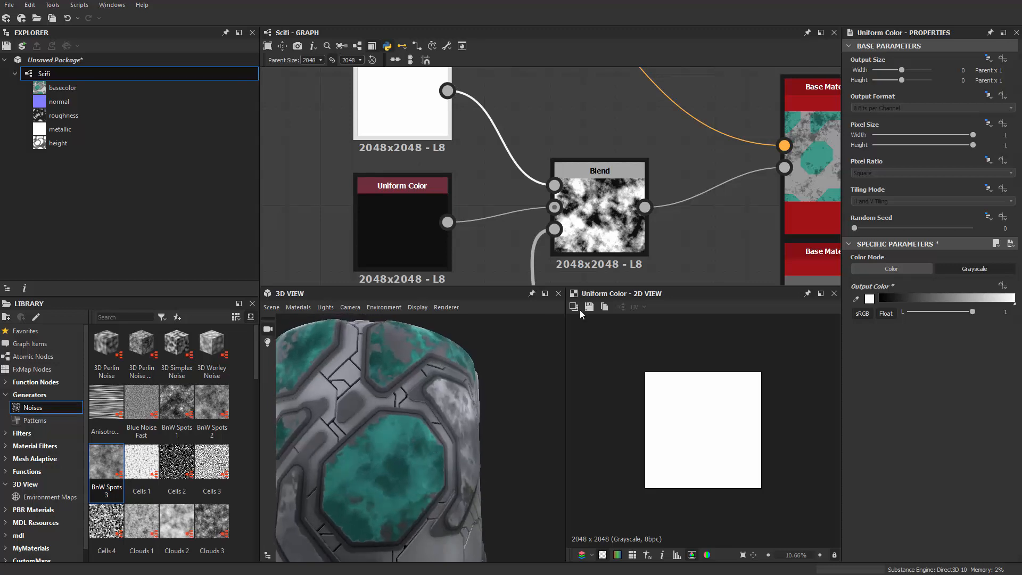
{"action": "middle_click_drag", "start_coordinate": [428, 242], "coordinate": [470, 152]}
{"action": "middle_click_drag", "start_coordinate": [525, 157], "coordinate": [528, 223]}
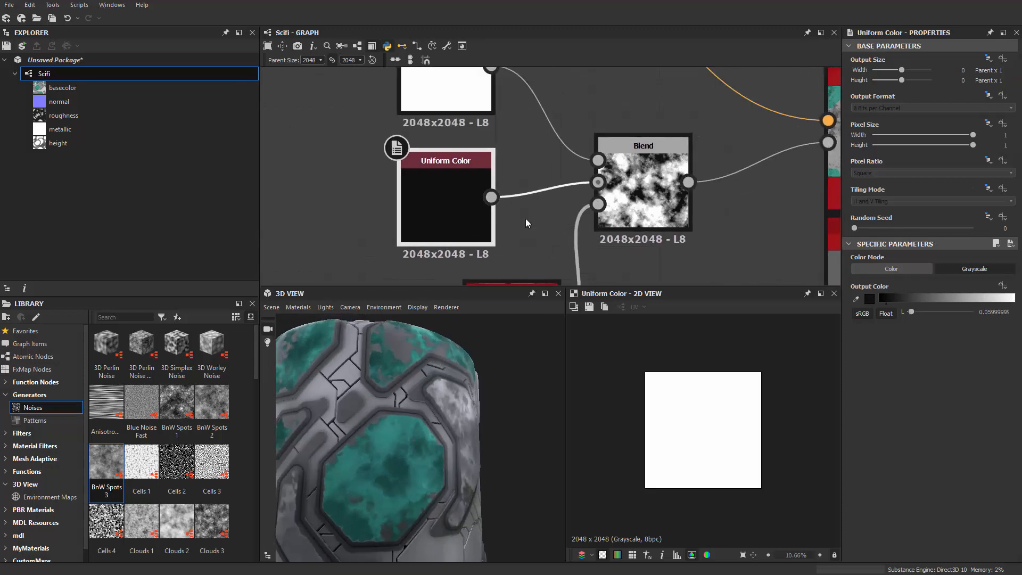
{"action": "left_click_drag", "start_coordinate": [521, 406], "coordinate": [535, 391]}
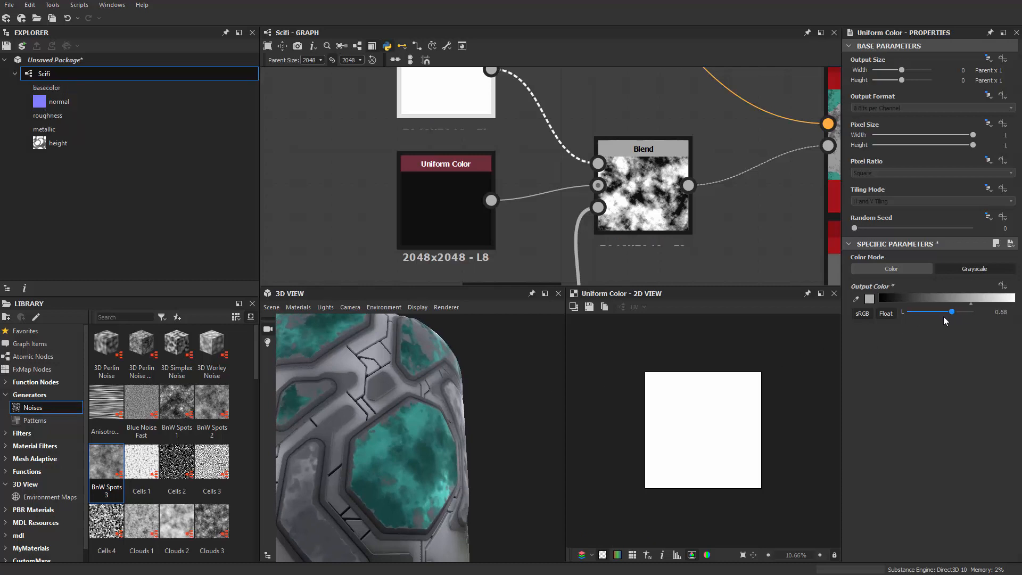
Set the foreground Uniform Color's Output Color to 0.43 and inspect the painted panels up close.
{"action": "left_click_drag", "start_coordinate": [941, 317], "coordinate": [941, 317]}
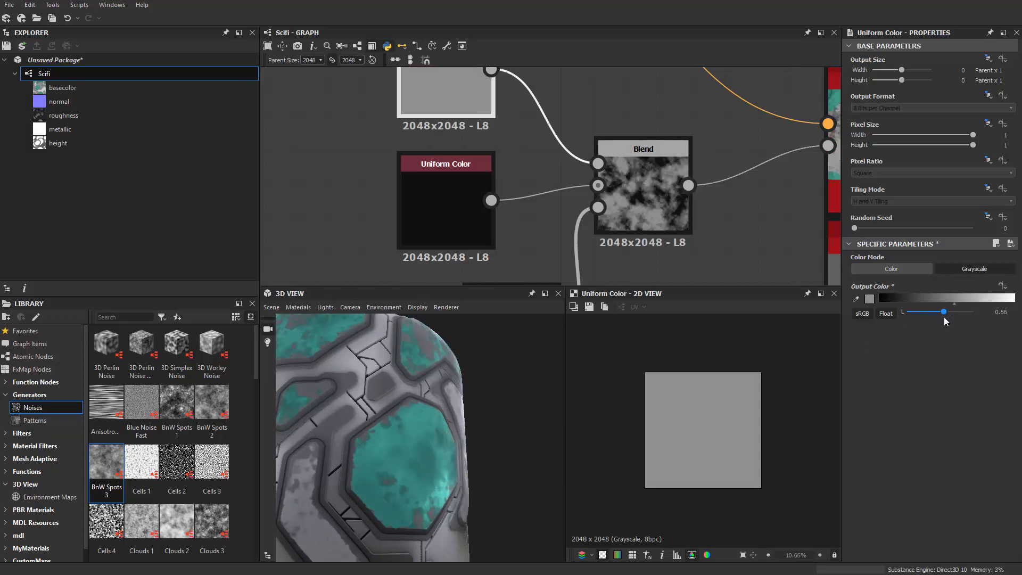
{"action": "left_click_drag", "start_coordinate": [945, 318], "coordinate": [936, 315]}
{"action": "left_click_drag", "start_coordinate": [409, 493], "coordinate": [379, 382]}
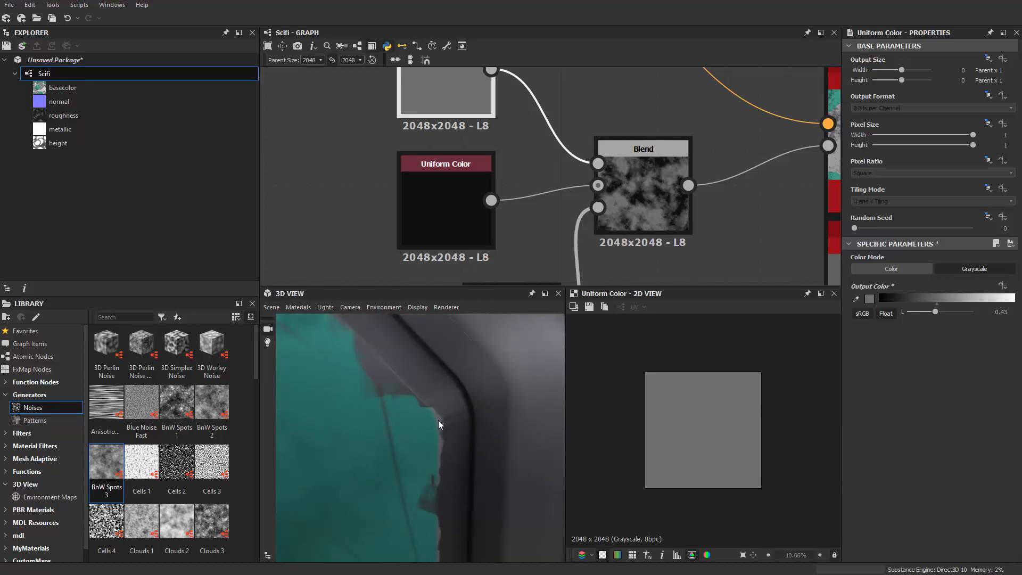
{"action": "scroll", "coordinate": [435, 446], "scroll_direction": "down", "scroll_amount": 6}
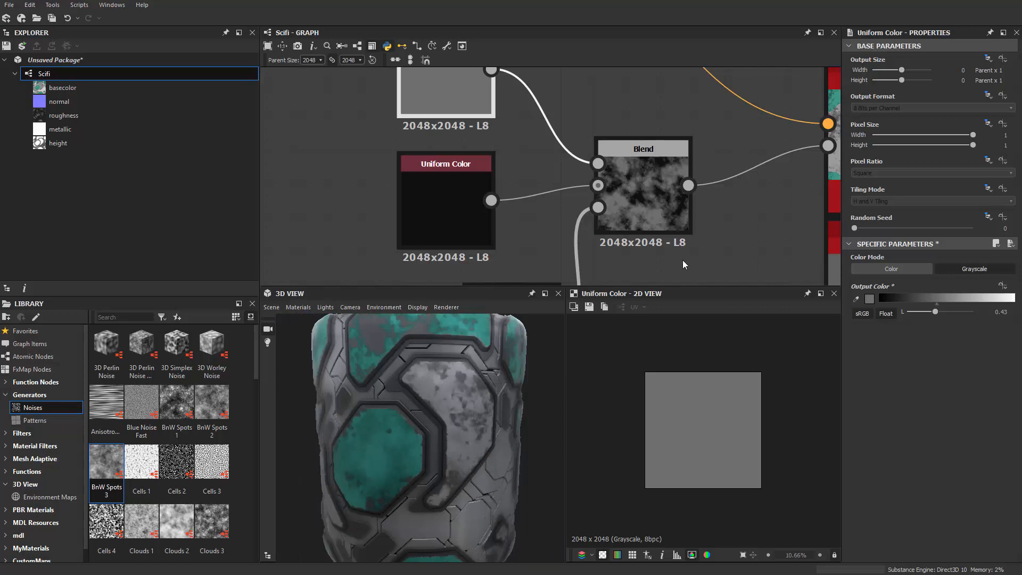
Examine the scratches in the paint mask produced by the Subtract Blend node.
{"action": "middle_click_drag", "start_coordinate": [665, 261], "coordinate": [578, 147]}
{"action": "scroll", "coordinate": [542, 252], "scroll_direction": "down", "scroll_amount": 2}
{"action": "scroll", "coordinate": [579, 149], "scroll_direction": "down", "scroll_amount": 1}
{"action": "middle_click_drag", "start_coordinate": [535, 283], "coordinate": [539, 314]}
{"action": "middle_click_drag", "start_coordinate": [573, 242], "coordinate": [575, 263]}
{"action": "scroll", "coordinate": [575, 261], "scroll_direction": "down", "scroll_amount": 3}
{"action": "middle_click_drag", "start_coordinate": [471, 282], "coordinate": [517, 230]}
{"action": "middle_click_drag", "start_coordinate": [517, 269], "coordinate": [560, 179]}
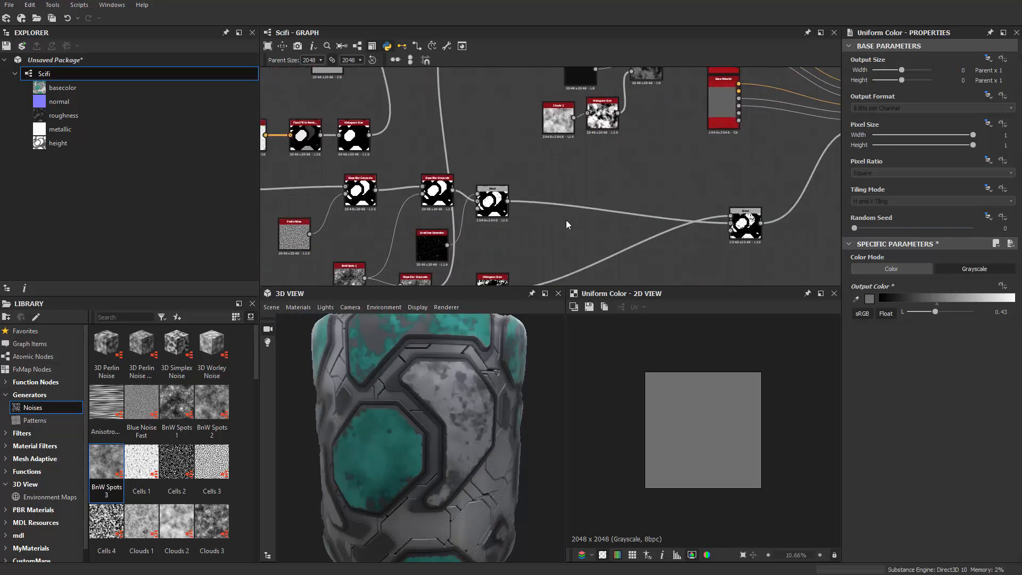
{"action": "scroll", "coordinate": [577, 238], "scroll_direction": "up", "scroll_amount": 2}
{"action": "scroll", "coordinate": [420, 210], "scroll_direction": "up", "scroll_amount": 2}
{"action": "scroll", "coordinate": [388, 152], "scroll_direction": "up", "scroll_amount": 2}
{"action": "double_click", "coordinate": [391, 152]}
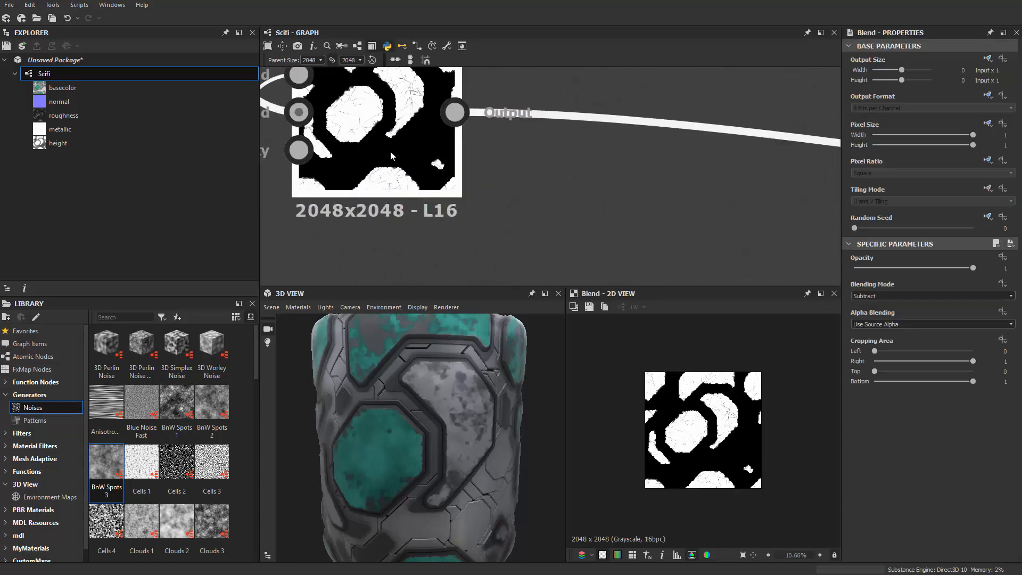
{"action": "scroll", "coordinate": [709, 406], "scroll_direction": "up", "scroll_amount": 5}
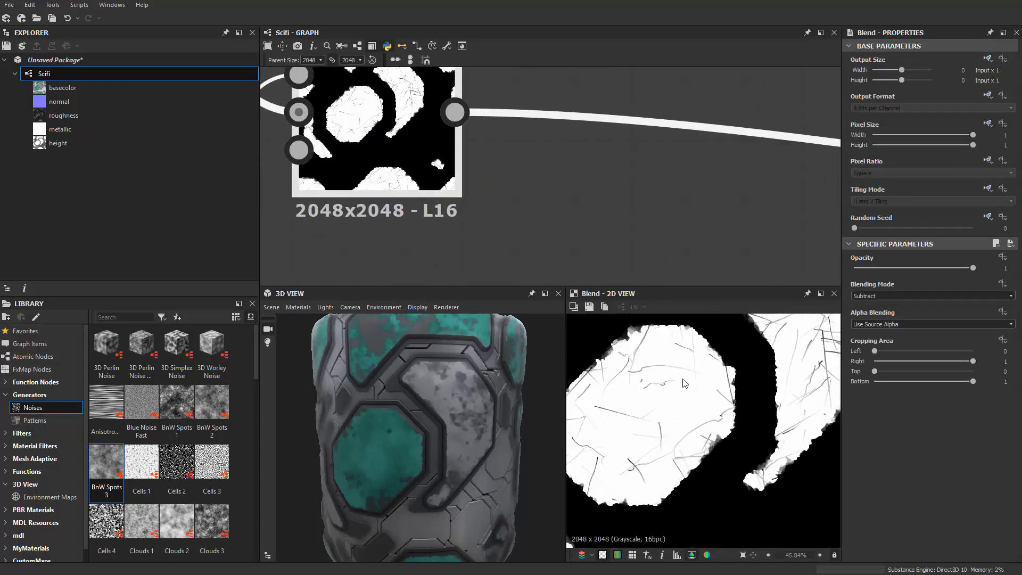
{"action": "scroll", "coordinate": [682, 375], "scroll_direction": "down", "scroll_amount": 7}
{"action": "scroll", "coordinate": [569, 248], "scroll_direction": "down", "scroll_amount": 6}
{"action": "middle_click_drag", "start_coordinate": [553, 279], "coordinate": [496, 128]}
{"action": "scroll", "coordinate": [570, 233], "scroll_direction": "down", "scroll_amount": 2}
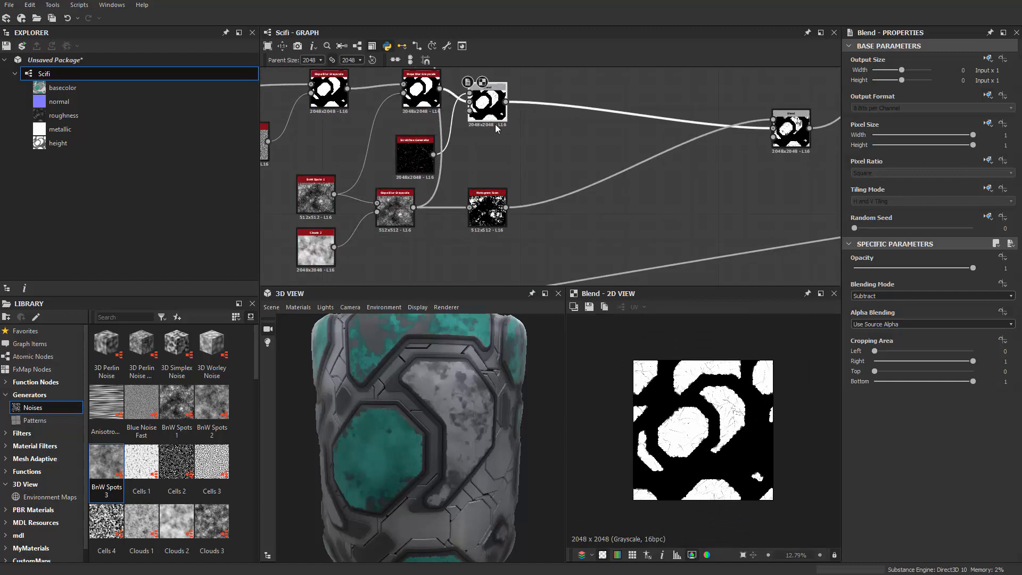
{"action": "middle_click_drag", "start_coordinate": [655, 191], "coordinate": [609, 140]}
{"action": "scroll", "coordinate": [608, 141], "scroll_direction": "down", "scroll_amount": 4}
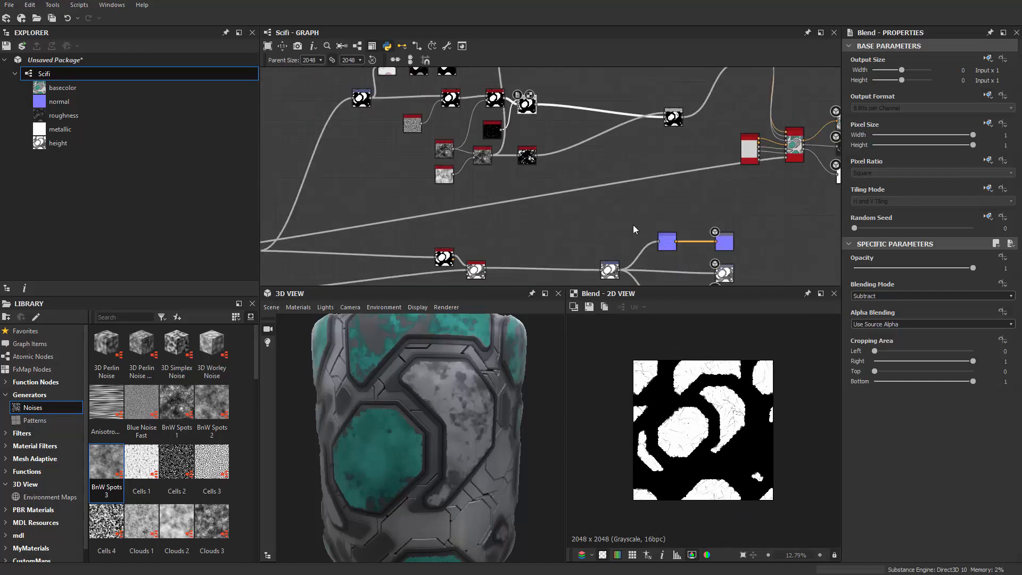
{"action": "scroll", "coordinate": [612, 217], "scroll_direction": "up", "scroll_amount": 4}
{"action": "middle_click_drag", "start_coordinate": [610, 281], "coordinate": [621, 236]}
{"action": "scroll", "coordinate": [607, 171], "scroll_direction": "down", "scroll_amount": 2}
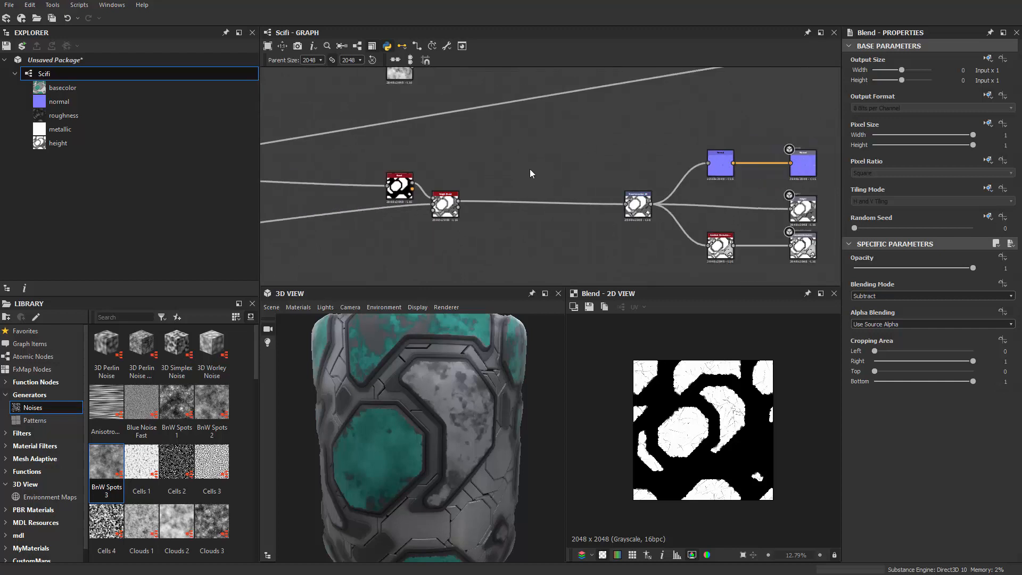
{"action": "middle_click_drag", "start_coordinate": [529, 168], "coordinate": [566, 215]}
{"action": "key", "text": "space"}
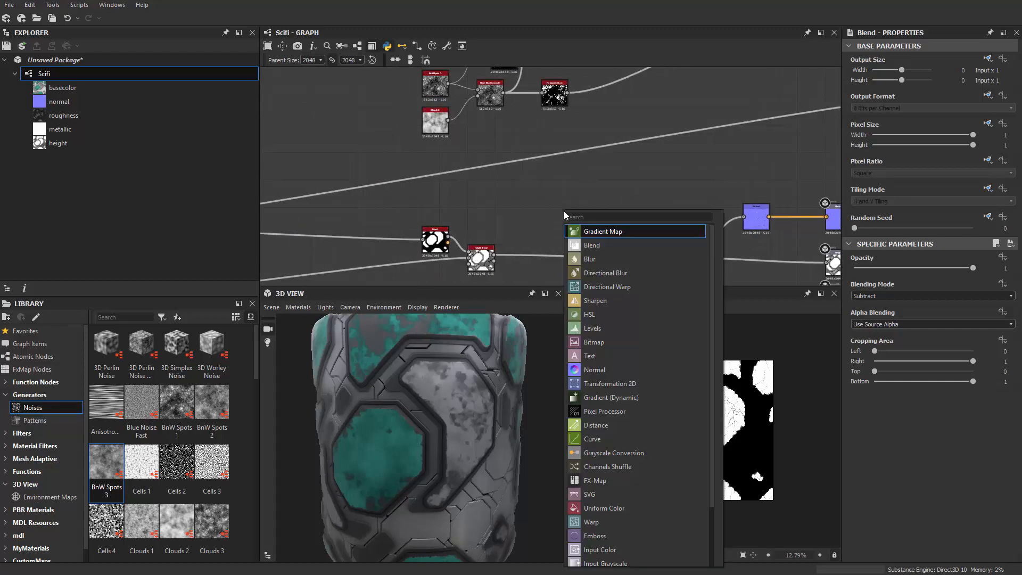
{"action": "key", "text": "Up"}
{"action": "key", "text": "Return"}
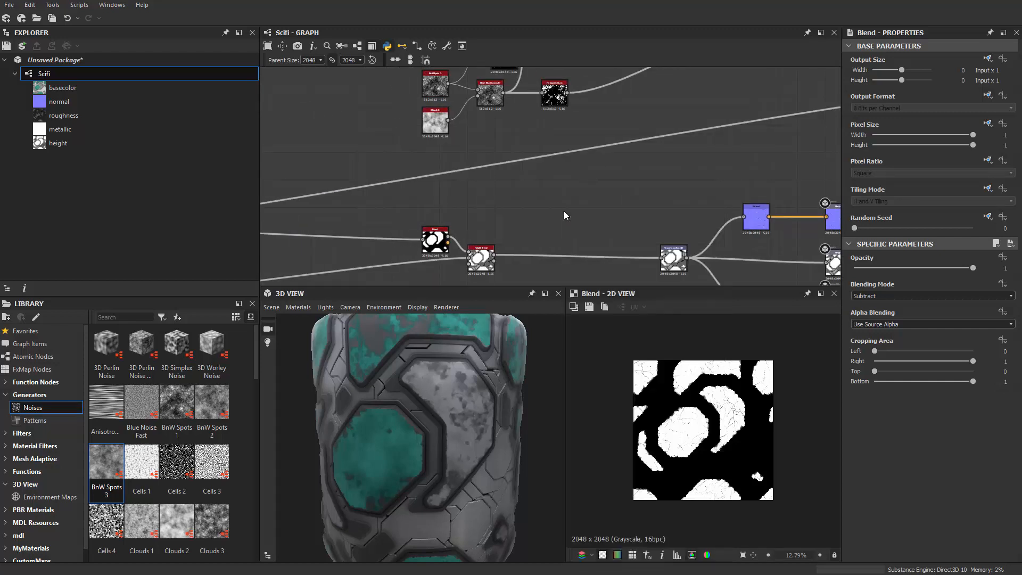
Add a Height Blend node before Transformation 2D and feed the existing Height Blend's output into its Height Bottom input.
{"action": "scroll", "coordinate": [566, 215], "scroll_direction": "down", "scroll_amount": 3}
{"action": "scroll", "coordinate": [570, 207], "scroll_direction": "up", "scroll_amount": 2}
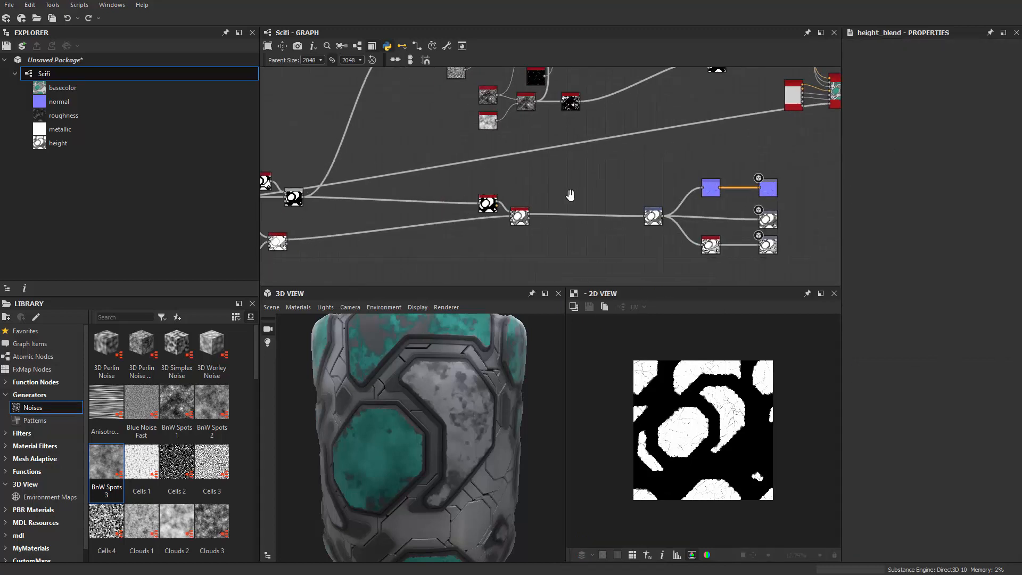
{"action": "key", "text": "space"}
{"action": "type", "text": "height"}
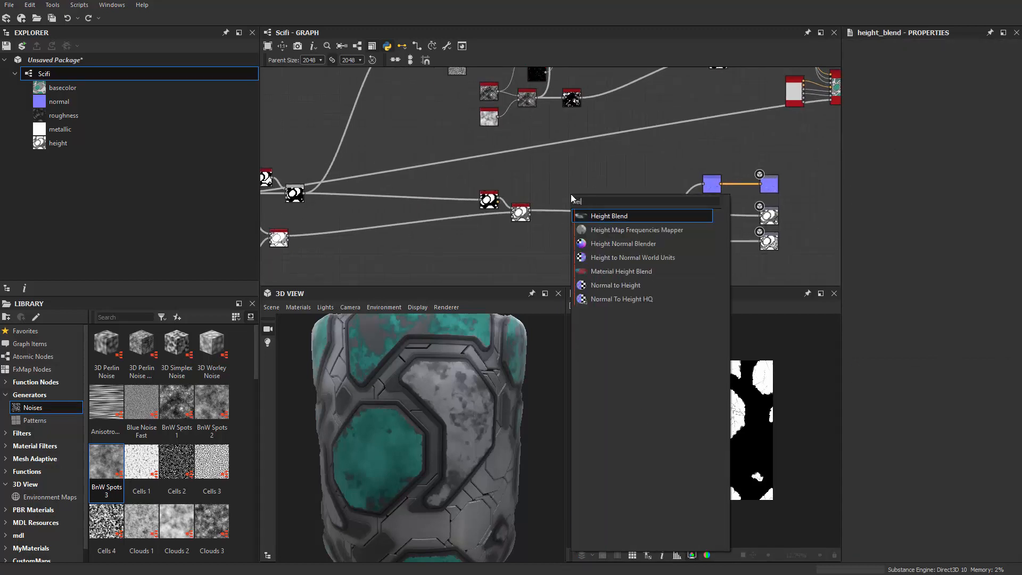
{"action": "key", "text": "Return"}
{"action": "scroll", "coordinate": [534, 244], "scroll_direction": "up", "scroll_amount": 2}
{"action": "scroll", "coordinate": [535, 249], "scroll_direction": "up", "scroll_amount": 3}
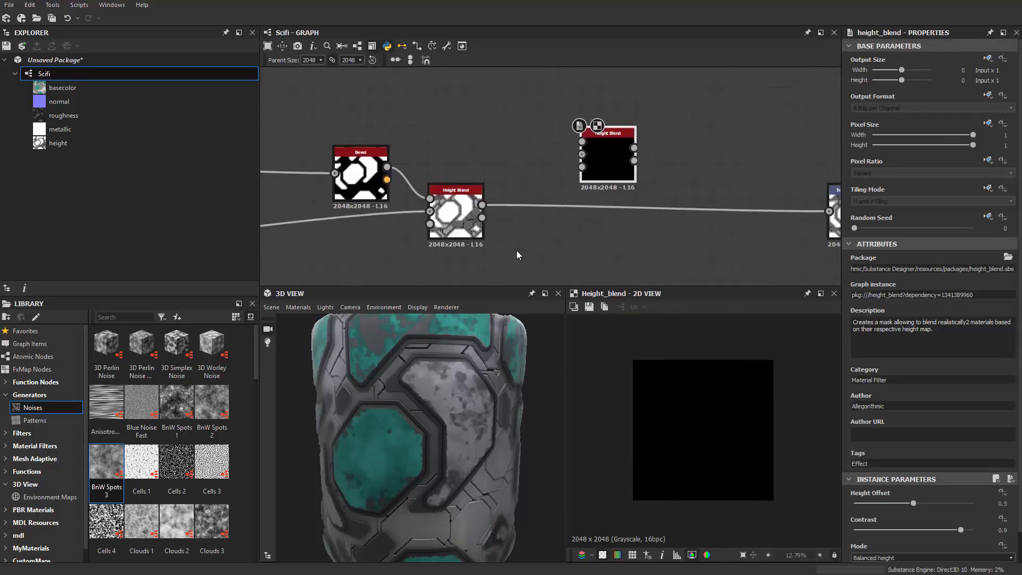
{"action": "left_click_drag", "start_coordinate": [592, 134], "coordinate": [616, 121]}
Connect the final paint mask Blend's output to the new Height Blend's Height Top input.
{"action": "scroll", "coordinate": [652, 167], "scroll_direction": "down", "scroll_amount": 5}
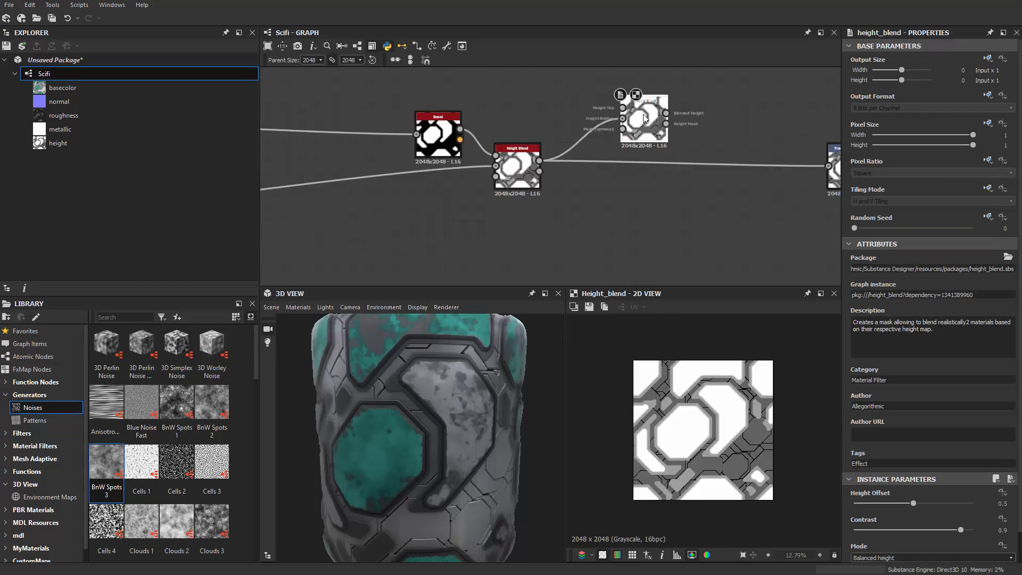
{"action": "middle_click_drag", "start_coordinate": [652, 167], "coordinate": [624, 228]}
{"action": "middle_click_drag", "start_coordinate": [641, 140], "coordinate": [595, 204]}
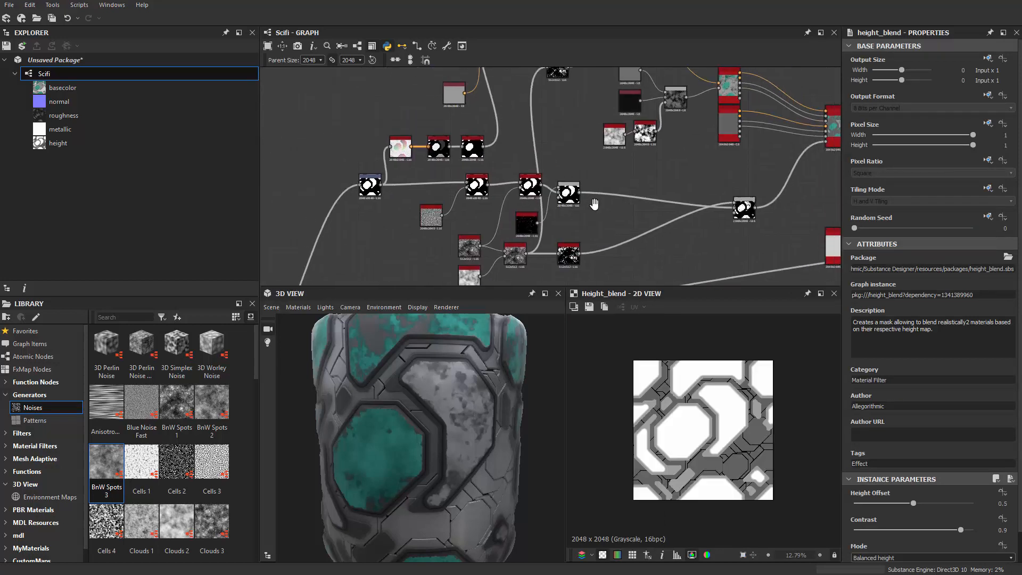
{"action": "scroll", "coordinate": [596, 200], "scroll_direction": "up", "scroll_amount": 2}
{"action": "scroll", "coordinate": [717, 244], "scroll_direction": "up", "scroll_amount": 1}
{"action": "scroll", "coordinate": [717, 243], "scroll_direction": "up", "scroll_amount": 1}
{"action": "middle_click_drag", "start_coordinate": [718, 243], "coordinate": [460, 218]}
{"action": "middle_click_drag", "start_coordinate": [634, 193], "coordinate": [407, 161]}
{"action": "left_click", "coordinate": [388, 149]}
{"action": "scroll", "coordinate": [378, 237], "scroll_direction": "down", "scroll_amount": 3}
{"action": "middle_click_drag", "start_coordinate": [378, 237], "coordinate": [502, 110]}
{"action": "scroll", "coordinate": [446, 199], "scroll_direction": "up", "scroll_amount": 5}
{"action": "middle_click_drag", "start_coordinate": [355, 219], "coordinate": [528, 158]}
Connect the new Height Blend's Blended Height output to Transformation 2D and check the paint relief on the 3D model.
{"action": "scroll", "coordinate": [538, 223], "scroll_direction": "up", "scroll_amount": 3}
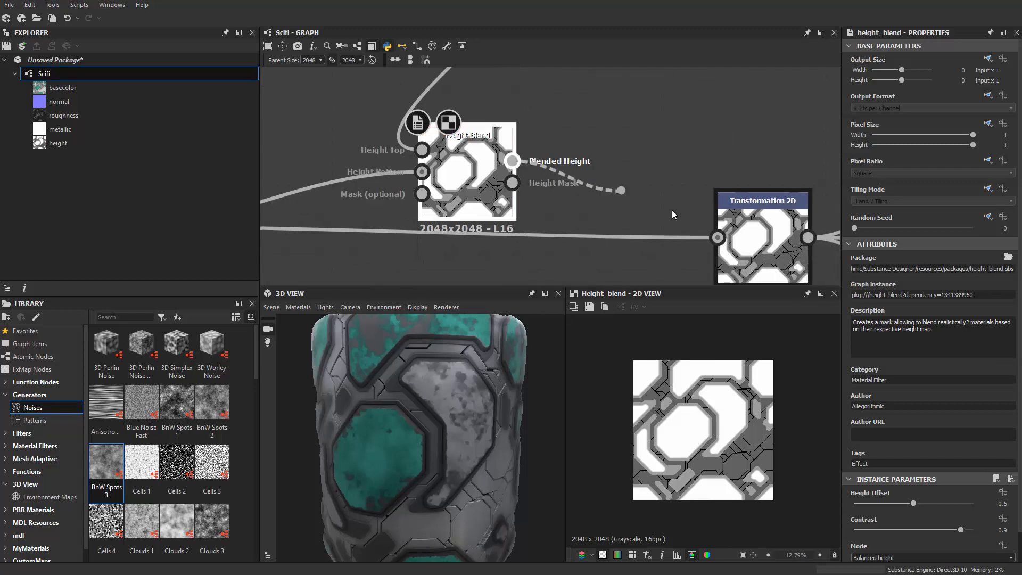
{"action": "middle_click_drag", "start_coordinate": [493, 228], "coordinate": [616, 221]}
{"action": "scroll", "coordinate": [577, 179], "scroll_direction": "up", "scroll_amount": 2}
{"action": "scroll", "coordinate": [449, 435], "scroll_direction": "up", "scroll_amount": 5}
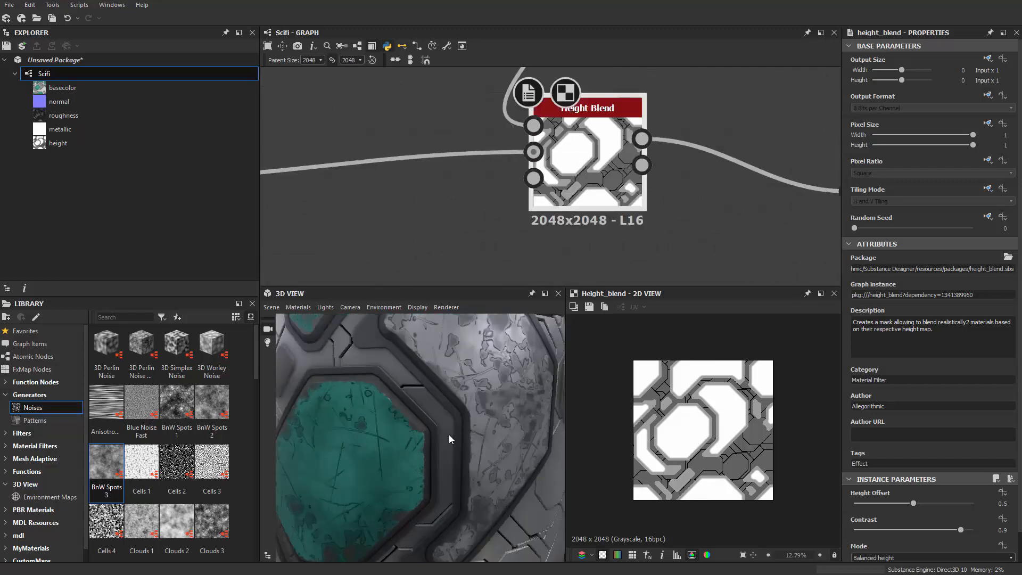
{"action": "left_click_drag", "start_coordinate": [482, 418], "coordinate": [466, 405]}
{"action": "scroll", "coordinate": [586, 229], "scroll_direction": "up", "scroll_amount": 3}
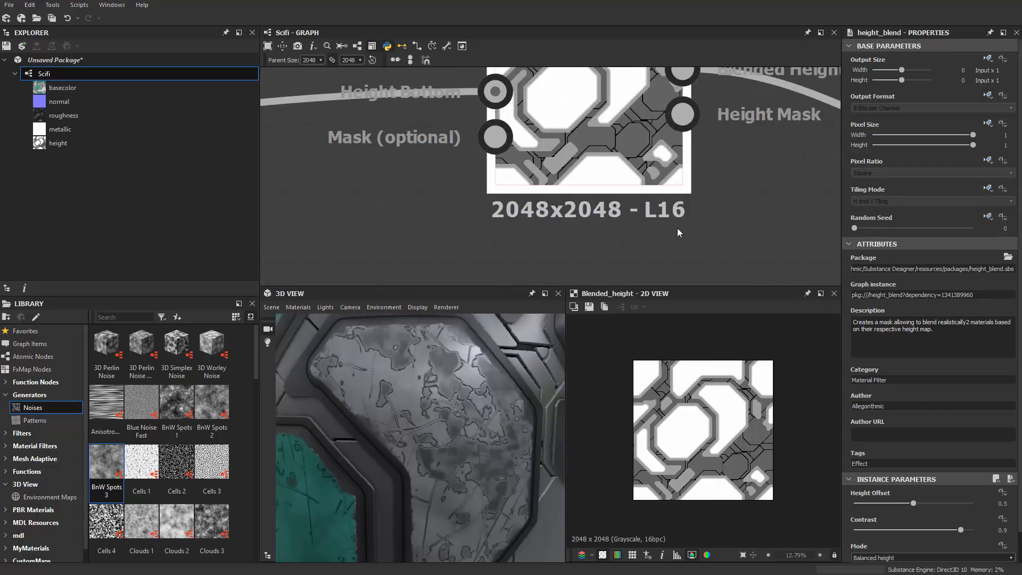
Set the new Height Blend's Height Offset to 0.51 and check the scratches on the teal panel.
{"action": "left_click_drag", "start_coordinate": [923, 506], "coordinate": [920, 506]}
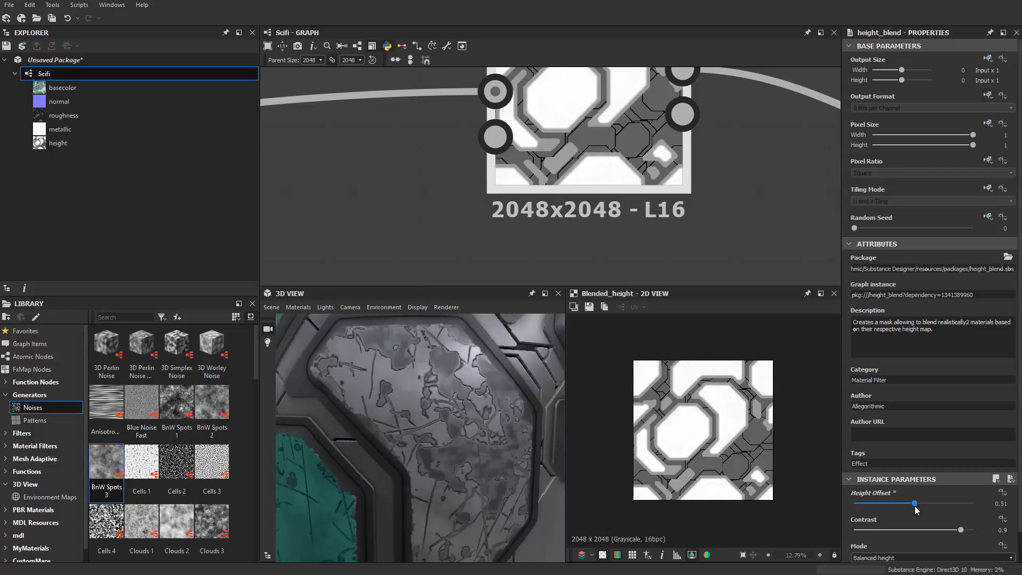
{"action": "left_click_drag", "start_coordinate": [915, 506], "coordinate": [916, 507]}
{"action": "left_click_drag", "start_coordinate": [487, 471], "coordinate": [443, 431]}
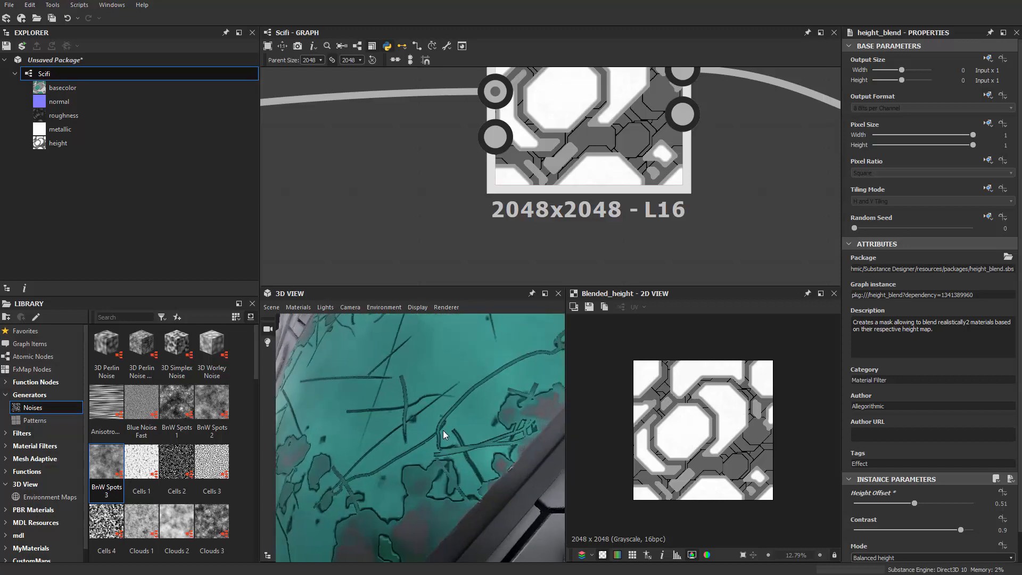
Inspect the scratch detail in the blended height map and compare it with the whole 3D model.
{"action": "scroll", "coordinate": [444, 431], "scroll_direction": "up", "scroll_amount": 1}
{"action": "middle_click_drag", "start_coordinate": [550, 131], "coordinate": [553, 171]}
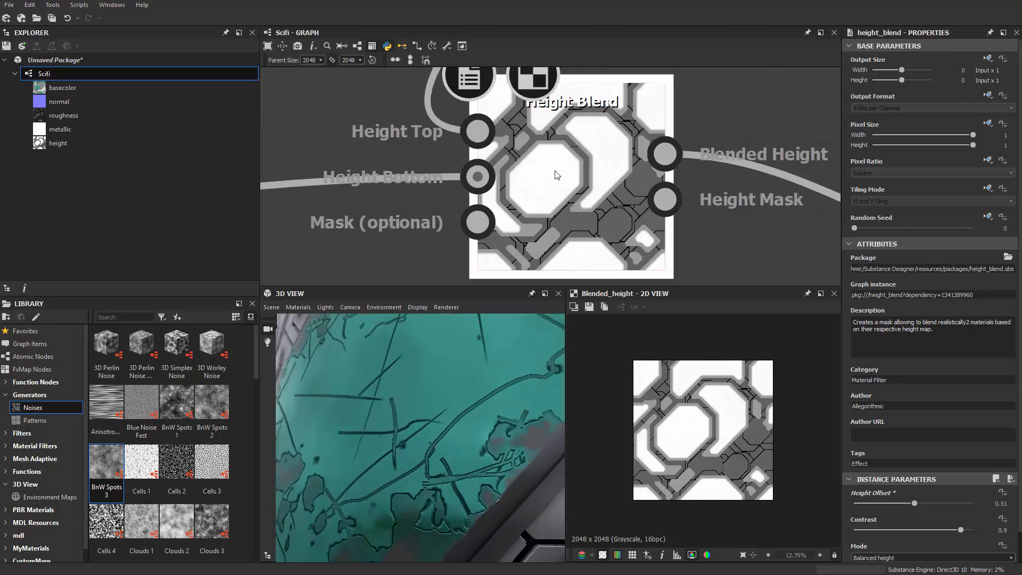
{"action": "scroll", "coordinate": [696, 425], "scroll_direction": "up", "scroll_amount": 8}
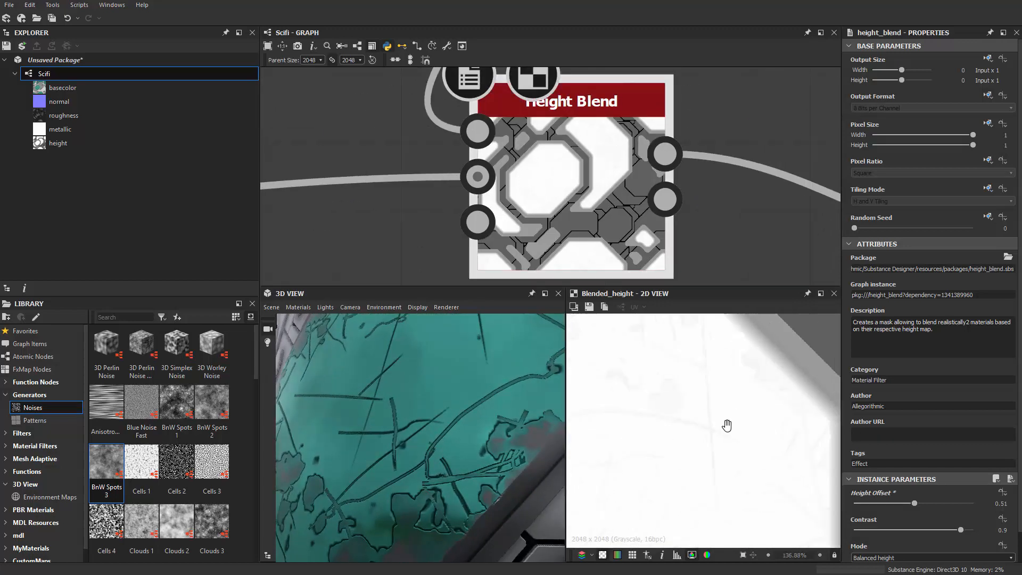
{"action": "middle_click_drag", "start_coordinate": [727, 426], "coordinate": [701, 453]}
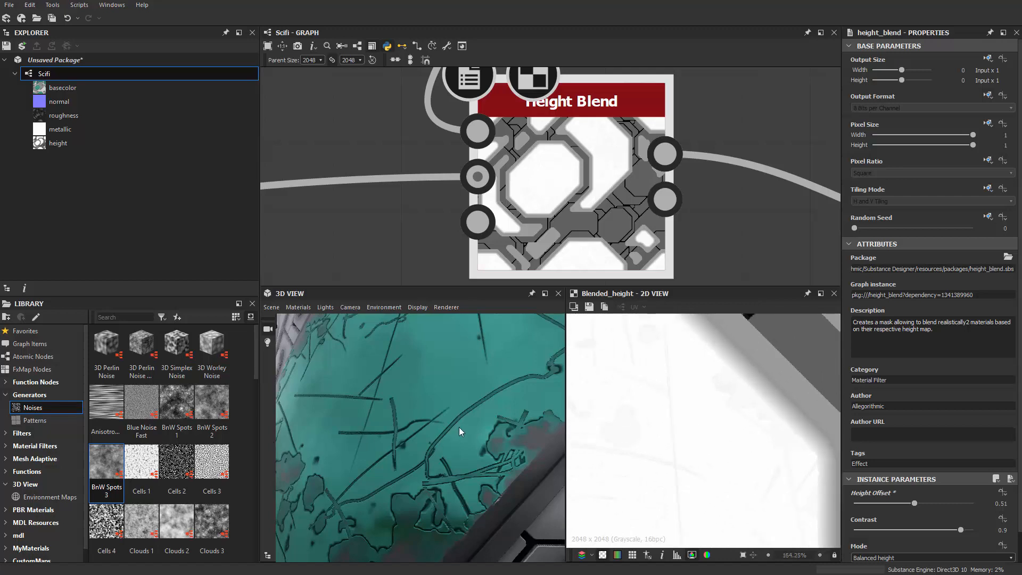
{"action": "scroll", "coordinate": [459, 427], "scroll_direction": "down", "scroll_amount": 10}
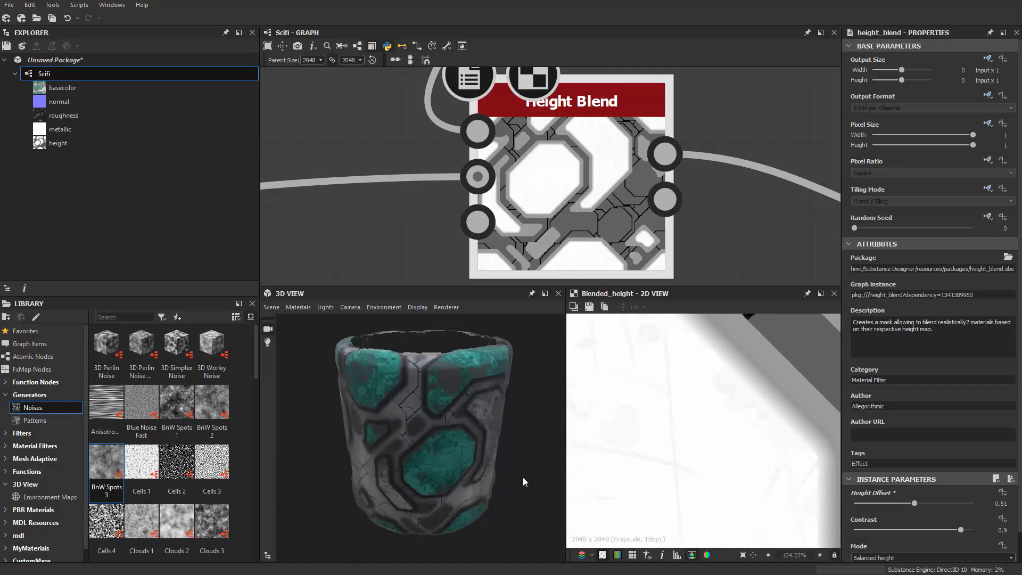
{"action": "left_click_drag", "start_coordinate": [523, 478], "coordinate": [508, 439]}
{"action": "scroll", "coordinate": [411, 164], "scroll_direction": "down", "scroll_amount": 5}
Connect the second Slope Blur Grayscale's output, taken before the scratches Blend, to the new Height Blend's Height Top input.
{"action": "middle_click_drag", "start_coordinate": [349, 153], "coordinate": [434, 217]}
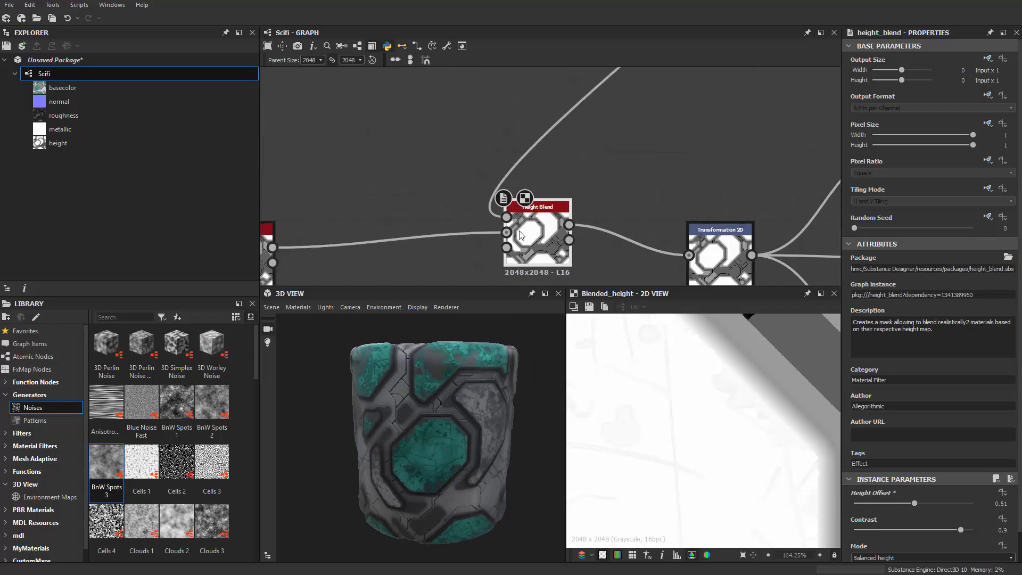
{"action": "scroll", "coordinate": [453, 159], "scroll_direction": "down", "scroll_amount": 4}
{"action": "middle_click_drag", "start_coordinate": [451, 158], "coordinate": [443, 273]}
{"action": "scroll", "coordinate": [503, 149], "scroll_direction": "down", "scroll_amount": 3}
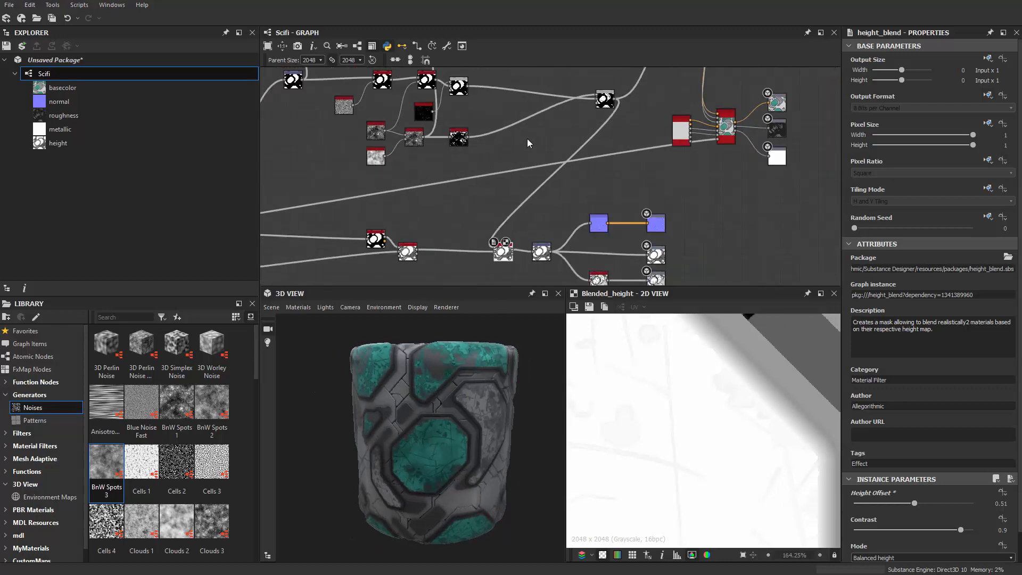
{"action": "middle_click_drag", "start_coordinate": [541, 129], "coordinate": [606, 147]}
{"action": "scroll", "coordinate": [606, 147], "scroll_direction": "up", "scroll_amount": 8}
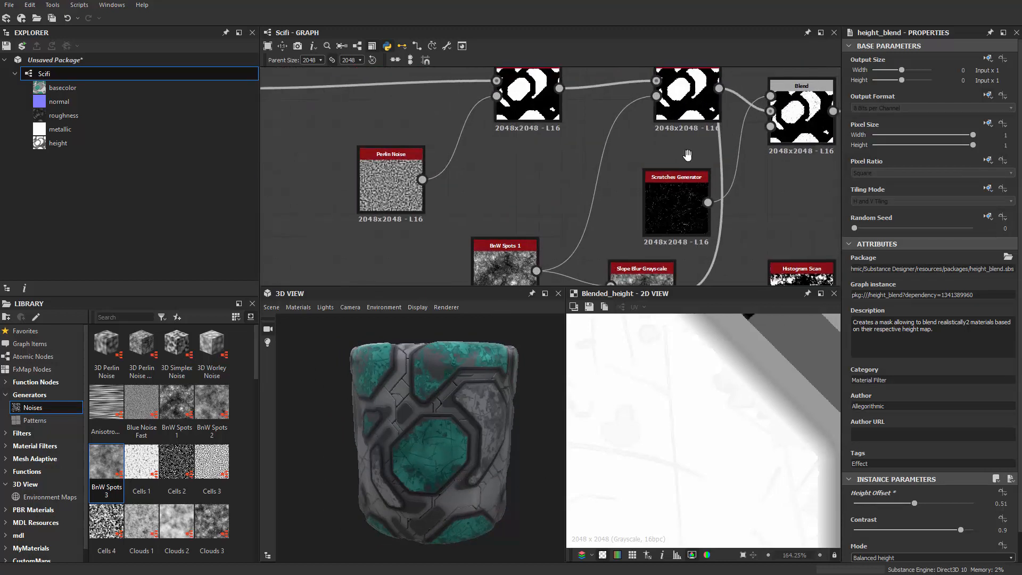
{"action": "scroll", "coordinate": [588, 183], "scroll_direction": "up", "scroll_amount": 3}
{"action": "left_click", "coordinate": [568, 113]}
{"action": "scroll", "coordinate": [631, 195], "scroll_direction": "down", "scroll_amount": 4}
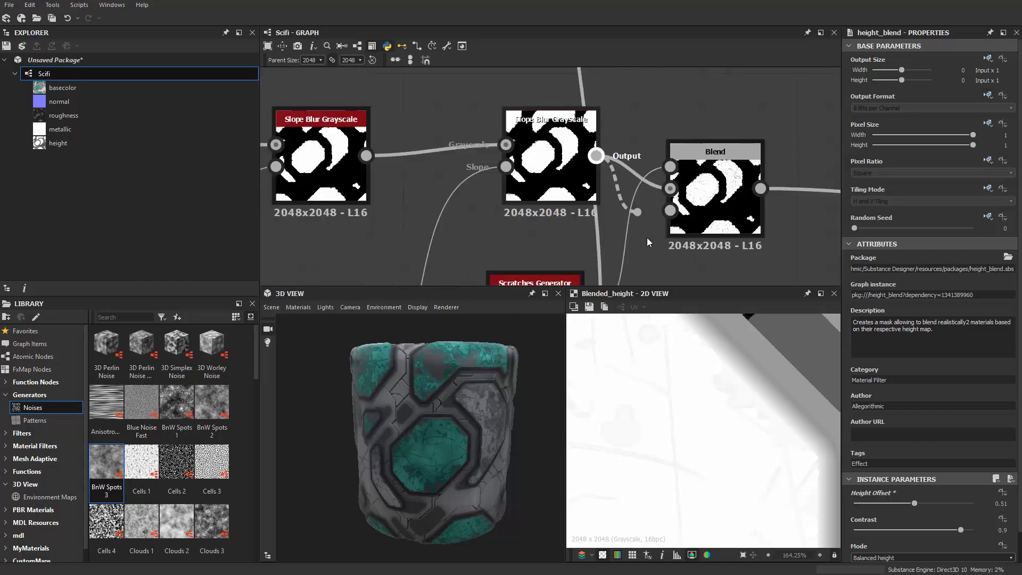
{"action": "middle_click_drag", "start_coordinate": [647, 235], "coordinate": [535, 56]}
{"action": "scroll", "coordinate": [655, 189], "scroll_direction": "down", "scroll_amount": 3}
{"action": "middle_click_drag", "start_coordinate": [733, 285], "coordinate": [492, 92]}
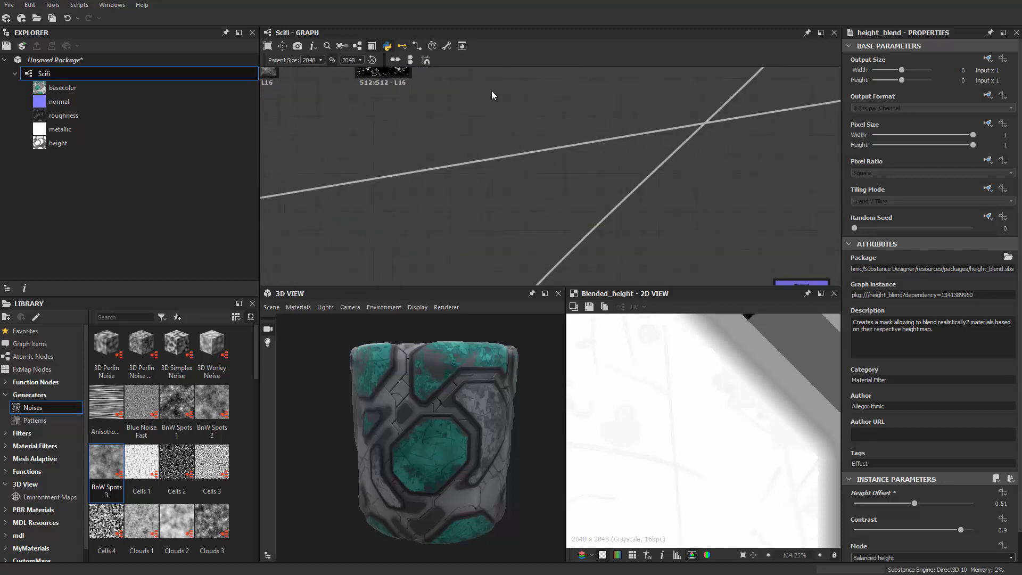
{"action": "scroll", "coordinate": [487, 197], "scroll_direction": "down", "scroll_amount": 3}
{"action": "scroll", "coordinate": [406, 204], "scroll_direction": "up", "scroll_amount": 3}
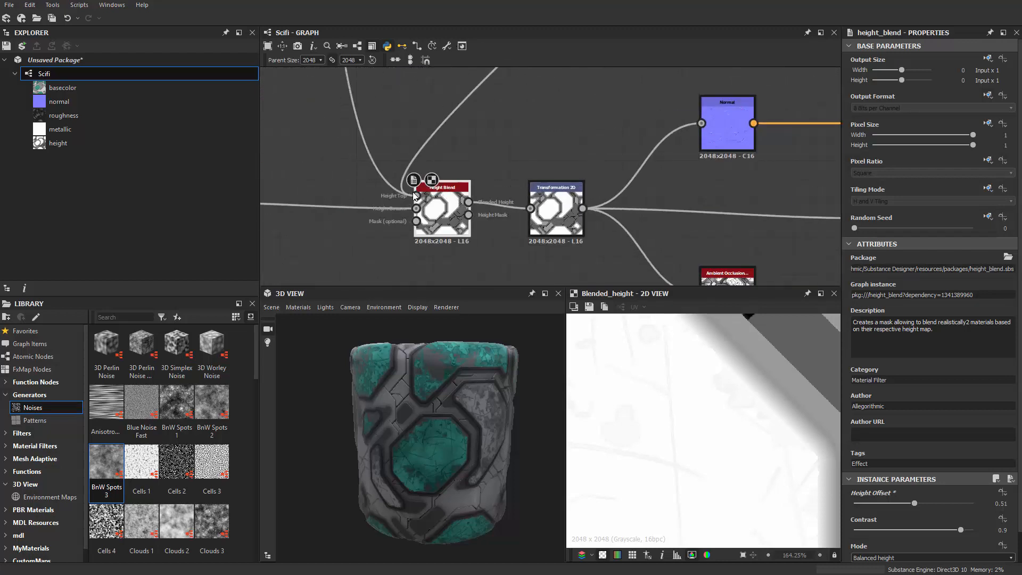
Inspect the relief along the chipped teal paint edges on the 3D model.
{"action": "scroll", "coordinate": [451, 408], "scroll_direction": "up", "scroll_amount": 6}
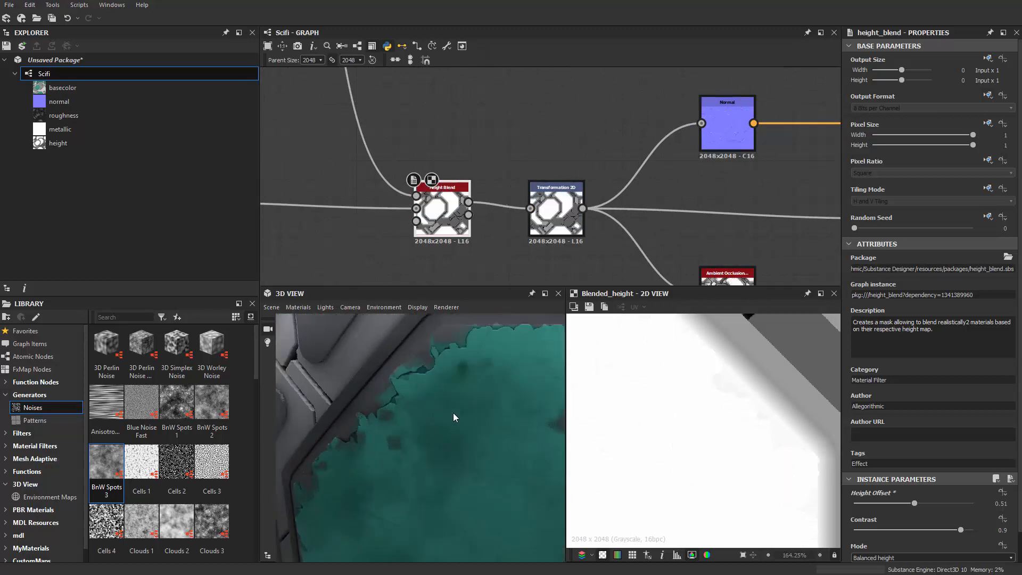
{"action": "left_click_drag", "start_coordinate": [439, 418], "coordinate": [429, 425]}
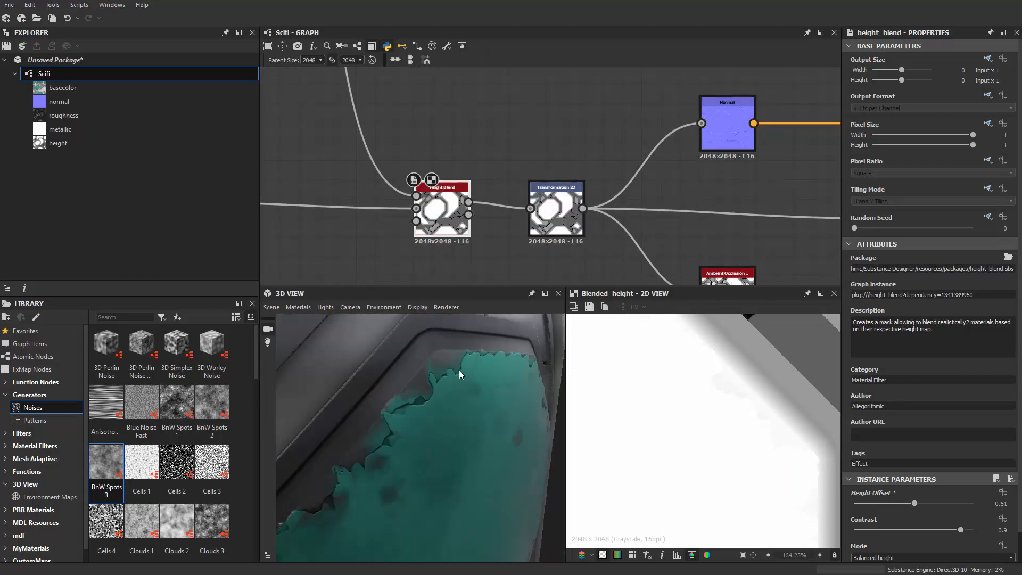
{"action": "scroll", "coordinate": [459, 370], "scroll_direction": "down", "scroll_amount": 3}
Review the scratches Blend node, its connections and the surrounding paint mask network in the graph.
{"action": "scroll", "coordinate": [394, 247], "scroll_direction": "down", "scroll_amount": 7}
{"action": "middle_click_drag", "start_coordinate": [367, 212], "coordinate": [476, 340]}
{"action": "scroll", "coordinate": [458, 229], "scroll_direction": "up", "scroll_amount": 2}
{"action": "scroll", "coordinate": [476, 201], "scroll_direction": "up", "scroll_amount": 3}
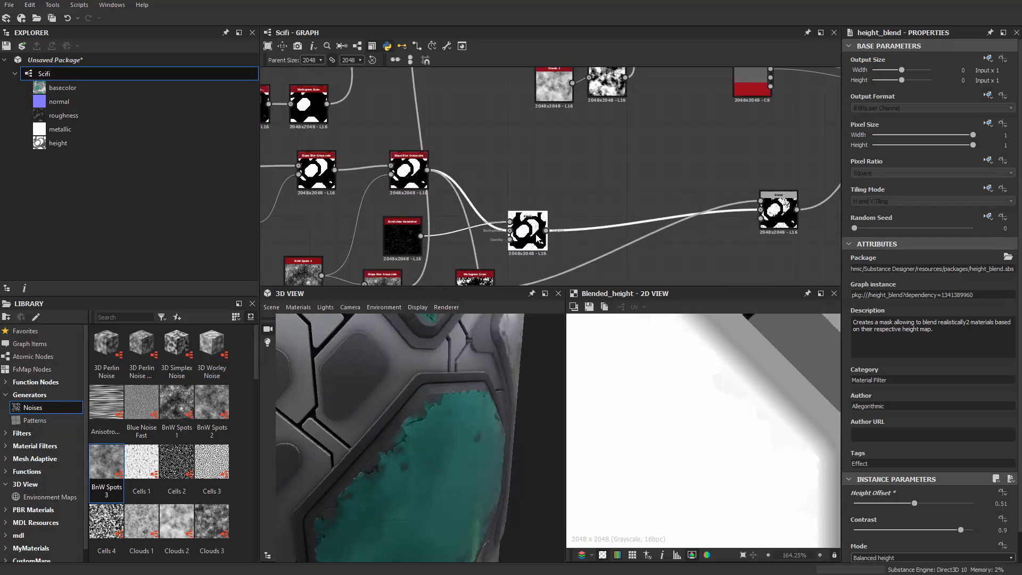
{"action": "scroll", "coordinate": [537, 237], "scroll_direction": "up", "scroll_amount": 3}
{"action": "scroll", "coordinate": [550, 159], "scroll_direction": "up", "scroll_amount": 2}
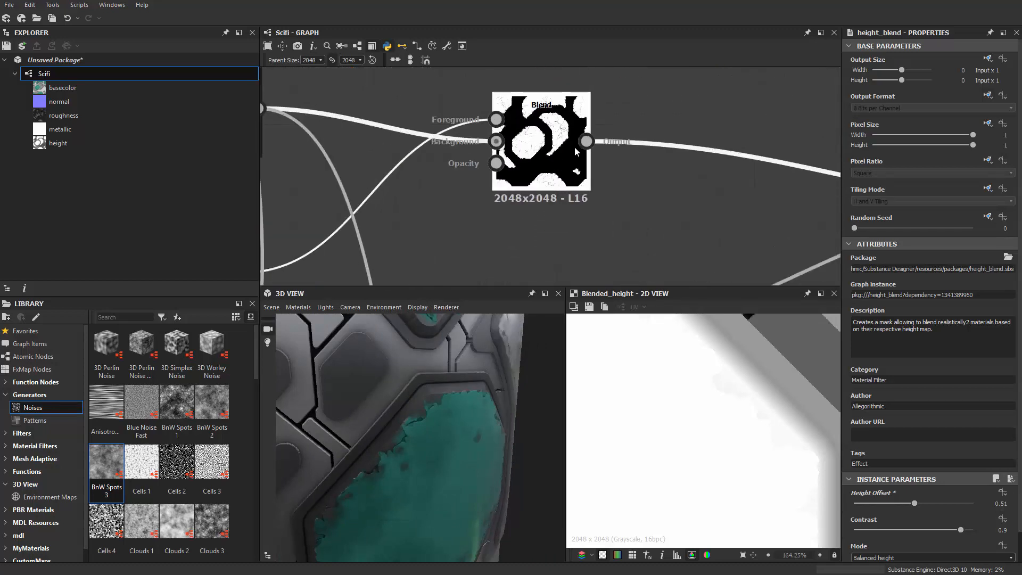
{"action": "scroll", "coordinate": [579, 161], "scroll_direction": "down", "scroll_amount": 8}
{"action": "middle_click_drag", "start_coordinate": [588, 198], "coordinate": [546, 144]}
{"action": "scroll", "coordinate": [419, 448], "scroll_direction": "down", "scroll_amount": 3}
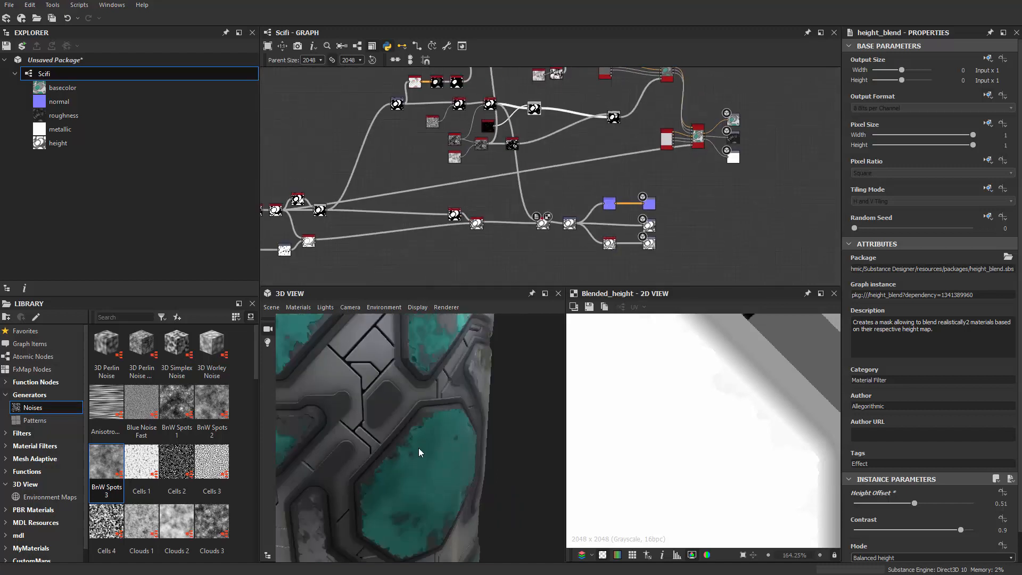
Examine the teal and gray painted panels up close and around the whole rounded cylinder.
{"action": "left_click_drag", "start_coordinate": [418, 448], "coordinate": [519, 451]}
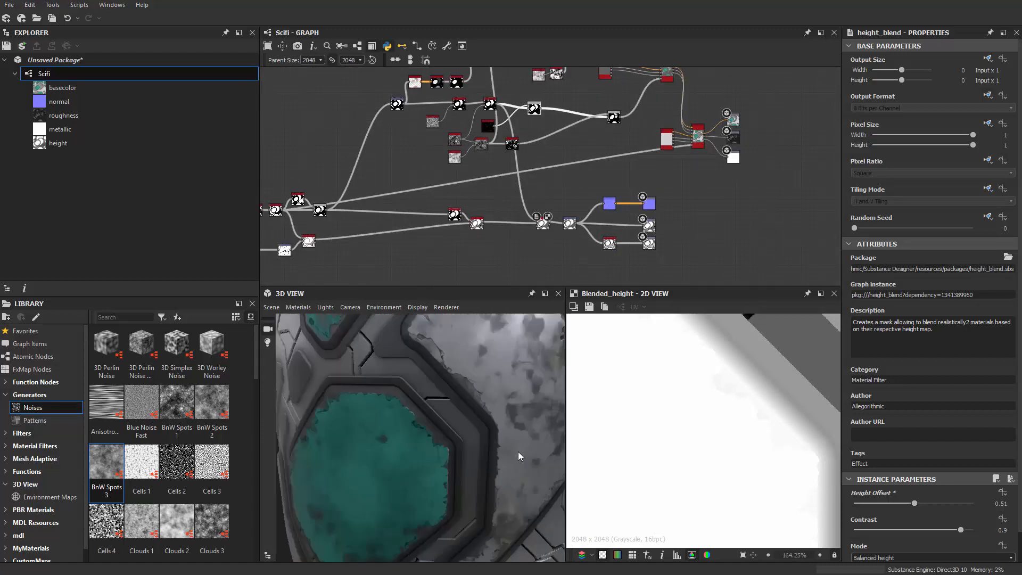
{"action": "scroll", "coordinate": [420, 440], "scroll_direction": "down", "scroll_amount": 3}
{"action": "left_click_drag", "start_coordinate": [420, 440], "coordinate": [381, 395]}
{"action": "scroll", "coordinate": [469, 435], "scroll_direction": "up", "scroll_amount": 3}
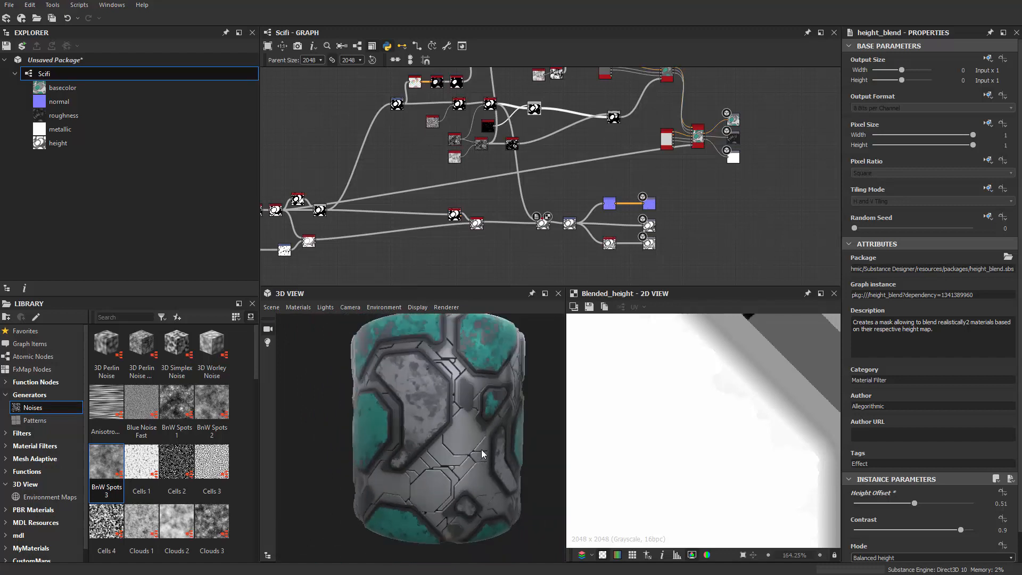
{"action": "left_click_drag", "start_coordinate": [481, 449], "coordinate": [435, 457]}
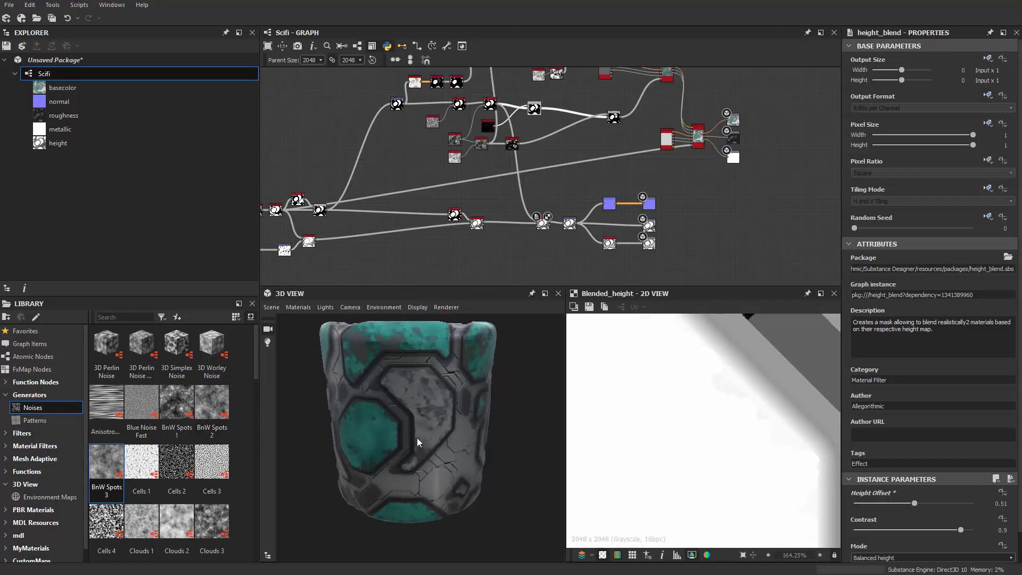
{"action": "left_click_drag", "start_coordinate": [417, 438], "coordinate": [290, 341]}
Switch the 3D preview mesh to Sphere 2 Tiles and view the material on it.
{"action": "left_click", "coordinate": [272, 308]}
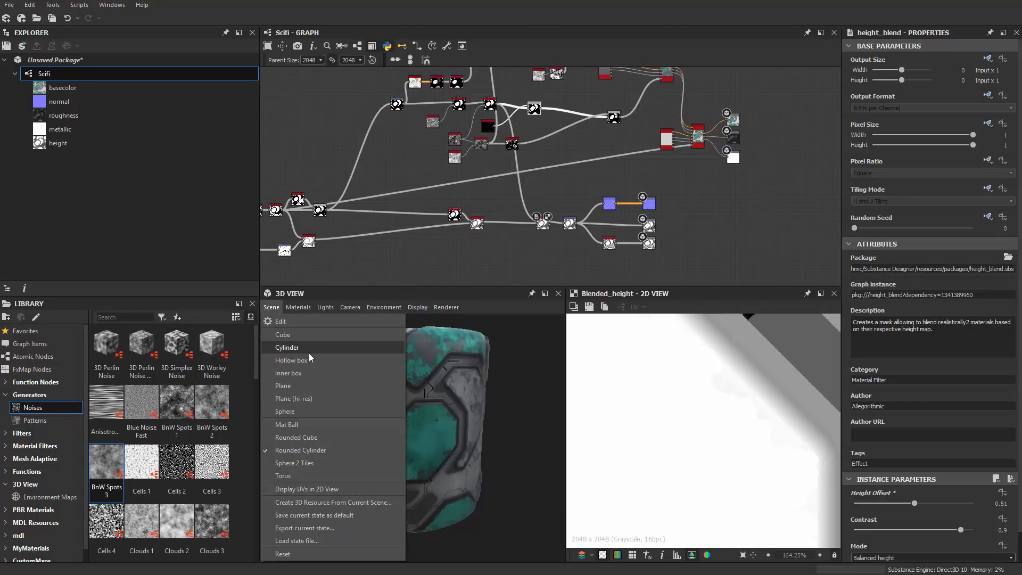
{"action": "left_click", "coordinate": [311, 468]}
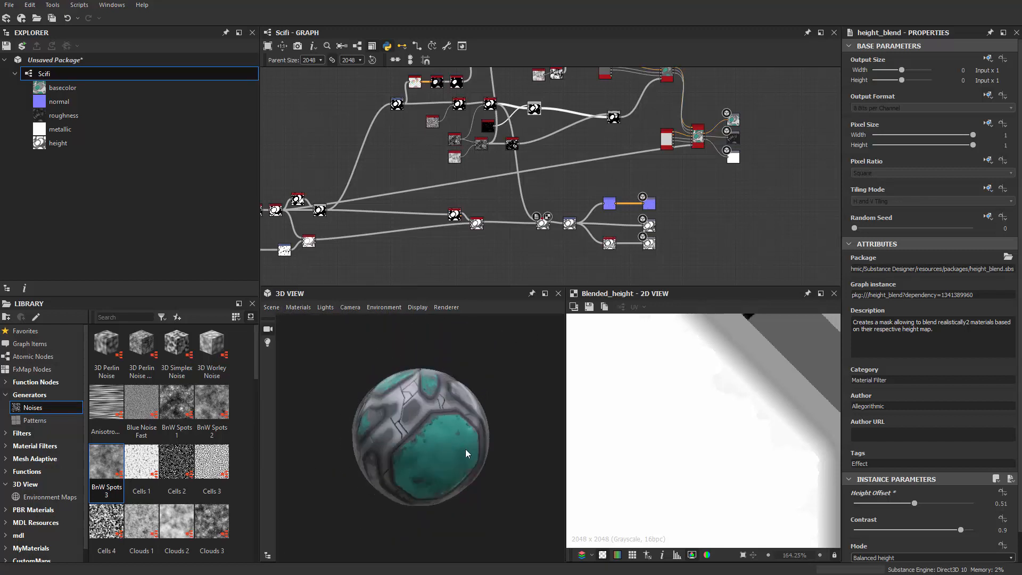
{"action": "left_click_drag", "start_coordinate": [509, 412], "coordinate": [471, 413]}
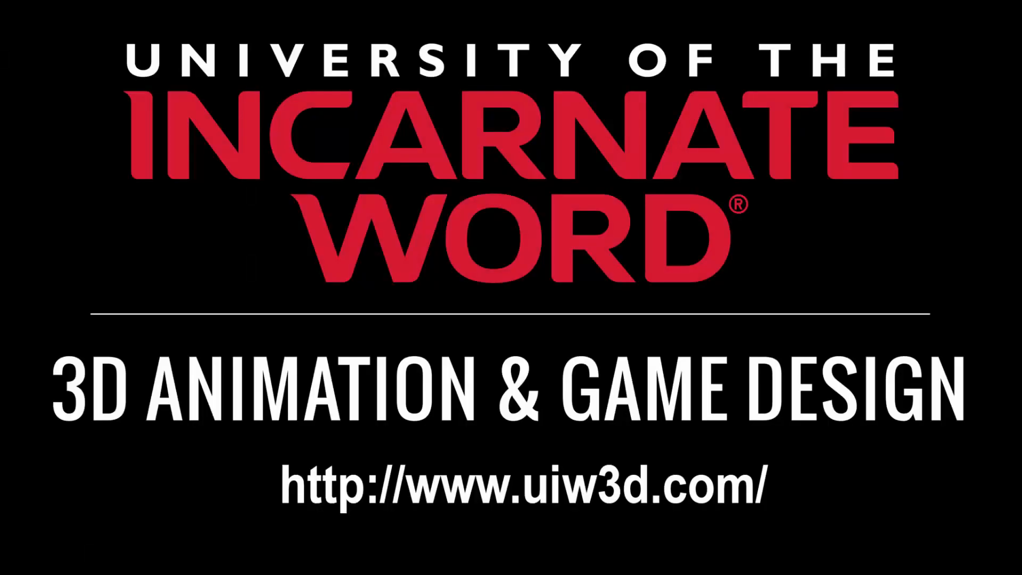